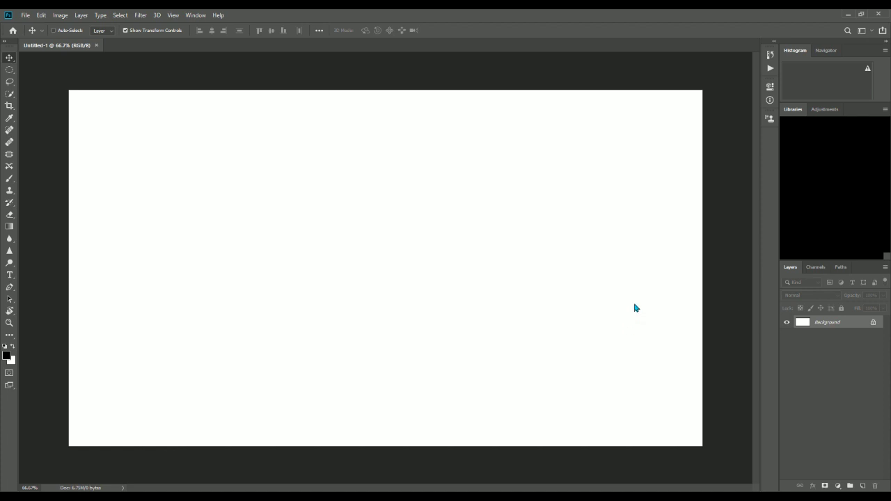
Look through the light bulb and bird photos, then return to the blank Untitled-1 canvas
{"action": "key", "text": "ctrl"}
{"action": "key", "text": "ctrl"}
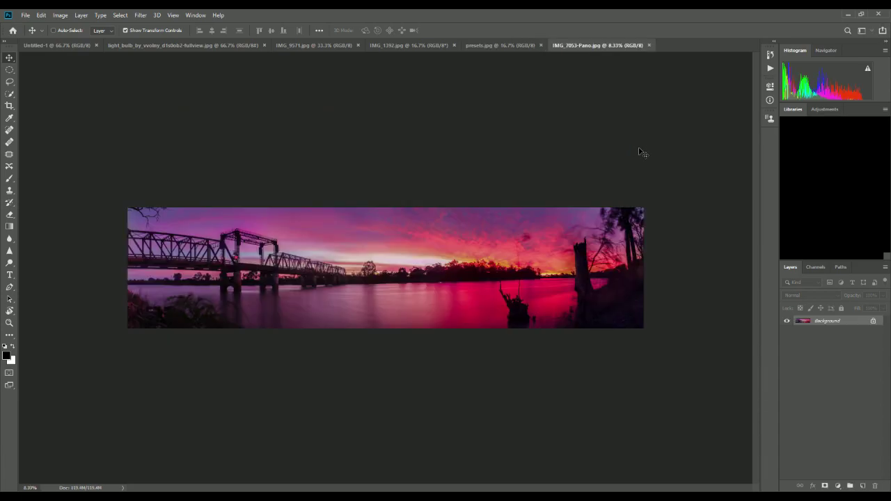
{"action": "left_click", "coordinate": [165, 49]}
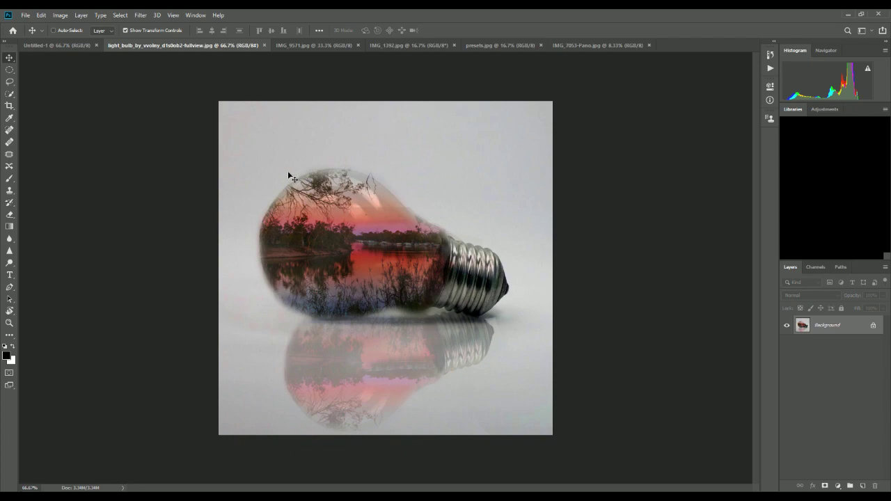
{"action": "left_click", "coordinate": [301, 46]}
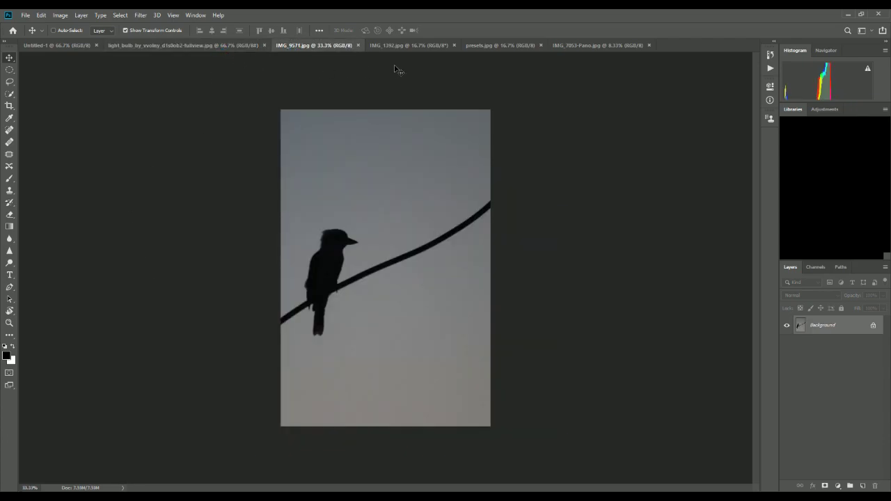
{"action": "left_click", "coordinate": [55, 45]}
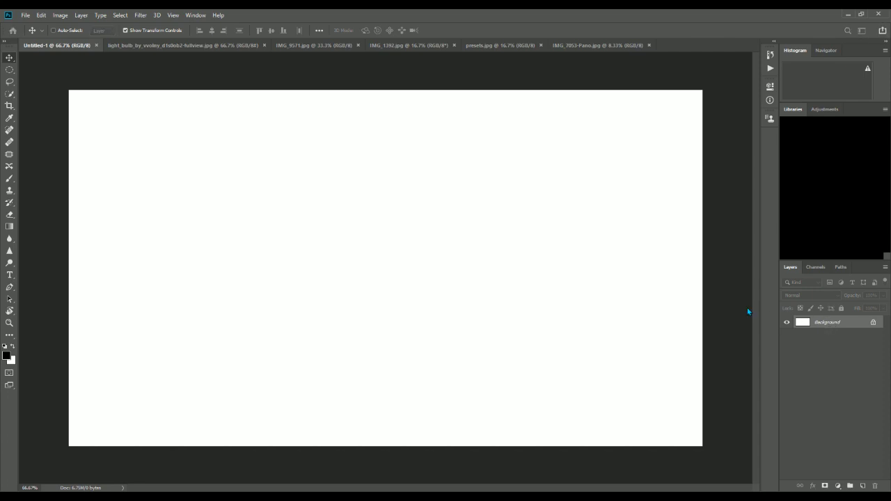
Unlock the background as Layer 0 and fill the whole canvas solid black
{"action": "left_click", "coordinate": [488, 148]}
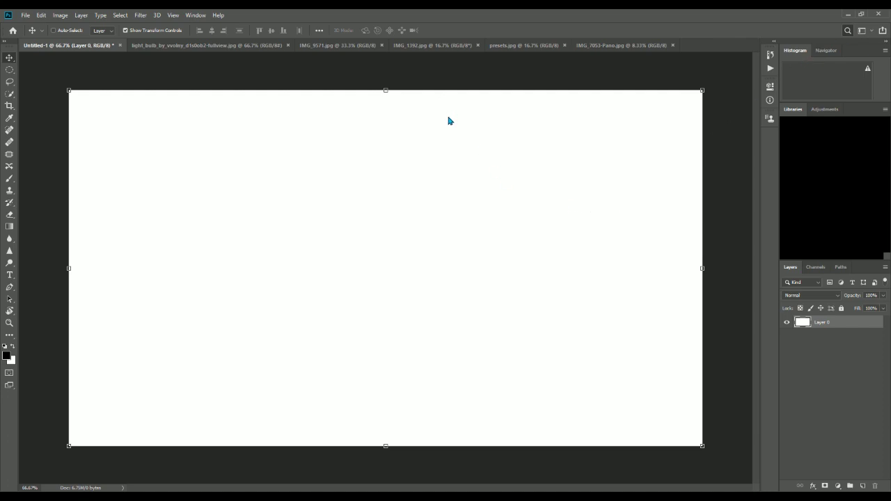
{"action": "key", "text": "g"}
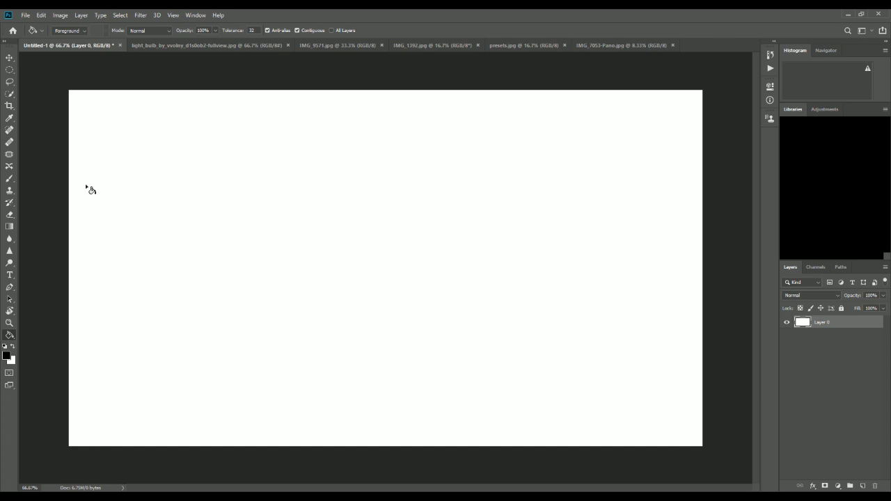
{"action": "left_click", "coordinate": [132, 197]}
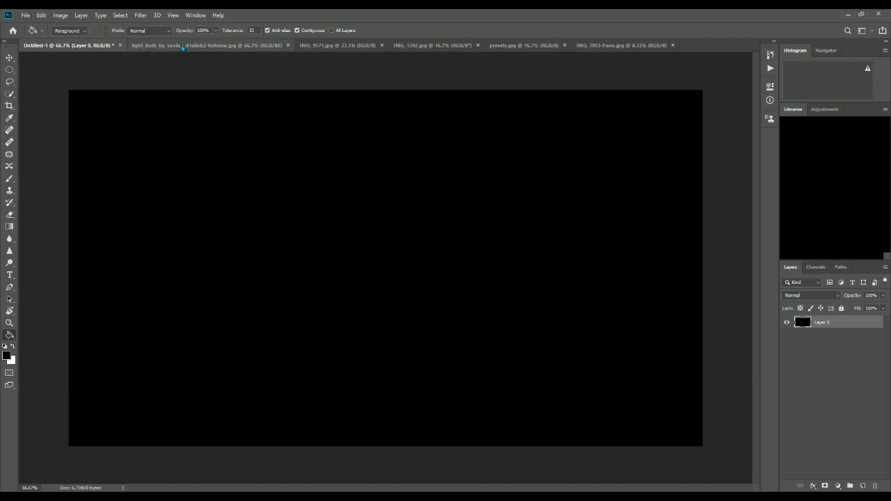
{"action": "left_click", "coordinate": [10, 58]}
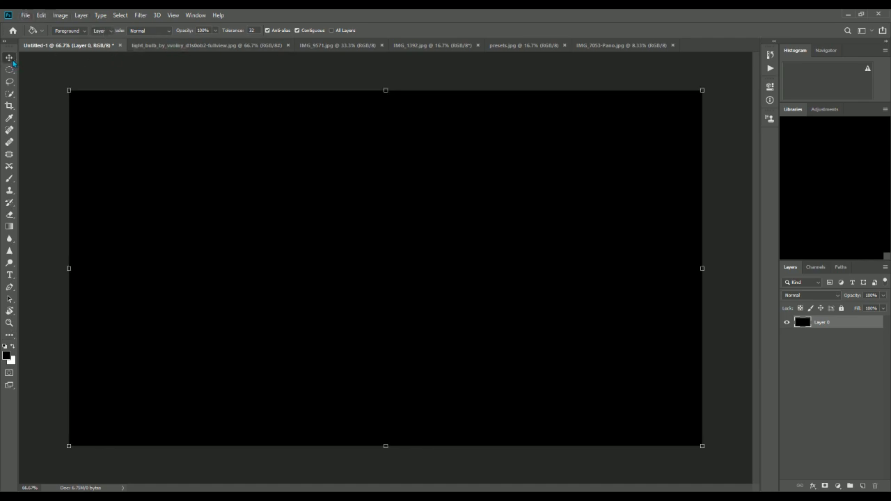
Find the pink bridge panorama, unlock its background and drag it into Untitled-1 as Layer 1
{"action": "left_click", "coordinate": [215, 53]}
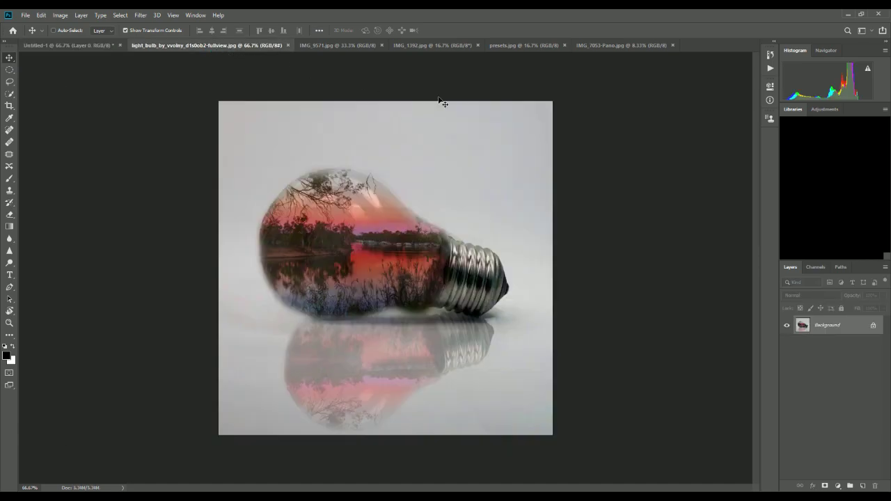
{"action": "left_click", "coordinate": [385, 47]}
{"action": "left_click", "coordinate": [404, 47]}
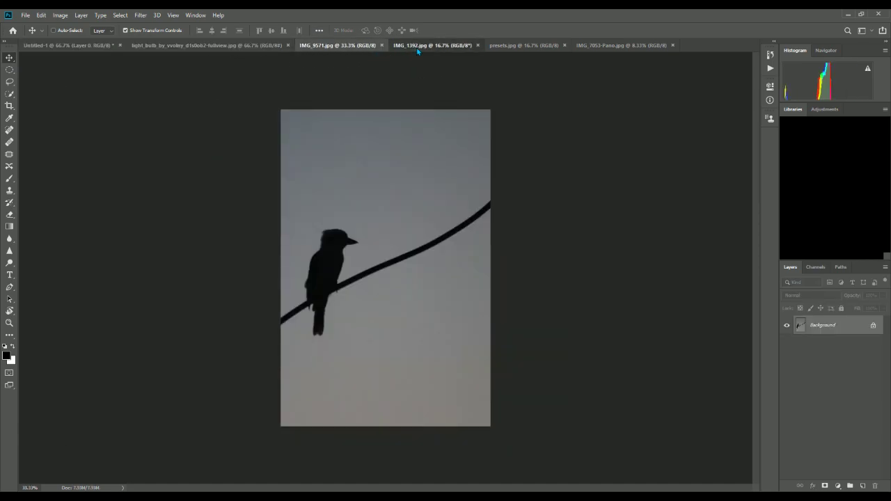
{"action": "left_click", "coordinate": [516, 46]}
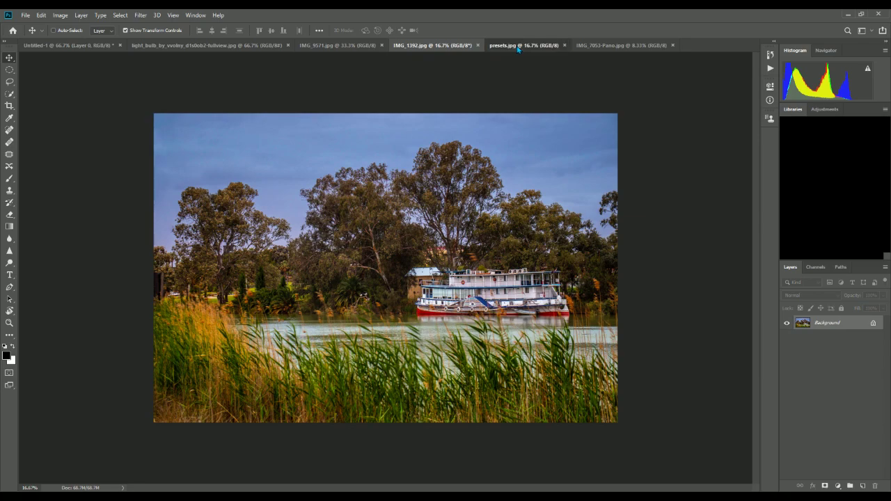
{"action": "left_click", "coordinate": [595, 46]}
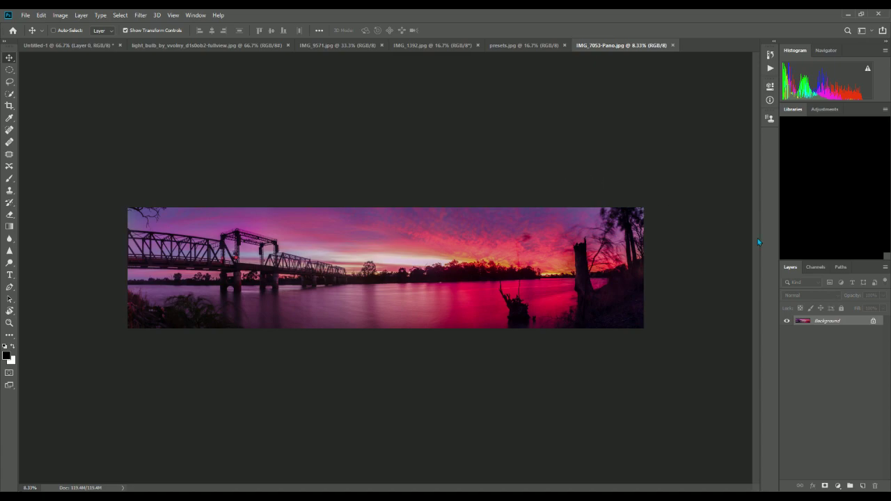
{"action": "left_click_drag", "start_coordinate": [823, 324], "coordinate": [461, 200]}
{"action": "left_click_drag", "start_coordinate": [501, 150], "coordinate": [501, 150]}
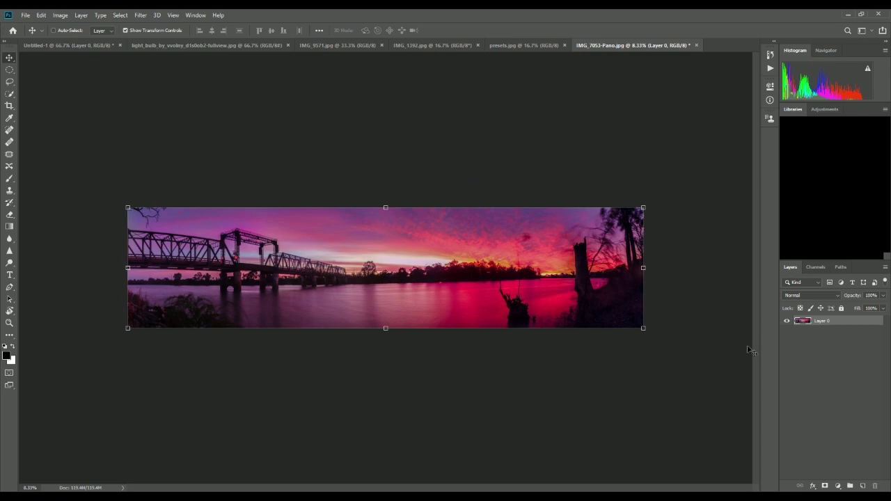
{"action": "left_click_drag", "start_coordinate": [172, 85], "coordinate": [494, 274]}
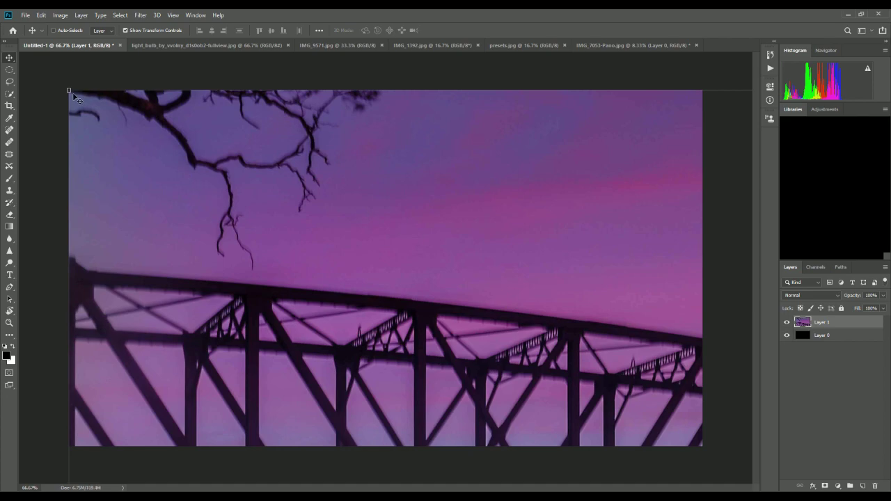
Try scaling and positioning the panorama to about 25%, then cancel the transform
{"action": "key", "text": "ctrl+t"}
{"action": "left_click_drag", "start_coordinate": [385, 270], "coordinate": [206, 228]}
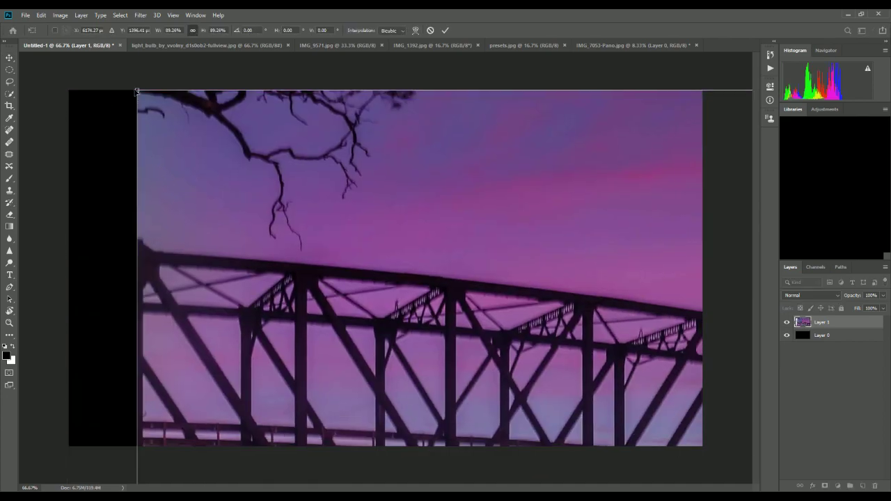
{"action": "left_click_drag", "start_coordinate": [134, 89], "coordinate": [425, 174]}
{"action": "left_click_drag", "start_coordinate": [235, 230], "coordinate": [126, 149]}
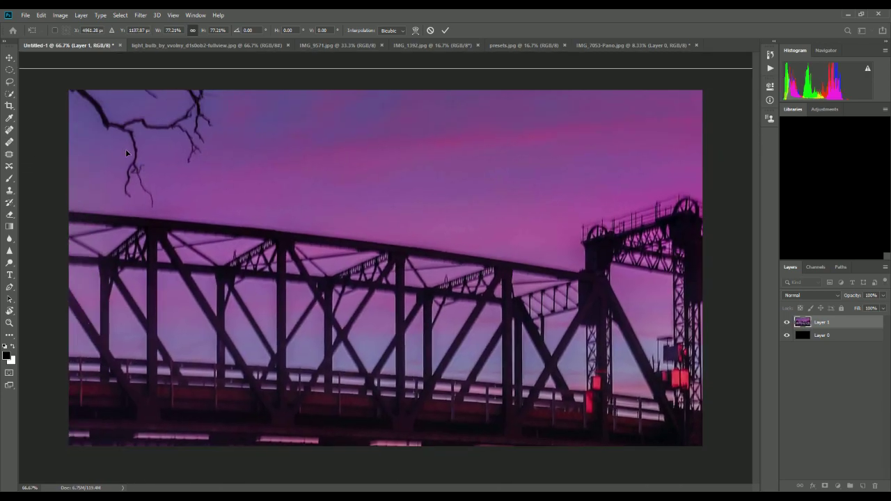
{"action": "left_click_drag", "start_coordinate": [82, 120], "coordinate": [305, 133]}
{"action": "left_click_drag", "start_coordinate": [386, 179], "coordinate": [180, 179]}
{"action": "left_click_drag", "start_coordinate": [179, 118], "coordinate": [166, 134]}
{"action": "mouse_move", "coordinate": [200, 158]}
{"action": "left_mouse_down"}
{"action": "mouse_move", "coordinate": [327, 268]}
{"action": "mouse_move", "coordinate": [122, 115]}
{"action": "mouse_move", "coordinate": [233, 146]}
{"action": "mouse_move", "coordinate": [537, 378]}
{"action": "mouse_move", "coordinate": [590, 336]}
{"action": "mouse_move", "coordinate": [79, 154]}
{"action": "mouse_move", "coordinate": [376, 223]}
{"action": "mouse_move", "coordinate": [32, 139]}
{"action": "mouse_move", "coordinate": [155, 178]}
{"action": "mouse_move", "coordinate": [89, 166]}
{"action": "mouse_move", "coordinate": [428, 241]}
{"action": "mouse_move", "coordinate": [404, 270]}
{"action": "mouse_move", "coordinate": [234, 243]}
{"action": "mouse_move", "coordinate": [227, 307]}
{"action": "mouse_move", "coordinate": [203, 351]}
{"action": "mouse_move", "coordinate": [195, 241]}
{"action": "mouse_move", "coordinate": [203, 248]}
{"action": "mouse_move", "coordinate": [196, 163]}
{"action": "mouse_move", "coordinate": [204, 160]}
{"action": "left_mouse_up"}
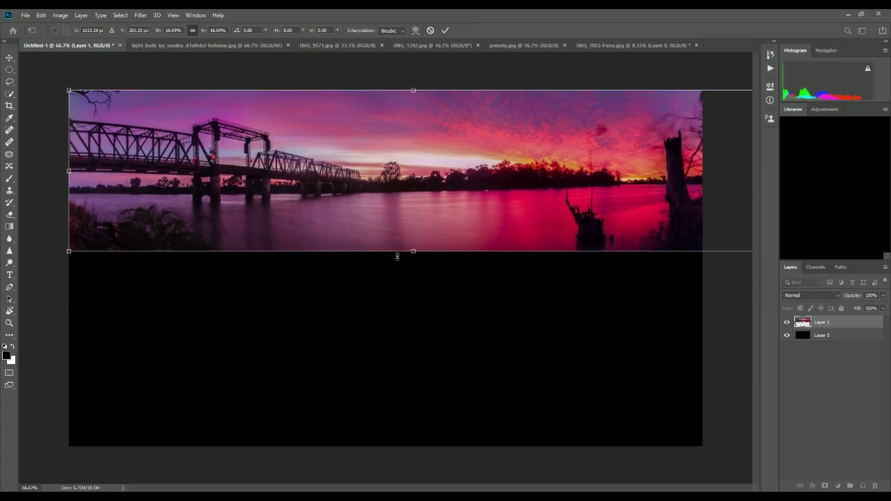
{"action": "left_click_drag", "start_coordinate": [414, 255], "coordinate": [424, 326]}
{"action": "left_click_drag", "start_coordinate": [294, 272], "coordinate": [431, 271]}
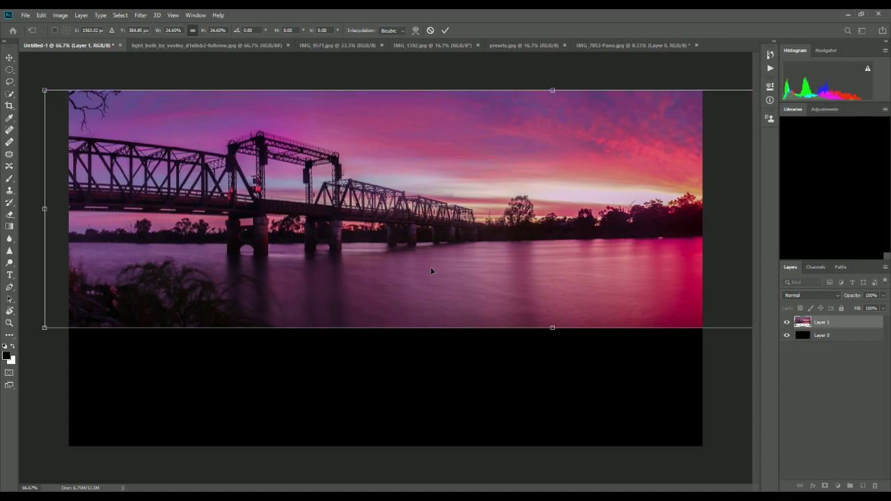
{"action": "left_click", "coordinate": [430, 30]}
{"action": "left_click", "coordinate": [207, 45]}
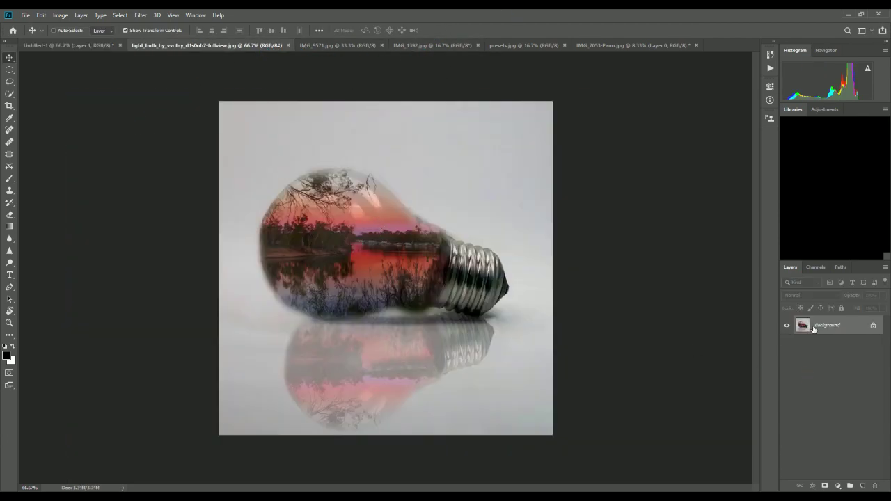
Unlock the bulb photo, bring it into Untitled-1 and scale it to fit the canvas height
{"action": "left_click", "coordinate": [490, 167]}
{"action": "left_click_drag", "start_coordinate": [465, 237], "coordinate": [238, 181]}
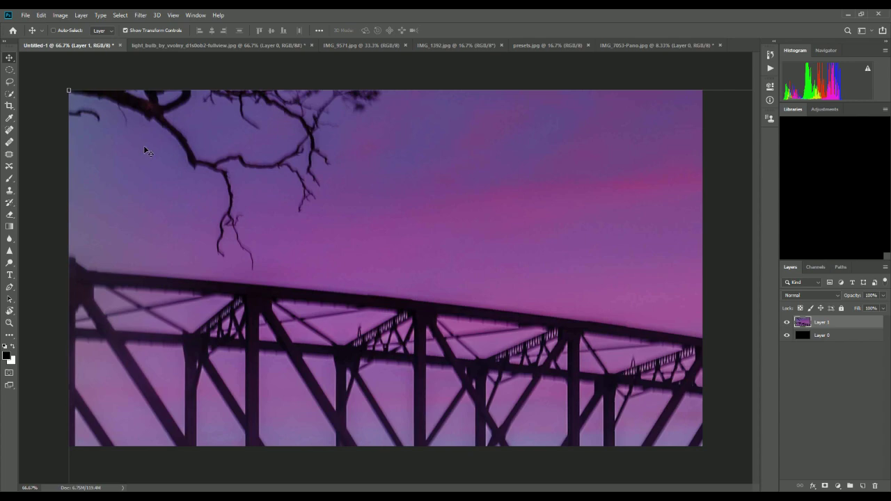
{"action": "left_click_drag", "start_coordinate": [147, 152], "coordinate": [146, 149]}
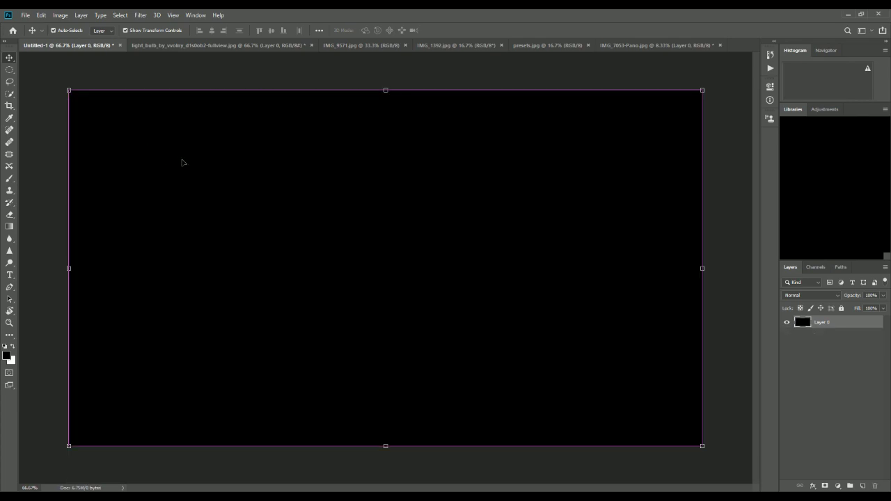
{"action": "left_click_drag", "start_coordinate": [550, 433], "coordinate": [629, 447]}
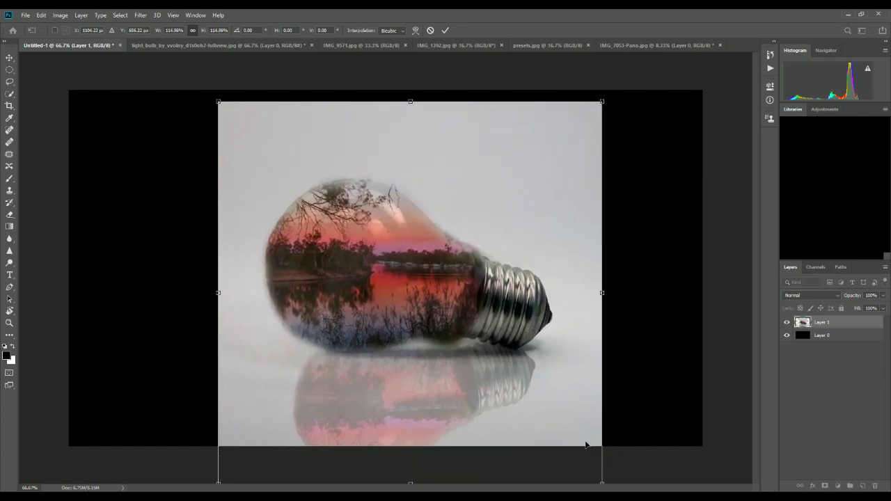
{"action": "left_click_drag", "start_coordinate": [602, 480], "coordinate": [554, 438]}
{"action": "mouse_move", "coordinate": [466, 309]}
{"action": "left_mouse_down"}
{"action": "mouse_move", "coordinate": [476, 313]}
{"action": "mouse_move", "coordinate": [470, 306]}
{"action": "left_mouse_up"}
{"action": "left_click", "coordinate": [445, 30]}
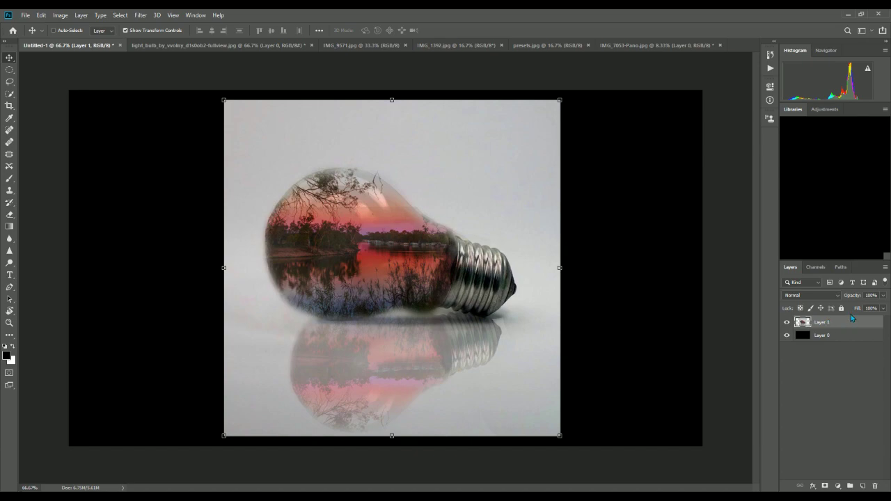
Rename the bulb layer to 'Bulb'
{"action": "key", "text": "h"}
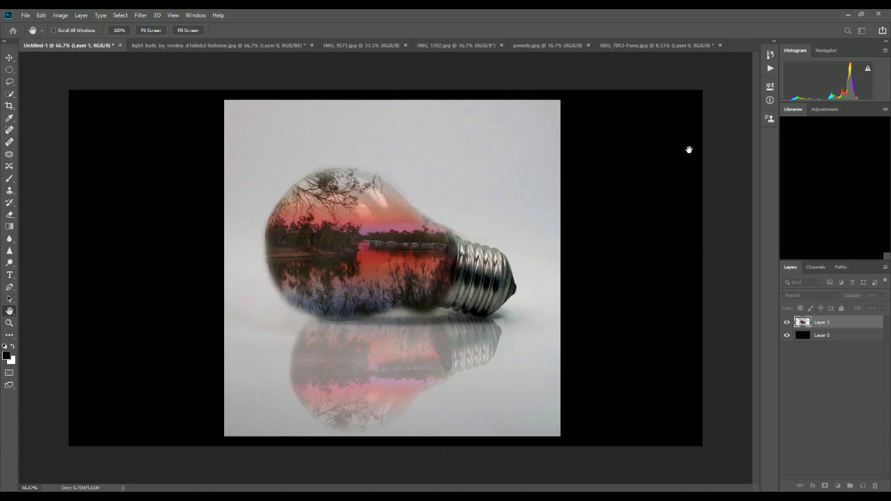
{"action": "key", "text": "v"}
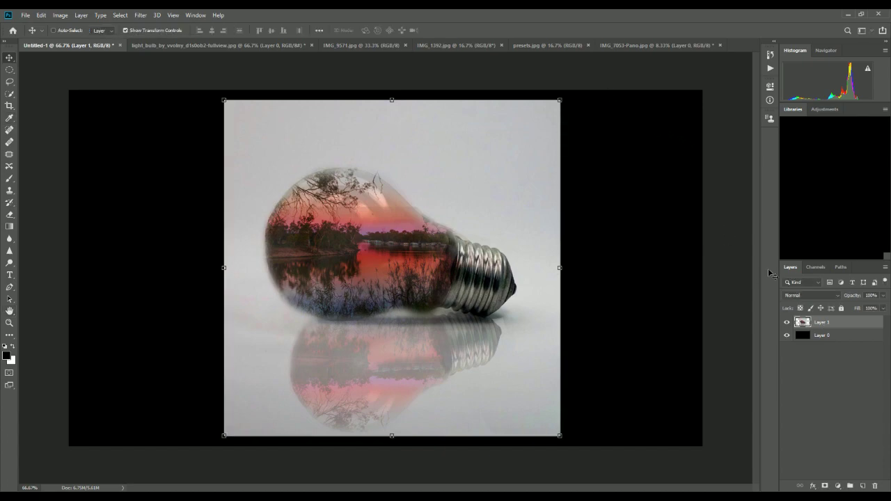
{"action": "double_click", "coordinate": [823, 322]}
{"action": "type", "text": "Bulb"}
{"action": "key", "text": "Return"}
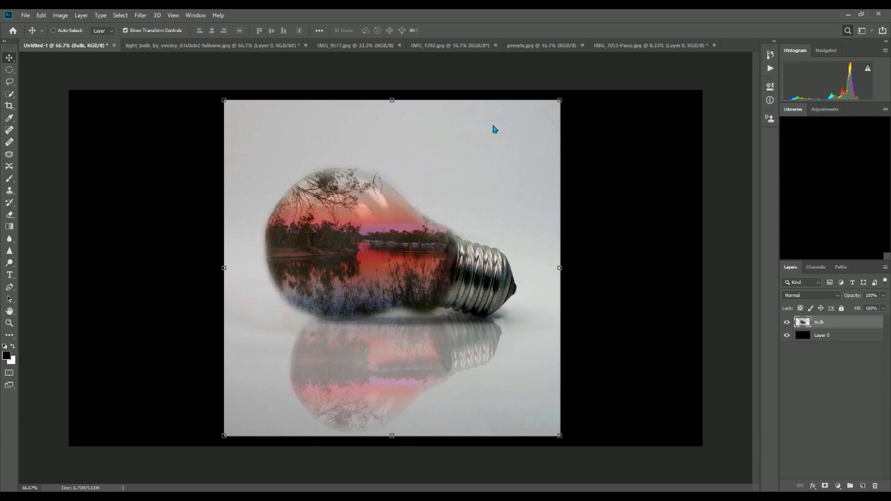
Add a mask to the Bulb layer, set 98% opacity, and brush black over its top-left corner
{"action": "left_click", "coordinate": [13, 180]}
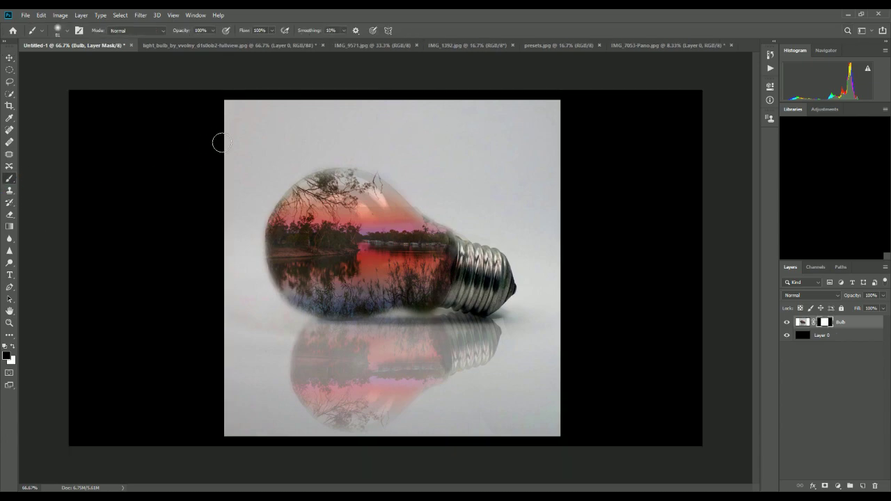
{"action": "mouse_move", "coordinate": [272, 101]}
{"action": "left_mouse_down"}
{"action": "mouse_move", "coordinate": [221, 104]}
{"action": "mouse_move", "coordinate": [266, 104]}
{"action": "mouse_move", "coordinate": [243, 111]}
{"action": "left_mouse_up"}
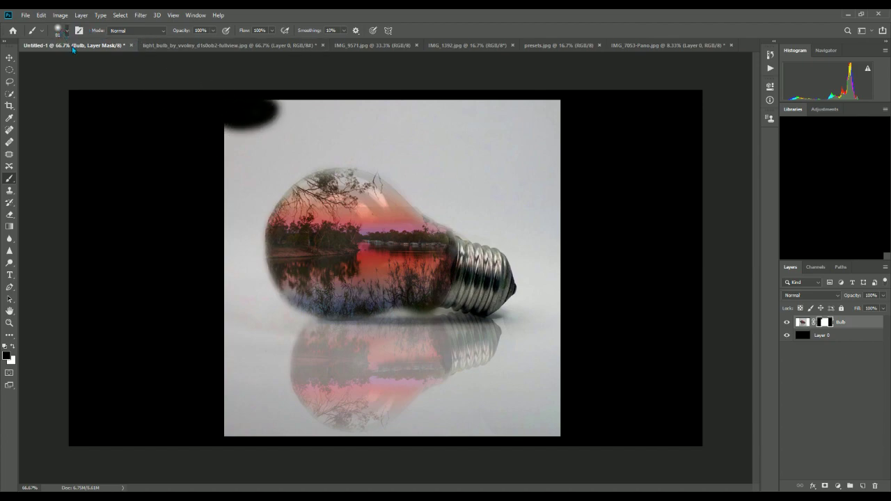
{"action": "key", "text": "bracketright"}
{"action": "key", "text": "bracketright"}
{"action": "key", "text": "bracketright"}
{"action": "mouse_move", "coordinate": [867, 308]}
{"action": "left_mouse_down"}
{"action": "mouse_move", "coordinate": [856, 304]}
{"action": "mouse_move", "coordinate": [884, 314]}
{"action": "left_mouse_up"}
{"action": "mouse_move", "coordinate": [233, 171]}
{"action": "left_mouse_down"}
{"action": "mouse_move", "coordinate": [249, 119]}
{"action": "mouse_move", "coordinate": [219, 145]}
{"action": "mouse_move", "coordinate": [215, 164]}
{"action": "mouse_move", "coordinate": [260, 122]}
{"action": "mouse_move", "coordinate": [239, 163]}
{"action": "mouse_move", "coordinate": [249, 176]}
{"action": "mouse_move", "coordinate": [272, 139]}
{"action": "mouse_move", "coordinate": [259, 145]}
{"action": "mouse_move", "coordinate": [273, 110]}
{"action": "mouse_move", "coordinate": [245, 136]}
{"action": "mouse_move", "coordinate": [325, 106]}
{"action": "mouse_move", "coordinate": [279, 143]}
{"action": "mouse_move", "coordinate": [294, 175]}
{"action": "mouse_move", "coordinate": [260, 236]}
{"action": "mouse_move", "coordinate": [260, 266]}
{"action": "mouse_move", "coordinate": [305, 323]}
{"action": "left_mouse_up"}
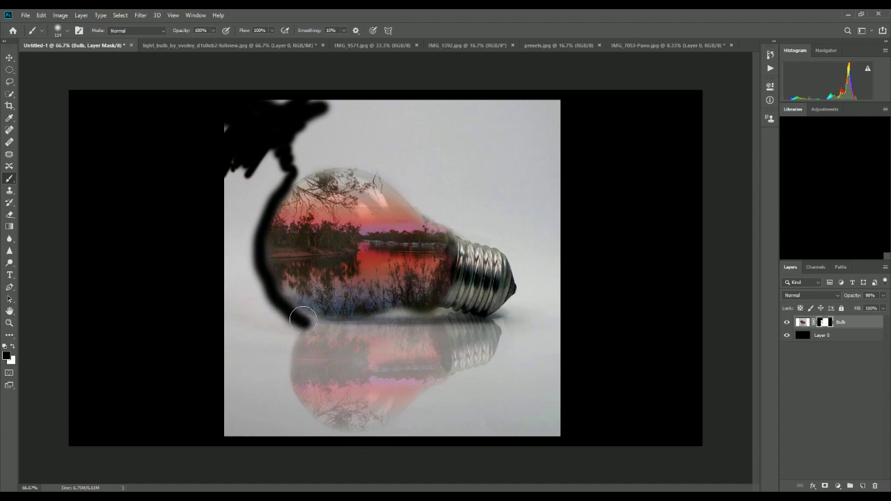
{"action": "key", "text": "ctrl+z"}
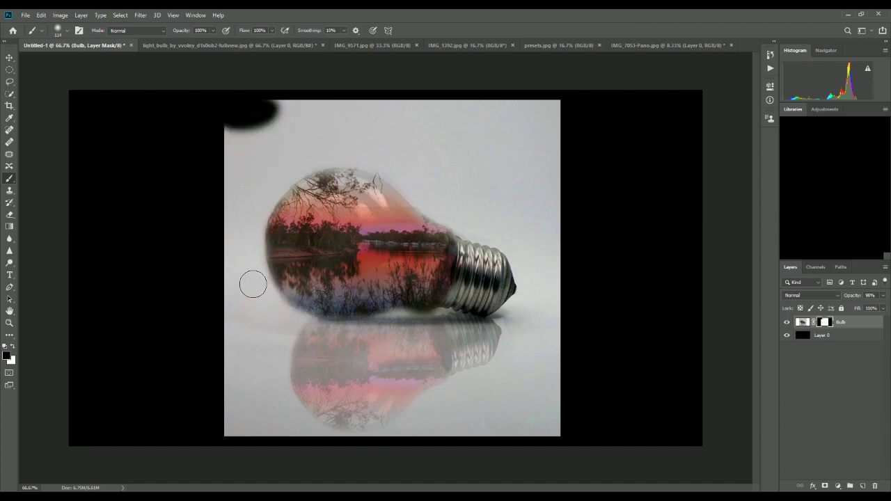
Mask out the pink reflection and background below and beside the bulb's base
{"action": "mouse_move", "coordinate": [259, 277]}
{"action": "left_mouse_down"}
{"action": "mouse_move", "coordinate": [299, 328]}
{"action": "mouse_move", "coordinate": [336, 333]}
{"action": "mouse_move", "coordinate": [397, 323]}
{"action": "mouse_move", "coordinate": [420, 334]}
{"action": "mouse_move", "coordinate": [443, 325]}
{"action": "mouse_move", "coordinate": [485, 340]}
{"action": "mouse_move", "coordinate": [531, 296]}
{"action": "mouse_move", "coordinate": [534, 279]}
{"action": "mouse_move", "coordinate": [517, 242]}
{"action": "mouse_move", "coordinate": [435, 202]}
{"action": "mouse_move", "coordinate": [404, 168]}
{"action": "mouse_move", "coordinate": [365, 152]}
{"action": "mouse_move", "coordinate": [319, 155]}
{"action": "mouse_move", "coordinate": [261, 190]}
{"action": "mouse_move", "coordinate": [250, 223]}
{"action": "mouse_move", "coordinate": [252, 251]}
{"action": "mouse_move", "coordinate": [221, 344]}
{"action": "mouse_move", "coordinate": [236, 224]}
{"action": "mouse_move", "coordinate": [244, 237]}
{"action": "mouse_move", "coordinate": [229, 241]}
{"action": "mouse_move", "coordinate": [245, 293]}
{"action": "mouse_move", "coordinate": [272, 333]}
{"action": "mouse_move", "coordinate": [260, 348]}
{"action": "mouse_move", "coordinate": [245, 332]}
{"action": "mouse_move", "coordinate": [230, 334]}
{"action": "mouse_move", "coordinate": [230, 365]}
{"action": "mouse_move", "coordinate": [261, 343]}
{"action": "left_mouse_up"}
{"action": "mouse_move", "coordinate": [254, 288]}
{"action": "left_mouse_down"}
{"action": "mouse_move", "coordinate": [288, 351]}
{"action": "mouse_move", "coordinate": [289, 327]}
{"action": "mouse_move", "coordinate": [333, 371]}
{"action": "mouse_move", "coordinate": [334, 355]}
{"action": "mouse_move", "coordinate": [314, 341]}
{"action": "mouse_move", "coordinate": [350, 346]}
{"action": "mouse_move", "coordinate": [398, 332]}
{"action": "mouse_move", "coordinate": [369, 343]}
{"action": "mouse_move", "coordinate": [336, 340]}
{"action": "mouse_move", "coordinate": [358, 350]}
{"action": "mouse_move", "coordinate": [344, 375]}
{"action": "mouse_move", "coordinate": [349, 403]}
{"action": "mouse_move", "coordinate": [331, 371]}
{"action": "mouse_move", "coordinate": [313, 392]}
{"action": "mouse_move", "coordinate": [290, 365]}
{"action": "mouse_move", "coordinate": [318, 381]}
{"action": "mouse_move", "coordinate": [311, 344]}
{"action": "mouse_move", "coordinate": [329, 363]}
{"action": "mouse_move", "coordinate": [285, 376]}
{"action": "mouse_move", "coordinate": [285, 408]}
{"action": "mouse_move", "coordinate": [252, 366]}
{"action": "mouse_move", "coordinate": [276, 381]}
{"action": "mouse_move", "coordinate": [241, 396]}
{"action": "mouse_move", "coordinate": [254, 397]}
{"action": "mouse_move", "coordinate": [264, 418]}
{"action": "mouse_move", "coordinate": [232, 377]}
{"action": "mouse_move", "coordinate": [240, 397]}
{"action": "mouse_move", "coordinate": [222, 382]}
{"action": "mouse_move", "coordinate": [245, 440]}
{"action": "mouse_move", "coordinate": [275, 397]}
{"action": "mouse_move", "coordinate": [273, 421]}
{"action": "mouse_move", "coordinate": [308, 390]}
{"action": "mouse_move", "coordinate": [280, 445]}
{"action": "mouse_move", "coordinate": [321, 407]}
{"action": "mouse_move", "coordinate": [318, 443]}
{"action": "mouse_move", "coordinate": [328, 441]}
{"action": "mouse_move", "coordinate": [368, 396]}
{"action": "mouse_move", "coordinate": [375, 403]}
{"action": "mouse_move", "coordinate": [350, 443]}
{"action": "mouse_move", "coordinate": [375, 437]}
{"action": "mouse_move", "coordinate": [423, 393]}
{"action": "mouse_move", "coordinate": [401, 445]}
{"action": "mouse_move", "coordinate": [454, 386]}
{"action": "mouse_move", "coordinate": [428, 445]}
{"action": "mouse_move", "coordinate": [466, 410]}
{"action": "mouse_move", "coordinate": [515, 390]}
{"action": "mouse_move", "coordinate": [509, 420]}
{"action": "mouse_move", "coordinate": [570, 424]}
{"action": "mouse_move", "coordinate": [428, 437]}
{"action": "left_mouse_up"}
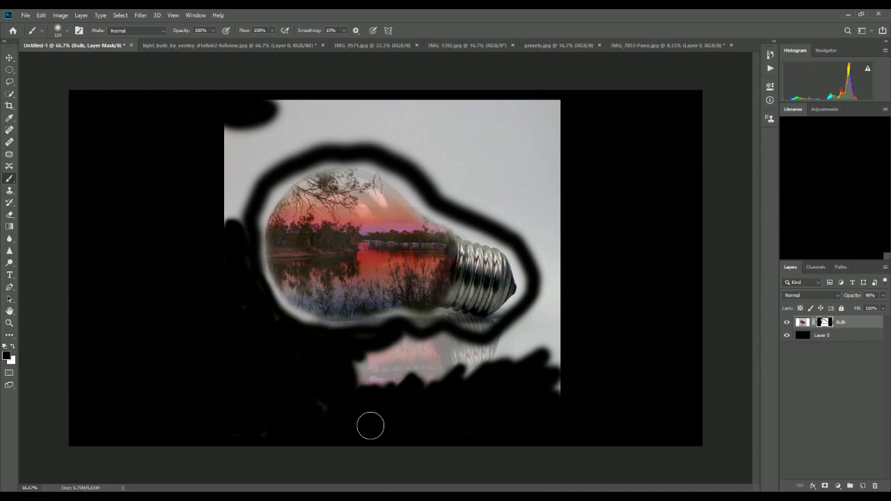
{"action": "mouse_move", "coordinate": [371, 367]}
{"action": "left_mouse_down"}
{"action": "mouse_move", "coordinate": [339, 384]}
{"action": "mouse_move", "coordinate": [366, 359]}
{"action": "mouse_move", "coordinate": [361, 388]}
{"action": "mouse_move", "coordinate": [381, 383]}
{"action": "mouse_move", "coordinate": [372, 379]}
{"action": "mouse_move", "coordinate": [392, 356]}
{"action": "mouse_move", "coordinate": [403, 370]}
{"action": "mouse_move", "coordinate": [394, 373]}
{"action": "mouse_move", "coordinate": [407, 338]}
{"action": "mouse_move", "coordinate": [404, 350]}
{"action": "mouse_move", "coordinate": [394, 343]}
{"action": "mouse_move", "coordinate": [406, 334]}
{"action": "mouse_move", "coordinate": [438, 353]}
{"action": "mouse_move", "coordinate": [417, 376]}
{"action": "mouse_move", "coordinate": [418, 405]}
{"action": "mouse_move", "coordinate": [448, 383]}
{"action": "mouse_move", "coordinate": [439, 342]}
{"action": "mouse_move", "coordinate": [448, 336]}
{"action": "mouse_move", "coordinate": [471, 359]}
{"action": "mouse_move", "coordinate": [466, 369]}
{"action": "mouse_move", "coordinate": [477, 365]}
{"action": "mouse_move", "coordinate": [462, 360]}
{"action": "mouse_move", "coordinate": [508, 347]}
{"action": "mouse_move", "coordinate": [501, 352]}
{"action": "mouse_move", "coordinate": [542, 308]}
{"action": "mouse_move", "coordinate": [540, 320]}
{"action": "mouse_move", "coordinate": [560, 328]}
{"action": "mouse_move", "coordinate": [557, 376]}
{"action": "mouse_move", "coordinate": [546, 325]}
{"action": "mouse_move", "coordinate": [527, 353]}
{"action": "mouse_move", "coordinate": [530, 340]}
{"action": "mouse_move", "coordinate": [482, 331]}
{"action": "mouse_move", "coordinate": [515, 307]}
{"action": "left_mouse_up"}
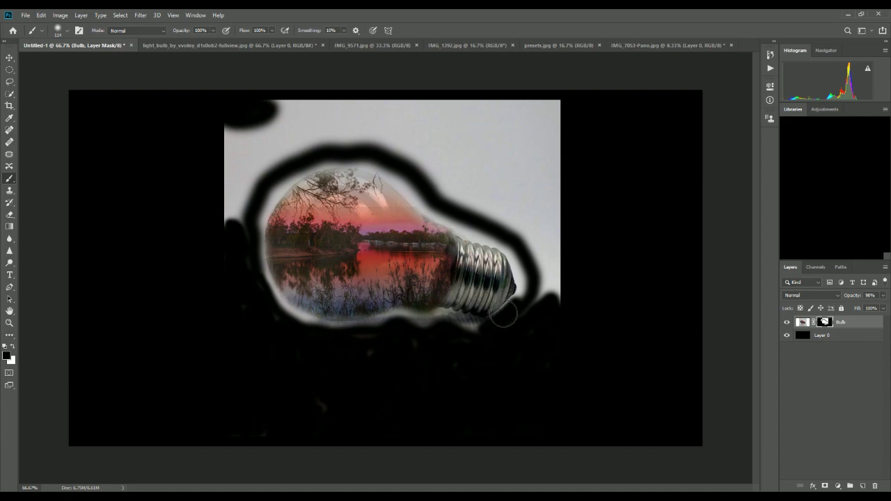
{"action": "mouse_move", "coordinate": [525, 292]}
{"action": "left_mouse_down"}
{"action": "mouse_move", "coordinate": [510, 236]}
{"action": "mouse_move", "coordinate": [540, 280]}
{"action": "mouse_move", "coordinate": [556, 235]}
{"action": "mouse_move", "coordinate": [546, 294]}
{"action": "mouse_move", "coordinate": [560, 267]}
{"action": "mouse_move", "coordinate": [560, 282]}
{"action": "mouse_move", "coordinate": [545, 307]}
{"action": "mouse_move", "coordinate": [515, 326]}
{"action": "mouse_move", "coordinate": [463, 327]}
{"action": "left_mouse_up"}
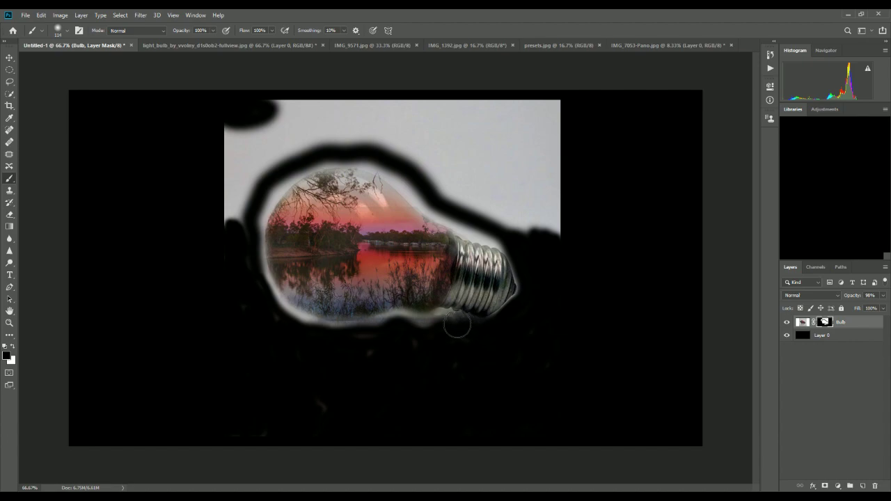
{"action": "left_click_drag", "start_coordinate": [439, 322], "coordinate": [418, 331]}
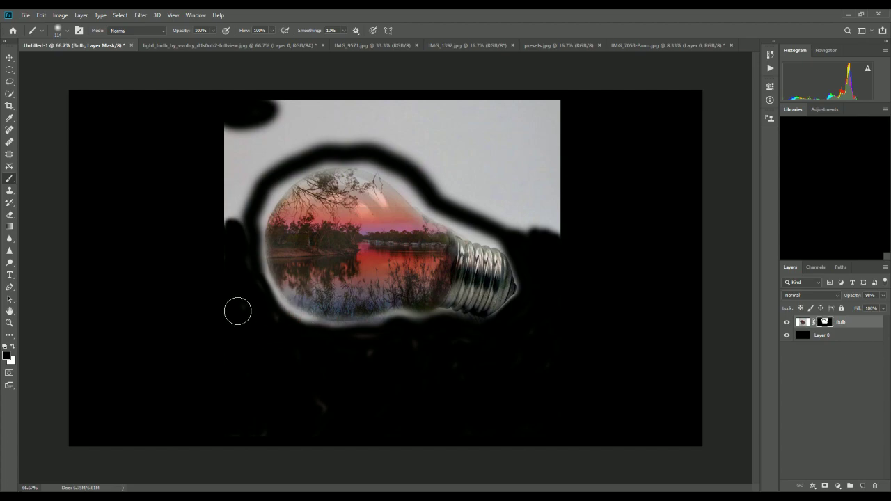
Hide the grey and white background along the left, upper-left and right edges
{"action": "mouse_move", "coordinate": [233, 200]}
{"action": "left_mouse_down"}
{"action": "mouse_move", "coordinate": [218, 143]}
{"action": "mouse_move", "coordinate": [234, 128]}
{"action": "mouse_move", "coordinate": [228, 169]}
{"action": "left_mouse_up"}
{"action": "mouse_move", "coordinate": [225, 223]}
{"action": "left_mouse_down"}
{"action": "mouse_move", "coordinate": [234, 185]}
{"action": "mouse_move", "coordinate": [241, 231]}
{"action": "mouse_move", "coordinate": [251, 226]}
{"action": "left_mouse_up"}
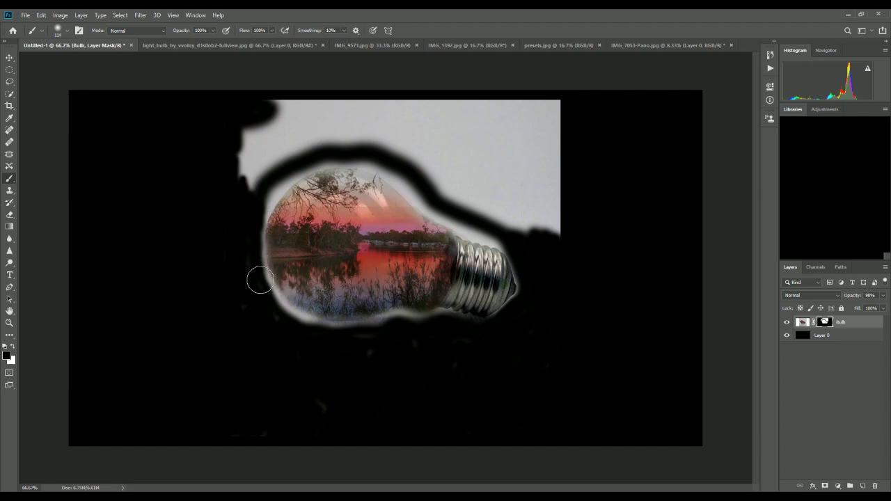
{"action": "left_click_drag", "start_coordinate": [270, 300], "coordinate": [286, 317]}
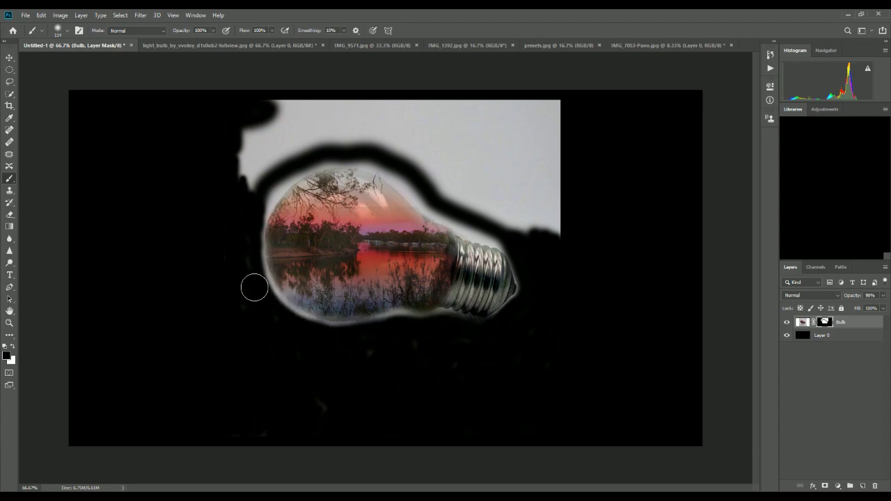
{"action": "mouse_move", "coordinate": [230, 175]}
{"action": "left_mouse_down"}
{"action": "mouse_move", "coordinate": [257, 177]}
{"action": "mouse_move", "coordinate": [256, 205]}
{"action": "left_mouse_up"}
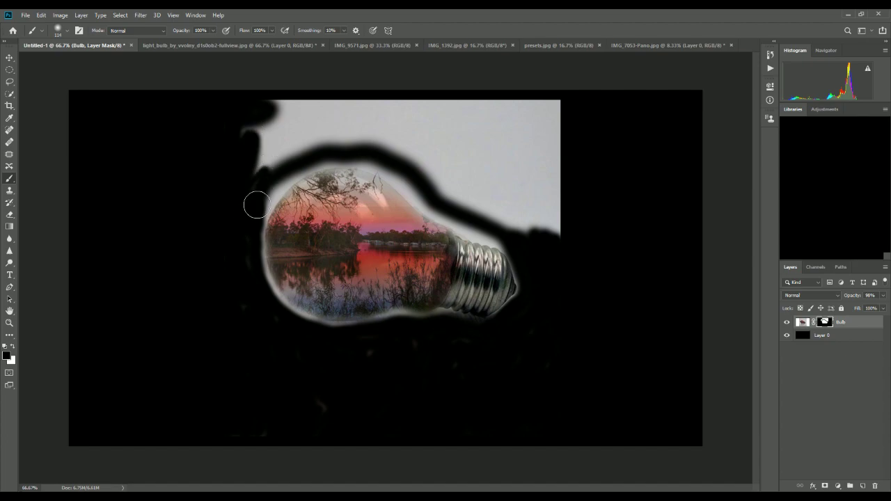
{"action": "left_click_drag", "start_coordinate": [275, 173], "coordinate": [259, 203]}
{"action": "mouse_move", "coordinate": [282, 172]}
{"action": "left_mouse_down"}
{"action": "mouse_move", "coordinate": [298, 159]}
{"action": "mouse_move", "coordinate": [259, 201]}
{"action": "mouse_move", "coordinate": [309, 147]}
{"action": "mouse_move", "coordinate": [228, 191]}
{"action": "mouse_move", "coordinate": [212, 191]}
{"action": "mouse_move", "coordinate": [227, 168]}
{"action": "mouse_move", "coordinate": [212, 151]}
{"action": "mouse_move", "coordinate": [326, 75]}
{"action": "mouse_move", "coordinate": [266, 141]}
{"action": "mouse_move", "coordinate": [333, 102]}
{"action": "mouse_move", "coordinate": [283, 146]}
{"action": "mouse_move", "coordinate": [350, 119]}
{"action": "mouse_move", "coordinate": [334, 130]}
{"action": "mouse_move", "coordinate": [344, 99]}
{"action": "mouse_move", "coordinate": [384, 84]}
{"action": "mouse_move", "coordinate": [392, 94]}
{"action": "mouse_move", "coordinate": [372, 116]}
{"action": "mouse_move", "coordinate": [379, 122]}
{"action": "mouse_move", "coordinate": [432, 111]}
{"action": "mouse_move", "coordinate": [423, 126]}
{"action": "mouse_move", "coordinate": [492, 106]}
{"action": "mouse_move", "coordinate": [480, 130]}
{"action": "mouse_move", "coordinate": [509, 119]}
{"action": "mouse_move", "coordinate": [517, 130]}
{"action": "mouse_move", "coordinate": [542, 122]}
{"action": "mouse_move", "coordinate": [519, 146]}
{"action": "mouse_move", "coordinate": [547, 142]}
{"action": "mouse_move", "coordinate": [529, 151]}
{"action": "mouse_move", "coordinate": [554, 130]}
{"action": "mouse_move", "coordinate": [560, 97]}
{"action": "left_mouse_up"}
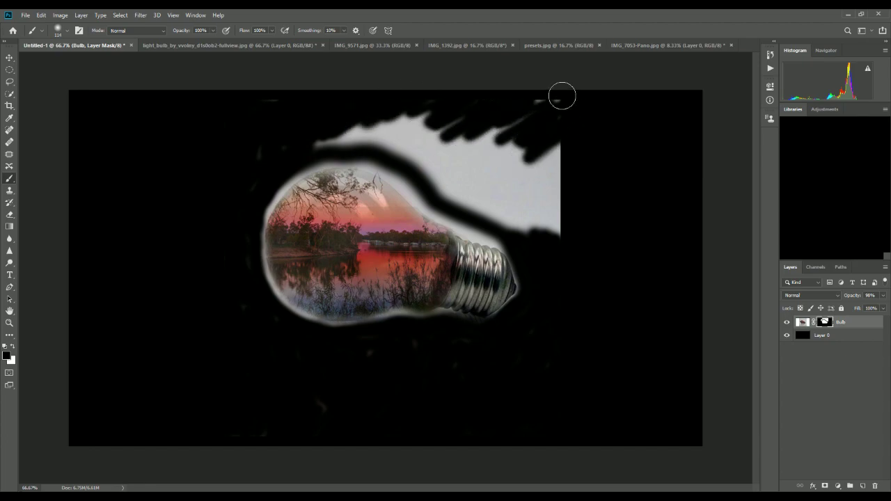
{"action": "mouse_move", "coordinate": [539, 162]}
{"action": "left_mouse_down"}
{"action": "mouse_move", "coordinate": [566, 162]}
{"action": "mouse_move", "coordinate": [569, 211]}
{"action": "mouse_move", "coordinate": [558, 206]}
{"action": "mouse_move", "coordinate": [559, 239]}
{"action": "mouse_move", "coordinate": [517, 192]}
{"action": "mouse_move", "coordinate": [532, 231]}
{"action": "mouse_move", "coordinate": [548, 227]}
{"action": "mouse_move", "coordinate": [559, 174]}
{"action": "mouse_move", "coordinate": [546, 154]}
{"action": "mouse_move", "coordinate": [534, 201]}
{"action": "mouse_move", "coordinate": [518, 166]}
{"action": "mouse_move", "coordinate": [529, 143]}
{"action": "mouse_move", "coordinate": [556, 201]}
{"action": "mouse_move", "coordinate": [545, 218]}
{"action": "mouse_move", "coordinate": [478, 156]}
{"action": "mouse_move", "coordinate": [484, 124]}
{"action": "mouse_move", "coordinate": [516, 123]}
{"action": "mouse_move", "coordinate": [505, 134]}
{"action": "mouse_move", "coordinate": [524, 146]}
{"action": "mouse_move", "coordinate": [512, 165]}
{"action": "mouse_move", "coordinate": [532, 158]}
{"action": "mouse_move", "coordinate": [531, 199]}
{"action": "mouse_move", "coordinate": [485, 162]}
{"action": "left_mouse_up"}
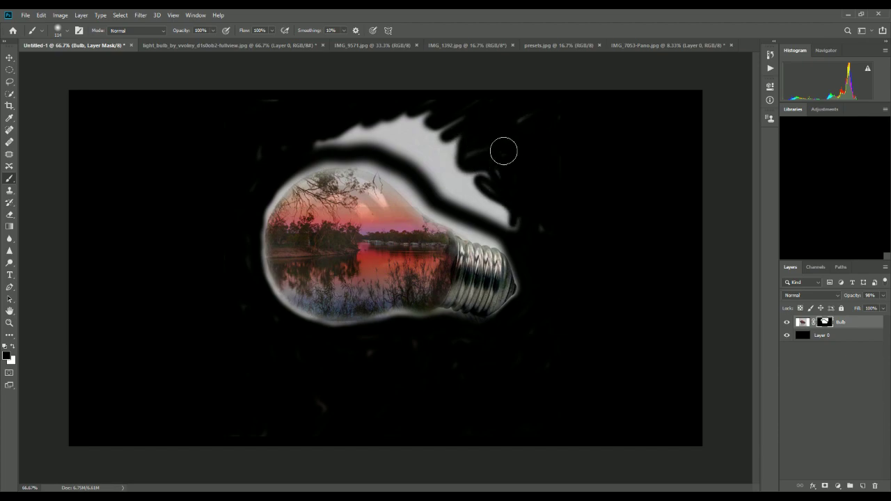
Mask the white patch beside the bulb neck and soften the glow along its top and left edges
{"action": "mouse_move", "coordinate": [509, 204]}
{"action": "left_mouse_down"}
{"action": "mouse_move", "coordinate": [482, 185]}
{"action": "mouse_move", "coordinate": [513, 228]}
{"action": "mouse_move", "coordinate": [425, 181]}
{"action": "mouse_move", "coordinate": [480, 199]}
{"action": "mouse_move", "coordinate": [425, 165]}
{"action": "mouse_move", "coordinate": [489, 178]}
{"action": "mouse_move", "coordinate": [423, 137]}
{"action": "mouse_move", "coordinate": [475, 147]}
{"action": "mouse_move", "coordinate": [426, 114]}
{"action": "mouse_move", "coordinate": [419, 119]}
{"action": "mouse_move", "coordinate": [464, 134]}
{"action": "mouse_move", "coordinate": [377, 124]}
{"action": "mouse_move", "coordinate": [441, 158]}
{"action": "mouse_move", "coordinate": [357, 124]}
{"action": "mouse_move", "coordinate": [405, 161]}
{"action": "mouse_move", "coordinate": [371, 135]}
{"action": "mouse_move", "coordinate": [423, 150]}
{"action": "mouse_move", "coordinate": [323, 139]}
{"action": "left_mouse_up"}
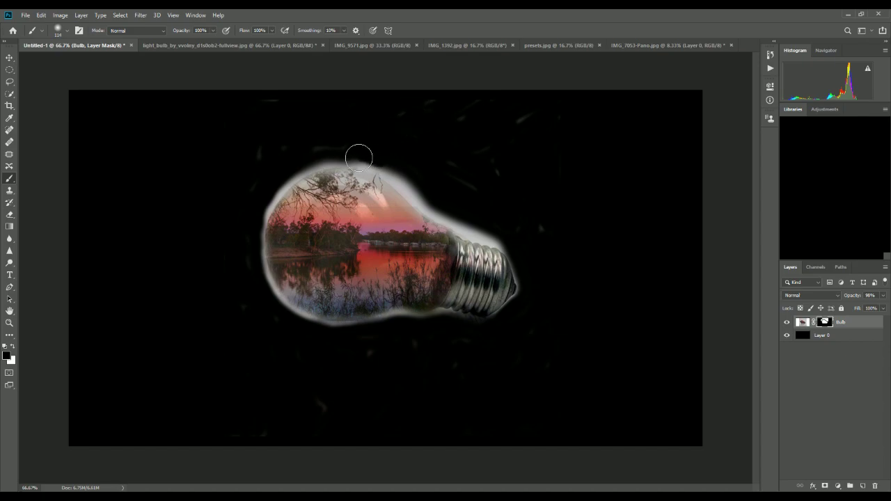
{"action": "mouse_move", "coordinate": [393, 175]}
{"action": "left_mouse_down"}
{"action": "mouse_move", "coordinate": [427, 206]}
{"action": "mouse_move", "coordinate": [500, 235]}
{"action": "left_mouse_up"}
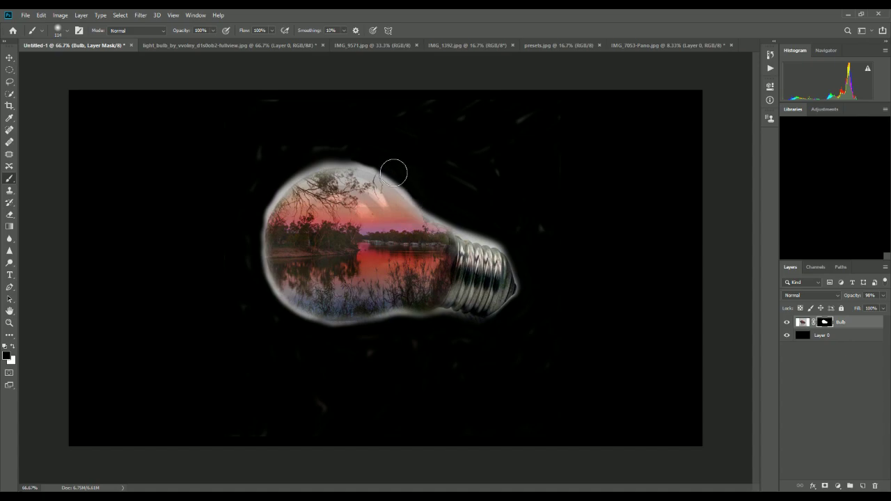
{"action": "left_click_drag", "start_coordinate": [353, 159], "coordinate": [323, 162]}
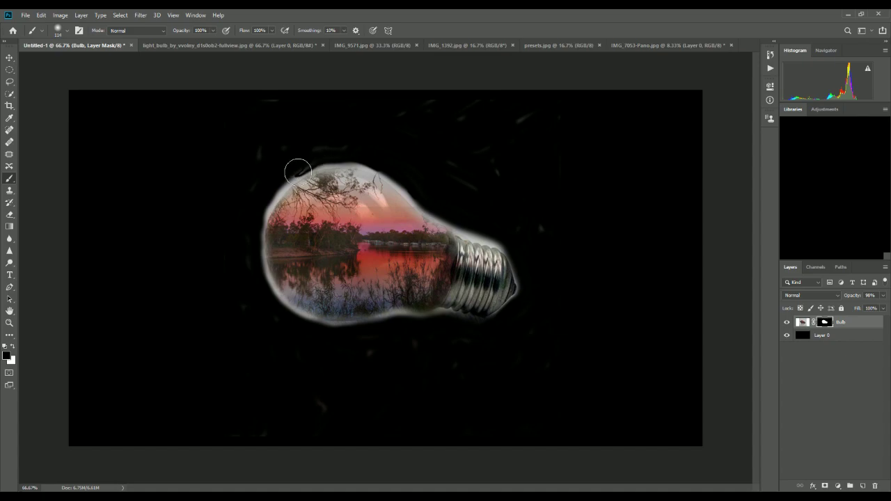
{"action": "mouse_move", "coordinate": [287, 179]}
{"action": "left_mouse_down"}
{"action": "mouse_move", "coordinate": [278, 175]}
{"action": "mouse_move", "coordinate": [308, 159]}
{"action": "mouse_move", "coordinate": [261, 215]}
{"action": "mouse_move", "coordinate": [277, 188]}
{"action": "mouse_move", "coordinate": [262, 219]}
{"action": "mouse_move", "coordinate": [264, 201]}
{"action": "mouse_move", "coordinate": [302, 159]}
{"action": "mouse_move", "coordinate": [358, 155]}
{"action": "left_mouse_up"}
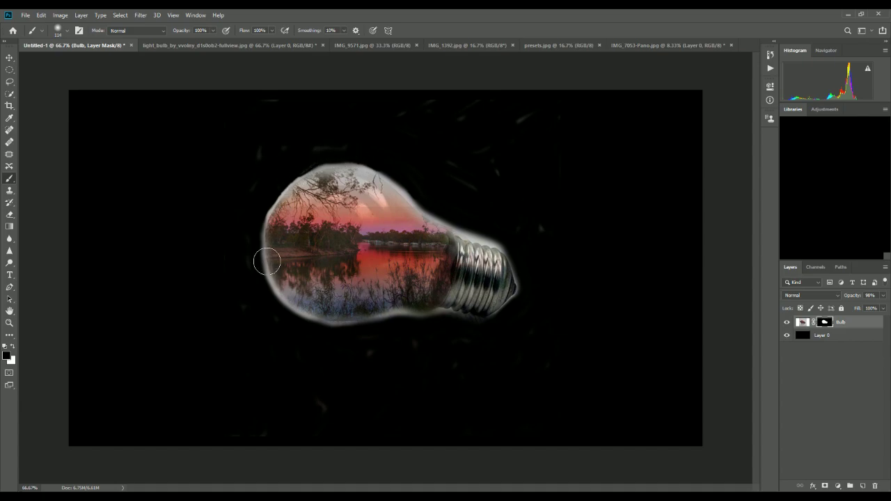
{"action": "mouse_move", "coordinate": [252, 269]}
{"action": "left_mouse_down"}
{"action": "mouse_move", "coordinate": [264, 271]}
{"action": "mouse_move", "coordinate": [260, 243]}
{"action": "mouse_move", "coordinate": [271, 281]}
{"action": "mouse_move", "coordinate": [260, 235]}
{"action": "left_mouse_up"}
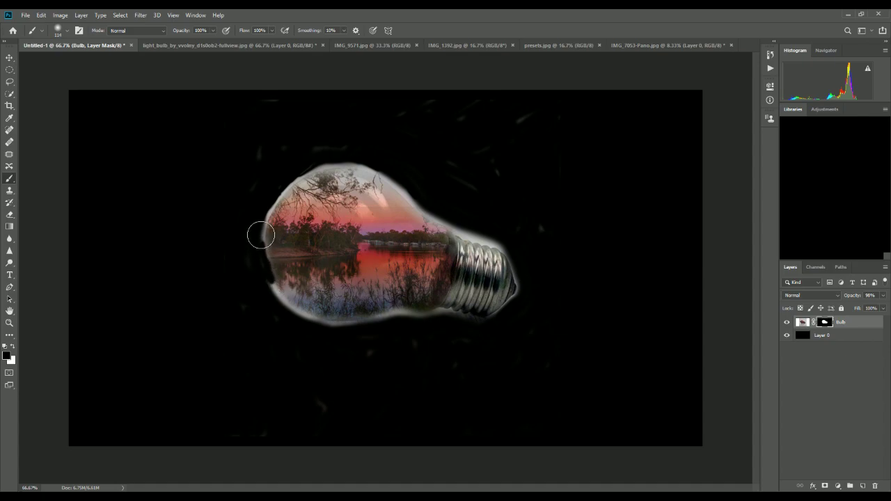
{"action": "key", "text": "ctrl+z"}
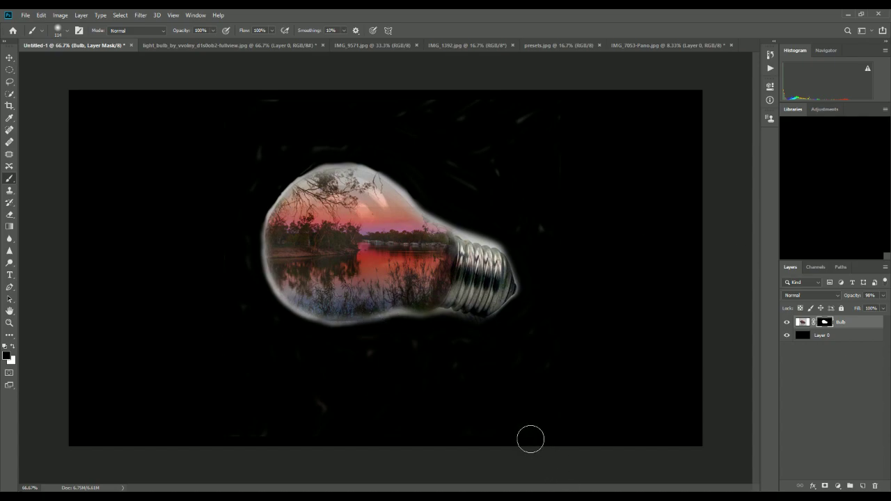
Close the light_bulb document and convert presets.jpg's Background into an editable Layer 0
{"action": "left_click", "coordinate": [190, 46]}
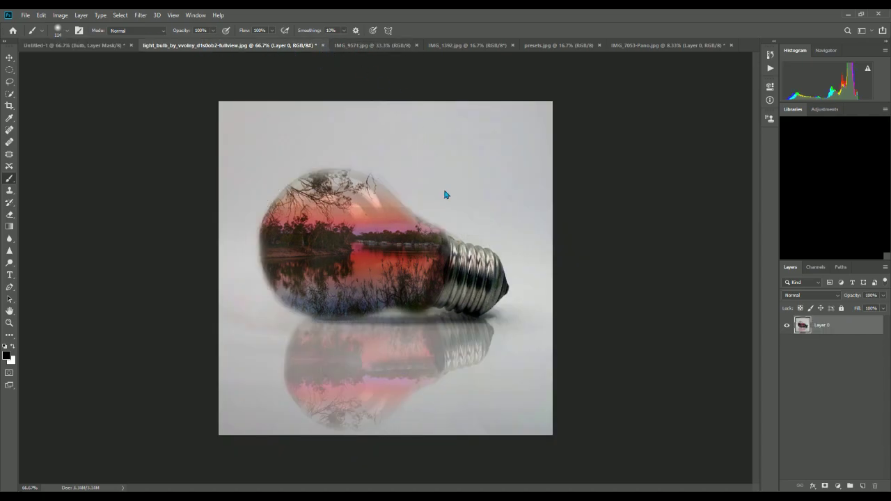
{"action": "key", "text": "ctrl+w"}
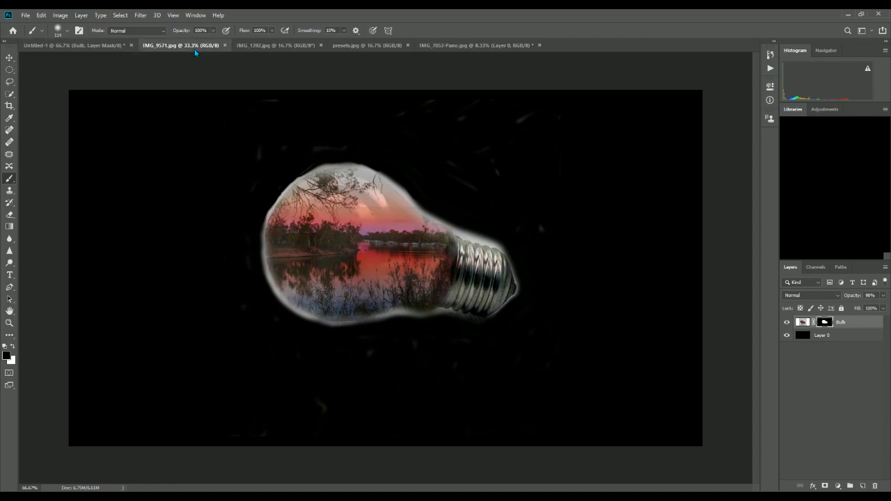
{"action": "left_click", "coordinate": [195, 50]}
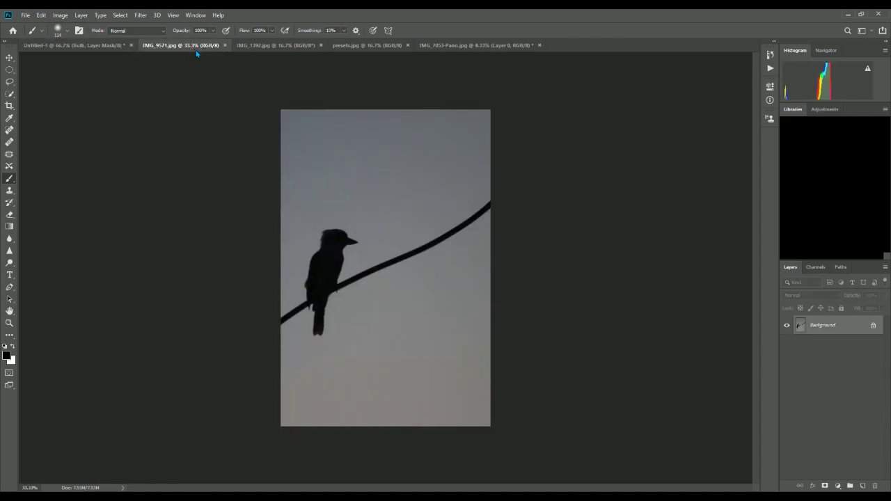
{"action": "left_click", "coordinate": [258, 46]}
{"action": "left_click", "coordinate": [352, 46]}
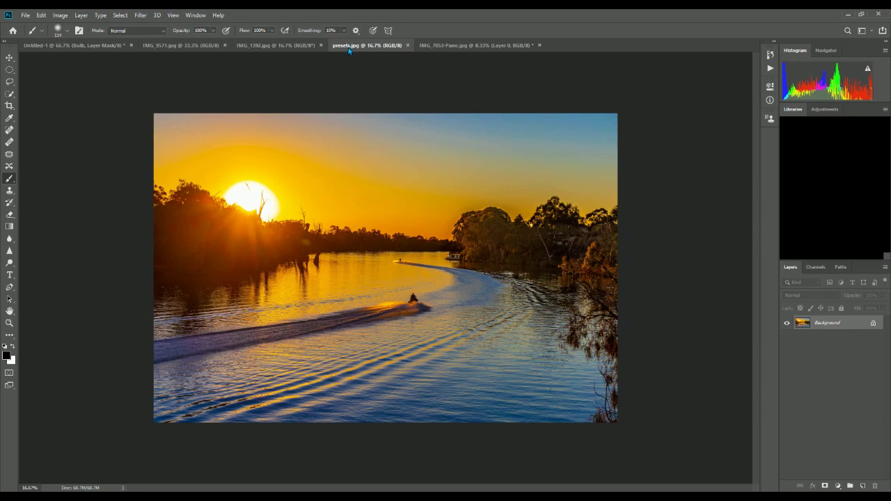
{"action": "double_click", "coordinate": [828, 323]}
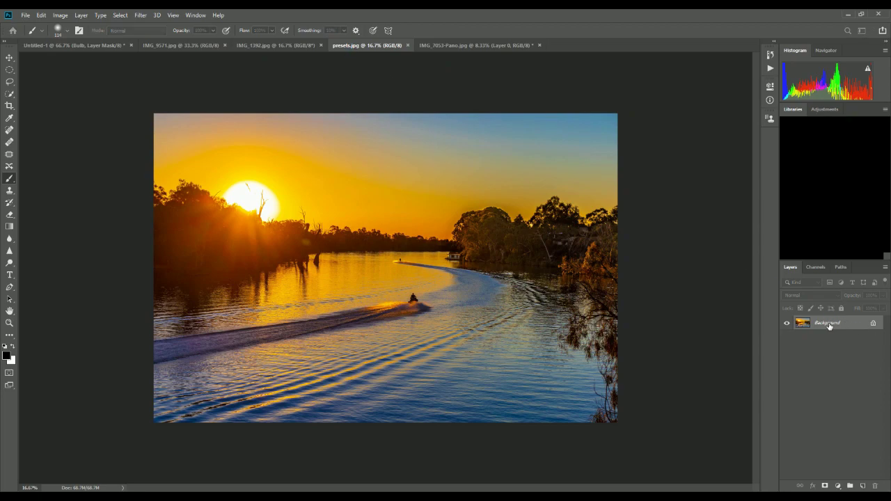
{"action": "key", "text": "Return"}
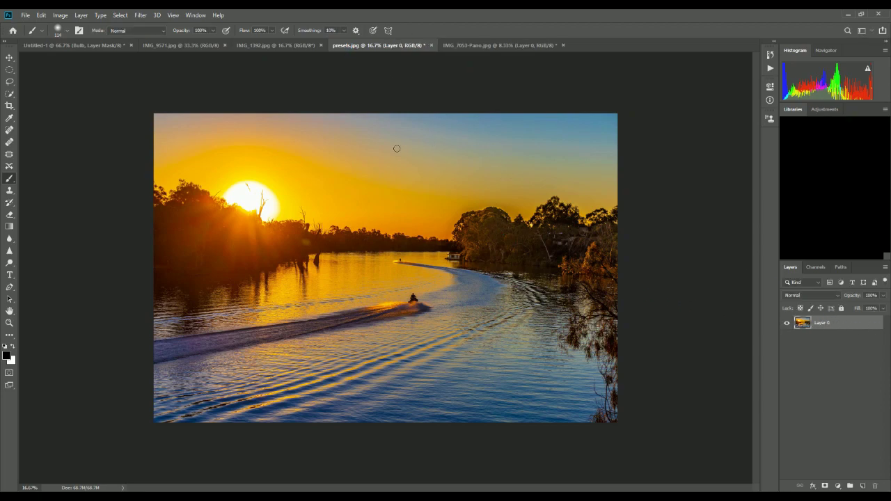
{"action": "left_click", "coordinate": [110, 46]}
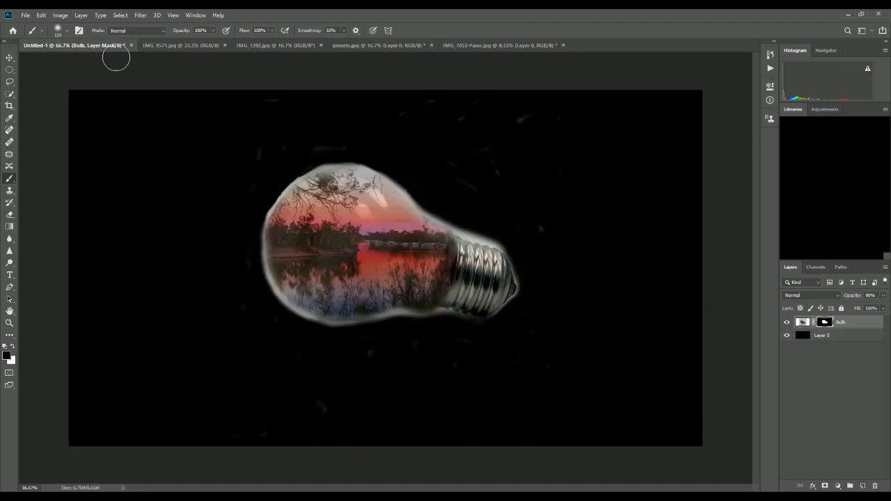
Paste the sunset photo as Layer 1 and scale it to about 20% toward the upper-left
{"action": "key", "text": "ctrl+v"}
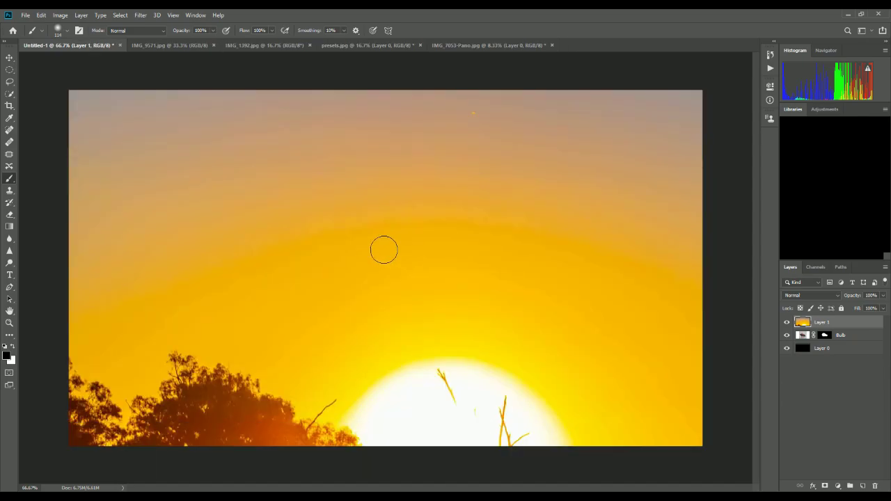
{"action": "key", "text": "v"}
{"action": "key", "text": "ctrl+t"}
{"action": "left_click_drag", "start_coordinate": [69, 91], "coordinate": [125, 118]}
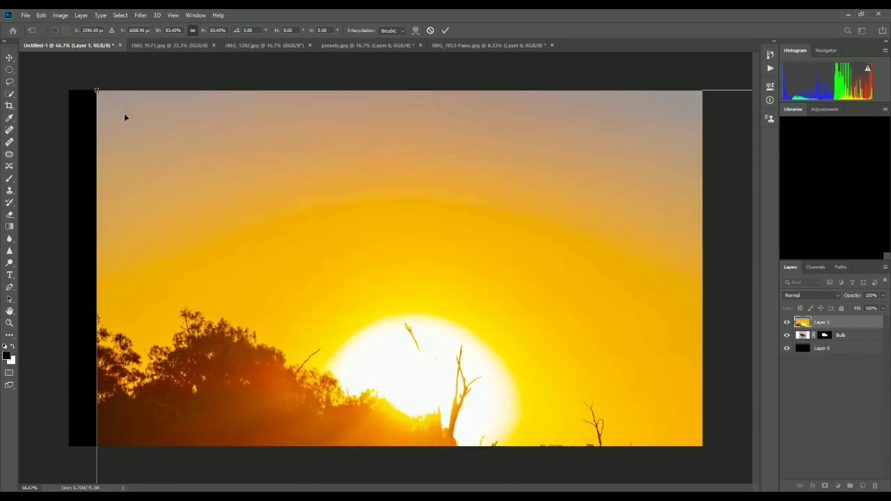
{"action": "left_click_drag", "start_coordinate": [97, 90], "coordinate": [249, 219]}
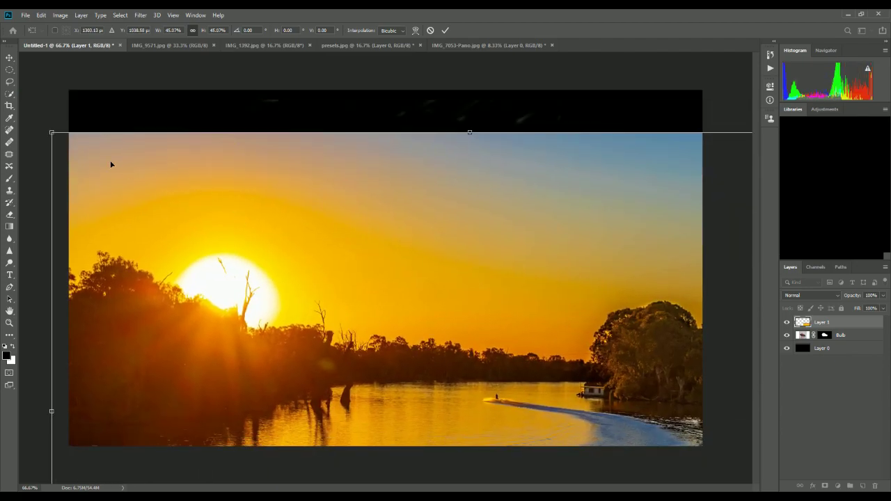
{"action": "left_click_drag", "start_coordinate": [69, 141], "coordinate": [279, 281]}
{"action": "left_click_drag", "start_coordinate": [416, 293], "coordinate": [239, 139]}
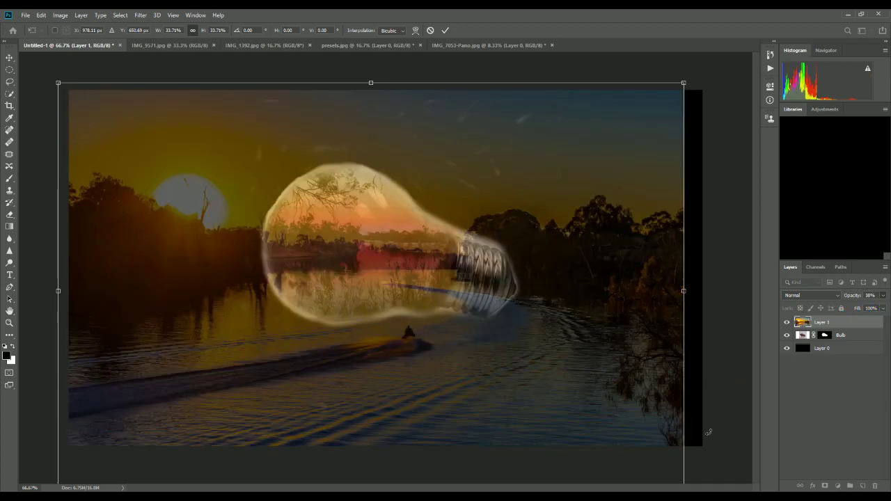
{"action": "left_click_drag", "start_coordinate": [58, 83], "coordinate": [195, 173]}
{"action": "left_click_drag", "start_coordinate": [433, 348], "coordinate": [305, 255]}
{"action": "left_click_drag", "start_coordinate": [557, 406], "coordinate": [405, 353]}
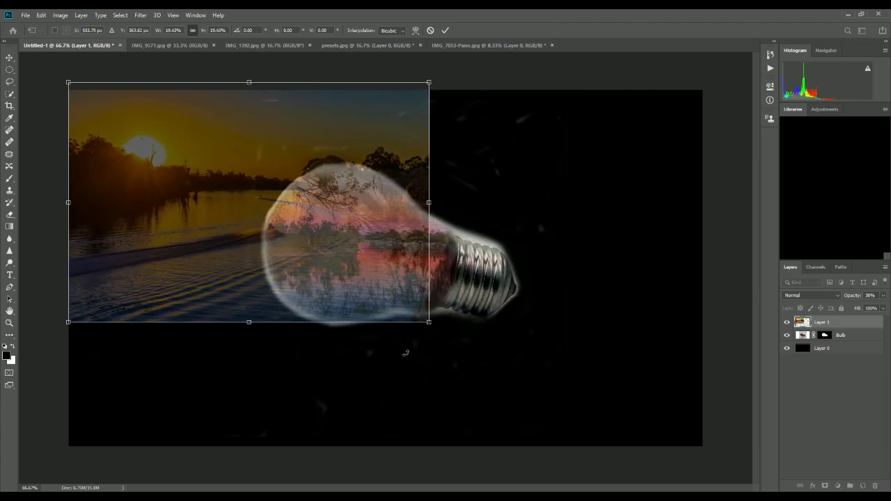
{"action": "left_click", "coordinate": [445, 30]}
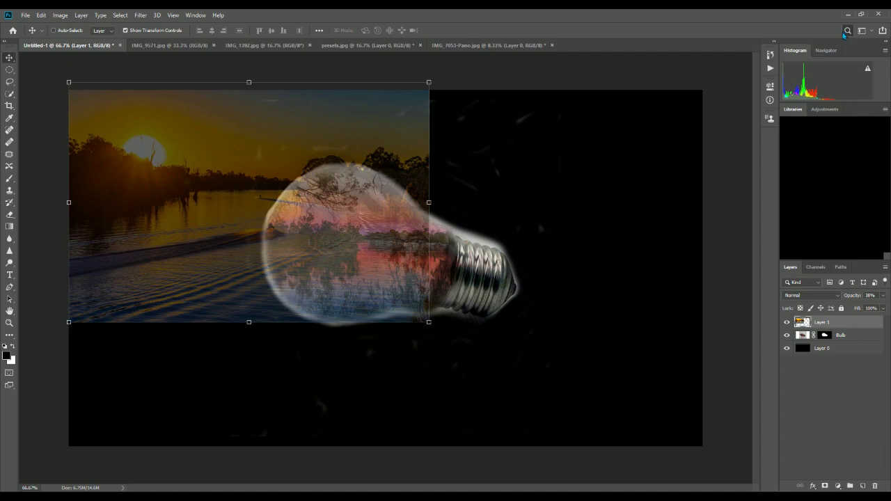
Add a mask to the sunset layer and paint the sunset into the bulb's upper and lower areas
{"action": "key", "text": "ctrl+alt+m"}
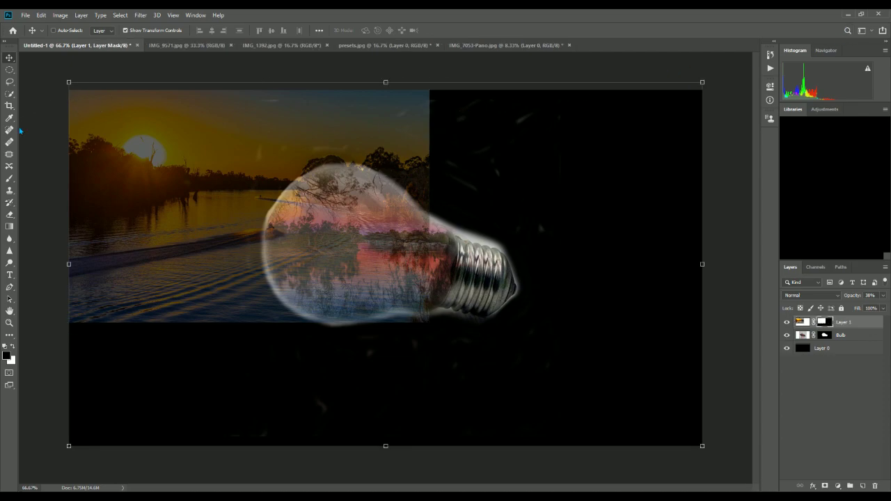
{"action": "left_click", "coordinate": [9, 179]}
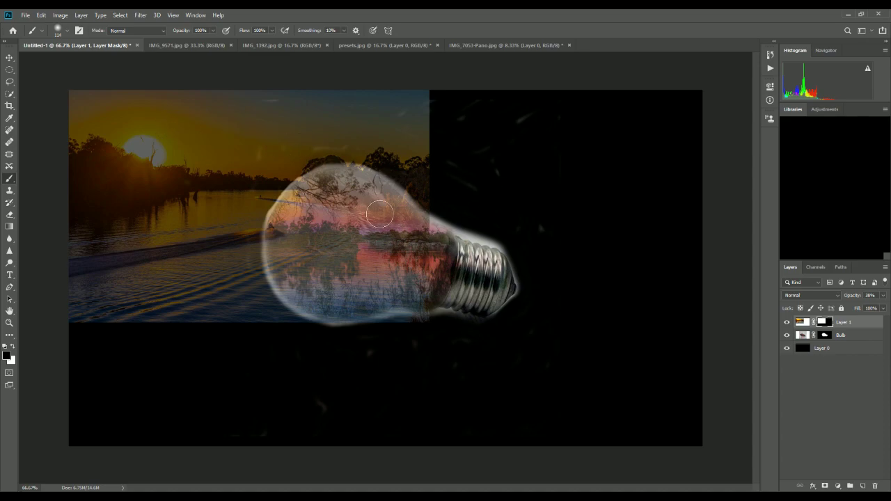
{"action": "mouse_move", "coordinate": [394, 153]}
{"action": "left_mouse_down"}
{"action": "mouse_move", "coordinate": [392, 145]}
{"action": "mouse_move", "coordinate": [427, 194]}
{"action": "left_mouse_up"}
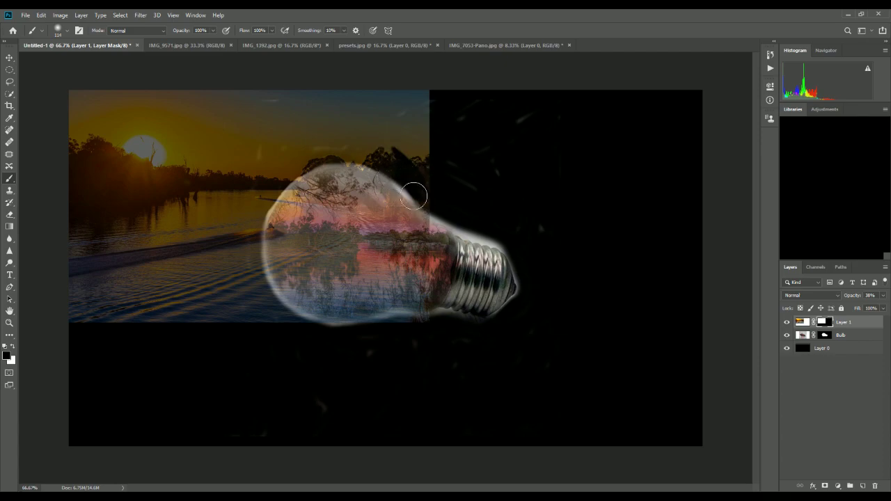
{"action": "mouse_move", "coordinate": [417, 199]}
{"action": "left_mouse_down"}
{"action": "mouse_move", "coordinate": [388, 180]}
{"action": "mouse_move", "coordinate": [414, 207]}
{"action": "mouse_move", "coordinate": [405, 218]}
{"action": "mouse_move", "coordinate": [374, 191]}
{"action": "mouse_move", "coordinate": [402, 209]}
{"action": "left_mouse_up"}
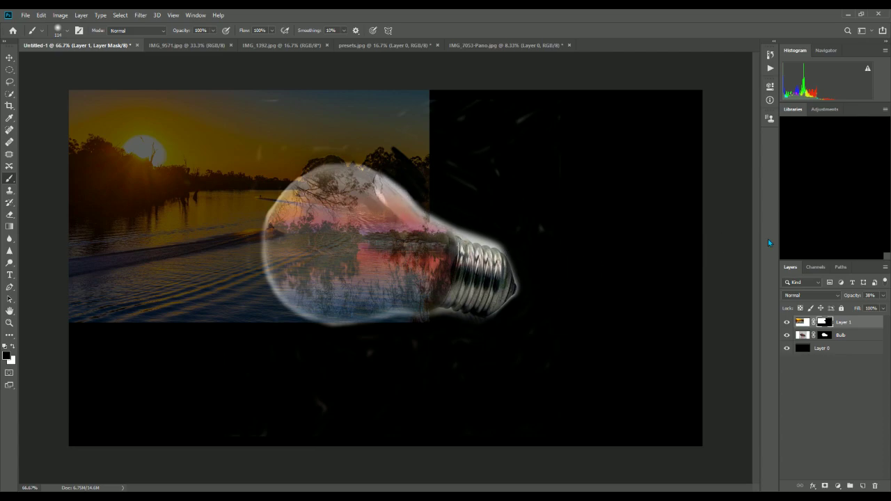
{"action": "mouse_move", "coordinate": [425, 275]}
{"action": "left_mouse_down"}
{"action": "mouse_move", "coordinate": [407, 281]}
{"action": "mouse_move", "coordinate": [392, 323]}
{"action": "mouse_move", "coordinate": [372, 316]}
{"action": "mouse_move", "coordinate": [376, 299]}
{"action": "mouse_move", "coordinate": [399, 305]}
{"action": "left_mouse_up"}
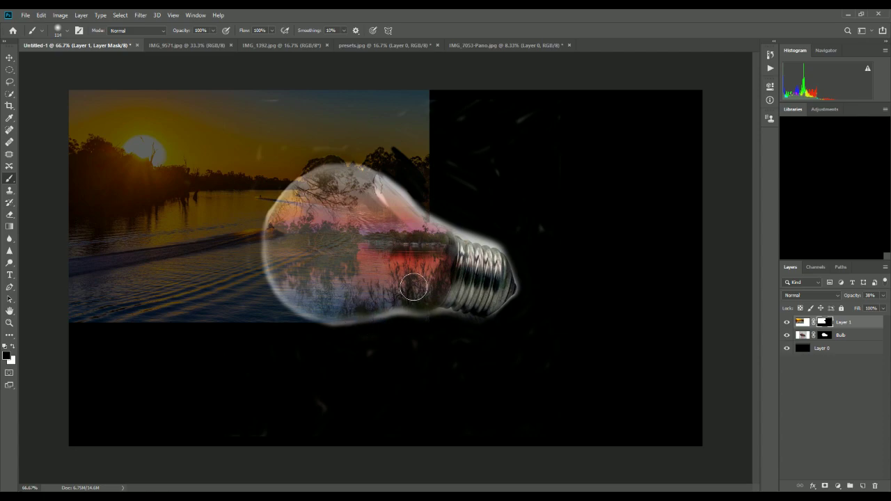
{"action": "mouse_move", "coordinate": [367, 251]}
{"action": "left_mouse_down"}
{"action": "mouse_move", "coordinate": [381, 217]}
{"action": "mouse_move", "coordinate": [379, 183]}
{"action": "left_mouse_up"}
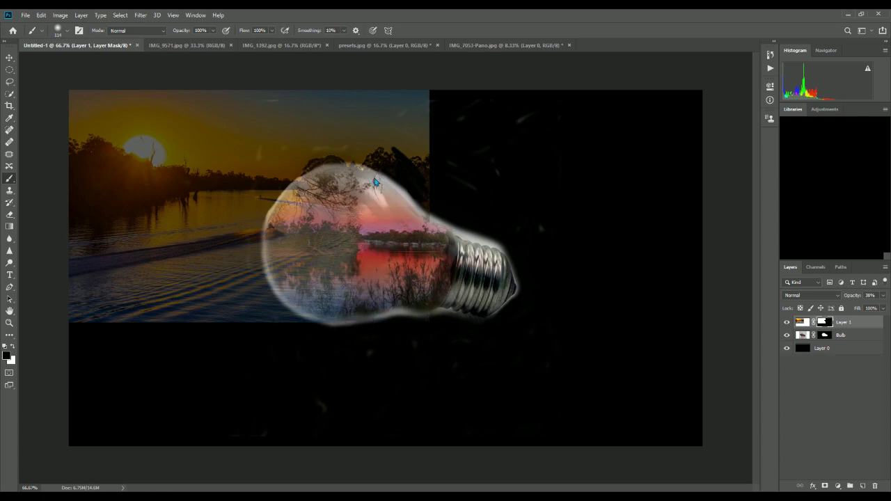
{"action": "mouse_move", "coordinate": [327, 168]}
{"action": "left_mouse_down"}
{"action": "mouse_move", "coordinate": [282, 188]}
{"action": "mouse_move", "coordinate": [314, 186]}
{"action": "left_mouse_up"}
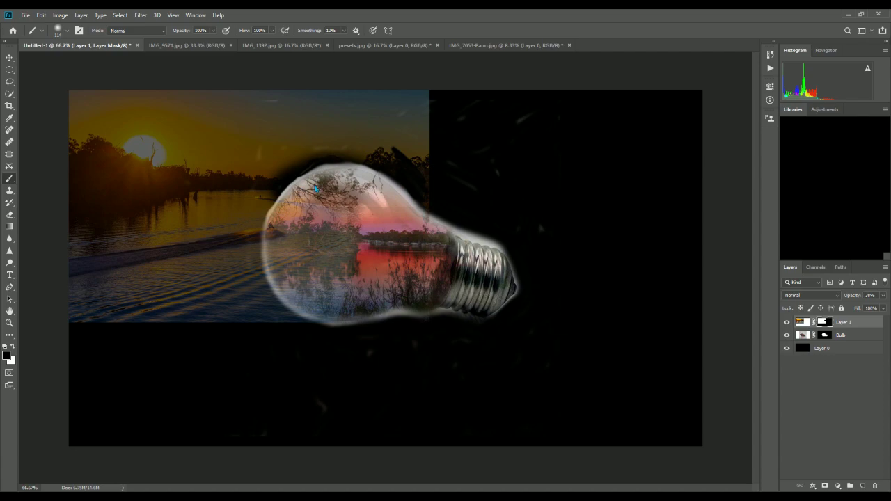
{"action": "key", "text": "ctrl+z"}
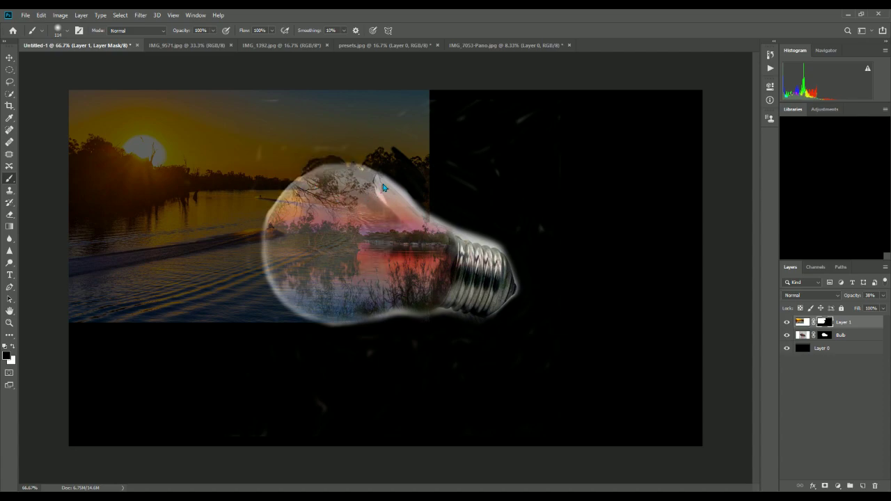
Refine the mask around the bulb's edges, hide the photo above it, and raise opacity to 60%
{"action": "left_click_drag", "start_coordinate": [374, 185], "coordinate": [351, 171]}
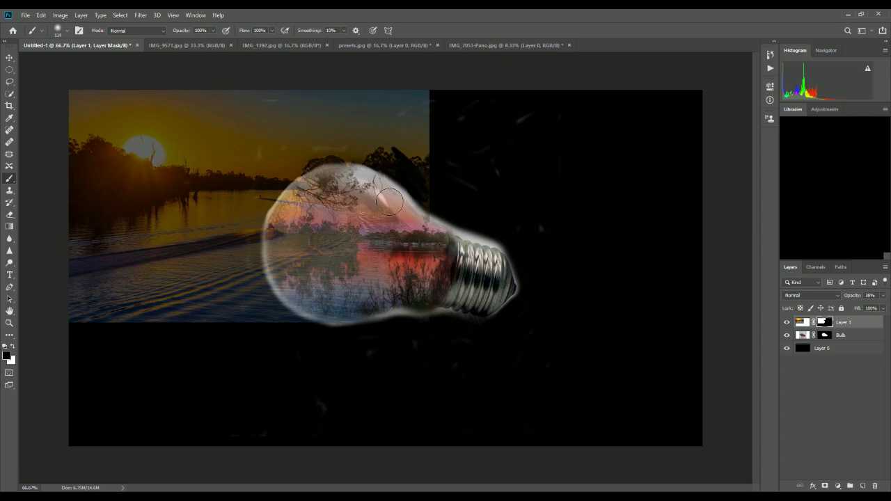
{"action": "mouse_move", "coordinate": [347, 173]}
{"action": "left_mouse_down"}
{"action": "mouse_move", "coordinate": [293, 192]}
{"action": "mouse_move", "coordinate": [278, 215]}
{"action": "mouse_move", "coordinate": [271, 256]}
{"action": "mouse_move", "coordinate": [282, 290]}
{"action": "mouse_move", "coordinate": [335, 321]}
{"action": "mouse_move", "coordinate": [431, 309]}
{"action": "mouse_move", "coordinate": [391, 308]}
{"action": "left_mouse_up"}
{"action": "left_click_drag", "start_coordinate": [265, 263], "coordinate": [272, 221]}
{"action": "mouse_move", "coordinate": [276, 278]}
{"action": "left_mouse_down"}
{"action": "mouse_move", "coordinate": [293, 307]}
{"action": "mouse_move", "coordinate": [323, 318]}
{"action": "mouse_move", "coordinate": [291, 271]}
{"action": "mouse_move", "coordinate": [290, 278]}
{"action": "mouse_move", "coordinate": [283, 235]}
{"action": "mouse_move", "coordinate": [291, 244]}
{"action": "mouse_move", "coordinate": [294, 253]}
{"action": "mouse_move", "coordinate": [270, 234]}
{"action": "mouse_move", "coordinate": [272, 256]}
{"action": "mouse_move", "coordinate": [267, 246]}
{"action": "mouse_move", "coordinate": [268, 236]}
{"action": "mouse_move", "coordinate": [285, 281]}
{"action": "mouse_move", "coordinate": [285, 266]}
{"action": "mouse_move", "coordinate": [304, 285]}
{"action": "mouse_move", "coordinate": [308, 277]}
{"action": "mouse_move", "coordinate": [331, 281]}
{"action": "mouse_move", "coordinate": [307, 220]}
{"action": "mouse_move", "coordinate": [295, 223]}
{"action": "mouse_move", "coordinate": [363, 226]}
{"action": "mouse_move", "coordinate": [339, 219]}
{"action": "mouse_move", "coordinate": [314, 241]}
{"action": "mouse_move", "coordinate": [322, 211]}
{"action": "mouse_move", "coordinate": [282, 220]}
{"action": "mouse_move", "coordinate": [317, 186]}
{"action": "mouse_move", "coordinate": [341, 180]}
{"action": "mouse_move", "coordinate": [373, 190]}
{"action": "mouse_move", "coordinate": [466, 257]}
{"action": "left_mouse_up"}
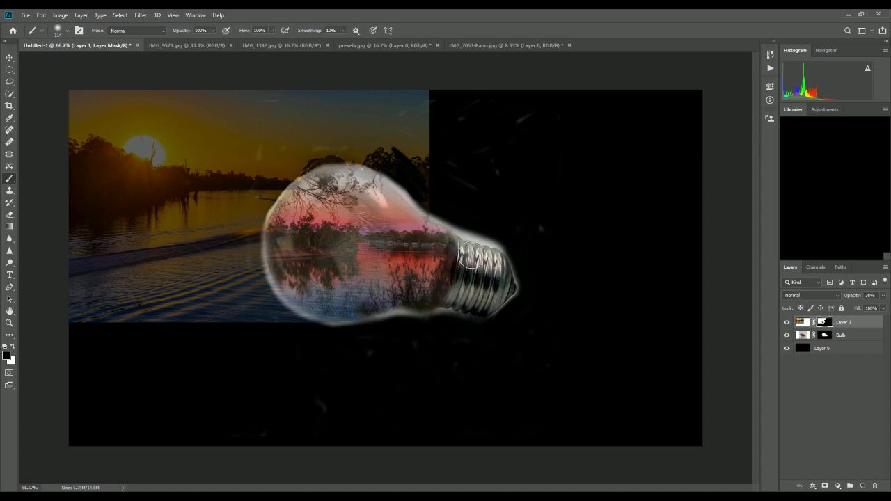
{"action": "mouse_move", "coordinate": [505, 277]}
{"action": "left_mouse_down"}
{"action": "mouse_move", "coordinate": [489, 297]}
{"action": "mouse_move", "coordinate": [461, 300]}
{"action": "mouse_move", "coordinate": [356, 289]}
{"action": "mouse_move", "coordinate": [447, 292]}
{"action": "mouse_move", "coordinate": [401, 267]}
{"action": "mouse_move", "coordinate": [433, 259]}
{"action": "mouse_move", "coordinate": [387, 249]}
{"action": "mouse_move", "coordinate": [369, 188]}
{"action": "mouse_move", "coordinate": [336, 193]}
{"action": "mouse_move", "coordinate": [348, 204]}
{"action": "mouse_move", "coordinate": [336, 230]}
{"action": "mouse_move", "coordinate": [352, 214]}
{"action": "mouse_move", "coordinate": [342, 192]}
{"action": "mouse_move", "coordinate": [361, 207]}
{"action": "mouse_move", "coordinate": [281, 260]}
{"action": "mouse_move", "coordinate": [295, 249]}
{"action": "mouse_move", "coordinate": [331, 295]}
{"action": "left_mouse_up"}
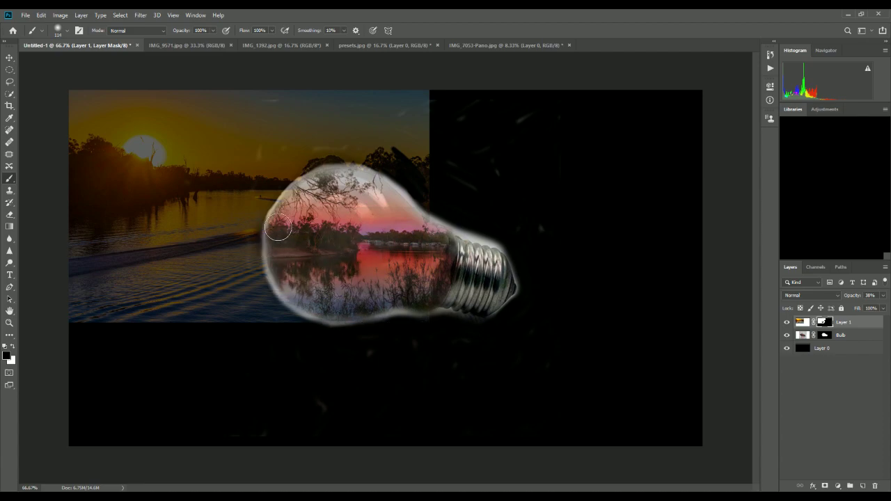
{"action": "mouse_move", "coordinate": [341, 174]}
{"action": "left_mouse_down"}
{"action": "mouse_move", "coordinate": [397, 165]}
{"action": "mouse_move", "coordinate": [419, 174]}
{"action": "mouse_move", "coordinate": [394, 156]}
{"action": "mouse_move", "coordinate": [423, 136]}
{"action": "mouse_move", "coordinate": [405, 154]}
{"action": "mouse_move", "coordinate": [429, 102]}
{"action": "mouse_move", "coordinate": [375, 135]}
{"action": "mouse_move", "coordinate": [387, 102]}
{"action": "mouse_move", "coordinate": [390, 123]}
{"action": "mouse_move", "coordinate": [366, 121]}
{"action": "mouse_move", "coordinate": [392, 93]}
{"action": "mouse_move", "coordinate": [370, 127]}
{"action": "mouse_move", "coordinate": [336, 102]}
{"action": "mouse_move", "coordinate": [360, 105]}
{"action": "mouse_move", "coordinate": [367, 143]}
{"action": "mouse_move", "coordinate": [352, 156]}
{"action": "mouse_move", "coordinate": [330, 141]}
{"action": "mouse_move", "coordinate": [309, 165]}
{"action": "mouse_move", "coordinate": [331, 137]}
{"action": "mouse_move", "coordinate": [326, 90]}
{"action": "mouse_move", "coordinate": [309, 178]}
{"action": "left_mouse_up"}
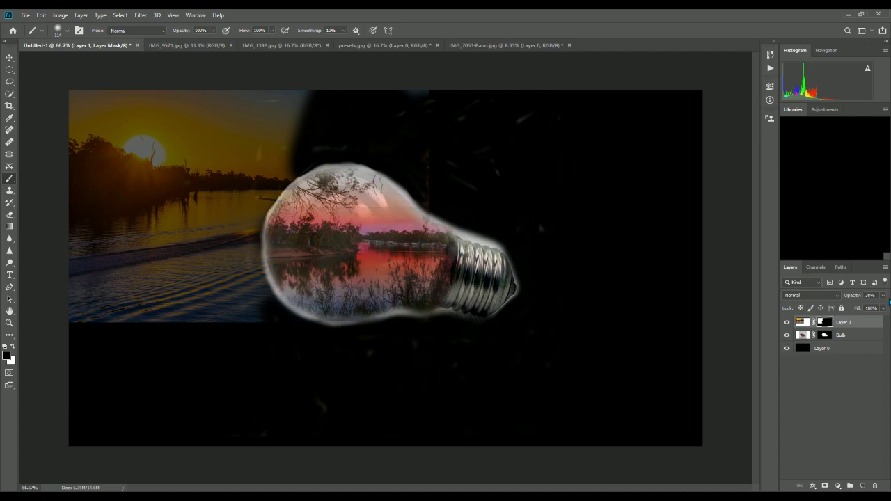
{"action": "left_click_drag", "start_coordinate": [861, 311], "coordinate": [868, 314]}
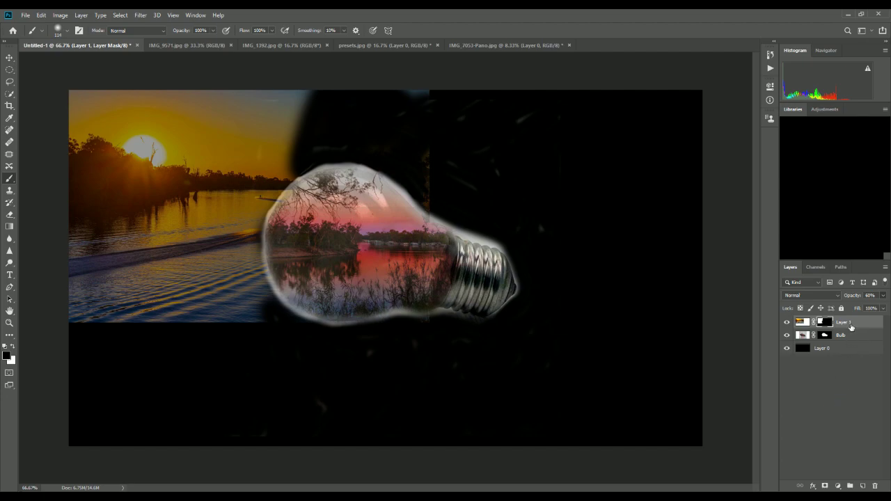
Rename Layer 1 to 'Sunset Jetski' and paint out the Bulb layer's lower glowing edge
{"action": "key", "text": "ctrl+2"}
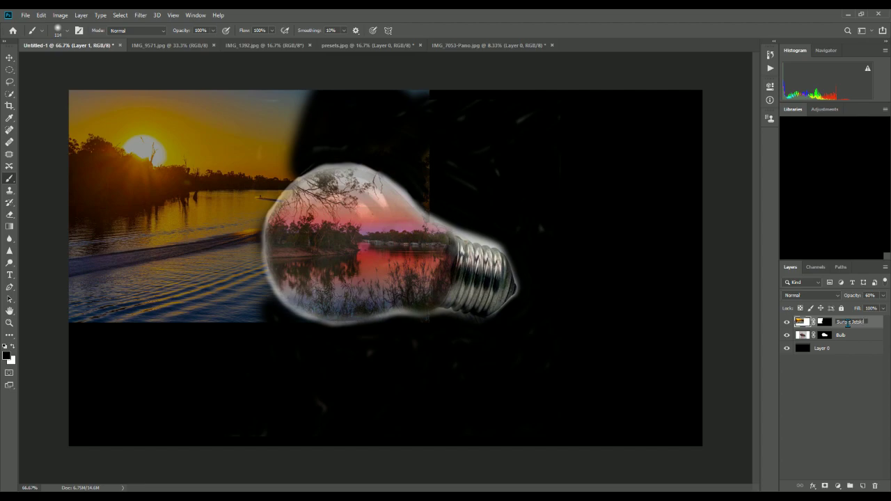
{"action": "left_click", "coordinate": [826, 399]}
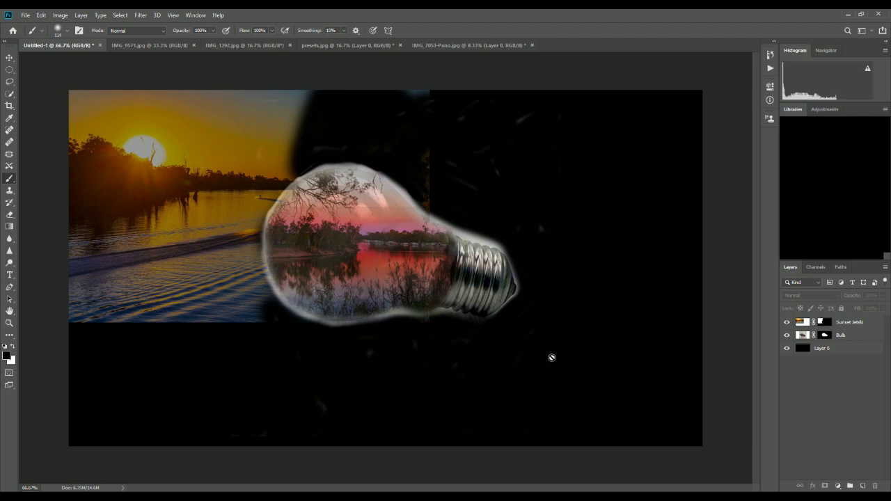
{"action": "left_click", "coordinate": [844, 335]}
{"action": "mouse_move", "coordinate": [292, 320]}
{"action": "left_mouse_down"}
{"action": "mouse_move", "coordinate": [360, 334]}
{"action": "mouse_move", "coordinate": [453, 323]}
{"action": "mouse_move", "coordinate": [396, 320]}
{"action": "mouse_move", "coordinate": [342, 334]}
{"action": "mouse_move", "coordinate": [281, 312]}
{"action": "mouse_move", "coordinate": [256, 267]}
{"action": "mouse_move", "coordinate": [254, 222]}
{"action": "mouse_move", "coordinate": [285, 178]}
{"action": "left_mouse_up"}
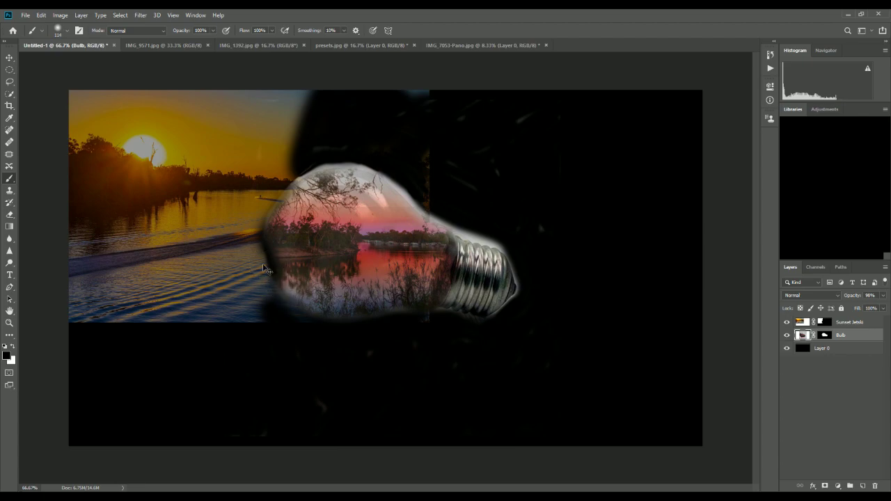
Brush black on the Bulb mask along the left edge, bottom and neck, redoing bad strokes
{"action": "key", "text": "ctrl+z"}
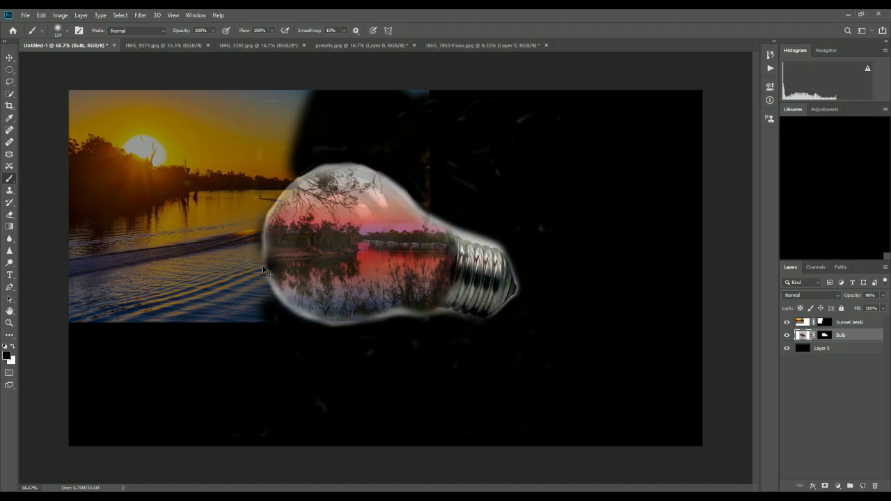
{"action": "left_click_drag", "start_coordinate": [260, 225], "coordinate": [284, 192]}
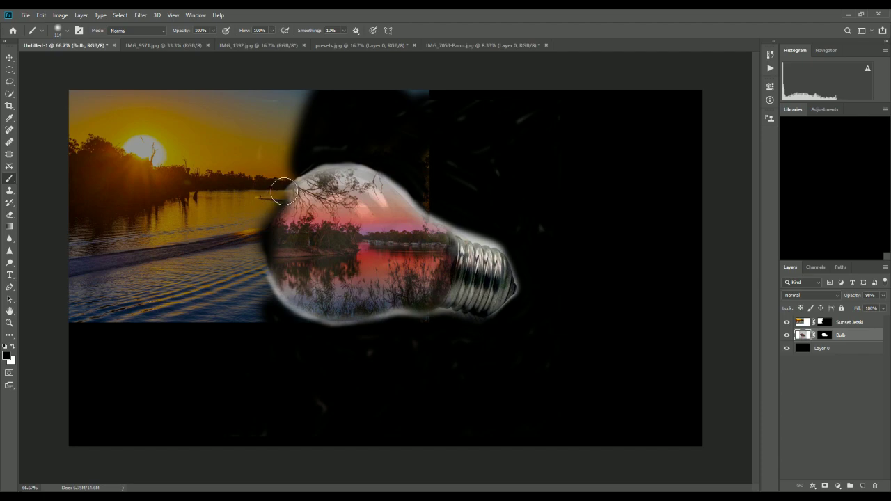
{"action": "key", "text": "ctrl+z"}
{"action": "mouse_move", "coordinate": [272, 299]}
{"action": "left_mouse_down"}
{"action": "mouse_move", "coordinate": [322, 327]}
{"action": "mouse_move", "coordinate": [397, 317]}
{"action": "mouse_move", "coordinate": [464, 323]}
{"action": "left_mouse_up"}
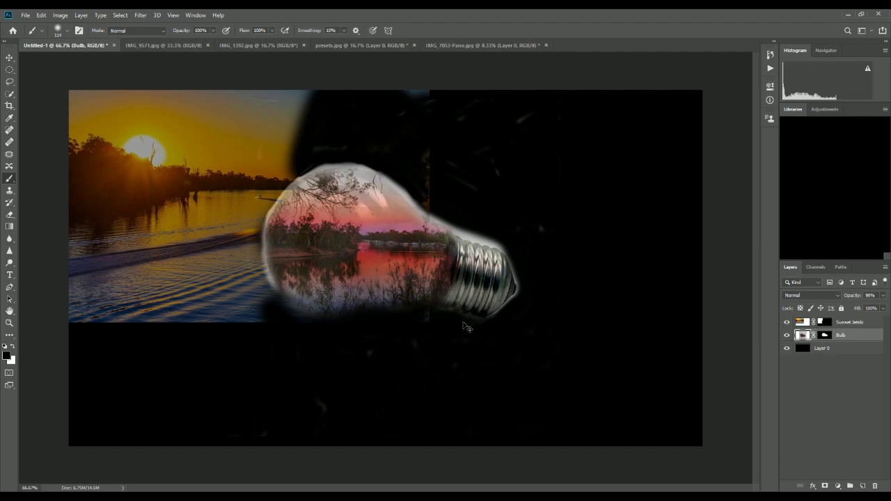
{"action": "key", "text": "ctrl+z"}
{"action": "mouse_move", "coordinate": [279, 307]}
{"action": "left_mouse_down"}
{"action": "mouse_move", "coordinate": [290, 320]}
{"action": "mouse_move", "coordinate": [334, 330]}
{"action": "mouse_move", "coordinate": [433, 326]}
{"action": "left_mouse_up"}
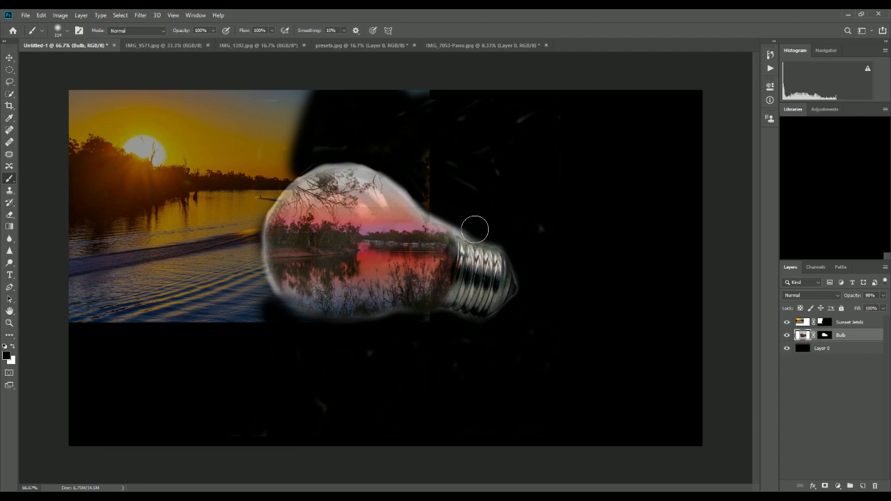
{"action": "mouse_move", "coordinate": [461, 224]}
{"action": "left_mouse_down"}
{"action": "mouse_move", "coordinate": [376, 160]}
{"action": "mouse_move", "coordinate": [341, 149]}
{"action": "mouse_move", "coordinate": [304, 155]}
{"action": "mouse_move", "coordinate": [271, 187]}
{"action": "mouse_move", "coordinate": [255, 222]}
{"action": "mouse_move", "coordinate": [254, 264]}
{"action": "mouse_move", "coordinate": [274, 311]}
{"action": "left_mouse_up"}
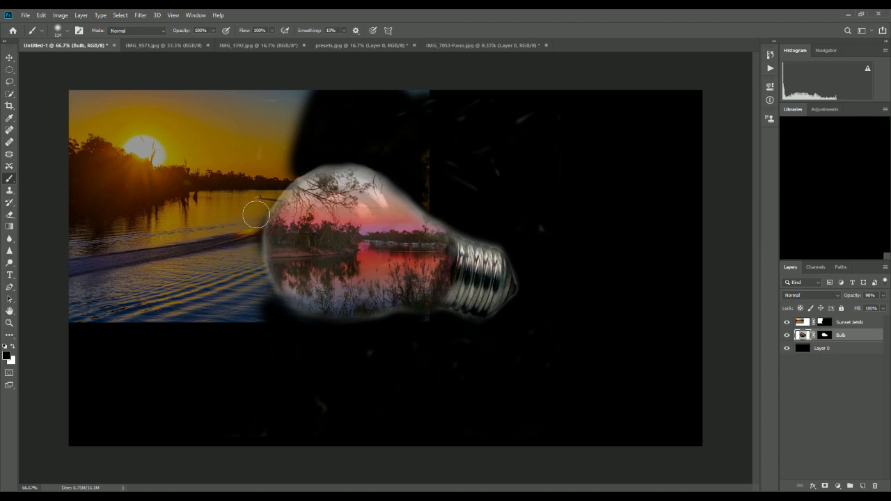
{"action": "left_click_drag", "start_coordinate": [265, 306], "coordinate": [255, 254]}
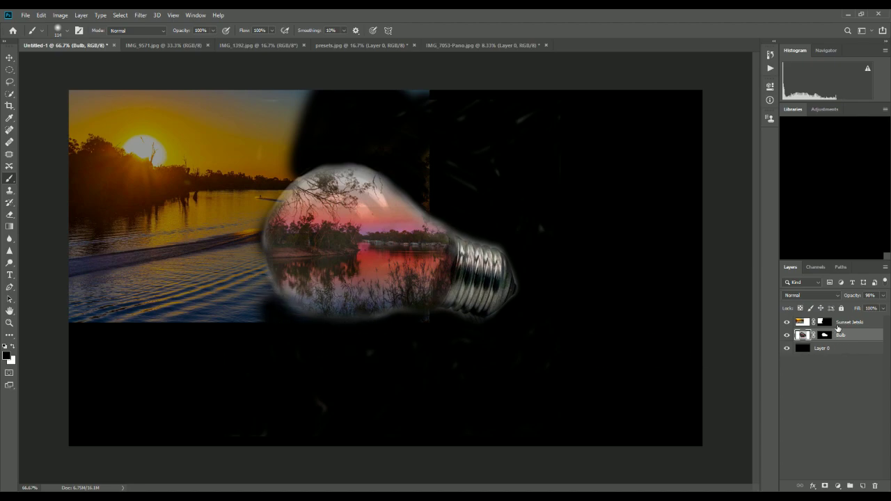
On the Sunset Jetski layer, try masking the sky along the top edge, then undo it
{"action": "left_click", "coordinate": [837, 324]}
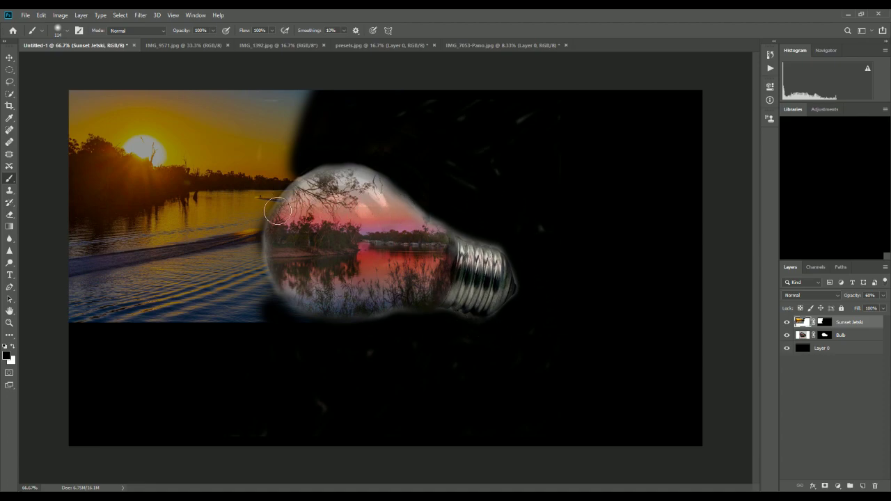
{"action": "mouse_move", "coordinate": [316, 115]}
{"action": "left_mouse_down"}
{"action": "mouse_move", "coordinate": [295, 103]}
{"action": "mouse_move", "coordinate": [75, 100]}
{"action": "left_mouse_up"}
{"action": "key", "text": "ctrl+z"}
Copy the IMG_1392 riverboat photo into Untitled-1 as Layer 1 above Sunset Jetski
{"action": "left_click", "coordinate": [189, 46]}
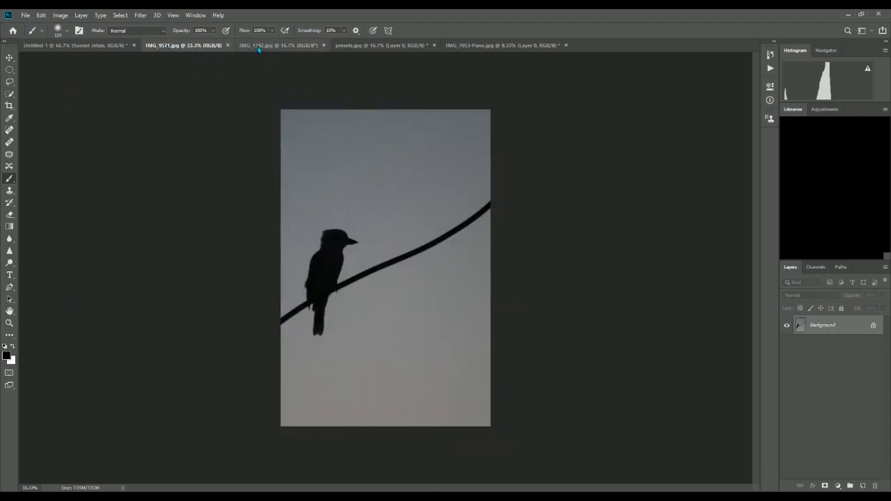
{"action": "left_click", "coordinate": [237, 47]}
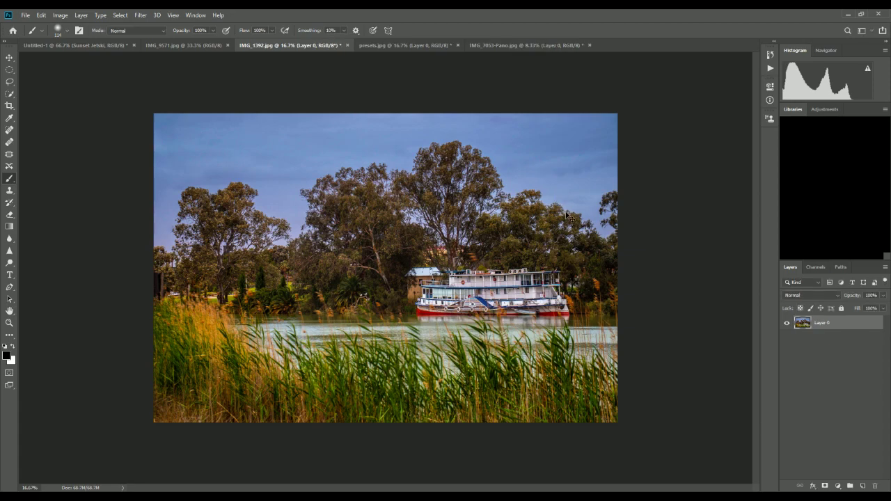
{"action": "left_click", "coordinate": [70, 46]}
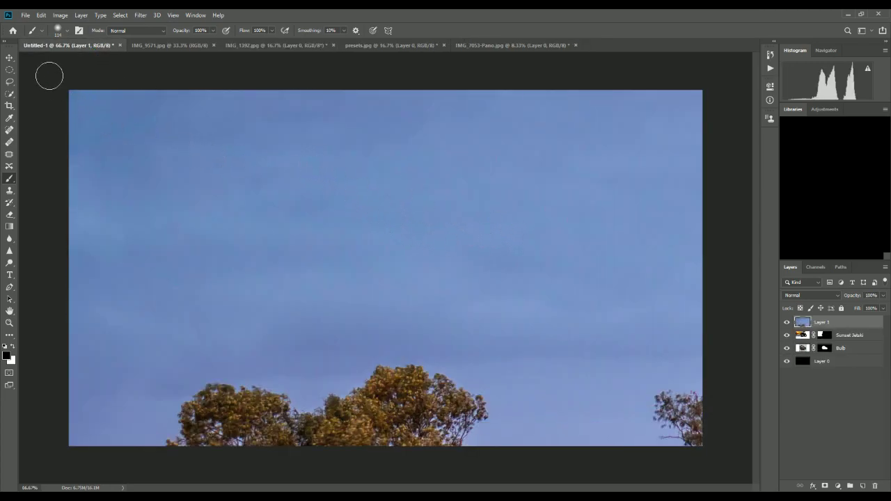
Free-transform the riverboat photo down to about 15.5% and place it over the bulb's upper half
{"action": "key", "text": "v"}
{"action": "key", "text": "ctrl+t"}
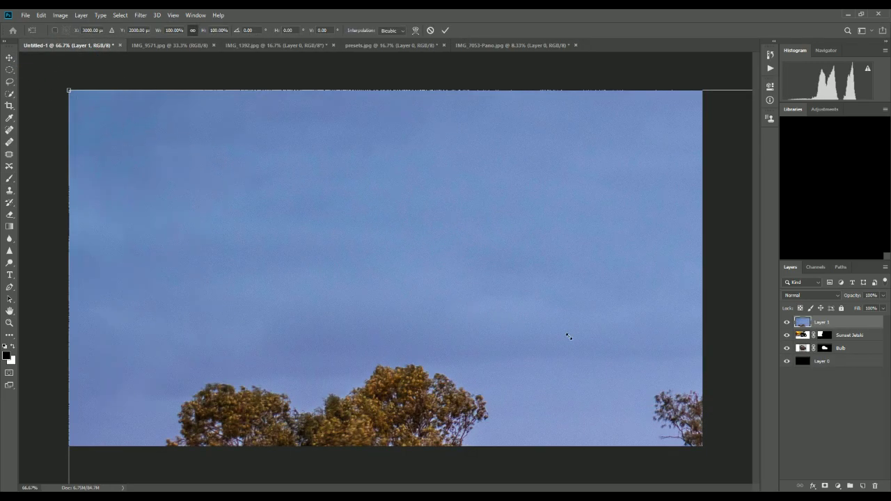
{"action": "left_click_drag", "start_coordinate": [69, 90], "coordinate": [557, 415]}
{"action": "left_click_drag", "start_coordinate": [630, 429], "coordinate": [141, 120]}
{"action": "key", "text": "ctrl+z"}
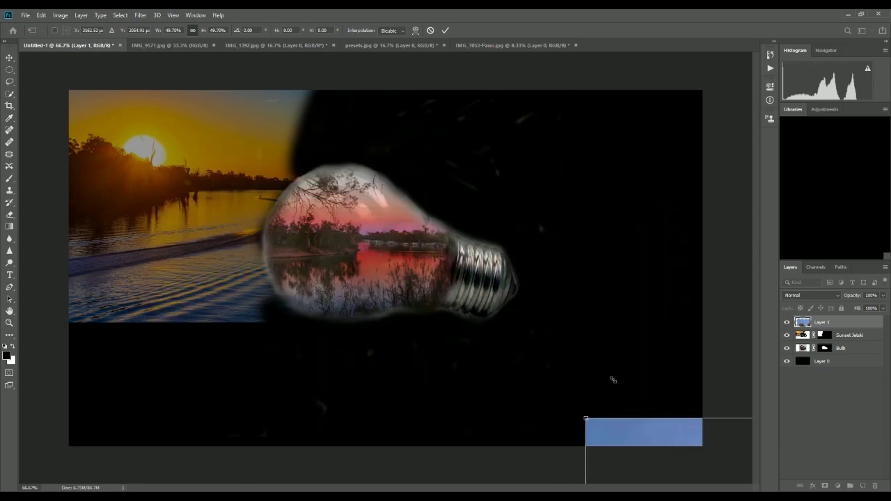
{"action": "left_click_drag", "start_coordinate": [644, 440], "coordinate": [149, 161]}
{"action": "key", "text": "ctrl+z"}
{"action": "key", "text": "ctrl+z"}
{"action": "key", "text": "ctrl+z"}
{"action": "key", "text": "ctrl+z"}
{"action": "key", "text": "ctrl+z"}
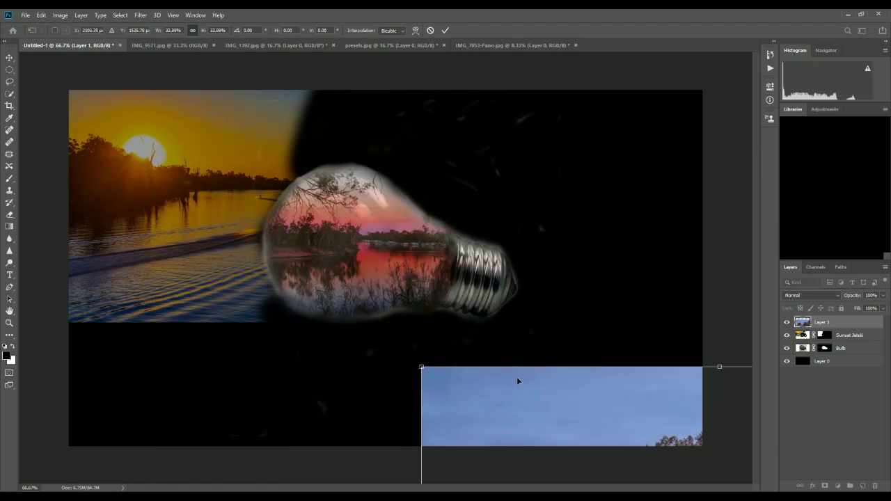
{"action": "left_click_drag", "start_coordinate": [93, 101], "coordinate": [331, 258]}
{"action": "left_click_drag", "start_coordinate": [434, 353], "coordinate": [551, 182]}
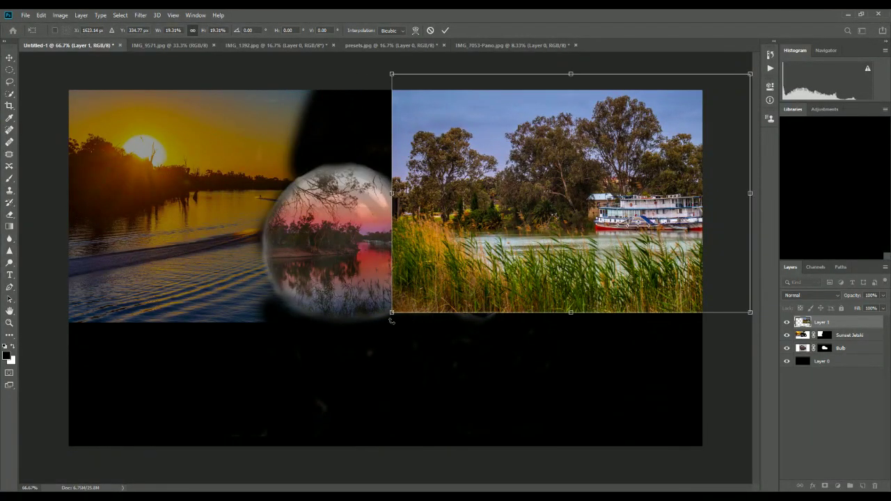
{"action": "left_click_drag", "start_coordinate": [392, 314], "coordinate": [487, 258]}
{"action": "left_click_drag", "start_coordinate": [433, 268], "coordinate": [437, 324]}
{"action": "left_click_drag", "start_coordinate": [495, 255], "coordinate": [324, 241]}
Set Layer 1's opacity to 55%, fine-tune its placement, commit, and add a layer mask
{"action": "left_click", "coordinate": [883, 295]}
{"action": "left_click_drag", "start_coordinate": [883, 309], "coordinate": [865, 313]}
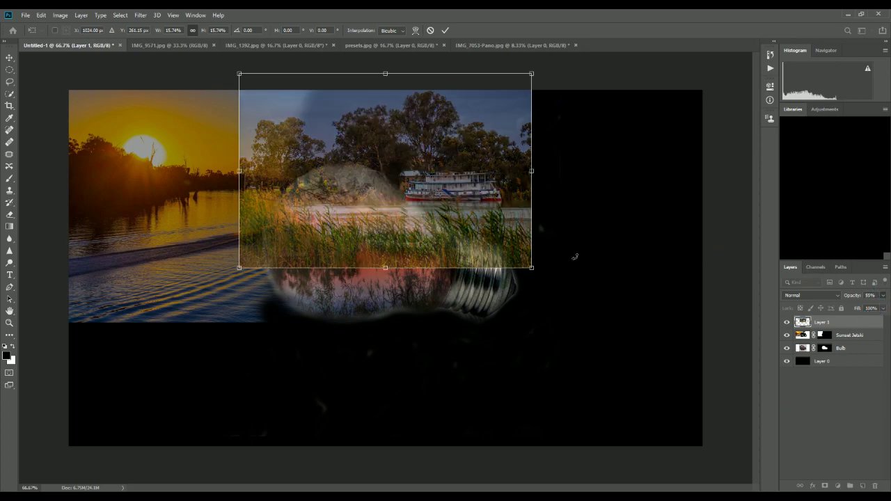
{"action": "left_click_drag", "start_coordinate": [523, 245], "coordinate": [523, 222]}
{"action": "mouse_move", "coordinate": [537, 256]}
{"action": "left_mouse_down"}
{"action": "mouse_move", "coordinate": [566, 272]}
{"action": "mouse_move", "coordinate": [534, 253]}
{"action": "left_mouse_up"}
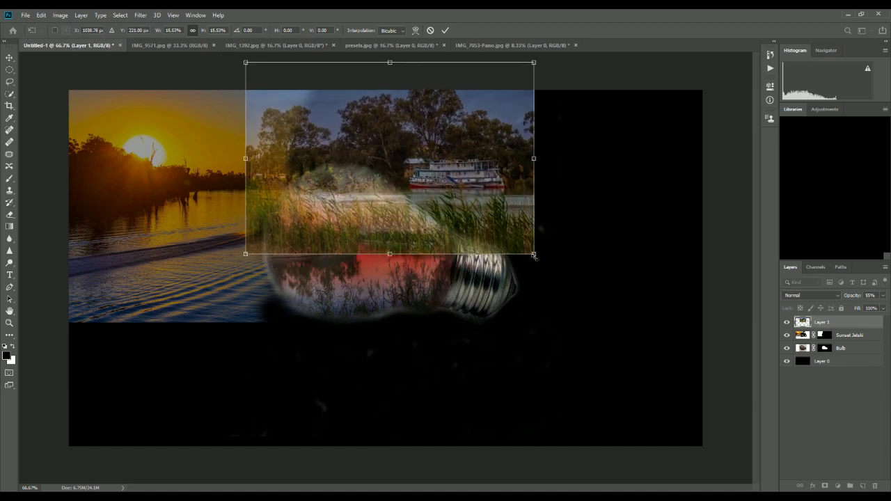
{"action": "left_click_drag", "start_coordinate": [507, 222], "coordinate": [491, 218]}
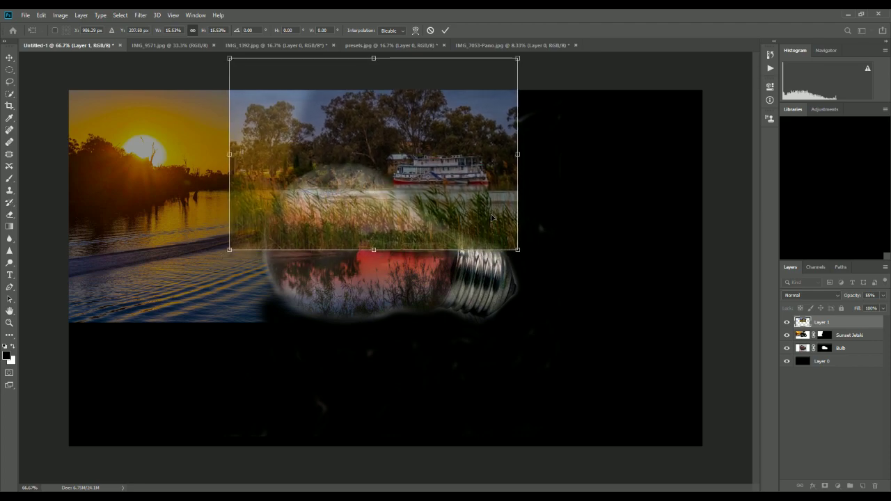
{"action": "left_click", "coordinate": [445, 29]}
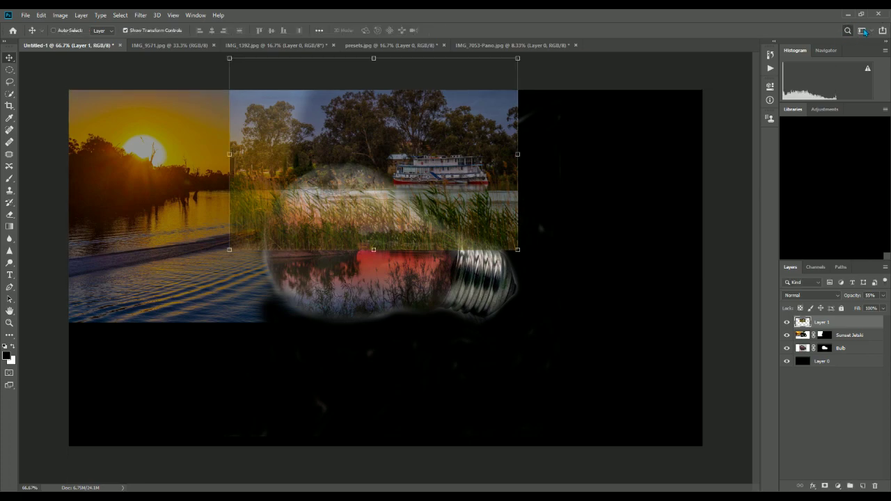
{"action": "key", "text": "ctrl+shift+m"}
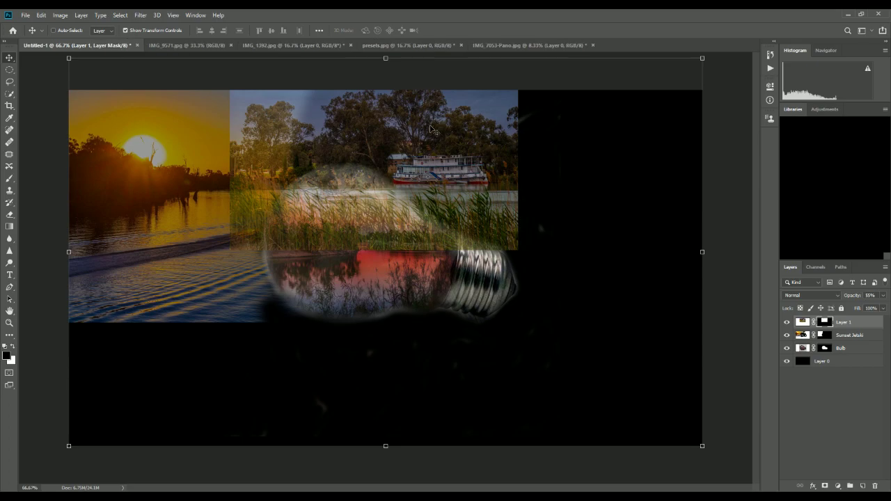
Paint black on Layer 1's mask over the reeds and the boat photo's left edge, undoing stray strokes
{"action": "left_click", "coordinate": [9, 178]}
{"action": "left_click_drag", "start_coordinate": [223, 240], "coordinate": [510, 240]}
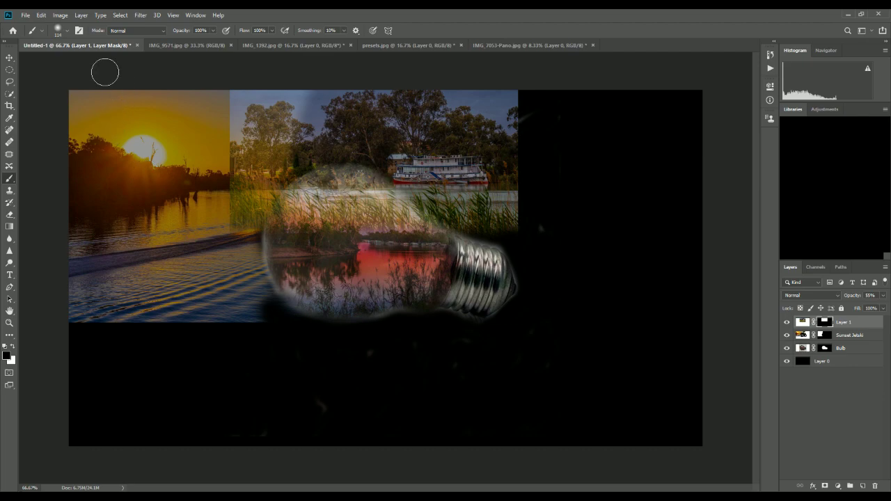
{"action": "key", "text": "ctrl+z"}
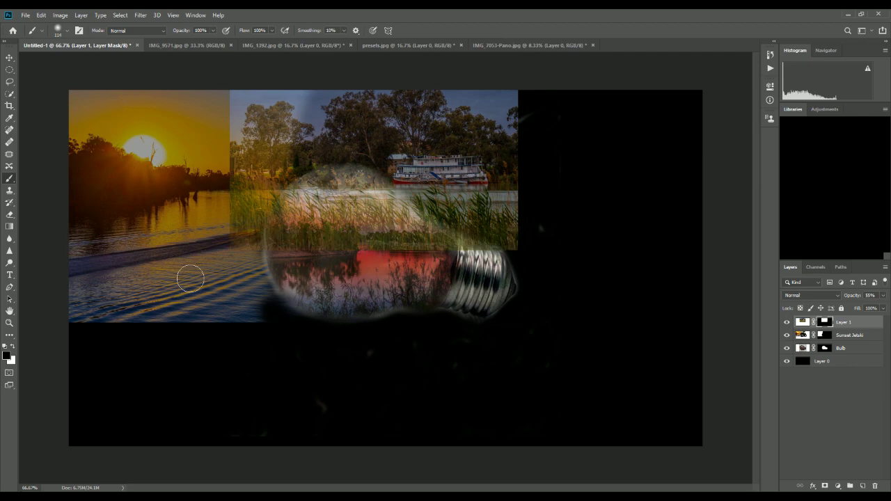
{"action": "mouse_move", "coordinate": [241, 238]}
{"action": "left_mouse_down"}
{"action": "mouse_move", "coordinate": [238, 109]}
{"action": "mouse_move", "coordinate": [251, 228]}
{"action": "mouse_move", "coordinate": [252, 105]}
{"action": "mouse_move", "coordinate": [254, 234]}
{"action": "mouse_move", "coordinate": [258, 102]}
{"action": "mouse_move", "coordinate": [233, 92]}
{"action": "mouse_move", "coordinate": [242, 108]}
{"action": "mouse_move", "coordinate": [223, 90]}
{"action": "mouse_move", "coordinate": [278, 104]}
{"action": "mouse_move", "coordinate": [286, 123]}
{"action": "mouse_move", "coordinate": [290, 90]}
{"action": "mouse_move", "coordinate": [283, 114]}
{"action": "left_mouse_up"}
{"action": "mouse_move", "coordinate": [280, 147]}
{"action": "left_mouse_down"}
{"action": "mouse_move", "coordinate": [301, 234]}
{"action": "mouse_move", "coordinate": [299, 208]}
{"action": "mouse_move", "coordinate": [292, 183]}
{"action": "mouse_move", "coordinate": [297, 254]}
{"action": "mouse_move", "coordinate": [280, 201]}
{"action": "mouse_move", "coordinate": [300, 265]}
{"action": "mouse_move", "coordinate": [304, 217]}
{"action": "mouse_move", "coordinate": [267, 231]}
{"action": "mouse_move", "coordinate": [279, 263]}
{"action": "mouse_move", "coordinate": [313, 217]}
{"action": "mouse_move", "coordinate": [348, 251]}
{"action": "mouse_move", "coordinate": [329, 214]}
{"action": "mouse_move", "coordinate": [361, 261]}
{"action": "mouse_move", "coordinate": [323, 210]}
{"action": "mouse_move", "coordinate": [322, 186]}
{"action": "mouse_move", "coordinate": [329, 185]}
{"action": "mouse_move", "coordinate": [384, 204]}
{"action": "mouse_move", "coordinate": [430, 251]}
{"action": "mouse_move", "coordinate": [370, 237]}
{"action": "mouse_move", "coordinate": [363, 214]}
{"action": "mouse_move", "coordinate": [313, 181]}
{"action": "mouse_move", "coordinate": [380, 227]}
{"action": "mouse_move", "coordinate": [344, 182]}
{"action": "mouse_move", "coordinate": [359, 178]}
{"action": "mouse_move", "coordinate": [448, 249]}
{"action": "mouse_move", "coordinate": [513, 265]}
{"action": "left_mouse_up"}
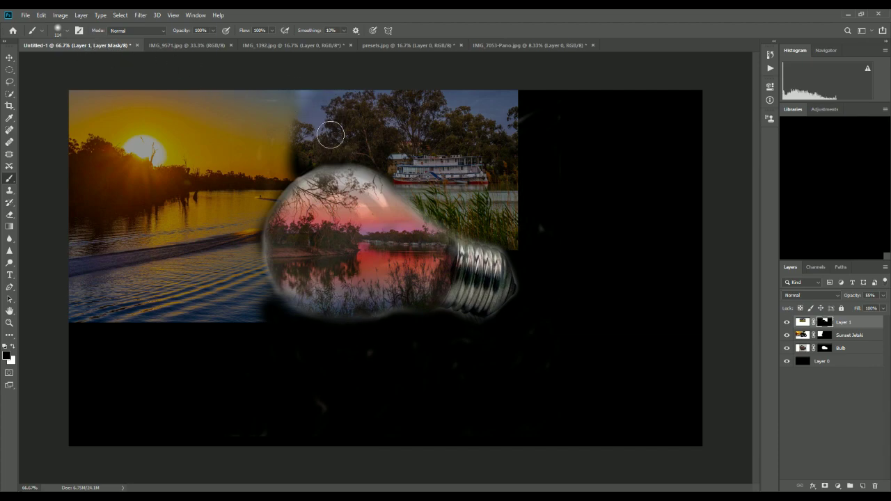
{"action": "left_click", "coordinate": [309, 101]}
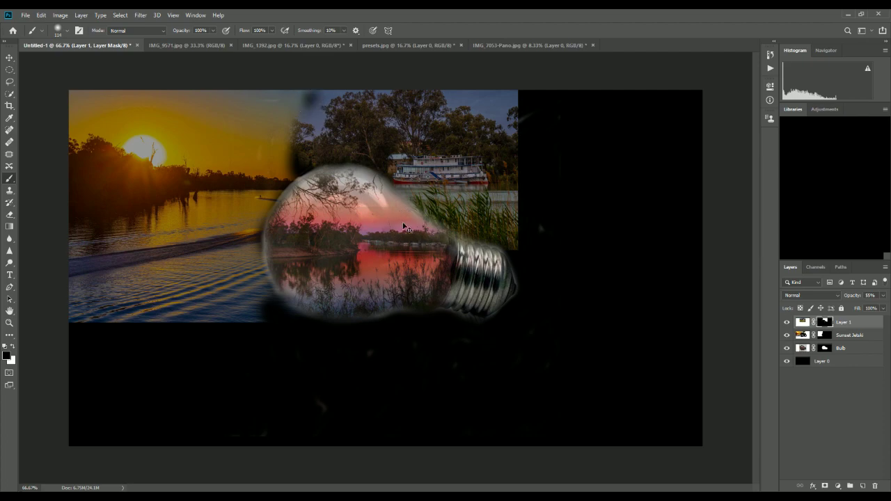
{"action": "key", "text": "ctrl+z"}
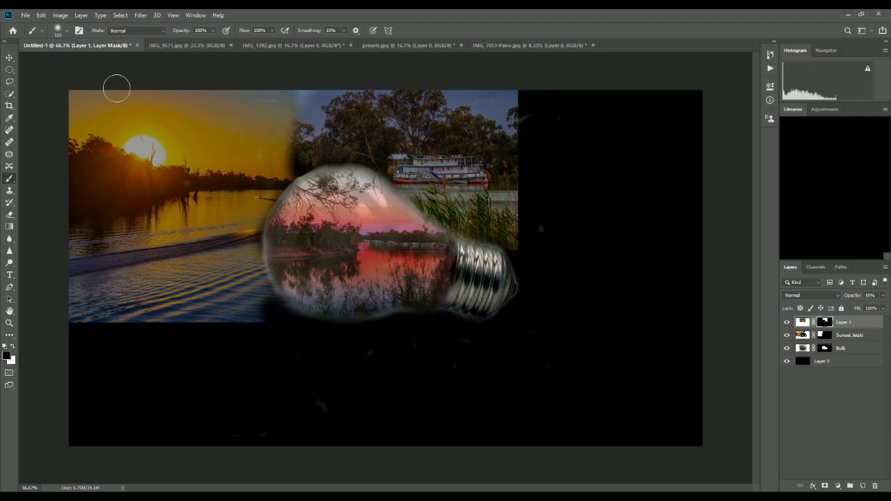
Look through the open photos: bird silhouette, composite, boat, sunset river and bridge panorama
{"action": "left_click", "coordinate": [187, 45]}
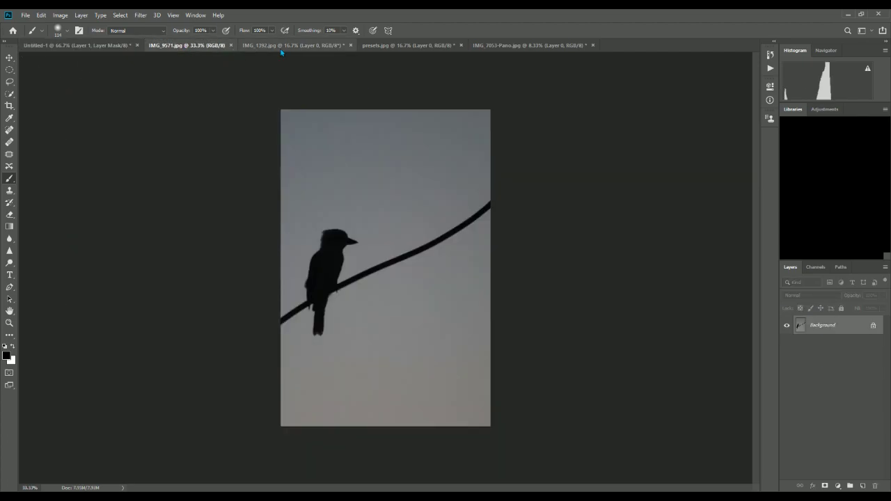
{"action": "left_click", "coordinate": [115, 46]}
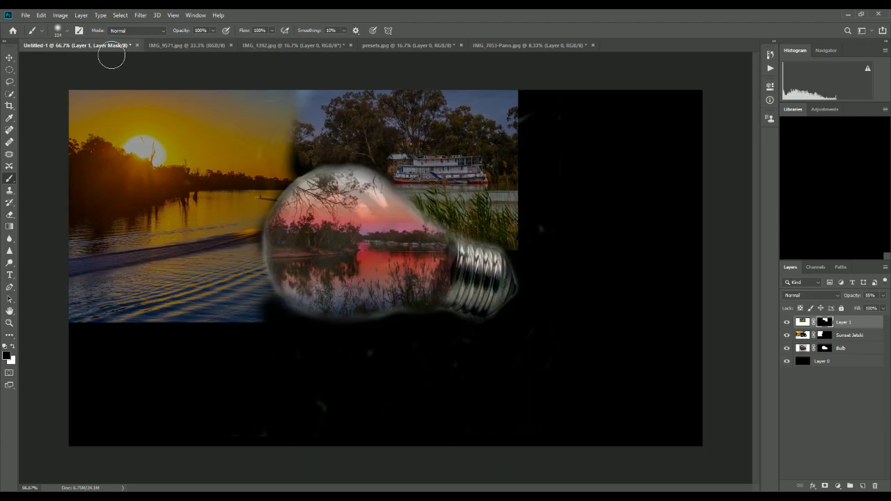
{"action": "left_click", "coordinate": [175, 46]}
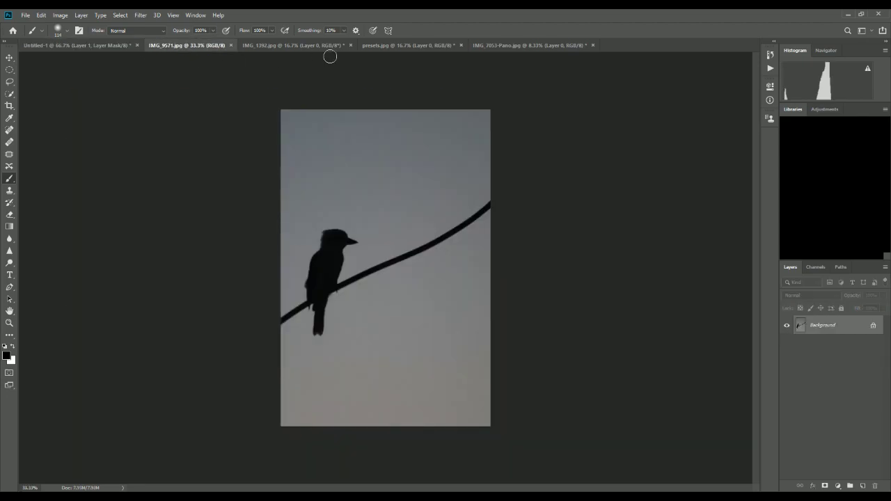
{"action": "left_click", "coordinate": [331, 47]}
{"action": "left_click", "coordinate": [385, 49]}
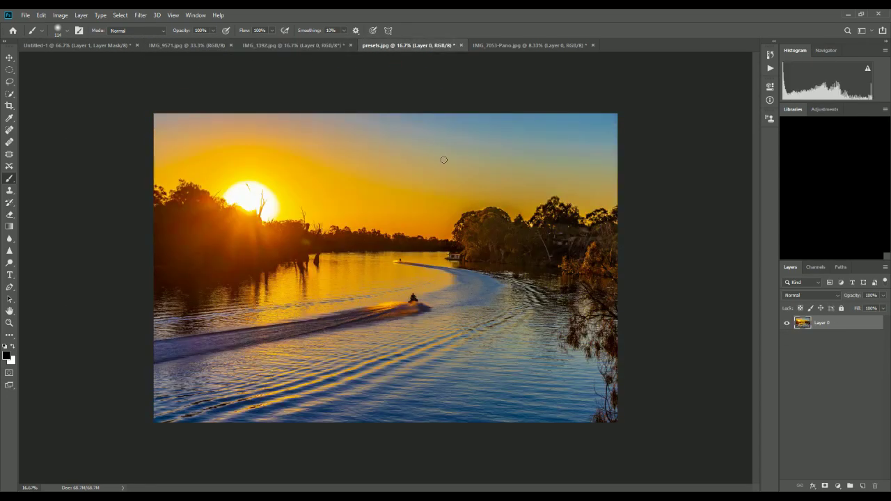
{"action": "left_click", "coordinate": [510, 46]}
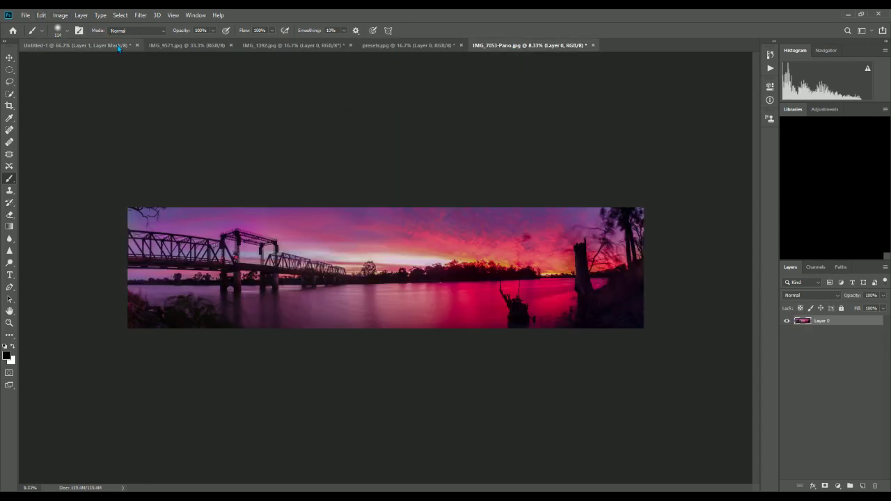
{"action": "left_click", "coordinate": [219, 48]}
Close IMG_1392.jpg, presets.jpg and IMG_7053-Pano.jpg, then view the 3.jpg tree photo
{"action": "left_click", "coordinate": [327, 48]}
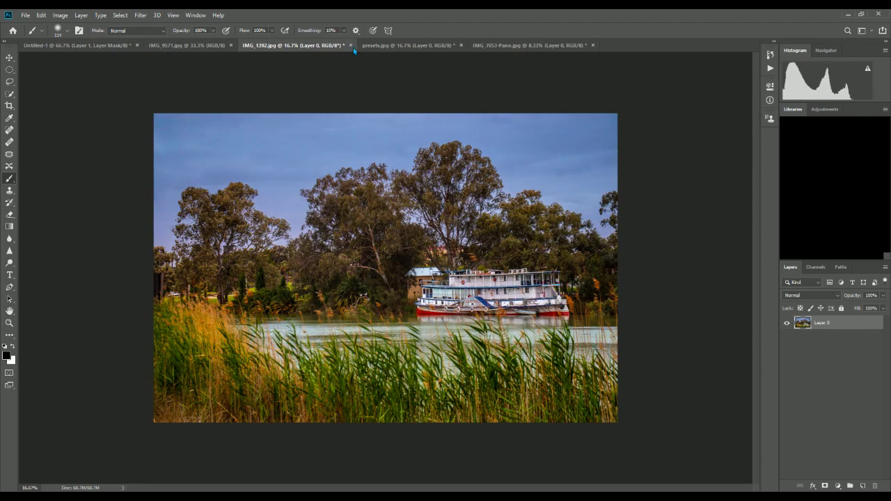
{"action": "key", "text": "ctrl+w"}
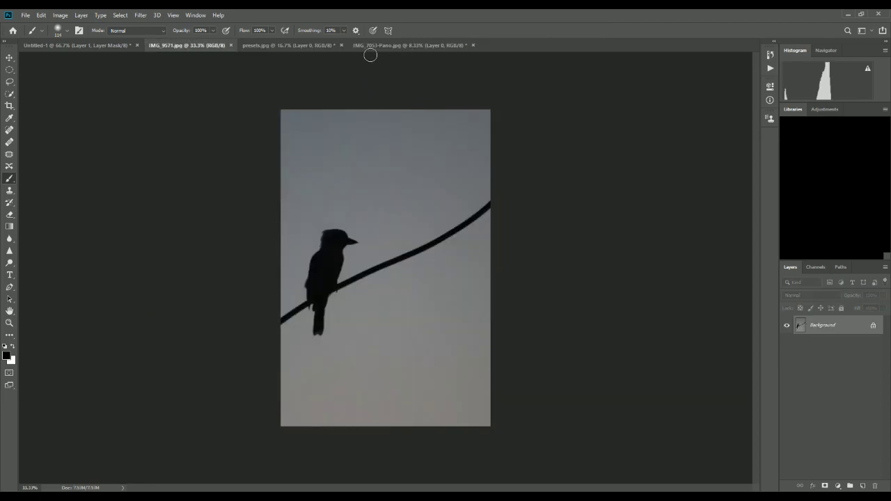
{"action": "left_click", "coordinate": [343, 48]}
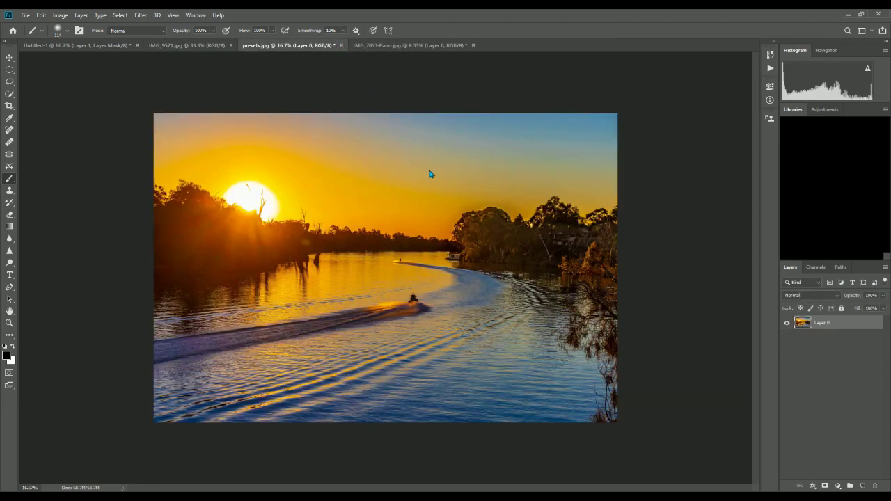
{"action": "left_click", "coordinate": [341, 46]}
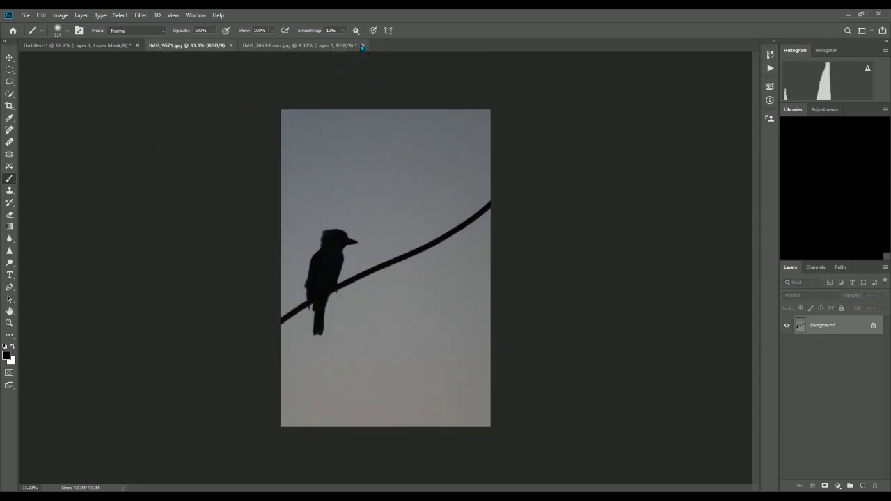
{"action": "left_click", "coordinate": [359, 46]}
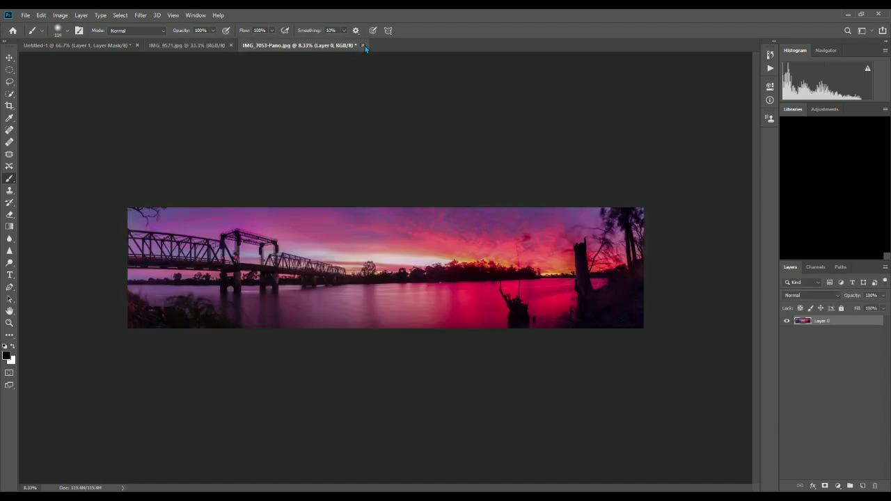
{"action": "key", "text": "ctrl+w"}
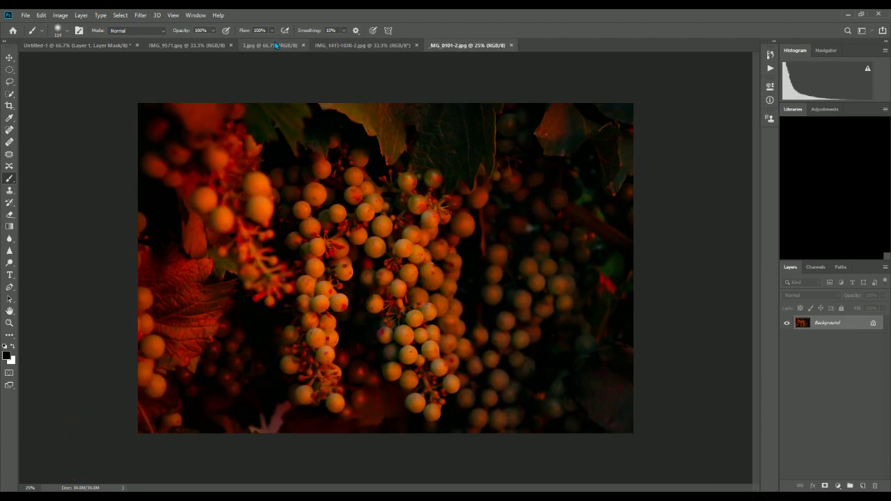
{"action": "left_click", "coordinate": [278, 46]}
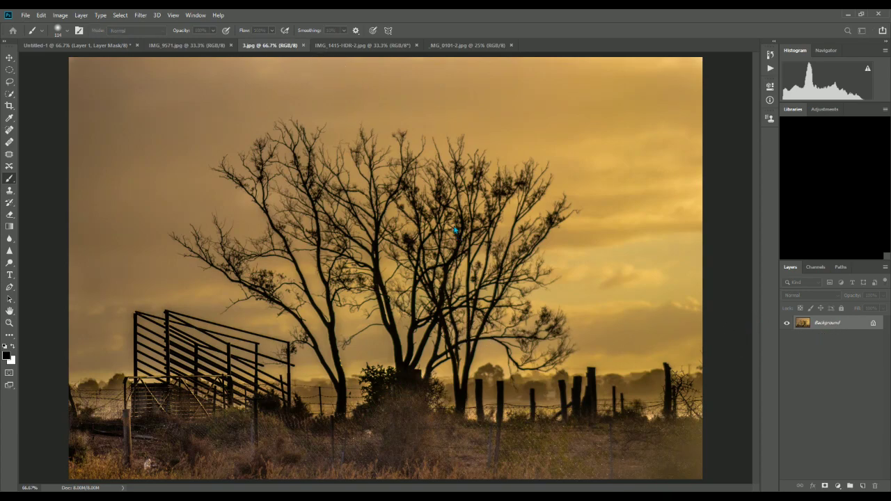
Unlock 3.jpg's background and drag the tree photo into Untitled-1 as Layer 2
{"action": "key", "text": "Return"}
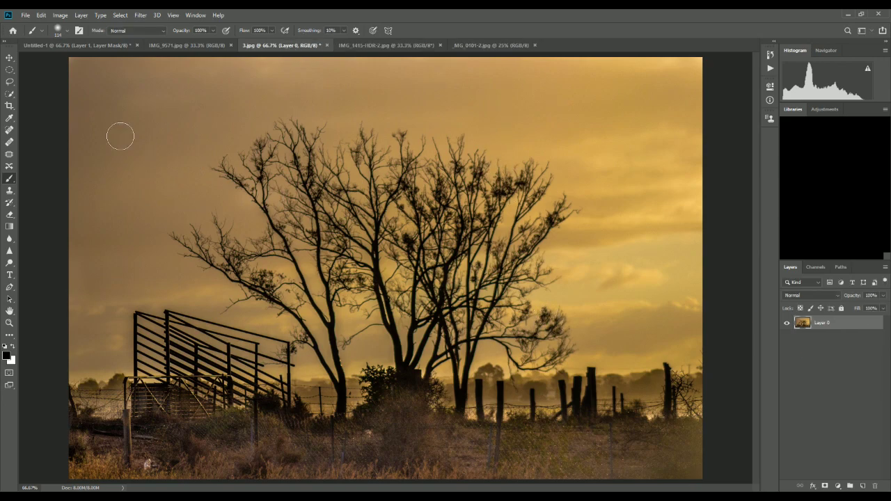
{"action": "left_click", "coordinate": [82, 45]}
{"action": "left_click_drag", "start_coordinate": [177, 105], "coordinate": [193, 114]}
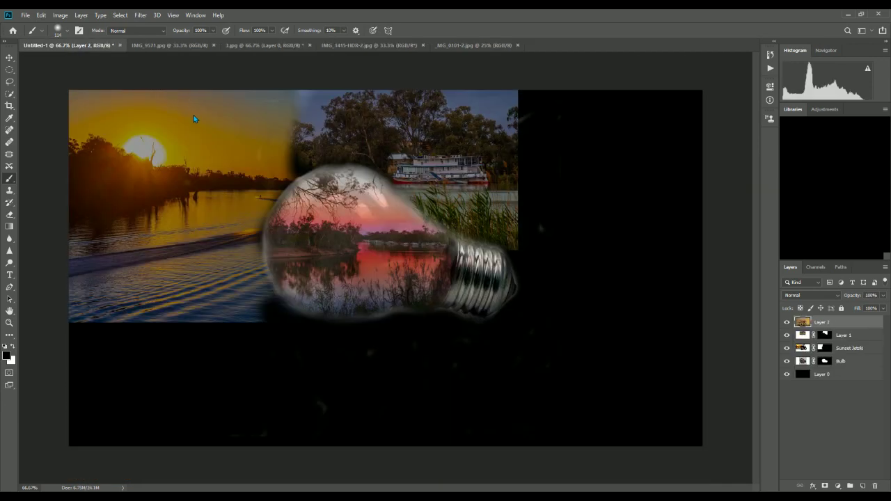
{"action": "left_click", "coordinate": [11, 60]}
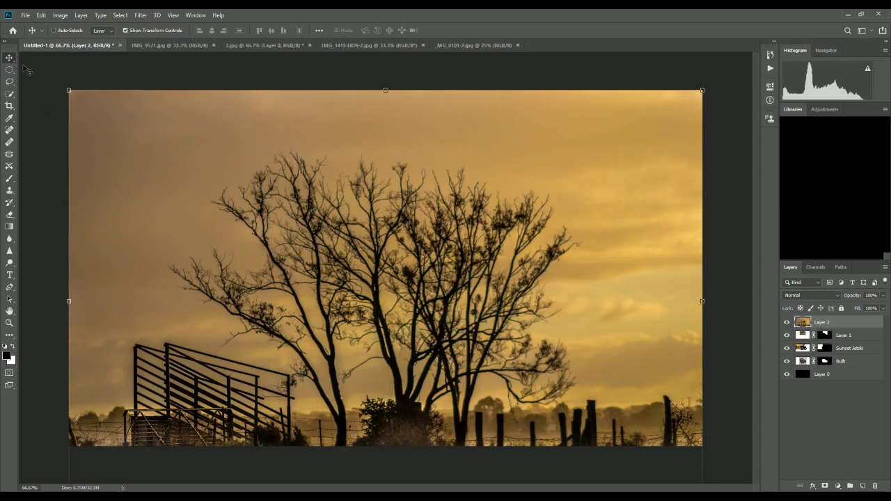
Scale the tree photo Layer 2 to about 40% and move it up over the bulb
{"action": "left_click_drag", "start_coordinate": [69, 90], "coordinate": [448, 344]}
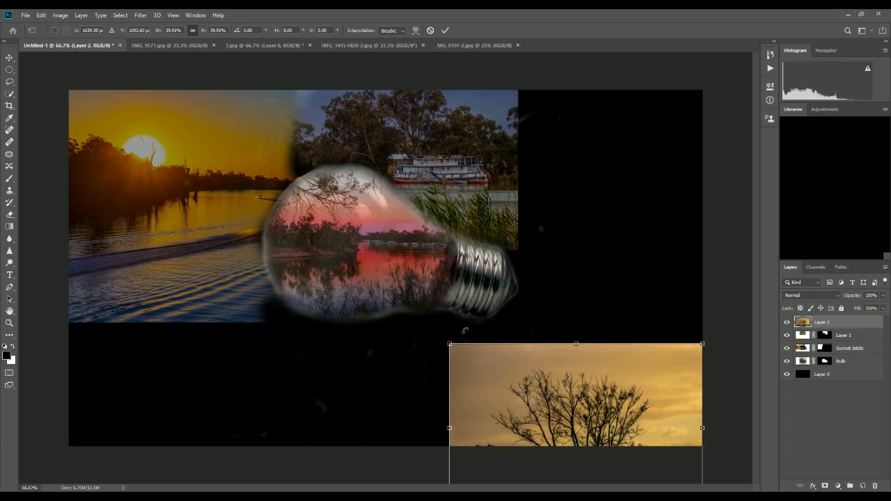
{"action": "left_click_drag", "start_coordinate": [552, 360], "coordinate": [487, 257]}
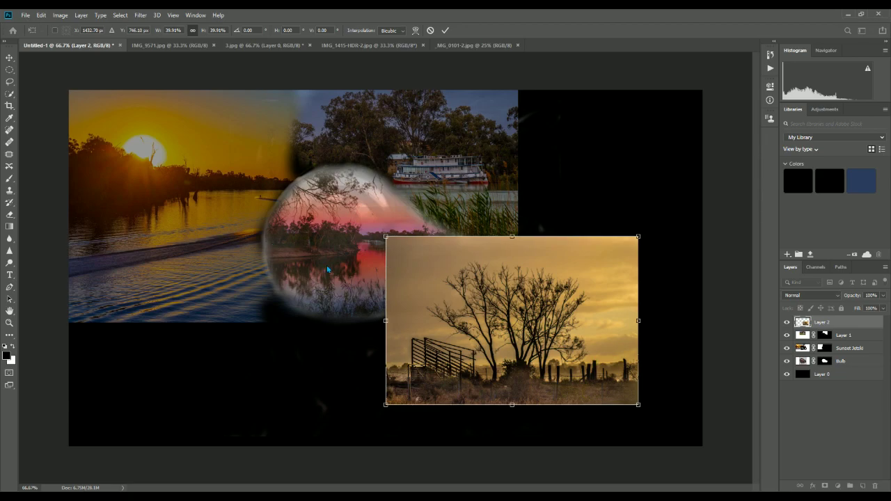
{"action": "left_click_drag", "start_coordinate": [388, 293], "coordinate": [262, 232]}
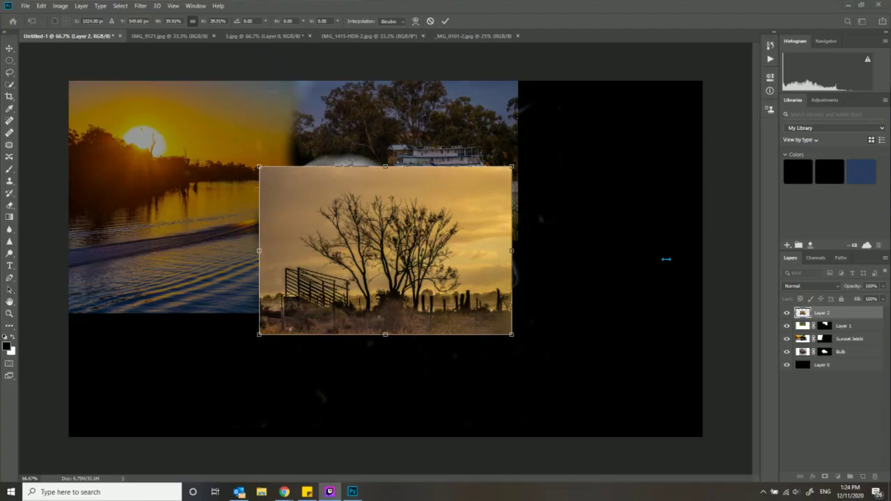
Move and enlarge the tree photo toward the canvas's lower-right corner
{"action": "left_click", "coordinate": [42, 6]}
{"action": "left_click", "coordinate": [266, 123]}
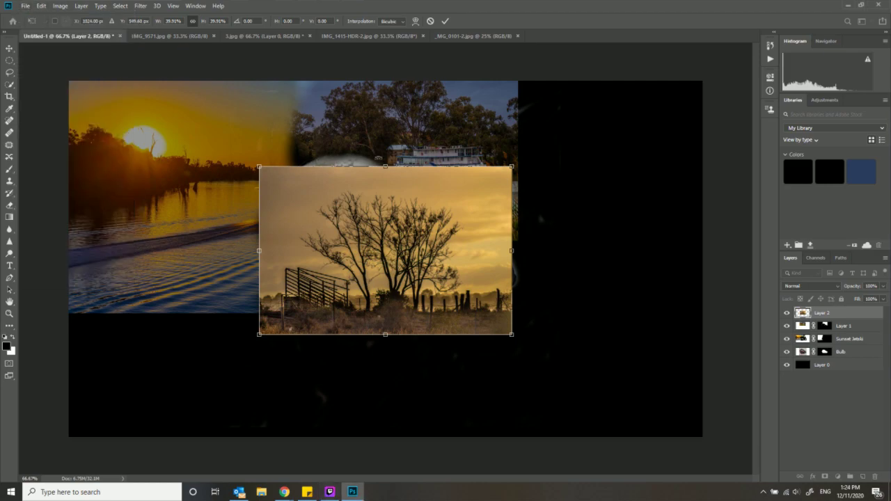
{"action": "left_click_drag", "start_coordinate": [340, 220], "coordinate": [480, 167]}
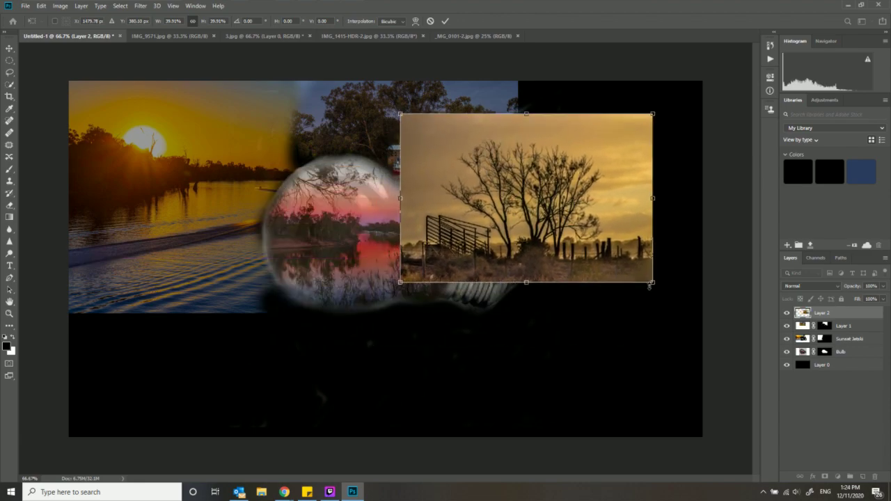
{"action": "left_click_drag", "start_coordinate": [654, 282], "coordinate": [689, 304]}
{"action": "left_click_drag", "start_coordinate": [621, 247], "coordinate": [654, 366]}
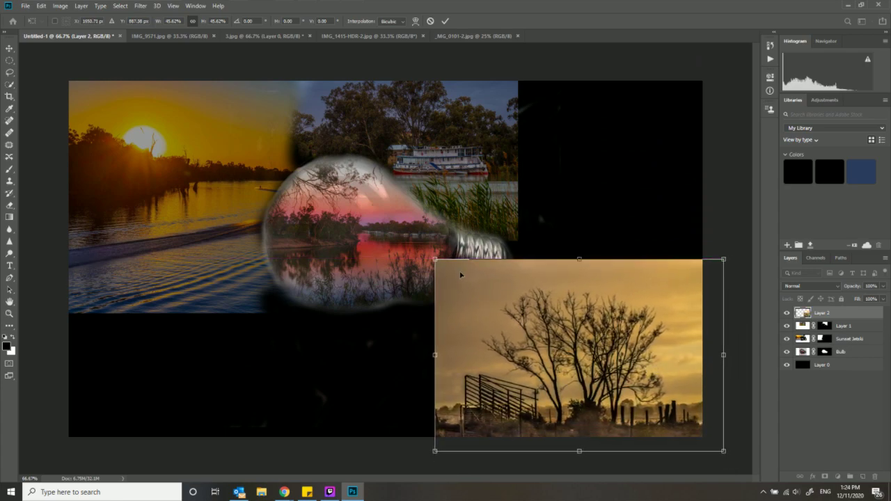
{"action": "left_click_drag", "start_coordinate": [434, 259], "coordinate": [421, 249]}
Lower the tree layer's opacity, settle it at about 46.45% scale, and add a From Transparency mask
{"action": "left_click", "coordinate": [884, 286]}
{"action": "left_click_drag", "start_coordinate": [865, 295], "coordinate": [857, 297]}
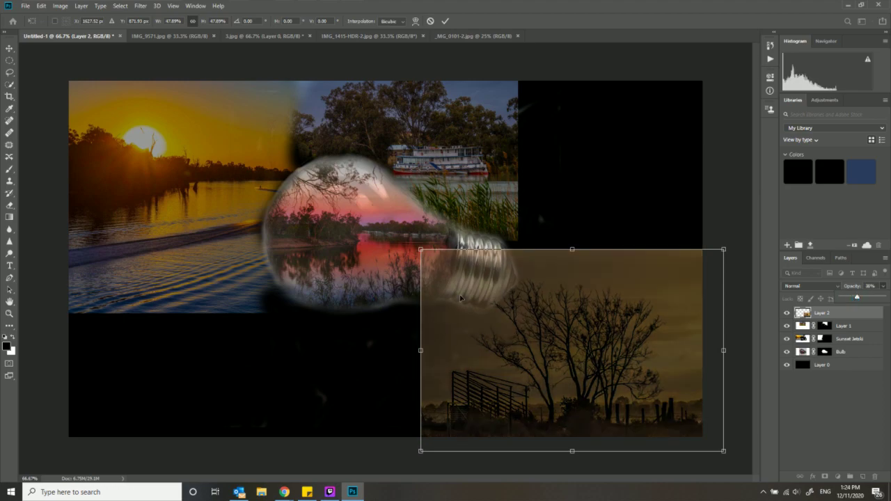
{"action": "mouse_move", "coordinate": [422, 257]}
{"action": "left_mouse_down"}
{"action": "mouse_move", "coordinate": [414, 252]}
{"action": "mouse_move", "coordinate": [430, 257]}
{"action": "mouse_move", "coordinate": [384, 227]}
{"action": "mouse_move", "coordinate": [445, 268]}
{"action": "mouse_move", "coordinate": [424, 267]}
{"action": "left_mouse_up"}
{"action": "mouse_move", "coordinate": [619, 325]}
{"action": "left_mouse_down"}
{"action": "mouse_move", "coordinate": [214, 327]}
{"action": "mouse_move", "coordinate": [654, 341]}
{"action": "mouse_move", "coordinate": [675, 333]}
{"action": "mouse_move", "coordinate": [633, 333]}
{"action": "mouse_move", "coordinate": [613, 154]}
{"action": "mouse_move", "coordinate": [626, 315]}
{"action": "left_mouse_up"}
{"action": "left_click", "coordinate": [445, 20]}
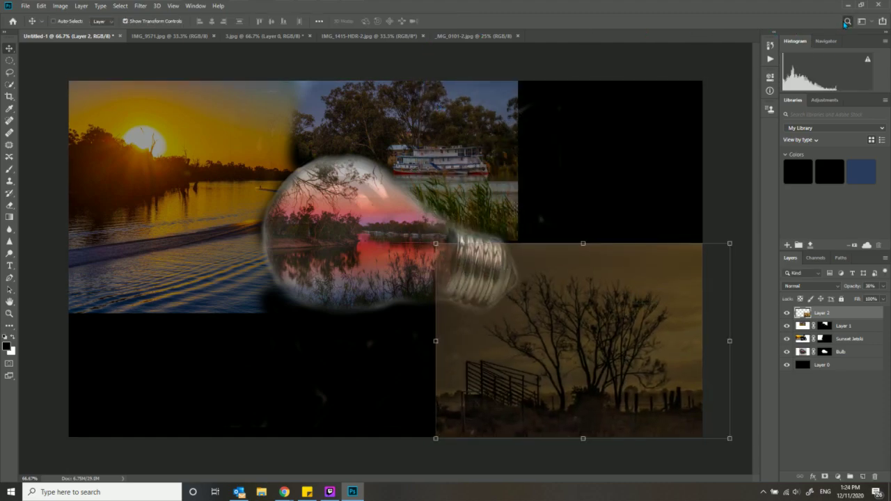
{"action": "left_click", "coordinate": [846, 22]}
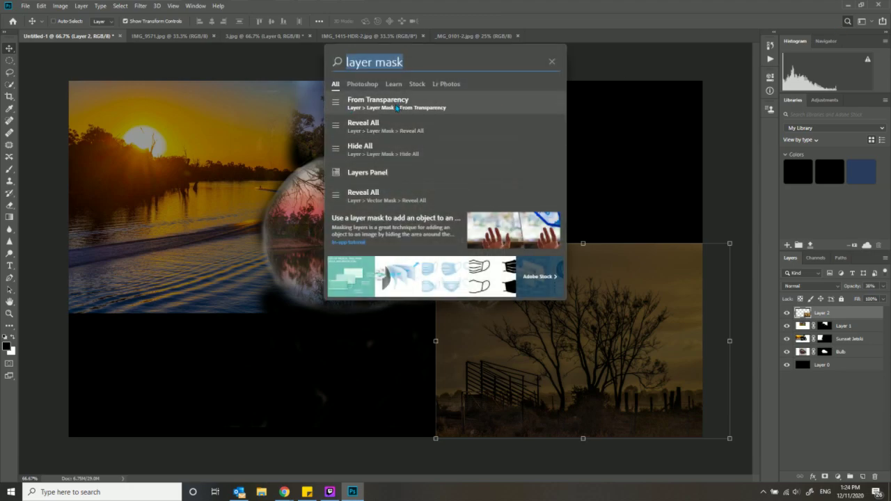
{"action": "left_click", "coordinate": [443, 111]}
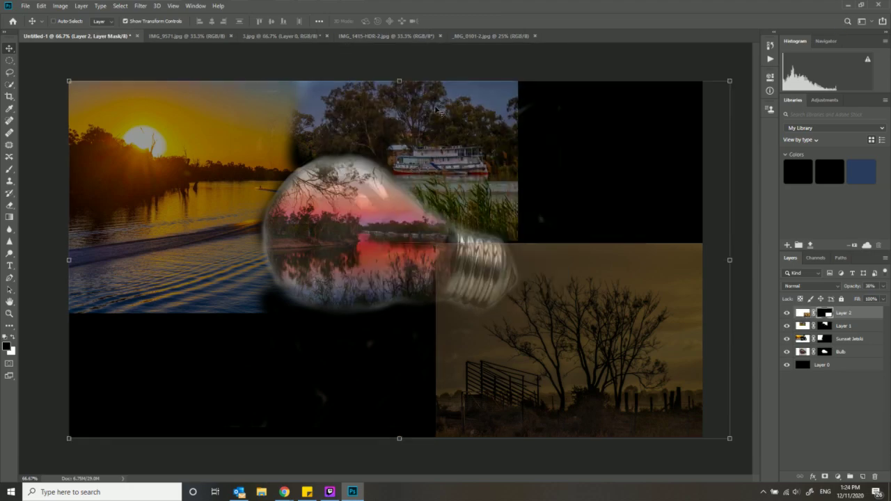
Paint Layer 2's mask over the bulb's screw base and its left edge so the metal threads show
{"action": "left_click", "coordinate": [9, 169]}
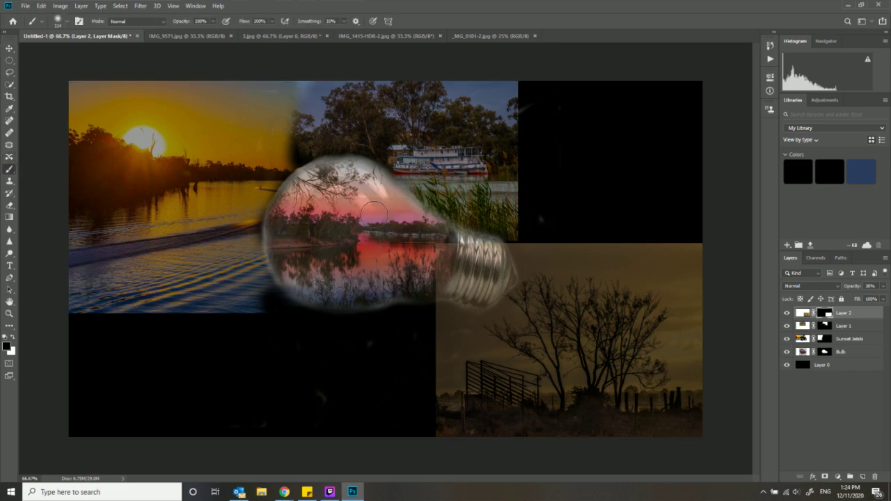
{"action": "mouse_move", "coordinate": [460, 259]}
{"action": "left_mouse_down"}
{"action": "mouse_move", "coordinate": [505, 250]}
{"action": "mouse_move", "coordinate": [494, 288]}
{"action": "mouse_move", "coordinate": [468, 295]}
{"action": "mouse_move", "coordinate": [436, 281]}
{"action": "mouse_move", "coordinate": [471, 290]}
{"action": "mouse_move", "coordinate": [495, 263]}
{"action": "mouse_move", "coordinate": [465, 304]}
{"action": "left_mouse_up"}
{"action": "mouse_move", "coordinate": [436, 253]}
{"action": "left_mouse_down"}
{"action": "mouse_move", "coordinate": [494, 251]}
{"action": "mouse_move", "coordinate": [498, 277]}
{"action": "mouse_move", "coordinate": [480, 293]}
{"action": "mouse_move", "coordinate": [431, 283]}
{"action": "mouse_move", "coordinate": [468, 277]}
{"action": "mouse_move", "coordinate": [496, 252]}
{"action": "mouse_move", "coordinate": [487, 285]}
{"action": "left_mouse_up"}
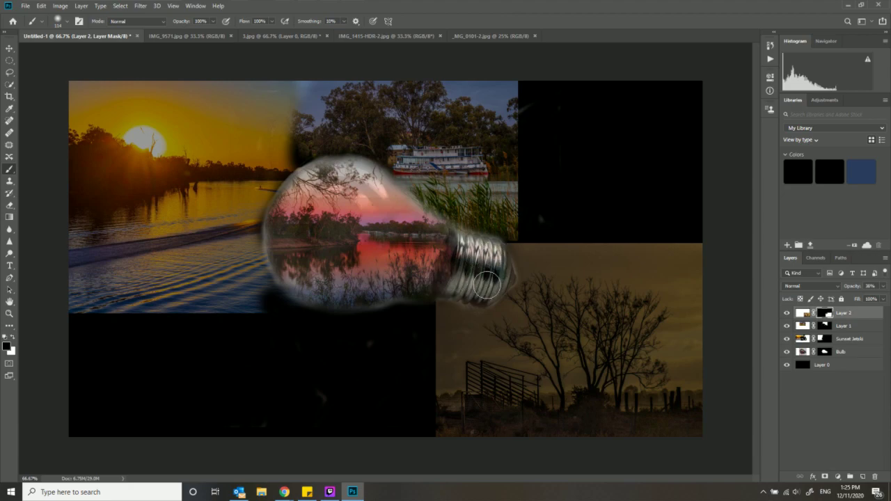
Unlock the IMG_1415-HDR-2.jpg windmill photo as Layer 0 and paste it into Untitled-1
{"action": "left_click", "coordinate": [213, 39]}
{"action": "left_click", "coordinate": [287, 40]}
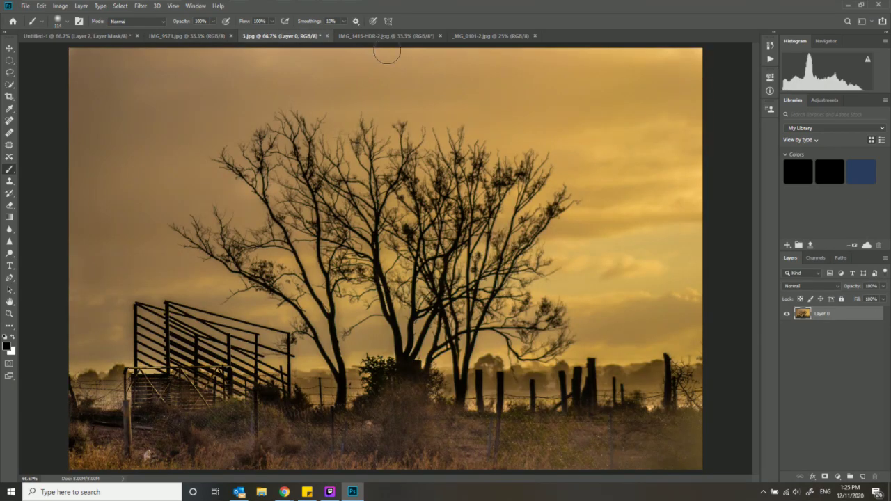
{"action": "left_click", "coordinate": [385, 41]}
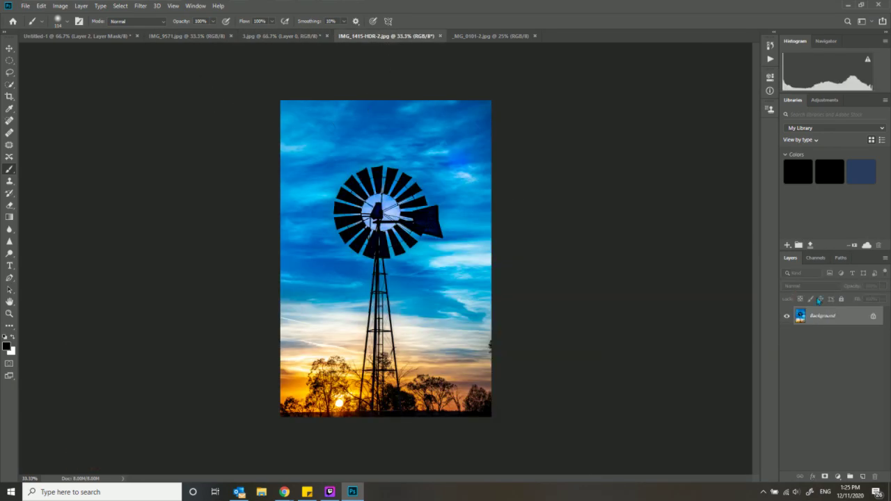
{"action": "double_click", "coordinate": [834, 321]}
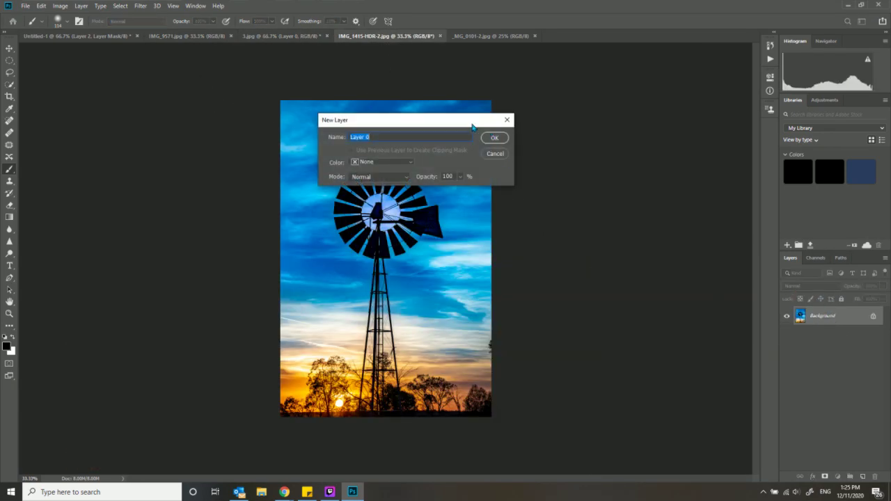
{"action": "left_click", "coordinate": [494, 138]}
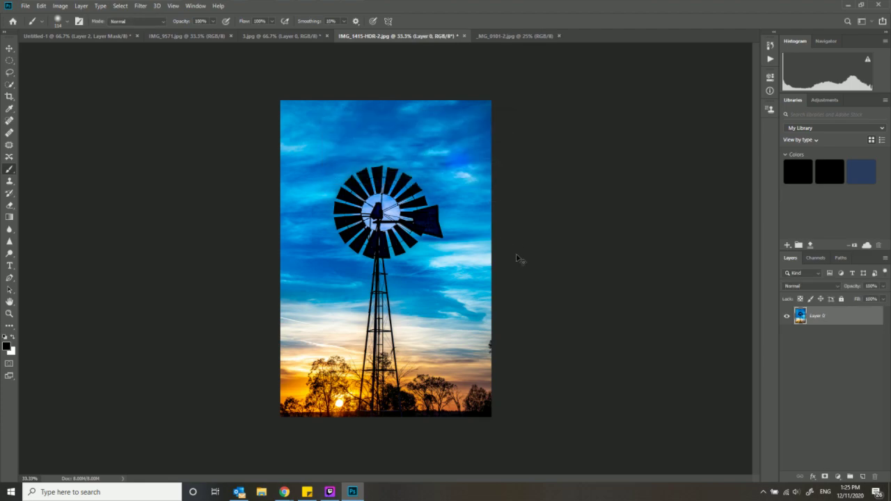
{"action": "left_click", "coordinate": [102, 39]}
{"action": "key", "text": "ctrl+v"}
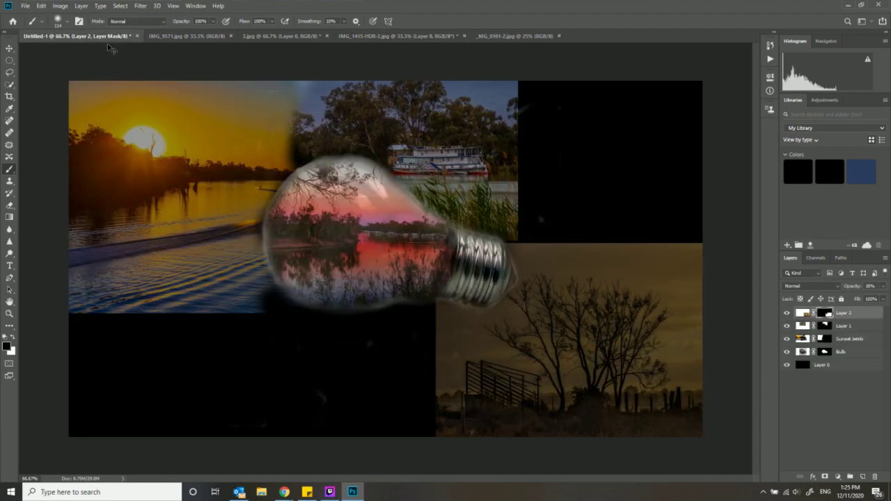
Free-transform the windmill layer to about 23% and place it just below the bulb
{"action": "left_click", "coordinate": [9, 48]}
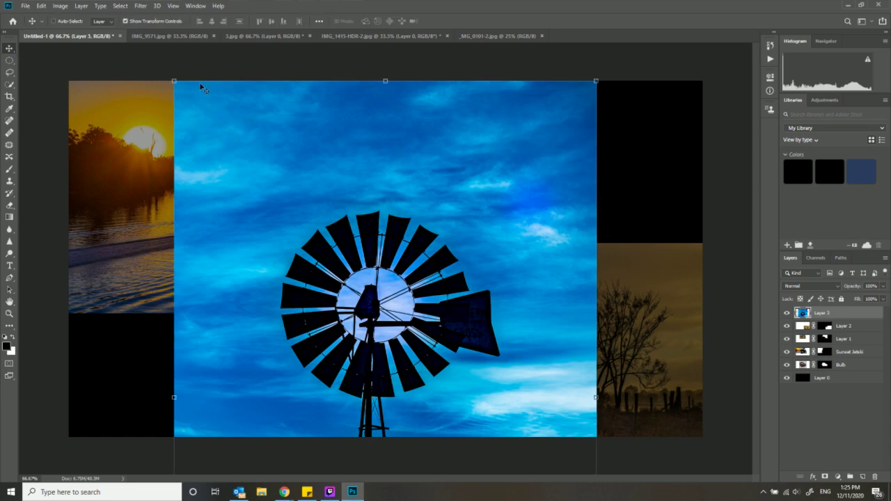
{"action": "left_click_drag", "start_coordinate": [171, 80], "coordinate": [334, 322]}
{"action": "left_click_drag", "start_coordinate": [513, 334], "coordinate": [289, 119]}
{"action": "left_click_drag", "start_coordinate": [372, 108], "coordinate": [355, 170]}
{"action": "left_click_drag", "start_coordinate": [324, 209], "coordinate": [672, 115]}
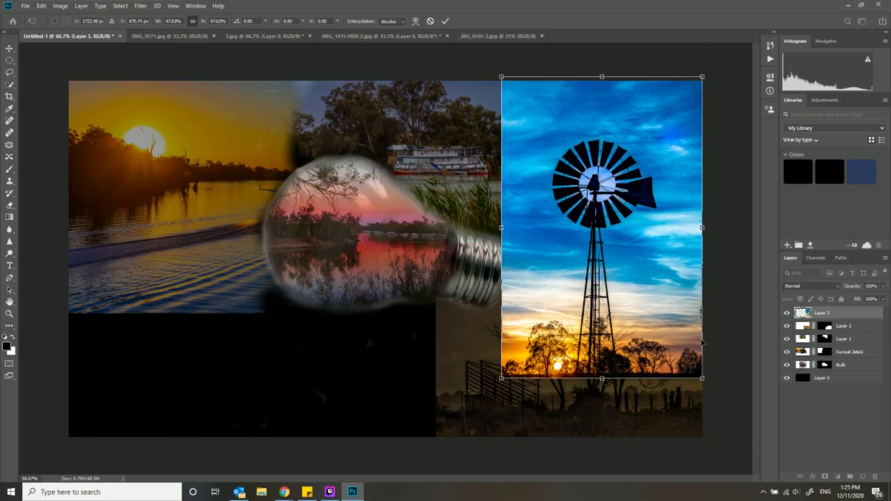
{"action": "left_click_drag", "start_coordinate": [700, 377], "coordinate": [707, 209]}
{"action": "left_click_drag", "start_coordinate": [563, 257], "coordinate": [363, 393]}
{"action": "left_click_drag", "start_coordinate": [432, 236], "coordinate": [391, 290]}
{"action": "left_click_drag", "start_coordinate": [390, 352], "coordinate": [436, 352]}
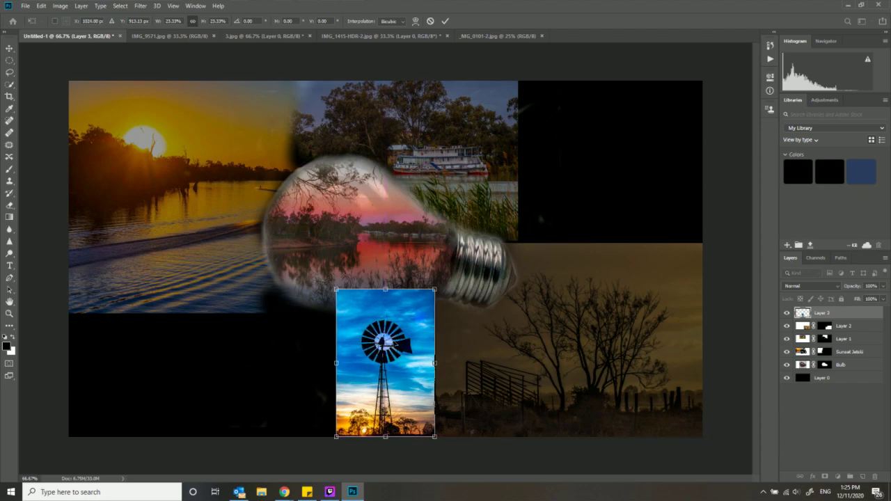
{"action": "left_click", "coordinate": [445, 22]}
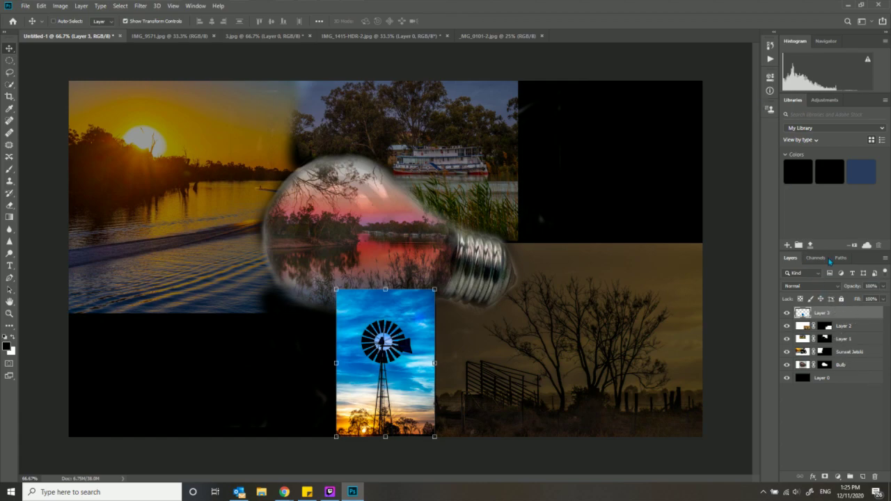
Add a From Transparency mask to Layer 3 and paint out the windmill's top strip
{"action": "double_click", "coordinate": [843, 326]}
{"action": "key", "text": "Return"}
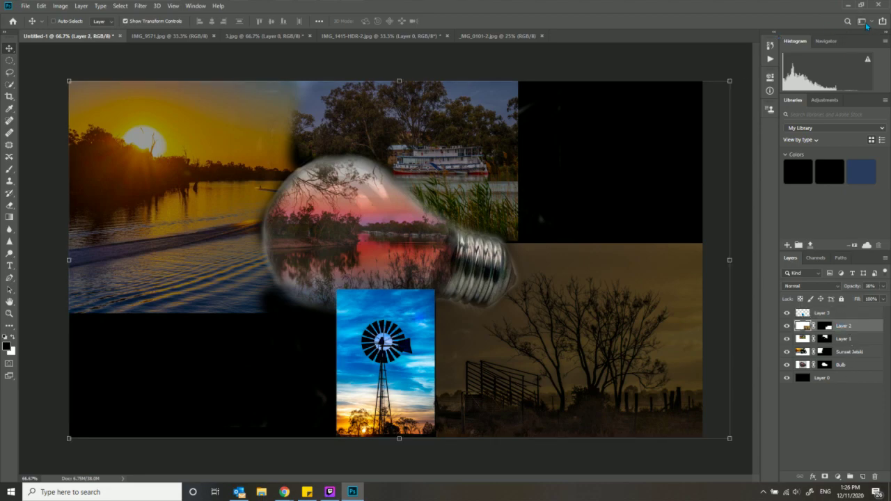
{"action": "left_click", "coordinate": [825, 313]}
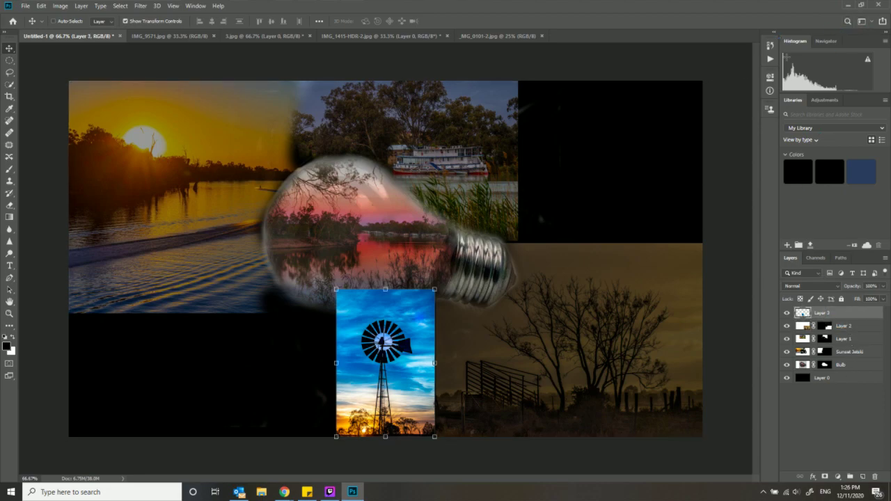
{"action": "left_click", "coordinate": [847, 22]}
{"action": "left_click", "coordinate": [376, 119]}
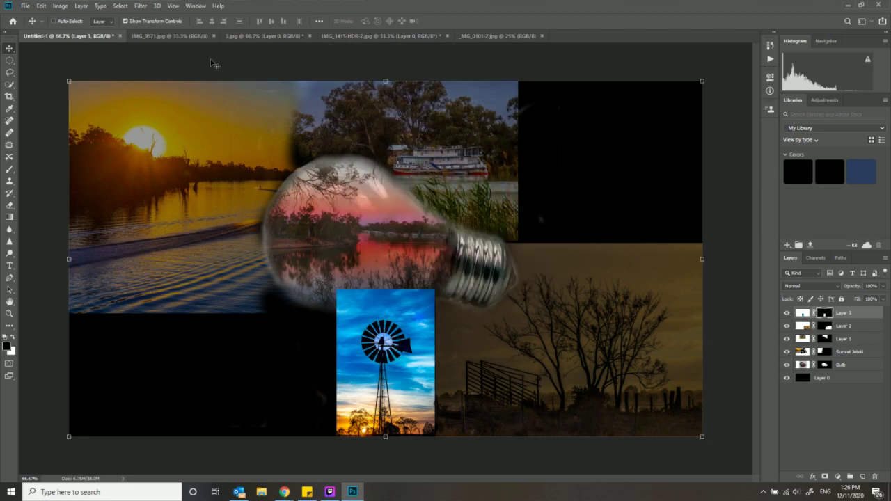
{"action": "left_click", "coordinate": [9, 169]}
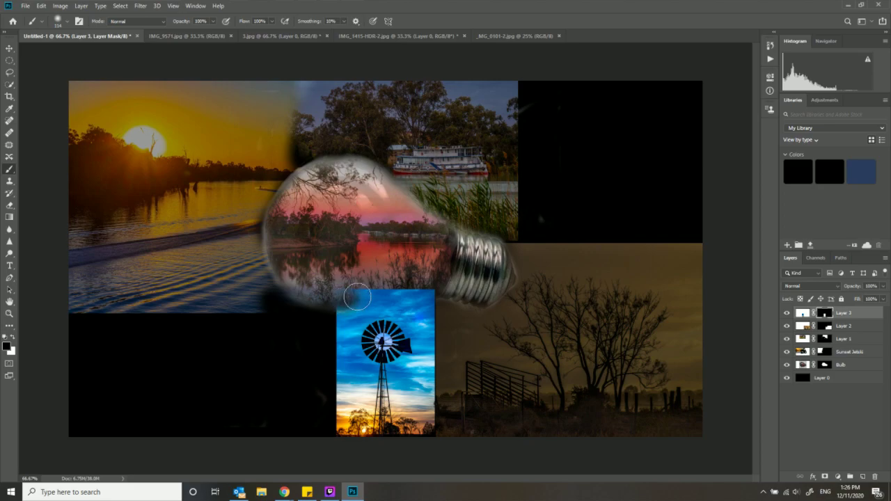
{"action": "left_click_drag", "start_coordinate": [382, 294], "coordinate": [436, 295]}
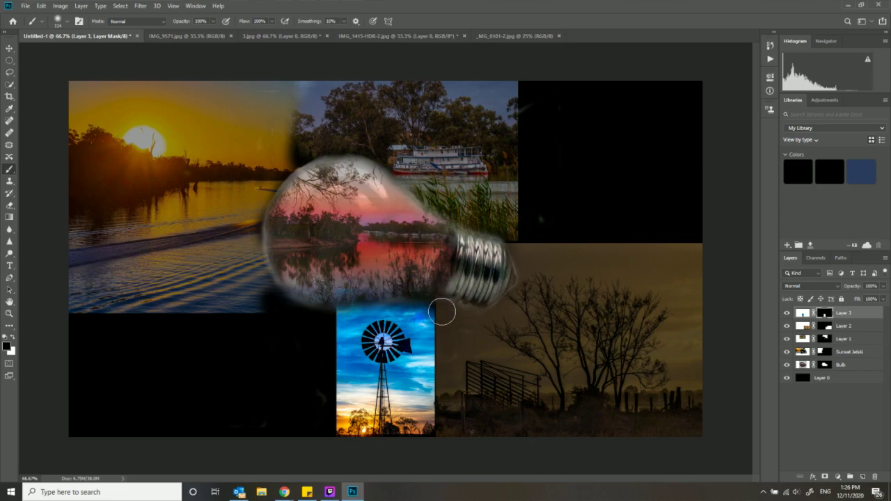
Widen the windmill layer slightly, then undo a stray top-right corner mask stroke
{"action": "left_click", "coordinate": [806, 315]}
{"action": "left_click", "coordinate": [11, 50]}
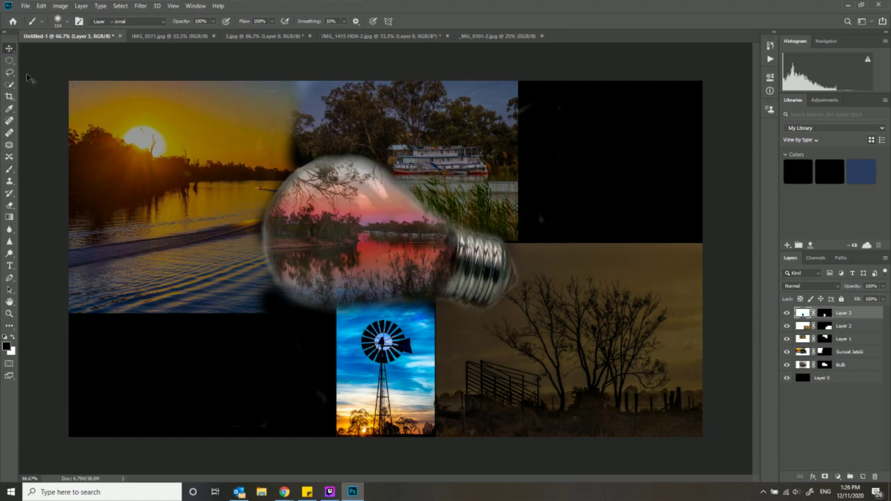
{"action": "left_click_drag", "start_coordinate": [701, 258], "coordinate": [709, 262]}
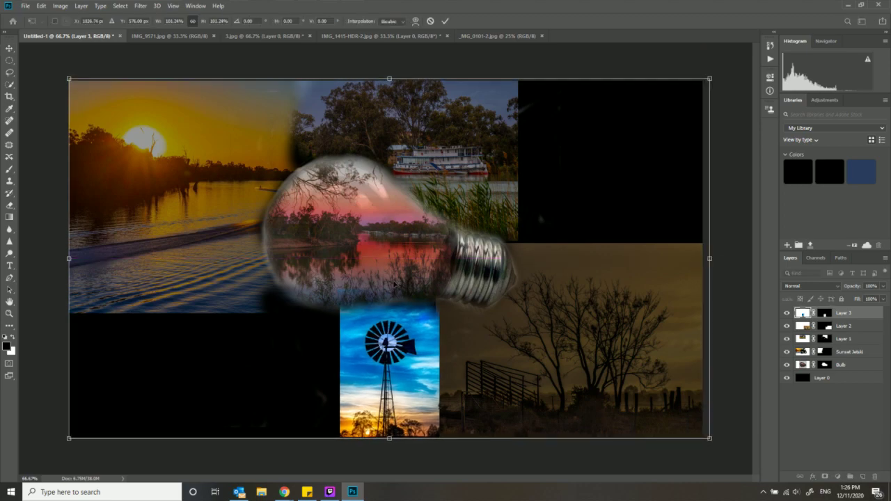
{"action": "left_click", "coordinate": [9, 169]}
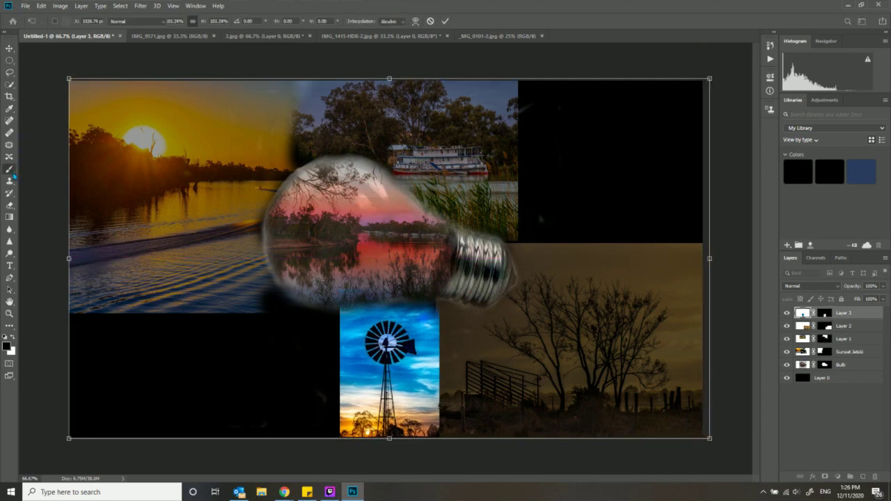
{"action": "left_click_drag", "start_coordinate": [436, 311], "coordinate": [428, 320]}
{"action": "left_click", "coordinate": [41, 6]}
{"action": "left_click", "coordinate": [62, 15]}
{"action": "left_click", "coordinate": [41, 5]}
{"action": "left_click", "coordinate": [43, 17]}
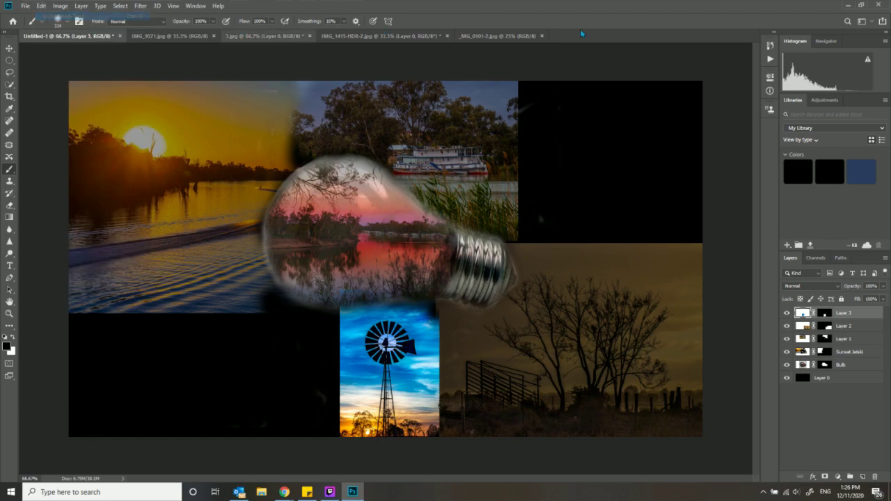
Apply Layer 3's mask, then undo back through history until the mask is removed
{"action": "left_click", "coordinate": [846, 21]}
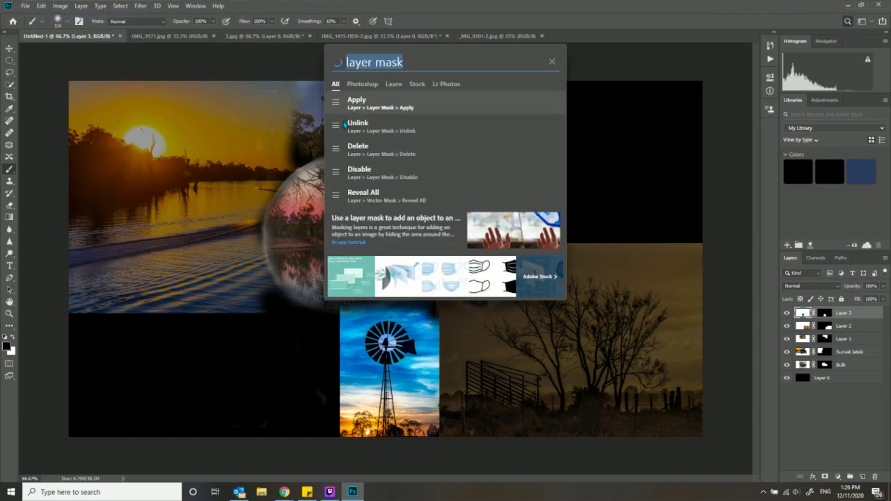
{"action": "left_click", "coordinate": [367, 103]}
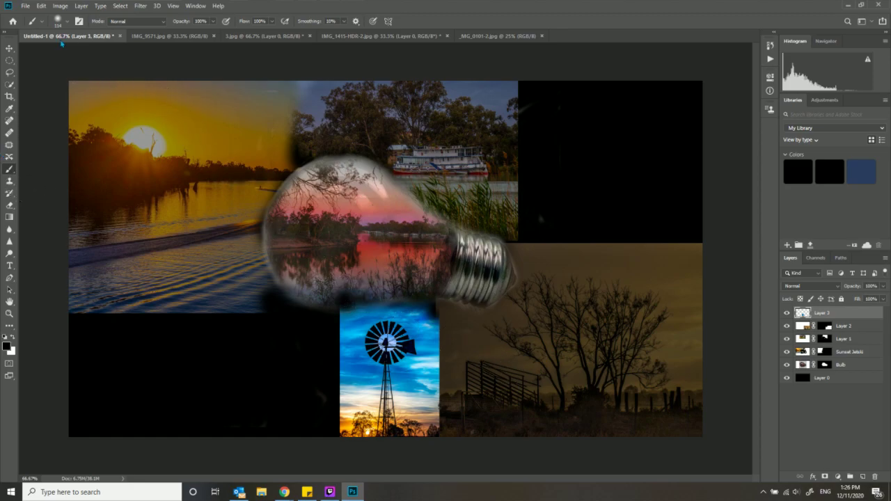
{"action": "key", "text": "ctrl+z"}
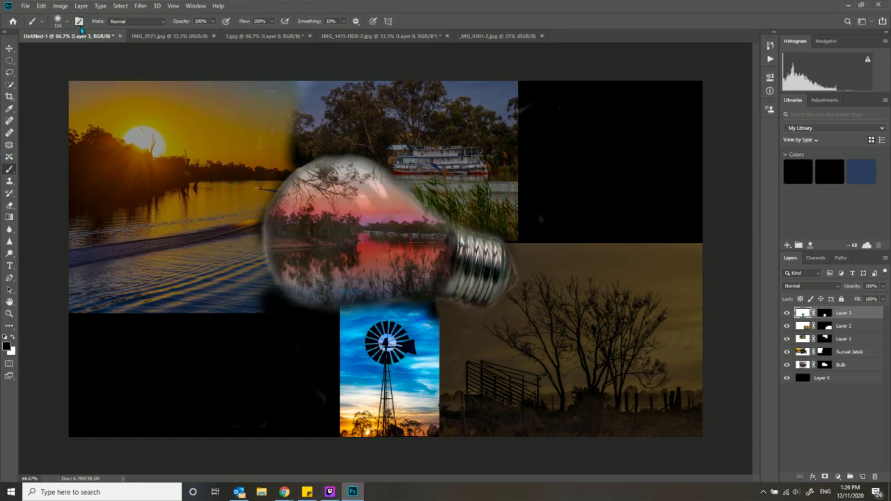
{"action": "key", "text": "ctrl+z"}
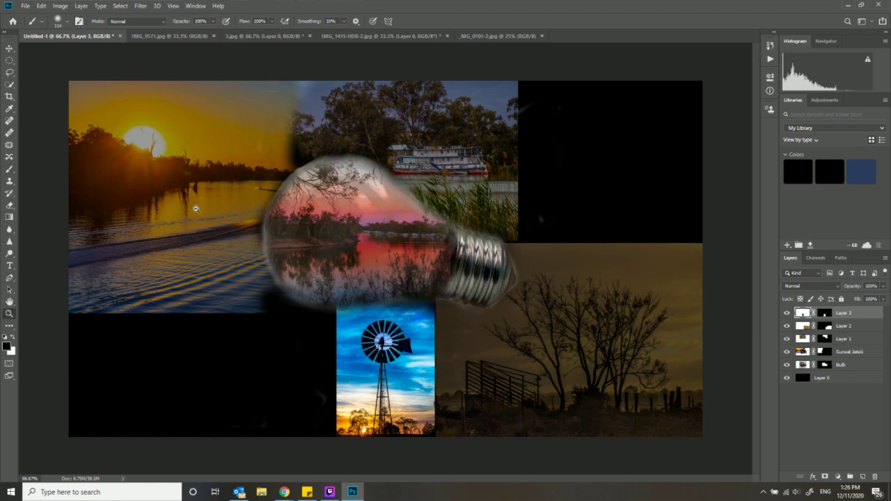
{"action": "key", "text": "z"}
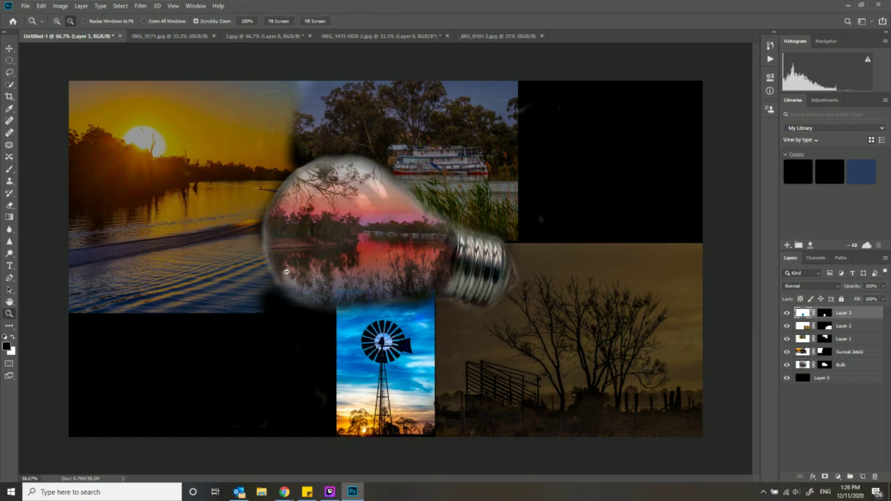
{"action": "key", "text": "ctrl+z"}
{"action": "key", "text": "ctrl+z"}
{"action": "key", "text": "ctrl+z"}
{"action": "key", "text": "ctrl+z"}
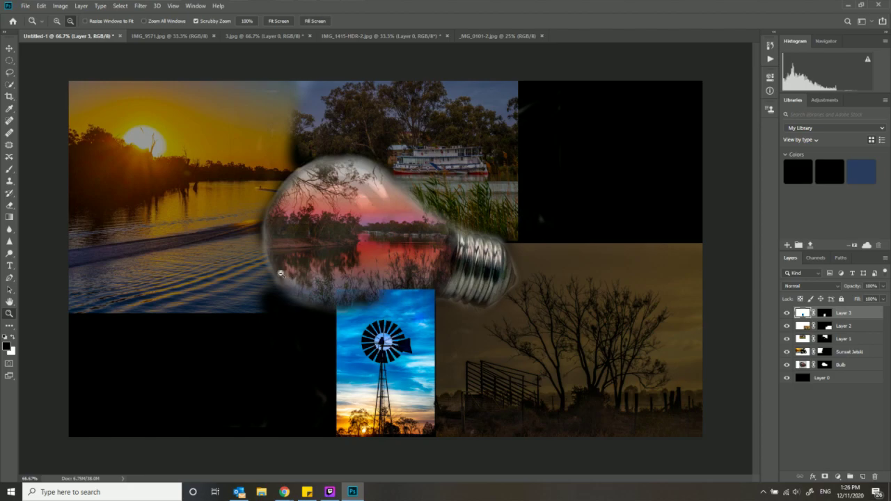
{"action": "key", "text": "ctrl+z"}
{"action": "key", "text": "ctrl+z"}
{"action": "key", "text": "ctrl+z"}
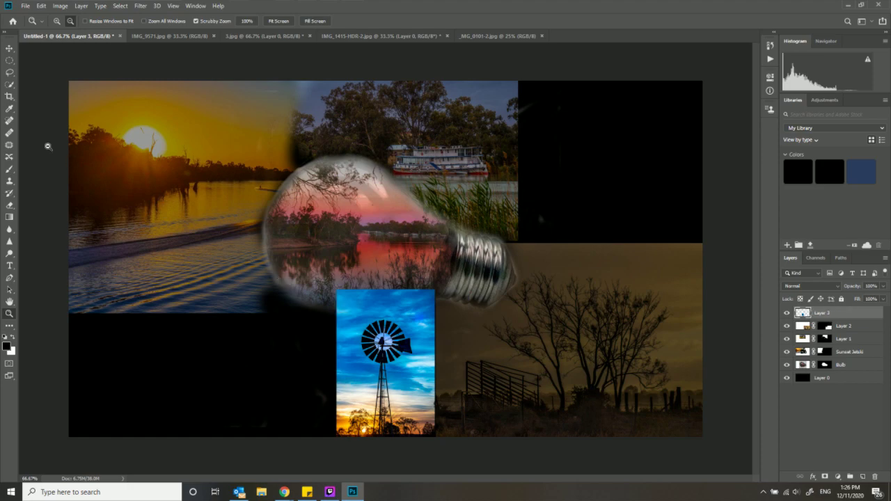
Stretch the windmill layer's right edge to widen it to about 105%
{"action": "left_click", "coordinate": [9, 48]}
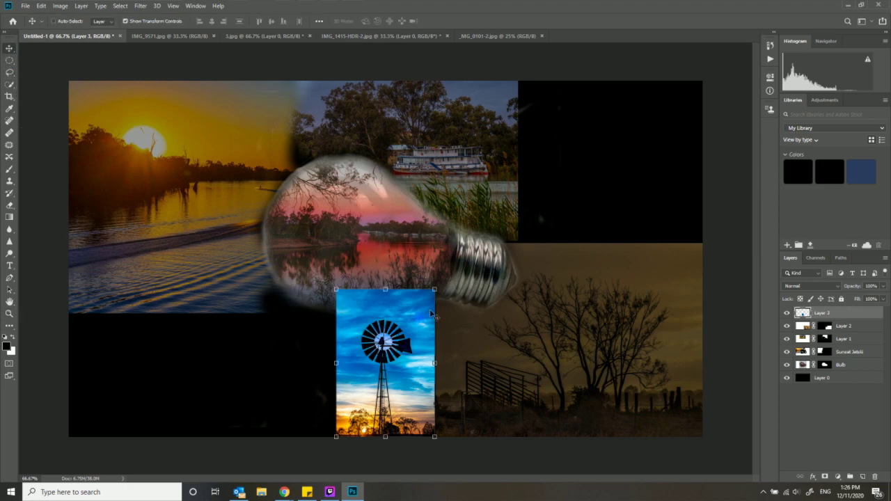
{"action": "left_click_drag", "start_coordinate": [434, 363], "coordinate": [440, 364]}
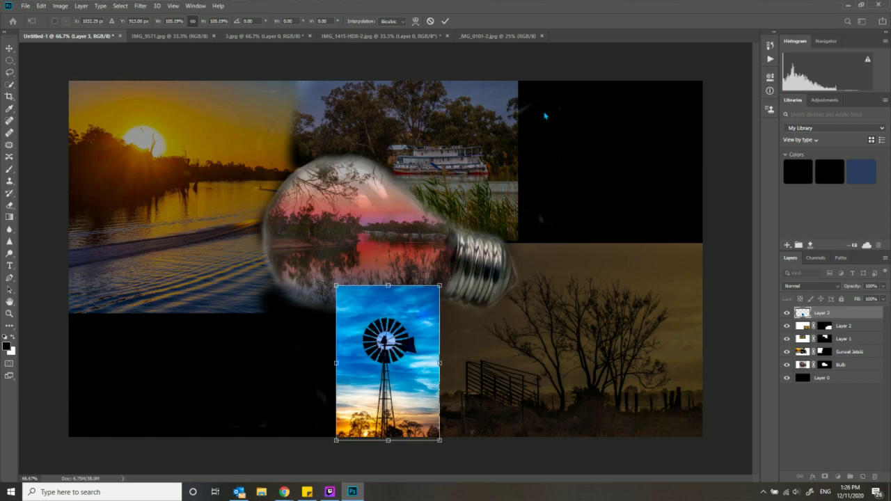
{"action": "key", "text": "Return"}
{"action": "left_click", "coordinate": [846, 21]}
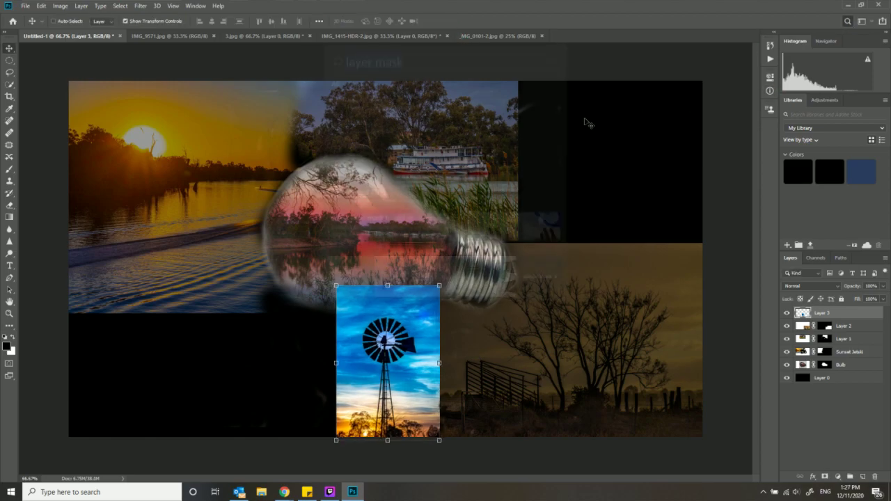
Add a From Transparency mask to Layer 3 and brush black along the windmill's top and right edges
{"action": "left_click", "coordinate": [404, 100]}
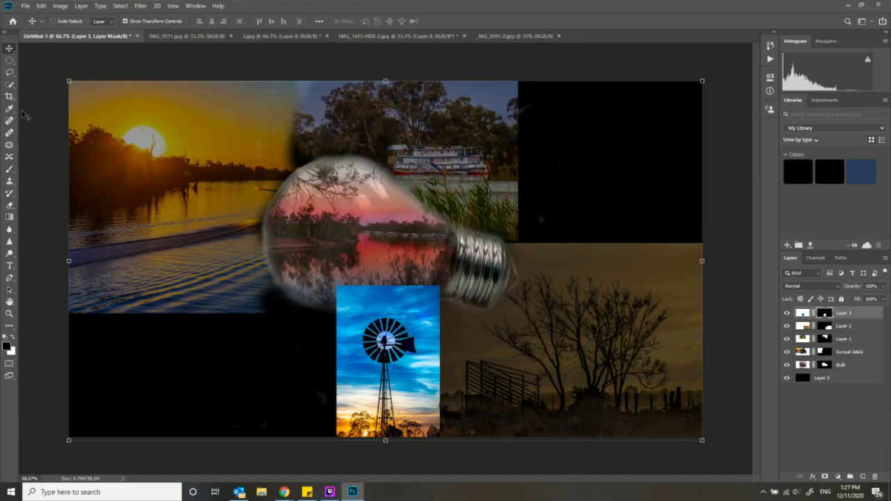
{"action": "left_click", "coordinate": [10, 170]}
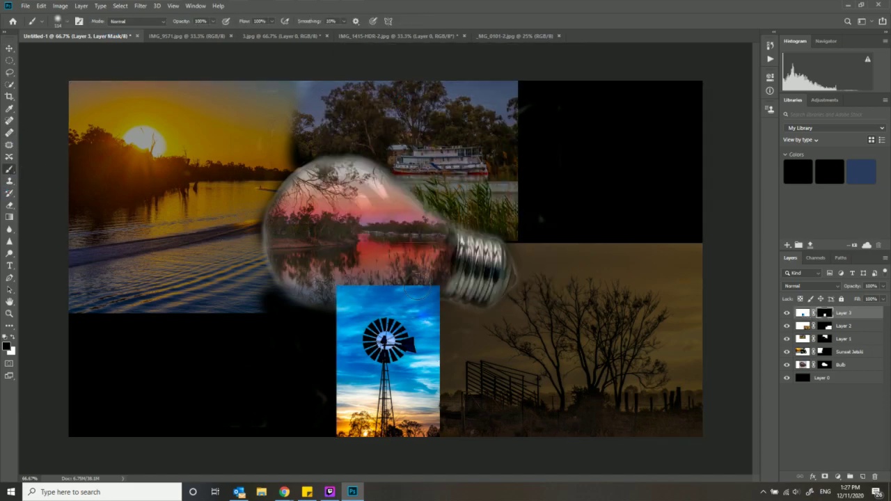
{"action": "mouse_move", "coordinate": [418, 291]}
{"action": "left_mouse_down"}
{"action": "mouse_move", "coordinate": [339, 293]}
{"action": "mouse_move", "coordinate": [427, 287]}
{"action": "left_mouse_up"}
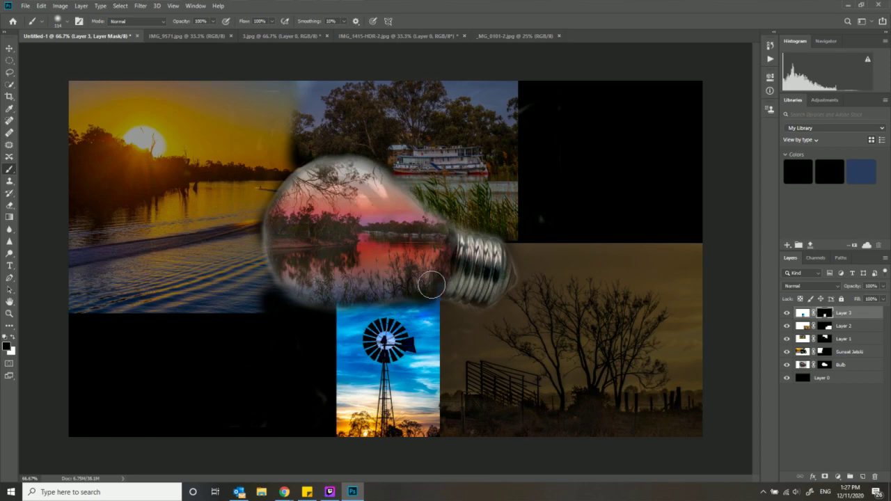
{"action": "mouse_move", "coordinate": [445, 331]}
{"action": "left_mouse_down"}
{"action": "mouse_move", "coordinate": [442, 410]}
{"action": "mouse_move", "coordinate": [446, 422]}
{"action": "mouse_move", "coordinate": [458, 420]}
{"action": "left_mouse_up"}
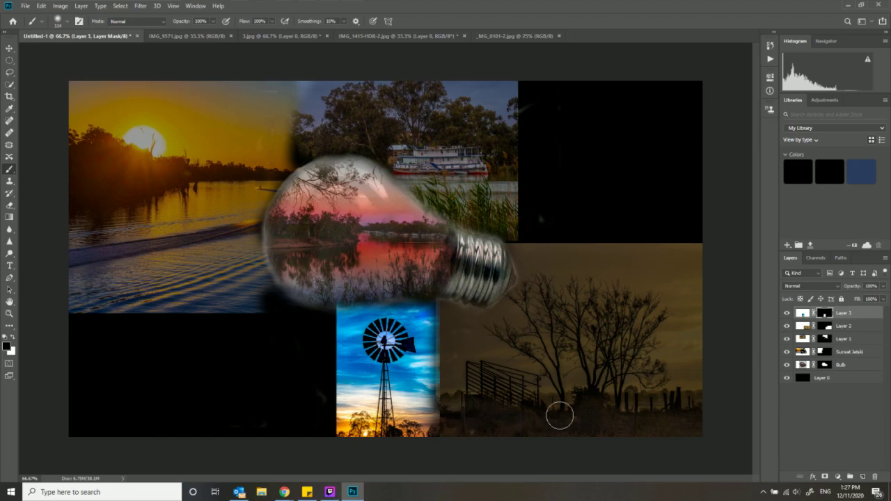
{"action": "left_click", "coordinate": [801, 327]}
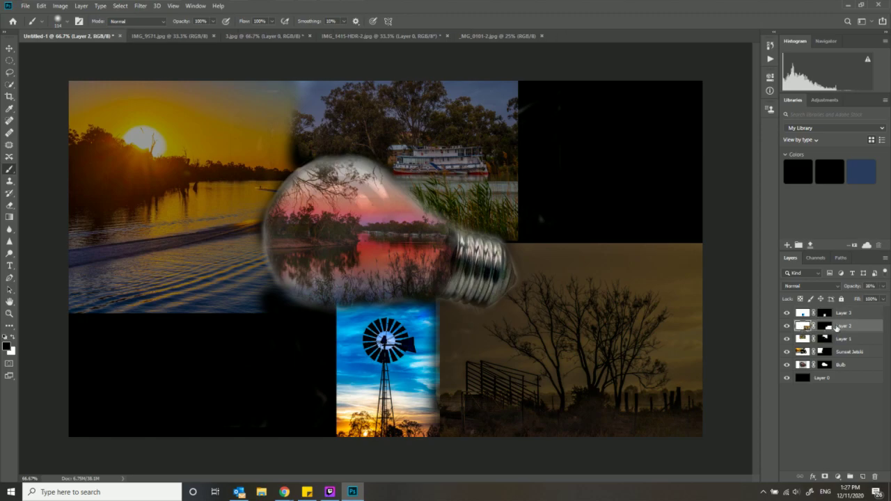
Move Layer 2 above the windmill layer and raise its opacity to 70%
{"action": "left_click_drag", "start_coordinate": [802, 325], "coordinate": [803, 312]}
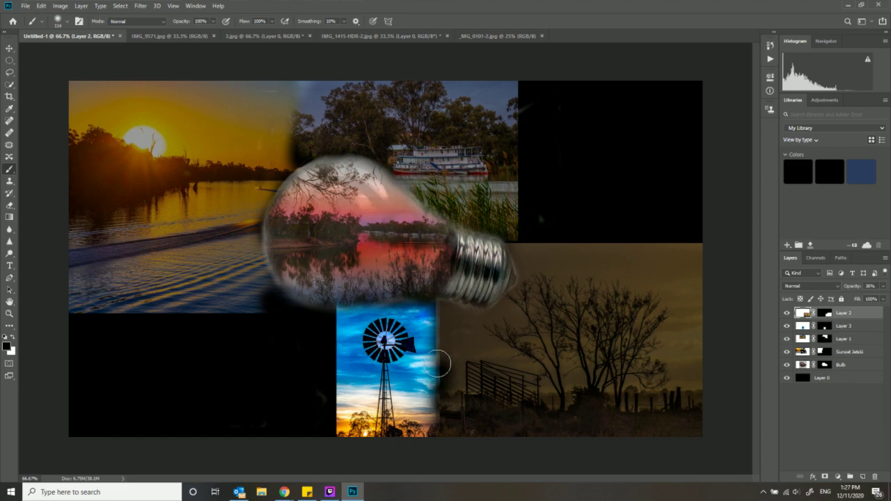
{"action": "mouse_move", "coordinate": [437, 336]}
{"action": "left_mouse_down"}
{"action": "mouse_move", "coordinate": [439, 315]}
{"action": "mouse_move", "coordinate": [441, 431]}
{"action": "left_mouse_up"}
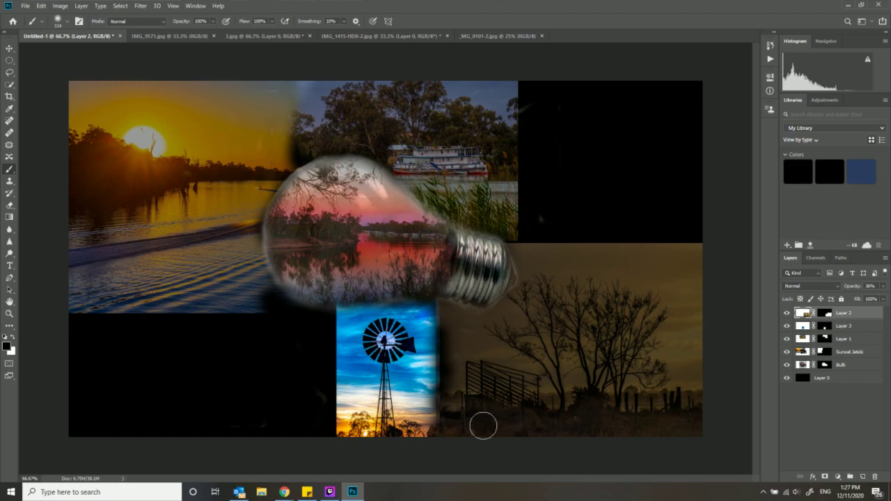
{"action": "key", "text": "z"}
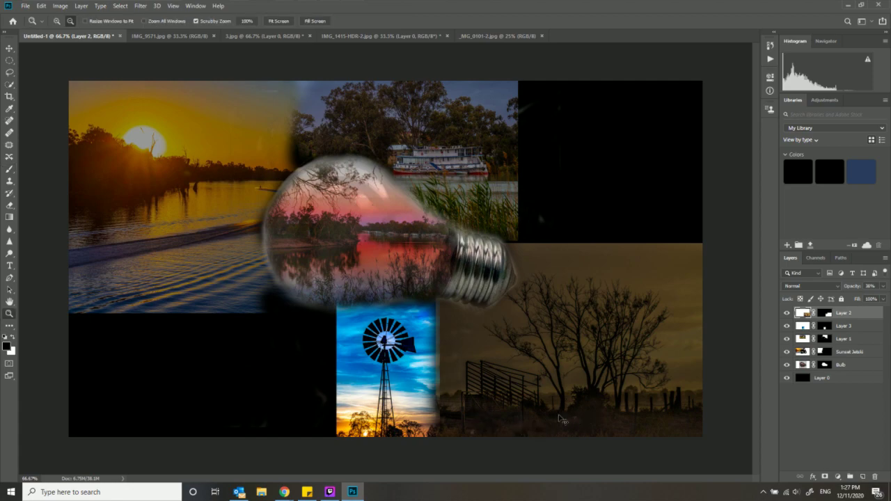
{"action": "key", "text": "ctrl+bracketleft"}
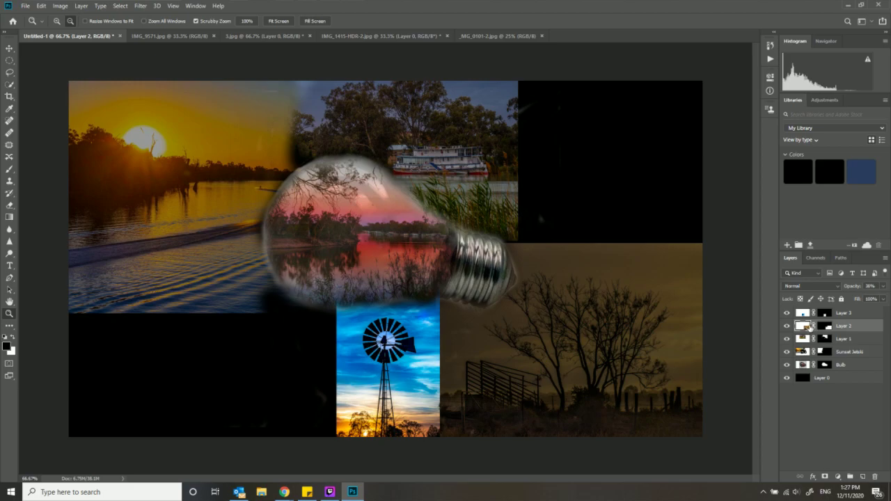
{"action": "left_click_drag", "start_coordinate": [804, 321], "coordinate": [806, 308]}
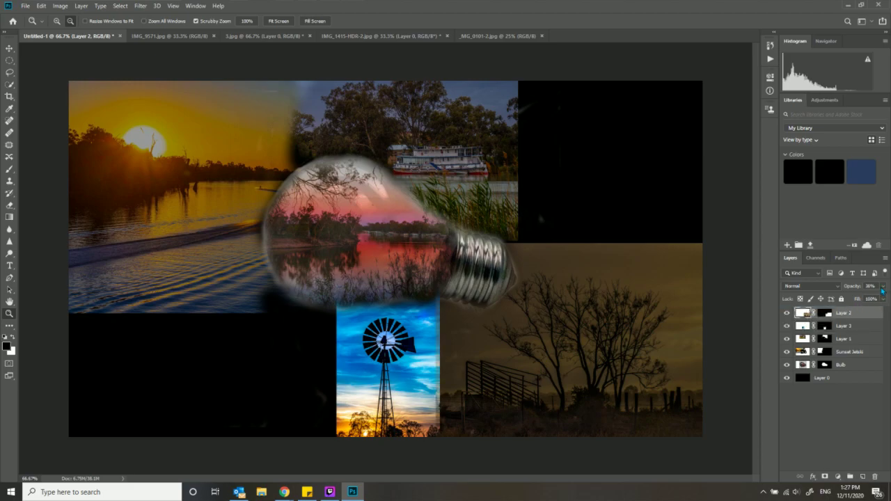
{"action": "left_click_drag", "start_coordinate": [872, 301], "coordinate": [872, 301]}
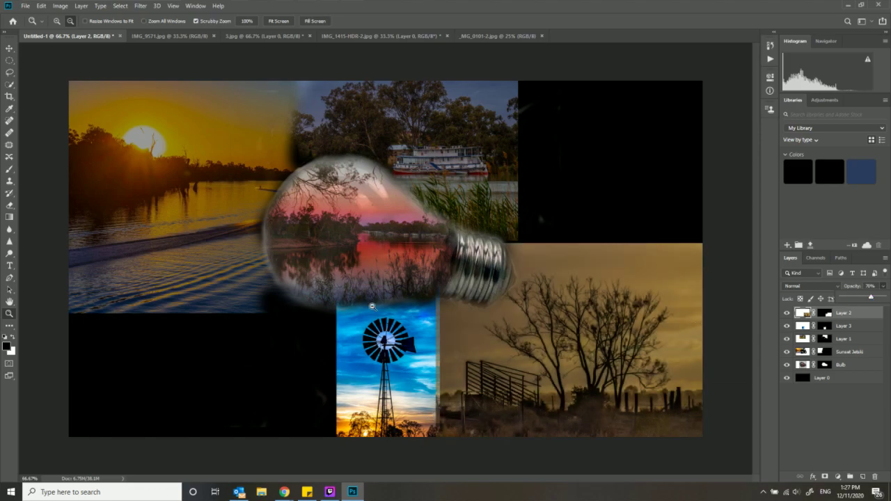
Undo a stray brush patch, apply Layer 2's mask, and darken the strip beside the windmill
{"action": "left_click", "coordinate": [9, 170]}
{"action": "mouse_move", "coordinate": [438, 332]}
{"action": "left_mouse_down"}
{"action": "mouse_move", "coordinate": [447, 338]}
{"action": "mouse_move", "coordinate": [443, 358]}
{"action": "left_mouse_up"}
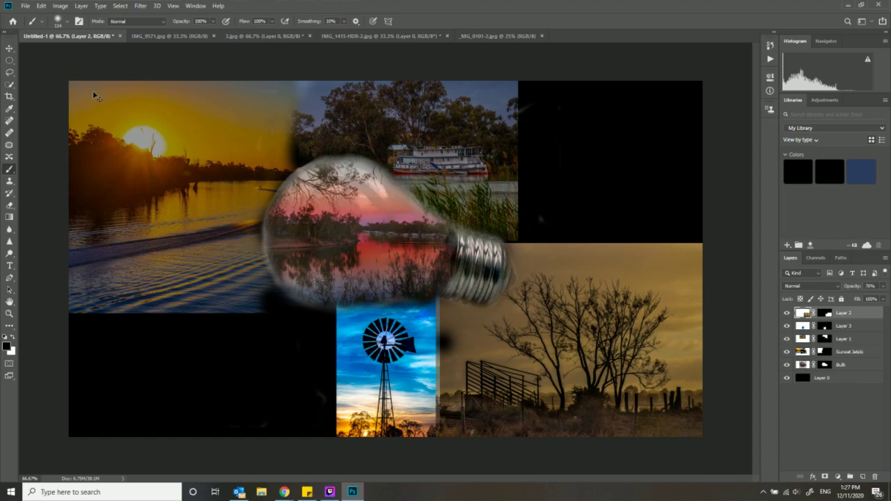
{"action": "key", "text": "ctrl+z"}
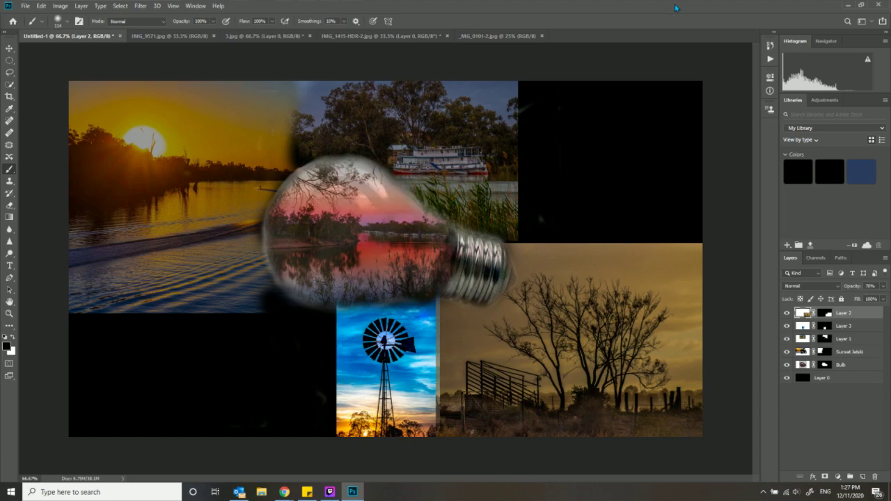
{"action": "left_click", "coordinate": [847, 21]}
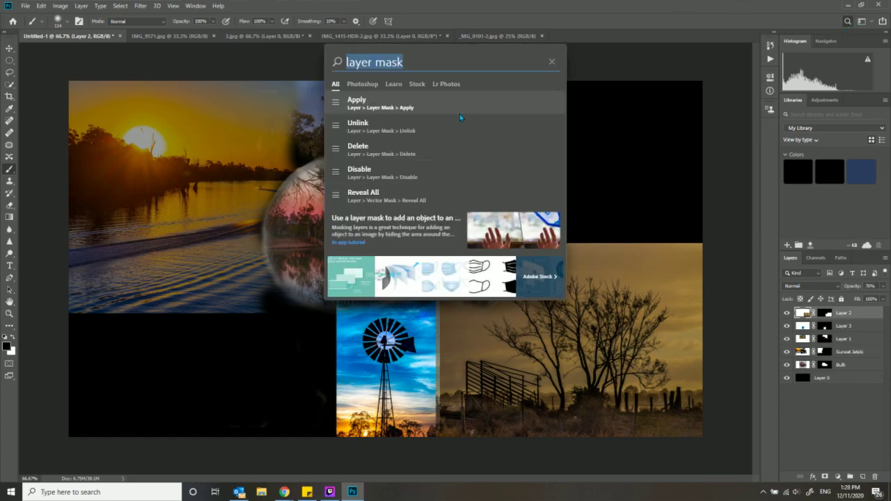
{"action": "left_click", "coordinate": [459, 117]}
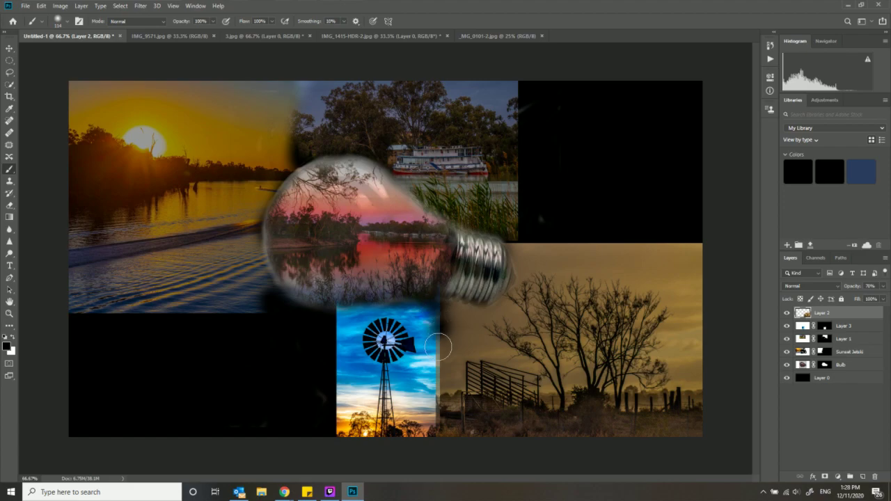
{"action": "mouse_move", "coordinate": [437, 410]}
{"action": "left_mouse_down"}
{"action": "mouse_move", "coordinate": [437, 313]}
{"action": "mouse_move", "coordinate": [432, 441]}
{"action": "mouse_move", "coordinate": [428, 418]}
{"action": "left_mouse_up"}
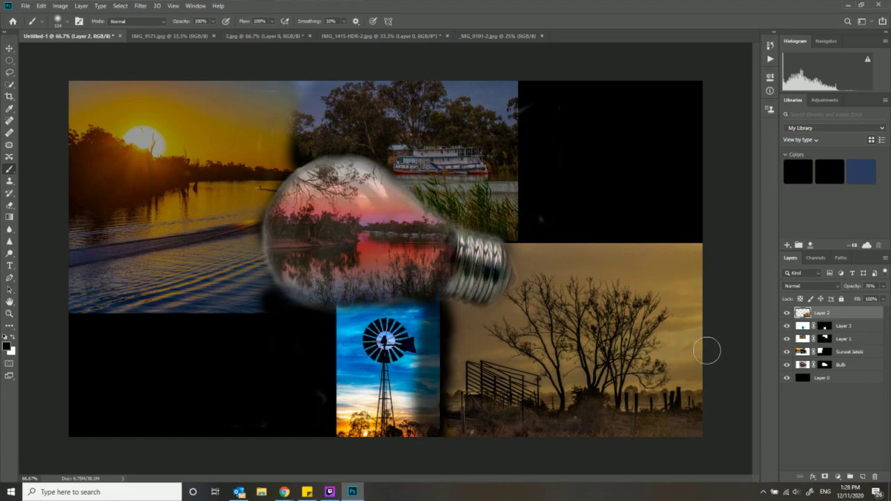
{"action": "left_click", "coordinate": [801, 326]}
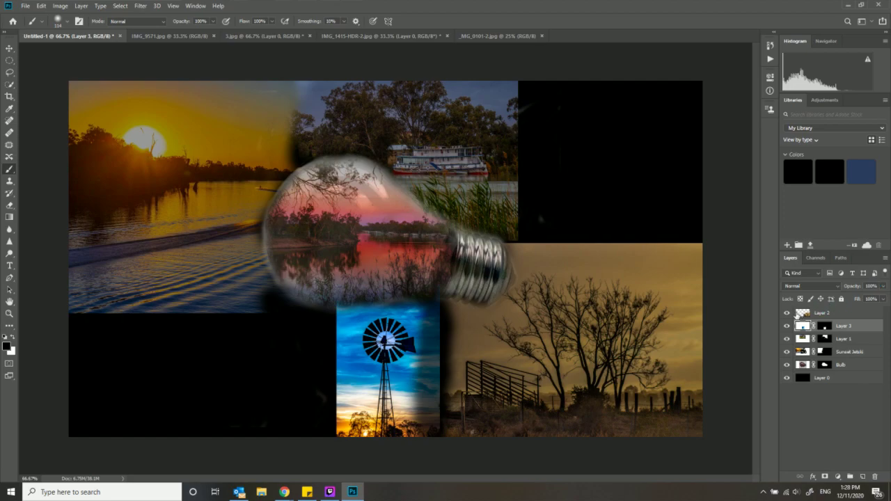
Undo the edge brush strokes to restore Layer 2's mask
{"action": "left_click", "coordinate": [801, 314]}
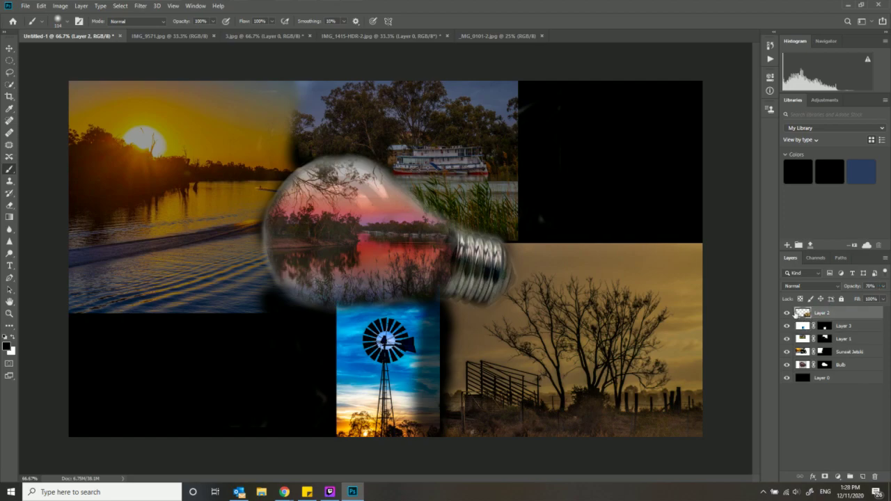
{"action": "key", "text": "ctrl+z"}
{"action": "key", "text": "ctrl+z"}
{"action": "key", "text": "ctrl+z"}
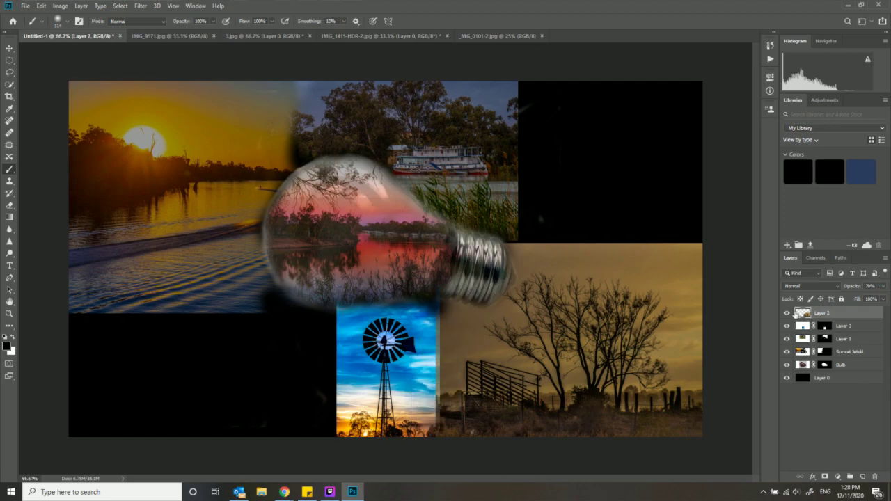
{"action": "key", "text": "ctrl+z"}
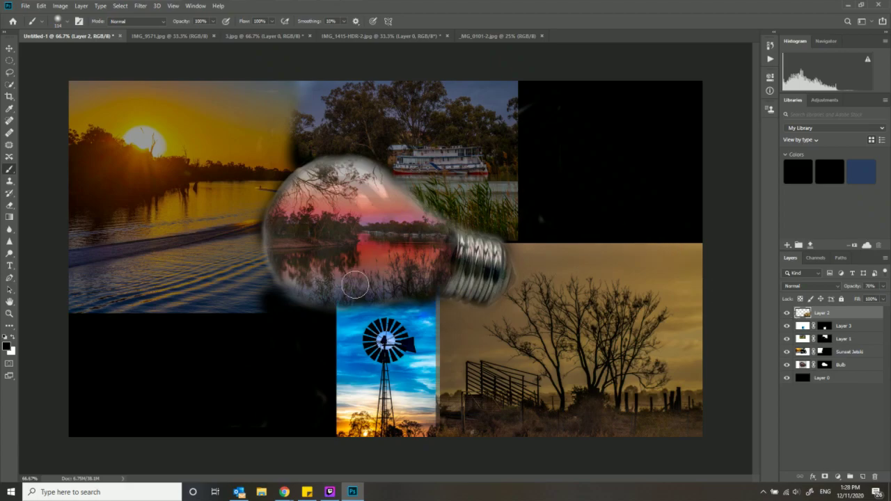
{"action": "left_click_drag", "start_coordinate": [351, 293], "coordinate": [344, 302]}
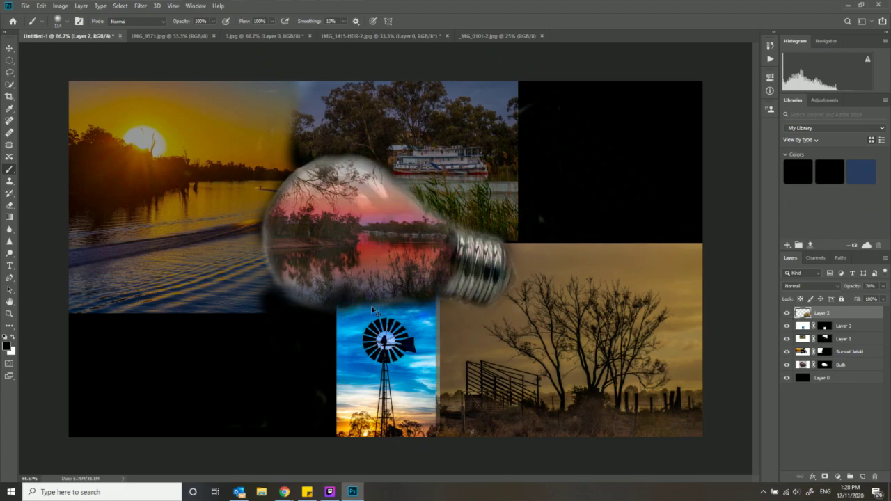
{"action": "key", "text": "ctrl+z"}
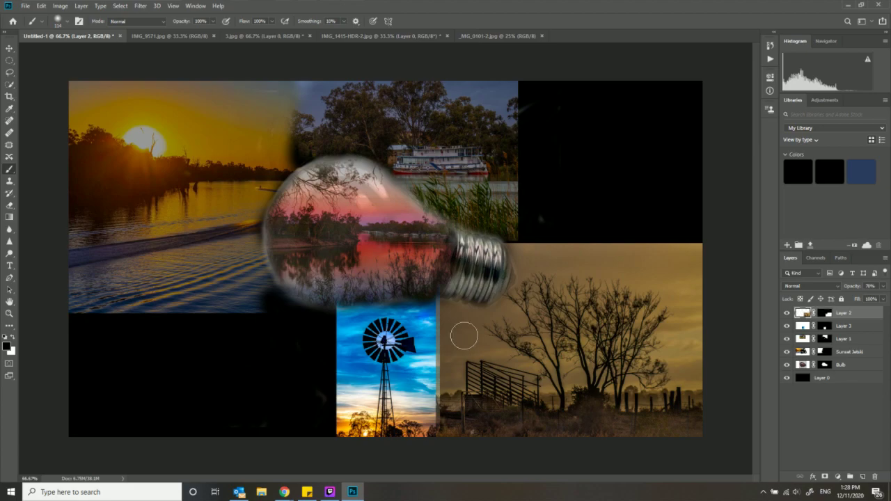
Move Layer 3 above Layer 2, mask its right edge strip, then delete the windmill layer
{"action": "left_click", "coordinate": [854, 433]}
{"action": "left_click_drag", "start_coordinate": [809, 329], "coordinate": [803, 319]}
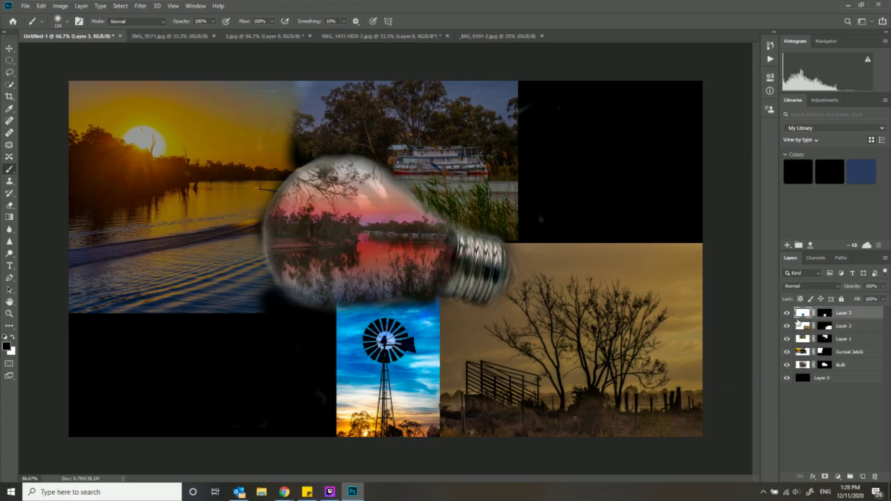
{"action": "left_click", "coordinate": [824, 313]}
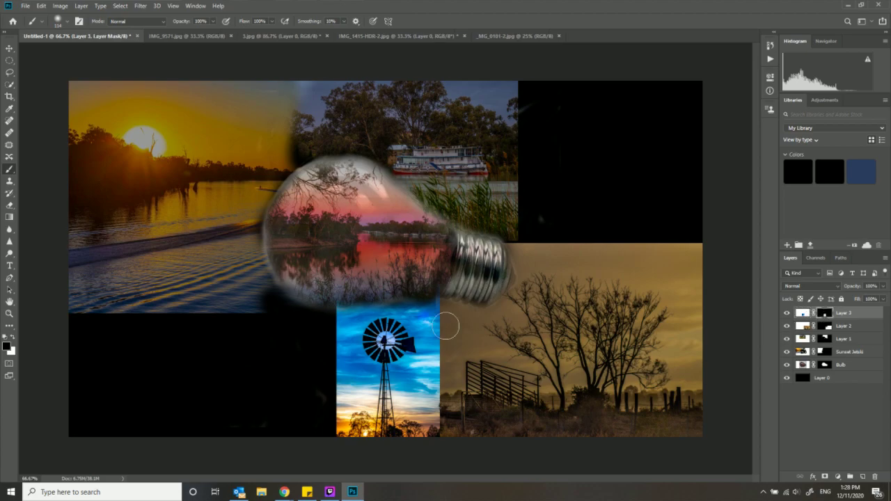
{"action": "mouse_move", "coordinate": [437, 322]}
{"action": "left_mouse_down"}
{"action": "mouse_move", "coordinate": [429, 430]}
{"action": "mouse_move", "coordinate": [430, 342]}
{"action": "left_mouse_up"}
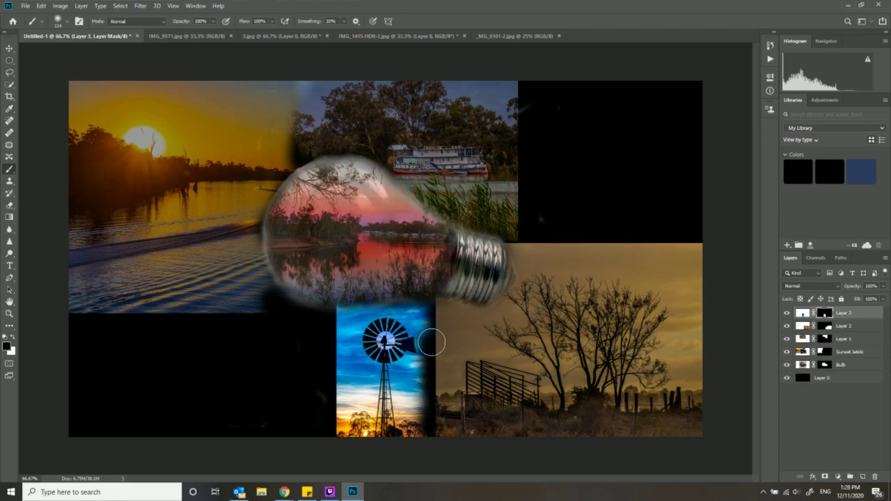
{"action": "left_click", "coordinate": [805, 314]}
{"action": "key", "text": "Delete"}
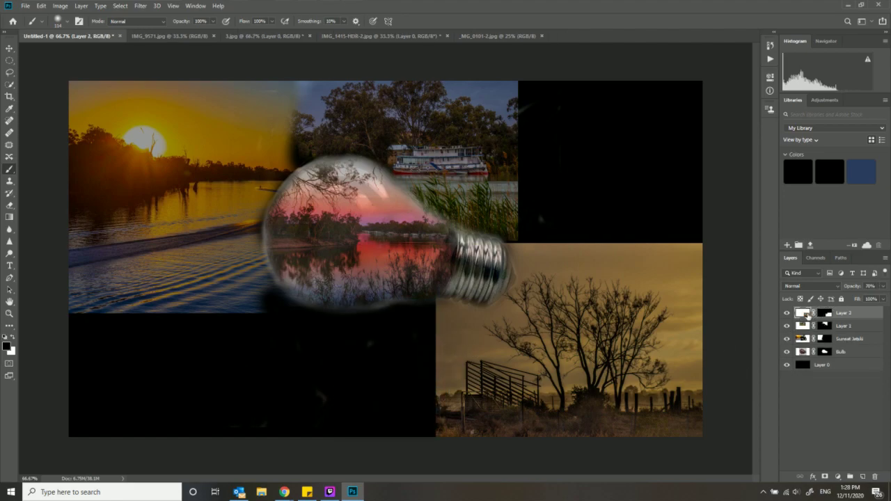
Restore the deleted windmill layer and scale it to about 28% in the lower middle below the bulb
{"action": "left_click", "coordinate": [823, 414]}
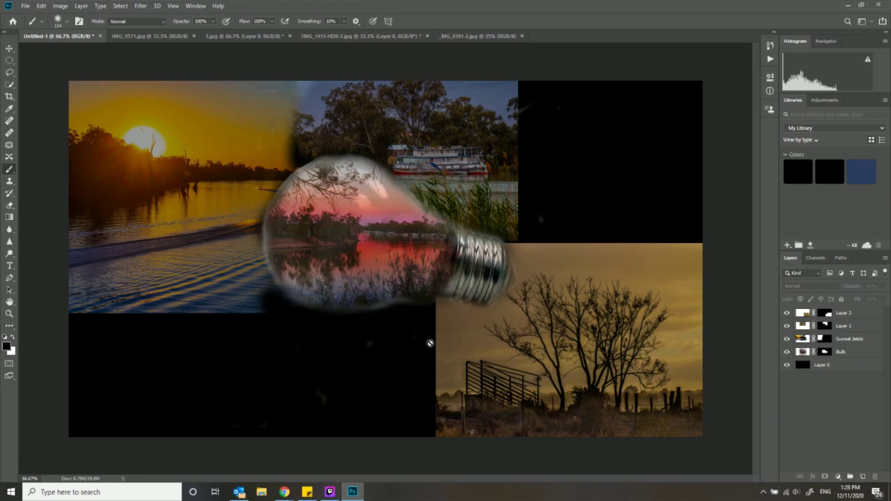
{"action": "key", "text": "ctrl+z"}
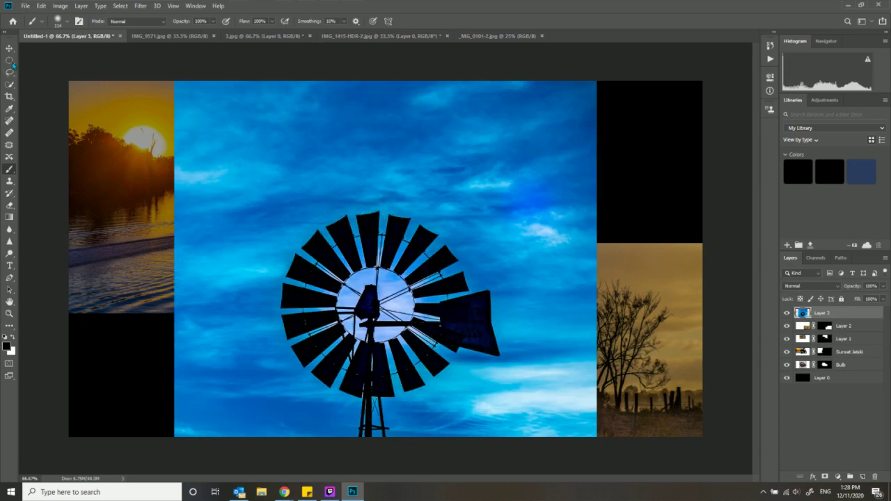
{"action": "key", "text": "ctrl+t"}
{"action": "left_click_drag", "start_coordinate": [175, 81], "coordinate": [529, 382]}
{"action": "left_click_drag", "start_coordinate": [525, 436], "coordinate": [333, 215]}
{"action": "left_click_drag", "start_coordinate": [296, 277], "coordinate": [414, 333]}
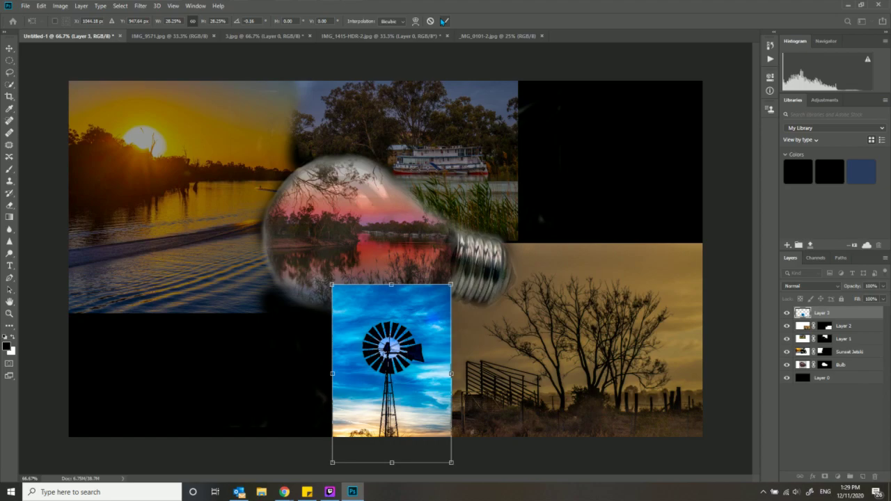
{"action": "left_click", "coordinate": [444, 21]}
{"action": "left_click", "coordinate": [847, 21]}
Add a From Transparency mask to Layer 3 and brush its right edge into the trees
{"action": "type", "text": "layer mask"}
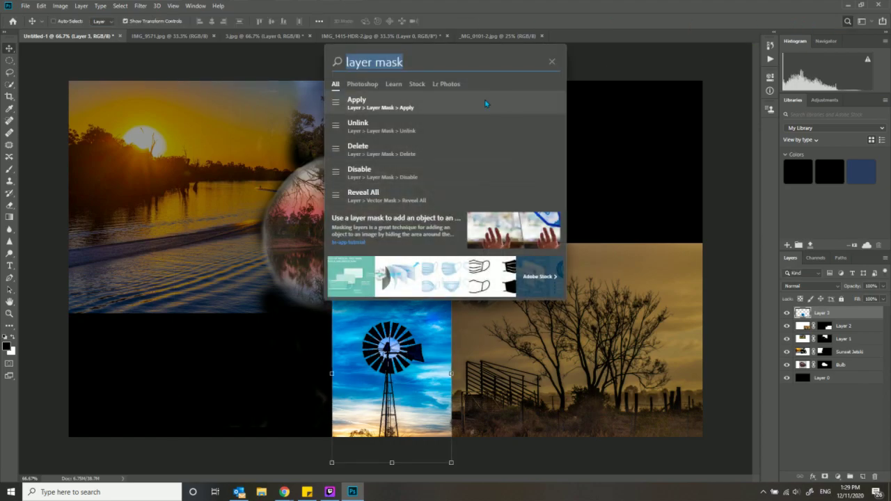
{"action": "left_click", "coordinate": [480, 105]}
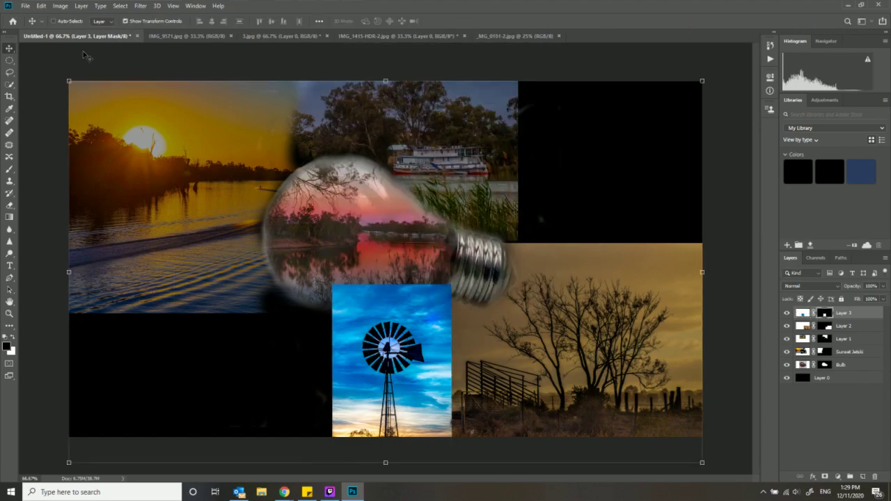
{"action": "left_click", "coordinate": [8, 171]}
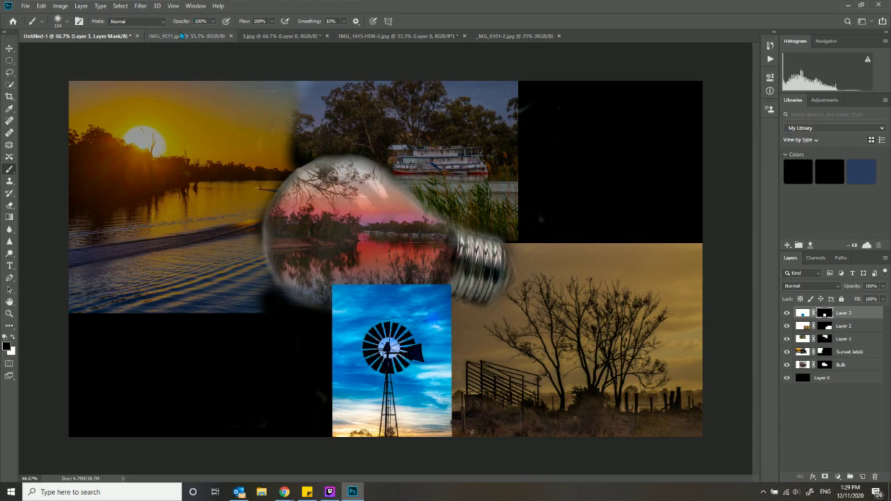
{"action": "mouse_move", "coordinate": [438, 282]}
{"action": "left_mouse_down"}
{"action": "mouse_move", "coordinate": [455, 350]}
{"action": "mouse_move", "coordinate": [454, 381]}
{"action": "mouse_move", "coordinate": [453, 341]}
{"action": "mouse_move", "coordinate": [448, 410]}
{"action": "mouse_move", "coordinate": [446, 367]}
{"action": "mouse_move", "coordinate": [460, 429]}
{"action": "left_mouse_up"}
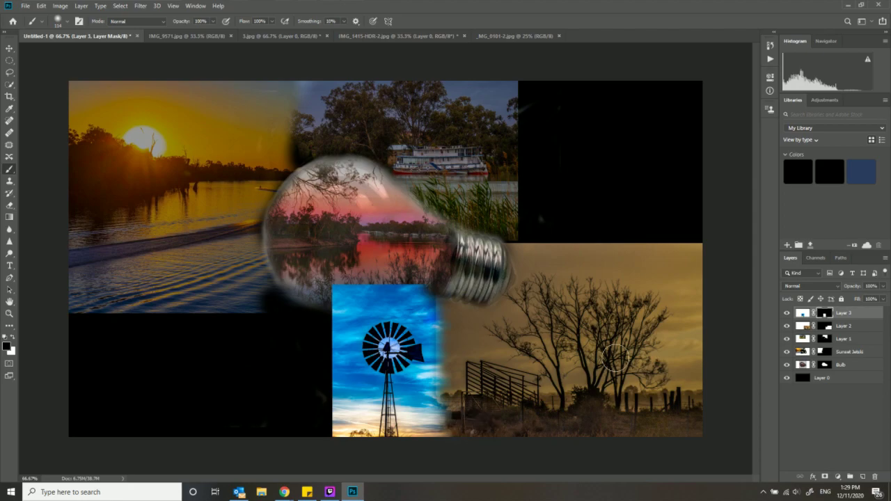
Lower the tree scene layer's opacity to about 50%
{"action": "left_click", "coordinate": [801, 326]}
{"action": "left_click", "coordinate": [882, 287]}
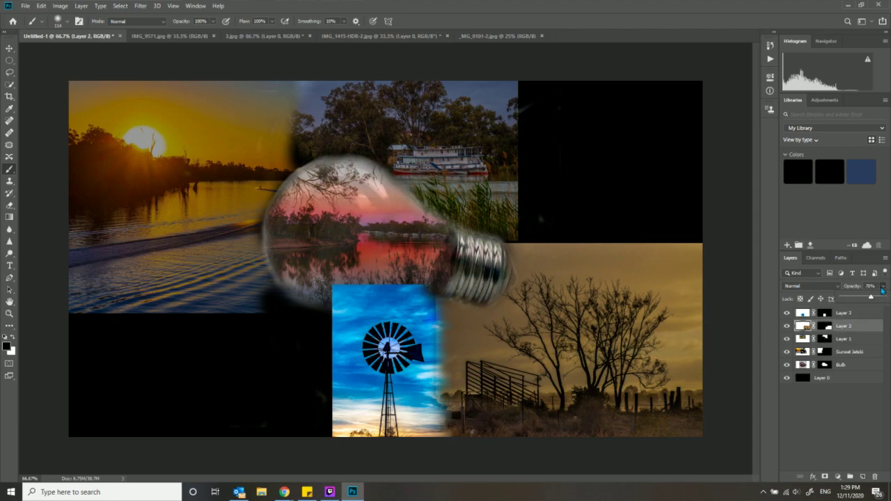
{"action": "left_click_drag", "start_coordinate": [865, 301], "coordinate": [863, 301]}
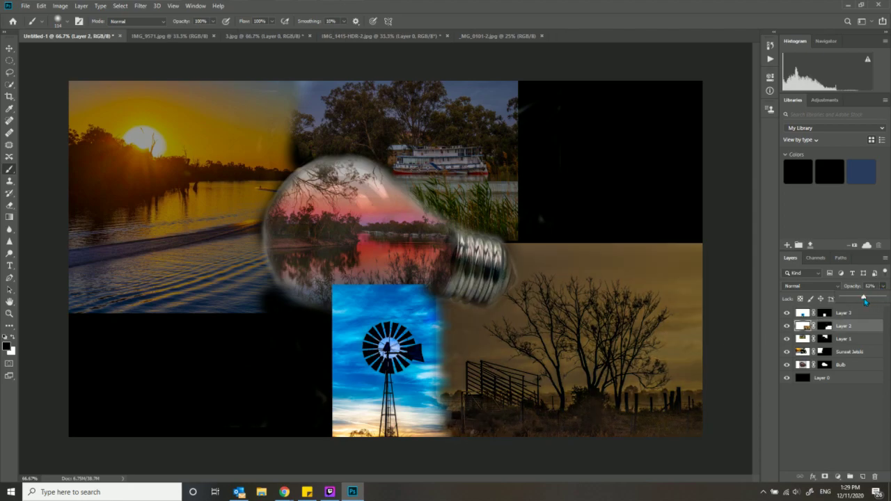
{"action": "left_click_drag", "start_coordinate": [863, 301], "coordinate": [866, 301]}
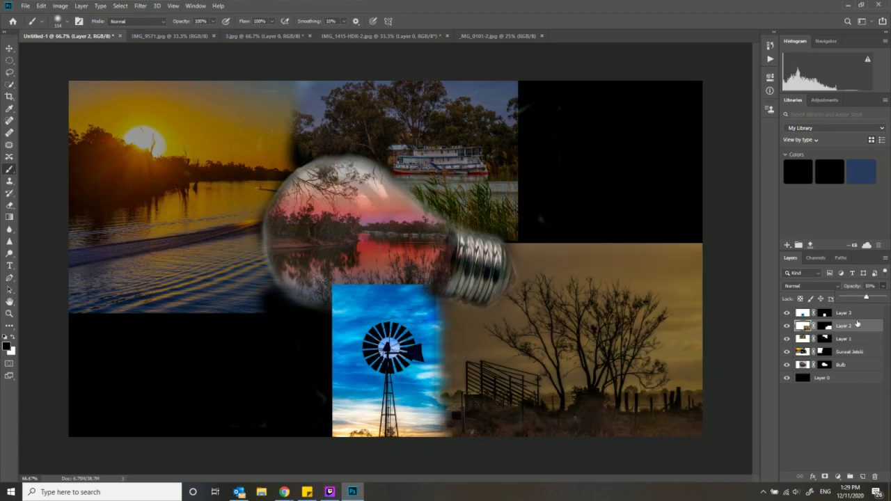
Set the windmill layer to 80% opacity and soften its right edge into the trees
{"action": "left_click", "coordinate": [852, 313]}
{"action": "left_click", "coordinate": [884, 287]}
{"action": "left_click_drag", "start_coordinate": [880, 297], "coordinate": [876, 300]}
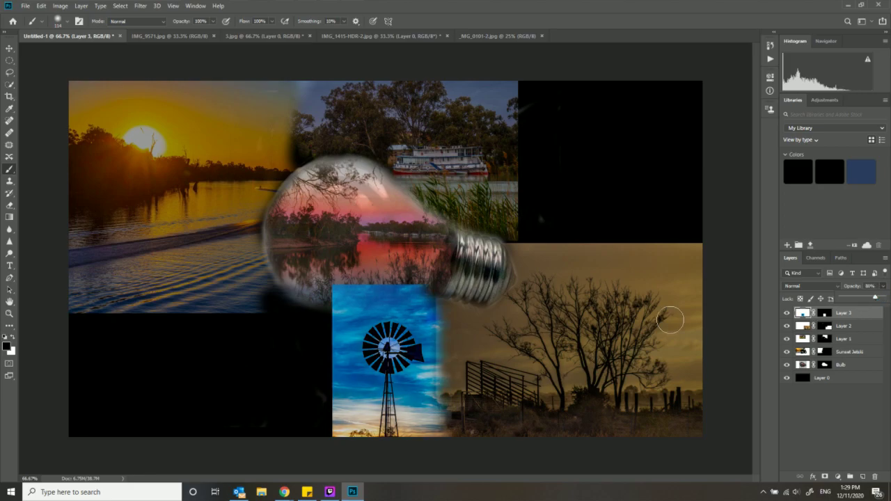
{"action": "left_click", "coordinate": [453, 418]}
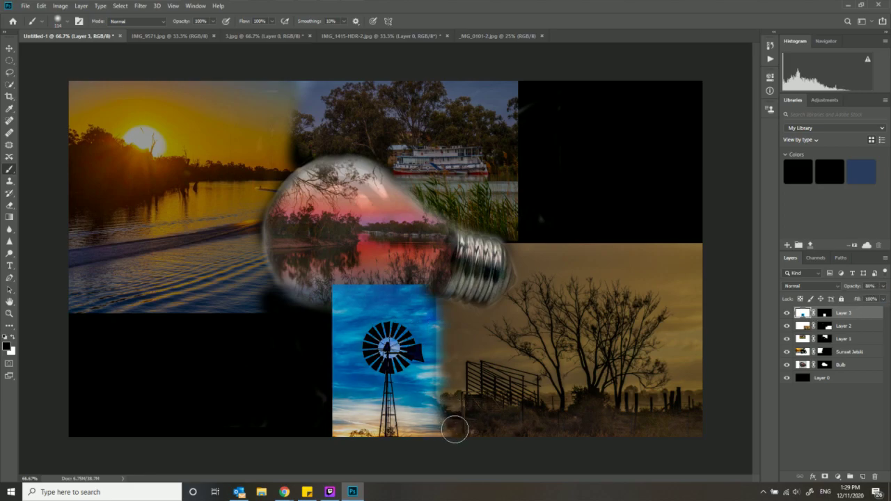
{"action": "mouse_move", "coordinate": [440, 319]}
{"action": "left_mouse_down"}
{"action": "mouse_move", "coordinate": [439, 376]}
{"action": "mouse_move", "coordinate": [459, 396]}
{"action": "left_mouse_up"}
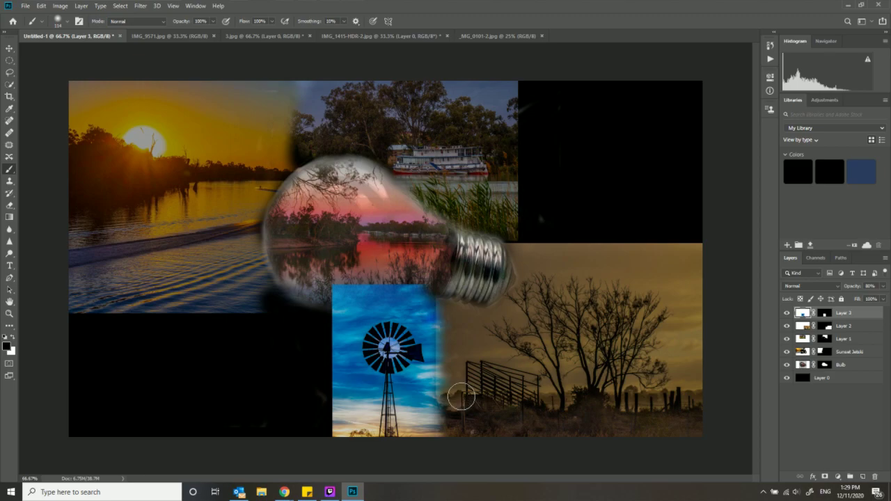
{"action": "left_click", "coordinate": [9, 49]}
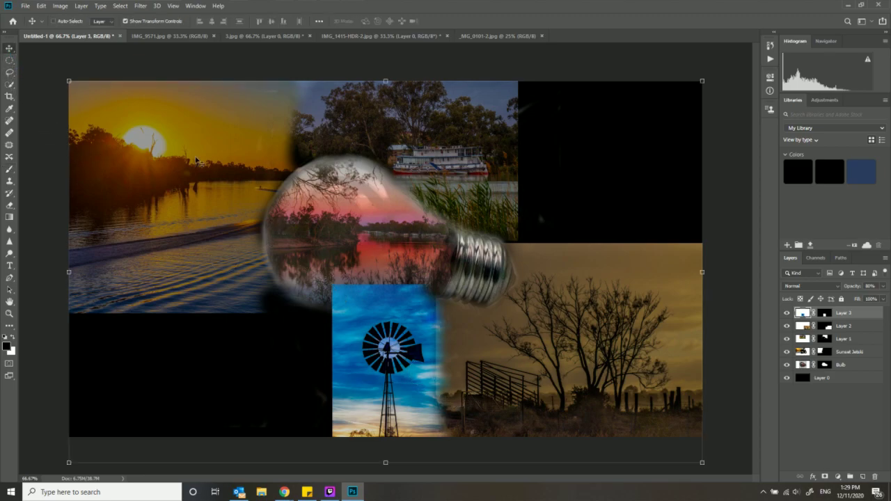
Rescale the windmill photo to about 93% and shift it right beneath the bulb's base
{"action": "left_click_drag", "start_coordinate": [72, 84], "coordinate": [25, 53]}
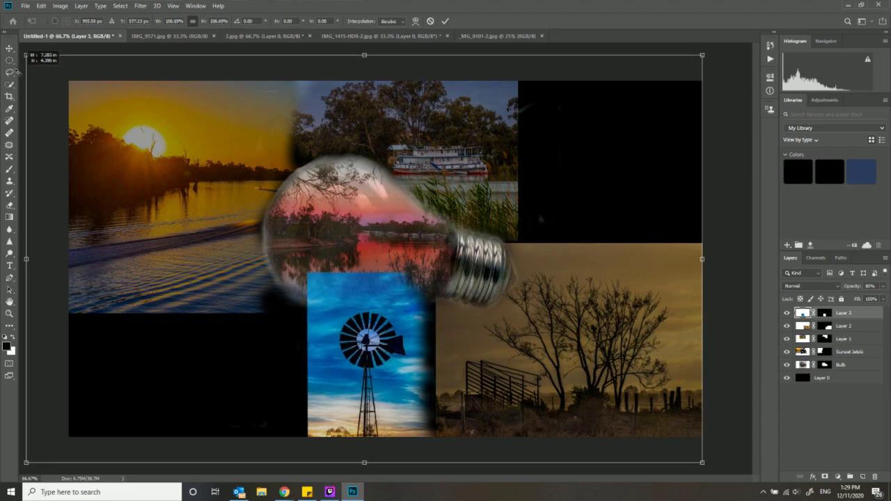
{"action": "left_click_drag", "start_coordinate": [387, 313], "coordinate": [412, 338]}
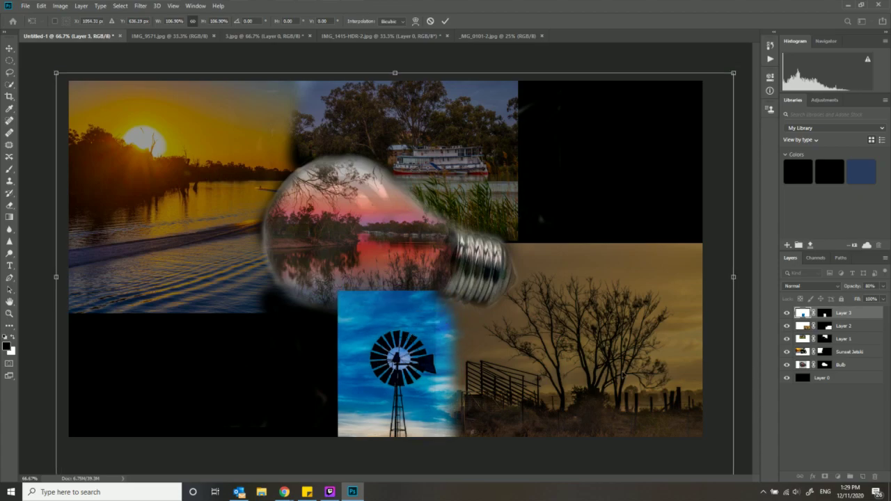
{"action": "left_click_drag", "start_coordinate": [450, 287], "coordinate": [455, 245]}
{"action": "left_click_drag", "start_coordinate": [730, 433], "coordinate": [656, 390]}
{"action": "left_click_drag", "start_coordinate": [330, 341], "coordinate": [376, 379]}
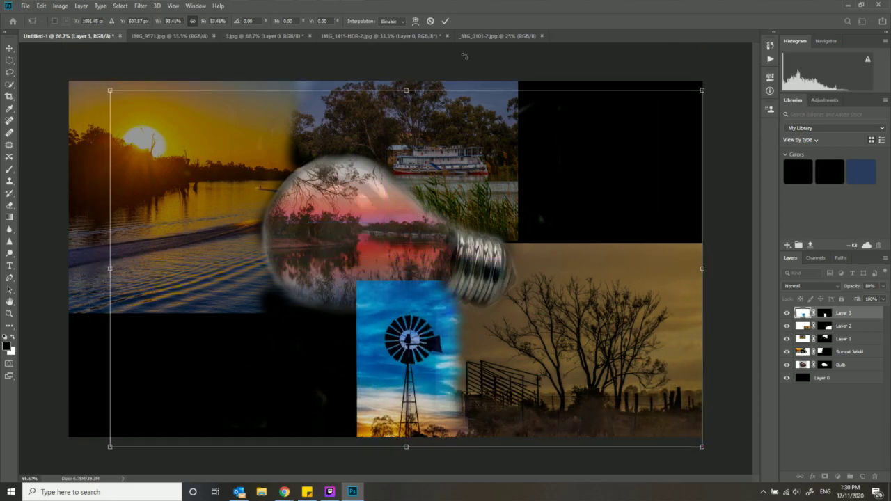
{"action": "left_click", "coordinate": [446, 21]}
{"action": "left_click", "coordinate": [824, 314]}
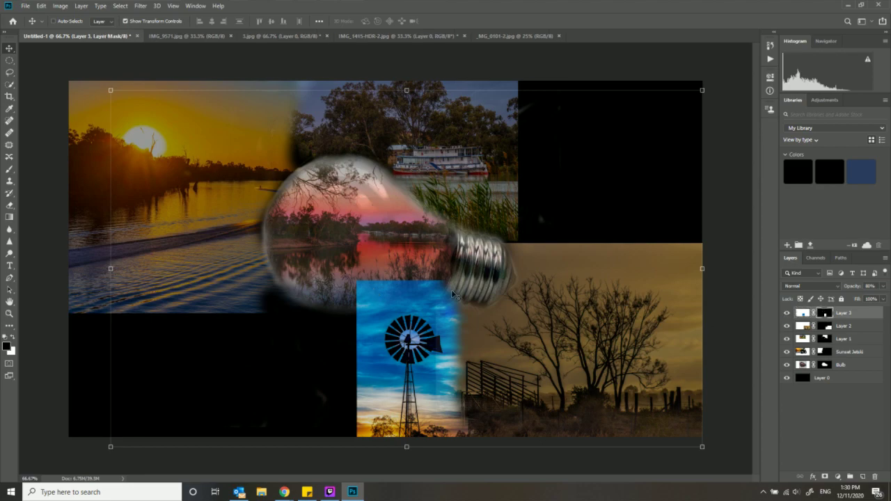
{"action": "left_click", "coordinate": [12, 172]}
Mask out the windmill photo's top strip on Layer 3, undoing the stray left-edge strokes
{"action": "mouse_move", "coordinate": [400, 284]}
{"action": "left_mouse_down"}
{"action": "mouse_move", "coordinate": [450, 289]}
{"action": "mouse_move", "coordinate": [352, 288]}
{"action": "left_mouse_up"}
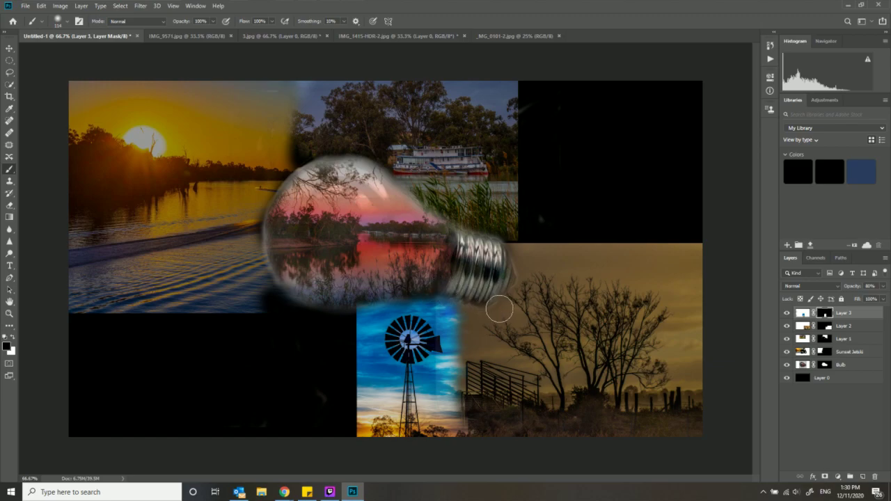
{"action": "mouse_move", "coordinate": [355, 347]}
{"action": "left_mouse_down"}
{"action": "mouse_move", "coordinate": [358, 430]}
{"action": "mouse_move", "coordinate": [344, 329]}
{"action": "mouse_move", "coordinate": [350, 310]}
{"action": "mouse_move", "coordinate": [359, 318]}
{"action": "left_mouse_up"}
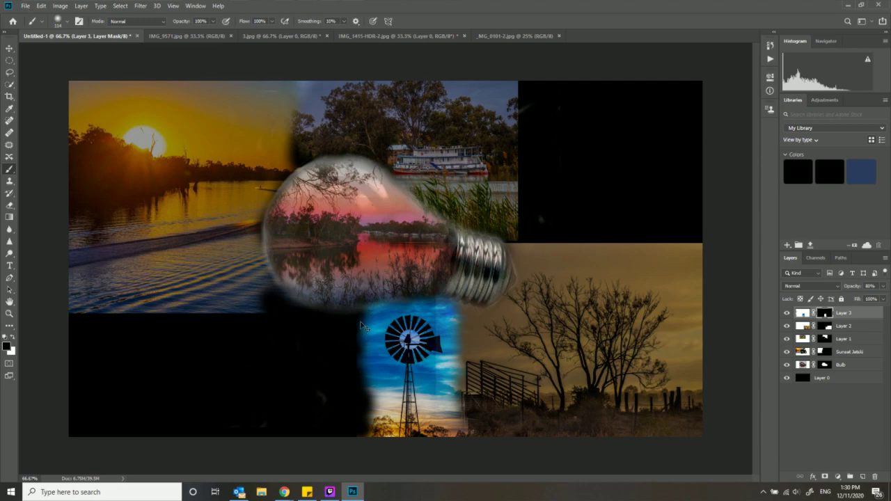
{"action": "key", "text": "ctrl+z"}
{"action": "key", "text": "ctrl+z"}
{"action": "key", "text": "ctrl+z"}
{"action": "key", "text": "ctrl+z"}
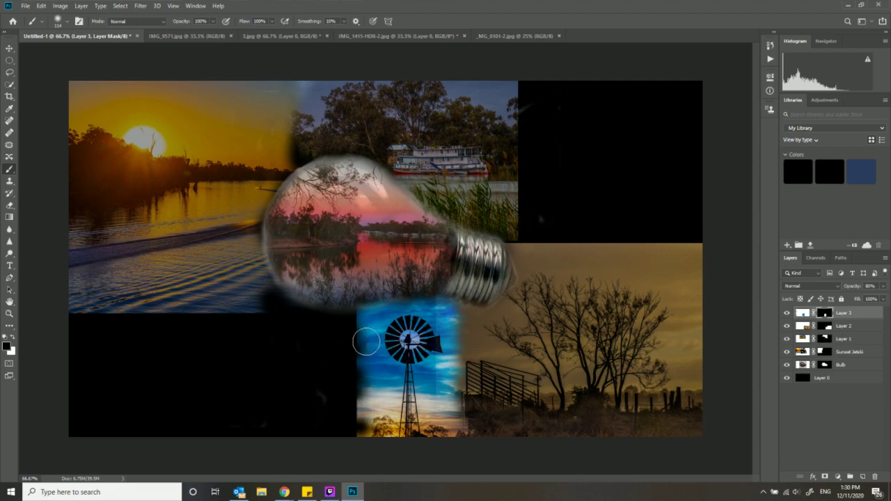
{"action": "key", "text": "ctrl+z"}
{"action": "key", "text": "ctrl+z"}
{"action": "key", "text": "ctrl+z"}
{"action": "key", "text": "ctrl+z"}
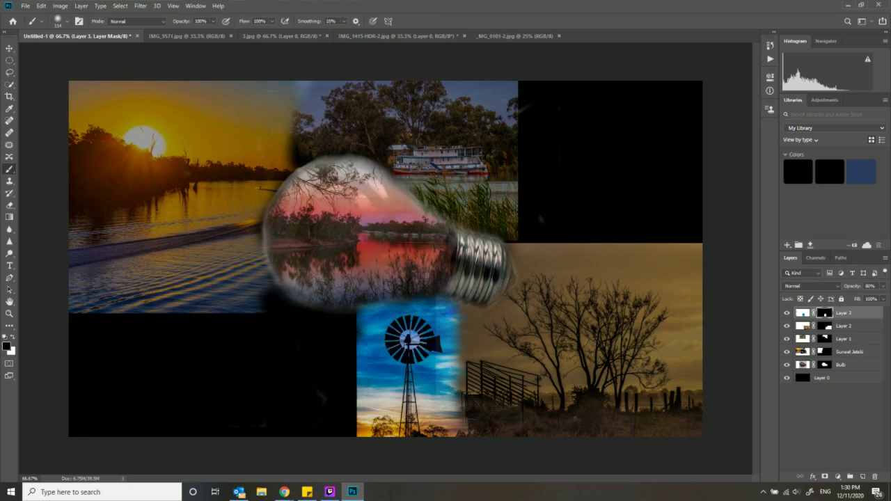
Cycle through the open source photos to reach the grapes photo _MG_0101-2.jpg
{"action": "left_click", "coordinate": [186, 38]}
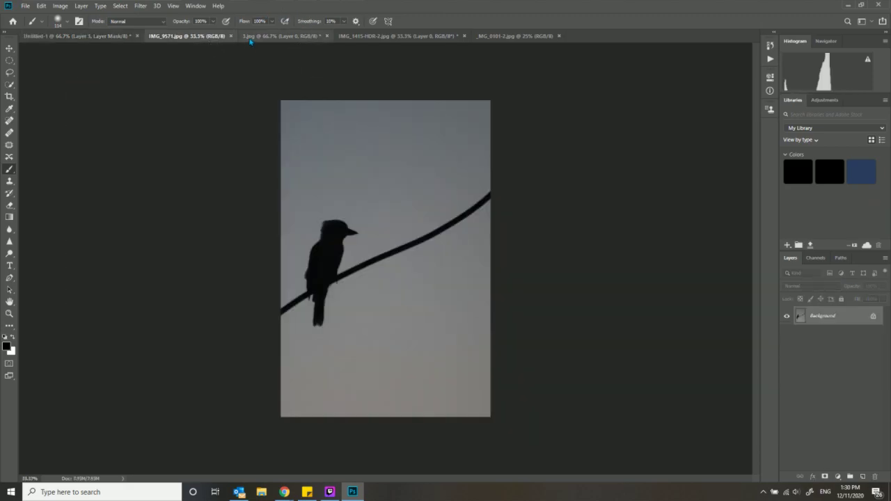
{"action": "left_click", "coordinate": [251, 37]}
{"action": "left_click", "coordinate": [186, 36]}
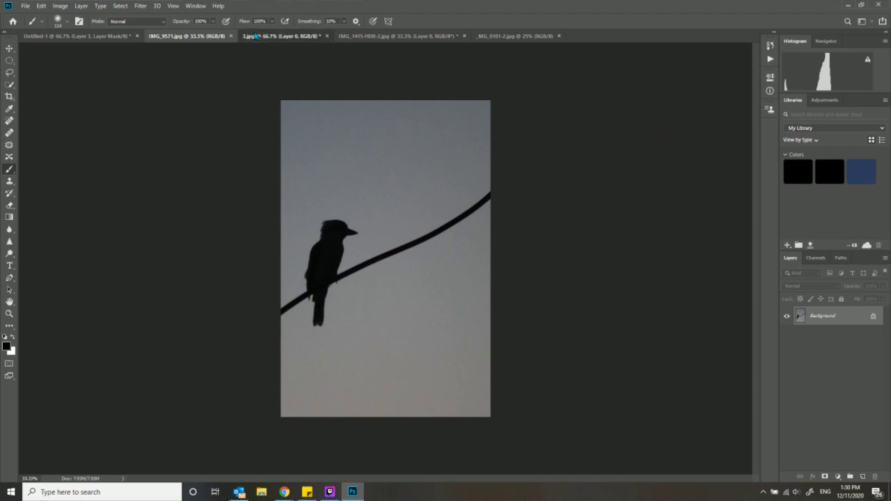
{"action": "left_click", "coordinate": [251, 36]}
{"action": "left_click", "coordinate": [354, 36]}
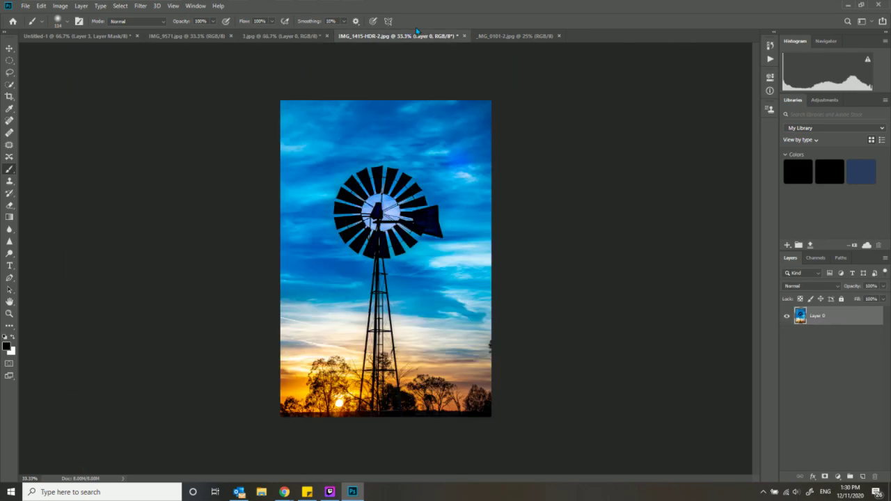
{"action": "left_click", "coordinate": [499, 36]}
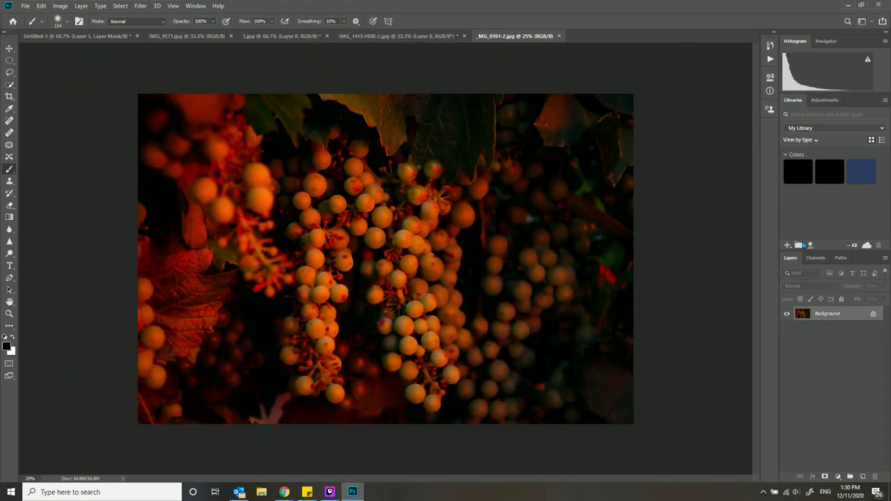
Convert the grapes photo's Background to Layer 0 and paste it into Untitled-1
{"action": "double_click", "coordinate": [855, 316]}
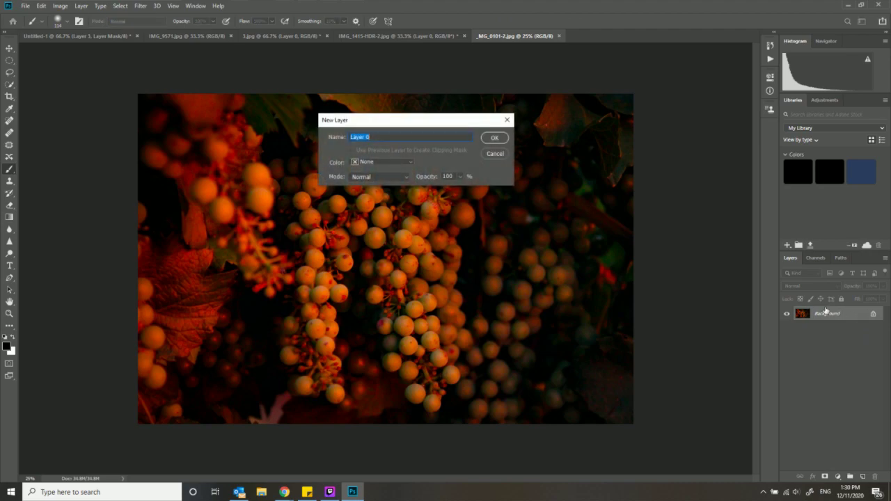
{"action": "left_click", "coordinate": [495, 138]}
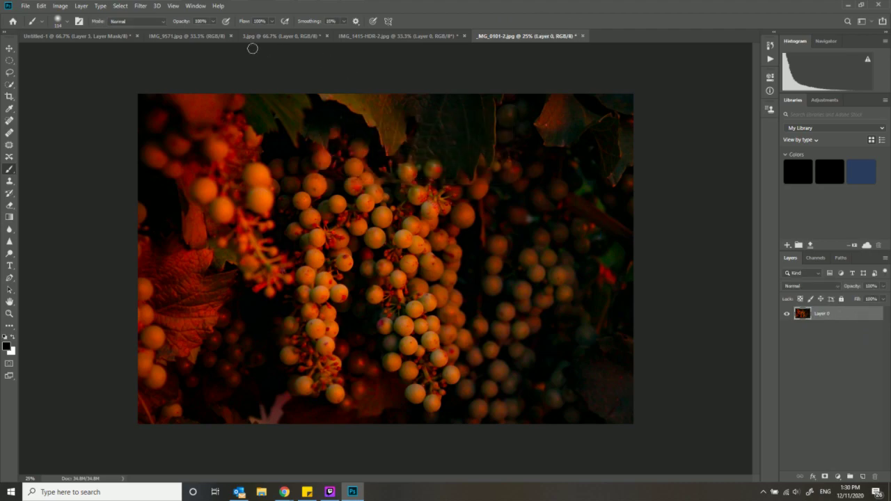
{"action": "left_click", "coordinate": [187, 36]}
{"action": "left_click", "coordinate": [76, 35]}
{"action": "key", "text": "ctrl+v"}
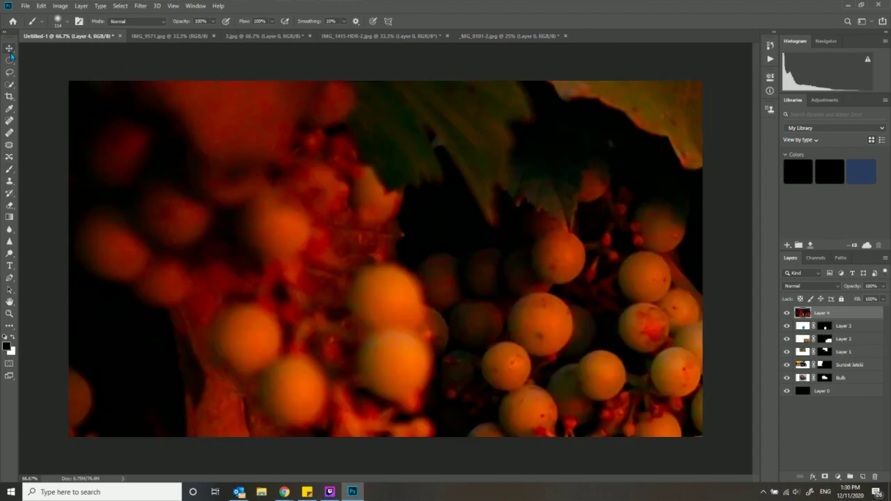
Scale the pasted grapes photo down to about 35% and move it up and left
{"action": "left_click", "coordinate": [9, 50]}
{"action": "left_click_drag", "start_coordinate": [70, 81], "coordinate": [415, 332]}
{"action": "left_click_drag", "start_coordinate": [464, 355], "coordinate": [153, 122]}
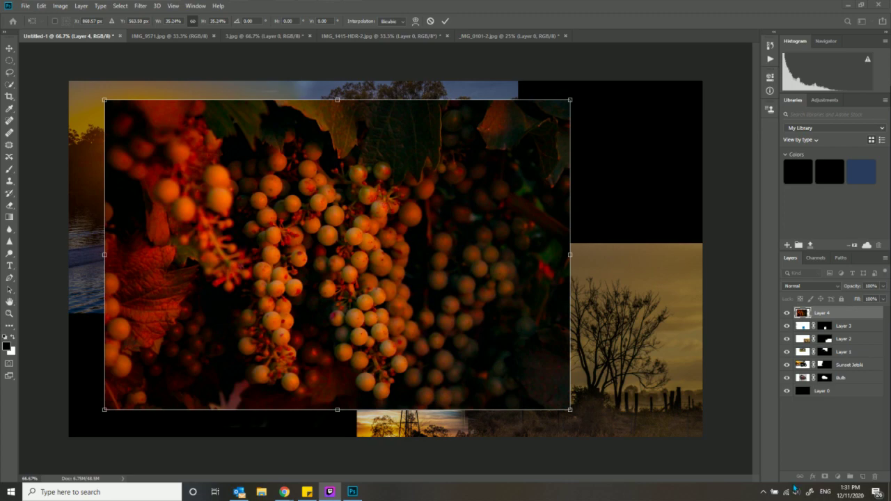
Fit the grapes layer at about 23% into the lower-left quarter, commit, and add a Reveal All mask
{"action": "left_click_drag", "start_coordinate": [572, 103], "coordinate": [362, 243]}
{"action": "left_click_drag", "start_coordinate": [357, 297], "coordinate": [316, 330]}
{"action": "left_click_drag", "start_coordinate": [323, 278], "coordinate": [363, 278]}
{"action": "left_click_drag", "start_coordinate": [294, 352], "coordinate": [294, 332]}
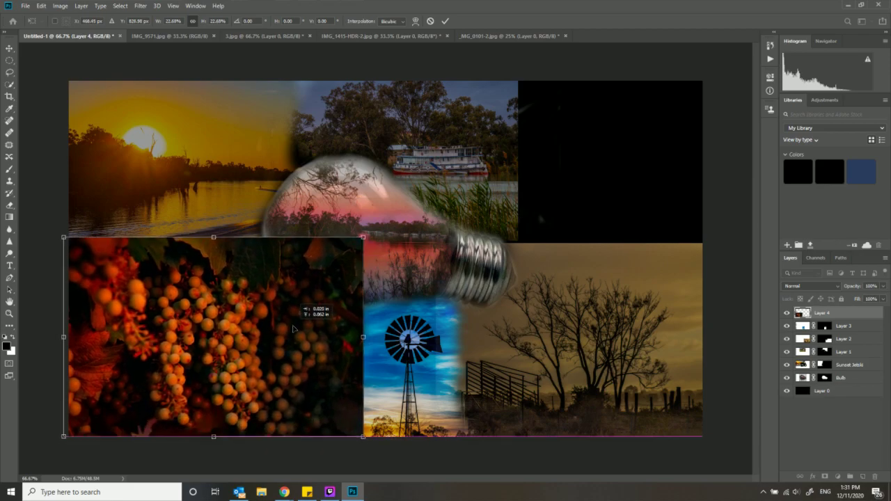
{"action": "mouse_move", "coordinate": [361, 239]}
{"action": "left_mouse_down"}
{"action": "mouse_move", "coordinate": [373, 231]}
{"action": "mouse_move", "coordinate": [365, 238]}
{"action": "left_mouse_up"}
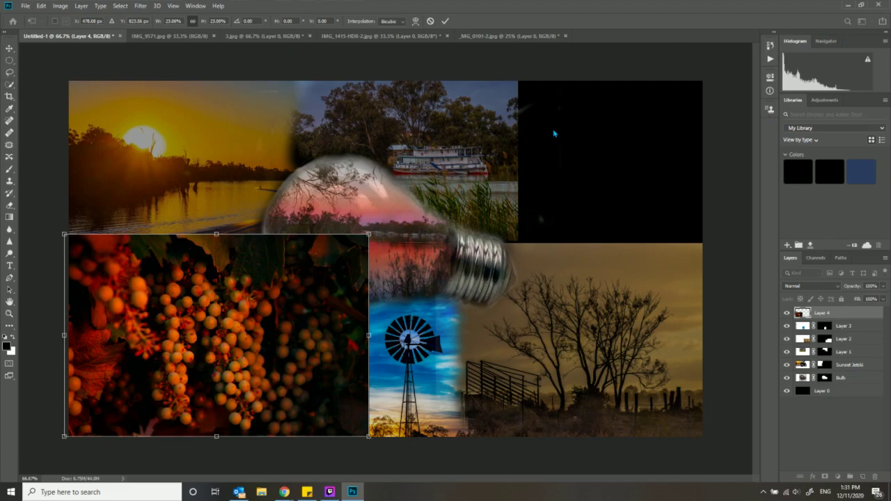
{"action": "left_click", "coordinate": [451, 23]}
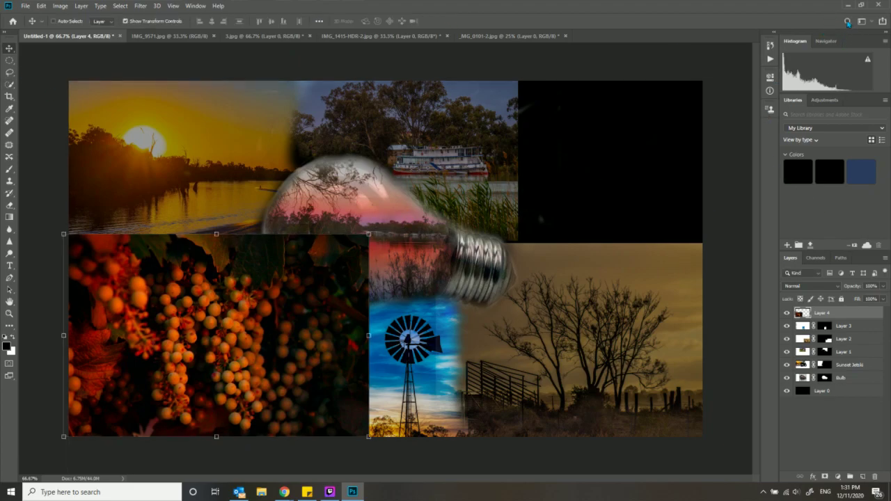
{"action": "left_click", "coordinate": [847, 21]}
{"action": "left_click", "coordinate": [409, 117]}
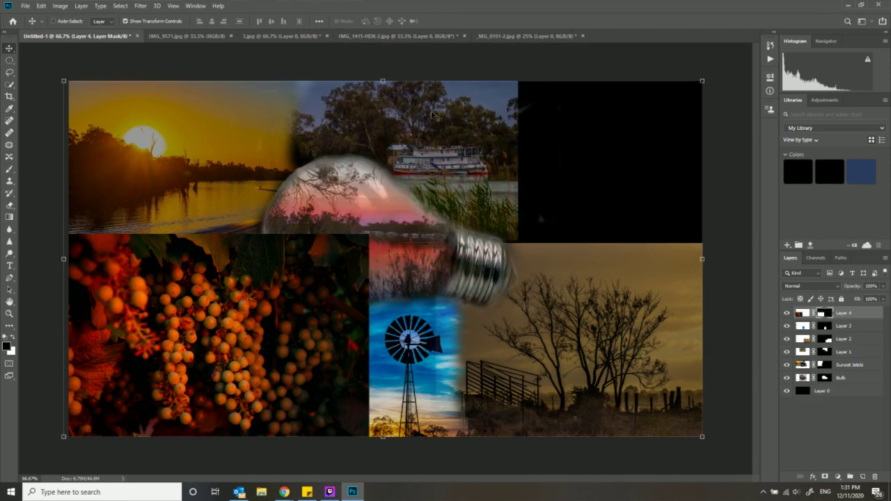
Brush the grapes' top edge into the sunset on the mask, then undo the stray strokes
{"action": "left_click", "coordinate": [10, 170]}
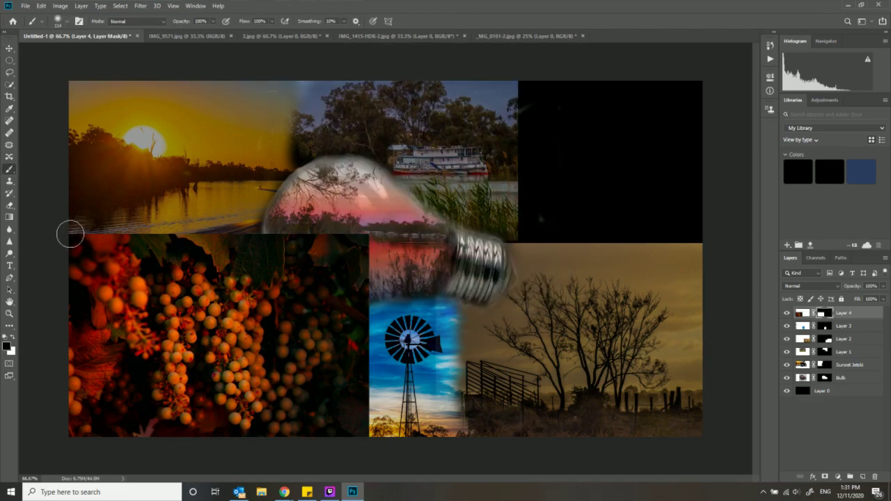
{"action": "mouse_move", "coordinate": [75, 248]}
{"action": "left_mouse_down"}
{"action": "mouse_move", "coordinate": [76, 273]}
{"action": "mouse_move", "coordinate": [85, 239]}
{"action": "mouse_move", "coordinate": [111, 251]}
{"action": "mouse_move", "coordinate": [116, 239]}
{"action": "mouse_move", "coordinate": [334, 245]}
{"action": "mouse_move", "coordinate": [362, 252]}
{"action": "mouse_move", "coordinate": [362, 294]}
{"action": "mouse_move", "coordinate": [366, 232]}
{"action": "mouse_move", "coordinate": [325, 244]}
{"action": "mouse_move", "coordinate": [276, 239]}
{"action": "mouse_move", "coordinate": [316, 254]}
{"action": "mouse_move", "coordinate": [285, 261]}
{"action": "mouse_move", "coordinate": [332, 267]}
{"action": "mouse_move", "coordinate": [331, 277]}
{"action": "mouse_move", "coordinate": [363, 299]}
{"action": "mouse_move", "coordinate": [353, 304]}
{"action": "mouse_move", "coordinate": [289, 290]}
{"action": "mouse_move", "coordinate": [281, 269]}
{"action": "mouse_move", "coordinate": [295, 268]}
{"action": "mouse_move", "coordinate": [349, 292]}
{"action": "mouse_move", "coordinate": [291, 277]}
{"action": "mouse_move", "coordinate": [332, 292]}
{"action": "mouse_move", "coordinate": [323, 292]}
{"action": "mouse_move", "coordinate": [360, 292]}
{"action": "mouse_move", "coordinate": [304, 293]}
{"action": "mouse_move", "coordinate": [270, 266]}
{"action": "mouse_move", "coordinate": [131, 254]}
{"action": "mouse_move", "coordinate": [98, 264]}
{"action": "mouse_move", "coordinate": [233, 268]}
{"action": "mouse_move", "coordinate": [85, 274]}
{"action": "mouse_move", "coordinate": [82, 298]}
{"action": "mouse_move", "coordinate": [143, 254]}
{"action": "left_mouse_up"}
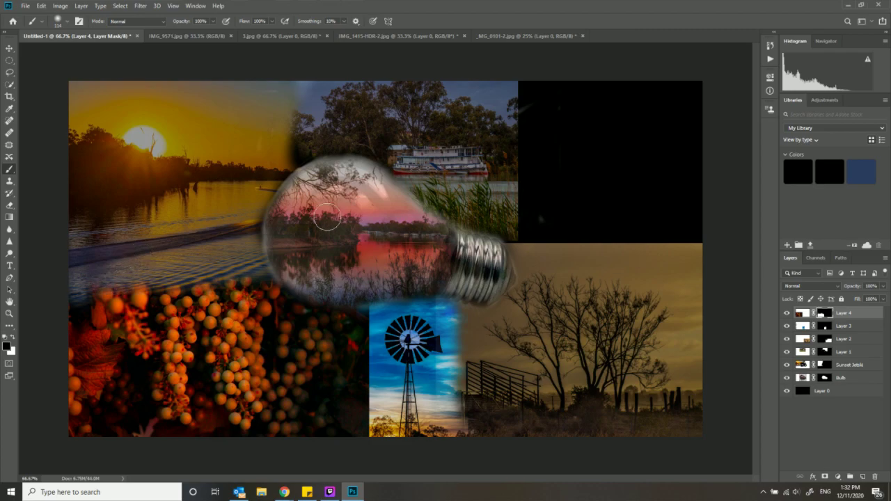
{"action": "left_click", "coordinate": [26, 6]}
{"action": "mouse_move", "coordinate": [42, 5]}
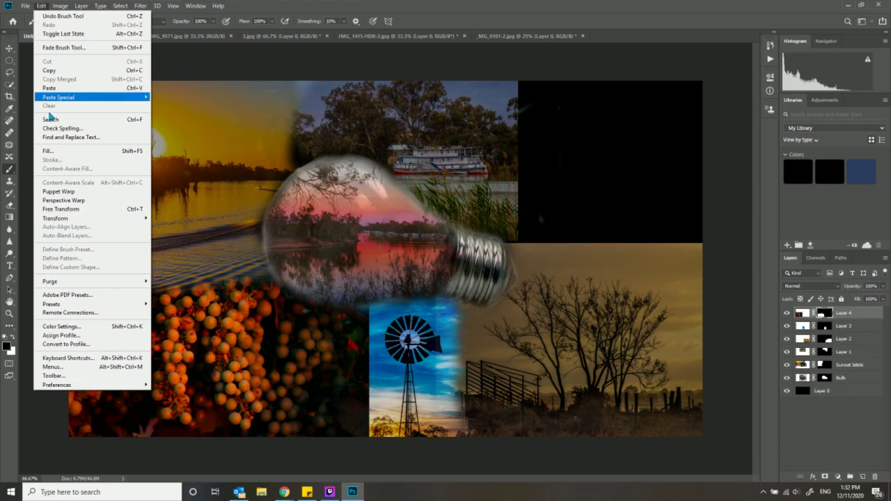
{"action": "left_click", "coordinate": [57, 16]}
{"action": "left_click", "coordinate": [41, 6]}
{"action": "left_click", "coordinate": [49, 16]}
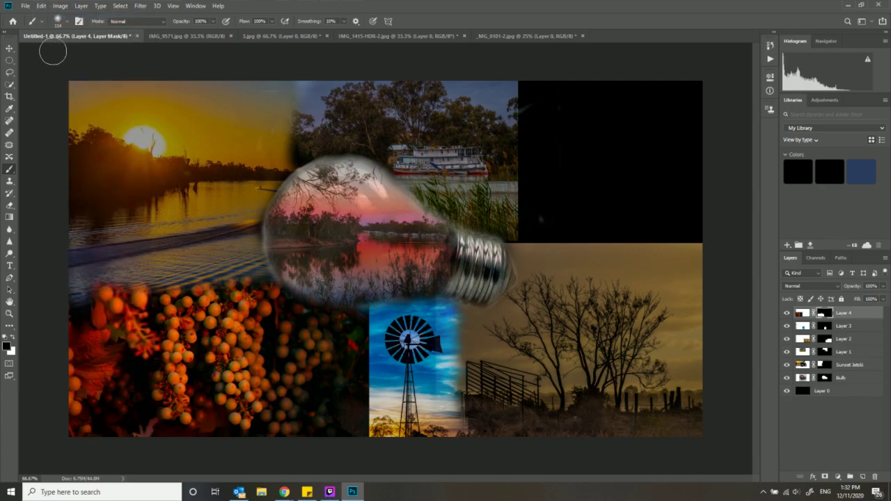
{"action": "left_click", "coordinate": [41, 5]}
{"action": "left_click", "coordinate": [49, 16]}
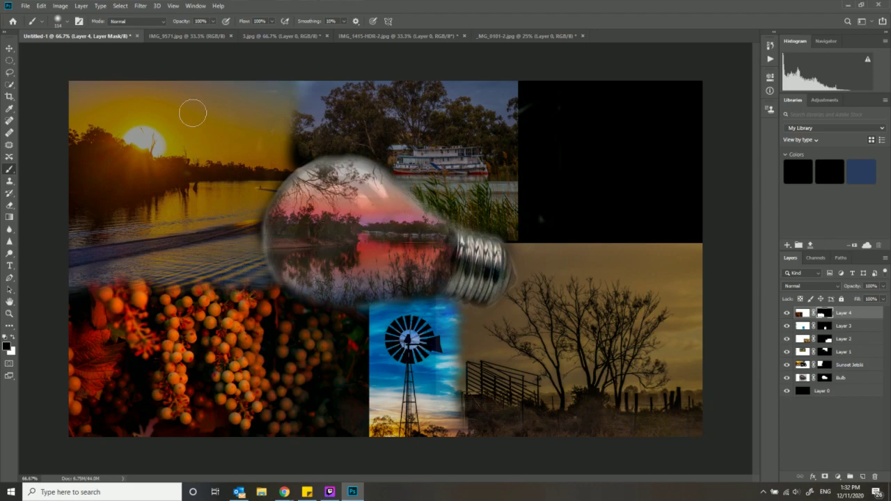
{"action": "left_click", "coordinate": [41, 5]}
{"action": "left_click", "coordinate": [52, 12]}
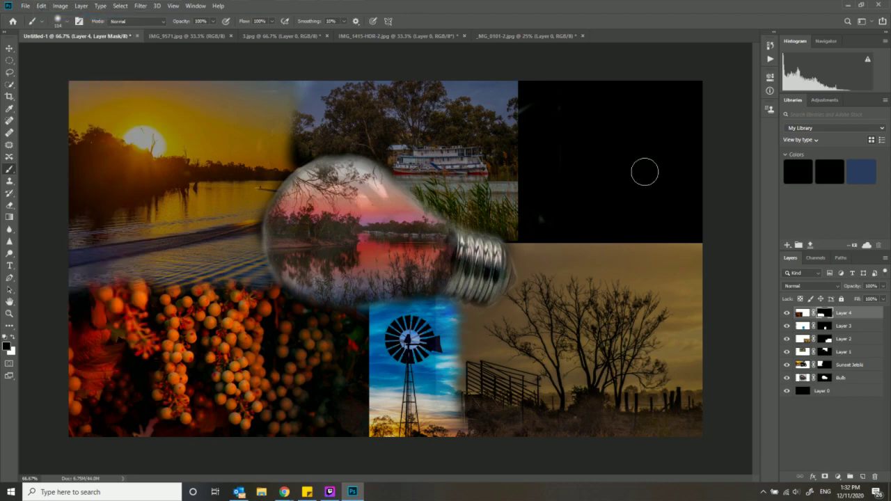
Set Layer 4 opacity to 80% and brush its mask along the windmill photo's left and top edges
{"action": "left_click", "coordinate": [882, 287]}
{"action": "left_click_drag", "start_coordinate": [872, 298], "coordinate": [873, 301]}
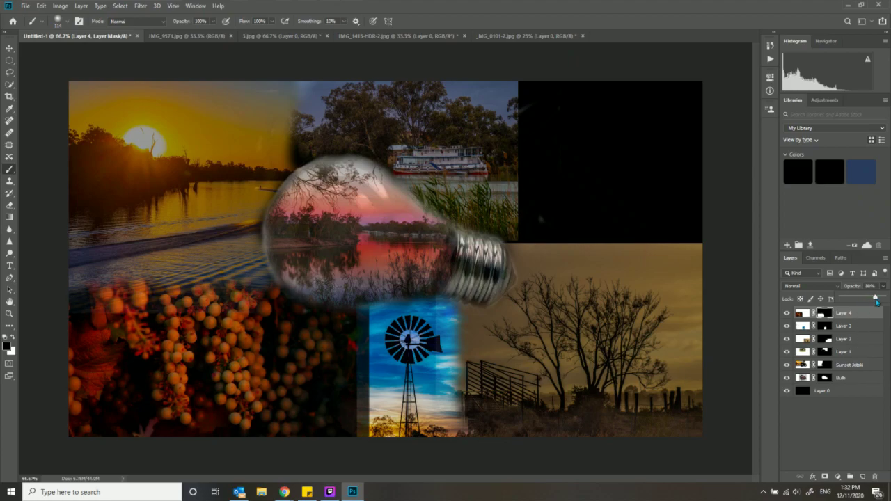
{"action": "mouse_move", "coordinate": [371, 400]}
{"action": "left_mouse_down"}
{"action": "mouse_move", "coordinate": [362, 411]}
{"action": "mouse_move", "coordinate": [364, 313]}
{"action": "mouse_move", "coordinate": [363, 426]}
{"action": "mouse_move", "coordinate": [354, 428]}
{"action": "left_mouse_up"}
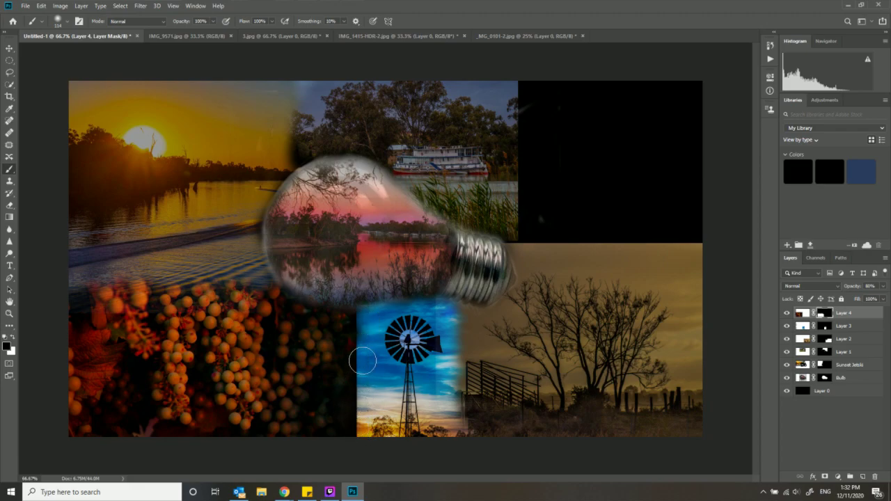
{"action": "mouse_move", "coordinate": [366, 342]}
{"action": "left_mouse_down"}
{"action": "mouse_move", "coordinate": [368, 314]}
{"action": "mouse_move", "coordinate": [414, 307]}
{"action": "mouse_move", "coordinate": [439, 330]}
{"action": "left_mouse_up"}
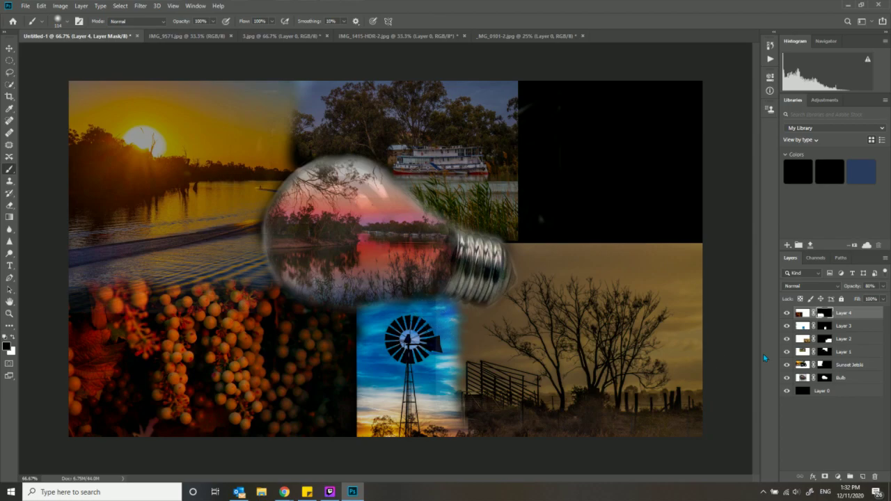
Soften the windmill photo's right edge on Layer 2 with the brush
{"action": "left_click", "coordinate": [806, 352]}
{"action": "left_click", "coordinate": [805, 341]}
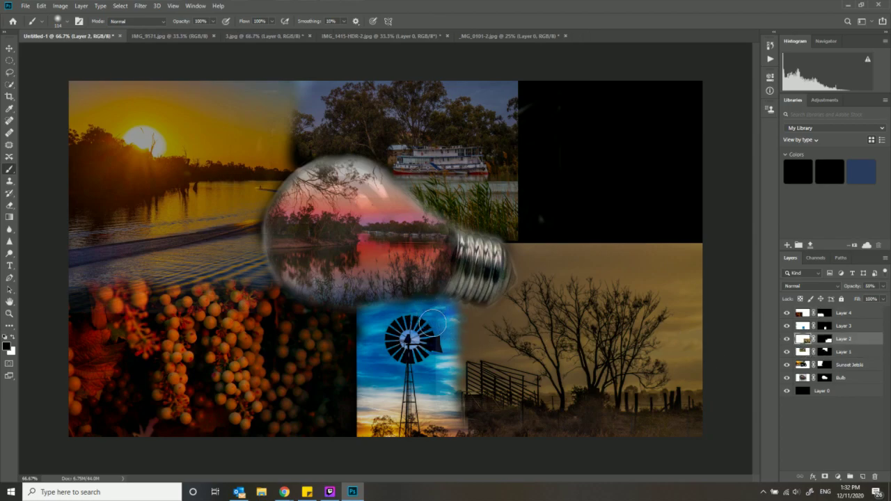
{"action": "mouse_move", "coordinate": [450, 327]}
{"action": "left_mouse_down"}
{"action": "mouse_move", "coordinate": [453, 432]}
{"action": "mouse_move", "coordinate": [459, 386]}
{"action": "mouse_move", "coordinate": [471, 418]}
{"action": "left_mouse_up"}
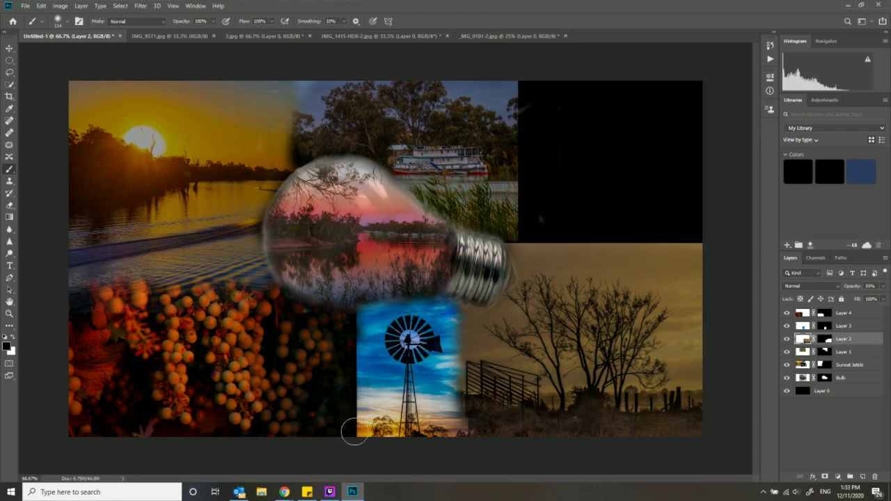
Hide the grapes Layer 4 and undo the stray brush strokes on the bulb
{"action": "left_click", "coordinate": [787, 313]}
{"action": "left_click", "coordinate": [804, 314]}
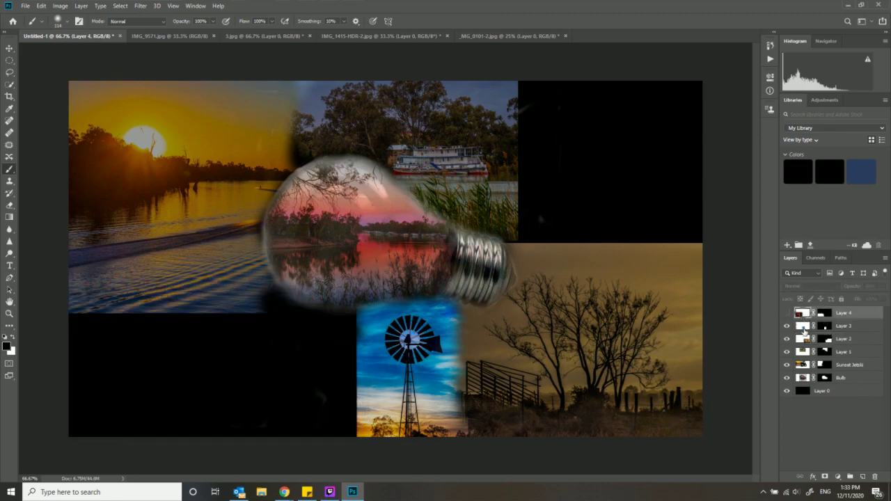
{"action": "left_click", "coordinate": [804, 327]}
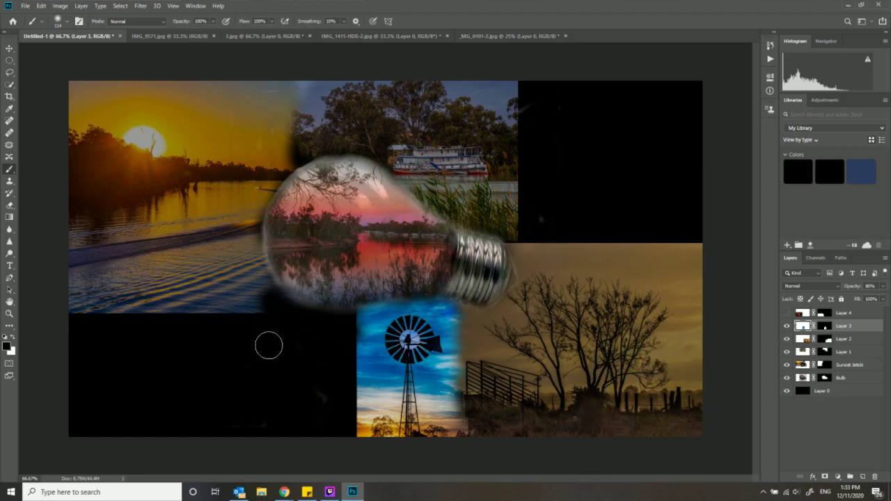
{"action": "left_click", "coordinate": [41, 5]}
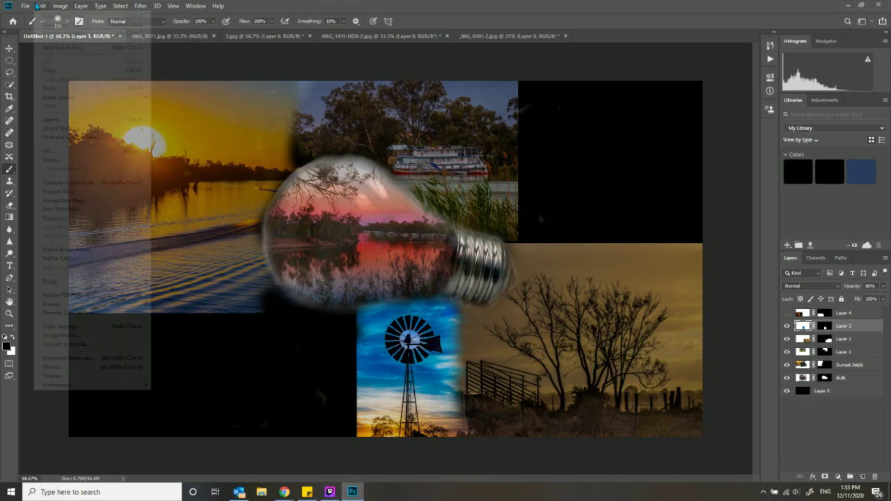
{"action": "left_click", "coordinate": [63, 15]}
{"action": "left_click", "coordinate": [41, 6]}
{"action": "left_click", "coordinate": [44, 16]}
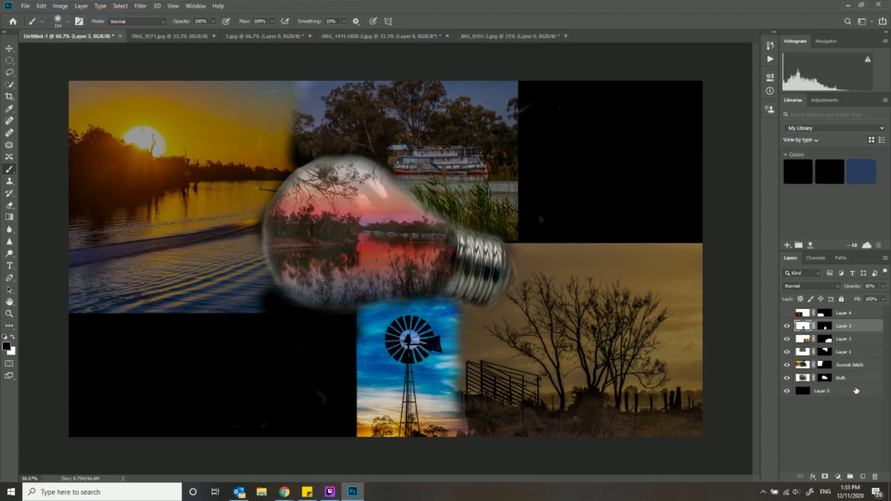
Reselect the hidden Layer 4, dismiss the hidden-layer warnings, and reposition it with the Move tool
{"action": "left_click", "coordinate": [828, 315]}
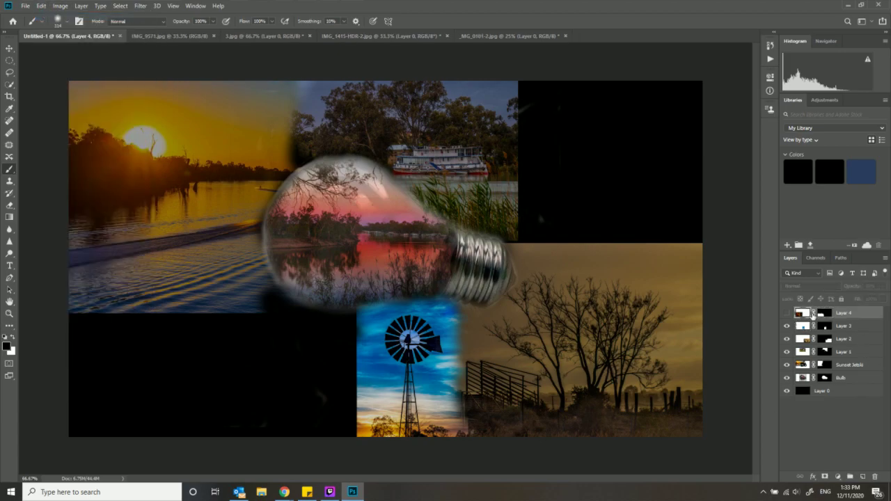
{"action": "left_click", "coordinate": [260, 341]}
{"action": "left_click", "coordinate": [433, 182]}
{"action": "left_click", "coordinate": [431, 188]}
{"action": "left_click", "coordinate": [427, 184]}
{"action": "left_click", "coordinate": [9, 49]}
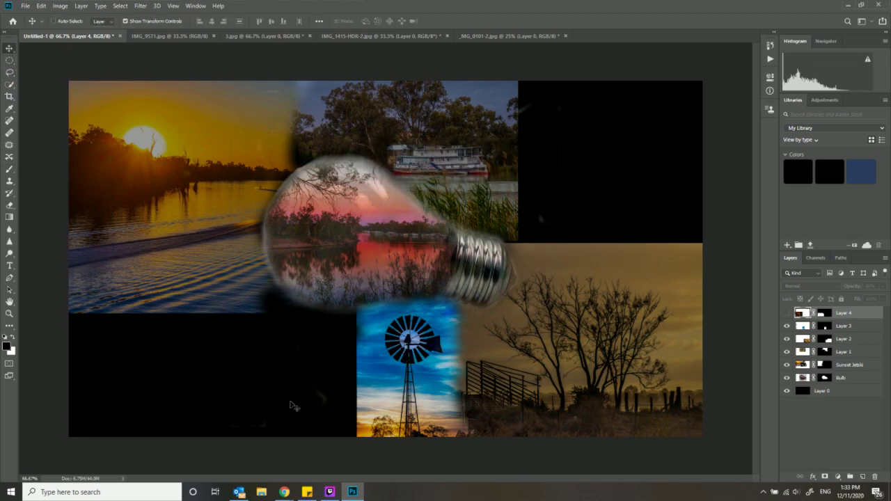
{"action": "left_click_drag", "start_coordinate": [270, 368], "coordinate": [645, 367]}
Paste the grapes photo again as a new Layer 5 covering the canvas
{"action": "key", "text": "ctrl"}
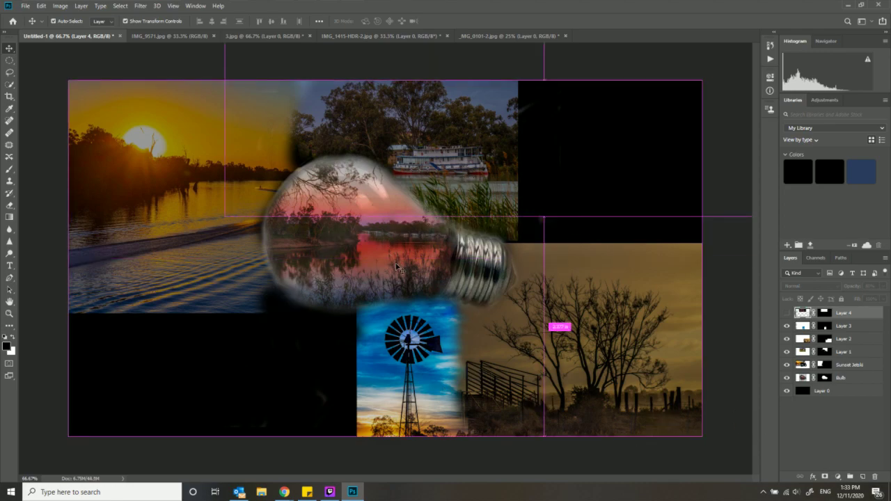
{"action": "key", "text": "ctrl"}
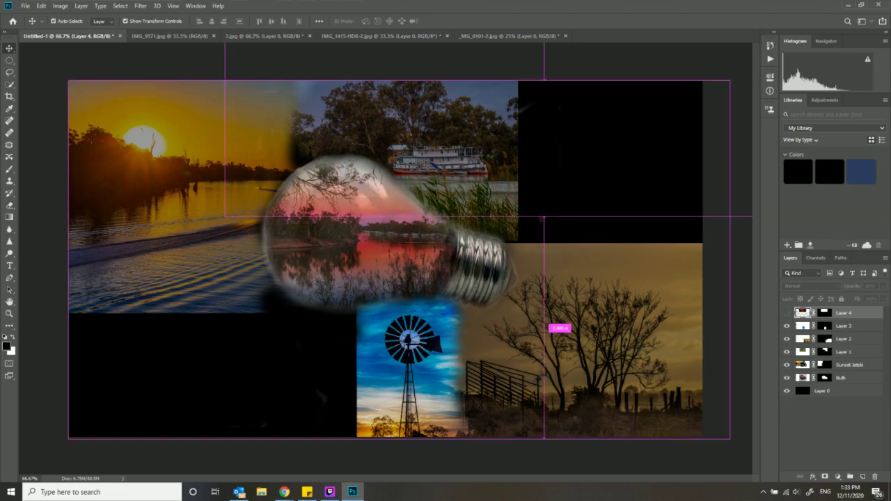
{"action": "key", "text": "ctrl+v"}
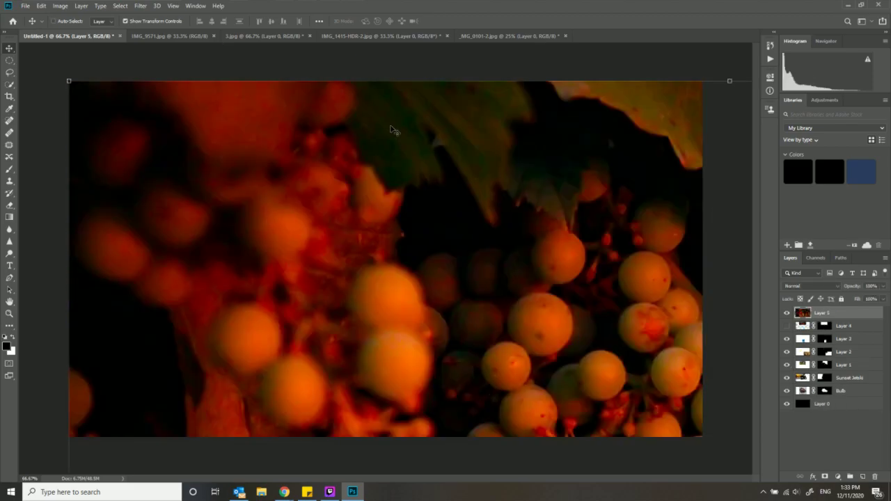
Try shrinking the pasted Layer 5, cancel the transform, and delete Layer 5
{"action": "left_click_drag", "start_coordinate": [67, 81], "coordinate": [560, 440]}
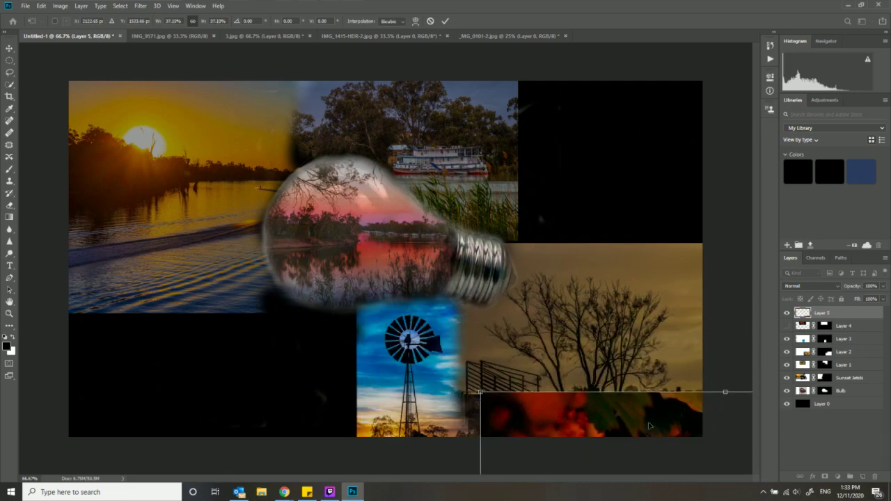
{"action": "left_click_drag", "start_coordinate": [648, 424], "coordinate": [450, 142]}
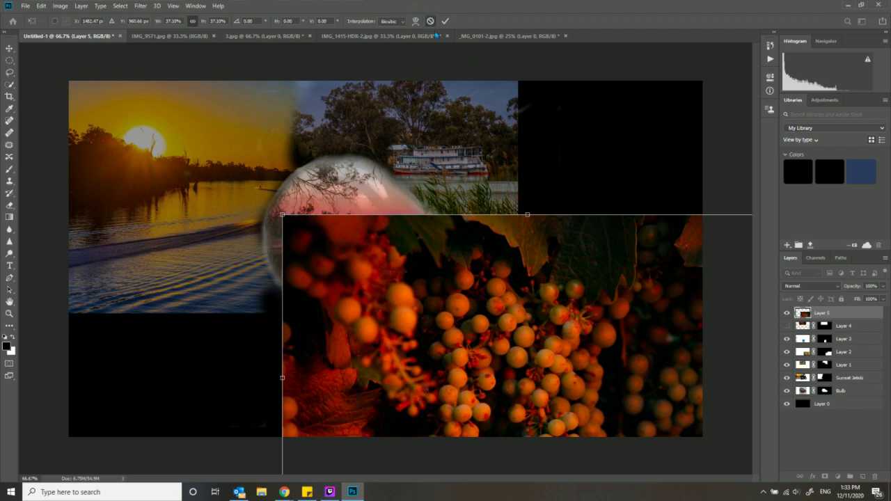
{"action": "key", "text": "Escape"}
{"action": "key", "text": "Delete"}
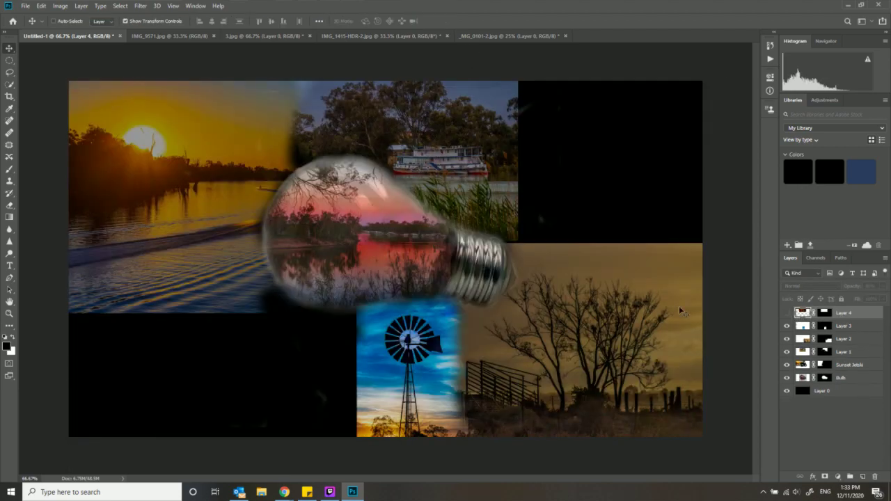
Show the grapes Layer 4 again and move it to the collage's lower-left
{"action": "left_click", "coordinate": [787, 314]}
{"action": "left_click_drag", "start_coordinate": [418, 179], "coordinate": [270, 377]}
{"action": "key", "text": "ctrl+h"}
{"action": "key", "text": "ctrl+h"}
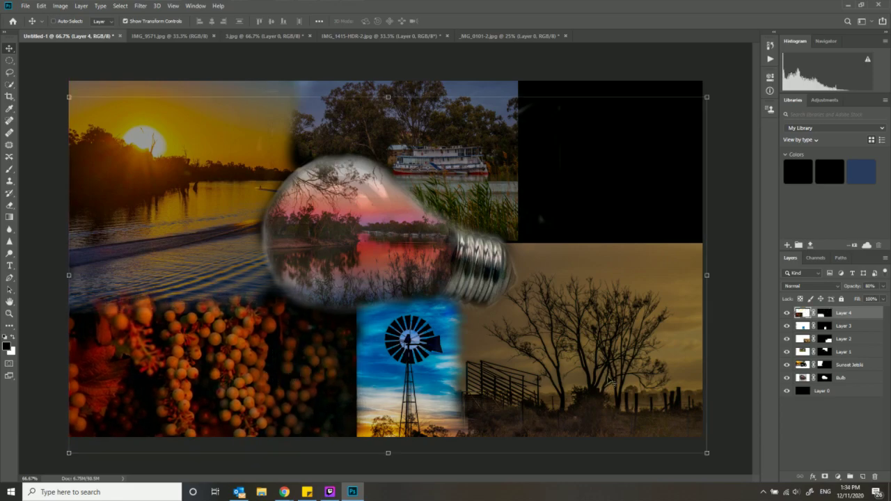
Enlarge the grapes Layer 4 to about 104%, nudge it slightly right, and commit
{"action": "left_click", "coordinate": [9, 170]}
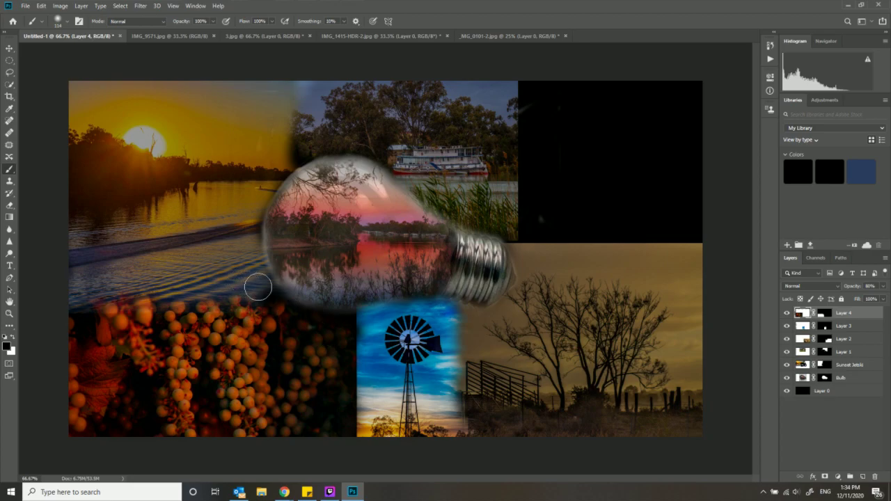
{"action": "left_click", "coordinate": [9, 48]}
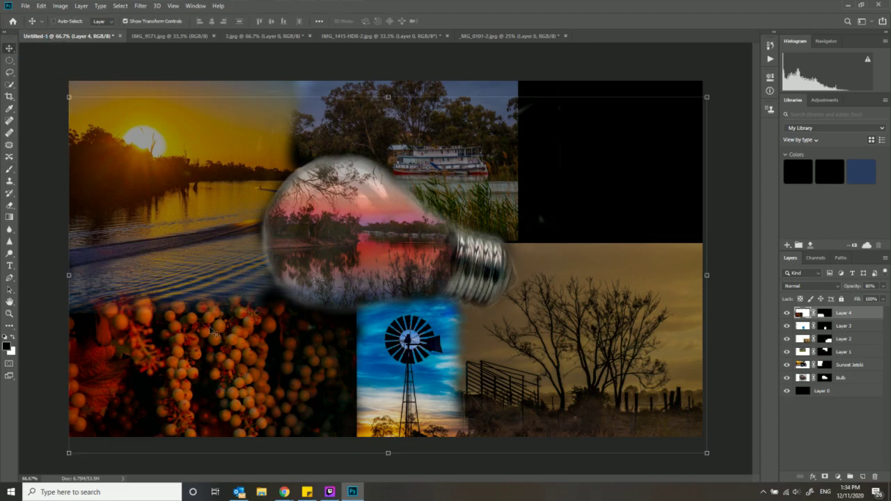
{"action": "left_click_drag", "start_coordinate": [236, 327], "coordinate": [247, 328]}
{"action": "left_click_drag", "start_coordinate": [73, 449], "coordinate": [66, 452]}
{"action": "left_click_drag", "start_coordinate": [199, 394], "coordinate": [208, 390]}
{"action": "left_click_drag", "start_coordinate": [79, 450], "coordinate": [65, 458]}
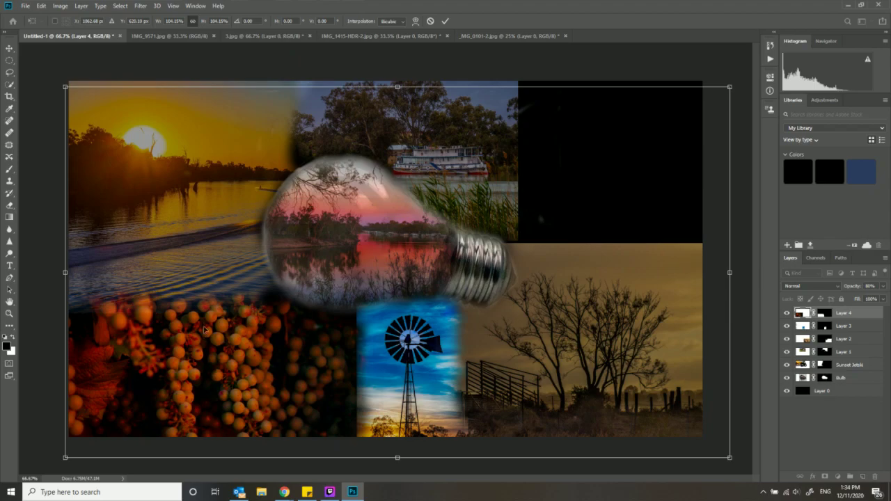
{"action": "key", "text": "b"}
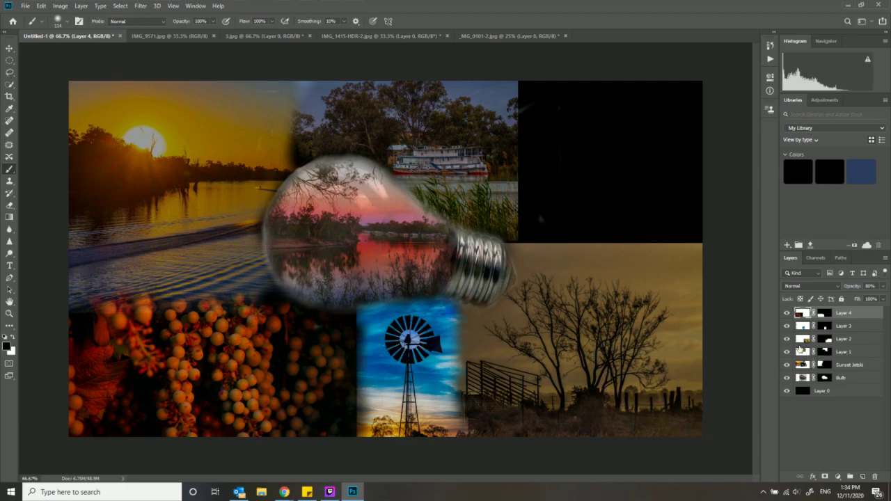
Apply Layer 4's layer mask permanently via the layer mask search
{"action": "left_click", "coordinate": [799, 330]}
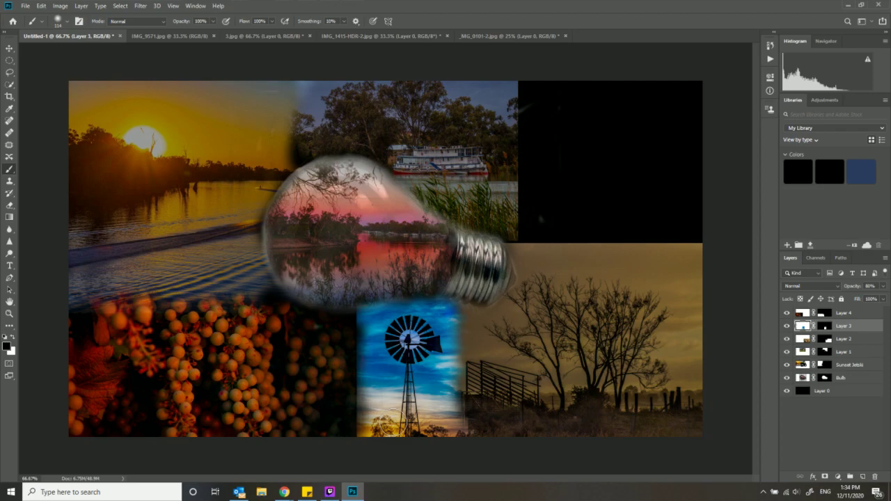
{"action": "left_click", "coordinate": [804, 314]}
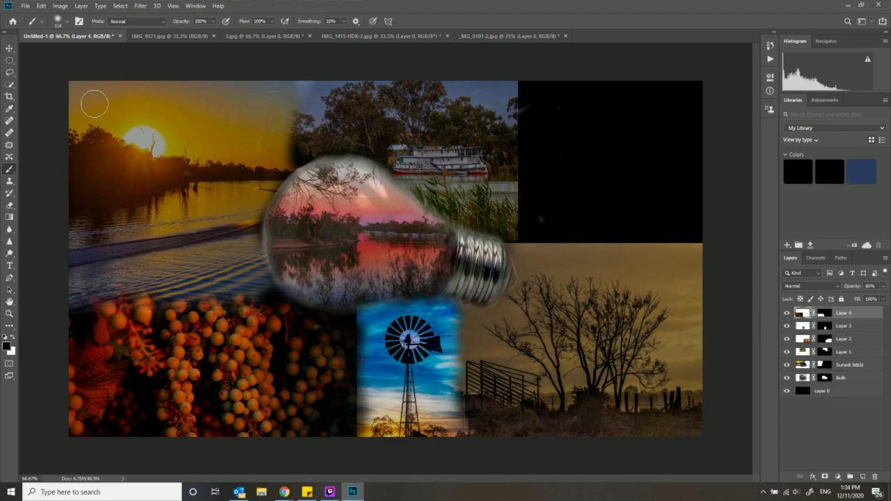
{"action": "left_click", "coordinate": [847, 21]}
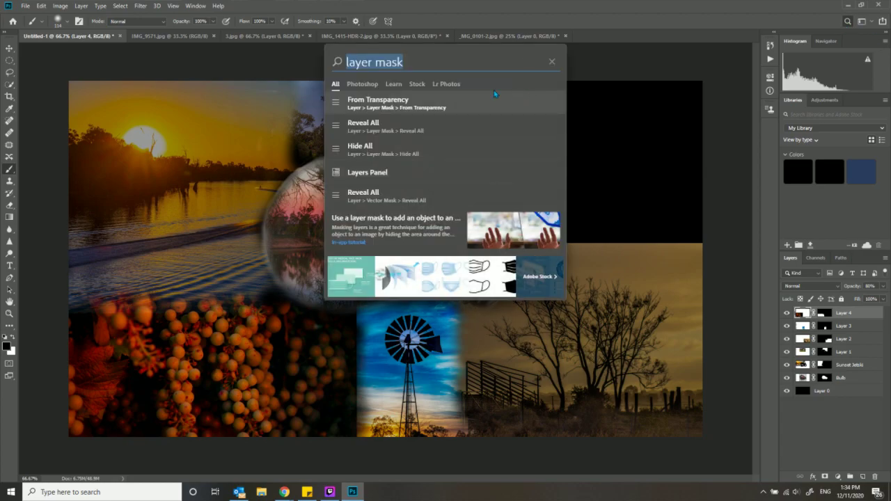
{"action": "left_click", "coordinate": [399, 95]}
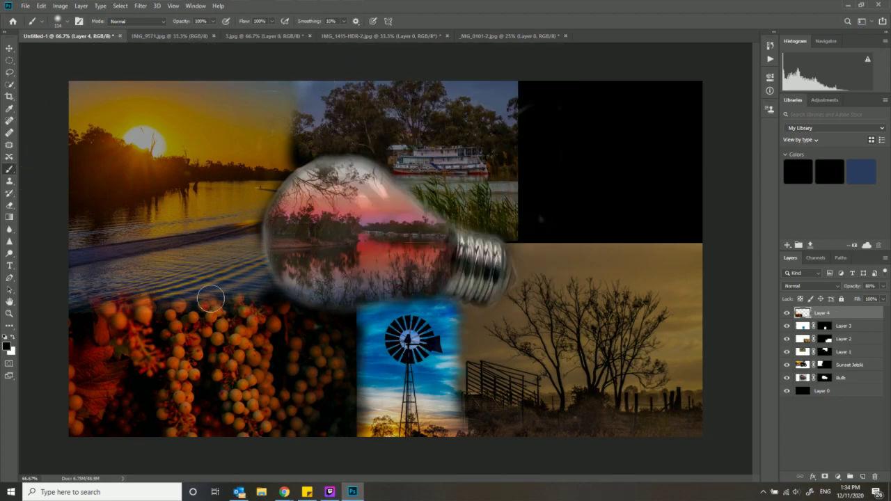
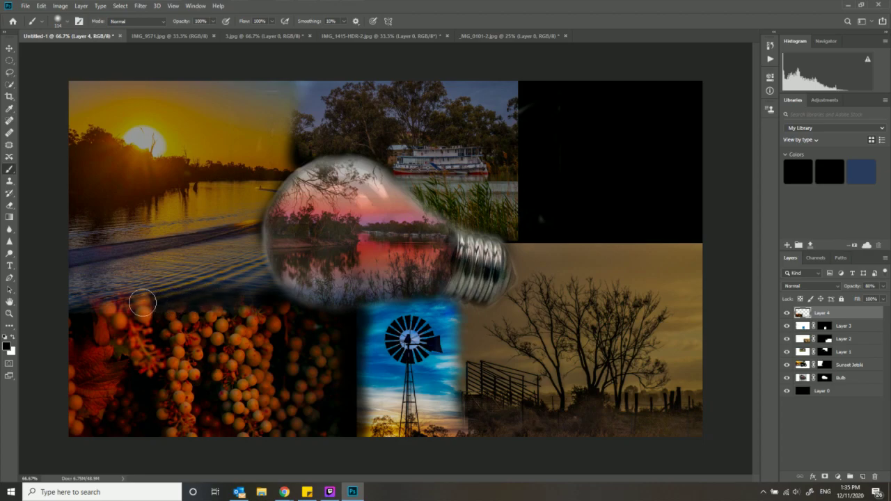
Undo the brush strokes at the grapes' edge, then delete and restore Layer 4
{"action": "left_click_drag", "start_coordinate": [126, 298], "coordinate": [89, 301]}
{"action": "key", "text": "ctrl+z"}
{"action": "key", "text": "ctrl+z"}
{"action": "key", "text": "ctrl+z"}
{"action": "key", "text": "ctrl+z"}
{"action": "key", "text": "ctrl+z"}
{"action": "key", "text": "ctrl+z"}
{"action": "key", "text": "z"}
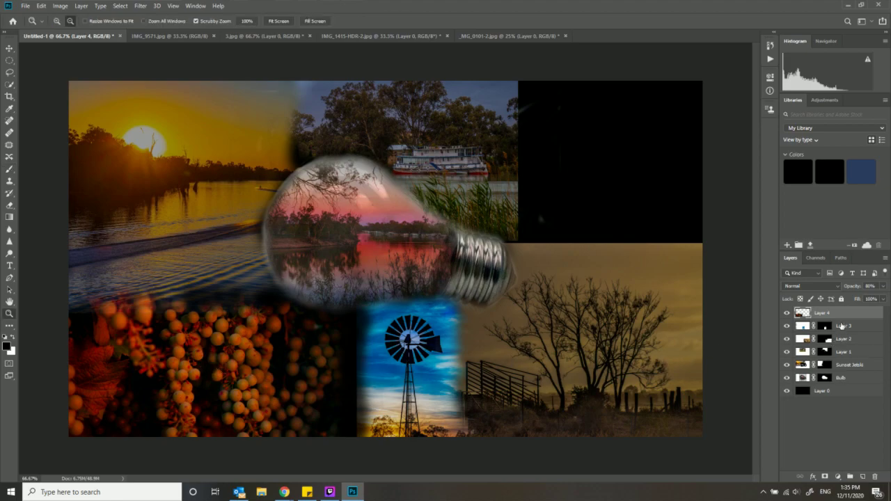
{"action": "key", "text": "Delete"}
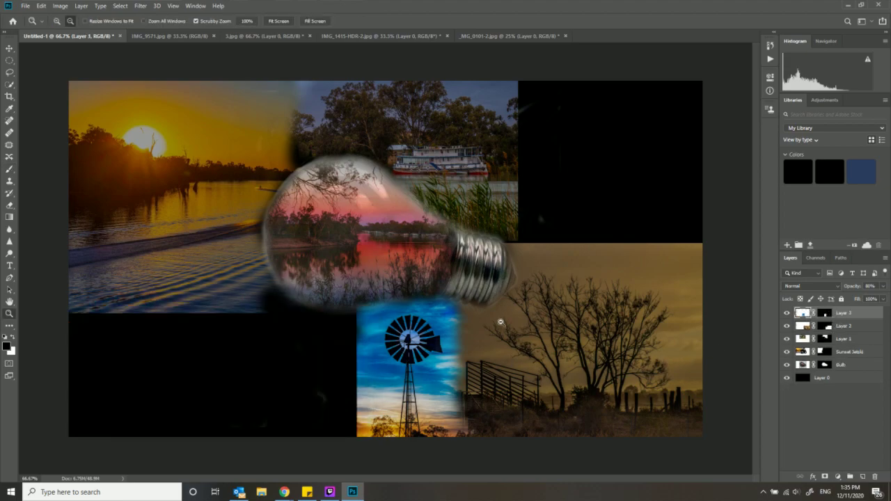
{"action": "key", "text": "ctrl+z"}
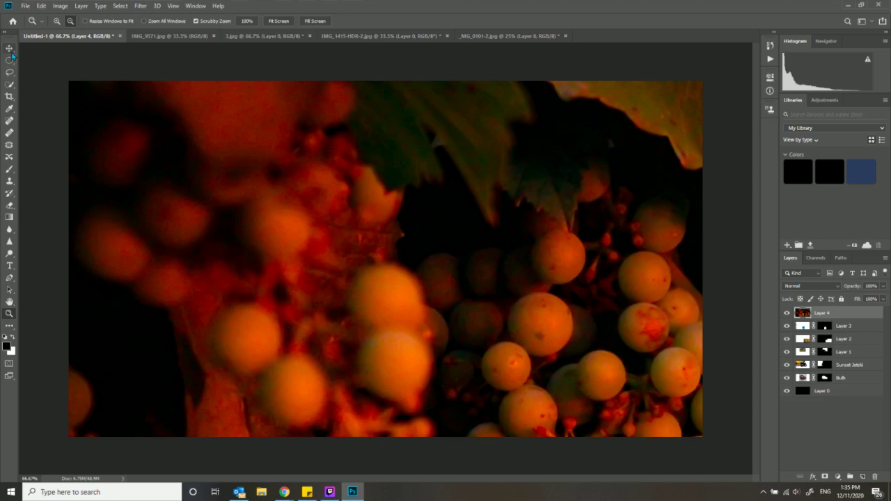
Scale the grapes photo to about 23% and fit it into the lower-left corner
{"action": "key", "text": "ctrl+t"}
{"action": "left_click_drag", "start_coordinate": [69, 80], "coordinate": [119, 326]}
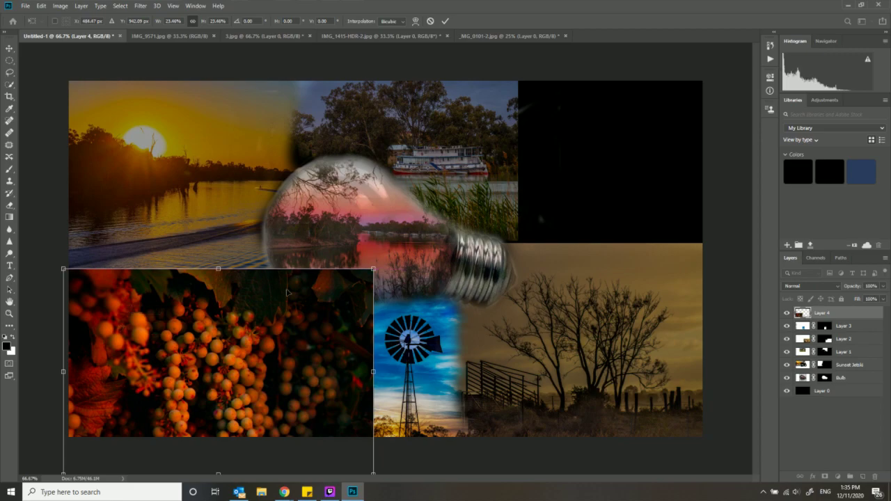
{"action": "left_click_drag", "start_coordinate": [373, 268], "coordinate": [392, 256]}
{"action": "left_click_drag", "start_coordinate": [263, 354], "coordinate": [261, 363]}
{"action": "left_click_drag", "start_coordinate": [390, 266], "coordinate": [396, 262]}
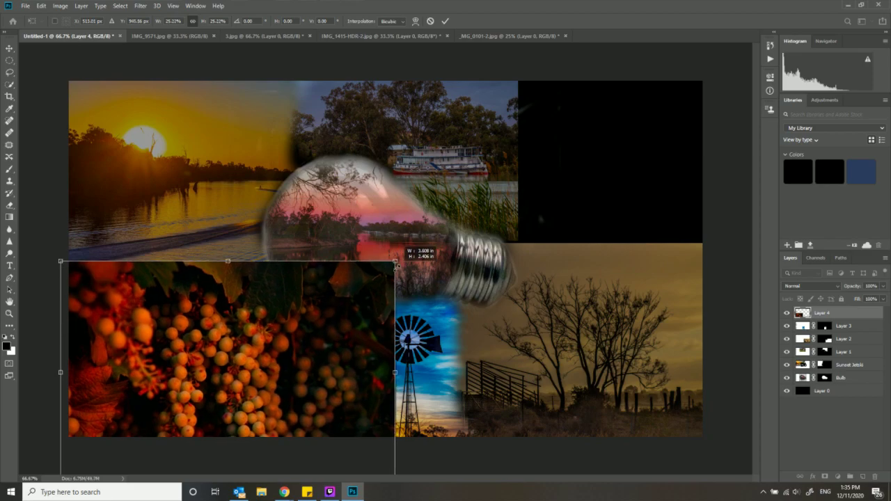
{"action": "left_click_drag", "start_coordinate": [318, 326], "coordinate": [313, 291]}
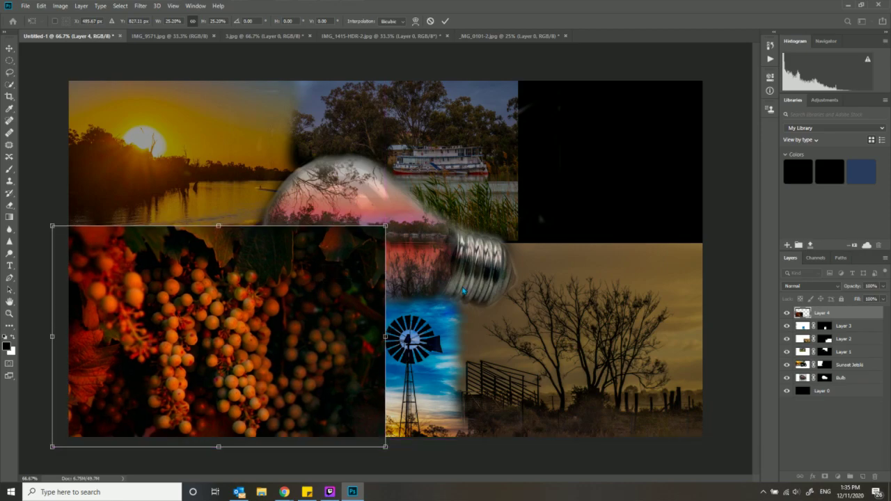
{"action": "left_click_drag", "start_coordinate": [334, 318], "coordinate": [332, 325]}
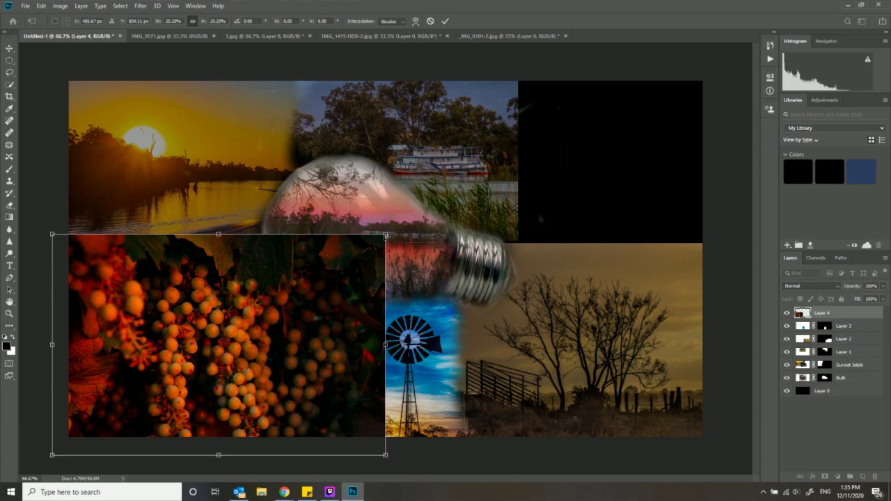
{"action": "left_click_drag", "start_coordinate": [385, 235], "coordinate": [357, 252]}
{"action": "left_click_drag", "start_coordinate": [336, 318], "coordinate": [339, 309]}
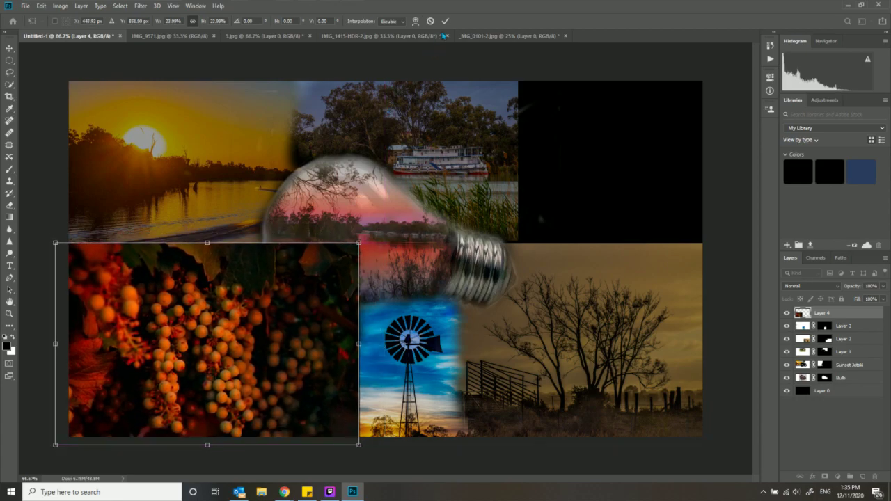
{"action": "left_click", "coordinate": [445, 21]}
Add a layer mask to Layer 4 and brush the grapes' top edge into the sunset
{"action": "key", "text": "ctrl+f"}
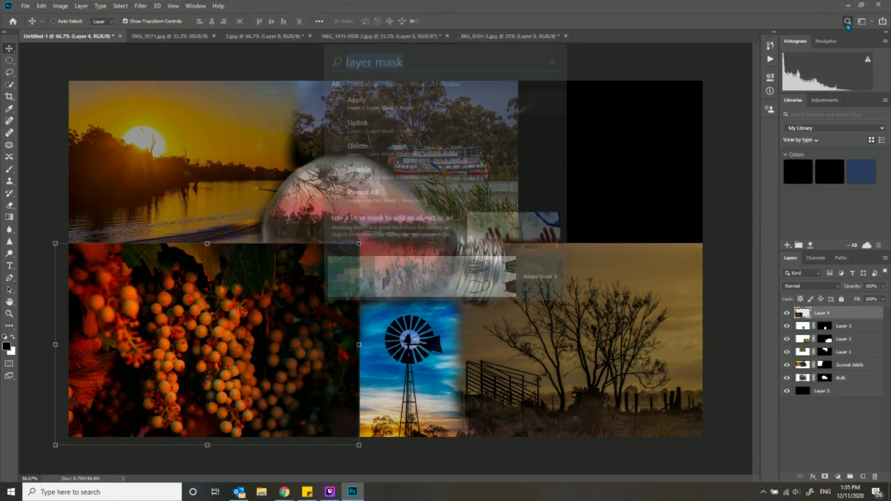
{"action": "left_click", "coordinate": [378, 103]}
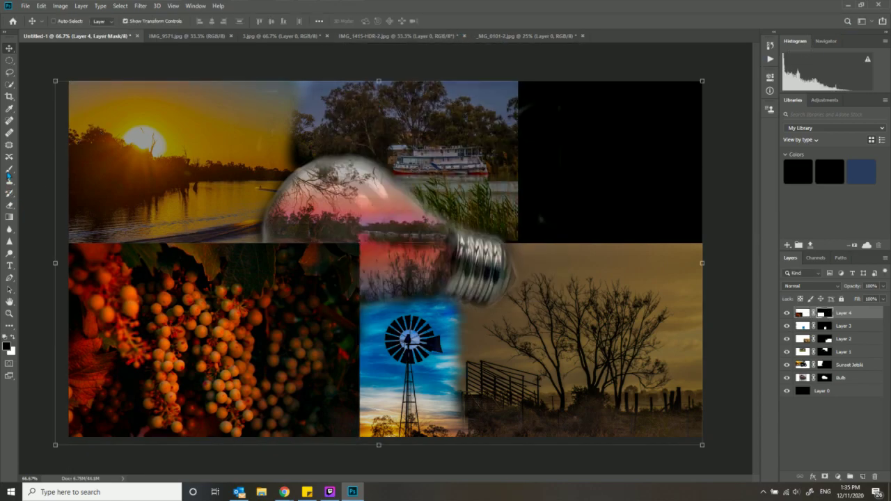
{"action": "key", "text": "b"}
{"action": "mouse_move", "coordinate": [73, 247]}
{"action": "left_mouse_down"}
{"action": "mouse_move", "coordinate": [352, 250]}
{"action": "mouse_move", "coordinate": [352, 271]}
{"action": "mouse_move", "coordinate": [348, 245]}
{"action": "mouse_move", "coordinate": [341, 264]}
{"action": "mouse_move", "coordinate": [356, 288]}
{"action": "mouse_move", "coordinate": [323, 266]}
{"action": "mouse_move", "coordinate": [283, 260]}
{"action": "mouse_move", "coordinate": [358, 290]}
{"action": "mouse_move", "coordinate": [279, 271]}
{"action": "mouse_move", "coordinate": [322, 294]}
{"action": "mouse_move", "coordinate": [365, 301]}
{"action": "mouse_move", "coordinate": [364, 323]}
{"action": "mouse_move", "coordinate": [363, 307]}
{"action": "mouse_move", "coordinate": [355, 327]}
{"action": "mouse_move", "coordinate": [357, 428]}
{"action": "left_mouse_up"}
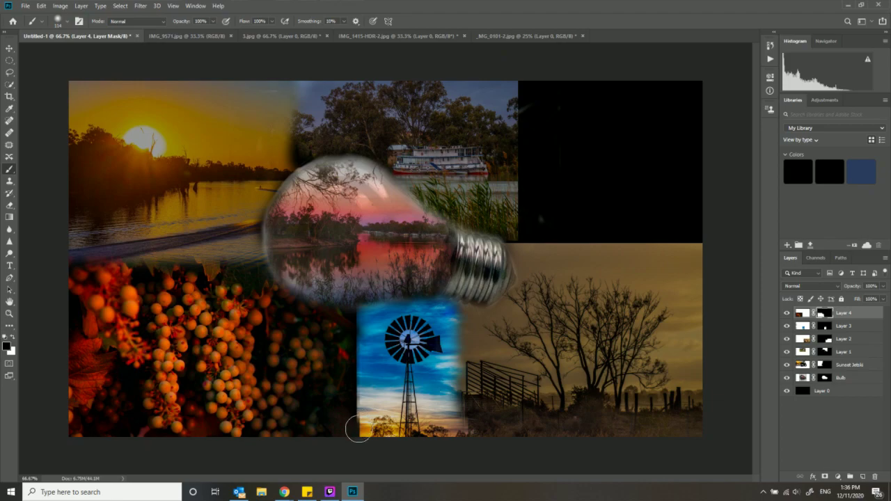
Brush the windmill photo's lower-left edge darker on Layer 3, then return to Layer 4
{"action": "left_click", "coordinate": [802, 326]}
{"action": "left_click_drag", "start_coordinate": [362, 431], "coordinate": [355, 307]}
{"action": "left_click", "coordinate": [796, 313]}
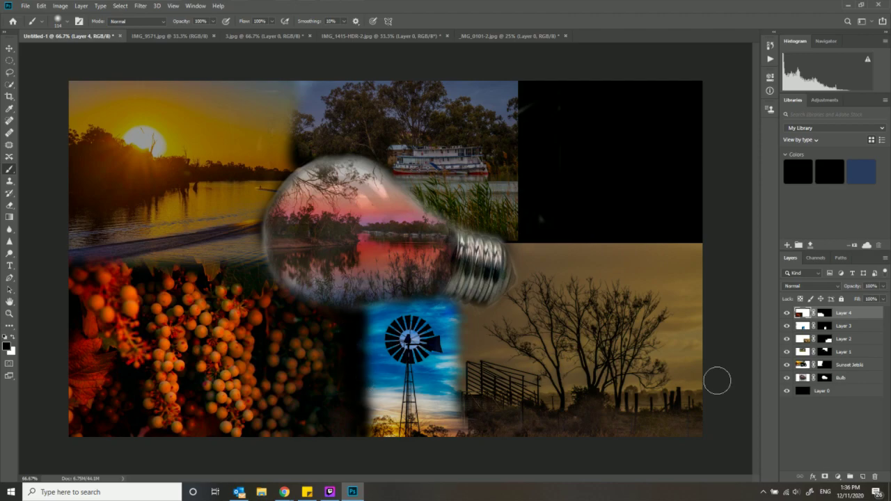
Reveal more of the windmill's left edge on Layer 3 and check its opacity
{"action": "left_click", "coordinate": [804, 327]}
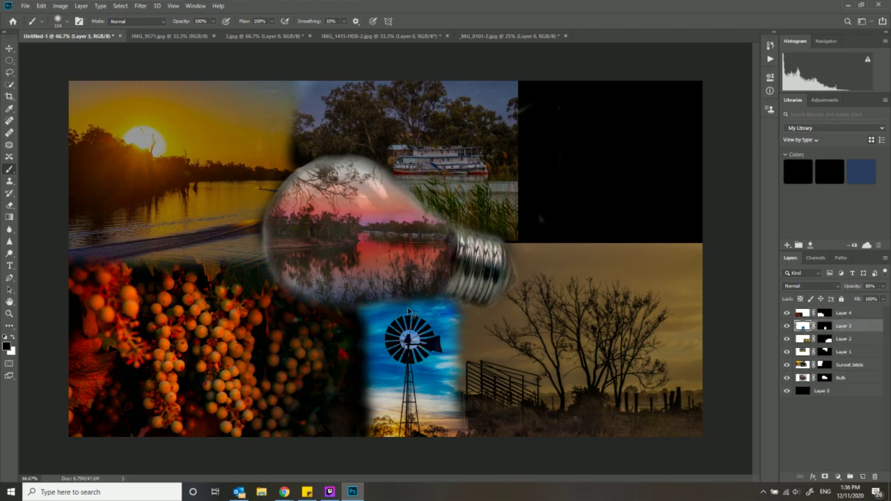
{"action": "left_click_drag", "start_coordinate": [365, 317], "coordinate": [366, 433]}
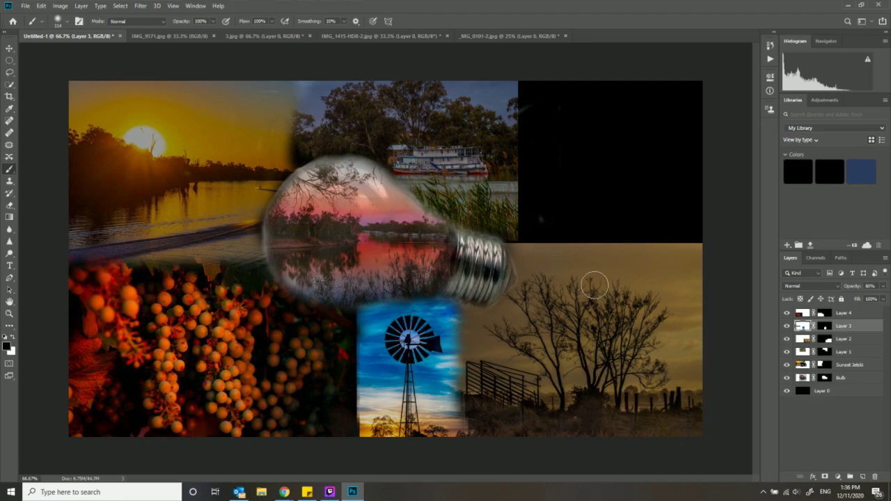
{"action": "left_click", "coordinate": [883, 286]}
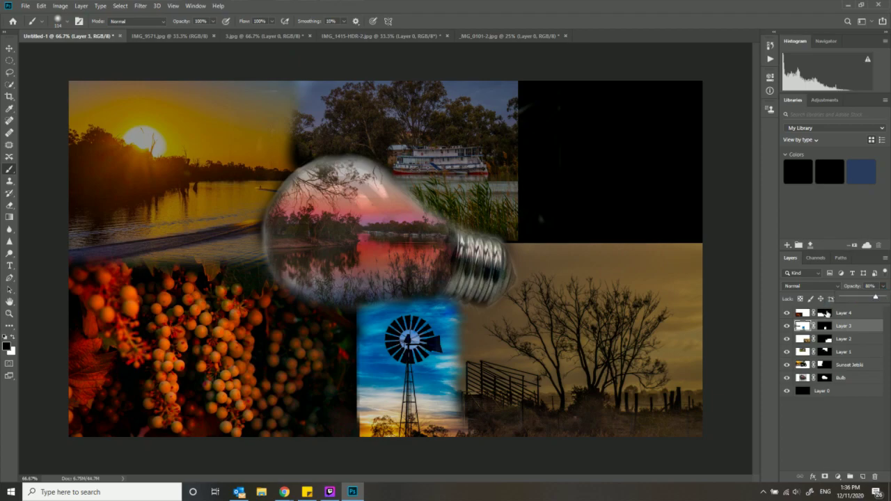
Darken the seam between sunset and grapes on Layer 4's mask
{"action": "left_click", "coordinate": [826, 312]}
{"action": "mouse_move", "coordinate": [213, 299]}
{"action": "left_mouse_down"}
{"action": "mouse_move", "coordinate": [221, 264]}
{"action": "mouse_move", "coordinate": [80, 266]}
{"action": "mouse_move", "coordinate": [105, 286]}
{"action": "mouse_move", "coordinate": [151, 290]}
{"action": "mouse_move", "coordinate": [117, 270]}
{"action": "mouse_move", "coordinate": [235, 265]}
{"action": "mouse_move", "coordinate": [249, 268]}
{"action": "mouse_move", "coordinate": [267, 283]}
{"action": "left_mouse_up"}
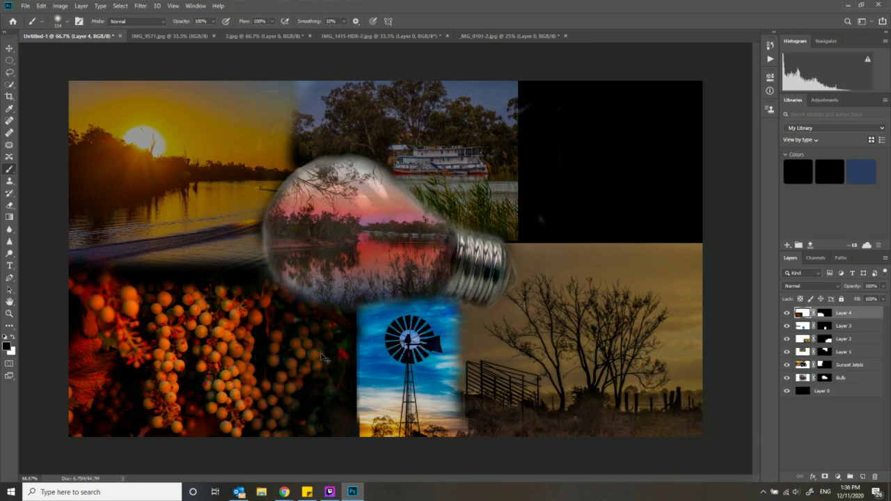
{"action": "key", "text": "z"}
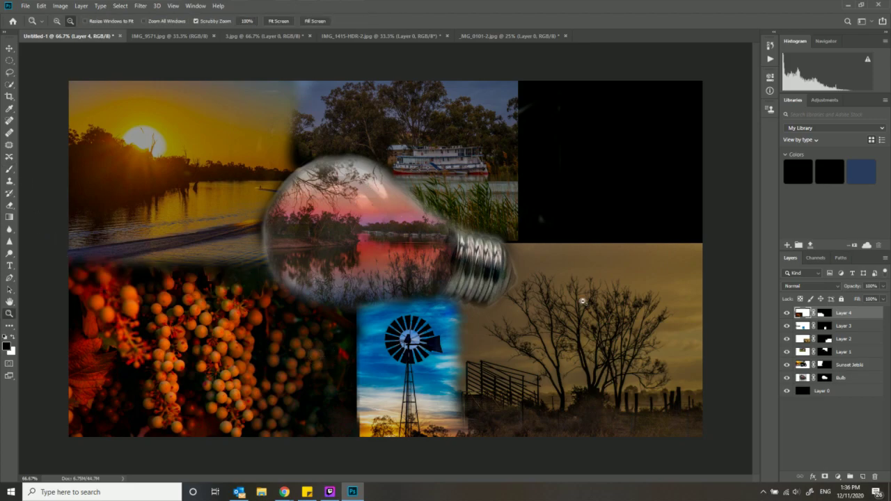
{"action": "left_click", "coordinate": [825, 314]}
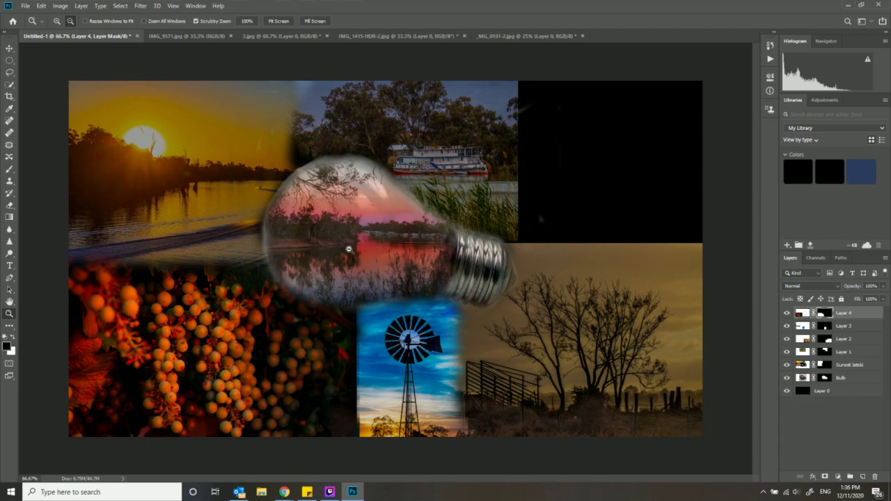
{"action": "left_click", "coordinate": [9, 169]}
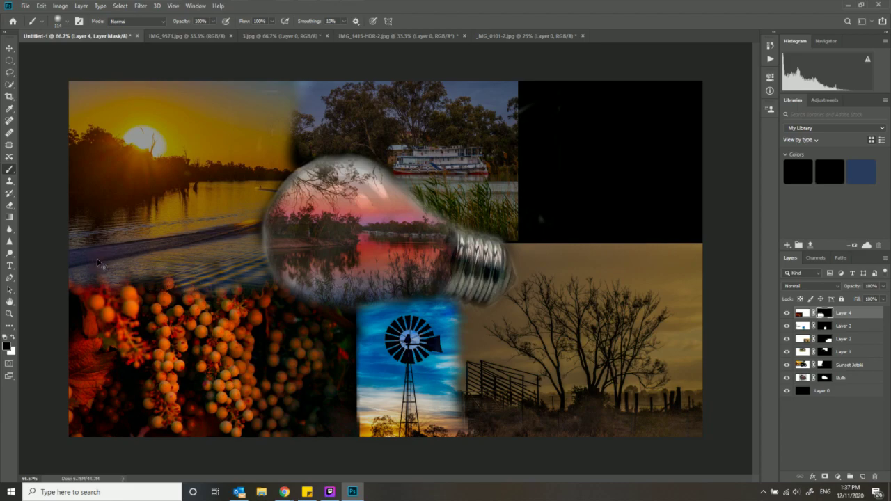
Enlarge Layer 4 slightly from the top and shift it right
{"action": "left_click", "coordinate": [9, 48]}
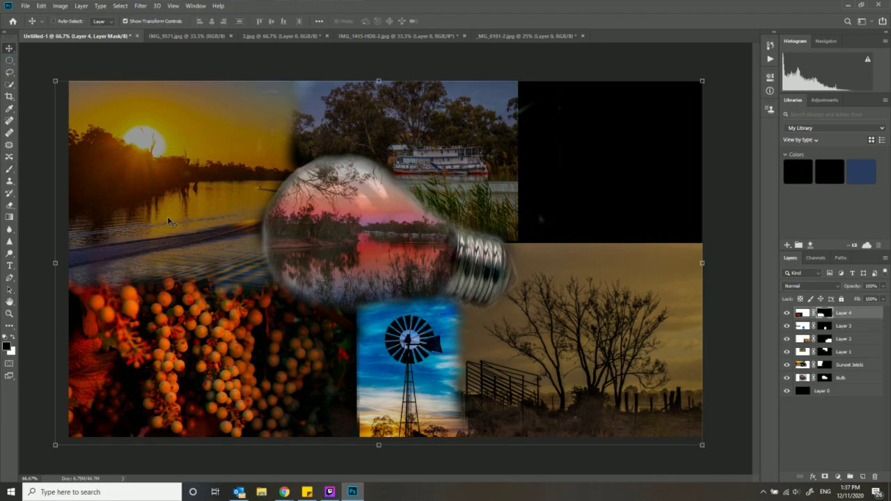
{"action": "left_click_drag", "start_coordinate": [378, 80], "coordinate": [388, 66]}
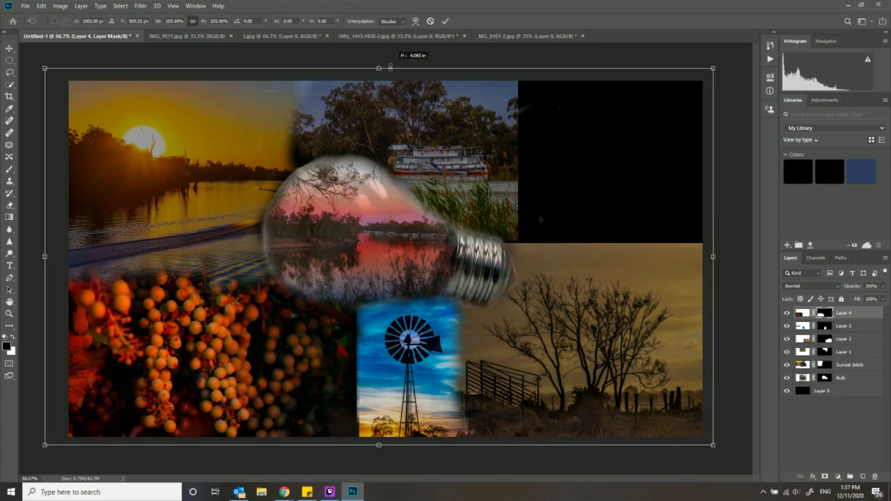
{"action": "left_click_drag", "start_coordinate": [249, 379], "coordinate": [255, 376]}
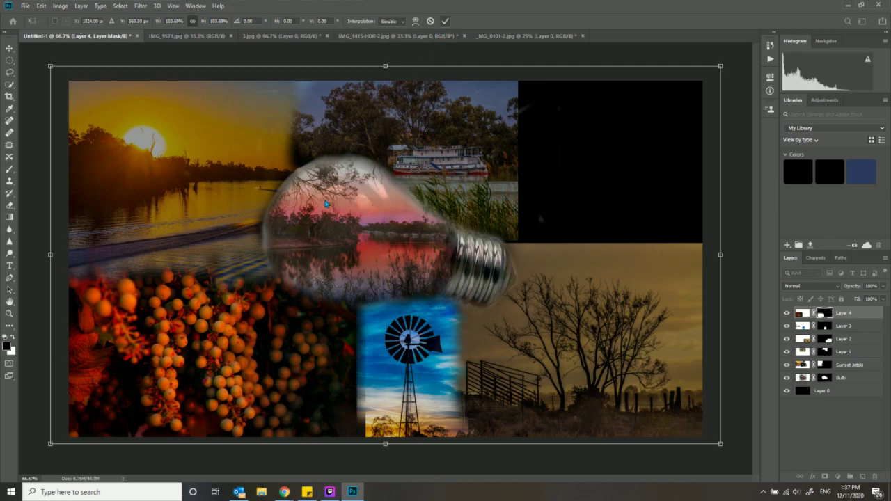
{"action": "left_click", "coordinate": [444, 21]}
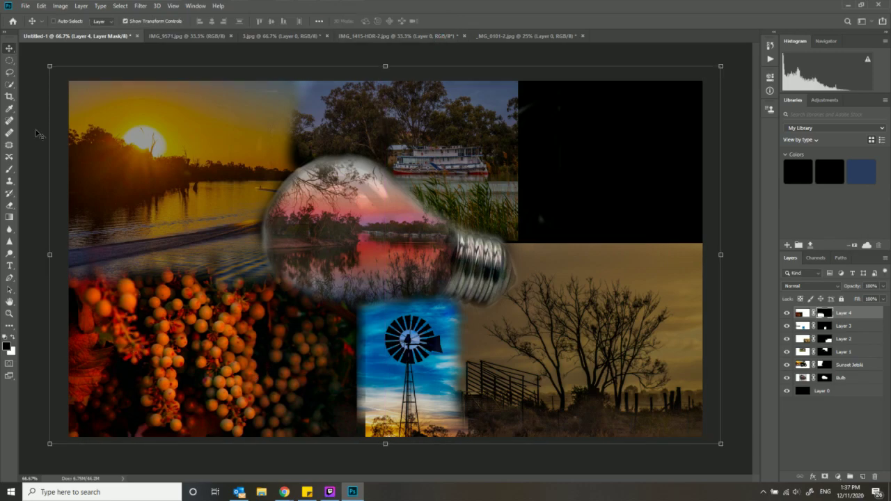
Brush the sunset strip and the windmill's bottom-left corner, undoing the last mask strokes
{"action": "left_click", "coordinate": [10, 169]}
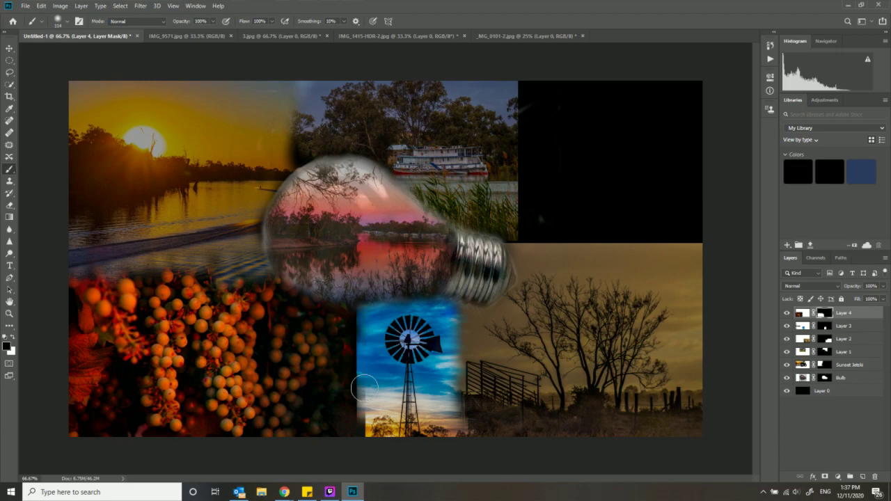
{"action": "left_click_drag", "start_coordinate": [366, 409], "coordinate": [353, 454]}
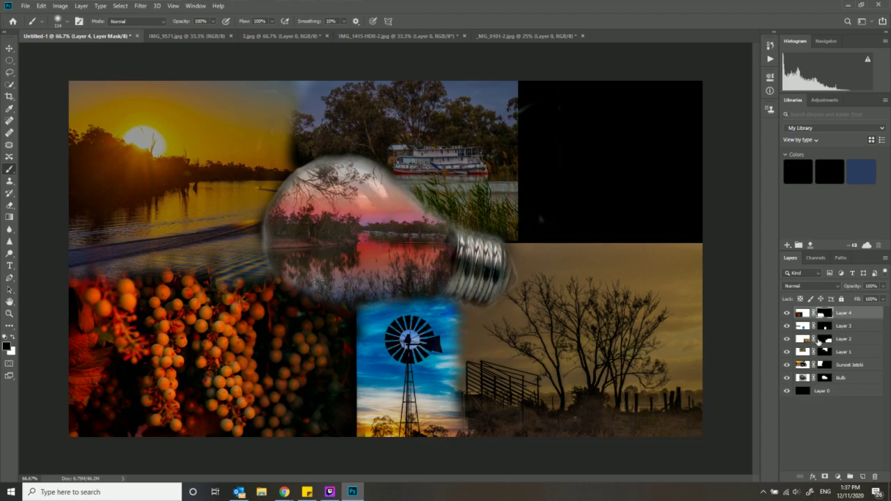
{"action": "left_click", "coordinate": [799, 327]}
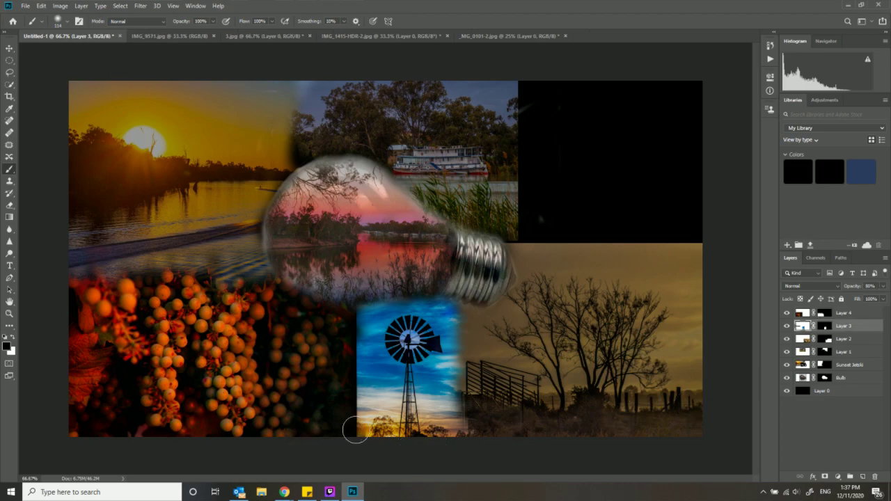
{"action": "left_click_drag", "start_coordinate": [356, 416], "coordinate": [364, 434]}
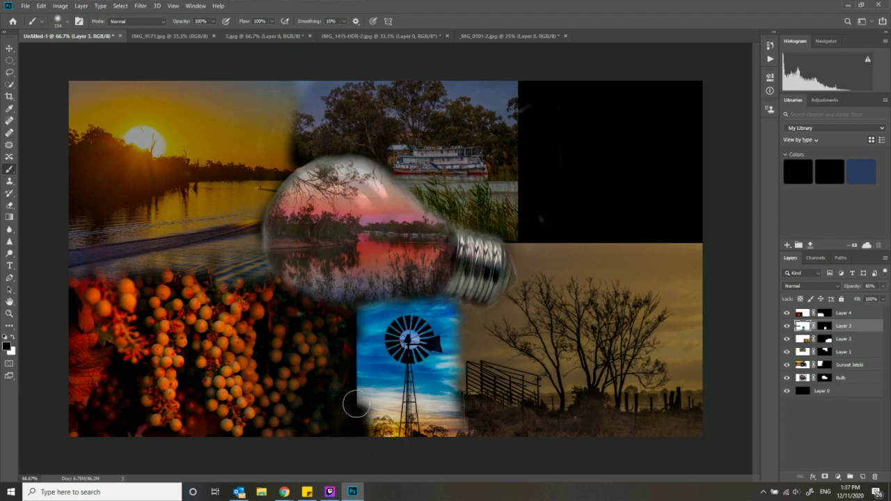
{"action": "left_click_drag", "start_coordinate": [353, 402], "coordinate": [355, 406]}
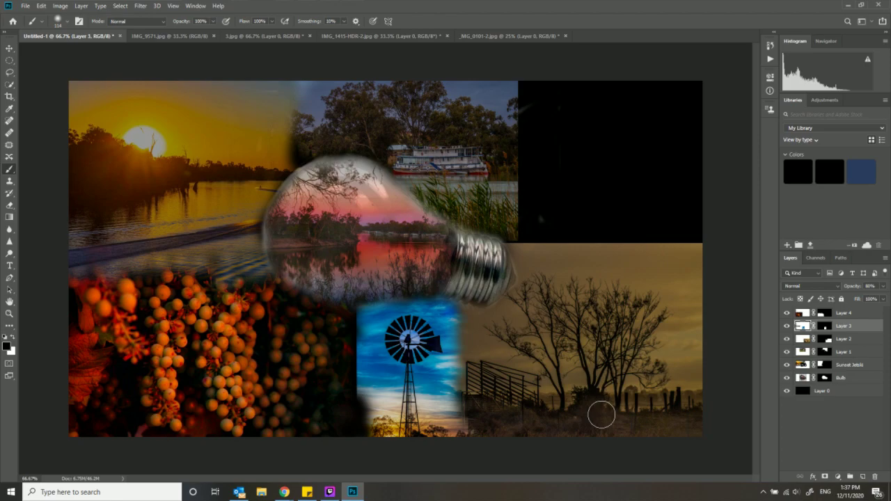
{"action": "key", "text": "ctrl+z"}
{"action": "key", "text": "ctrl+z"}
{"action": "key", "text": "ctrl+z"}
{"action": "key", "text": "ctrl+z"}
{"action": "key", "text": "ctrl+z"}
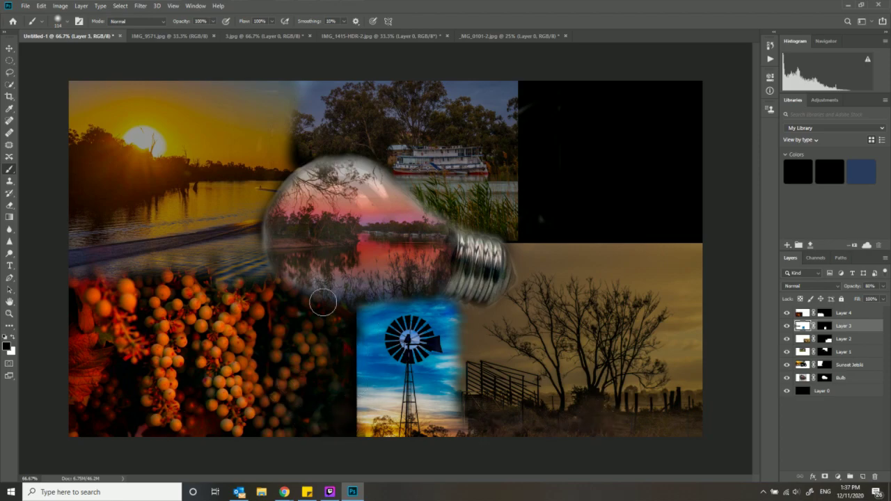
Enlarge Layer 3 slightly and move it up-left to align with the top
{"action": "key", "text": "v"}
{"action": "left_click_drag", "start_coordinate": [701, 446], "coordinate": [722, 459]}
{"action": "left_click_drag", "start_coordinate": [433, 410], "coordinate": [428, 406]}
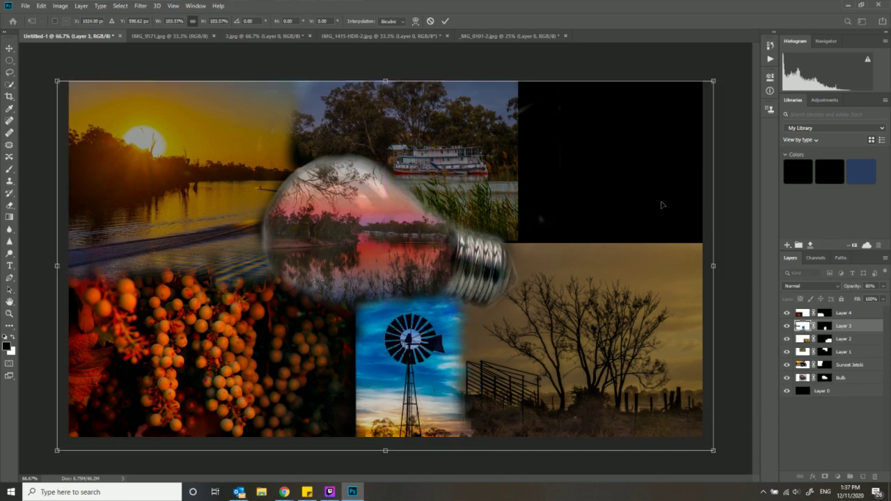
{"action": "left_click", "coordinate": [444, 21]}
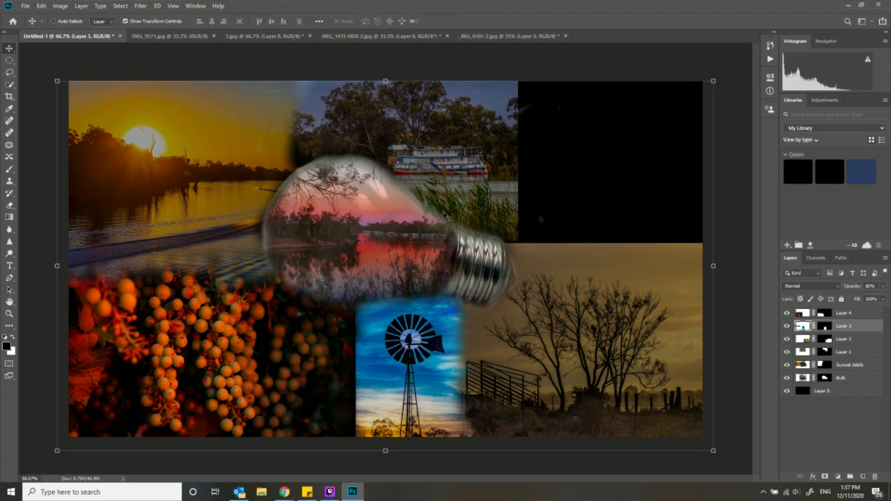
Paint black on Layer 3's mask along the windmill's left edge
{"action": "left_click", "coordinate": [9, 170]}
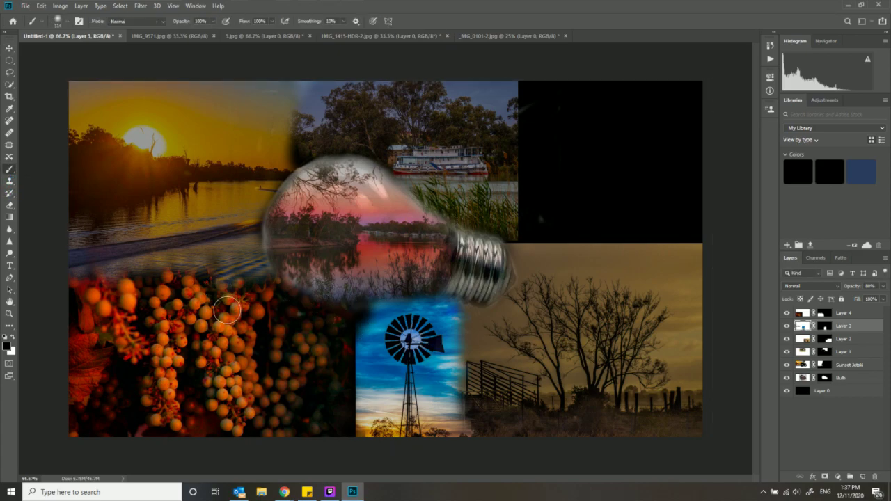
{"action": "key", "text": "ctrl+backslash"}
{"action": "left_click_drag", "start_coordinate": [350, 318], "coordinate": [351, 423]}
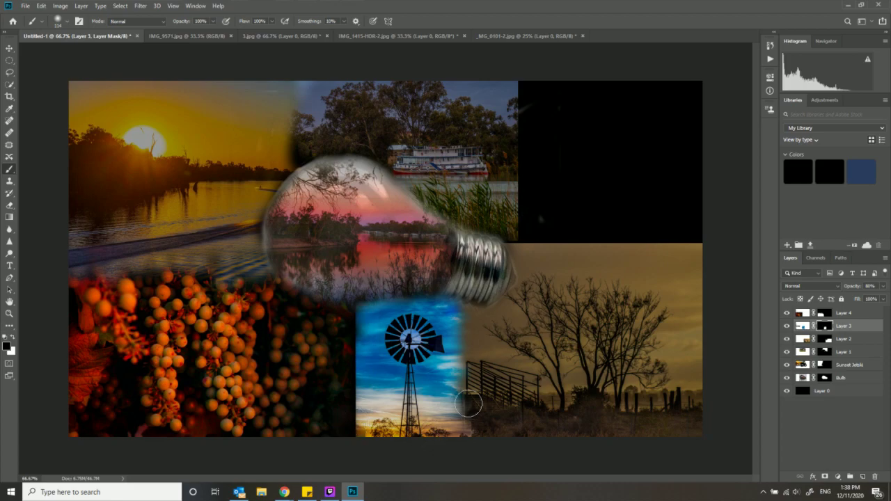
Apply Layer 3's mask through search, then restore it
{"action": "left_click", "coordinate": [847, 22]}
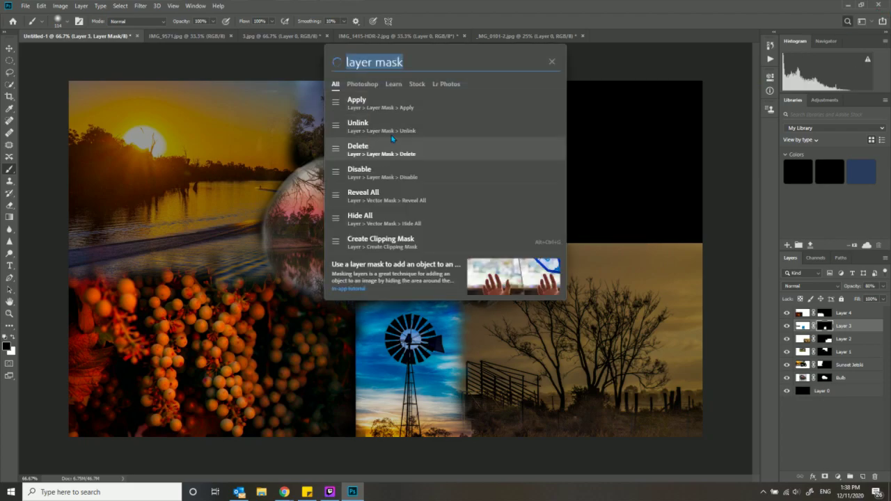
{"action": "left_click", "coordinate": [403, 103]}
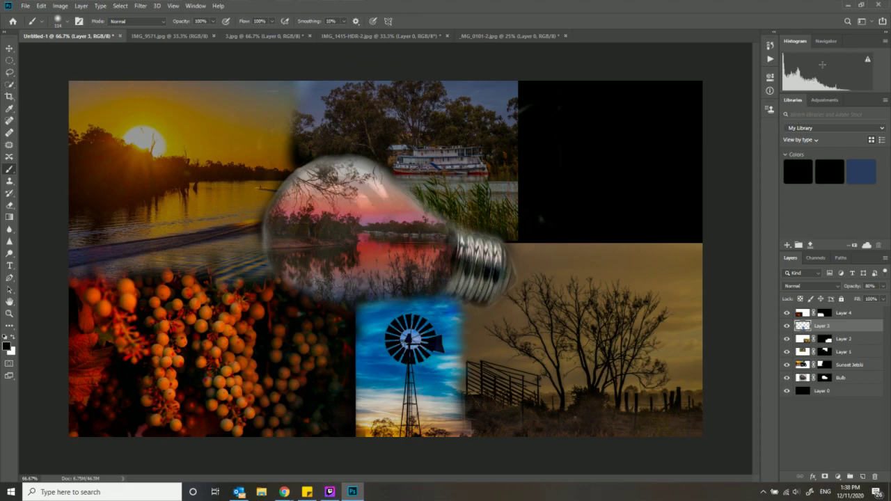
{"action": "left_click", "coordinate": [848, 23]}
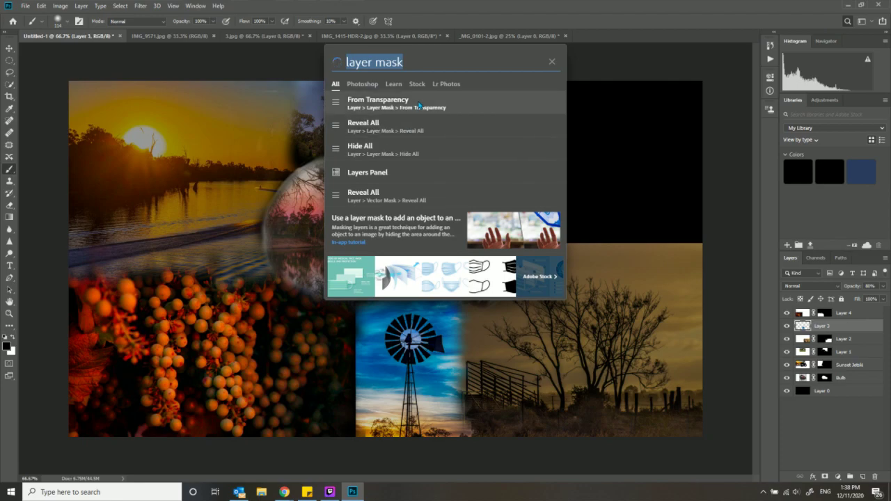
{"action": "key", "text": "Return"}
Paint Layer 3's mask to hide it along the bulb's lower edge
{"action": "left_click_drag", "start_coordinate": [355, 301], "coordinate": [397, 293]}
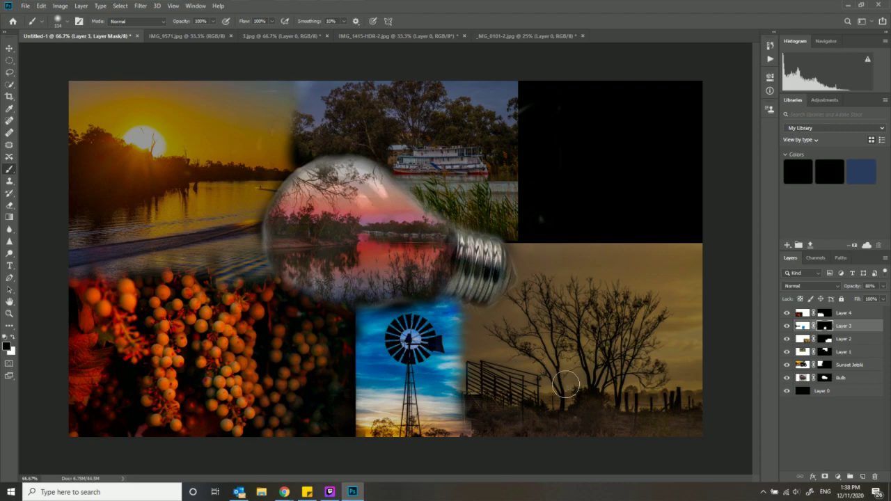
{"action": "key", "text": "z"}
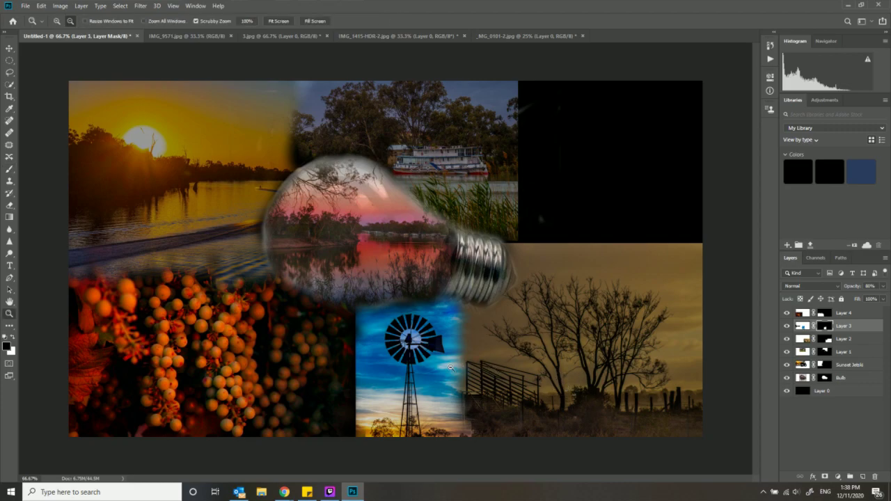
{"action": "left_click", "coordinate": [10, 169]}
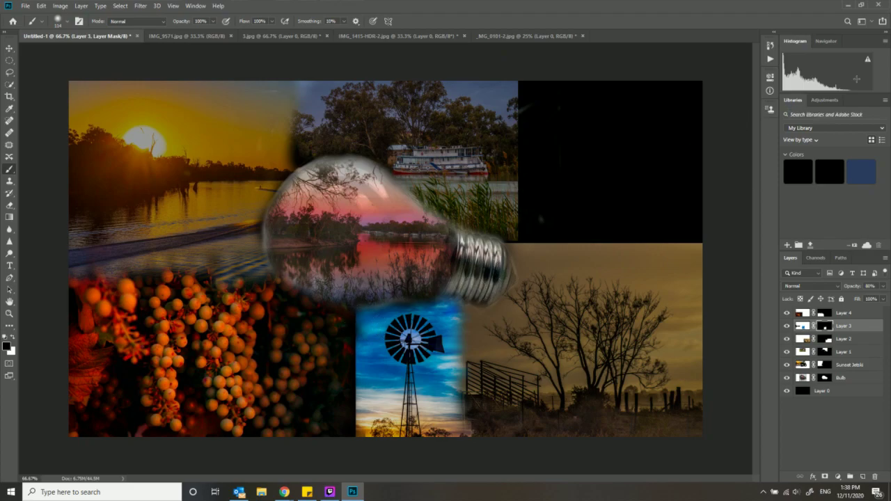
Toggle the search between Photoshop-only and all-sources results, then close it
{"action": "left_click", "coordinate": [848, 21]}
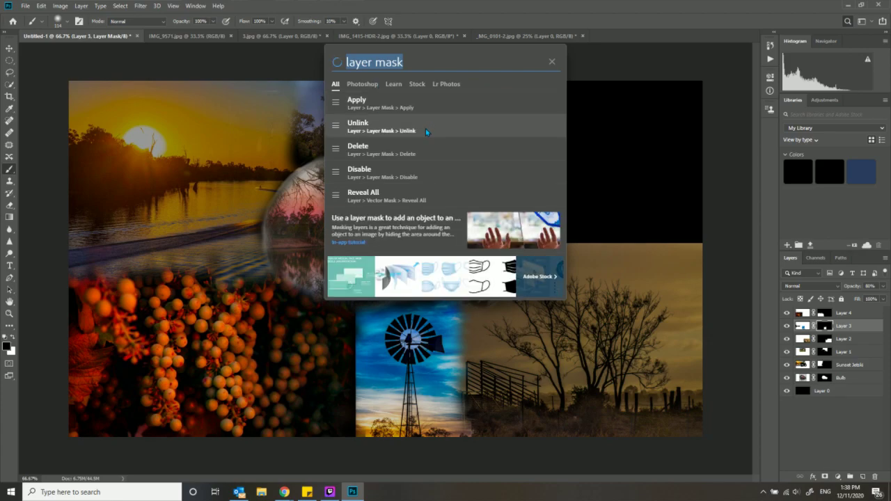
{"action": "left_click", "coordinate": [351, 84]}
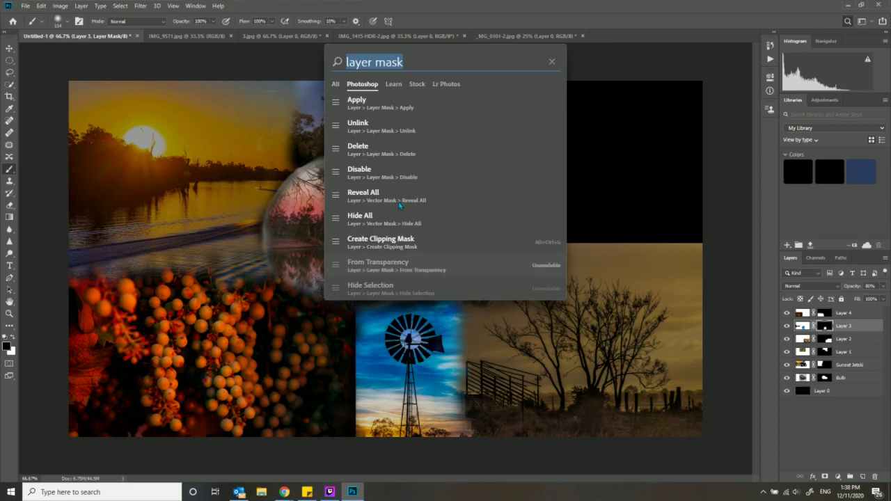
{"action": "type", "text": "f"}
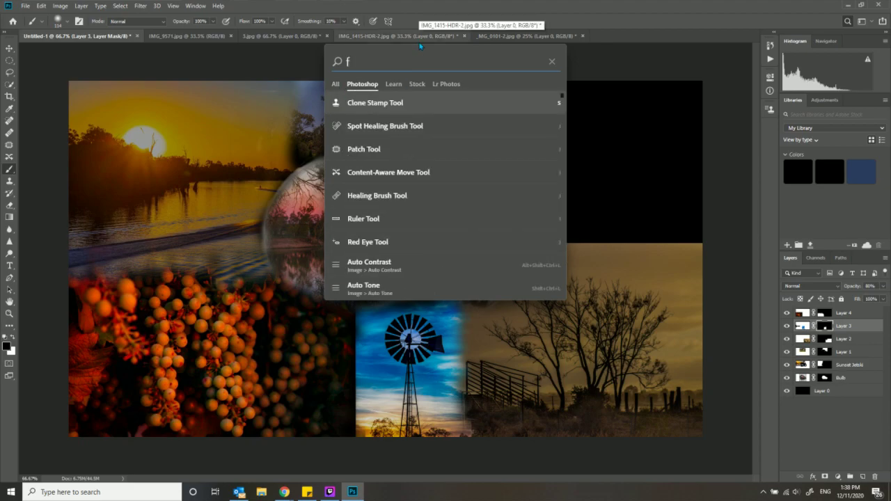
{"action": "type", "text": "rom"}
{"action": "key", "text": "BackSpace"}
{"action": "key", "text": "BackSpace"}
{"action": "key", "text": "BackSpace"}
{"action": "key", "text": "BackSpace"}
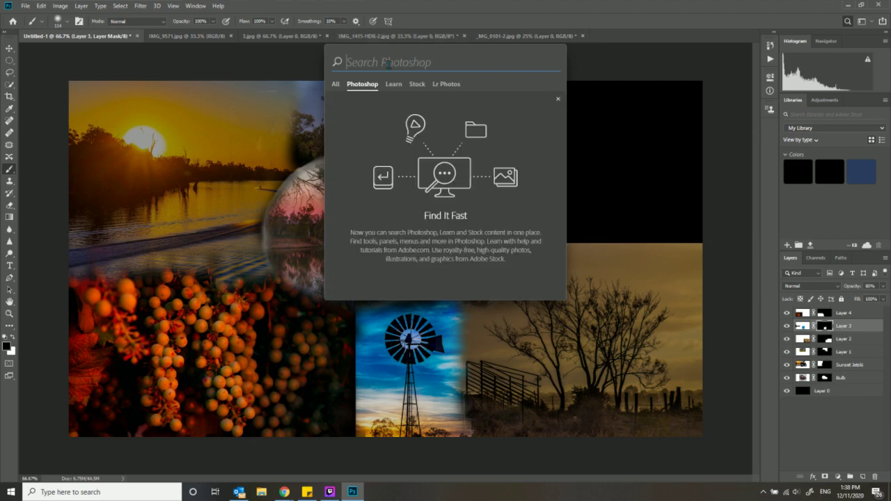
{"action": "left_click", "coordinate": [337, 85]}
{"action": "left_click", "coordinate": [362, 85]}
{"action": "left_click", "coordinate": [335, 85]}
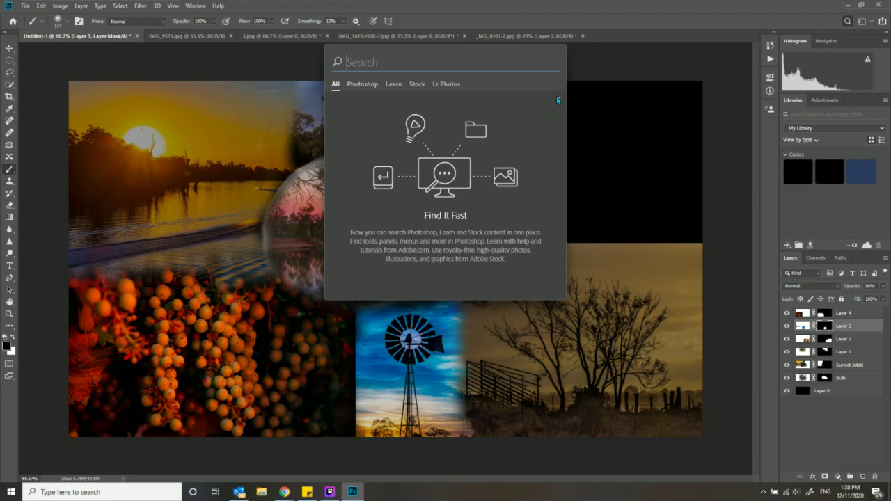
{"action": "left_click", "coordinate": [597, 84]}
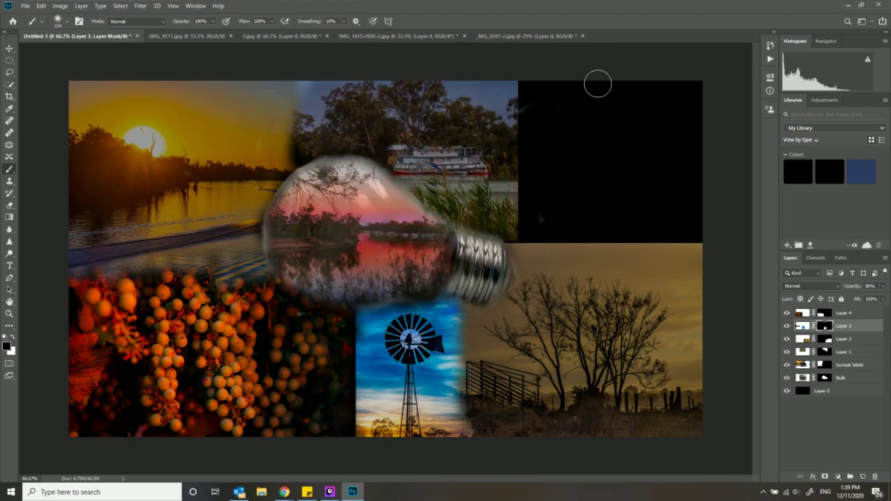
{"action": "left_click", "coordinate": [846, 22]}
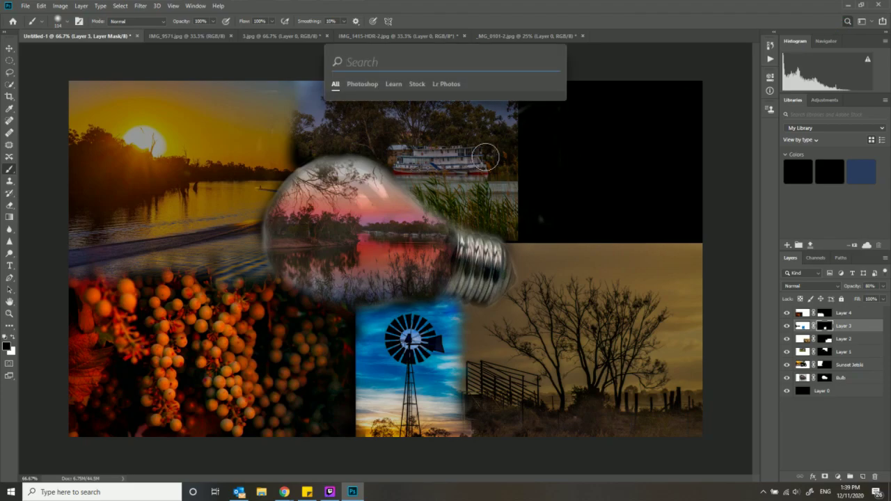
{"action": "key", "text": "Escape"}
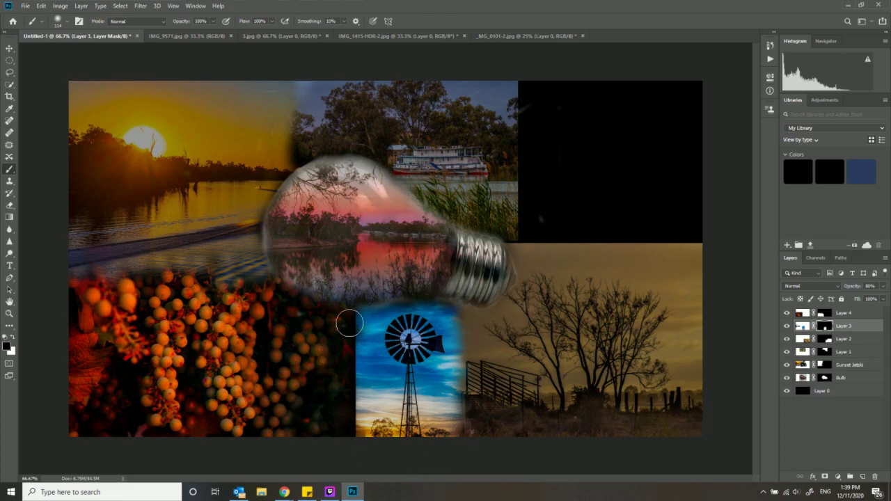
Select Layer 4 and search for 'layer mas' commands across sources
{"action": "left_click", "coordinate": [805, 314]}
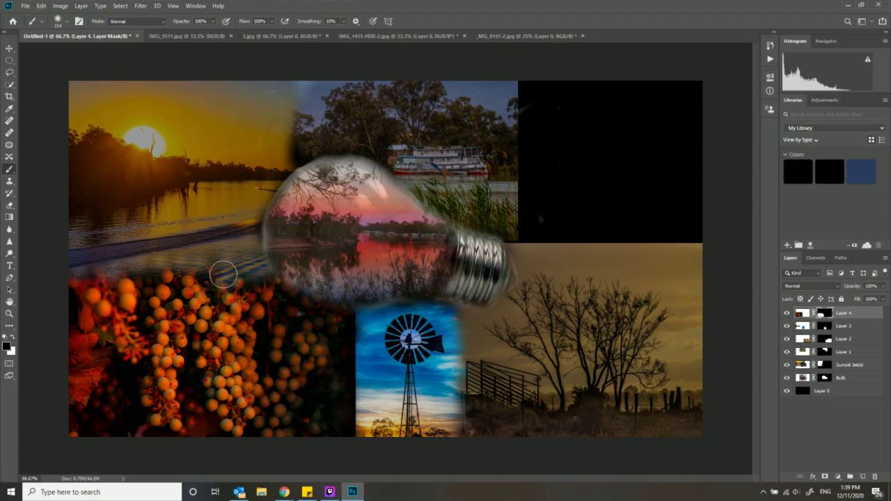
{"action": "left_click", "coordinate": [846, 23]}
{"action": "left_click", "coordinate": [336, 85]}
{"action": "type", "text": "ad"}
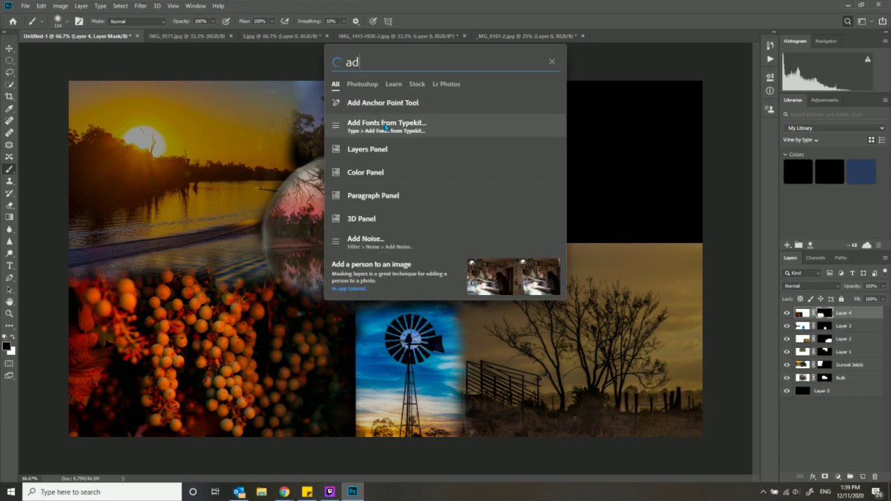
{"action": "key", "text": "BackSpace"}
{"action": "key", "text": "BackSpace"}
{"action": "type", "text": "l;ayer"}
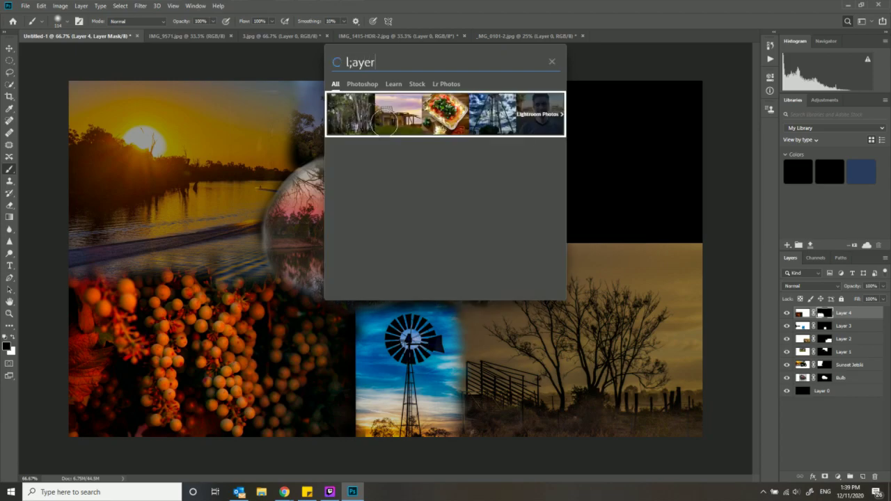
{"action": "key", "text": "BackSpace"}
{"action": "key", "text": "BackSpace"}
{"action": "type", "text": "ay"}
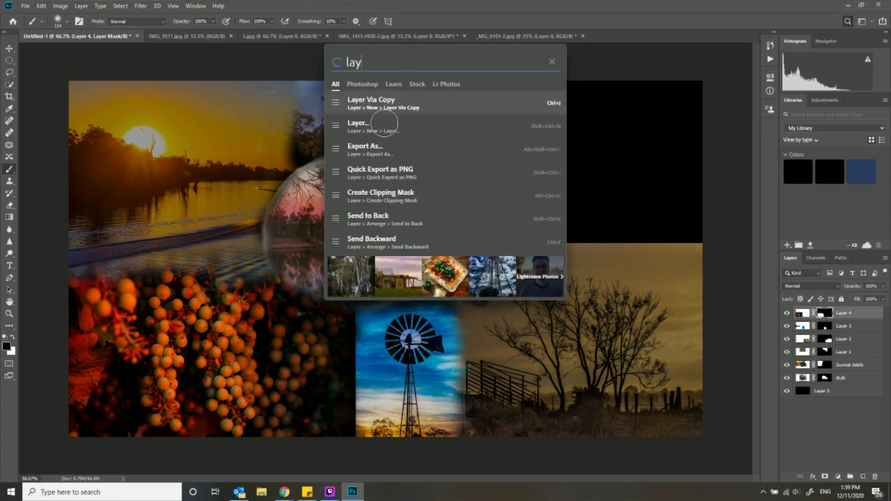
{"action": "type", "text": "er mask"}
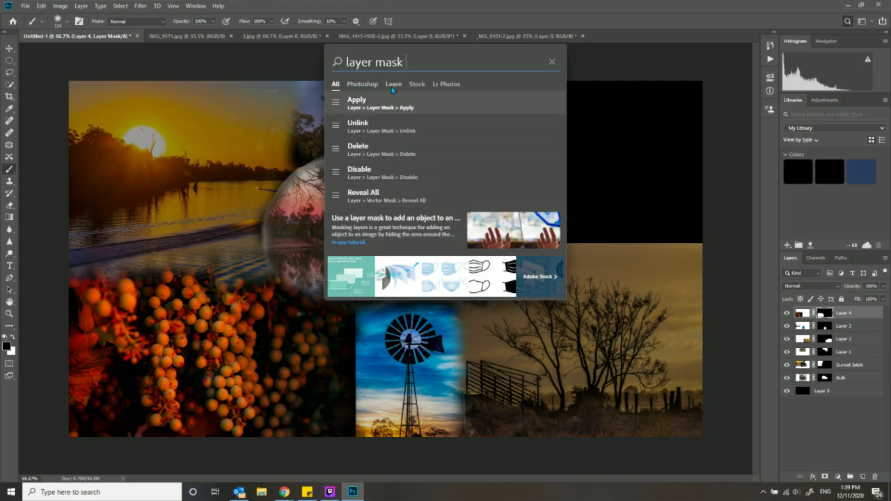
{"action": "left_click", "coordinate": [363, 84]}
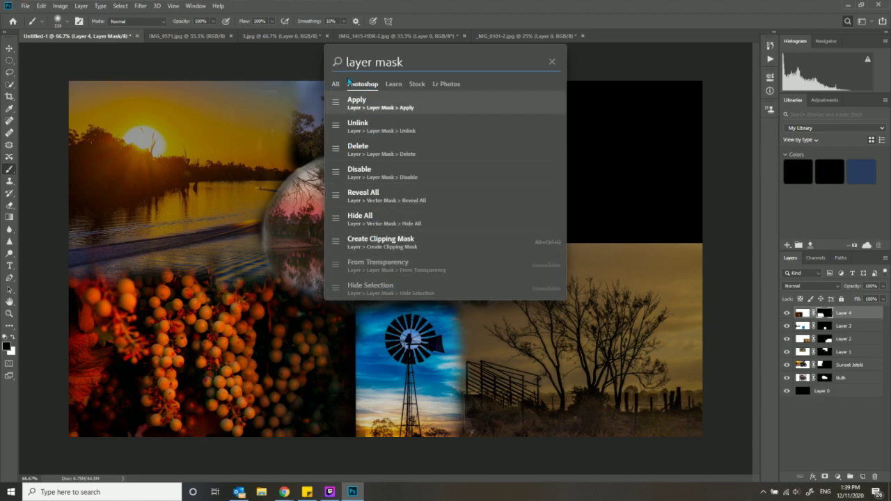
{"action": "left_click", "coordinate": [336, 84]}
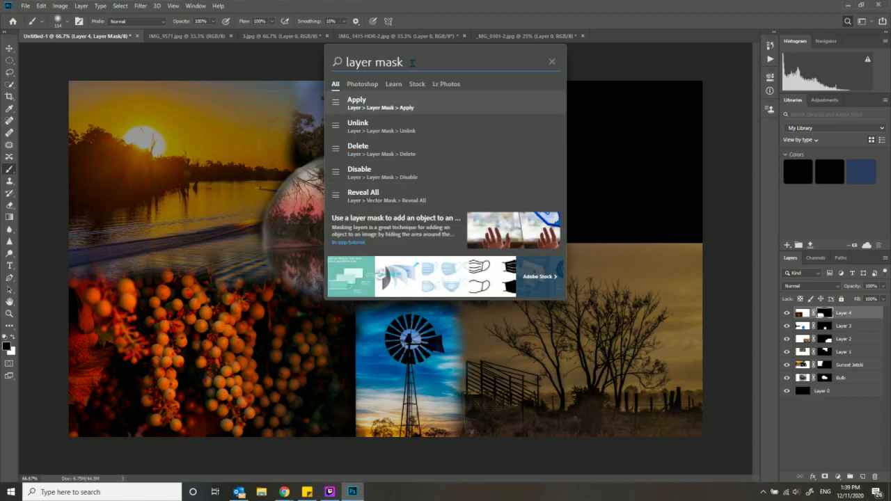
Change the query to 'layertr', then clear and close the search and deselect Layer 4
{"action": "key", "text": "BackSpace"}
{"action": "key", "text": "BackSpace"}
{"action": "key", "text": "BackSpace"}
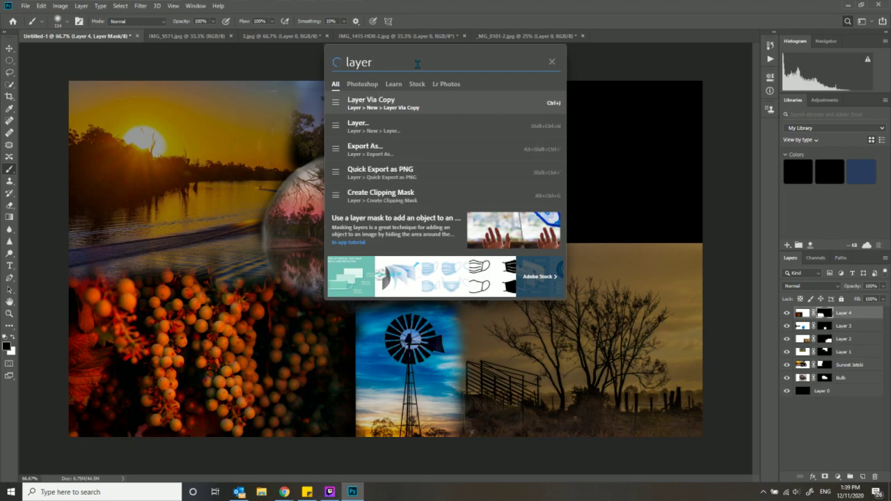
{"action": "type", "text": "tran"}
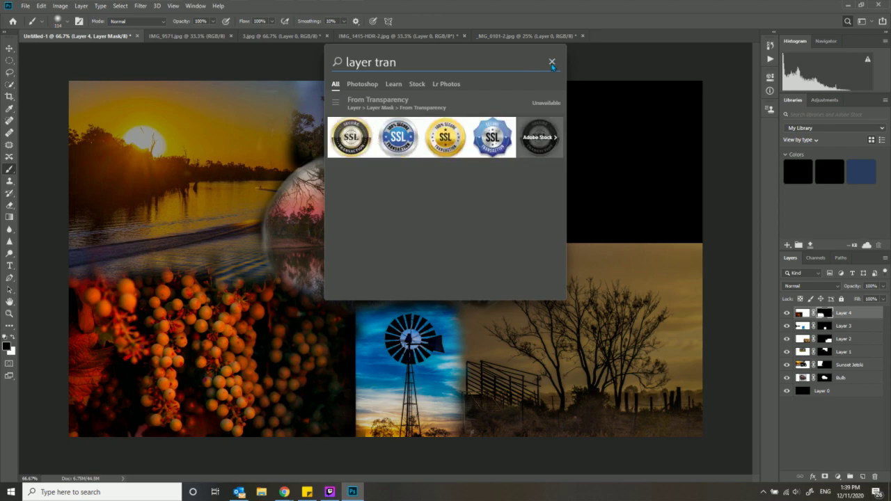
{"action": "key", "text": "ctrl+a"}
{"action": "key", "text": "BackSpace"}
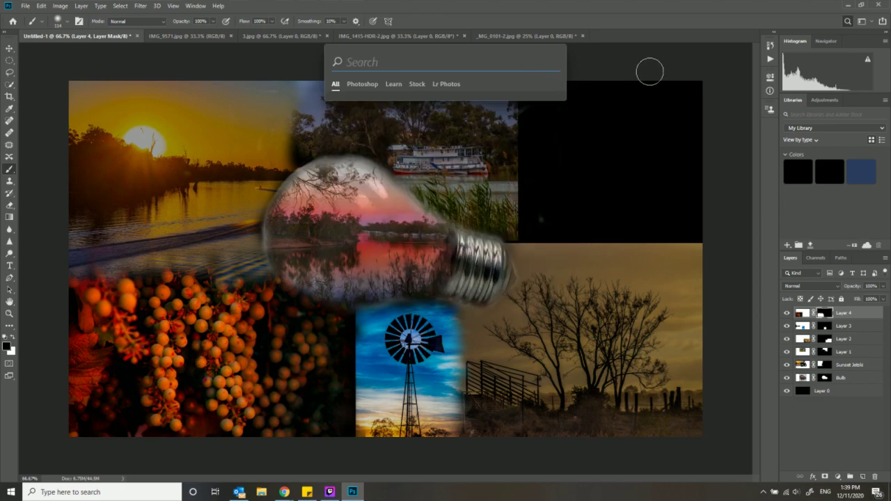
{"action": "key", "text": "Escape"}
{"action": "left_click", "coordinate": [839, 437]}
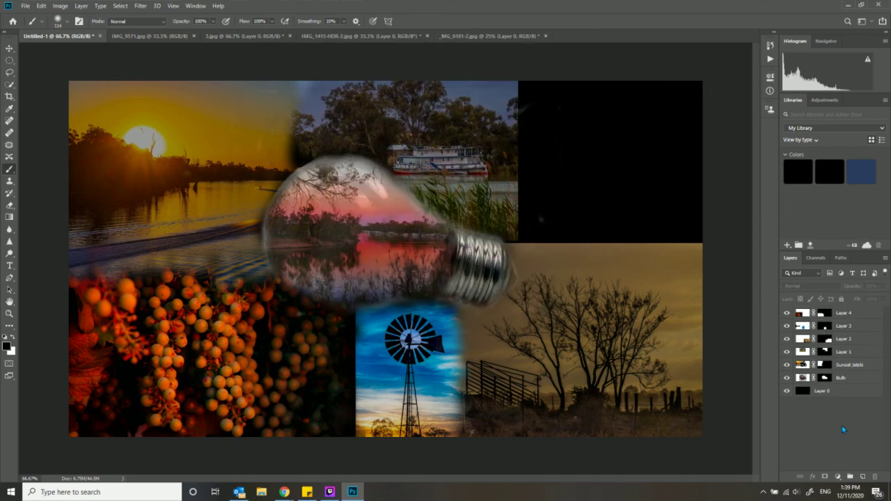
Search 'layer mask' and apply Layer 4's mask permanently
{"action": "left_click", "coordinate": [804, 315]}
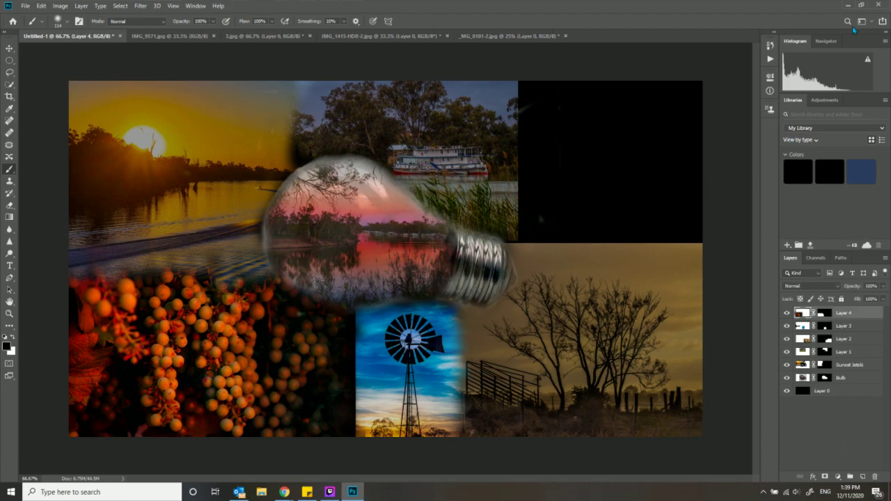
{"action": "key", "text": "ctrl+f"}
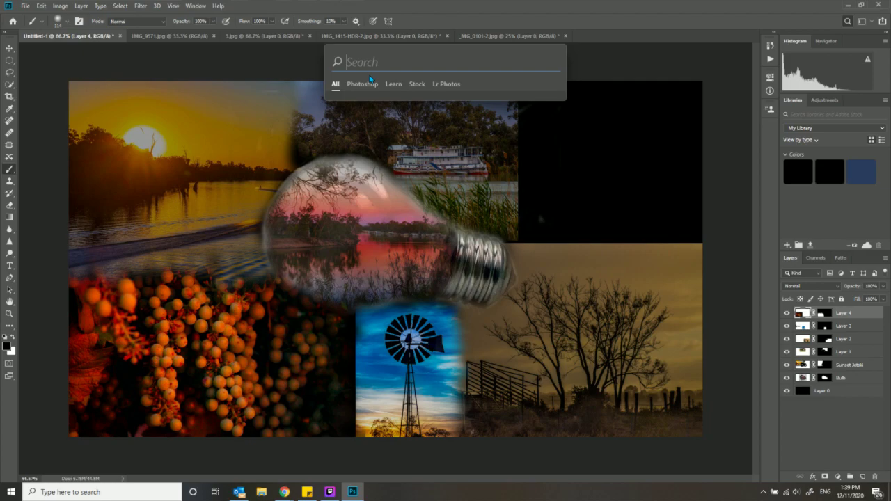
{"action": "type", "text": "form"}
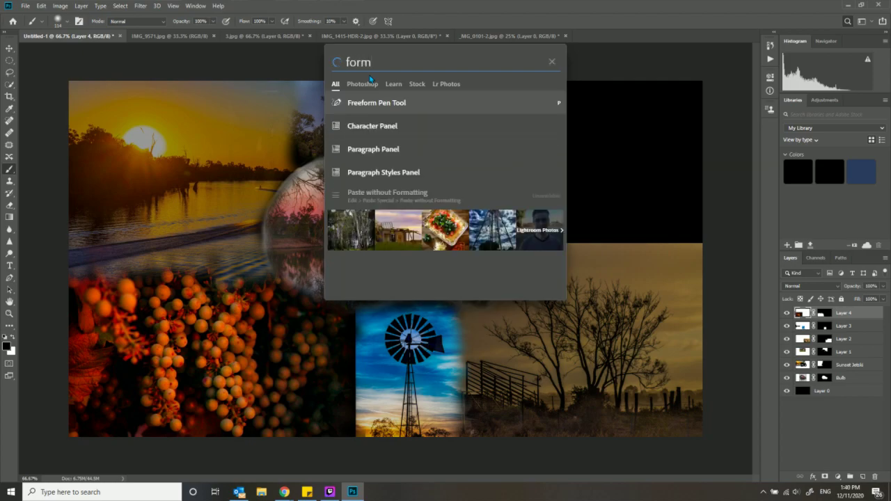
{"action": "key", "text": "BackSpace"}
{"action": "type", "text": "m"}
{"action": "key", "text": "BackSpace"}
{"action": "key", "text": "BackSpace"}
{"action": "key", "text": "BackSpace"}
{"action": "key", "text": "BackSpace"}
{"action": "type", "text": "lauer"}
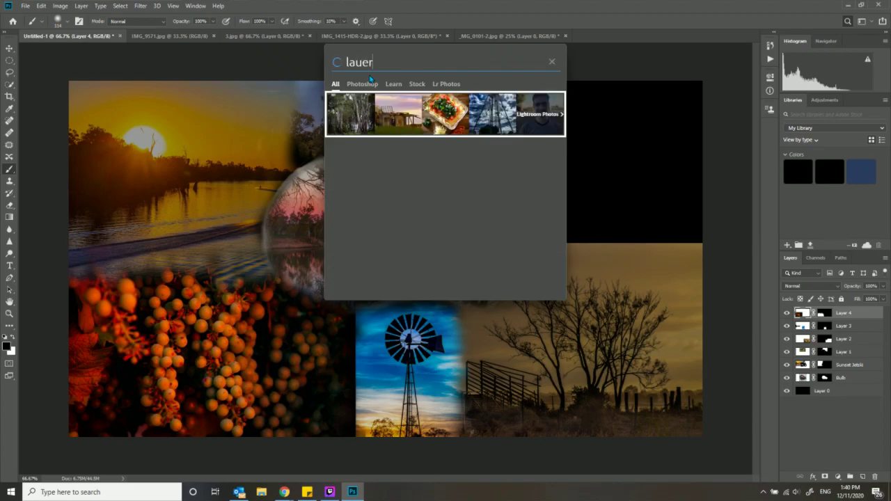
{"action": "key", "text": "BackSpace"}
{"action": "key", "text": "BackSpace"}
{"action": "key", "text": "BackSpace"}
{"action": "type", "text": "yer "}
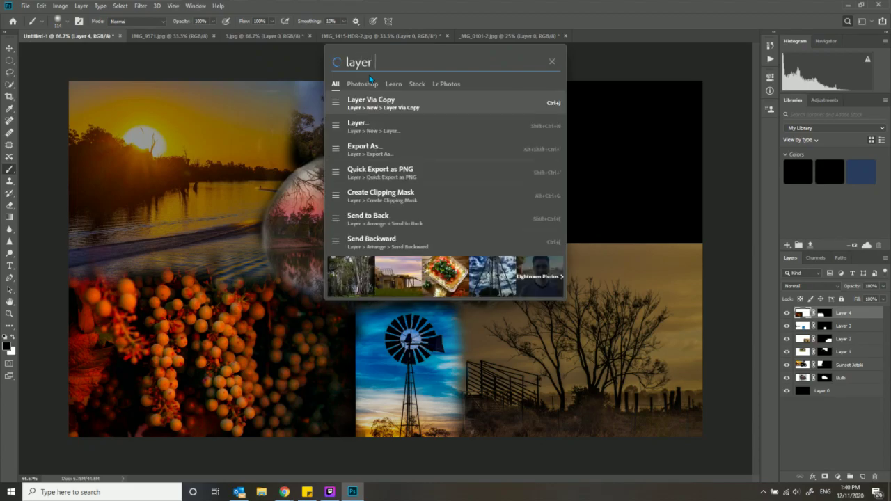
{"action": "type", "text": "mask"}
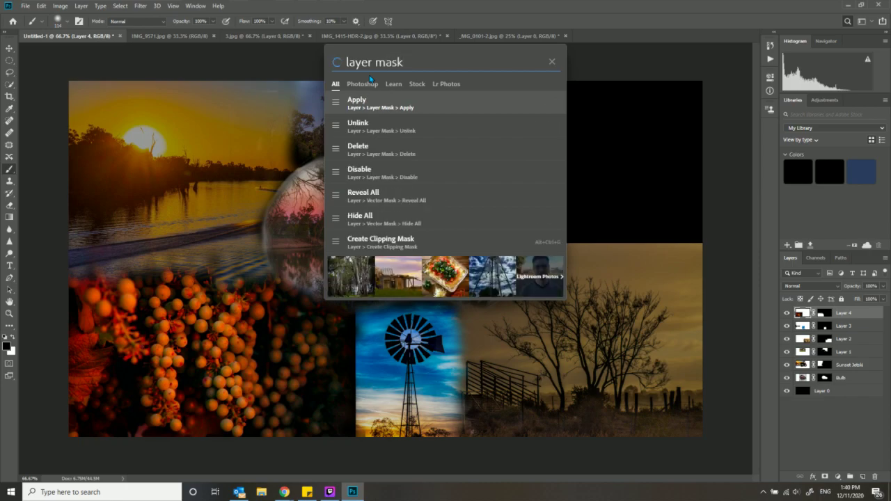
{"action": "left_click", "coordinate": [362, 87]}
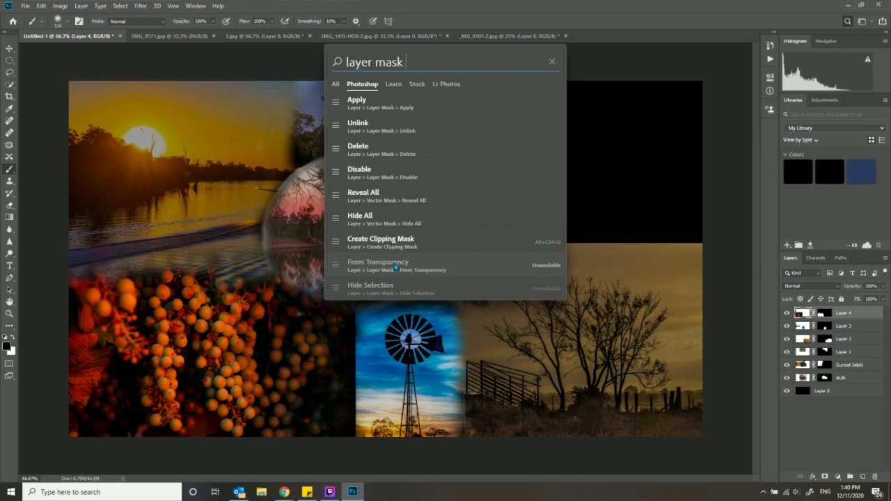
{"action": "left_click", "coordinate": [355, 103]}
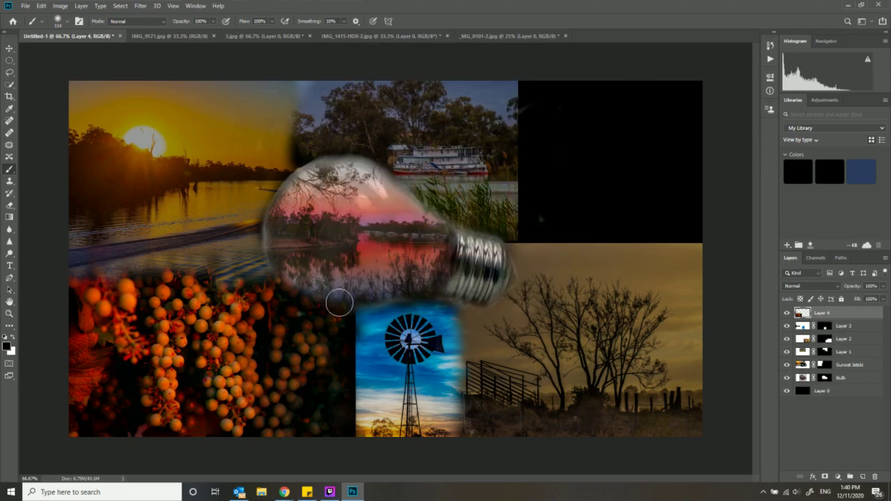
Darken beside the windmill's left edge and set Layer 4's opacity to about 74%
{"action": "mouse_move", "coordinate": [349, 312]}
{"action": "left_mouse_down"}
{"action": "mouse_move", "coordinate": [351, 362]}
{"action": "mouse_move", "coordinate": [362, 356]}
{"action": "mouse_move", "coordinate": [352, 363]}
{"action": "mouse_move", "coordinate": [352, 440]}
{"action": "left_mouse_up"}
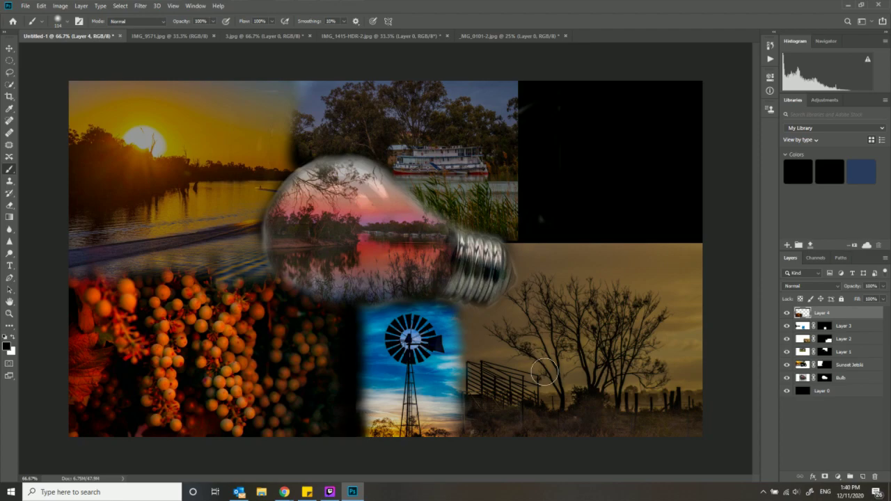
{"action": "left_click_drag", "start_coordinate": [877, 301], "coordinate": [872, 300]}
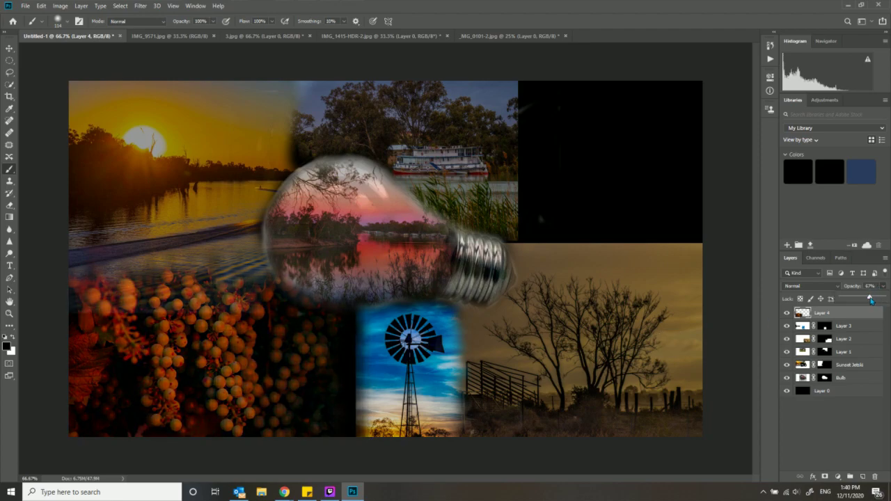
{"action": "left_click_drag", "start_coordinate": [870, 300], "coordinate": [874, 301]}
Paint a dark dab on Layer 3's mask near the windmill
{"action": "left_click", "coordinate": [824, 325]}
{"action": "left_click", "coordinate": [361, 413]}
{"action": "key", "text": "z"}
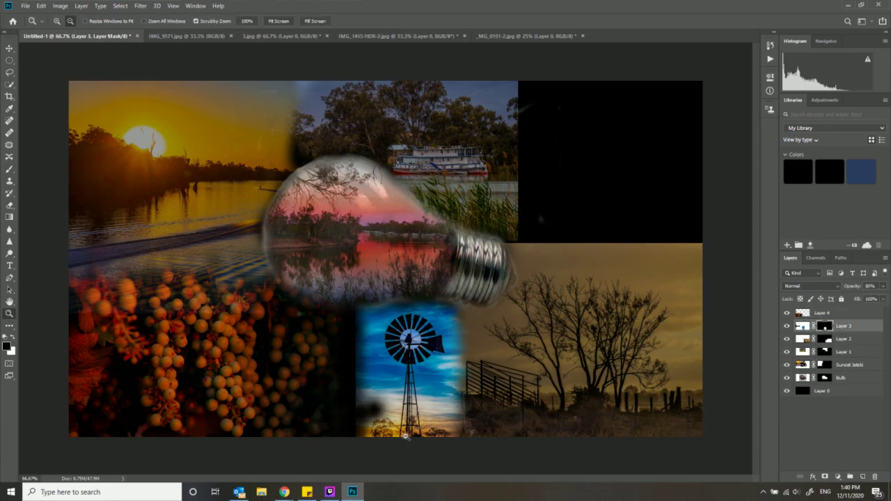
Undo the stray mask dab and apply the windmill layer's mask
{"action": "key", "text": "ctrl+z"}
{"action": "key", "text": "ctrl+z"}
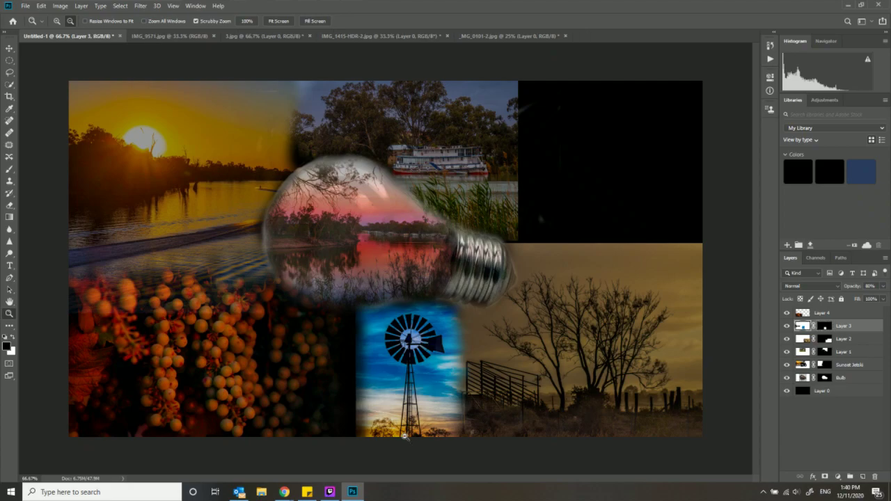
{"action": "left_click", "coordinate": [847, 21]}
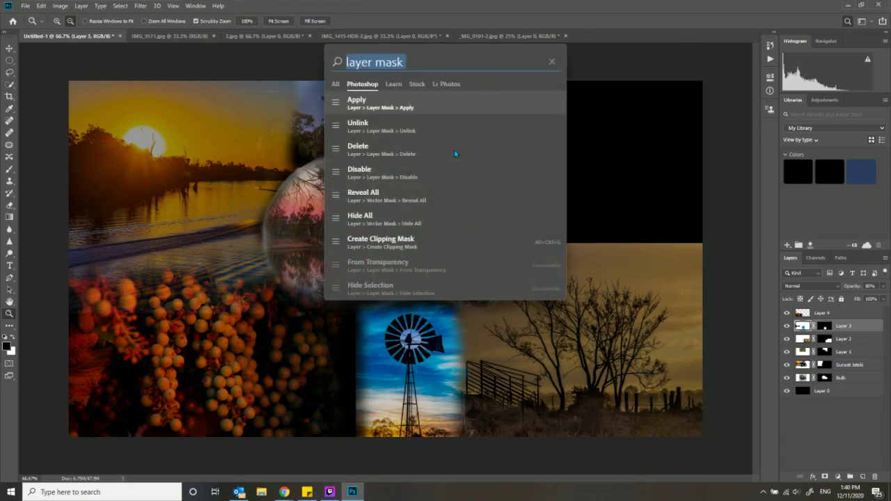
{"action": "left_click", "coordinate": [338, 87]}
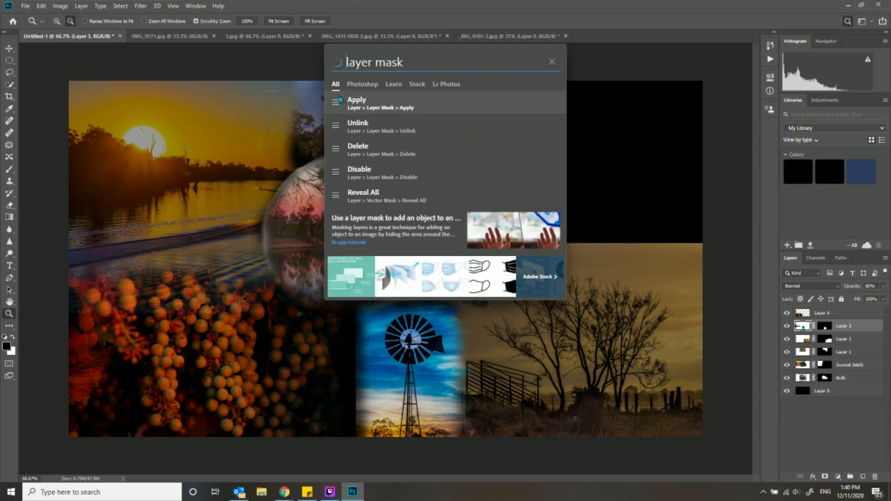
{"action": "left_click", "coordinate": [409, 98]}
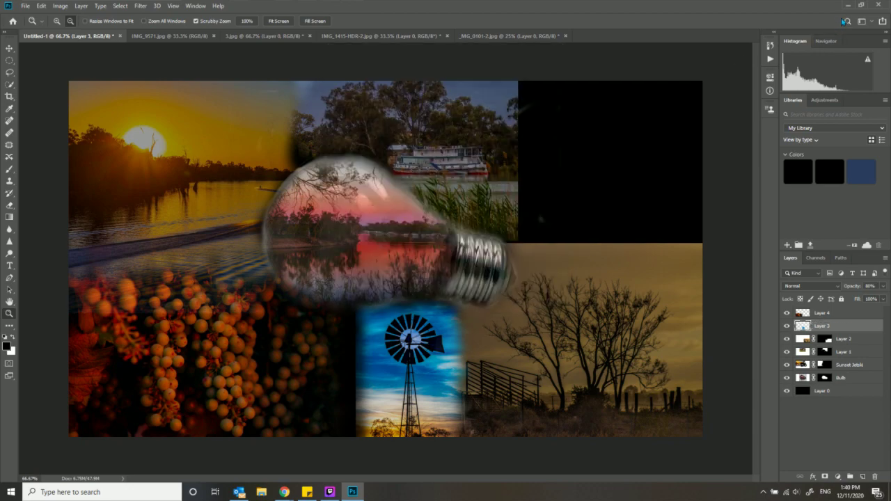
{"action": "left_click", "coordinate": [9, 169]}
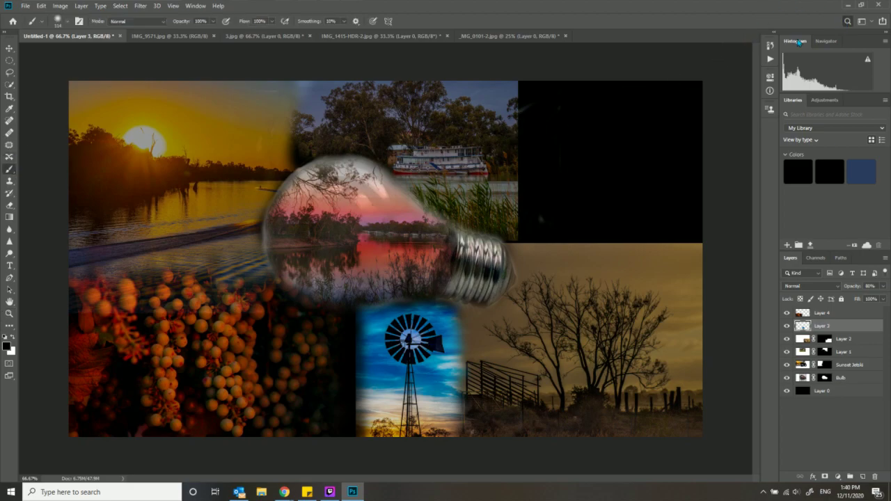
Add a From Transparency mask to the windmill layer, then undo it
{"action": "left_click", "coordinate": [846, 21]}
{"action": "left_click", "coordinate": [415, 104]}
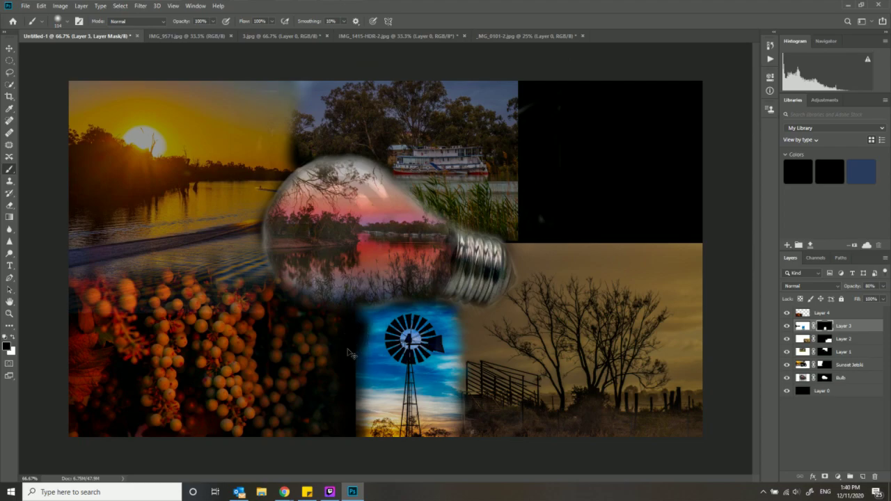
{"action": "key", "text": "ctrl+z"}
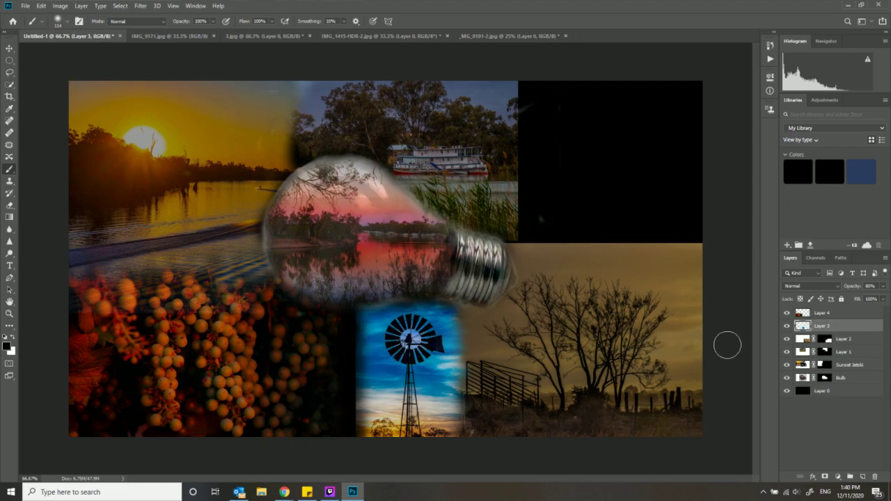
Select Layer 3 and keep its opacity at 80%
{"action": "left_click", "coordinate": [817, 314]}
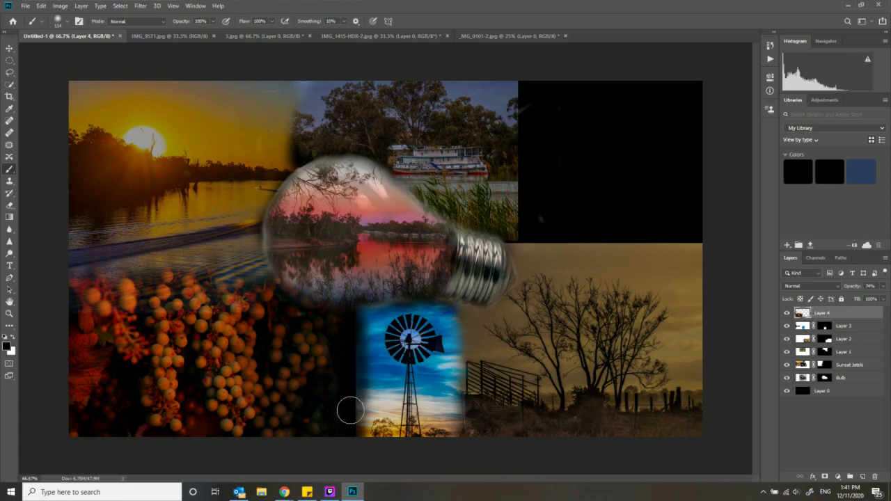
{"action": "left_click", "coordinate": [802, 330]}
{"action": "left_click", "coordinate": [883, 286]}
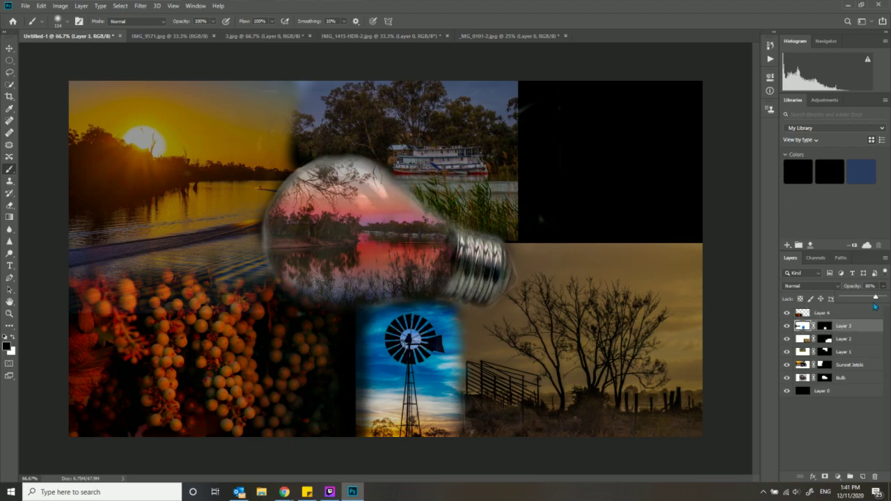
{"action": "mouse_move", "coordinate": [876, 298]}
{"action": "left_mouse_down"}
{"action": "mouse_move", "coordinate": [884, 299]}
{"action": "mouse_move", "coordinate": [859, 302]}
{"action": "mouse_move", "coordinate": [881, 307]}
{"action": "mouse_move", "coordinate": [875, 299]}
{"action": "left_mouse_up"}
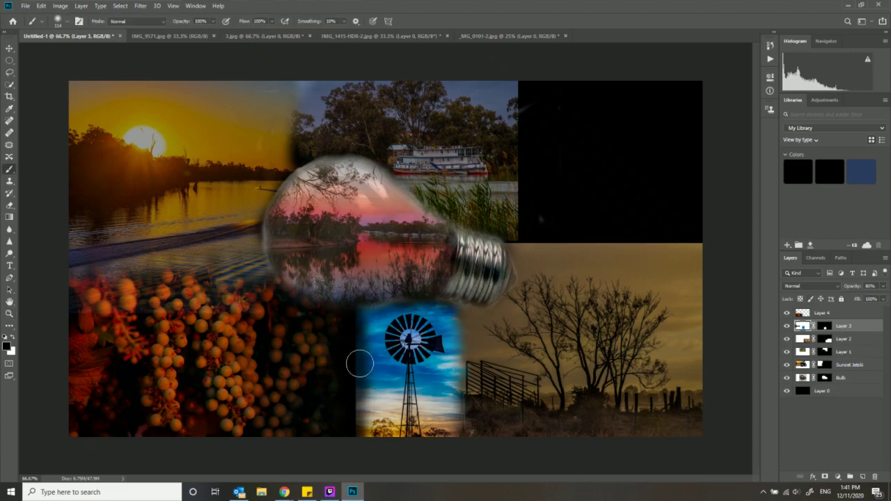
{"action": "key", "text": "z"}
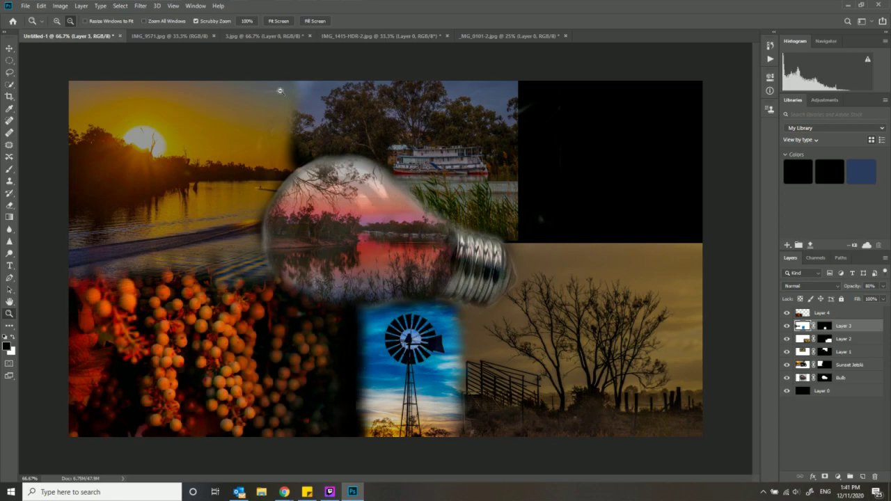
{"action": "left_click", "coordinate": [9, 169]}
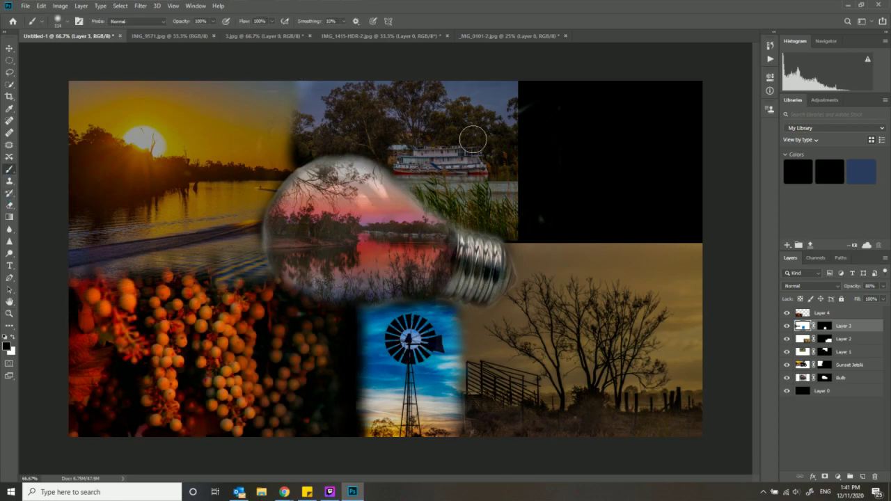
Apply the windmill layer's mask permanently via the layer mask search
{"action": "left_click", "coordinate": [846, 21]}
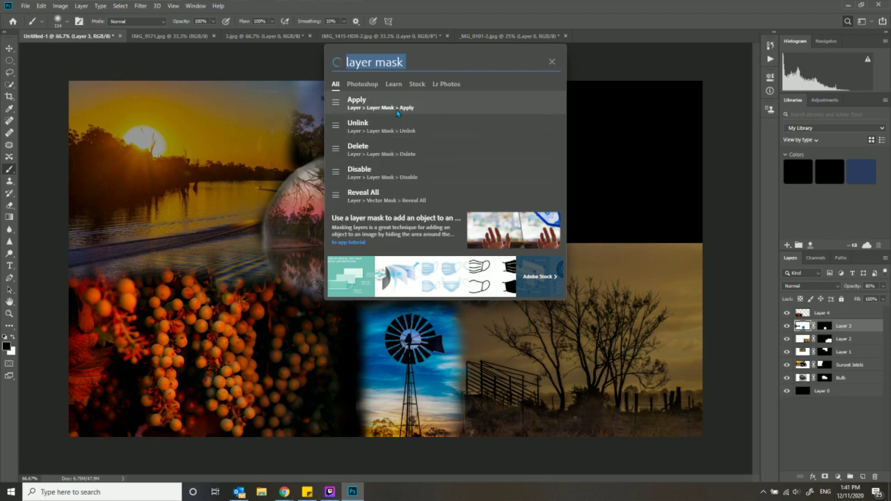
{"action": "left_click", "coordinate": [370, 88]}
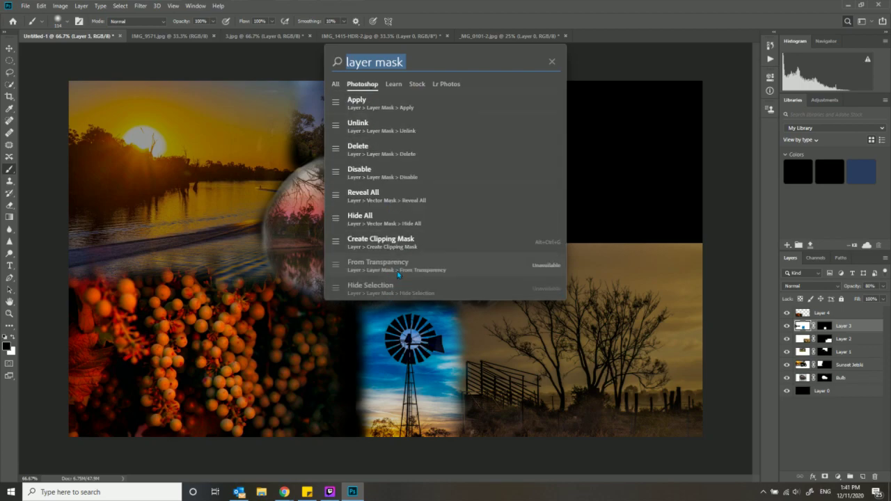
{"action": "left_click", "coordinate": [389, 105]}
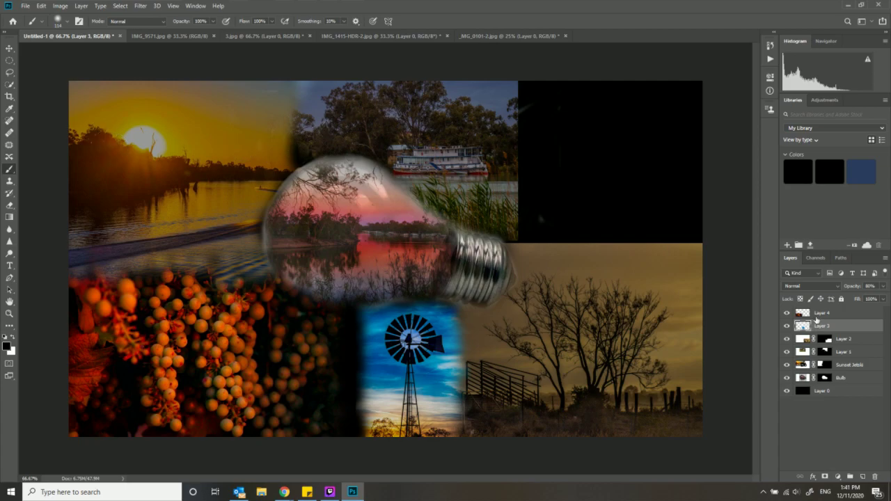
Add and remove a From Transparency mask on Layer 4, then start Free Transform
{"action": "left_click", "coordinate": [828, 313]}
{"action": "left_click", "coordinate": [847, 21]}
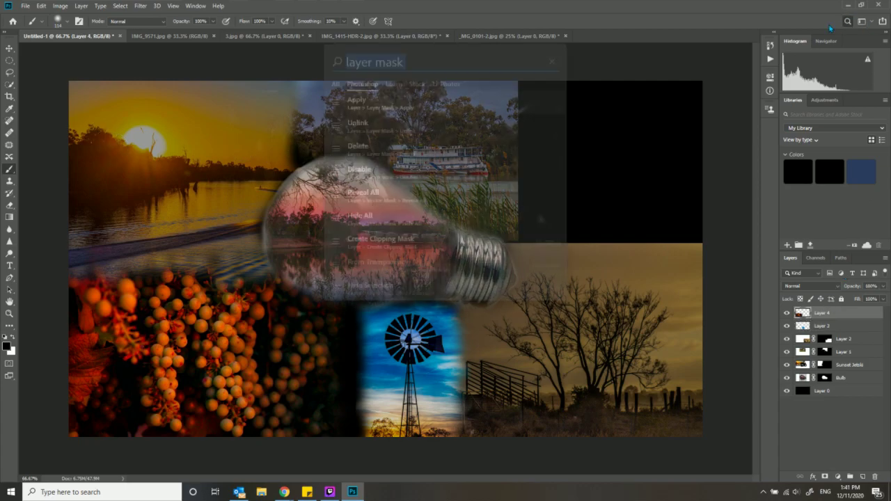
{"action": "left_click", "coordinate": [440, 110]}
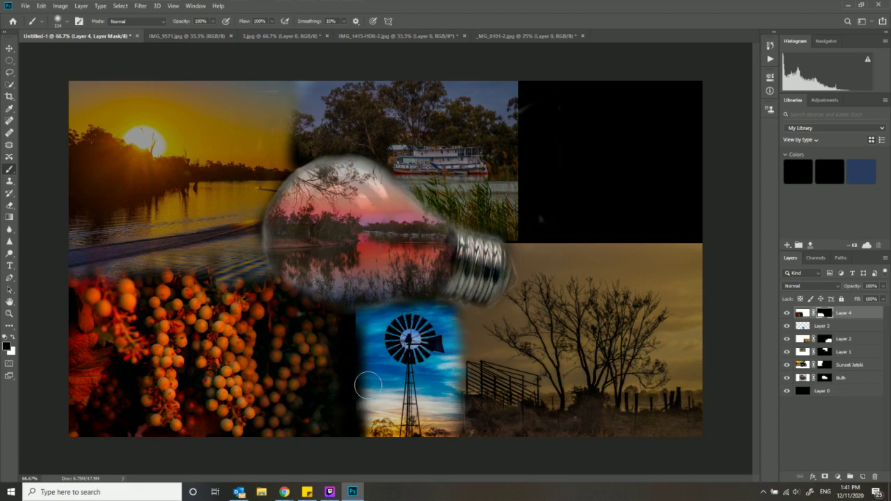
{"action": "key", "text": "Delete"}
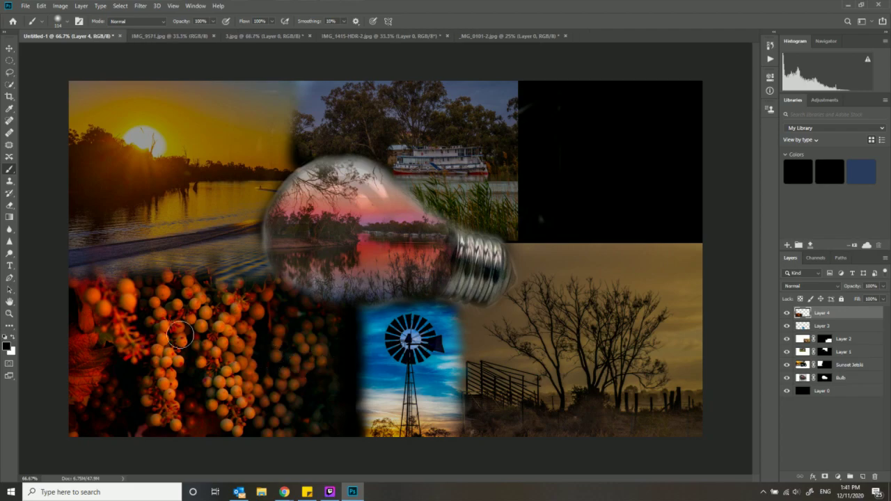
{"action": "key", "text": "ctrl+t"}
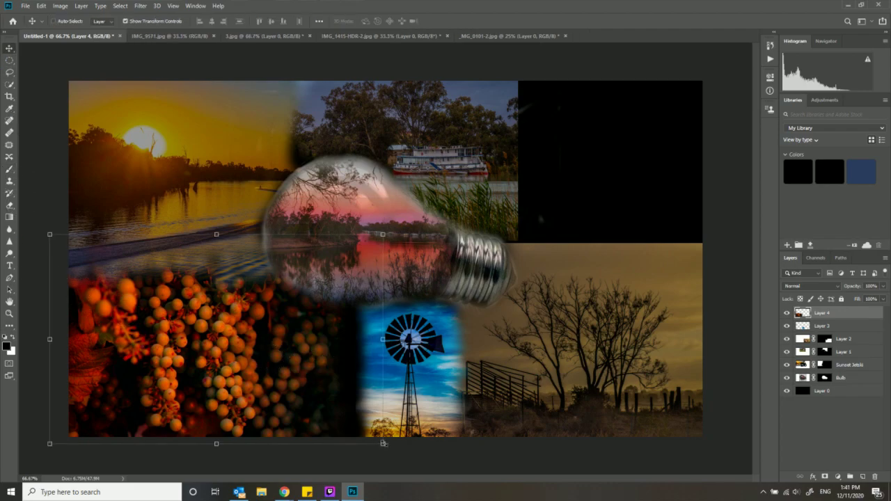
Enlarge the grapes toward the lower right, brush a new mask by the windmill, and raise Layer 3 above
{"action": "left_click_drag", "start_coordinate": [382, 446], "coordinate": [424, 462]}
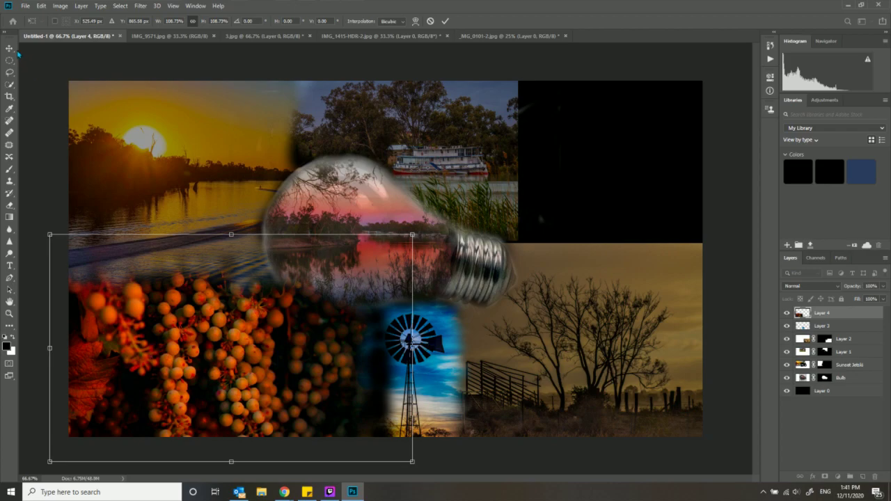
{"action": "left_click", "coordinate": [9, 169]}
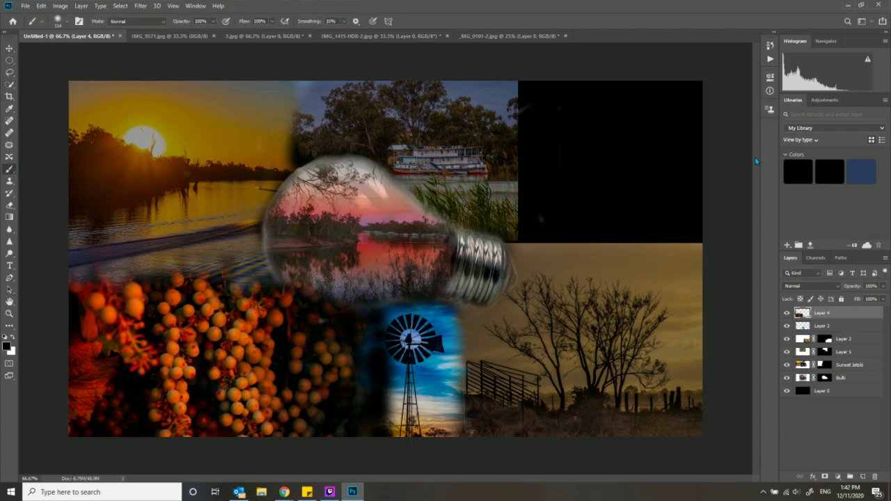
{"action": "left_click", "coordinate": [847, 21]}
{"action": "type", "text": "layer mask"}
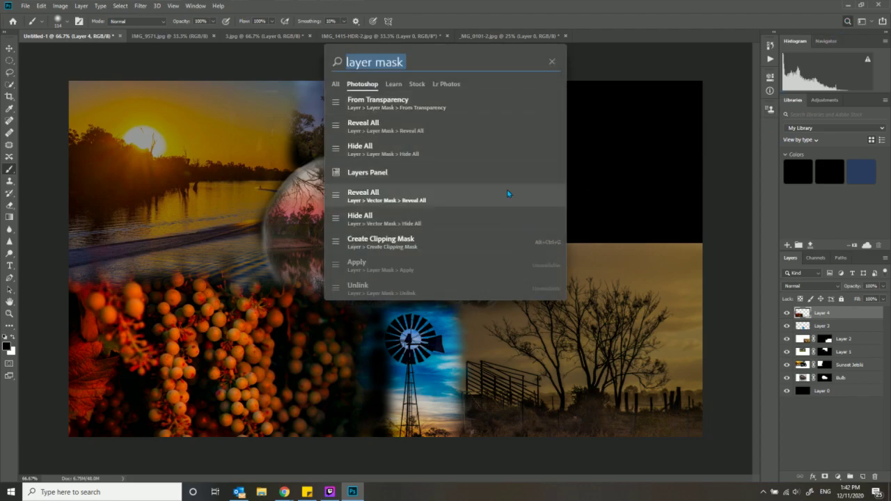
{"action": "left_click", "coordinate": [493, 109]}
{"action": "mouse_move", "coordinate": [366, 304]}
{"action": "left_mouse_down"}
{"action": "mouse_move", "coordinate": [373, 325]}
{"action": "mouse_move", "coordinate": [381, 320]}
{"action": "mouse_move", "coordinate": [365, 320]}
{"action": "mouse_move", "coordinate": [379, 352]}
{"action": "mouse_move", "coordinate": [372, 373]}
{"action": "mouse_move", "coordinate": [391, 382]}
{"action": "mouse_move", "coordinate": [391, 372]}
{"action": "mouse_move", "coordinate": [379, 427]}
{"action": "mouse_move", "coordinate": [375, 411]}
{"action": "mouse_move", "coordinate": [365, 415]}
{"action": "mouse_move", "coordinate": [376, 396]}
{"action": "mouse_move", "coordinate": [382, 413]}
{"action": "mouse_move", "coordinate": [384, 373]}
{"action": "mouse_move", "coordinate": [438, 313]}
{"action": "mouse_move", "coordinate": [434, 373]}
{"action": "mouse_move", "coordinate": [484, 352]}
{"action": "mouse_move", "coordinate": [463, 355]}
{"action": "mouse_move", "coordinate": [452, 394]}
{"action": "mouse_move", "coordinate": [334, 395]}
{"action": "mouse_move", "coordinate": [359, 357]}
{"action": "mouse_move", "coordinate": [350, 371]}
{"action": "mouse_move", "coordinate": [363, 424]}
{"action": "mouse_move", "coordinate": [364, 397]}
{"action": "left_mouse_up"}
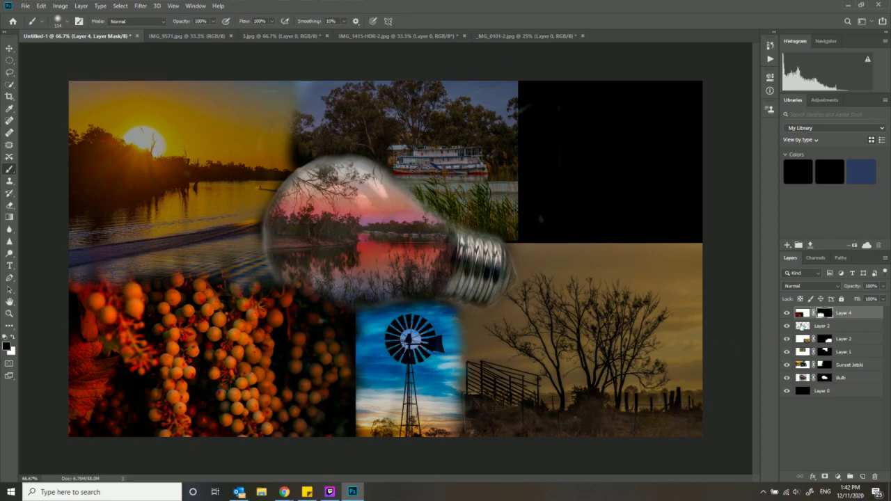
{"action": "left_click_drag", "start_coordinate": [802, 326], "coordinate": [804, 315]}
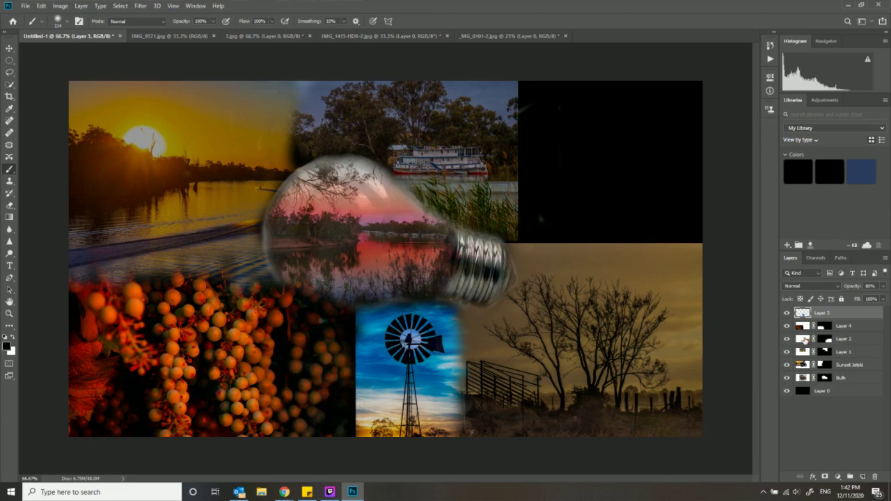
Move Layer 4 back above Layer 3, undo two test strokes, and search layer mask commands
{"action": "left_click_drag", "start_coordinate": [804, 321], "coordinate": [805, 325]}
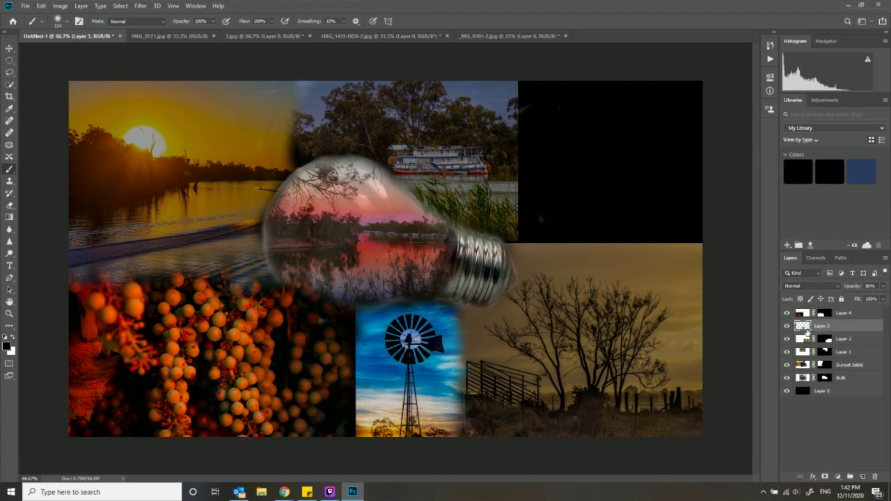
{"action": "left_click_drag", "start_coordinate": [373, 376], "coordinate": [380, 388]}
{"action": "key", "text": "ctrl+z"}
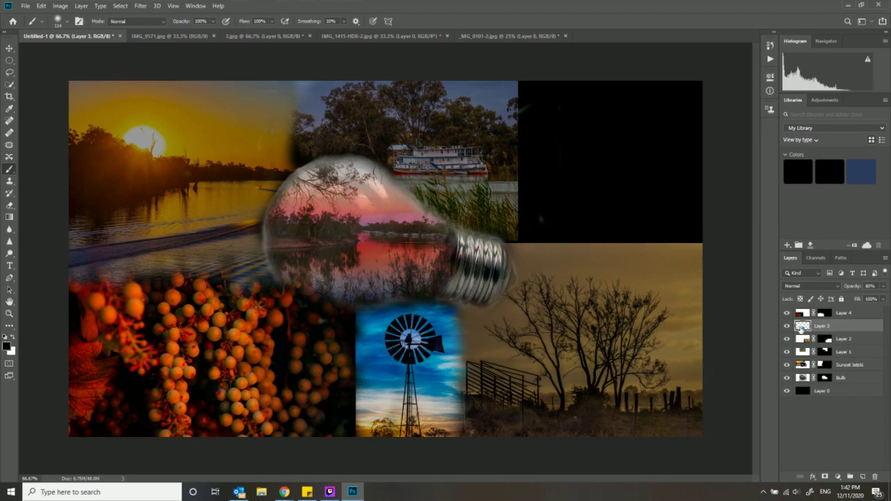
{"action": "left_click_drag", "start_coordinate": [417, 409], "coordinate": [421, 416]}
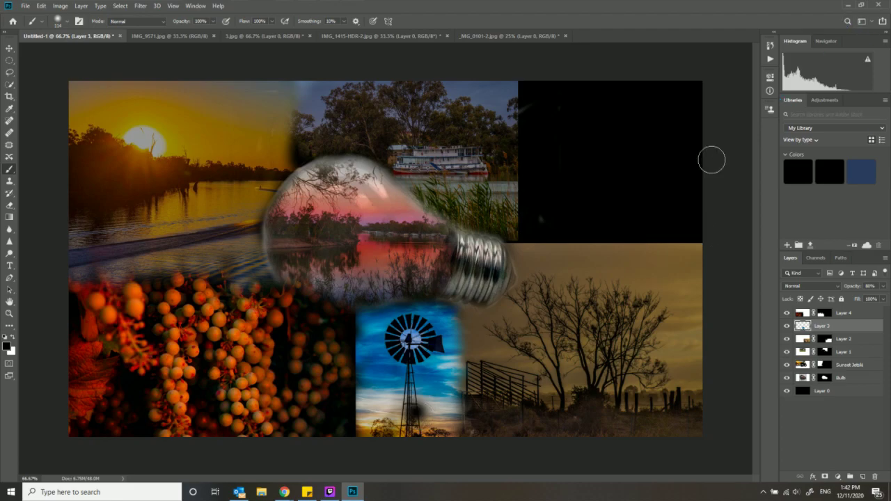
{"action": "key", "text": "ctrl+z"}
{"action": "left_click", "coordinate": [847, 22]}
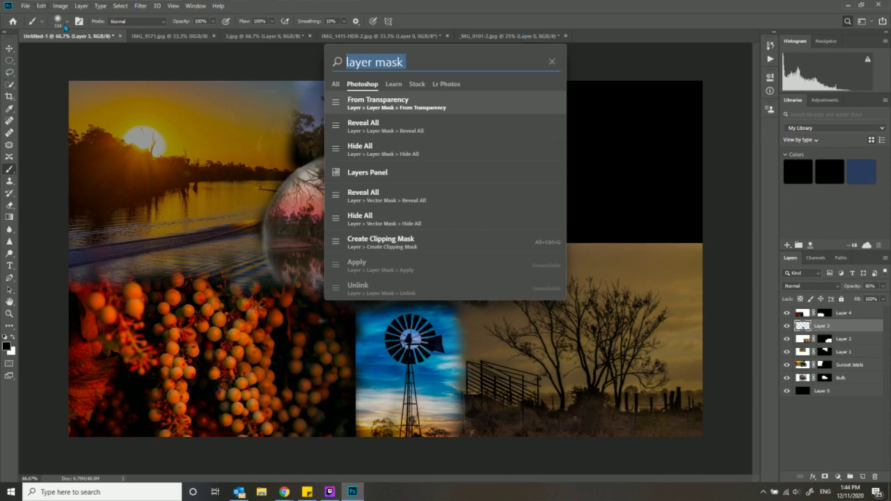
Try a Reveal All mask on Layer 3's left edge, undo it, and return Layer 3 above Layer 4
{"action": "left_click", "coordinate": [389, 122]}
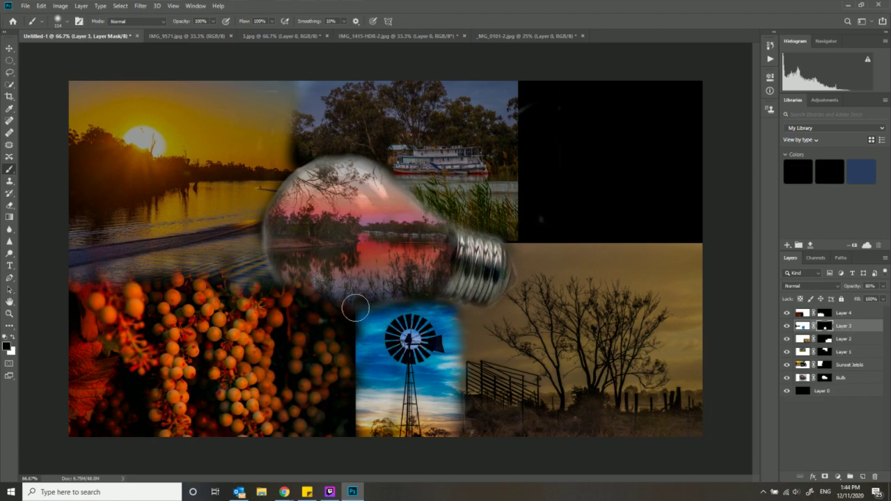
{"action": "mouse_move", "coordinate": [357, 327]}
{"action": "left_mouse_down"}
{"action": "mouse_move", "coordinate": [343, 403]}
{"action": "mouse_move", "coordinate": [366, 399]}
{"action": "mouse_move", "coordinate": [355, 414]}
{"action": "mouse_move", "coordinate": [353, 403]}
{"action": "mouse_move", "coordinate": [348, 433]}
{"action": "mouse_move", "coordinate": [353, 355]}
{"action": "left_mouse_up"}
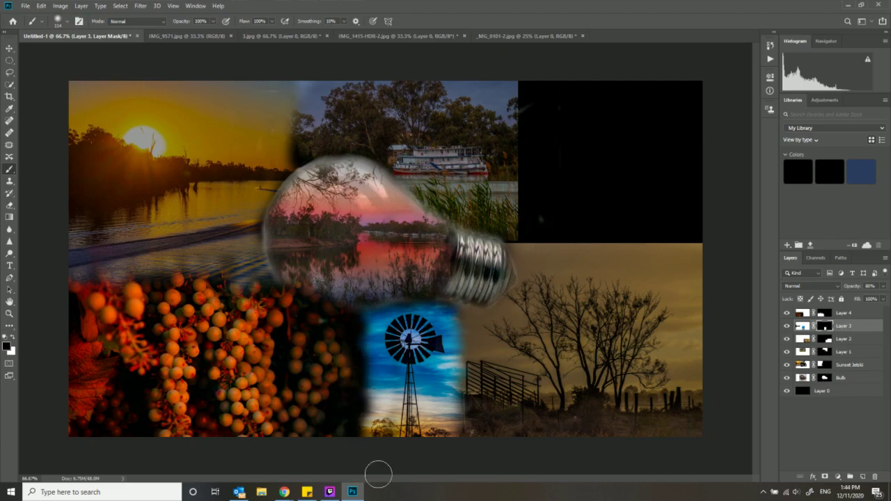
{"action": "key", "text": "ctrl+z"}
{"action": "key", "text": "ctrl+z"}
{"action": "key", "text": "ctrl+z"}
{"action": "key", "text": "ctrl+z"}
{"action": "key", "text": "ctrl+z"}
{"action": "key", "text": "ctrl+z"}
{"action": "key", "text": "ctrl+z"}
{"action": "key", "text": "ctrl+z"}
{"action": "key", "text": "ctrl+z"}
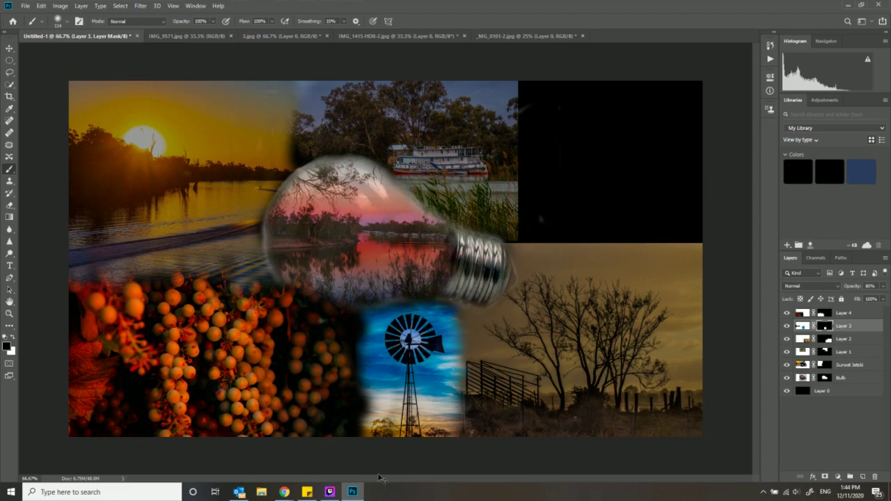
{"action": "key", "text": "ctrl+z"}
{"action": "key", "text": "ctrl+z"}
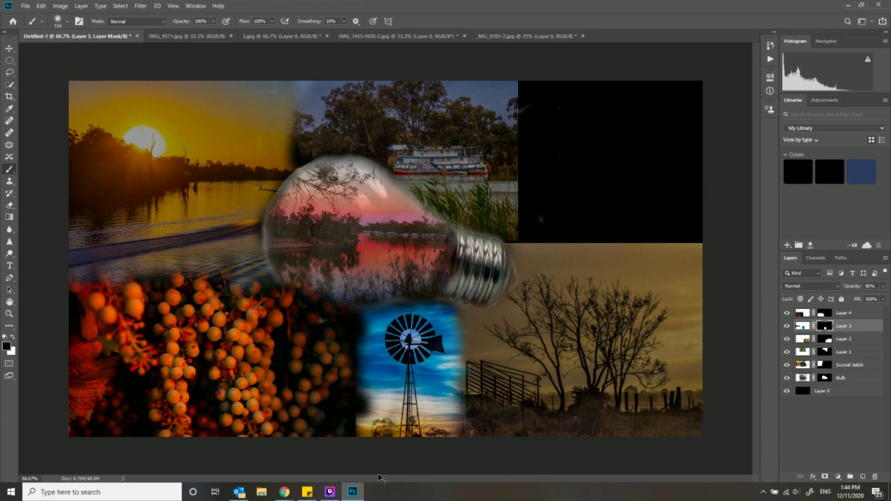
{"action": "key", "text": "ctrl+z"}
{"action": "key", "text": "ctrl+z"}
{"action": "key", "text": "ctrl+z"}
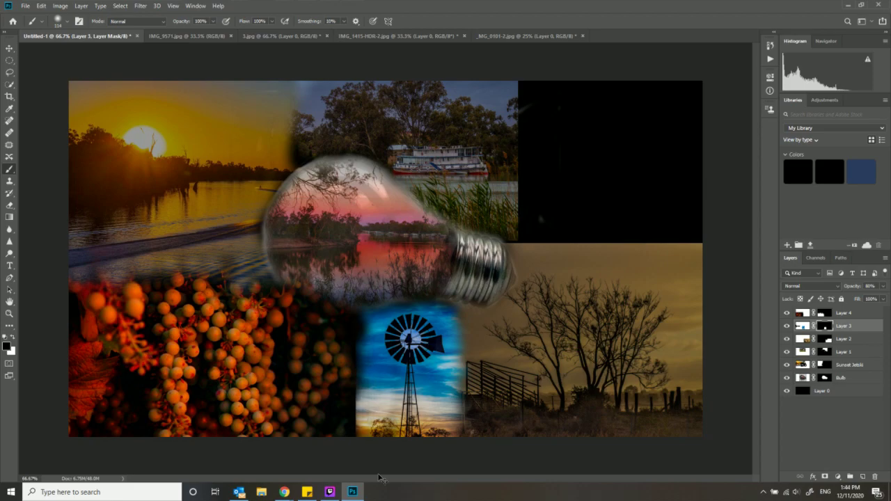
{"action": "key", "text": "ctrl+z"}
{"action": "key", "text": "ctrl+z"}
{"action": "key", "text": "ctrl+z"}
{"action": "key", "text": "ctrl+z"}
{"action": "key", "text": "ctrl+z"}
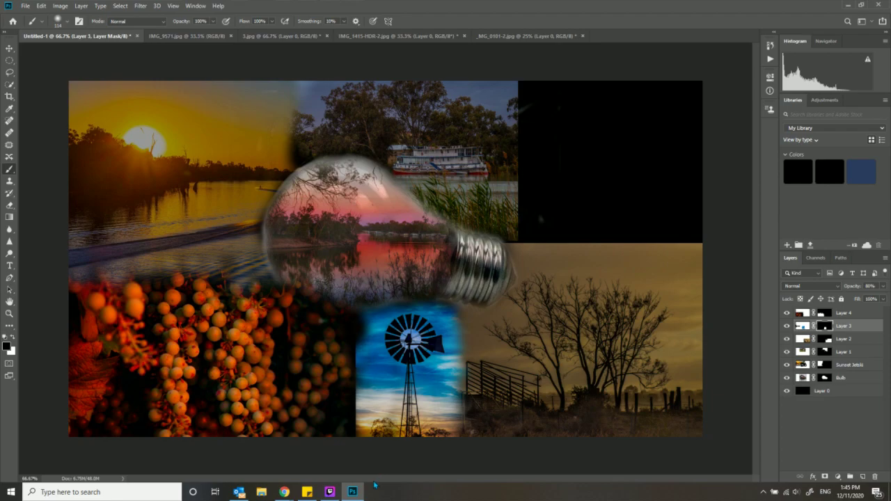
{"action": "key", "text": "ctrl+z"}
{"action": "key", "text": "ctrl+z"}
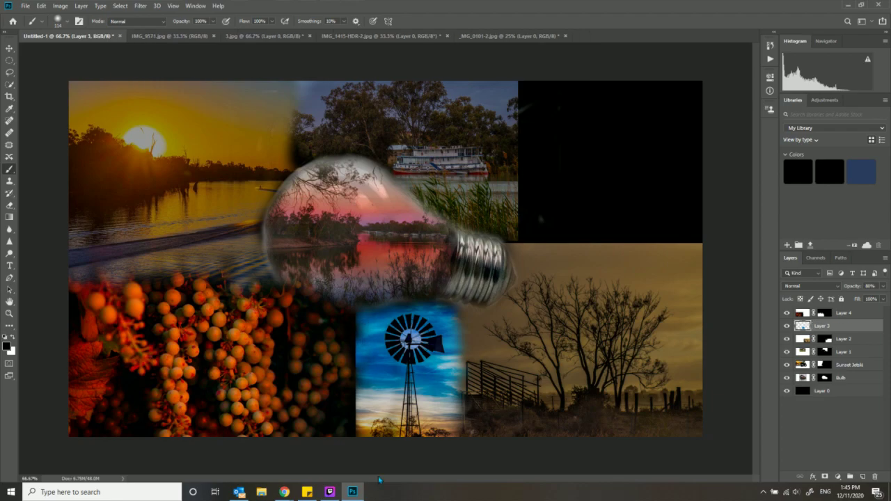
{"action": "key", "text": "z"}
{"action": "key", "text": "ctrl+bracketright"}
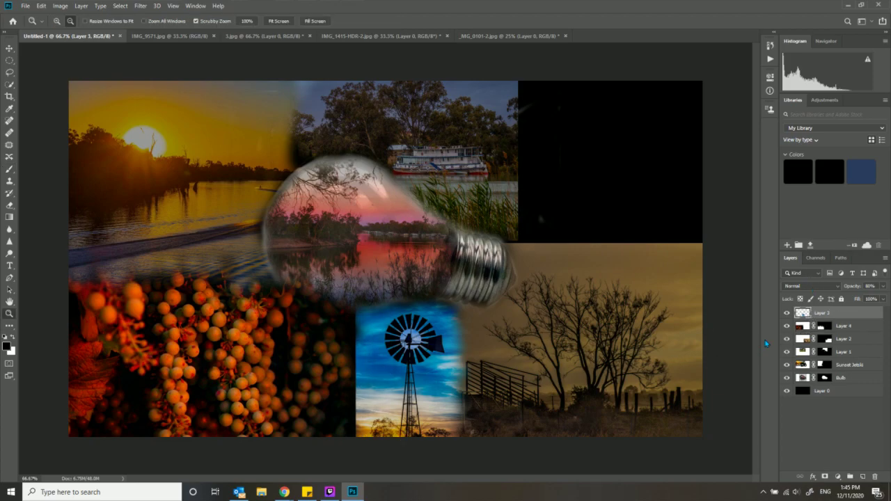
Give Layer 3 a Reveal All mask and brush black along the windmill's lower-left edge
{"action": "left_click", "coordinate": [799, 325]}
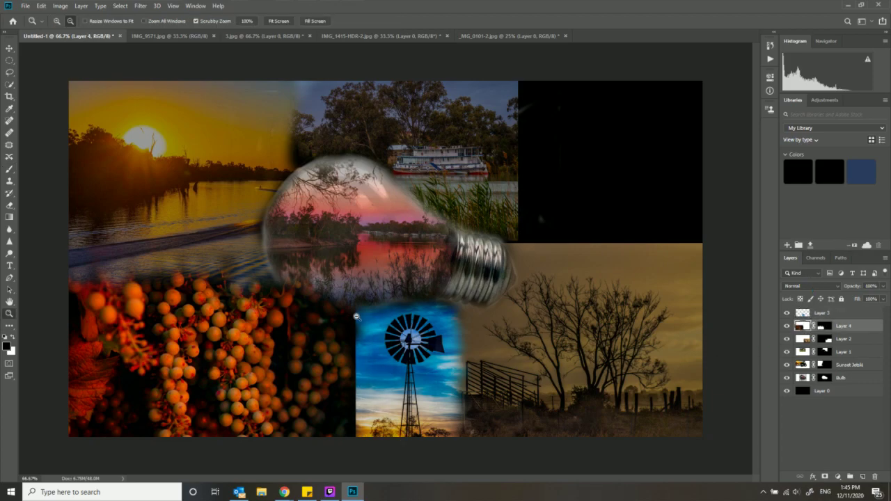
{"action": "left_click", "coordinate": [9, 169]}
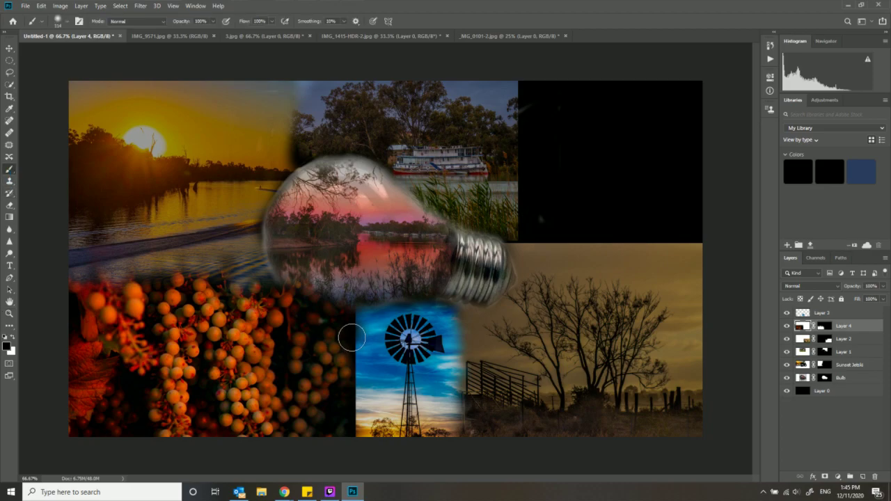
{"action": "left_click", "coordinate": [847, 21]}
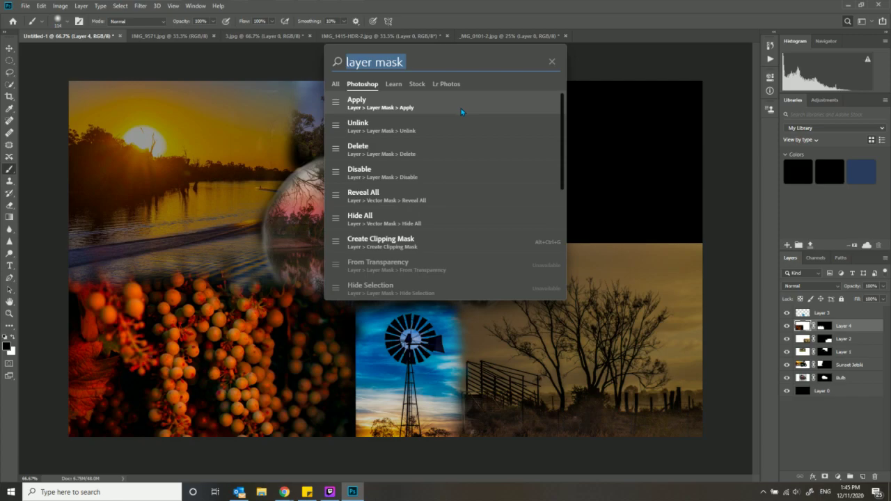
{"action": "left_click", "coordinate": [607, 62]}
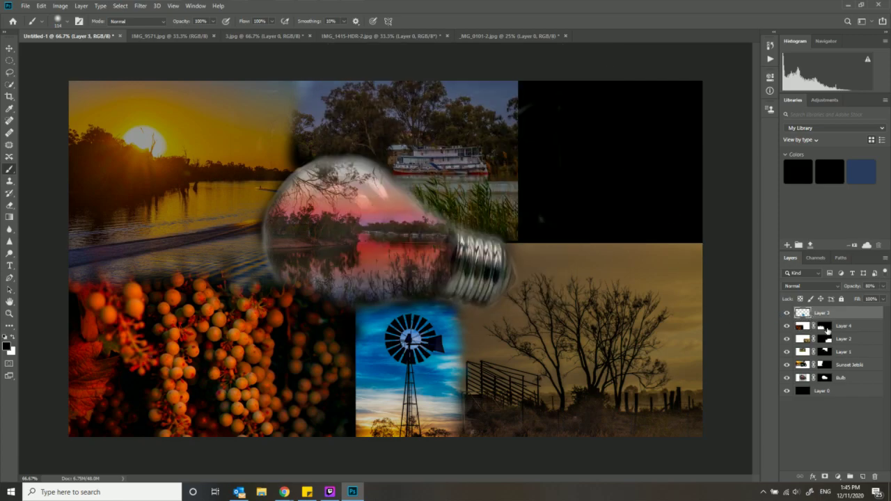
{"action": "left_click", "coordinate": [824, 327]}
{"action": "left_click", "coordinate": [818, 313]}
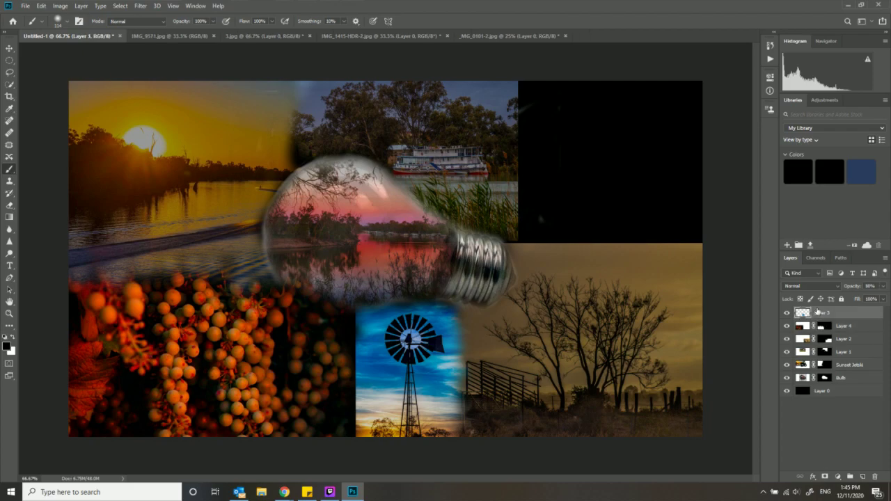
{"action": "left_click", "coordinate": [848, 21]}
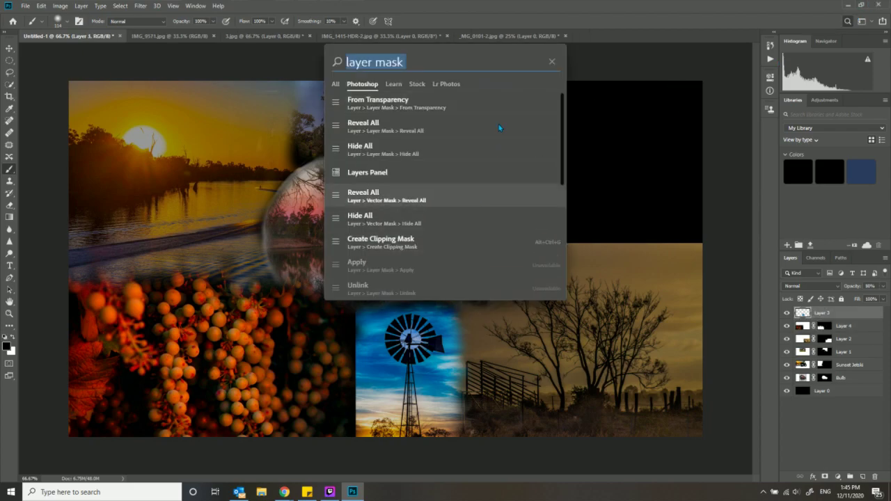
{"action": "left_click", "coordinate": [487, 191]}
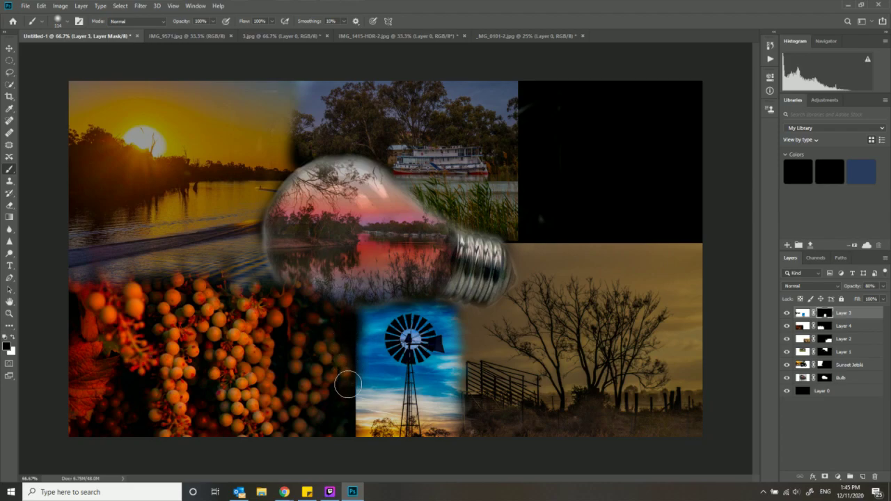
{"action": "left_click_drag", "start_coordinate": [346, 405], "coordinate": [350, 429]}
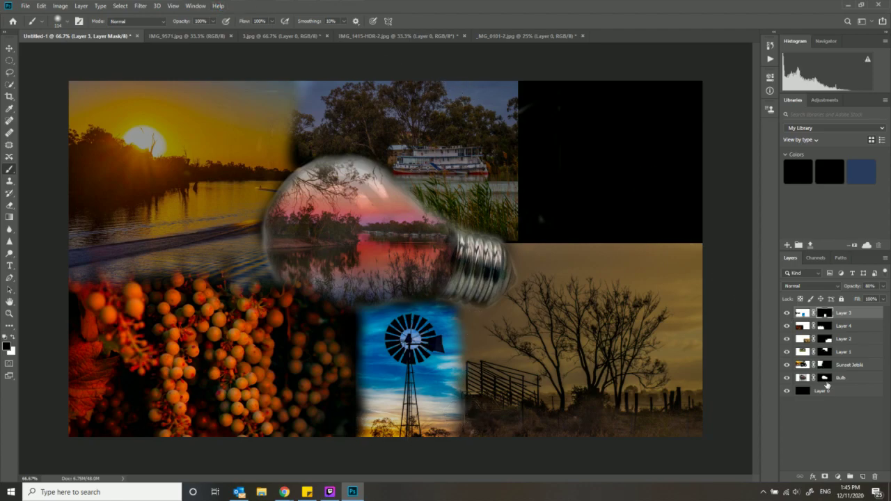
Raise Layer 2's opacity in the Layers panel
{"action": "left_click", "coordinate": [821, 431]}
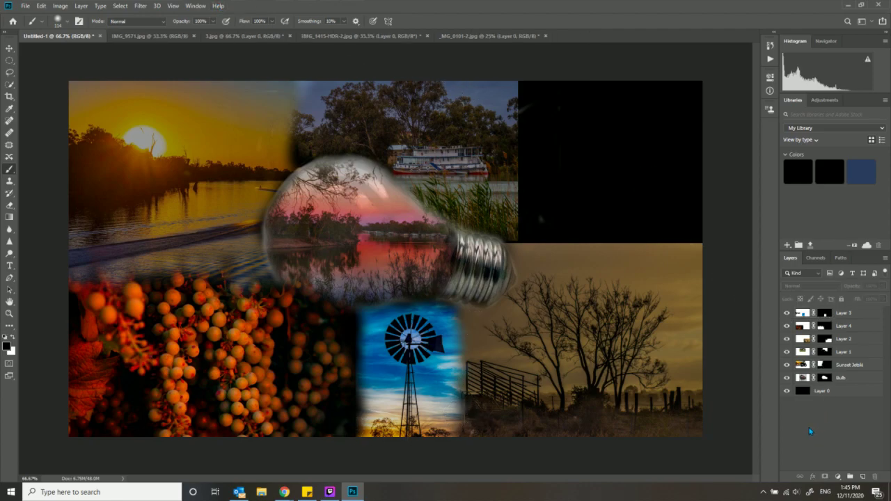
{"action": "left_click", "coordinate": [808, 327]}
{"action": "left_click", "coordinate": [806, 339]}
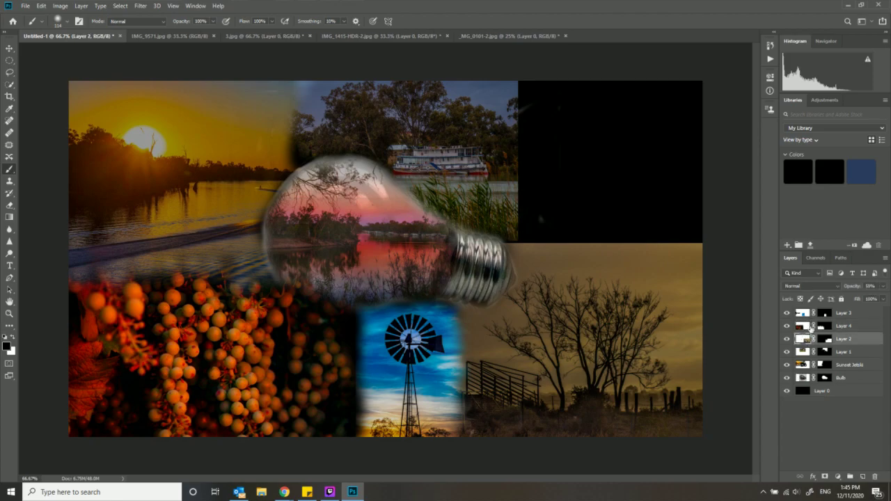
{"action": "left_click", "coordinate": [883, 286]}
{"action": "left_click_drag", "start_coordinate": [874, 298], "coordinate": [873, 300]}
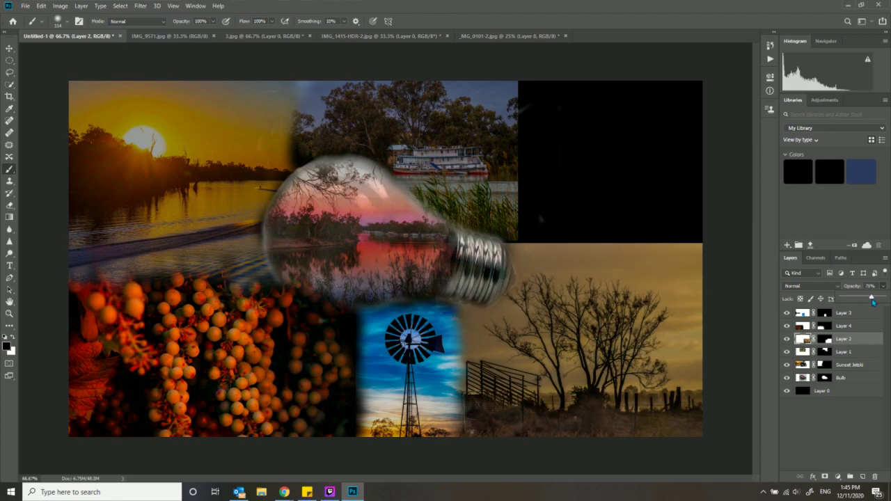
Set Layer 1 to 82% and Sunset Jetski to 67% opacity, undoing a stray brush stroke
{"action": "left_click", "coordinate": [811, 352]}
{"action": "left_click", "coordinate": [882, 286]}
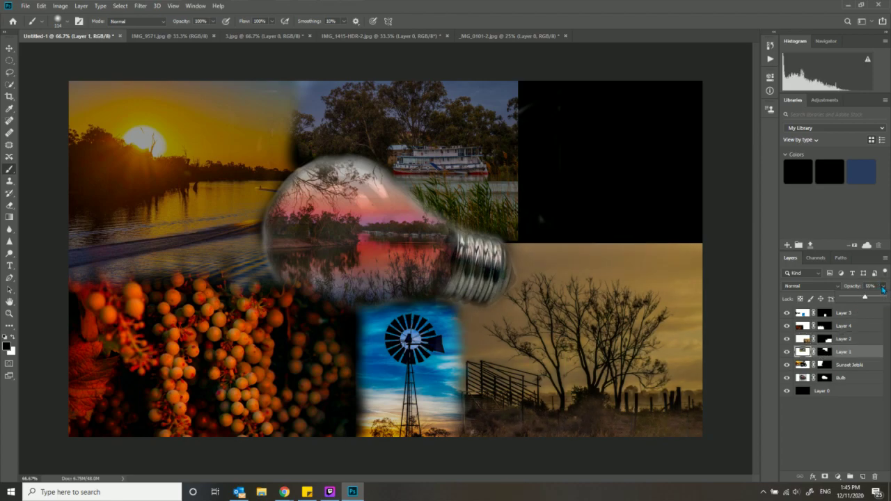
{"action": "left_click_drag", "start_coordinate": [865, 298], "coordinate": [876, 297]}
{"action": "left_click", "coordinate": [804, 364]}
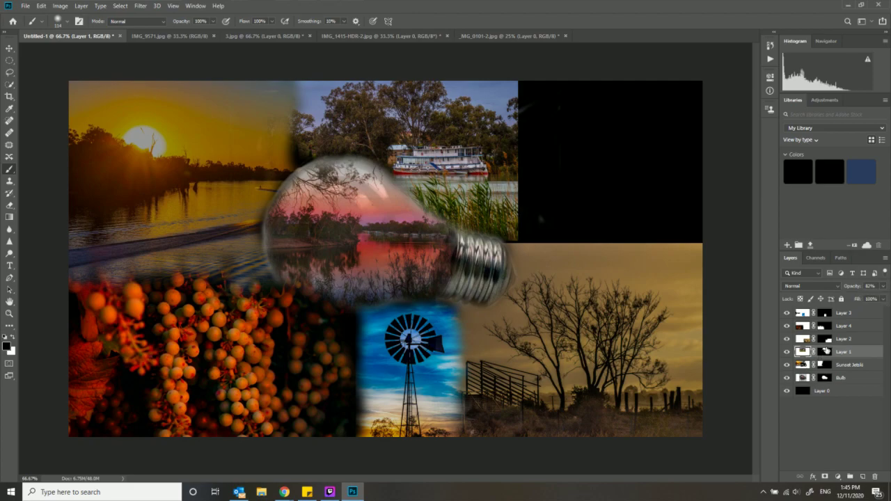
{"action": "left_click", "coordinate": [882, 286]}
{"action": "left_click_drag", "start_coordinate": [867, 299], "coordinate": [870, 299]}
{"action": "mouse_move", "coordinate": [281, 139]}
{"action": "left_mouse_down"}
{"action": "mouse_move", "coordinate": [279, 116]}
{"action": "mouse_move", "coordinate": [279, 133]}
{"action": "left_mouse_up"}
{"action": "key", "text": "ctrl+z"}
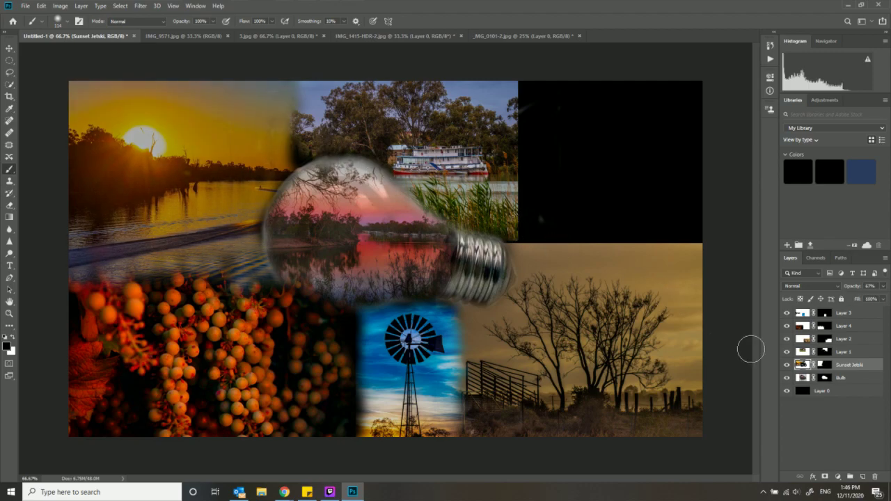
Clear and close the 'layer mask' search, then set Layer 1's opacity to 58%
{"action": "left_click", "coordinate": [806, 353]}
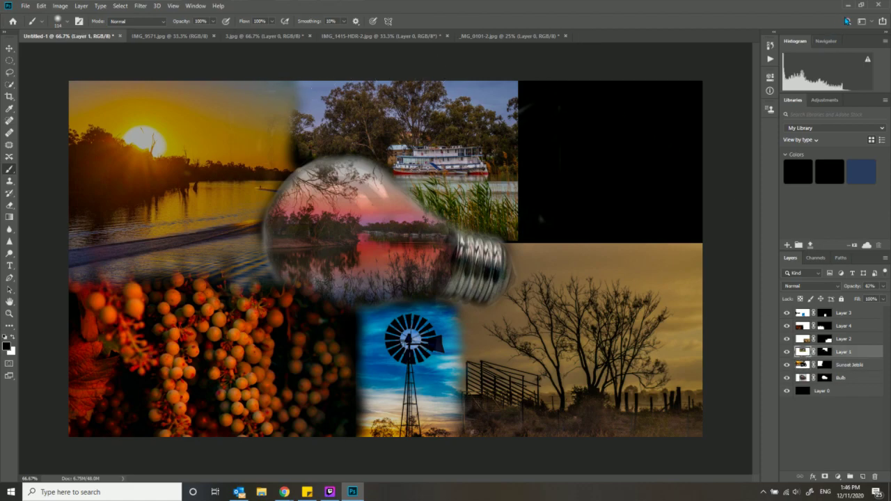
{"action": "left_click", "coordinate": [846, 21]}
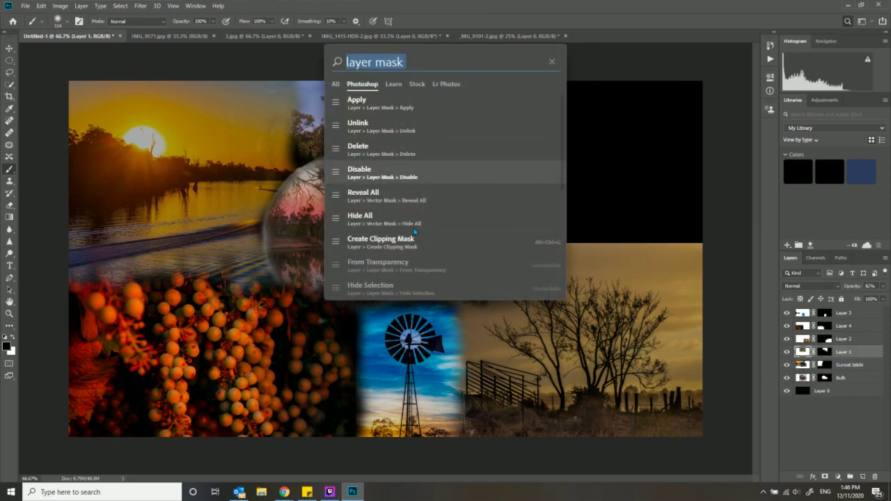
{"action": "left_click", "coordinate": [551, 61]}
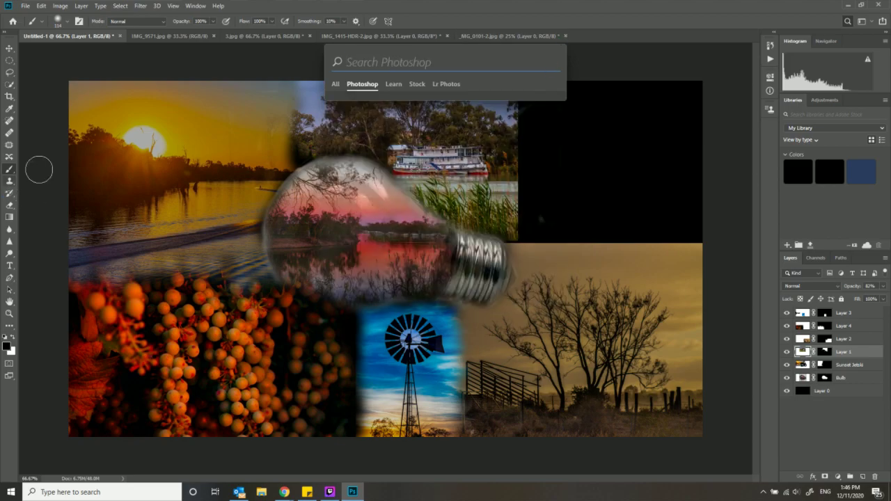
{"action": "key", "text": "Escape"}
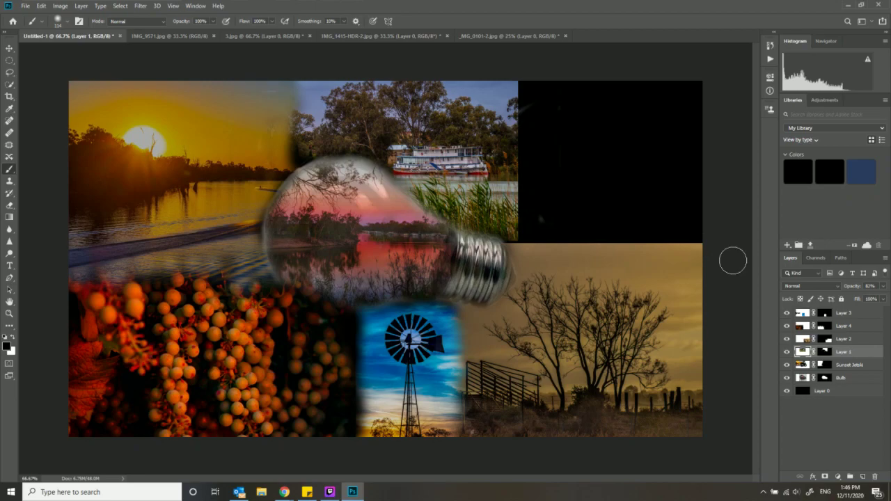
{"action": "left_click", "coordinate": [883, 286]}
{"action": "left_click_drag", "start_coordinate": [876, 299], "coordinate": [865, 298]}
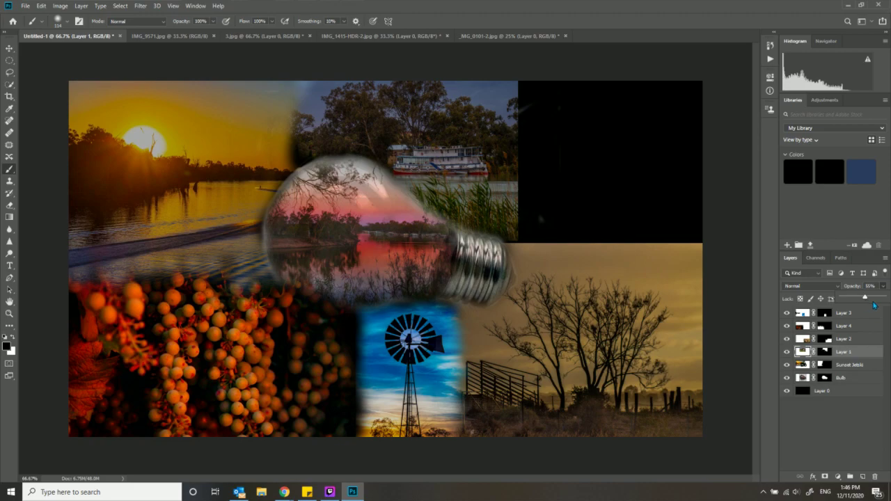
{"action": "left_click_drag", "start_coordinate": [865, 298], "coordinate": [874, 300]}
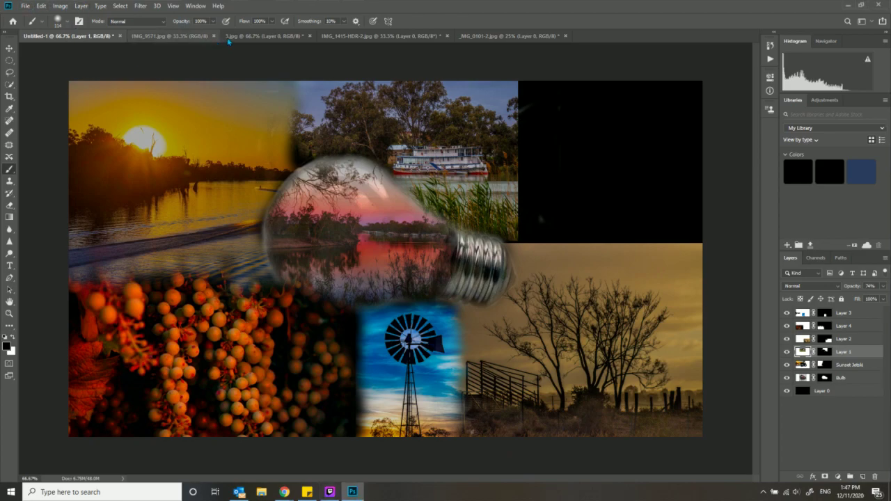
Cycle through the bird silhouette, collage, windmill and grapes document tabs
{"action": "left_click", "coordinate": [196, 35]}
{"action": "left_click", "coordinate": [230, 35]}
{"action": "left_click", "coordinate": [190, 36]}
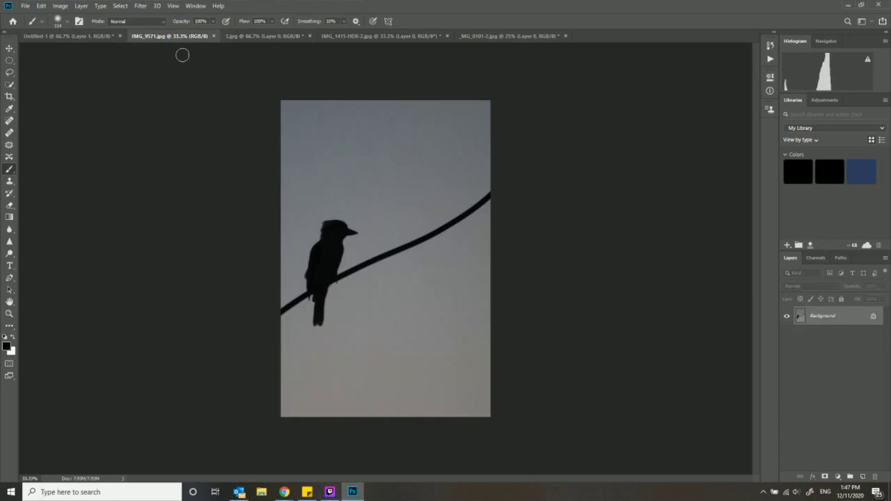
{"action": "left_click", "coordinate": [107, 36]}
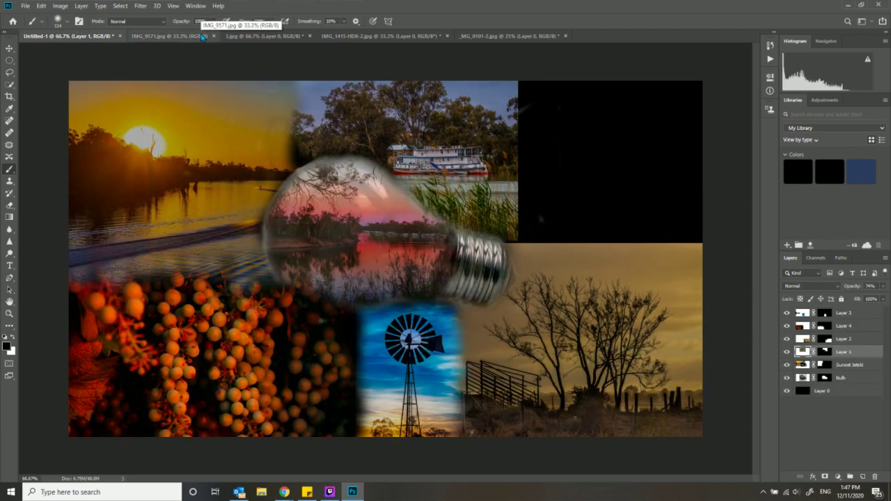
{"action": "left_click", "coordinate": [271, 35]}
{"action": "left_click", "coordinate": [344, 36]}
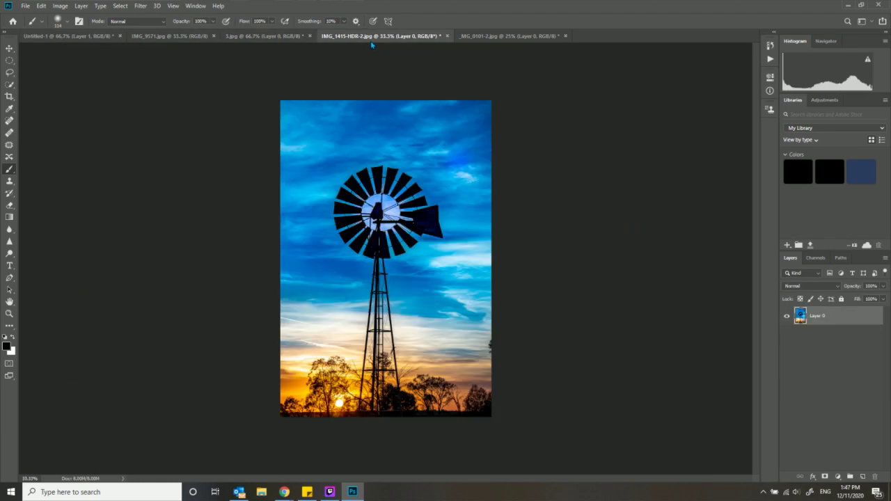
{"action": "left_click", "coordinate": [510, 41]}
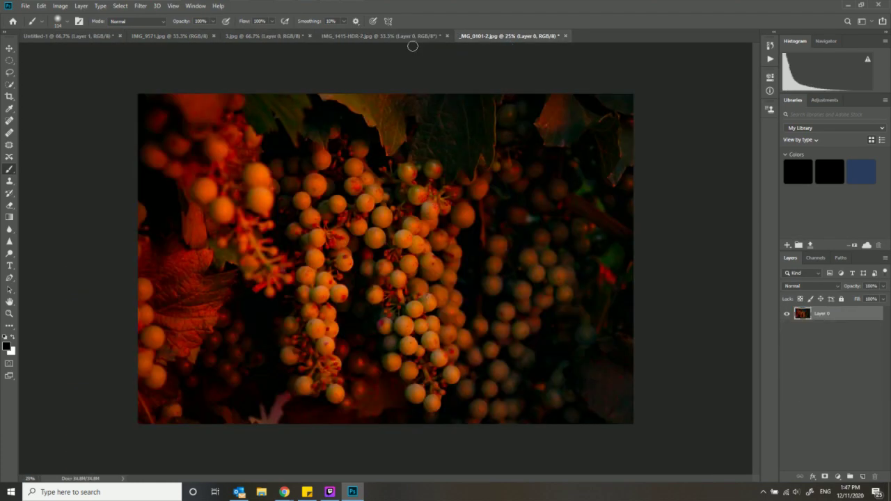
{"action": "left_click", "coordinate": [194, 38]}
Start File > Open and browse through the 02.Editor Photos folder
{"action": "left_click", "coordinate": [25, 7]}
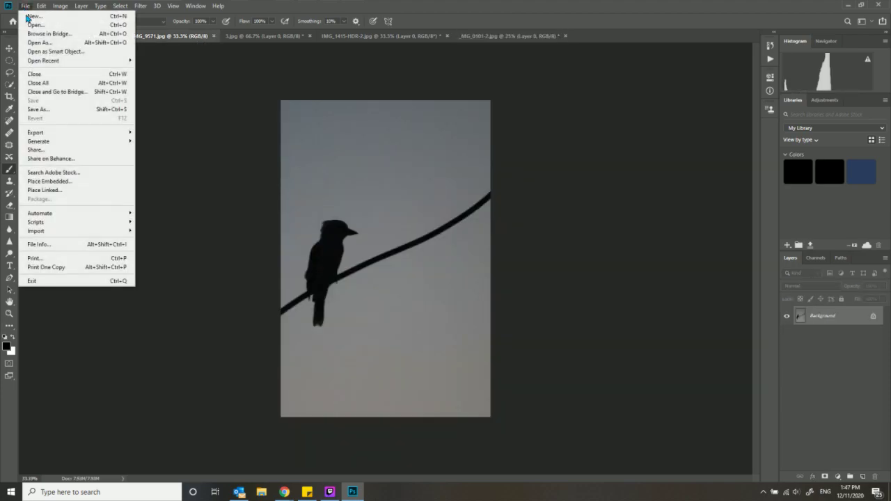
{"action": "left_click", "coordinate": [37, 23]}
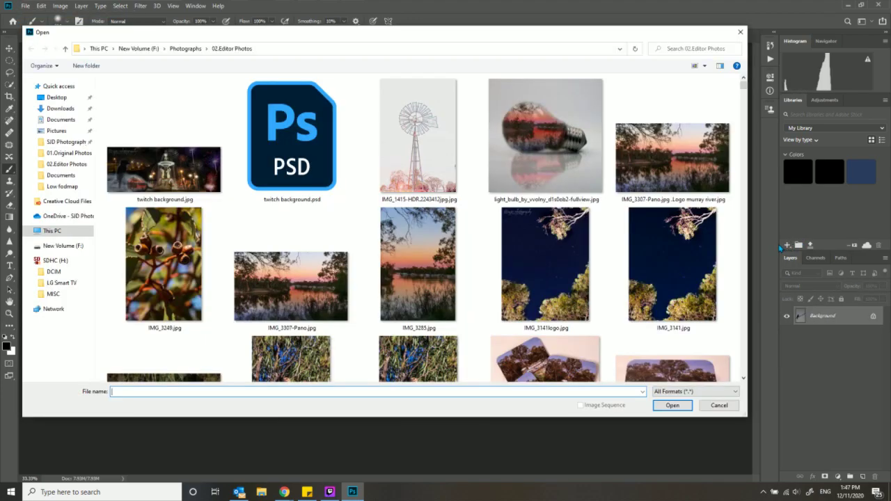
{"action": "scroll", "coordinate": [562, 300], "scroll_direction": "down", "scroll_amount": 1}
{"action": "scroll", "coordinate": [562, 300], "scroll_direction": "up", "scroll_amount": 1}
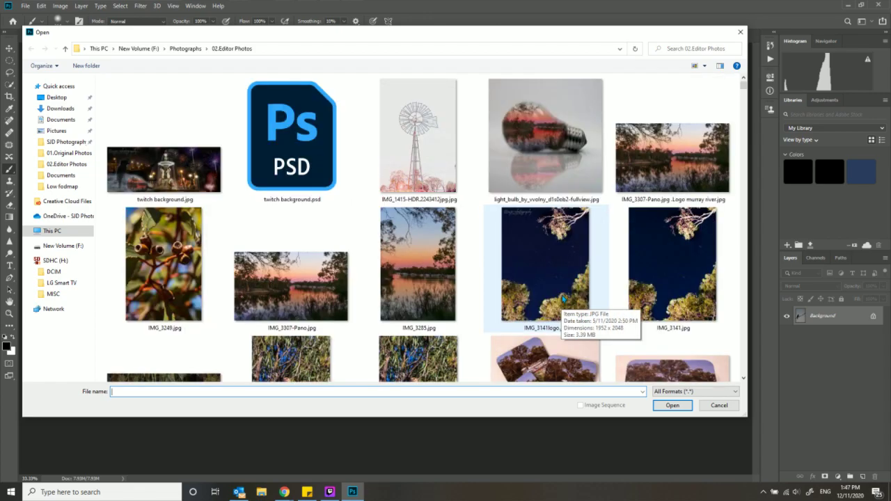
{"action": "scroll", "coordinate": [563, 300], "scroll_direction": "down", "scroll_amount": 5}
{"action": "scroll", "coordinate": [564, 300], "scroll_direction": "down", "scroll_amount": 3}
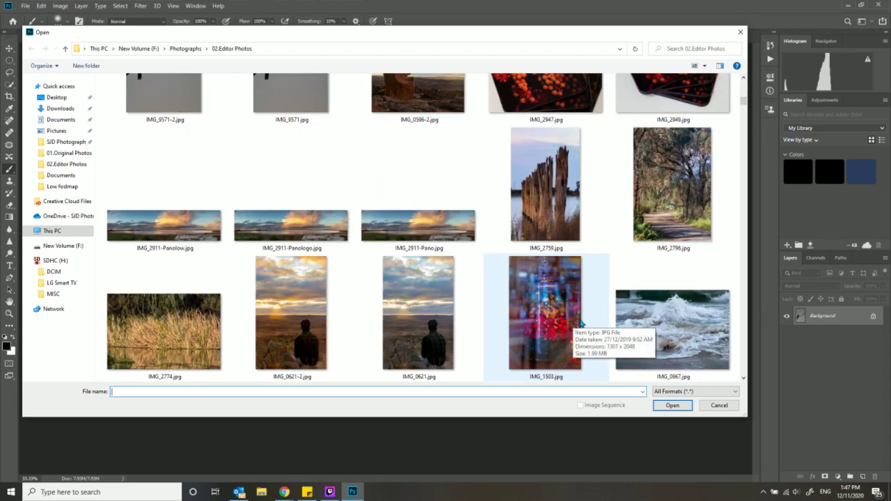
{"action": "scroll", "coordinate": [678, 365], "scroll_direction": "down", "scroll_amount": 3}
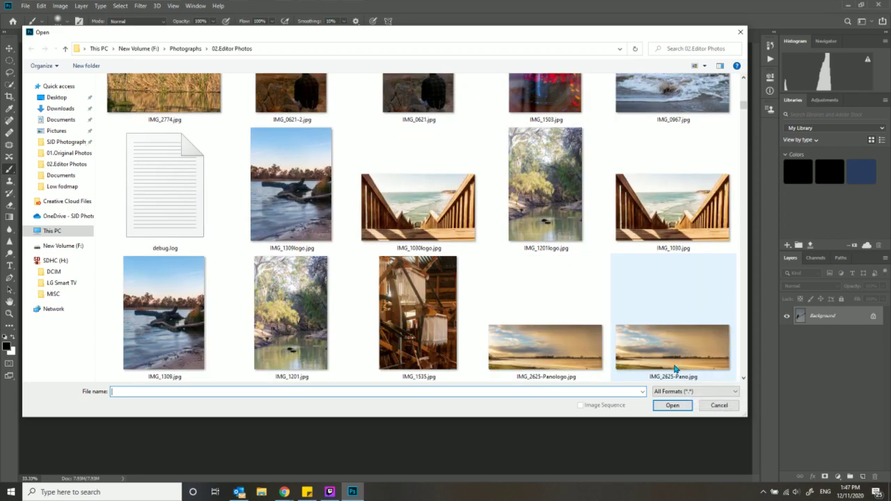
{"action": "scroll", "coordinate": [673, 370], "scroll_direction": "down", "scroll_amount": 1}
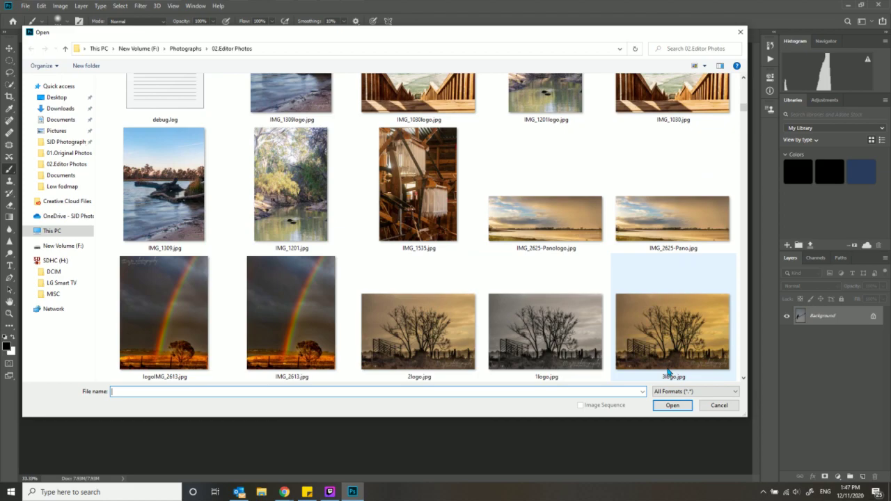
{"action": "scroll", "coordinate": [665, 372], "scroll_direction": "down", "scroll_amount": 1}
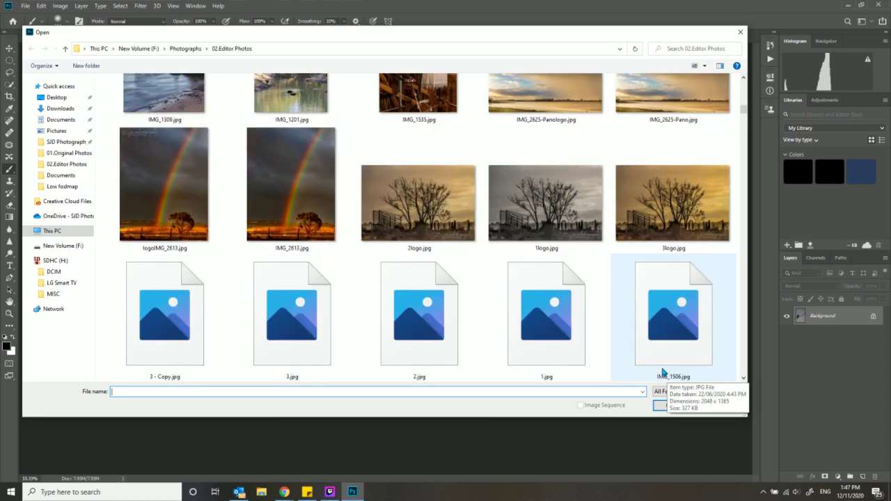
{"action": "scroll", "coordinate": [661, 372], "scroll_direction": "down", "scroll_amount": 5}
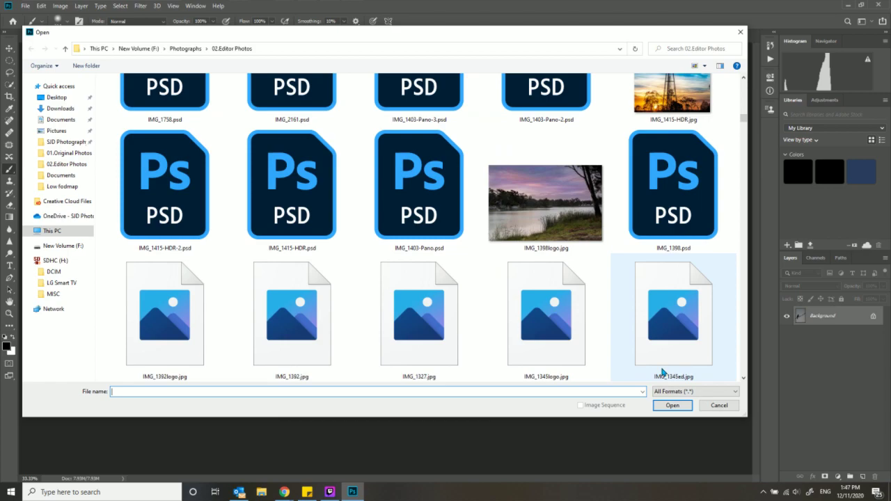
{"action": "scroll", "coordinate": [662, 372], "scroll_direction": "down", "scroll_amount": 2}
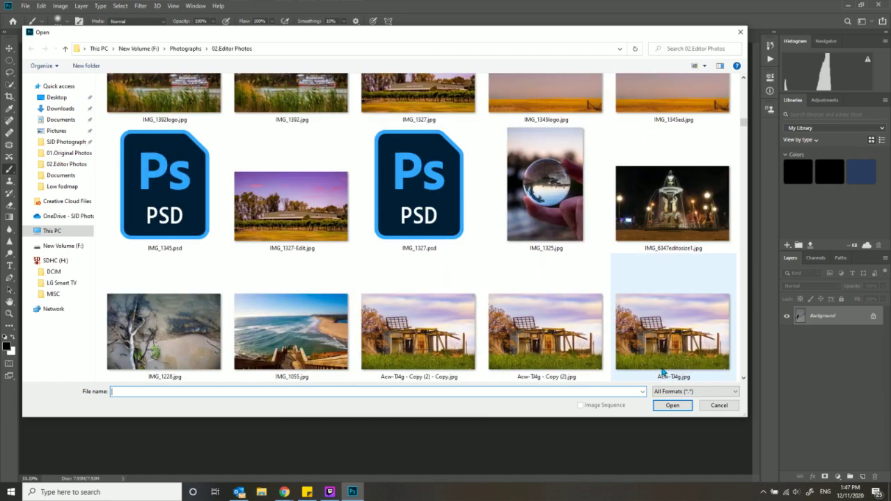
{"action": "scroll", "coordinate": [661, 373], "scroll_direction": "up", "scroll_amount": 6}
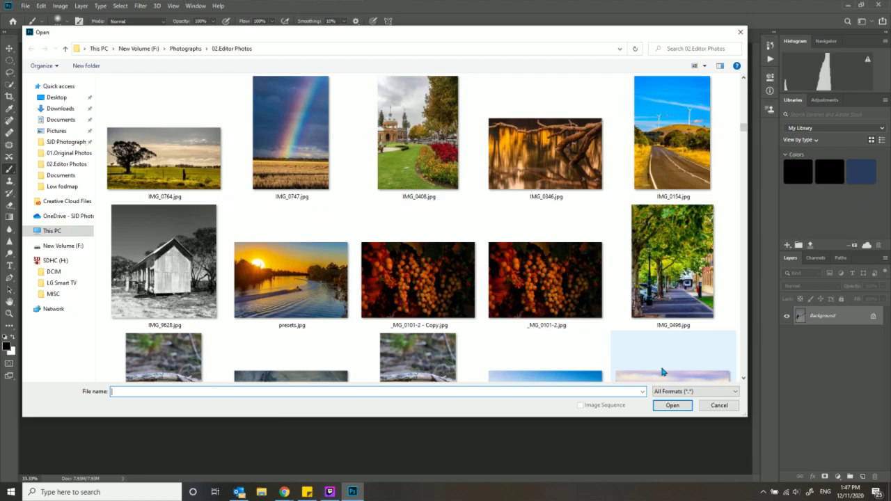
{"action": "scroll", "coordinate": [654, 372], "scroll_direction": "down", "scroll_amount": 3}
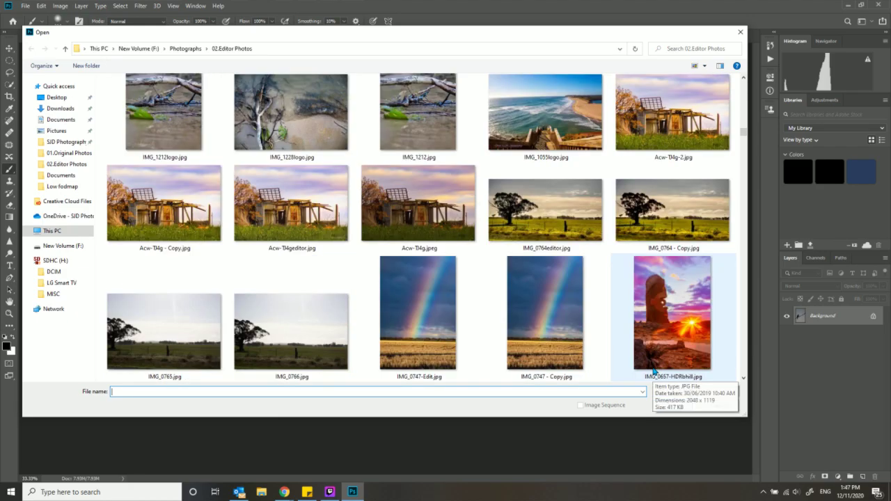
Select and open the branch photo IMG_0346 - Copy.jpg
{"action": "mouse_move", "coordinate": [523, 39]}
{"action": "left_mouse_down"}
{"action": "mouse_move", "coordinate": [603, 313]}
{"action": "mouse_move", "coordinate": [700, 473]}
{"action": "mouse_move", "coordinate": [523, 48]}
{"action": "left_mouse_up"}
{"action": "scroll", "coordinate": [585, 286], "scroll_direction": "up", "scroll_amount": 5}
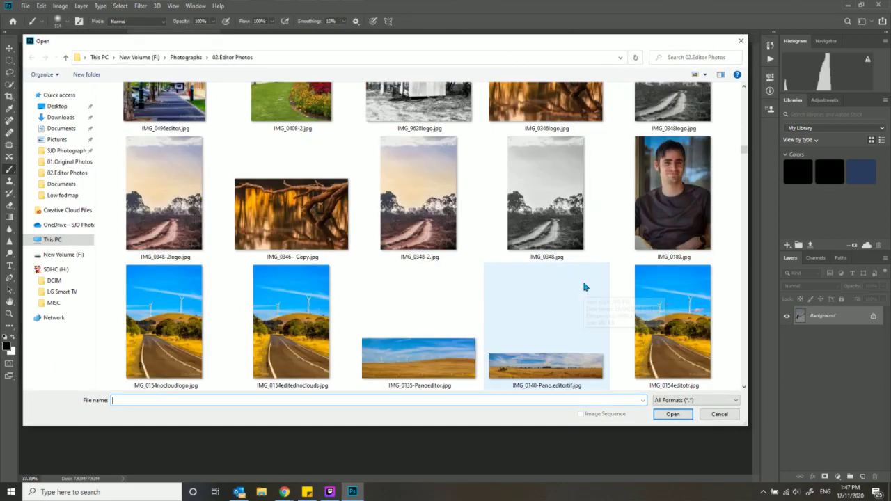
{"action": "scroll", "coordinate": [585, 287], "scroll_direction": "down", "scroll_amount": 3}
{"action": "scroll", "coordinate": [586, 290], "scroll_direction": "up", "scroll_amount": 2}
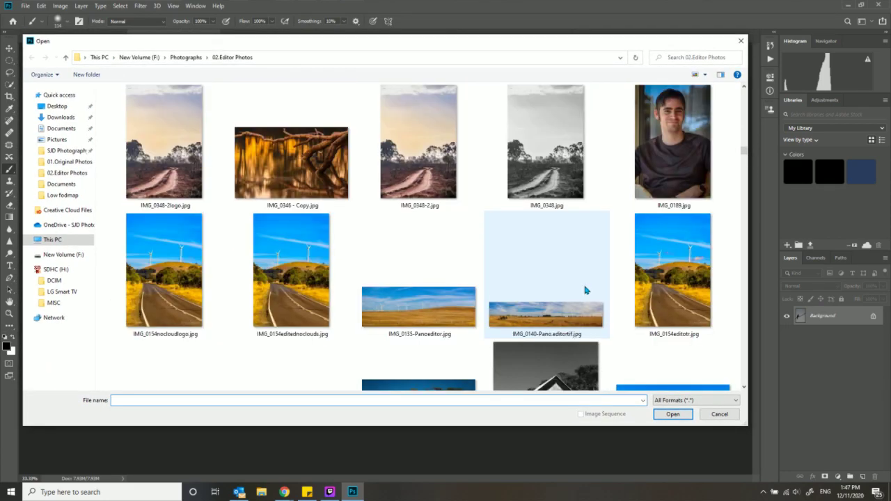
{"action": "scroll", "coordinate": [585, 290], "scroll_direction": "down", "scroll_amount": 3}
{"action": "scroll", "coordinate": [585, 290], "scroll_direction": "up", "scroll_amount": 5}
{"action": "left_click", "coordinate": [331, 188]}
{"action": "left_click", "coordinate": [672, 414]}
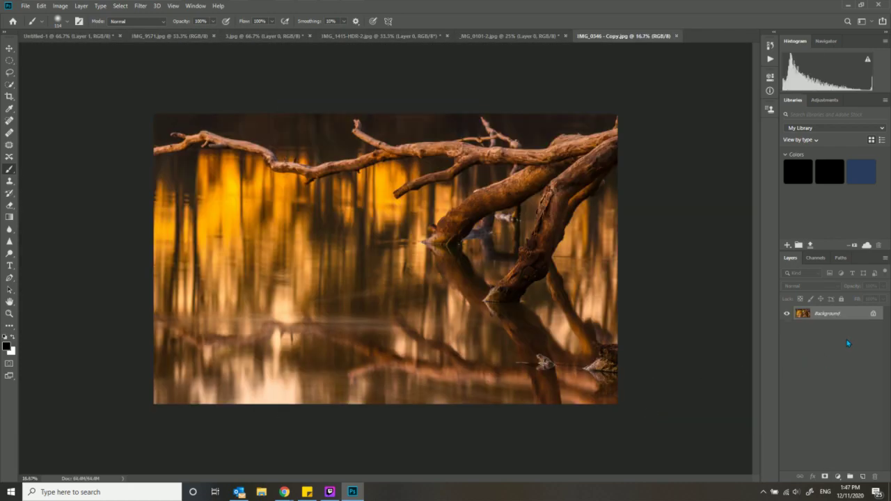
Convert the branch photo's Background to Layer 0 and paste it into the collage
{"action": "double_click", "coordinate": [807, 314]}
{"action": "left_click", "coordinate": [491, 137]}
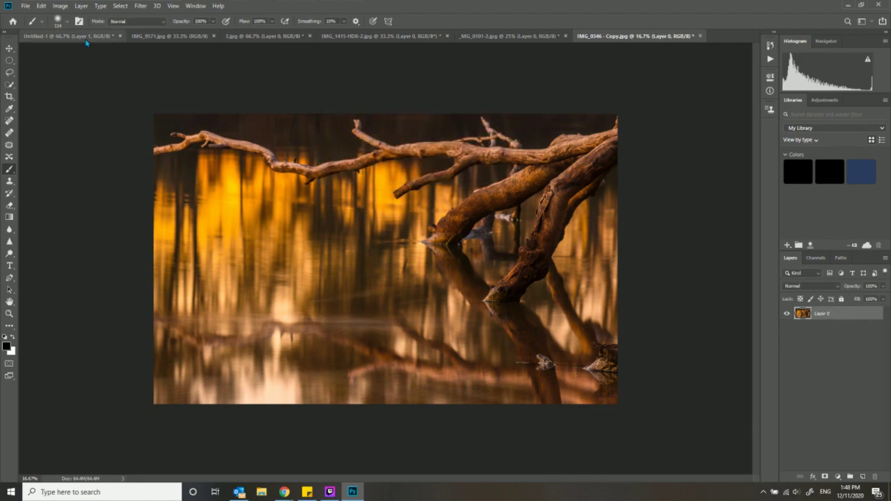
{"action": "left_click", "coordinate": [84, 36]}
{"action": "key", "text": "ctrl+v"}
Free Transform the branch layer to cover the upper middle and right of the canvas
{"action": "left_click", "coordinate": [9, 48]}
{"action": "left_click_drag", "start_coordinate": [67, 78], "coordinate": [103, 102]}
{"action": "left_click_drag", "start_coordinate": [150, 134], "coordinate": [269, 163]}
{"action": "left_click_drag", "start_coordinate": [556, 254], "coordinate": [527, 182]}
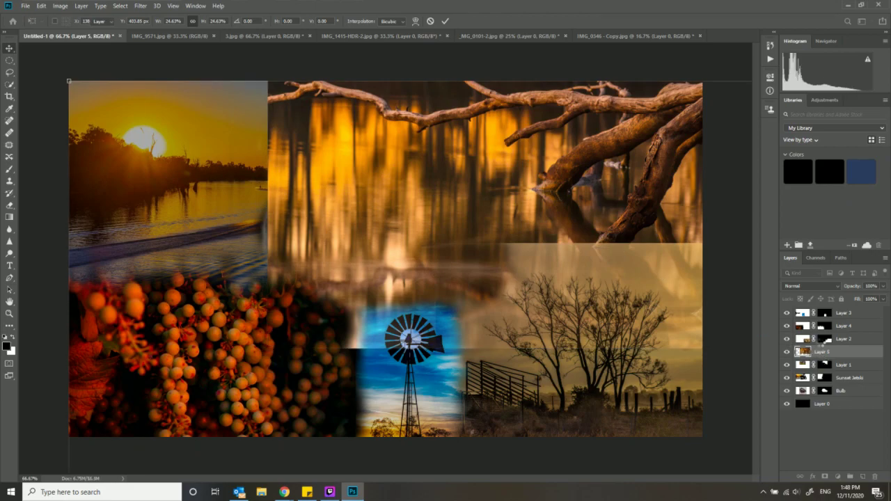
Move Layer 5 to the top of the stack and set its opacity to 55%
{"action": "left_click_drag", "start_coordinate": [807, 352], "coordinate": [815, 315]}
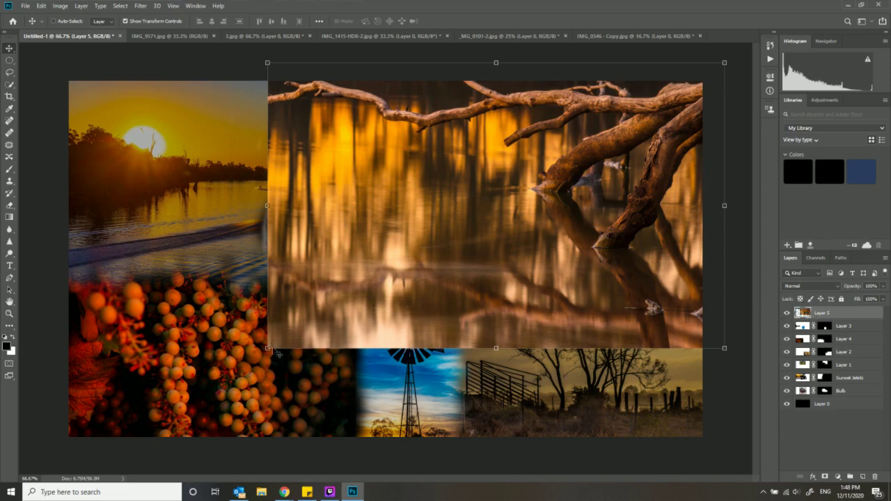
{"action": "left_click", "coordinate": [884, 286]}
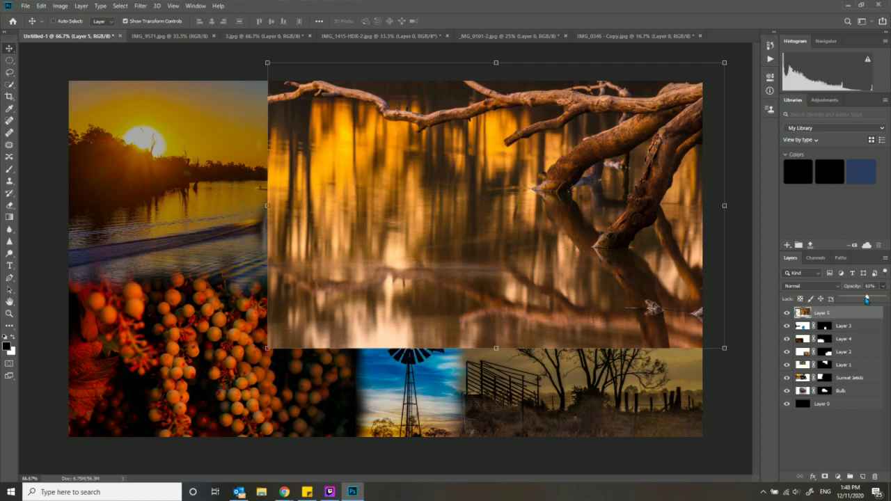
{"action": "left_click_drag", "start_coordinate": [866, 299], "coordinate": [811, 294]}
{"action": "left_click_drag", "start_coordinate": [616, 219], "coordinate": [612, 218]}
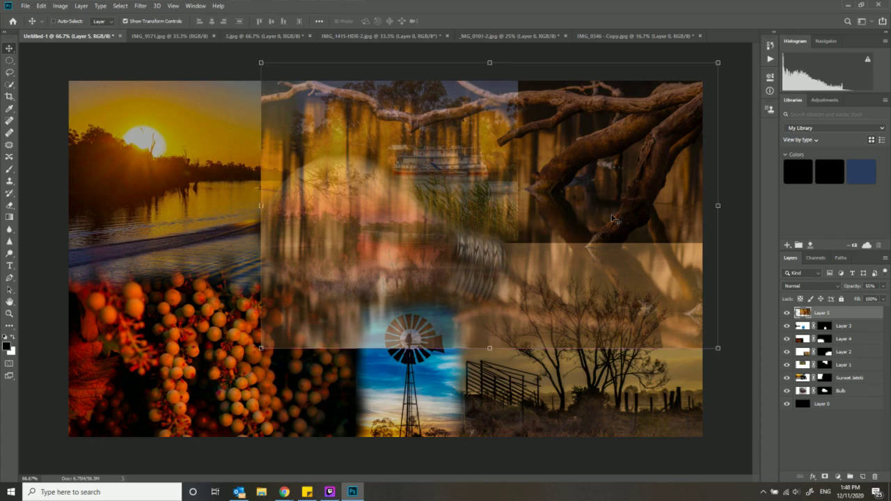
{"action": "left_click", "coordinate": [848, 22]}
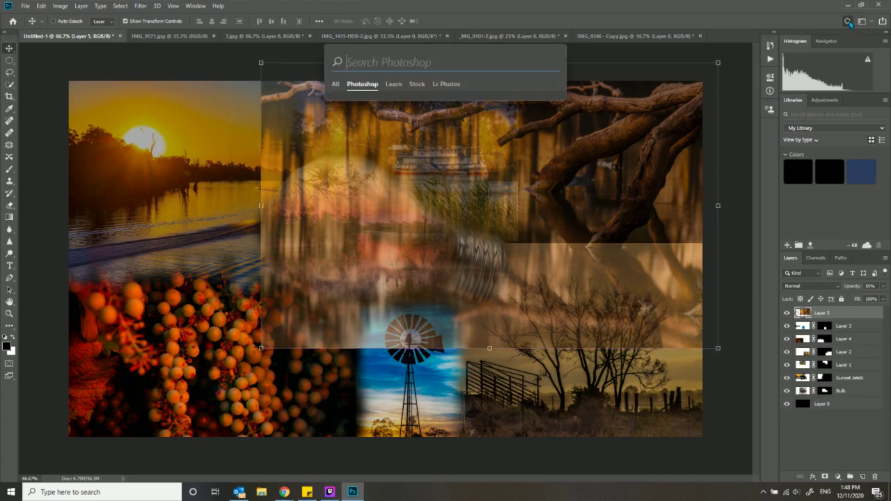
Add a layer mask to Layer 5 through the 'layer m' search and begin brushing over the windmill
{"action": "left_click", "coordinate": [336, 85]}
{"action": "left_click", "coordinate": [9, 169]}
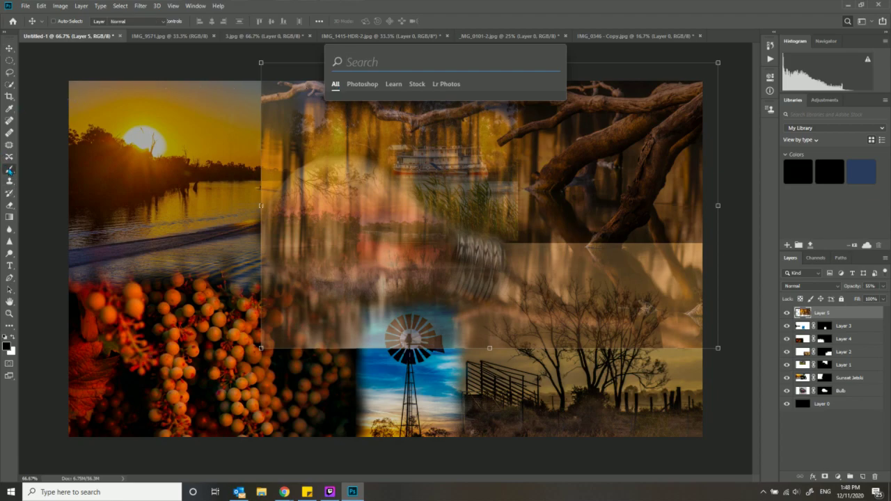
{"action": "left_click", "coordinate": [847, 22]}
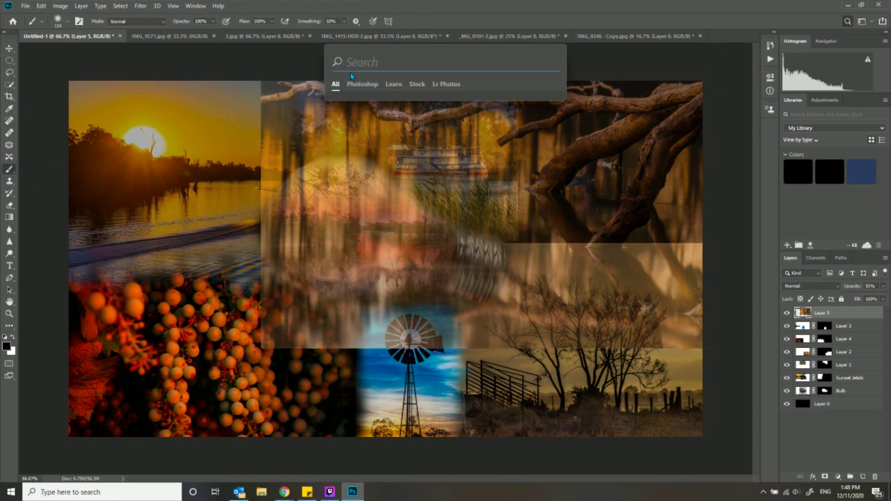
{"action": "type", "text": "la"}
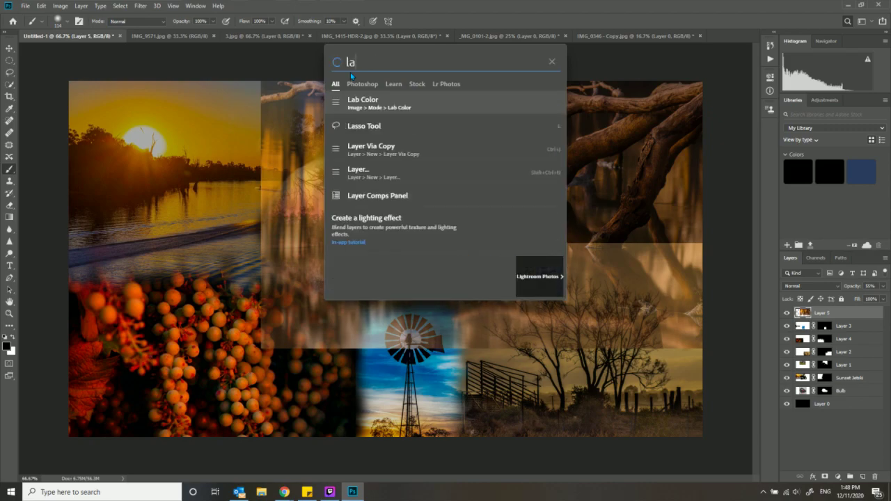
{"action": "type", "text": "yer"}
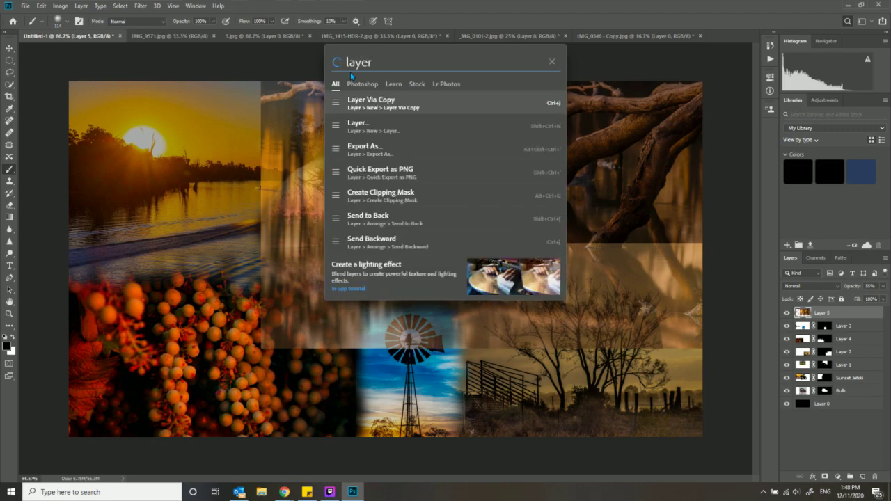
{"action": "type", "text": " m"}
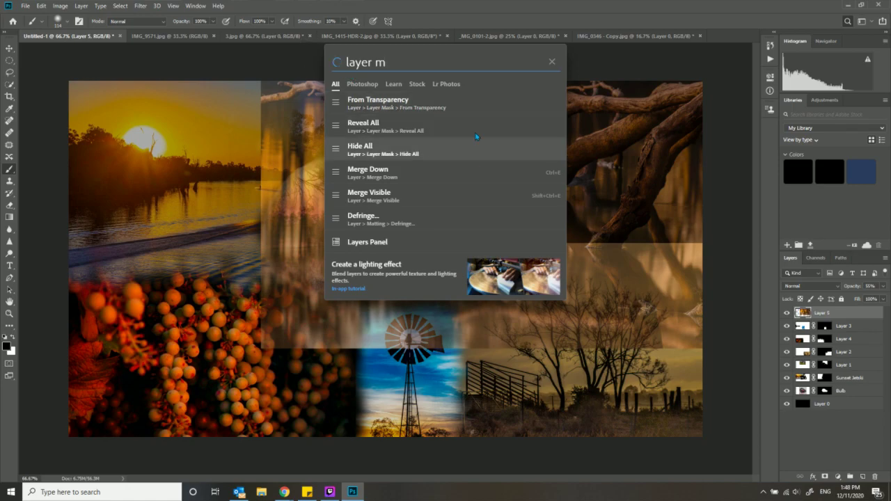
{"action": "left_click", "coordinate": [466, 103]}
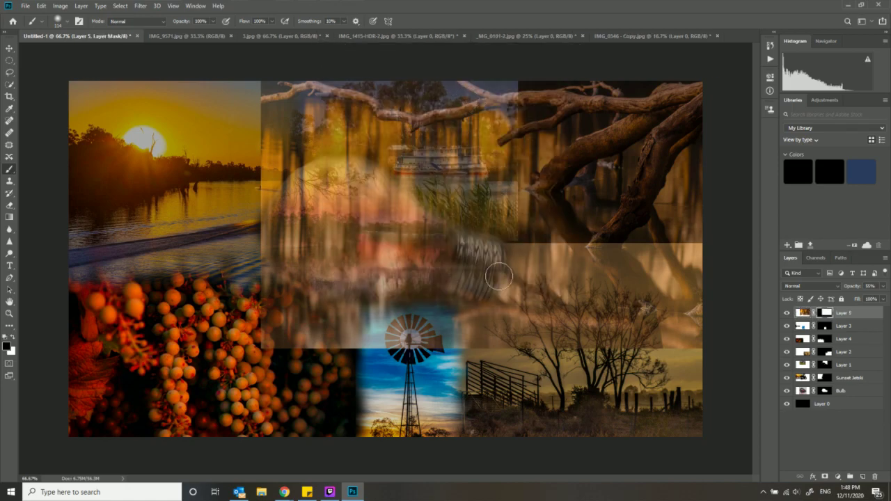
{"action": "mouse_move", "coordinate": [442, 327]}
{"action": "left_mouse_down"}
{"action": "mouse_move", "coordinate": [356, 301]}
{"action": "mouse_move", "coordinate": [423, 313]}
{"action": "mouse_move", "coordinate": [382, 333]}
{"action": "mouse_move", "coordinate": [373, 353]}
{"action": "mouse_move", "coordinate": [316, 340]}
{"action": "mouse_move", "coordinate": [298, 327]}
{"action": "mouse_move", "coordinate": [286, 292]}
{"action": "mouse_move", "coordinate": [331, 284]}
{"action": "mouse_move", "coordinate": [382, 294]}
{"action": "mouse_move", "coordinate": [408, 279]}
{"action": "mouse_move", "coordinate": [473, 303]}
{"action": "mouse_move", "coordinate": [438, 287]}
{"action": "mouse_move", "coordinate": [531, 293]}
{"action": "mouse_move", "coordinate": [507, 306]}
{"action": "mouse_move", "coordinate": [552, 315]}
{"action": "mouse_move", "coordinate": [526, 327]}
{"action": "mouse_move", "coordinate": [572, 341]}
{"action": "mouse_move", "coordinate": [638, 320]}
{"action": "mouse_move", "coordinate": [686, 318]}
{"action": "mouse_move", "coordinate": [636, 298]}
{"action": "left_mouse_up"}
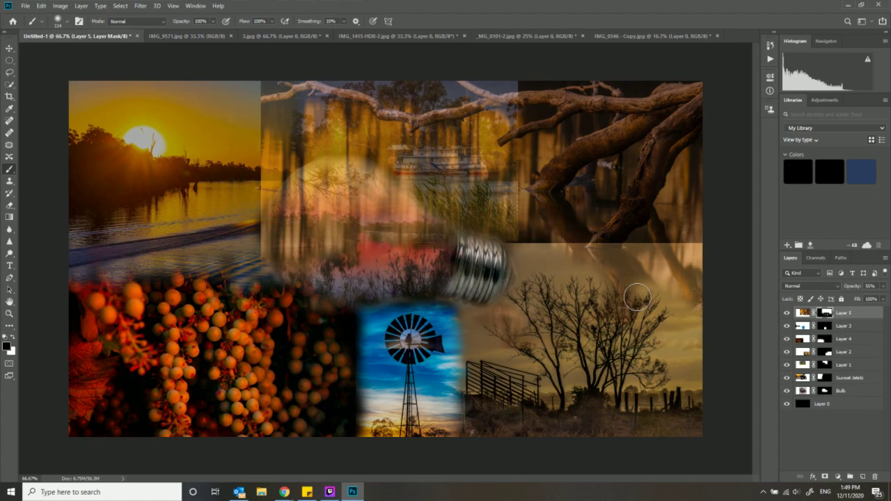
Brush black on Layer 5's mask over the reeds, bulb glass, sunset sky and tree panel edge
{"action": "mouse_move", "coordinate": [336, 257]}
{"action": "left_mouse_down"}
{"action": "mouse_move", "coordinate": [349, 218]}
{"action": "mouse_move", "coordinate": [380, 246]}
{"action": "mouse_move", "coordinate": [368, 258]}
{"action": "mouse_move", "coordinate": [314, 229]}
{"action": "mouse_move", "coordinate": [320, 247]}
{"action": "mouse_move", "coordinate": [330, 228]}
{"action": "mouse_move", "coordinate": [313, 187]}
{"action": "mouse_move", "coordinate": [295, 199]}
{"action": "mouse_move", "coordinate": [293, 189]}
{"action": "mouse_move", "coordinate": [271, 222]}
{"action": "mouse_move", "coordinate": [270, 240]}
{"action": "mouse_move", "coordinate": [284, 213]}
{"action": "mouse_move", "coordinate": [278, 278]}
{"action": "mouse_move", "coordinate": [333, 217]}
{"action": "mouse_move", "coordinate": [323, 258]}
{"action": "mouse_move", "coordinate": [355, 225]}
{"action": "mouse_move", "coordinate": [364, 266]}
{"action": "mouse_move", "coordinate": [392, 299]}
{"action": "mouse_move", "coordinate": [427, 222]}
{"action": "mouse_move", "coordinate": [443, 272]}
{"action": "mouse_move", "coordinate": [457, 241]}
{"action": "mouse_move", "coordinate": [473, 232]}
{"action": "mouse_move", "coordinate": [485, 265]}
{"action": "mouse_move", "coordinate": [508, 282]}
{"action": "mouse_move", "coordinate": [514, 249]}
{"action": "mouse_move", "coordinate": [499, 182]}
{"action": "mouse_move", "coordinate": [479, 206]}
{"action": "mouse_move", "coordinate": [471, 250]}
{"action": "mouse_move", "coordinate": [457, 179]}
{"action": "mouse_move", "coordinate": [446, 202]}
{"action": "mouse_move", "coordinate": [434, 200]}
{"action": "mouse_move", "coordinate": [447, 160]}
{"action": "mouse_move", "coordinate": [435, 202]}
{"action": "mouse_move", "coordinate": [438, 164]}
{"action": "mouse_move", "coordinate": [392, 197]}
{"action": "mouse_move", "coordinate": [367, 200]}
{"action": "mouse_move", "coordinate": [380, 165]}
{"action": "mouse_move", "coordinate": [343, 181]}
{"action": "mouse_move", "coordinate": [356, 152]}
{"action": "mouse_move", "coordinate": [345, 145]}
{"action": "mouse_move", "coordinate": [324, 161]}
{"action": "mouse_move", "coordinate": [327, 144]}
{"action": "mouse_move", "coordinate": [308, 131]}
{"action": "mouse_move", "coordinate": [273, 165]}
{"action": "mouse_move", "coordinate": [269, 227]}
{"action": "mouse_move", "coordinate": [272, 207]}
{"action": "mouse_move", "coordinate": [325, 201]}
{"action": "mouse_move", "coordinate": [334, 182]}
{"action": "left_mouse_up"}
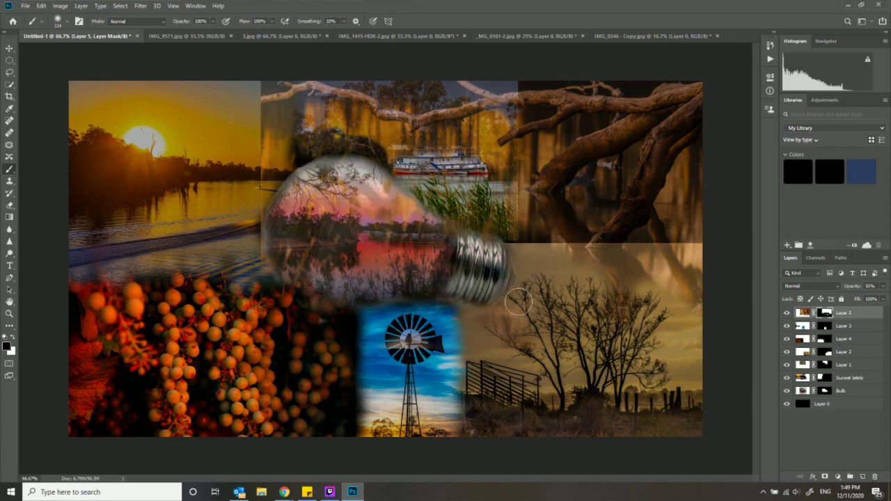
{"action": "left_click_drag", "start_coordinate": [449, 241], "coordinate": [363, 204]}
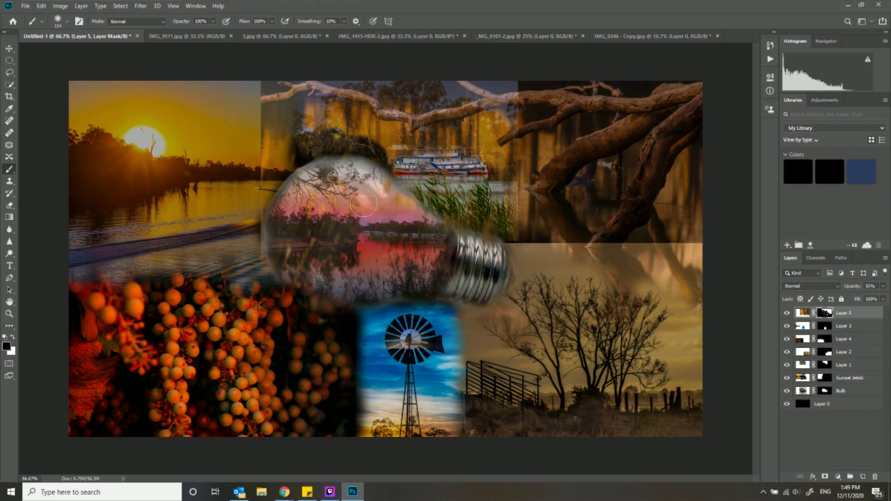
{"action": "mouse_move", "coordinate": [281, 161]}
{"action": "left_mouse_down"}
{"action": "mouse_move", "coordinate": [295, 190]}
{"action": "mouse_move", "coordinate": [258, 184]}
{"action": "mouse_move", "coordinate": [274, 157]}
{"action": "mouse_move", "coordinate": [268, 238]}
{"action": "mouse_move", "coordinate": [252, 267]}
{"action": "mouse_move", "coordinate": [264, 249]}
{"action": "mouse_move", "coordinate": [304, 275]}
{"action": "mouse_move", "coordinate": [262, 189]}
{"action": "mouse_move", "coordinate": [267, 117]}
{"action": "mouse_move", "coordinate": [257, 151]}
{"action": "left_mouse_up"}
{"action": "mouse_move", "coordinate": [246, 109]}
{"action": "left_mouse_down"}
{"action": "mouse_move", "coordinate": [265, 80]}
{"action": "mouse_move", "coordinate": [257, 118]}
{"action": "mouse_move", "coordinate": [281, 124]}
{"action": "mouse_move", "coordinate": [299, 108]}
{"action": "mouse_move", "coordinate": [304, 119]}
{"action": "mouse_move", "coordinate": [295, 127]}
{"action": "mouse_move", "coordinate": [332, 141]}
{"action": "mouse_move", "coordinate": [331, 172]}
{"action": "mouse_move", "coordinate": [336, 117]}
{"action": "mouse_move", "coordinate": [357, 119]}
{"action": "mouse_move", "coordinate": [318, 113]}
{"action": "mouse_move", "coordinate": [349, 117]}
{"action": "mouse_move", "coordinate": [364, 137]}
{"action": "mouse_move", "coordinate": [357, 119]}
{"action": "mouse_move", "coordinate": [370, 137]}
{"action": "mouse_move", "coordinate": [394, 136]}
{"action": "mouse_move", "coordinate": [390, 156]}
{"action": "mouse_move", "coordinate": [403, 146]}
{"action": "mouse_move", "coordinate": [424, 153]}
{"action": "mouse_move", "coordinate": [421, 144]}
{"action": "mouse_move", "coordinate": [394, 156]}
{"action": "mouse_move", "coordinate": [411, 167]}
{"action": "mouse_move", "coordinate": [513, 120]}
{"action": "mouse_move", "coordinate": [446, 136]}
{"action": "left_mouse_up"}
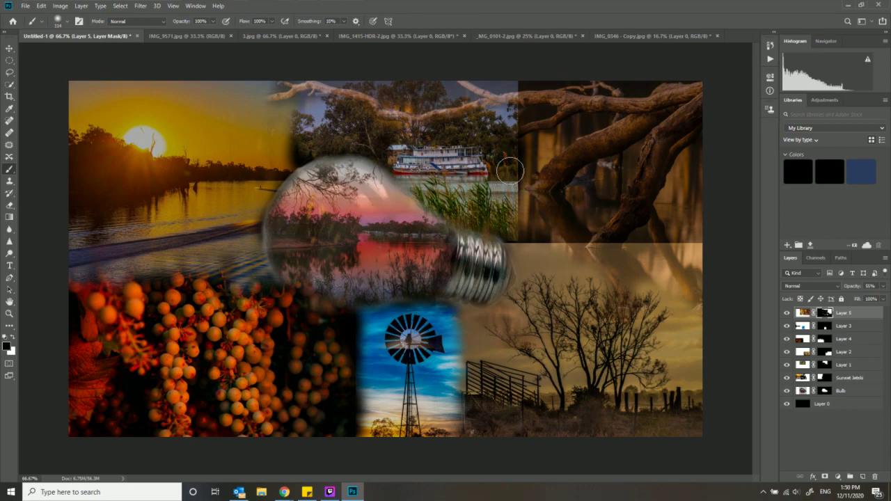
{"action": "mouse_move", "coordinate": [513, 227]}
{"action": "left_mouse_down"}
{"action": "mouse_move", "coordinate": [515, 174]}
{"action": "mouse_move", "coordinate": [515, 248]}
{"action": "mouse_move", "coordinate": [540, 250]}
{"action": "mouse_move", "coordinate": [548, 261]}
{"action": "mouse_move", "coordinate": [653, 255]}
{"action": "mouse_move", "coordinate": [698, 274]}
{"action": "left_mouse_up"}
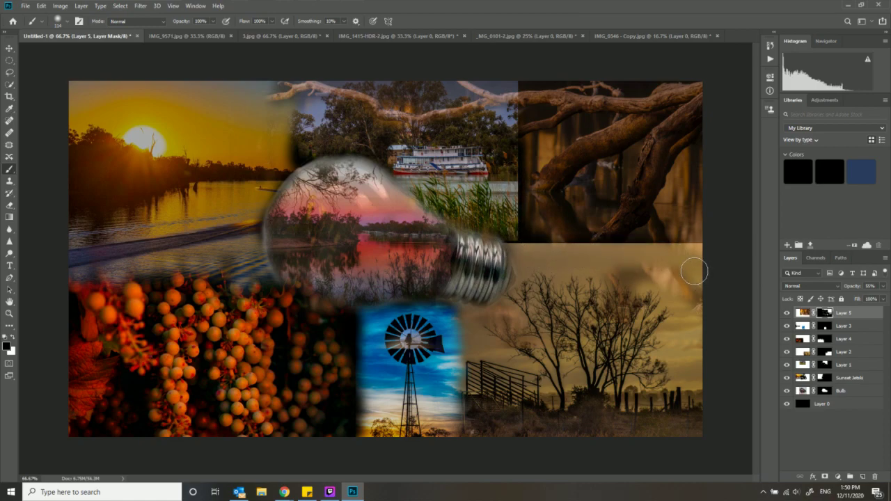
{"action": "key", "text": "ctrl+z"}
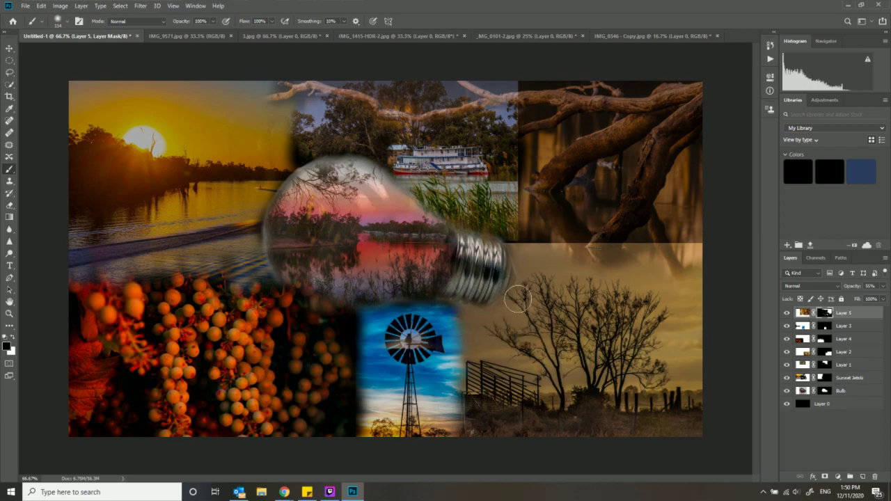
{"action": "mouse_move", "coordinate": [542, 273]}
{"action": "left_mouse_down"}
{"action": "mouse_move", "coordinate": [587, 252]}
{"action": "mouse_move", "coordinate": [623, 267]}
{"action": "mouse_move", "coordinate": [617, 276]}
{"action": "mouse_move", "coordinate": [692, 266]}
{"action": "mouse_move", "coordinate": [689, 253]}
{"action": "mouse_move", "coordinate": [551, 255]}
{"action": "left_mouse_up"}
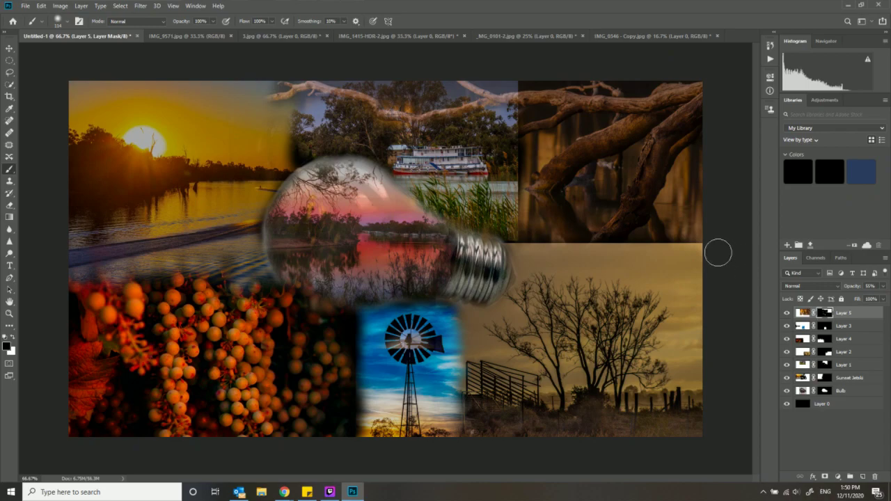
Apply Layer 2's mask permanently via the command search
{"action": "left_click", "coordinate": [801, 352]}
{"action": "left_click_drag", "start_coordinate": [678, 249], "coordinate": [688, 244]}
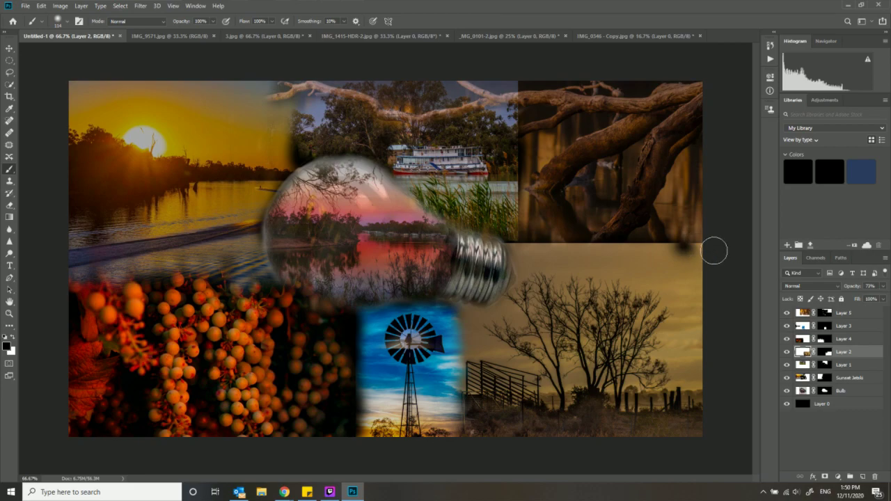
{"action": "left_click", "coordinate": [847, 21]}
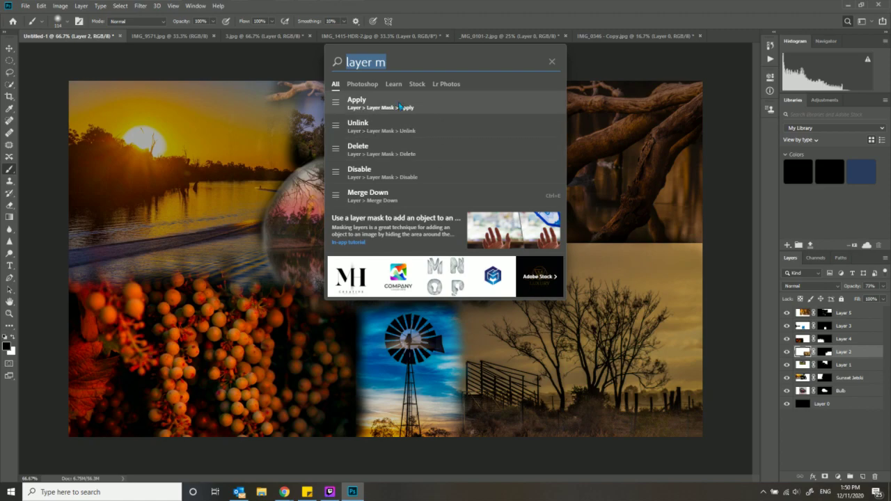
{"action": "left_click", "coordinate": [402, 106]}
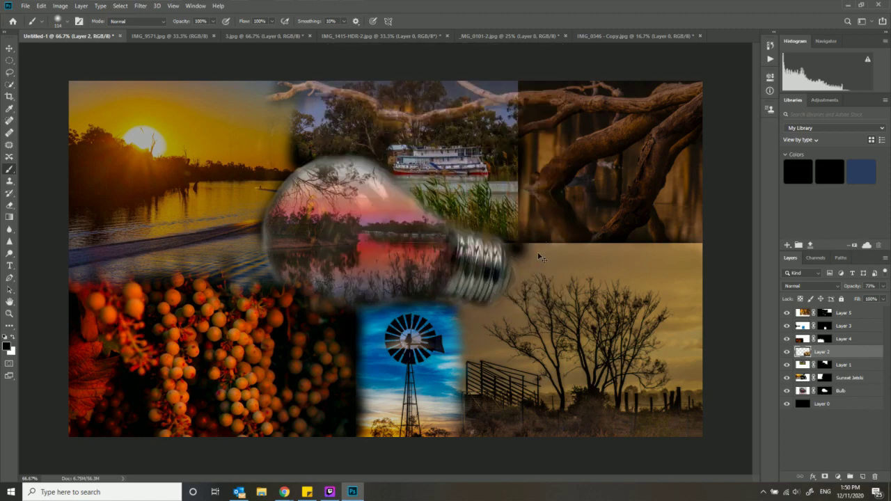
Move Layer 2 beneath Layer 5 and copy Layer 3's mask onto Layer 4, replacing its mask
{"action": "left_click", "coordinate": [847, 21]}
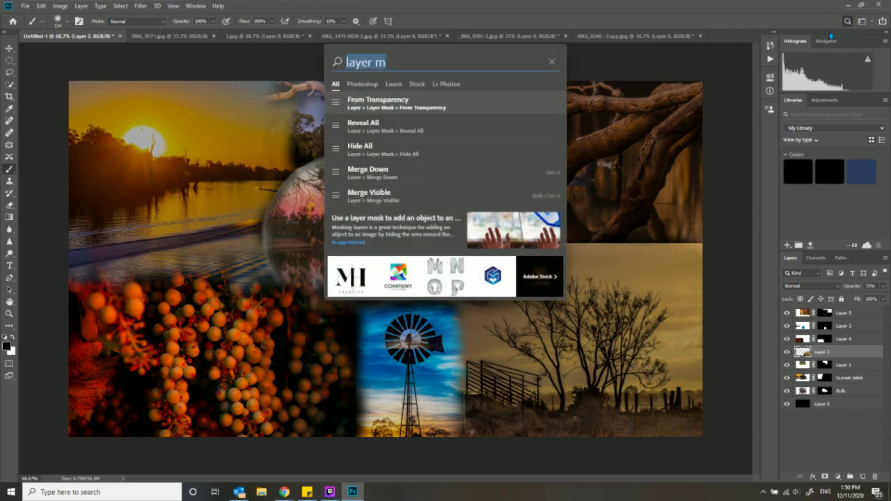
{"action": "left_click", "coordinate": [552, 63]}
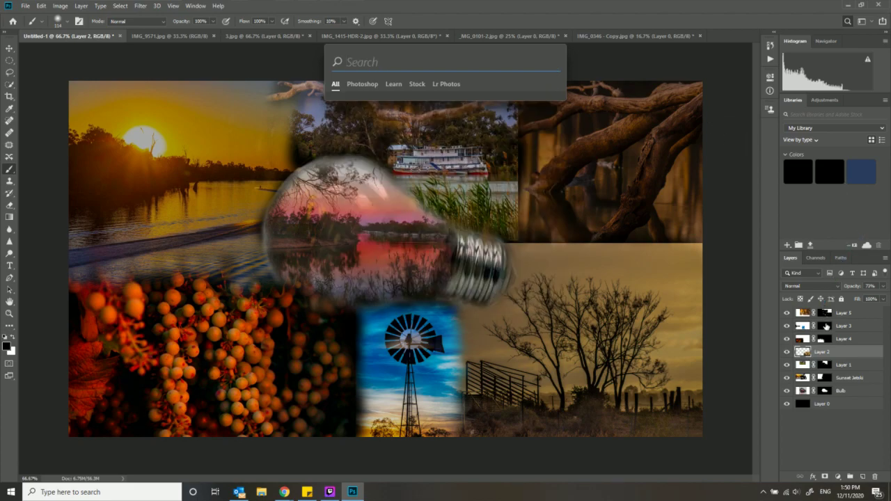
{"action": "mouse_move", "coordinate": [819, 350]}
{"action": "left_mouse_down"}
{"action": "mouse_move", "coordinate": [821, 317]}
{"action": "mouse_move", "coordinate": [828, 354]}
{"action": "left_mouse_up"}
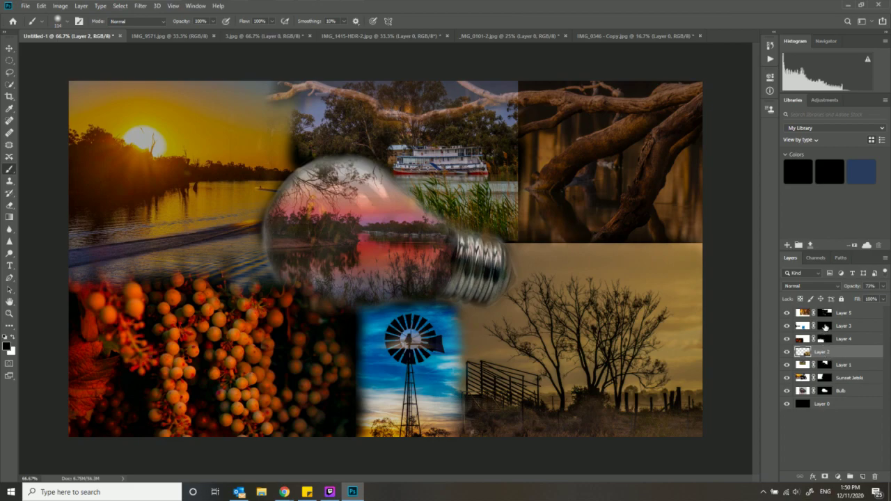
{"action": "left_click_drag", "start_coordinate": [825, 324], "coordinate": [825, 339]}
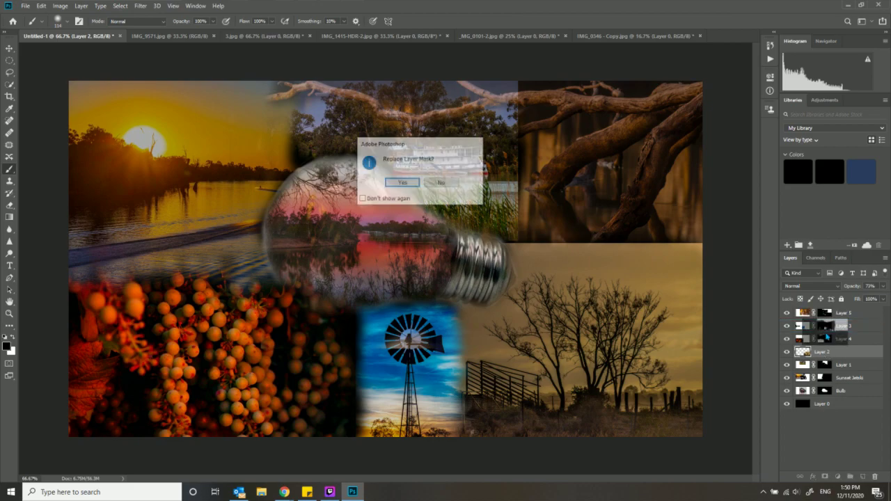
{"action": "left_click", "coordinate": [441, 183]}
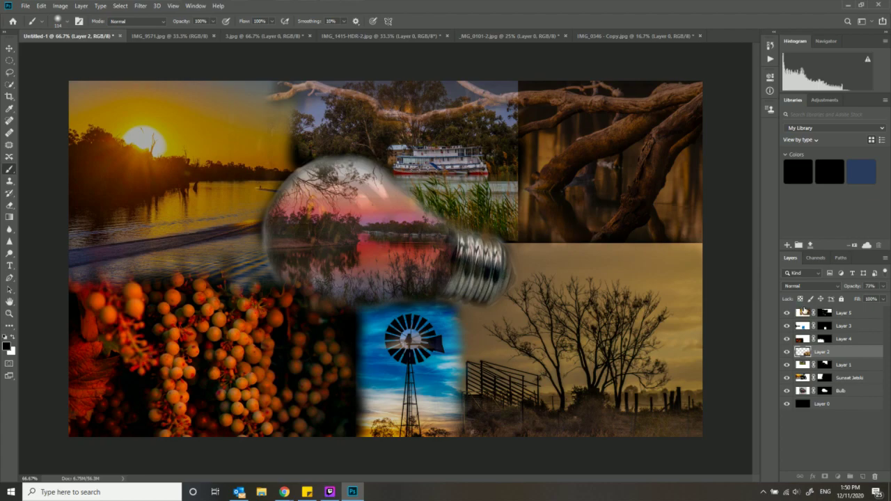
{"action": "left_click_drag", "start_coordinate": [802, 315], "coordinate": [804, 332]}
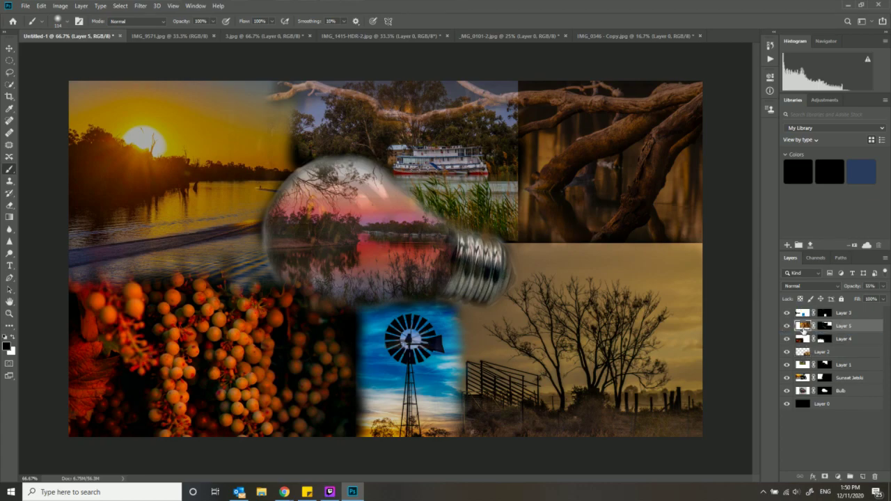
{"action": "left_click_drag", "start_coordinate": [803, 331], "coordinate": [812, 374]}
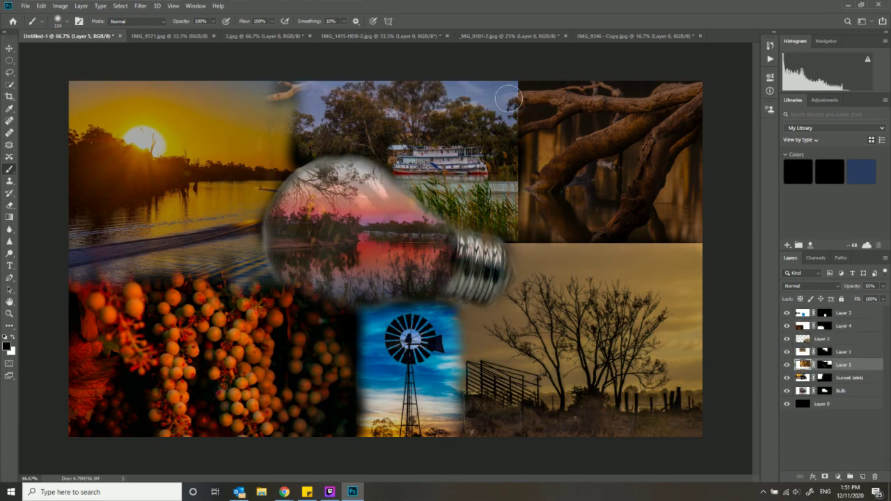
{"action": "left_click", "coordinate": [883, 287]}
{"action": "left_click_drag", "start_coordinate": [882, 299], "coordinate": [878, 298]}
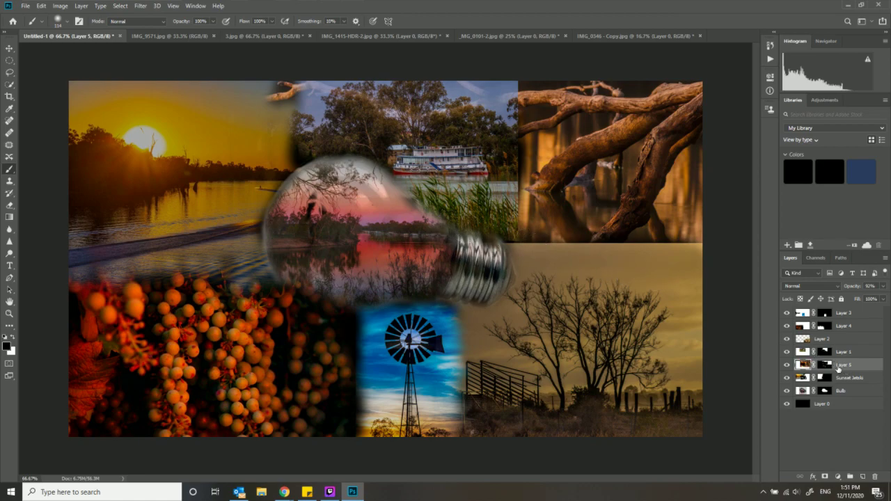
{"action": "left_click_drag", "start_coordinate": [806, 368], "coordinate": [809, 315]}
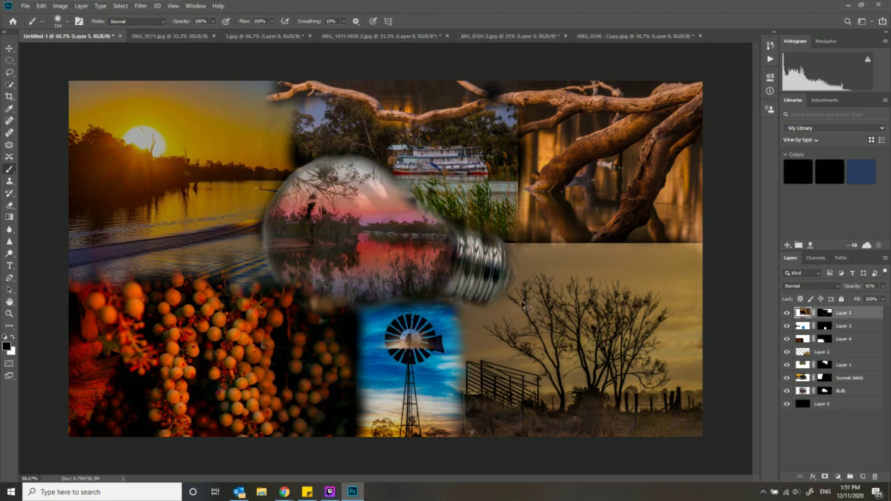
{"action": "key", "text": "ctrl+bracketleft"}
{"action": "key", "text": "ctrl+bracketleft"}
{"action": "key", "text": "ctrl+bracketleft"}
{"action": "key", "text": "ctrl+bracketleft"}
{"action": "key", "text": "6"}
{"action": "key", "text": "5"}
{"action": "key", "text": "ctrl+bracketright"}
{"action": "key", "text": "ctrl+bracketright"}
{"action": "key", "text": "ctrl+bracketright"}
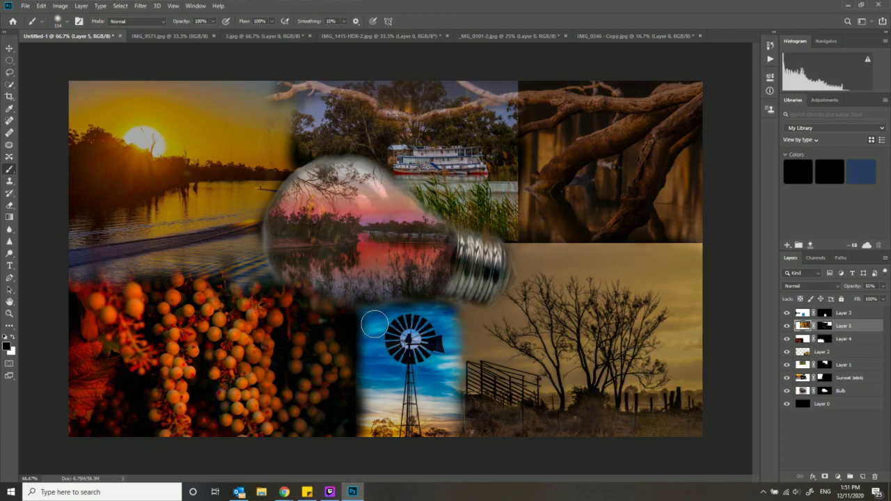
{"action": "key", "text": "ctrl+bracketright"}
{"action": "key", "text": "alt+bracketleft"}
{"action": "key", "text": "alt+bracketleft"}
{"action": "key", "text": "alt+bracketleft"}
{"action": "key", "text": "ctrl+bracketright"}
{"action": "key", "text": "ctrl+bracketright"}
{"action": "key", "text": "alt+bracketright"}
{"action": "key", "text": "alt+bracketright"}
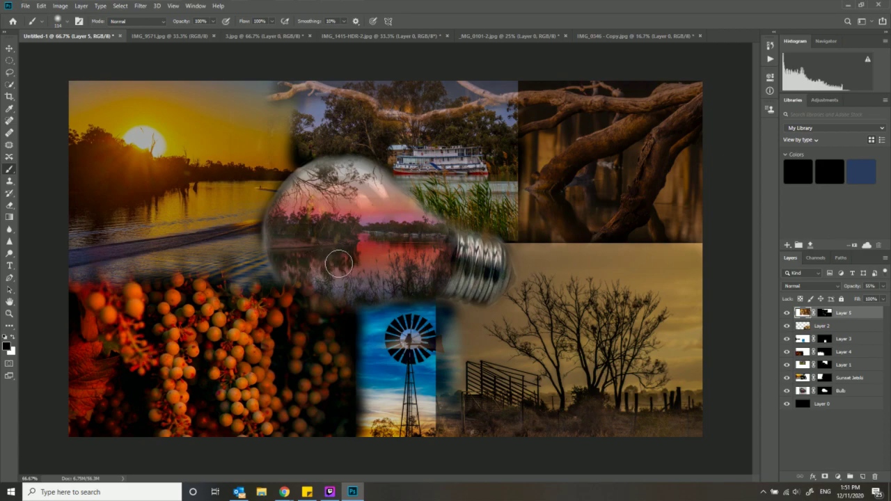
{"action": "key", "text": "alt+bracketleft"}
{"action": "key", "text": "ctrl+bracketleft"}
{"action": "key", "text": "ctrl+bracketleft"}
{"action": "key", "text": "alt+bracketright"}
{"action": "key", "text": "alt+bracketright"}
{"action": "key", "text": "alt+bracketright"}
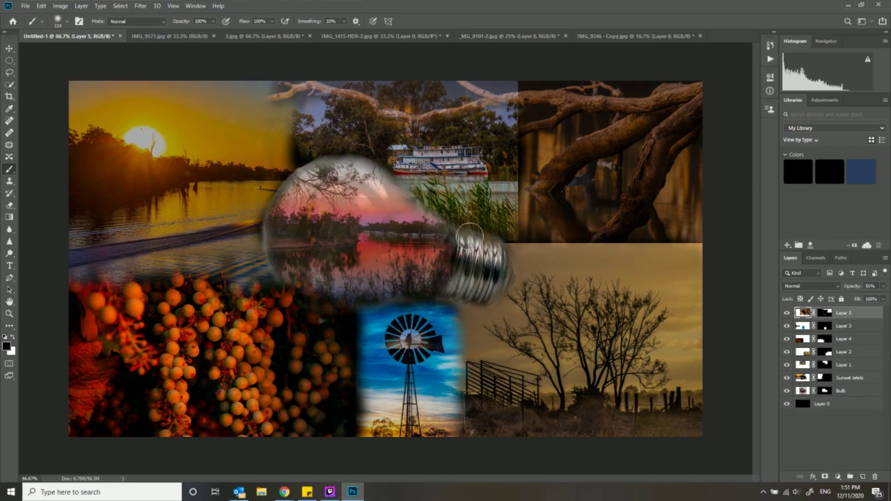
{"action": "left_click_drag", "start_coordinate": [518, 236], "coordinate": [698, 243]}
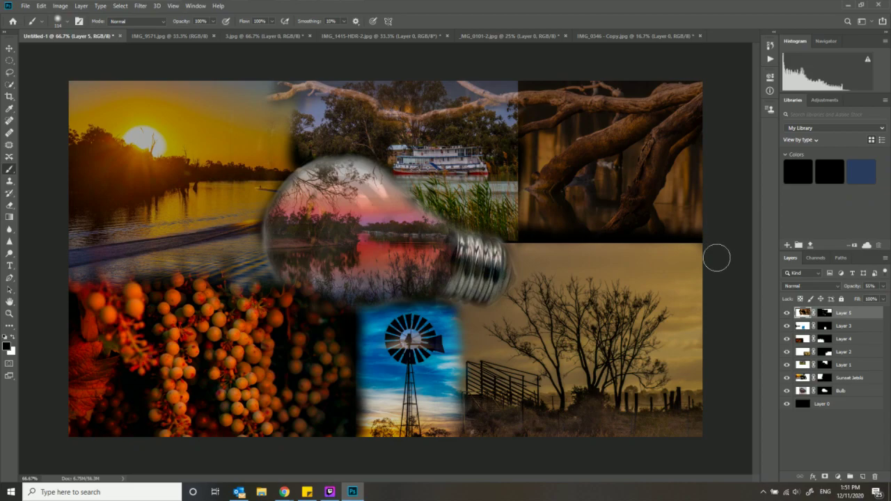
{"action": "key", "text": "ctrl+z"}
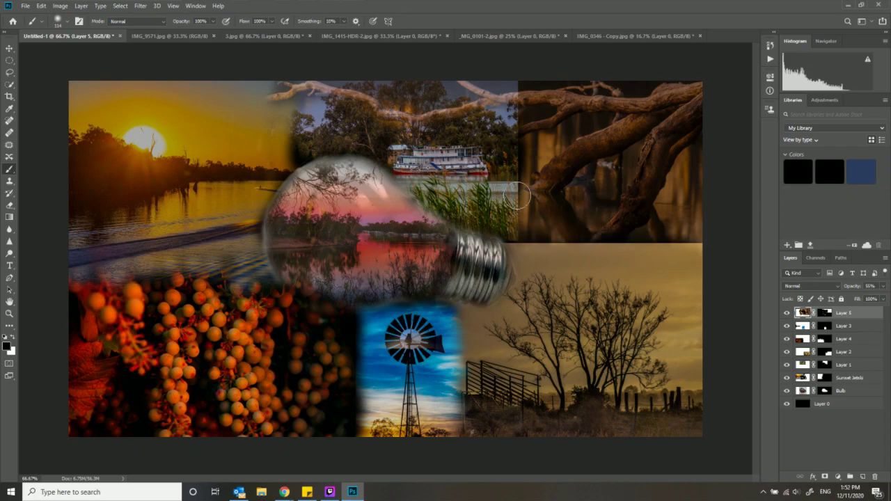
Apply Layer 5's mask permanently by searching 'layer mask' and choosing Apply
{"action": "left_click", "coordinate": [847, 22]}
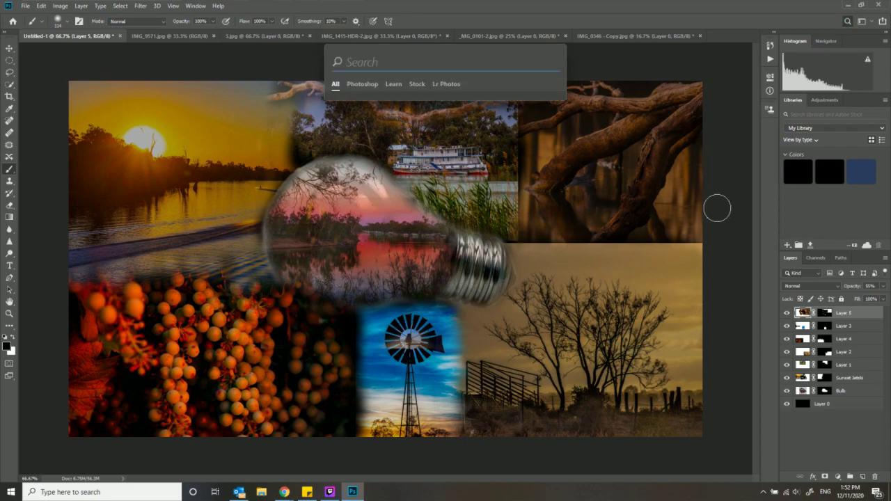
{"action": "type", "text": "laye"}
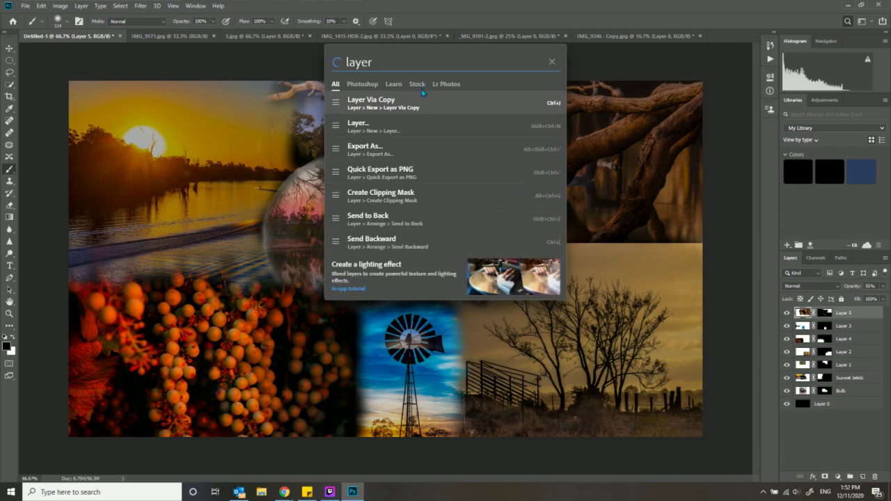
{"action": "type", "text": "r ms"}
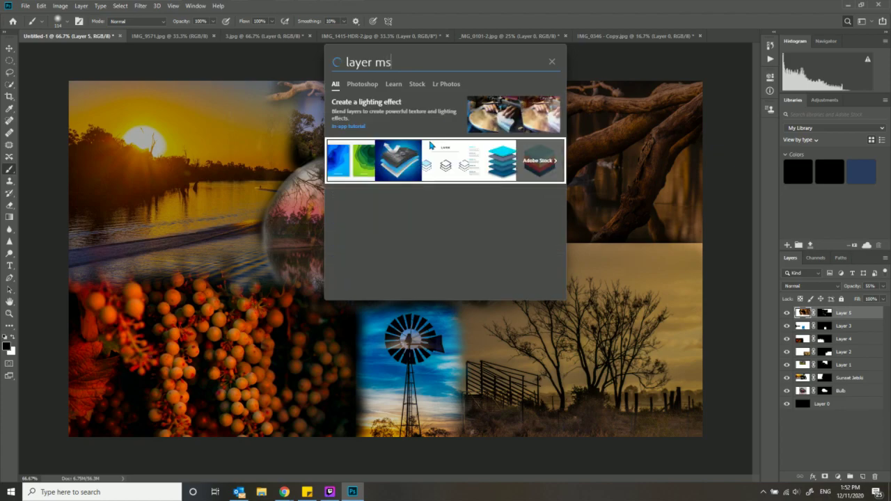
{"action": "key", "text": "BackSpace"}
{"action": "type", "text": "ask"}
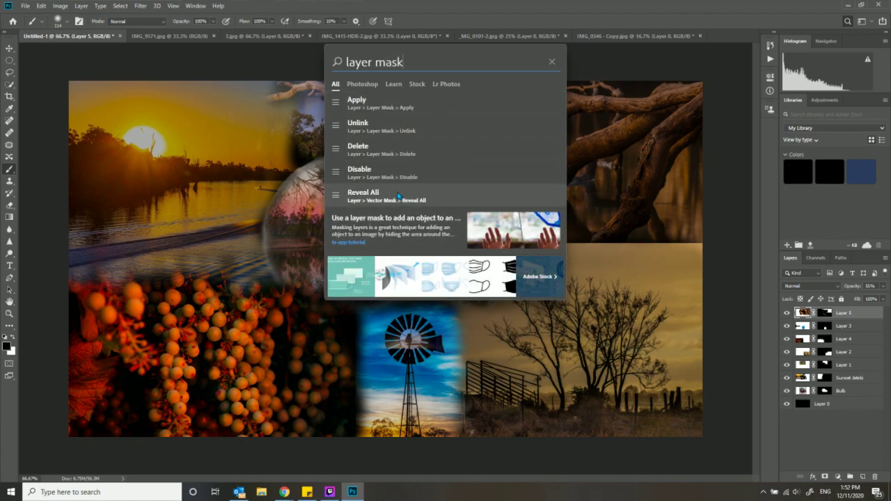
{"action": "left_click", "coordinate": [393, 105]}
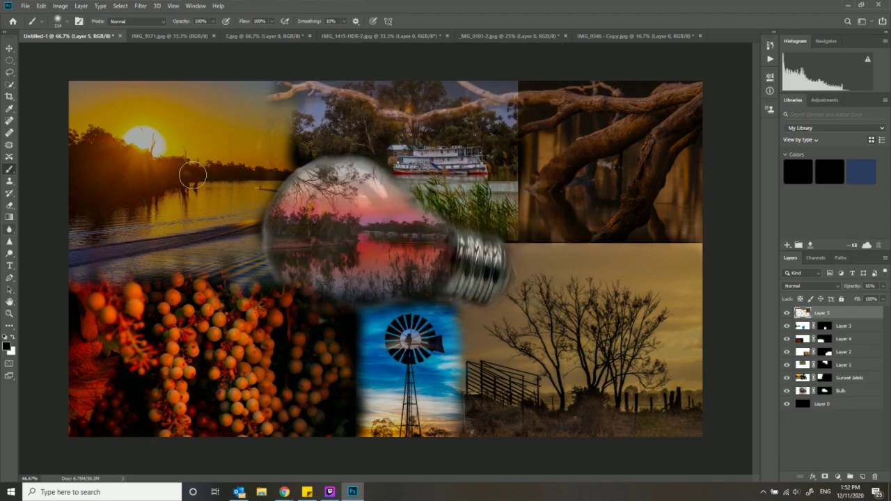
Undo a test stroke on the tree photo's top edge, swap colours, and switch to Twitch Studio
{"action": "mouse_move", "coordinate": [535, 263]}
{"action": "left_mouse_down"}
{"action": "mouse_move", "coordinate": [620, 244]}
{"action": "mouse_move", "coordinate": [522, 252]}
{"action": "mouse_move", "coordinate": [702, 248]}
{"action": "mouse_move", "coordinate": [580, 258]}
{"action": "left_mouse_up"}
{"action": "key", "text": "ctrl+z"}
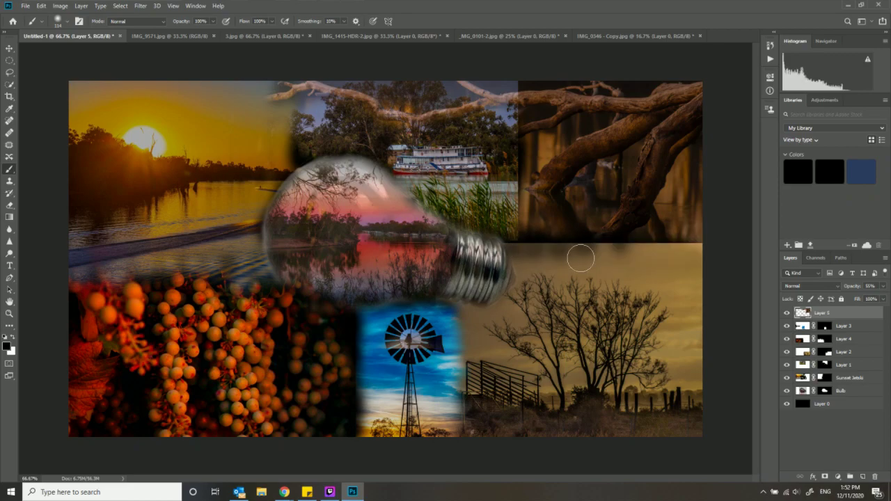
{"action": "key", "text": "z"}
{"action": "key", "text": "z"}
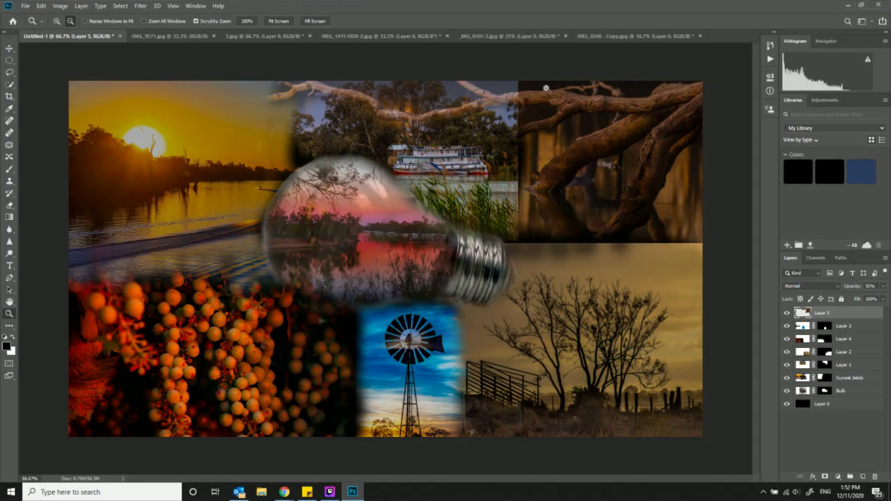
{"action": "key", "text": "x"}
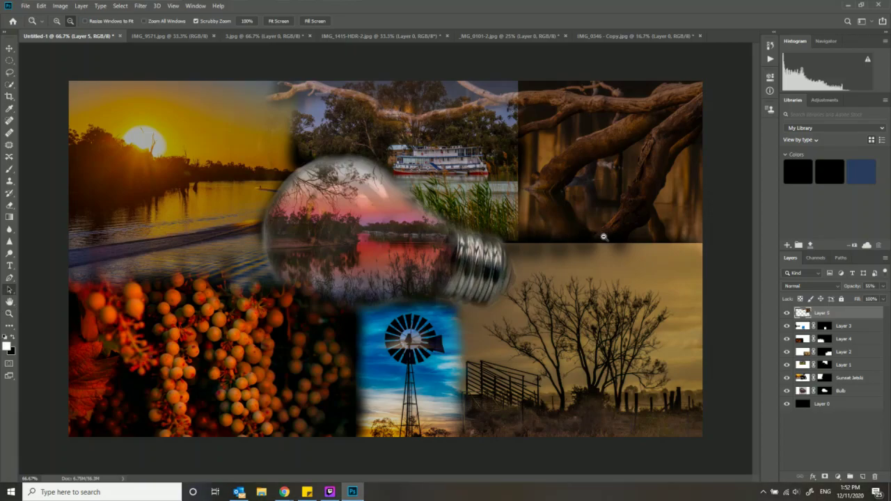
{"action": "key", "text": "a"}
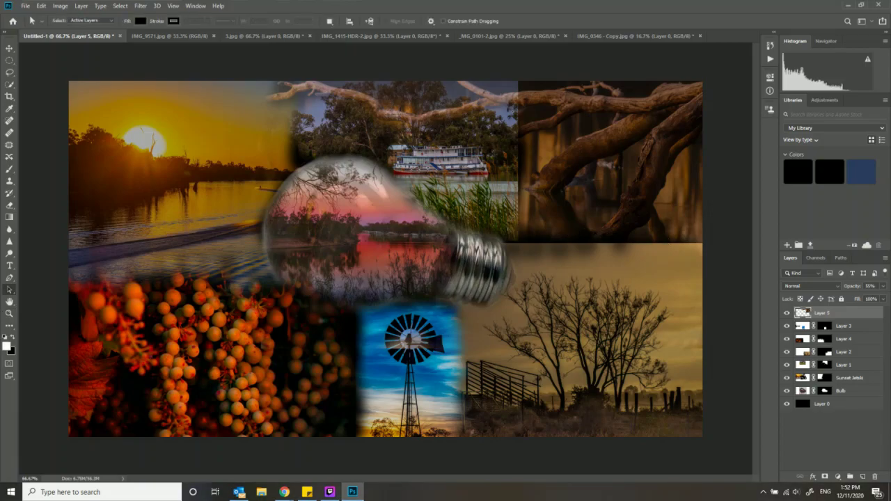
{"action": "key", "text": "alt+Tab"}
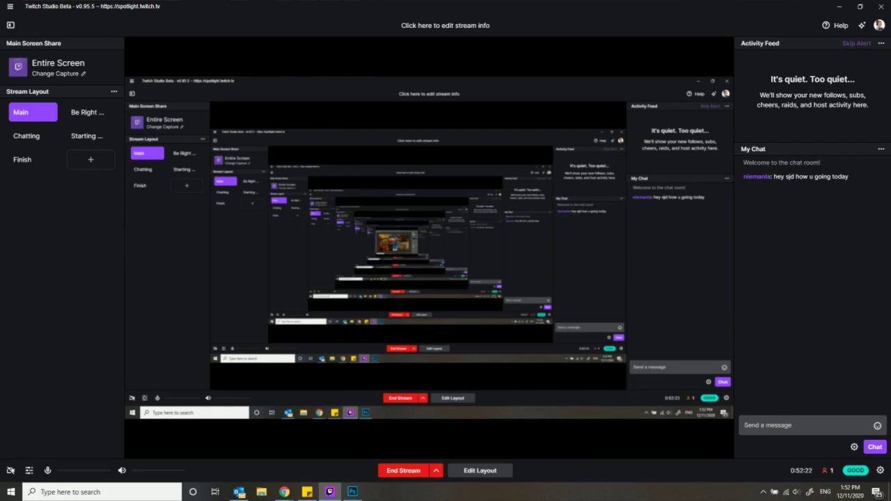
Switch from Twitch Studio back to the Photoshop collage window
{"action": "key", "text": "alt+Tab"}
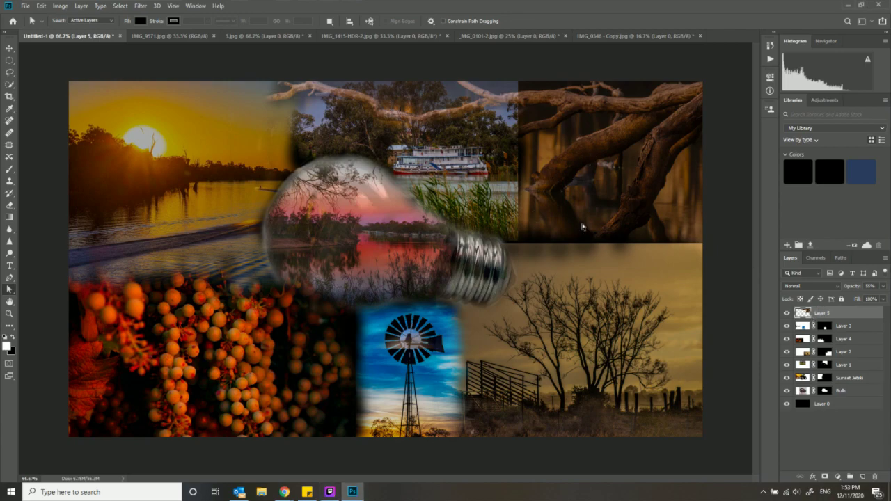
Raise Layer 5's opacity and add a layer mask from its transparency
{"action": "left_click", "coordinate": [882, 286]}
{"action": "left_click_drag", "start_coordinate": [875, 300], "coordinate": [884, 303]}
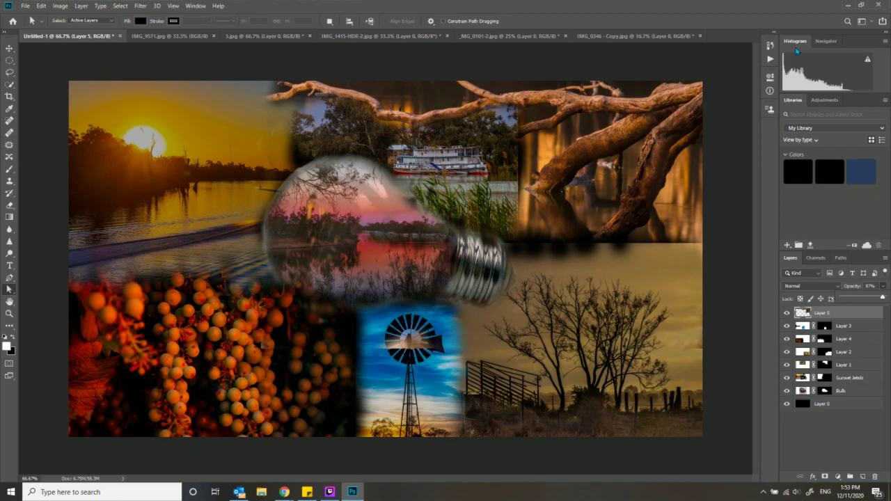
{"action": "left_click", "coordinate": [846, 22]}
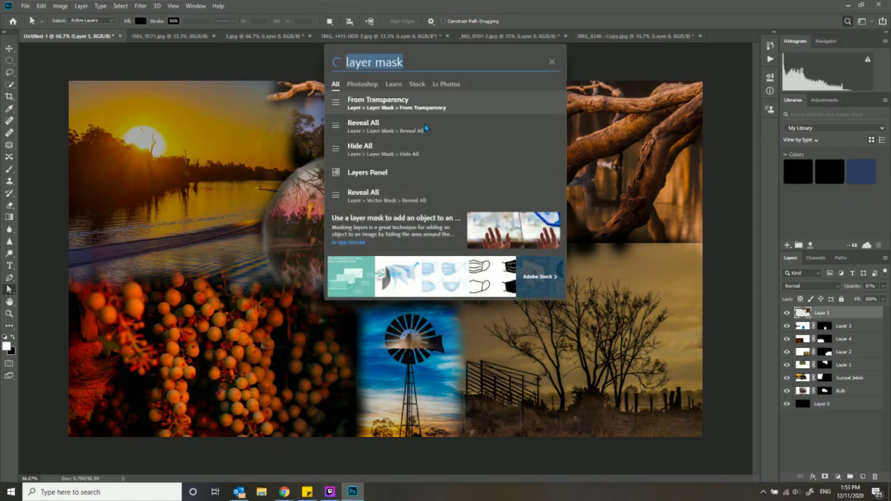
{"action": "left_click", "coordinate": [423, 112]}
Brush a trial stroke on Layer 5's new mask near the tree photo, then undo the strokes
{"action": "left_click", "coordinate": [9, 169]}
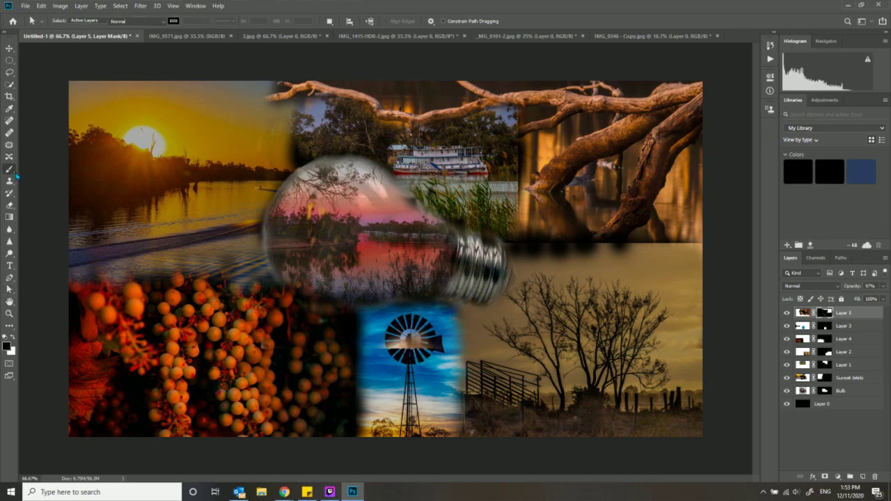
{"action": "mouse_move", "coordinate": [533, 243]}
{"action": "left_mouse_down"}
{"action": "mouse_move", "coordinate": [527, 232]}
{"action": "mouse_move", "coordinate": [571, 245]}
{"action": "mouse_move", "coordinate": [622, 242]}
{"action": "mouse_move", "coordinate": [519, 249]}
{"action": "mouse_move", "coordinate": [665, 242]}
{"action": "left_mouse_up"}
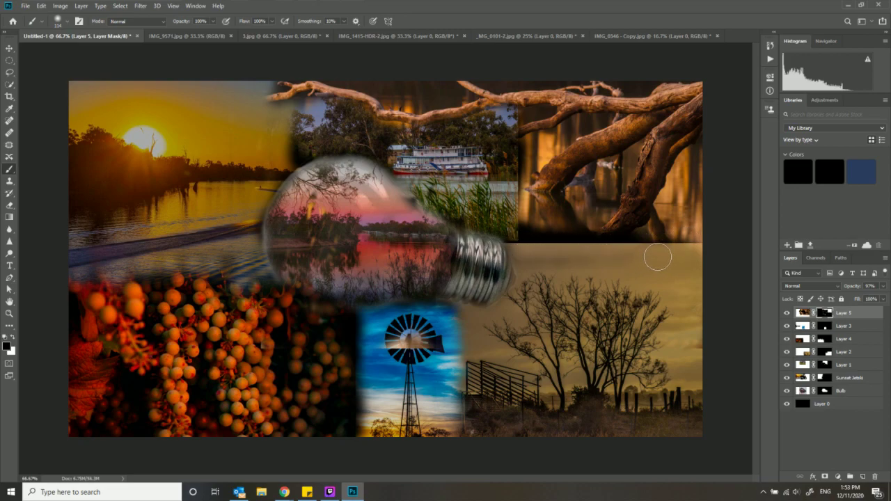
{"action": "key", "text": "ctrl+z"}
{"action": "key", "text": "ctrl+z"}
{"action": "key", "text": "ctrl+z"}
{"action": "key", "text": "ctrl+z"}
{"action": "key", "text": "ctrl+z"}
{"action": "key", "text": "ctrl+z"}
{"action": "key", "text": "ctrl+z"}
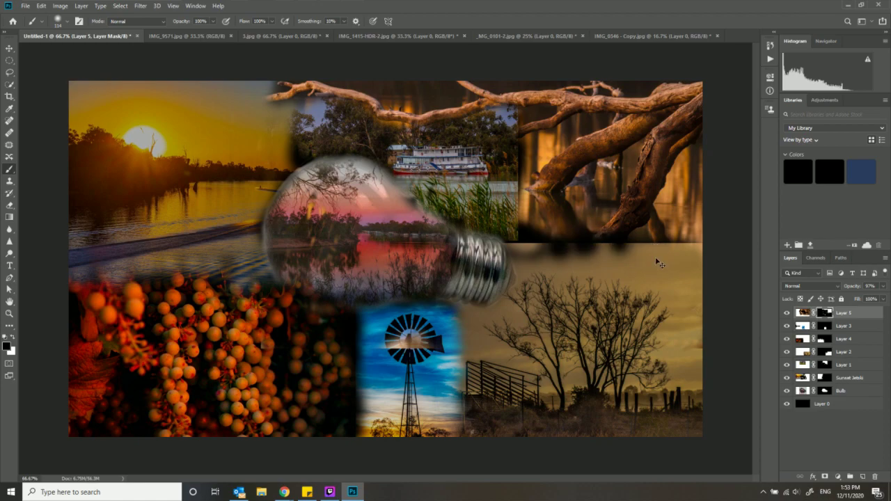
{"action": "key", "text": "ctrl+z"}
{"action": "key", "text": "ctrl+z"}
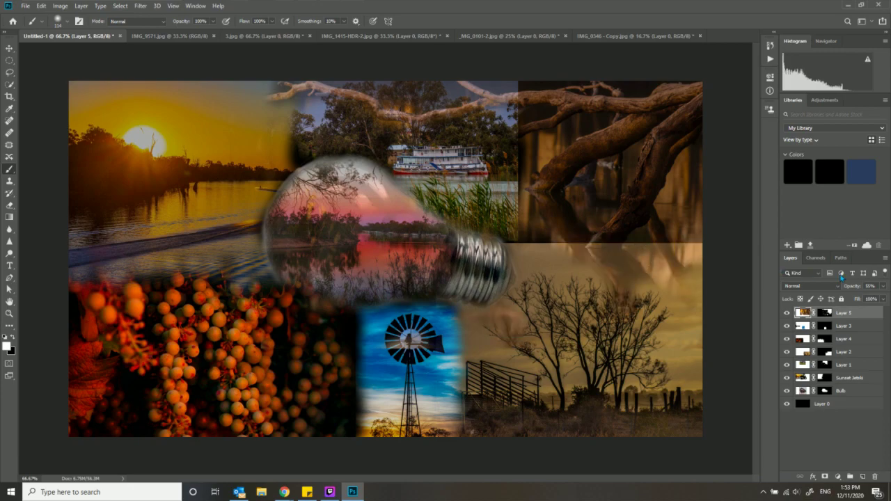
Set Layer 5 to 80% opacity and undo a trial white stroke over the sky
{"action": "left_click", "coordinate": [883, 288]}
{"action": "left_click_drag", "start_coordinate": [876, 303], "coordinate": [879, 302]}
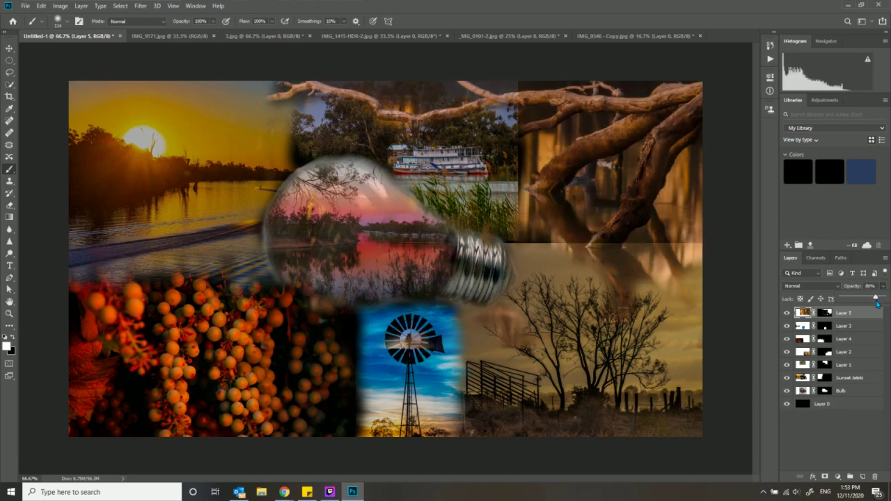
{"action": "mouse_move", "coordinate": [523, 325]}
{"action": "left_mouse_down"}
{"action": "mouse_move", "coordinate": [487, 331]}
{"action": "mouse_move", "coordinate": [528, 354]}
{"action": "left_mouse_up"}
{"action": "key", "text": "ctrl+z"}
Dismiss the command search and mask out the trunk reflections below the seam
{"action": "left_click", "coordinate": [848, 21]}
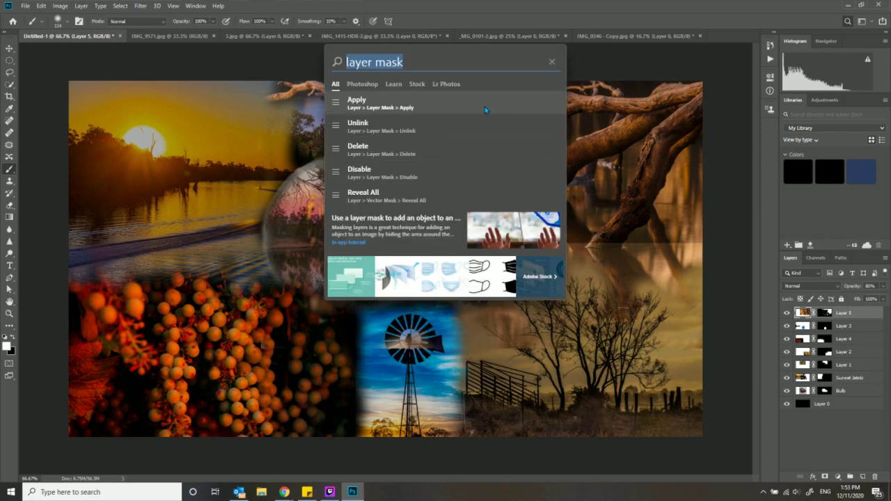
{"action": "left_click", "coordinate": [470, 58]}
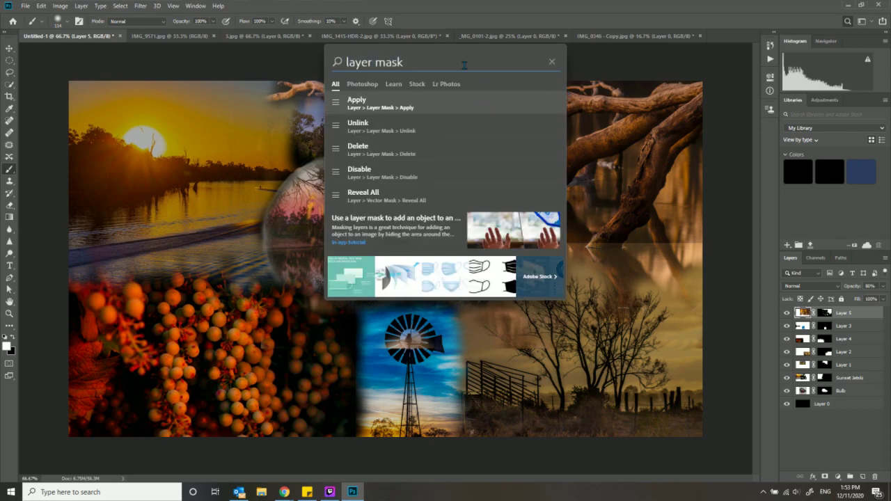
{"action": "left_click", "coordinate": [347, 85]}
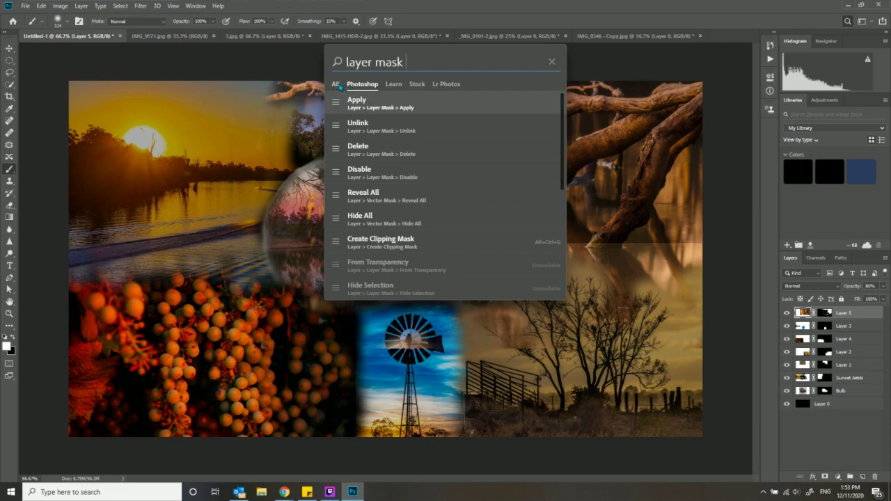
{"action": "key", "text": "Escape"}
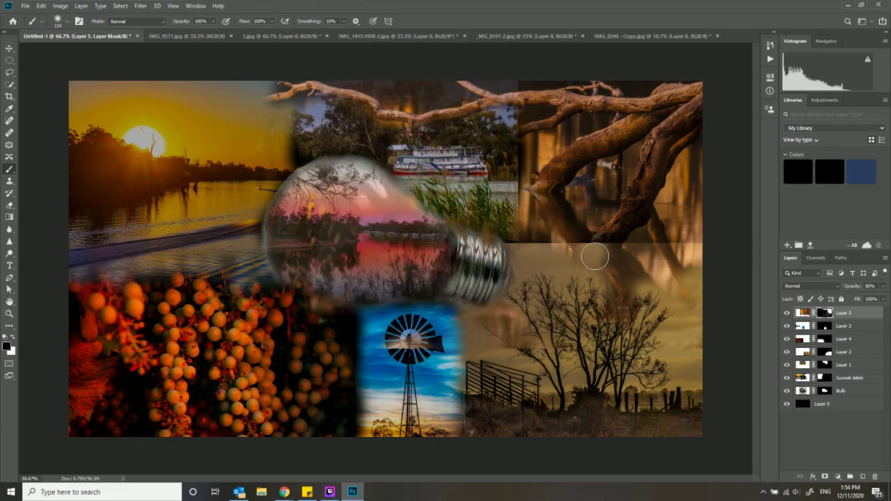
{"action": "mouse_move", "coordinate": [631, 264]}
{"action": "left_mouse_down"}
{"action": "mouse_move", "coordinate": [693, 255]}
{"action": "mouse_move", "coordinate": [650, 277]}
{"action": "mouse_move", "coordinate": [602, 278]}
{"action": "mouse_move", "coordinate": [640, 280]}
{"action": "mouse_move", "coordinate": [687, 251]}
{"action": "mouse_move", "coordinate": [491, 263]}
{"action": "mouse_move", "coordinate": [671, 282]}
{"action": "mouse_move", "coordinate": [618, 296]}
{"action": "mouse_move", "coordinate": [644, 295]}
{"action": "mouse_move", "coordinate": [541, 306]}
{"action": "mouse_move", "coordinate": [681, 295]}
{"action": "mouse_move", "coordinate": [576, 303]}
{"action": "mouse_move", "coordinate": [501, 330]}
{"action": "mouse_move", "coordinate": [509, 314]}
{"action": "mouse_move", "coordinate": [526, 358]}
{"action": "left_mouse_up"}
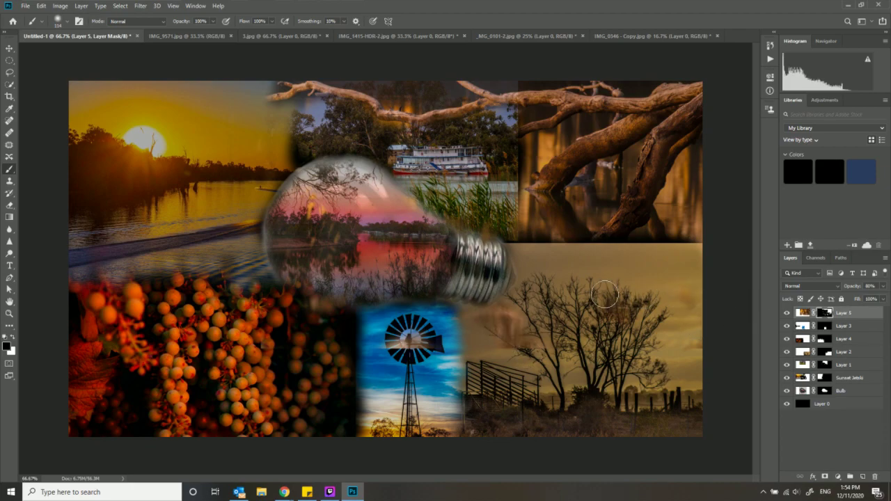
Undo the last mask stroke, then scale Layer 5 up to about 111% and shift it left
{"action": "key", "text": "ctrl+z"}
{"action": "left_click", "coordinate": [9, 49]}
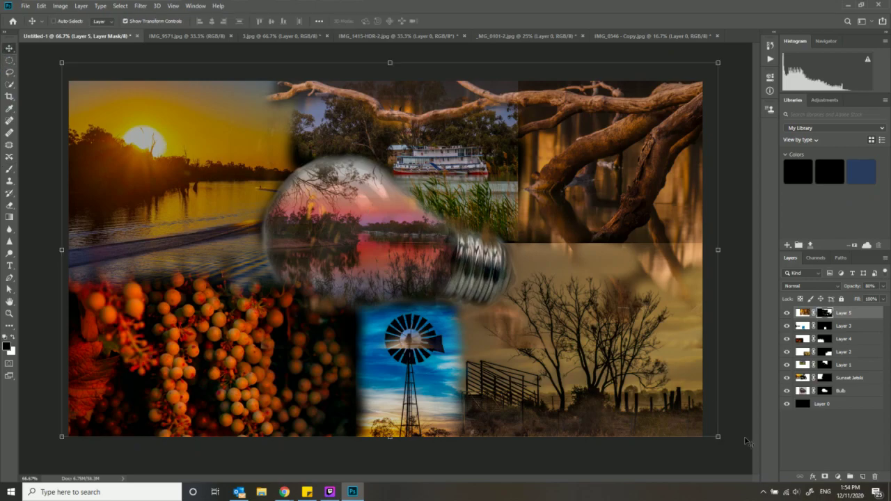
{"action": "left_click_drag", "start_coordinate": [718, 436], "coordinate": [742, 457]}
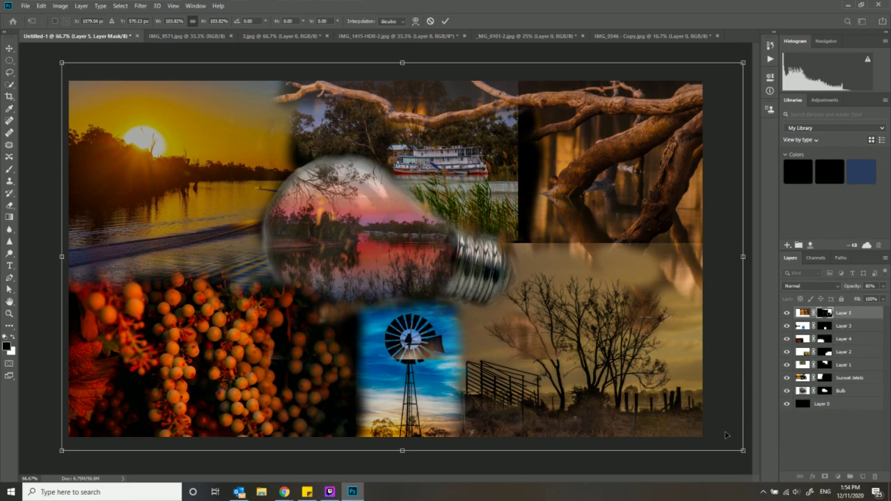
{"action": "left_click_drag", "start_coordinate": [743, 451], "coordinate": [777, 473]}
{"action": "left_click_drag", "start_coordinate": [626, 209], "coordinate": [565, 206]}
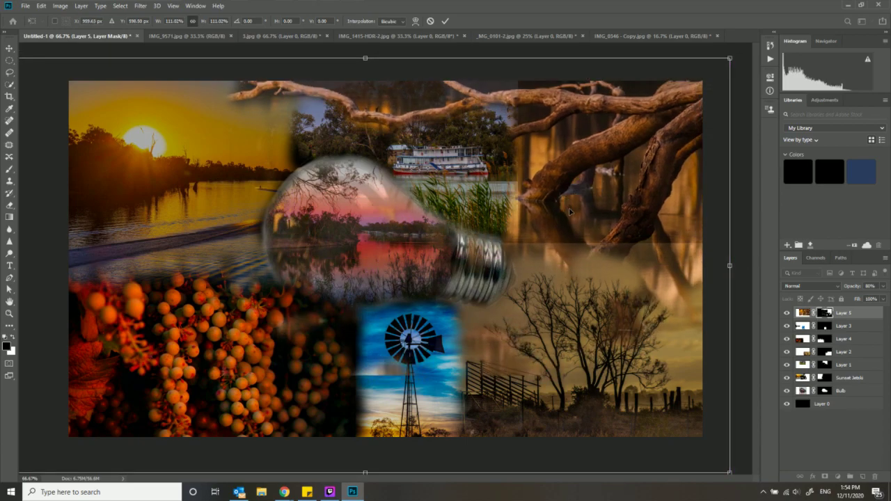
{"action": "left_click", "coordinate": [444, 21]}
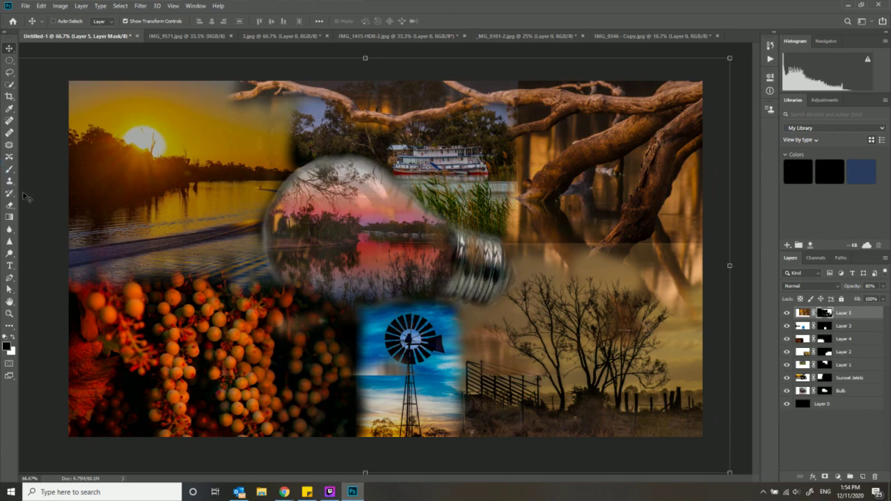
{"action": "left_click", "coordinate": [9, 171]}
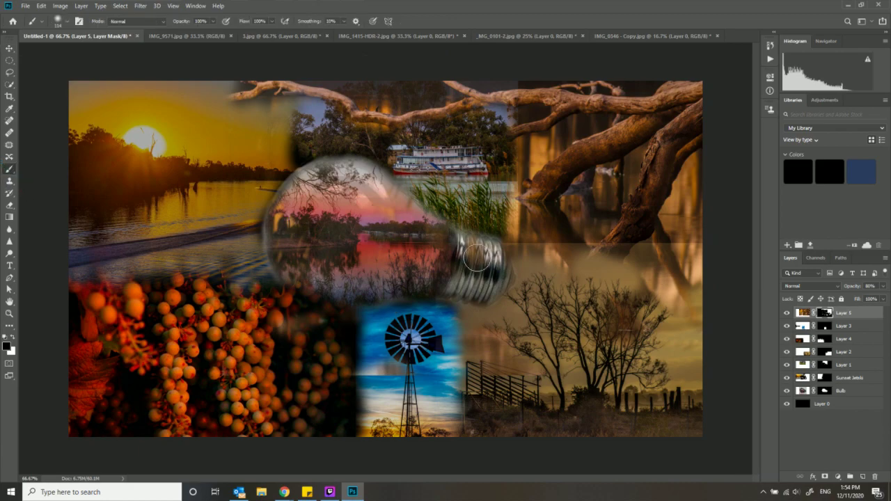
Lower Layer 2's opacity slightly and undo a trial brush stroke on it
{"action": "left_click", "coordinate": [797, 353]}
{"action": "left_click", "coordinate": [882, 286]}
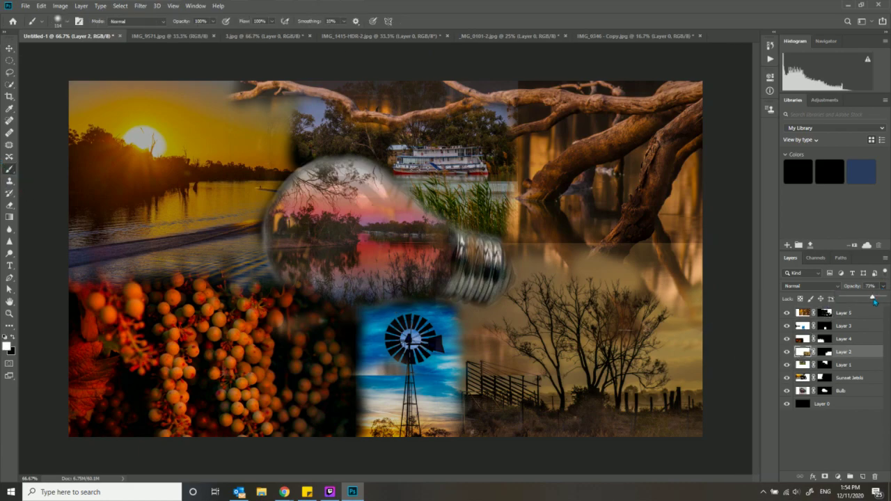
{"action": "left_click_drag", "start_coordinate": [861, 300], "coordinate": [860, 299]}
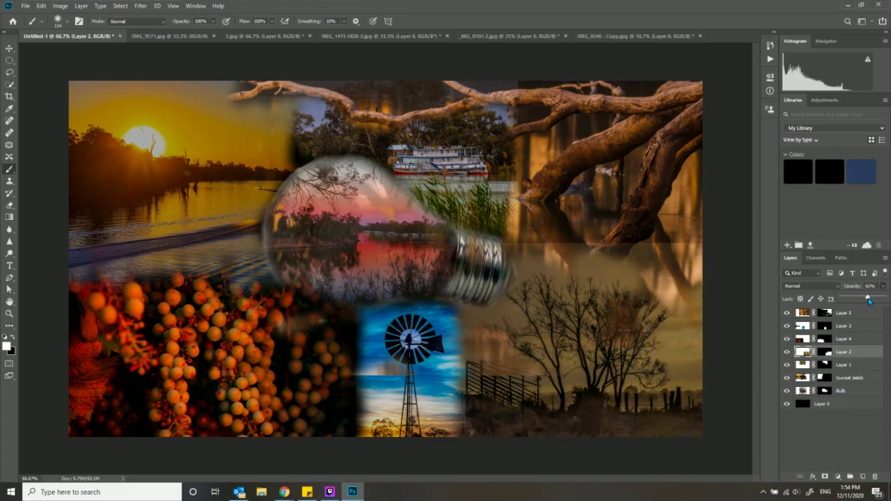
{"action": "mouse_move", "coordinate": [633, 258]}
{"action": "left_mouse_down"}
{"action": "mouse_move", "coordinate": [690, 260]}
{"action": "mouse_move", "coordinate": [626, 259]}
{"action": "mouse_move", "coordinate": [675, 257]}
{"action": "mouse_move", "coordinate": [683, 264]}
{"action": "mouse_move", "coordinate": [670, 295]}
{"action": "mouse_move", "coordinate": [648, 279]}
{"action": "mouse_move", "coordinate": [678, 274]}
{"action": "mouse_move", "coordinate": [645, 259]}
{"action": "mouse_move", "coordinate": [598, 265]}
{"action": "mouse_move", "coordinate": [537, 252]}
{"action": "mouse_move", "coordinate": [577, 273]}
{"action": "left_mouse_up"}
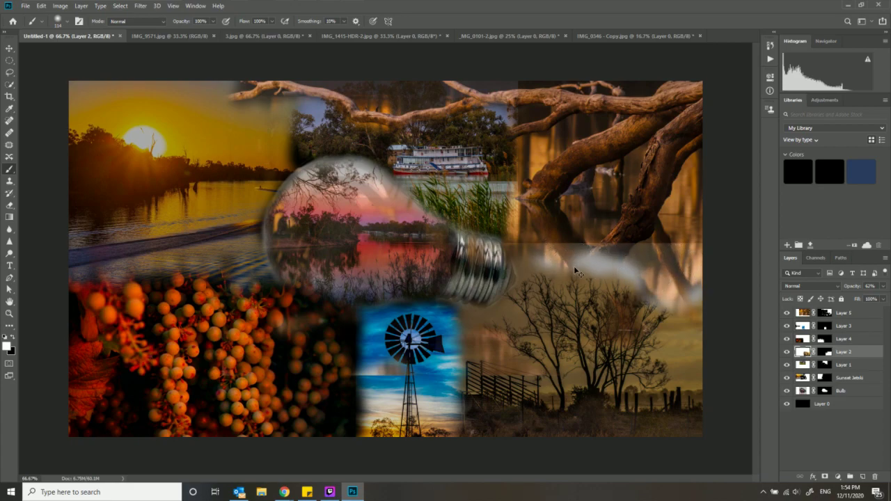
{"action": "key", "text": "ctrl+z"}
{"action": "key", "text": "ctrl+z"}
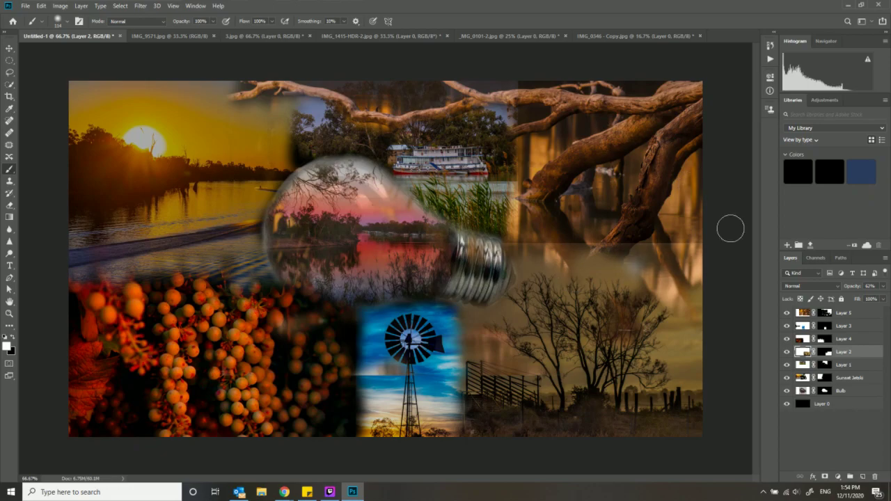
Paint black on Layer 5's mask to hide the bright patch at the right edge
{"action": "left_click", "coordinate": [824, 312]}
{"action": "key", "text": "x"}
{"action": "mouse_move", "coordinate": [686, 243]}
{"action": "left_mouse_down"}
{"action": "mouse_move", "coordinate": [688, 276]}
{"action": "mouse_move", "coordinate": [671, 275]}
{"action": "mouse_move", "coordinate": [674, 296]}
{"action": "mouse_move", "coordinate": [684, 294]}
{"action": "mouse_move", "coordinate": [671, 289]}
{"action": "mouse_move", "coordinate": [687, 306]}
{"action": "mouse_move", "coordinate": [603, 278]}
{"action": "left_mouse_up"}
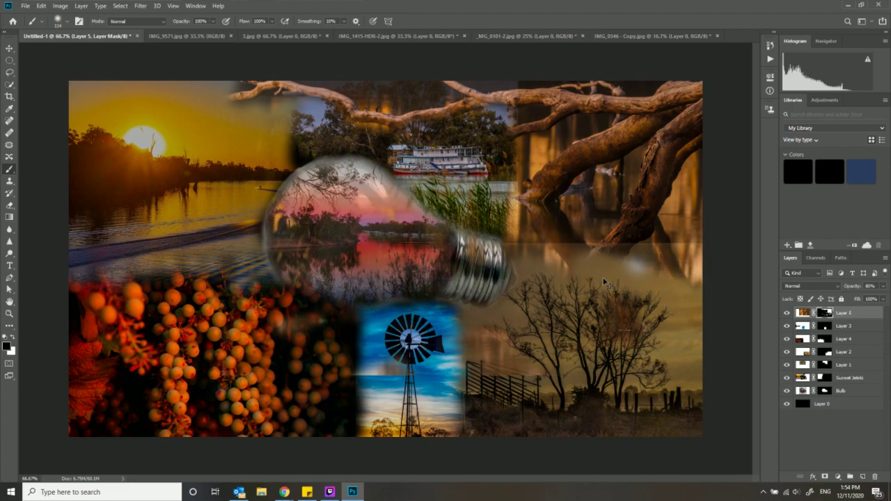
Undo the last mask stroke, then try and undo a white stroke near the tree tops
{"action": "key", "text": "ctrl+z"}
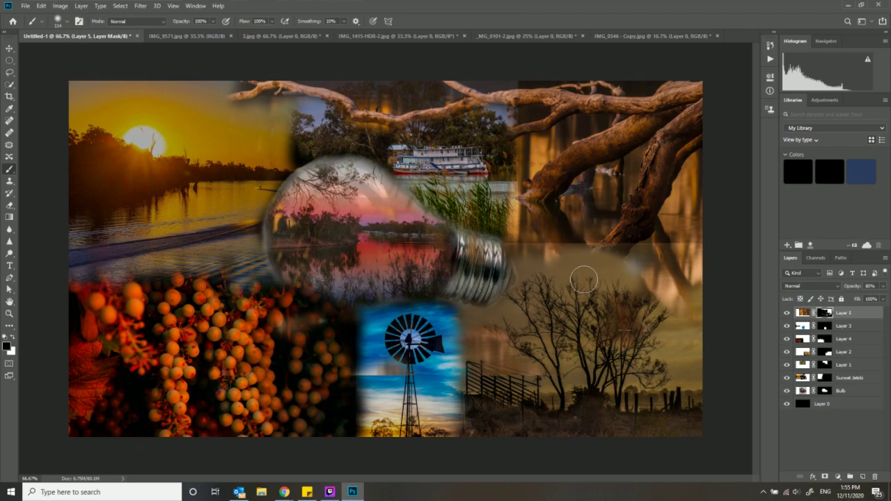
{"action": "key", "text": "ctrl+2"}
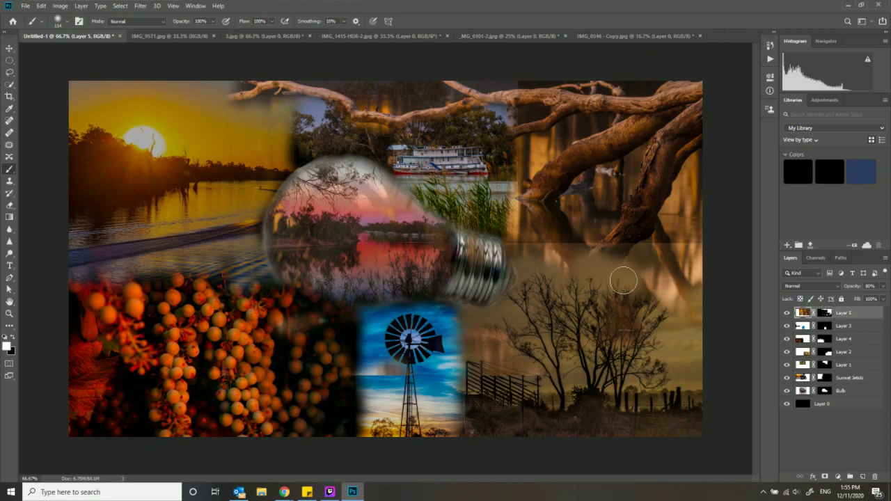
{"action": "key", "text": "z"}
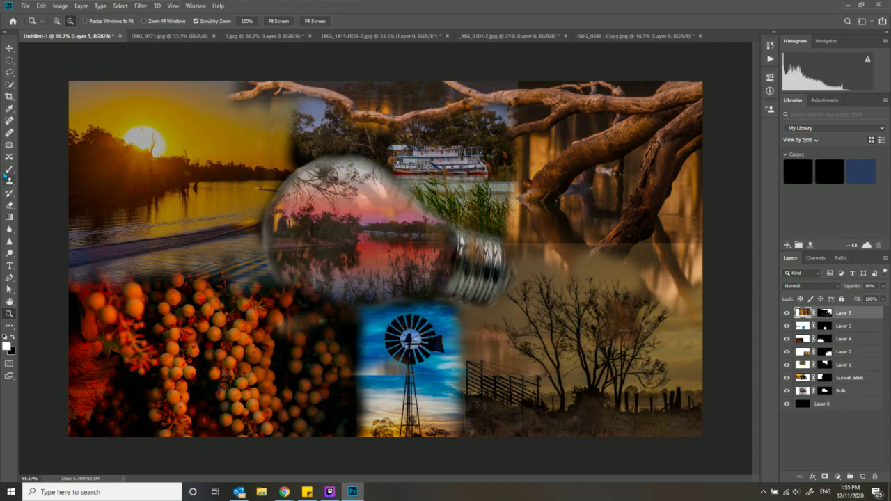
{"action": "left_click", "coordinate": [9, 169]}
{"action": "mouse_move", "coordinate": [593, 293]}
{"action": "left_mouse_down"}
{"action": "mouse_move", "coordinate": [616, 296]}
{"action": "mouse_move", "coordinate": [632, 283]}
{"action": "left_mouse_up"}
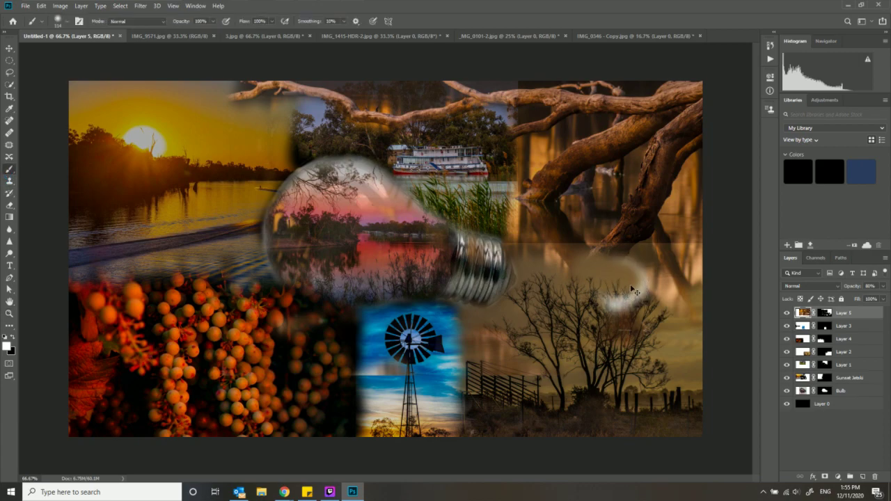
{"action": "key", "text": "ctrl+z"}
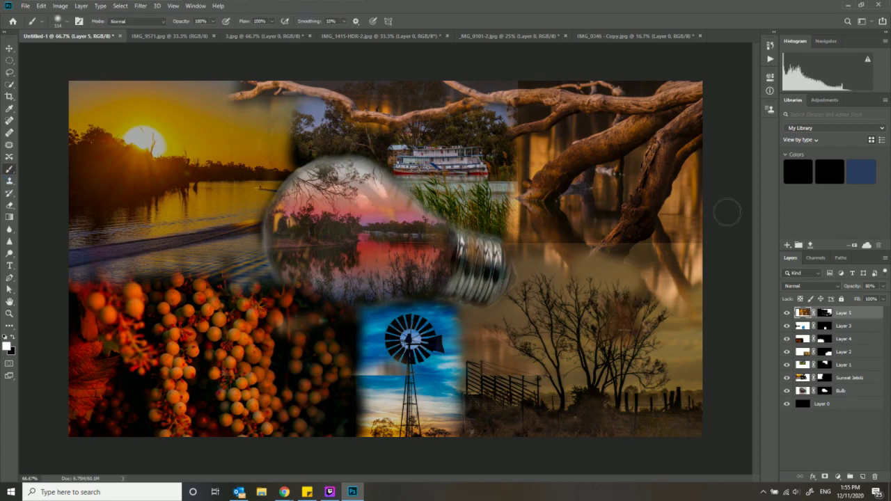
Search for 'layer mask', then clear the search and return to Layer 5's mask
{"action": "left_click", "coordinate": [846, 22]}
{"action": "left_click", "coordinate": [335, 84]}
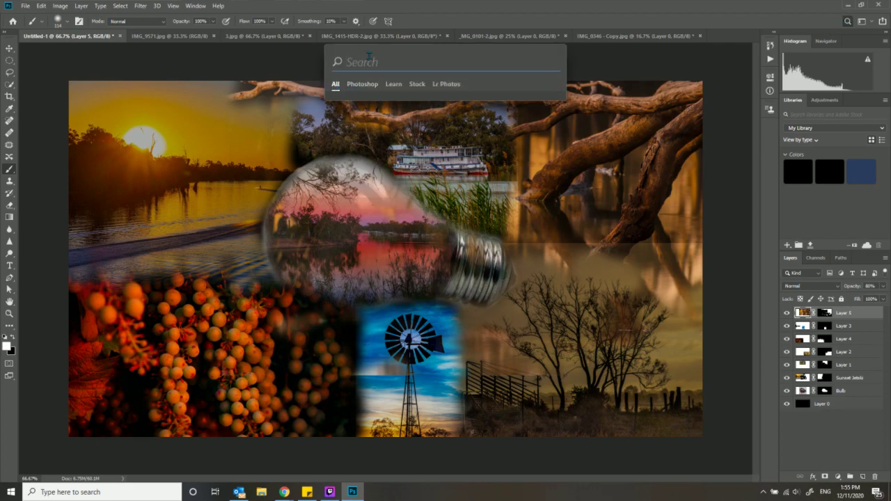
{"action": "type", "text": "layer ma"}
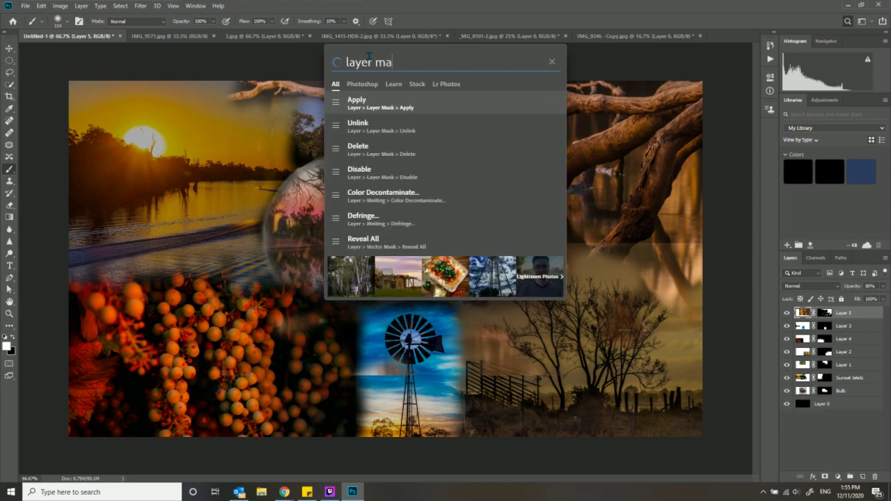
{"action": "type", "text": "s"}
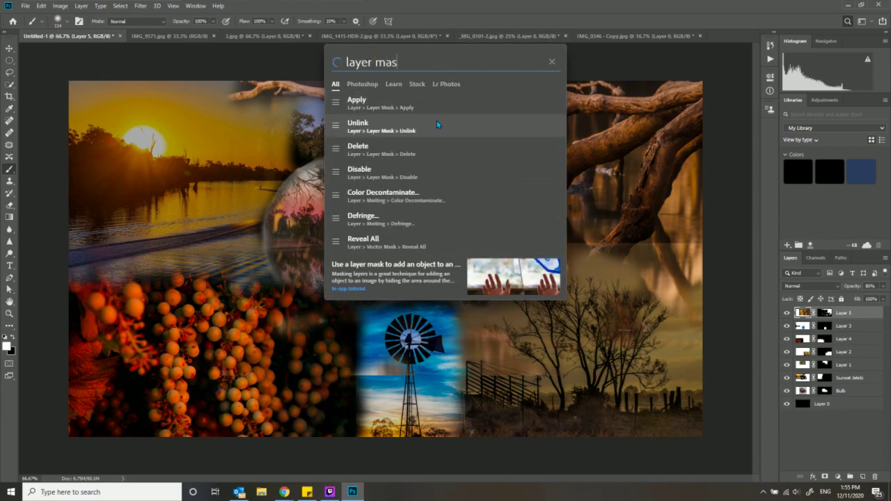
{"action": "type", "text": "k"}
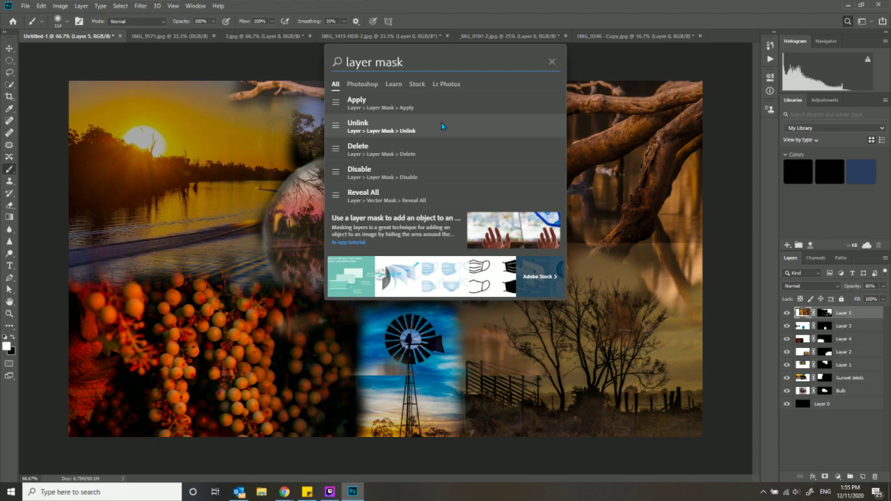
{"action": "left_click", "coordinate": [367, 84]}
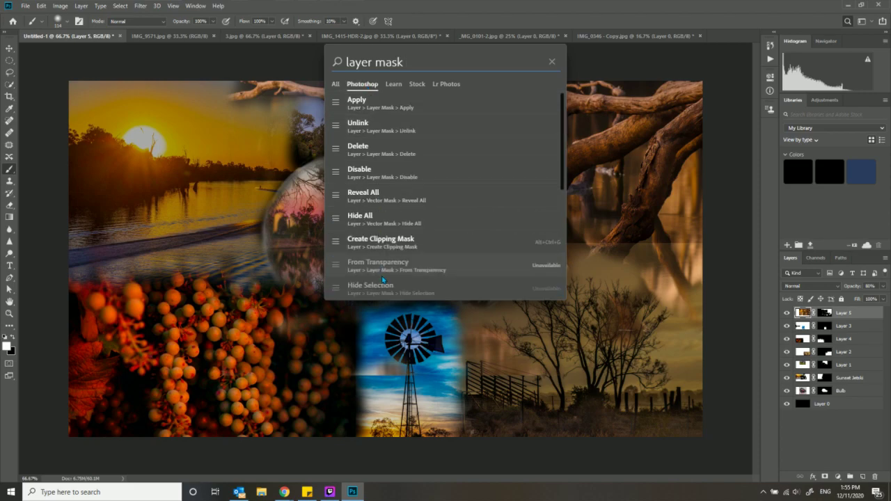
{"action": "left_click", "coordinate": [551, 62]}
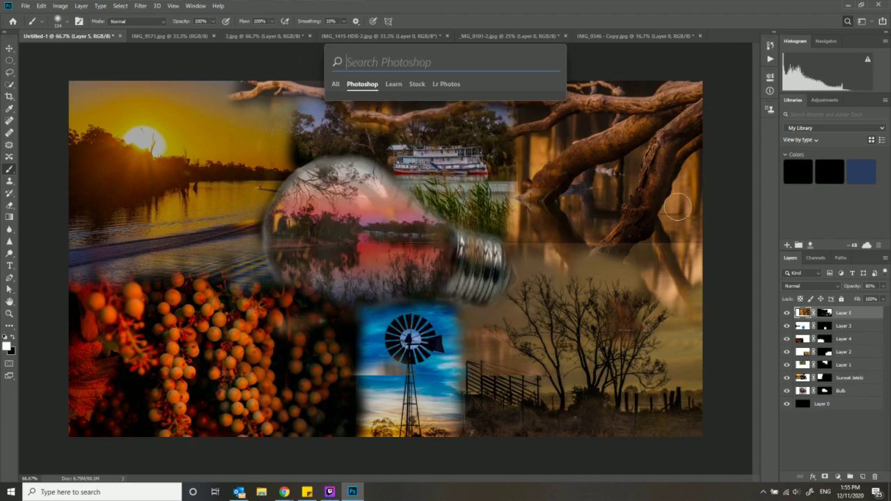
{"action": "left_click", "coordinate": [824, 313]}
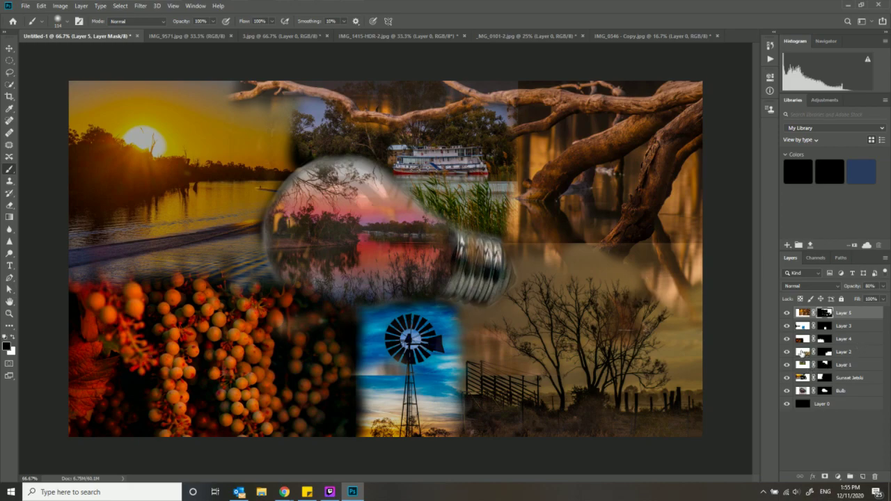
Paint out the white blob near Layer 2's seam and set Layer 2 to 73% opacity
{"action": "left_click", "coordinate": [803, 352]}
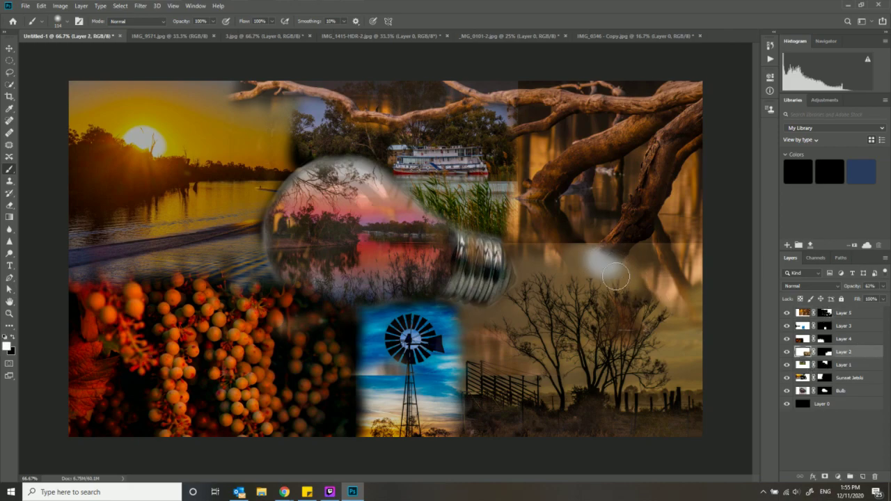
{"action": "mouse_move", "coordinate": [615, 280]}
{"action": "left_mouse_down"}
{"action": "mouse_move", "coordinate": [604, 273]}
{"action": "mouse_move", "coordinate": [663, 285]}
{"action": "left_mouse_up"}
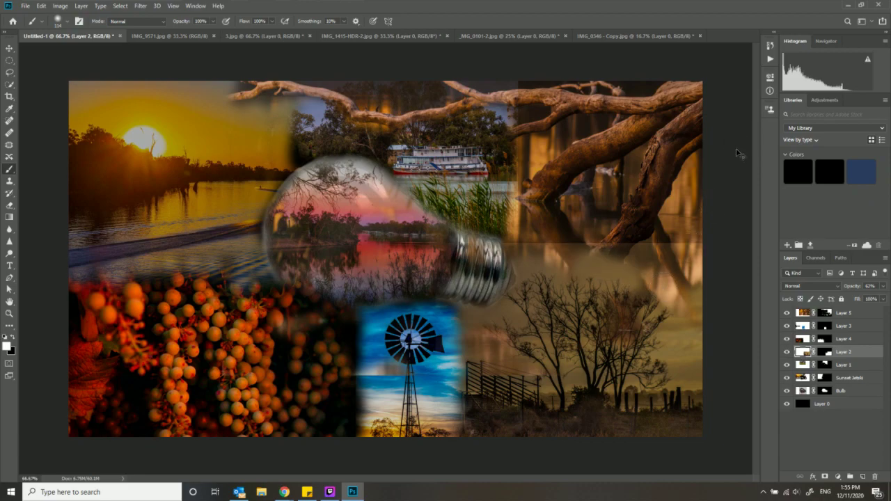
{"action": "key", "text": "7"}
{"action": "key", "text": "3"}
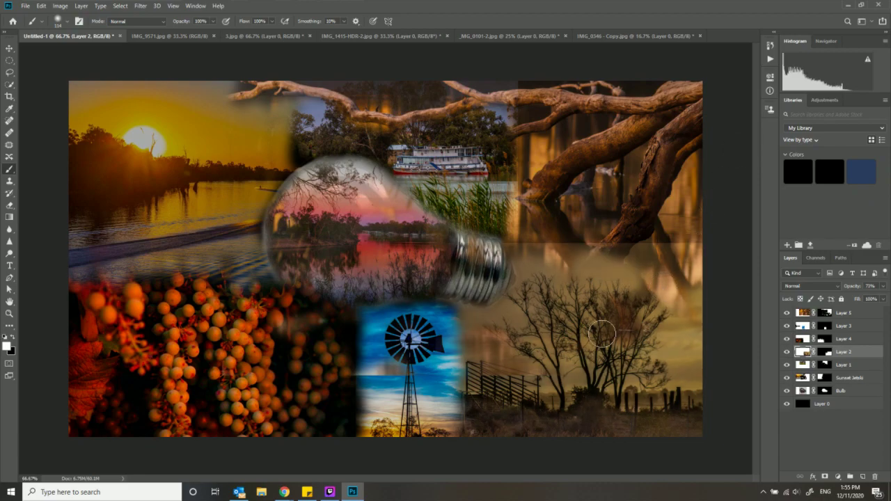
{"action": "mouse_move", "coordinate": [600, 329]}
{"action": "left_mouse_down"}
{"action": "mouse_move", "coordinate": [638, 319]}
{"action": "mouse_move", "coordinate": [633, 333]}
{"action": "mouse_move", "coordinate": [604, 321]}
{"action": "left_mouse_up"}
{"action": "key", "text": "ctrl+z"}
{"action": "key", "text": "ctrl+z"}
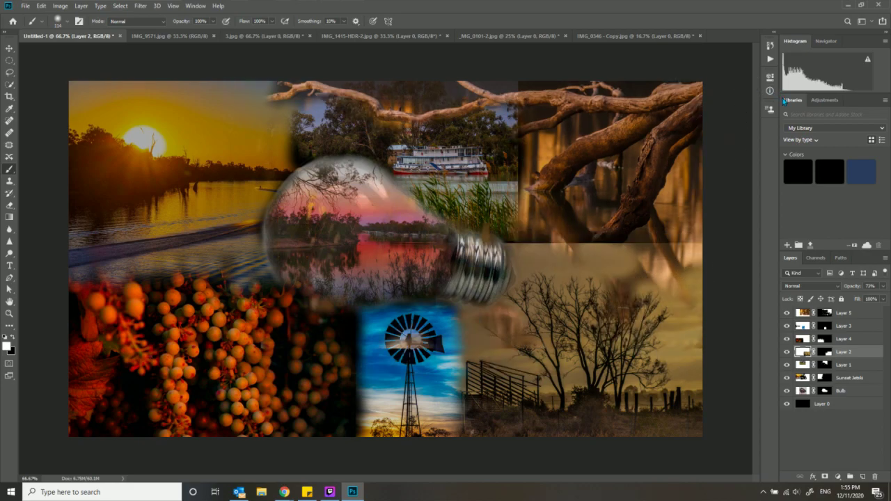
Zoom out to 33.3% and back in to 66.7%
{"action": "key", "text": "z"}
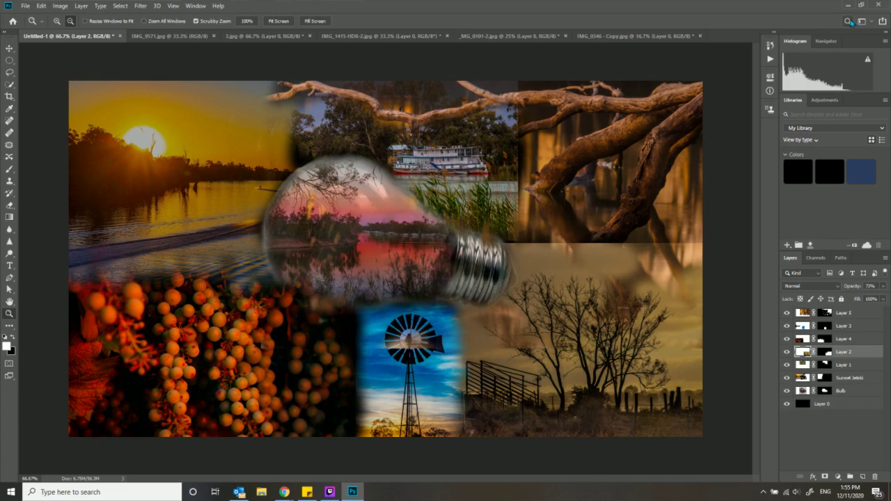
{"action": "left_click", "coordinate": [848, 21]}
{"action": "left_click", "coordinate": [736, 221], "text": "alt"}
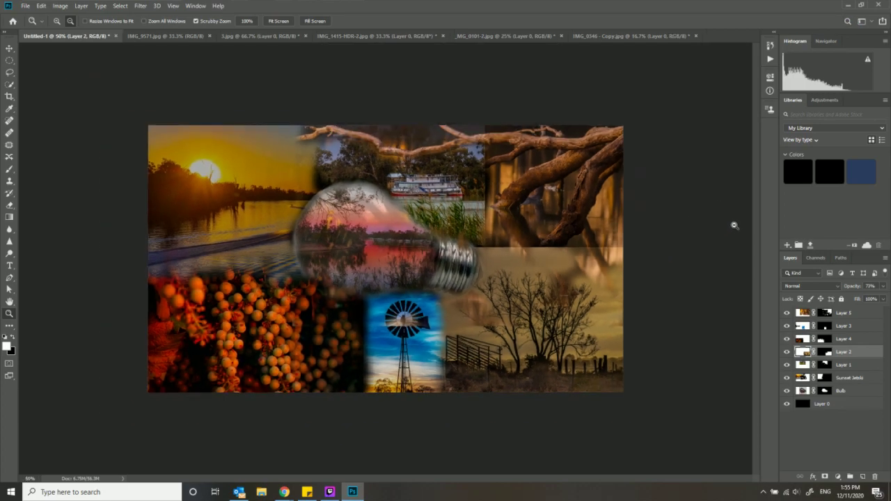
{"action": "left_click", "coordinate": [603, 205], "text": "alt"}
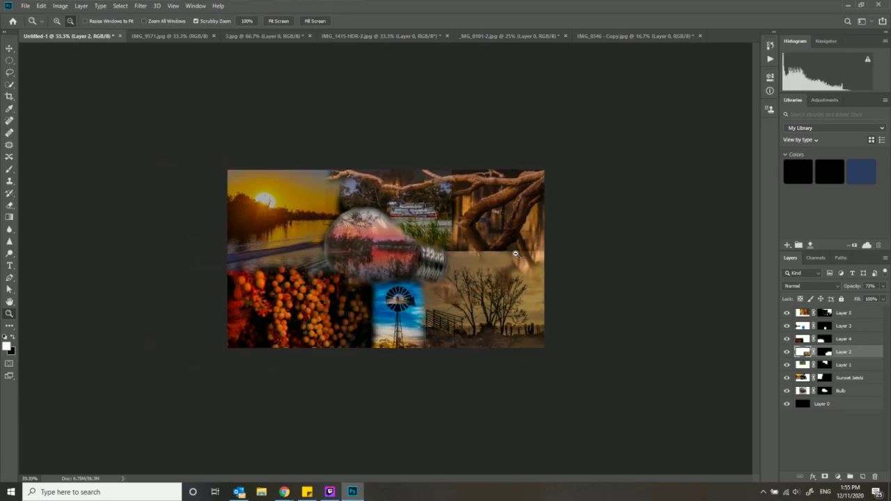
{"action": "left_click", "coordinate": [59, 22]}
{"action": "left_click", "coordinate": [317, 183]}
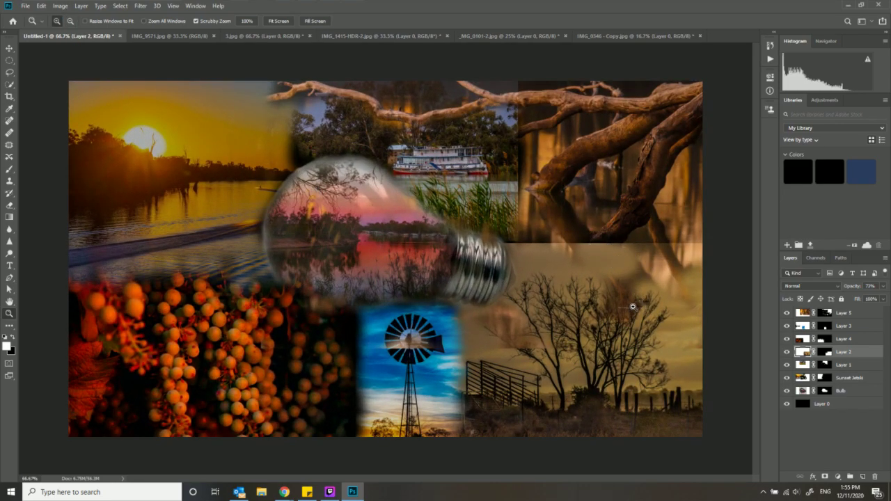
{"action": "left_click", "coordinate": [9, 48]}
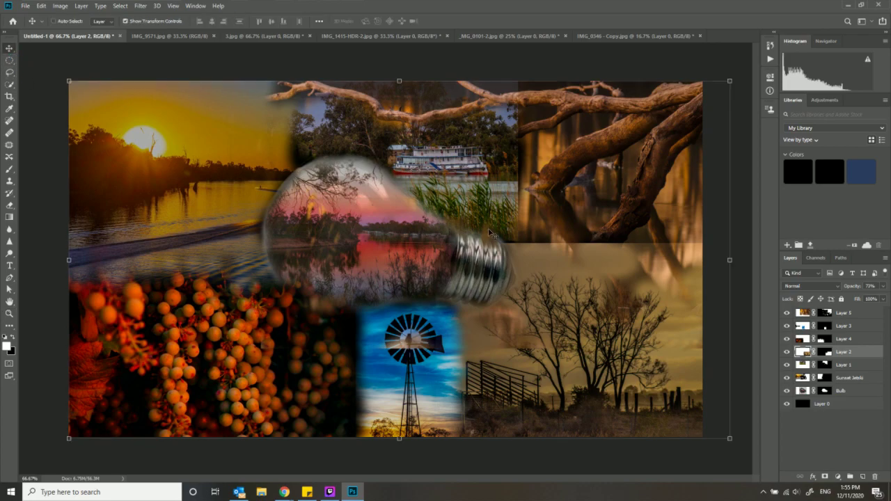
Nudge the tree photo into place and delete the old branches layer (Layer 5)
{"action": "left_click_drag", "start_coordinate": [353, 186], "coordinate": [356, 179]}
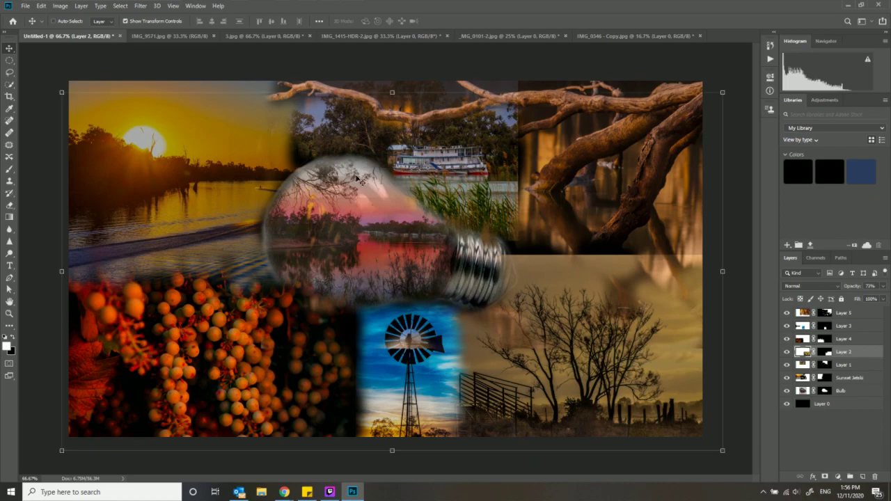
{"action": "left_click", "coordinate": [804, 315]}
{"action": "key", "text": "Delete"}
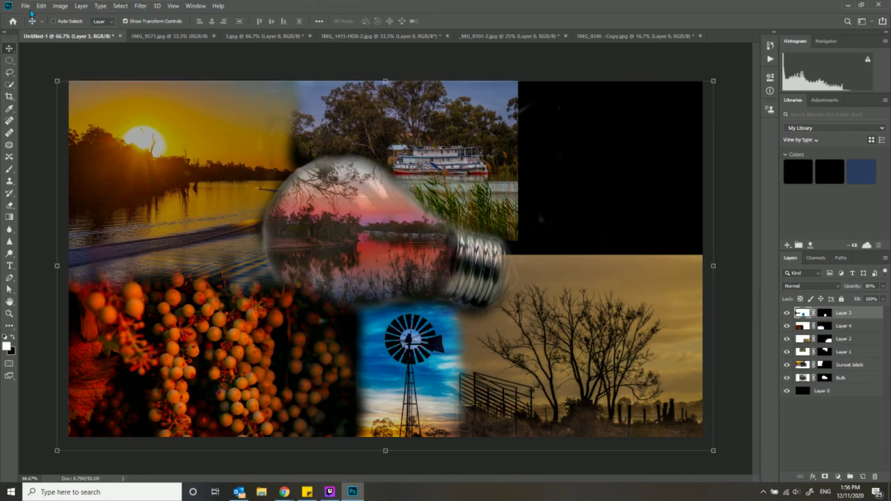
Bring IMG_0346 - Copy.jpg into the collage and start shrinking it
{"action": "left_click", "coordinate": [577, 36]}
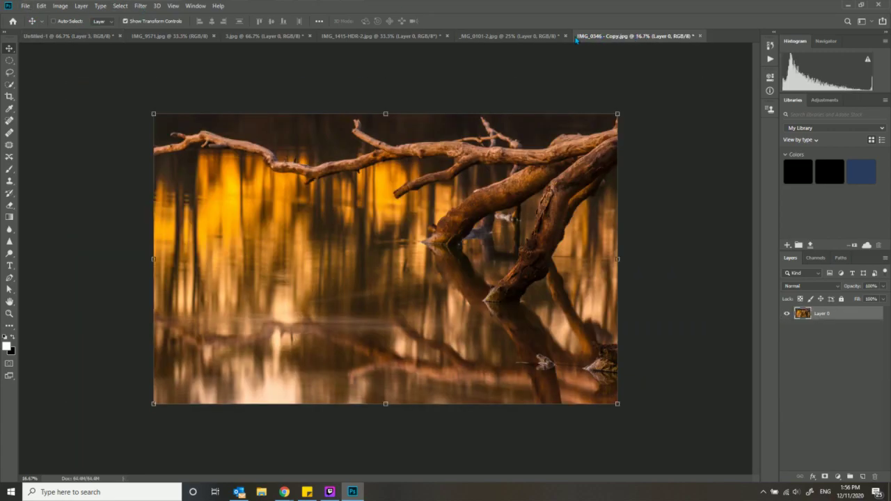
{"action": "left_click_drag", "start_coordinate": [70, 61], "coordinate": [383, 233]}
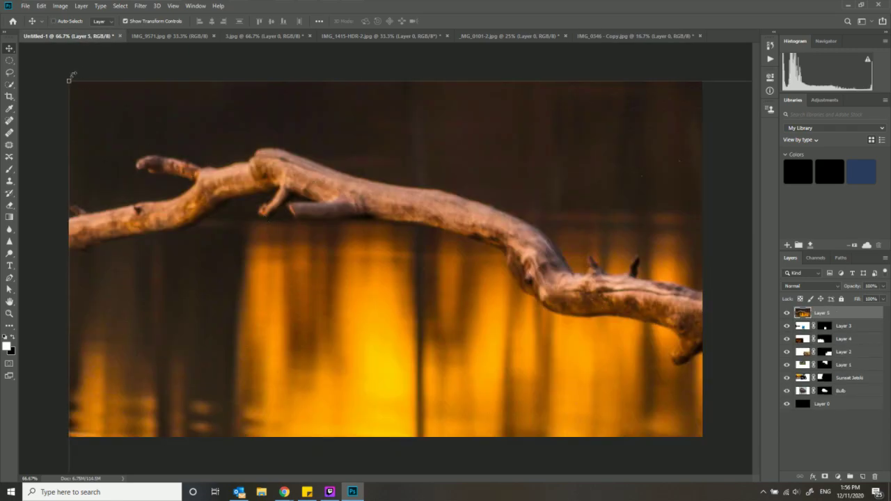
{"action": "left_click_drag", "start_coordinate": [70, 82], "coordinate": [49, 81]}
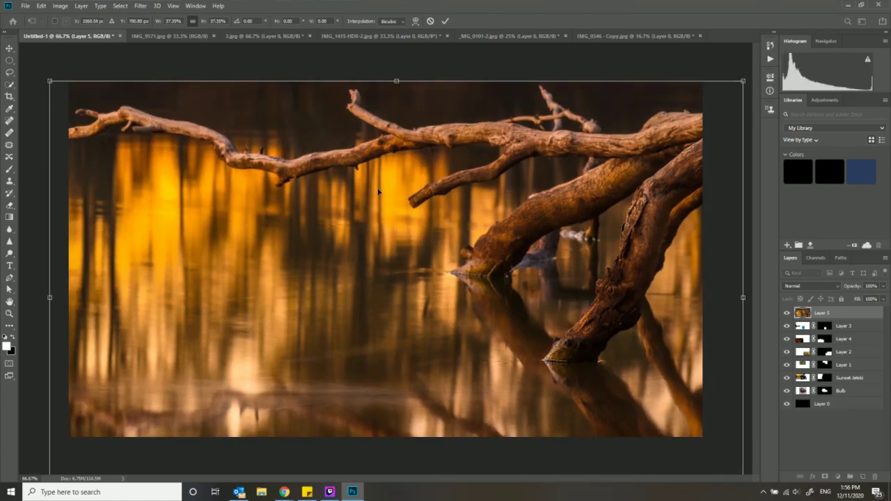
Fade the branches layer to 23% and scale it down to about 28%, repositioning it
{"action": "left_click", "coordinate": [882, 290]}
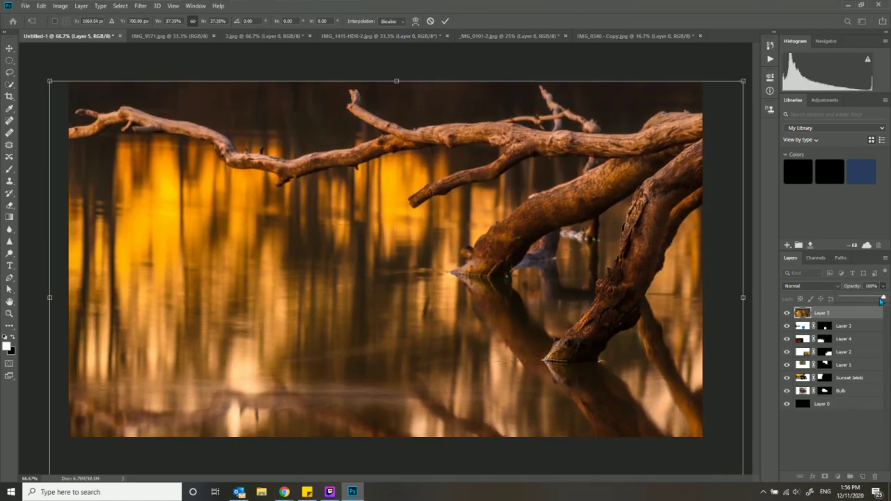
{"action": "left_click_drag", "start_coordinate": [854, 300], "coordinate": [849, 299]}
{"action": "left_click_drag", "start_coordinate": [680, 337], "coordinate": [656, 311]}
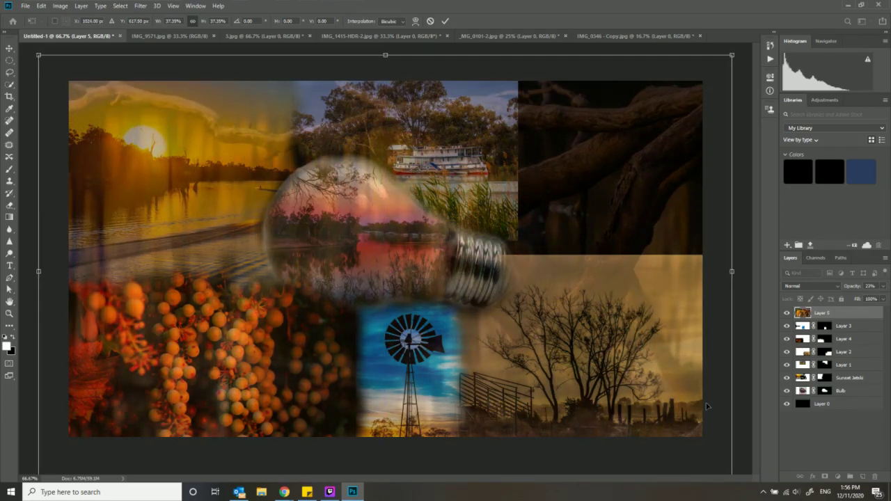
{"action": "left_click_drag", "start_coordinate": [38, 56], "coordinate": [196, 136]}
{"action": "left_click_drag", "start_coordinate": [414, 202], "coordinate": [407, 161]}
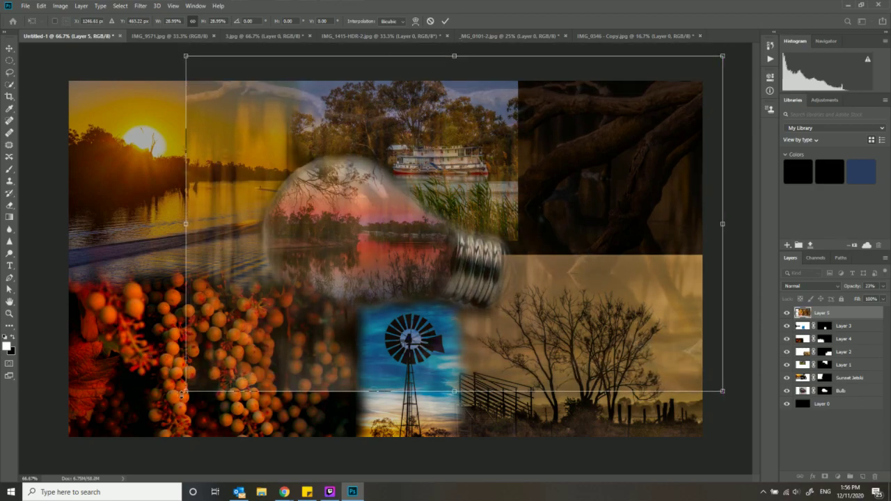
{"action": "left_click_drag", "start_coordinate": [185, 391], "coordinate": [197, 384]}
{"action": "left_click_drag", "start_coordinate": [287, 349], "coordinate": [288, 362]}
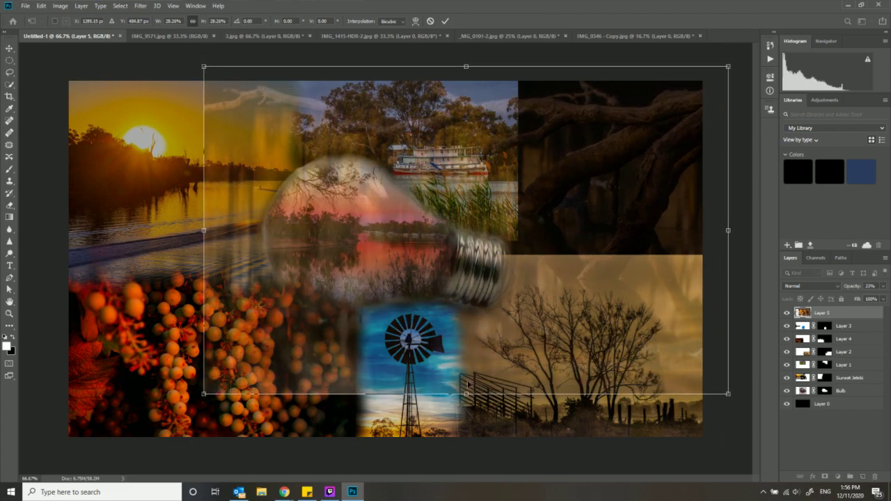
Commit the resize and set the branch layer to about 60% opacity
{"action": "left_click", "coordinate": [883, 286]}
{"action": "left_click_drag", "start_coordinate": [858, 298], "coordinate": [864, 298]}
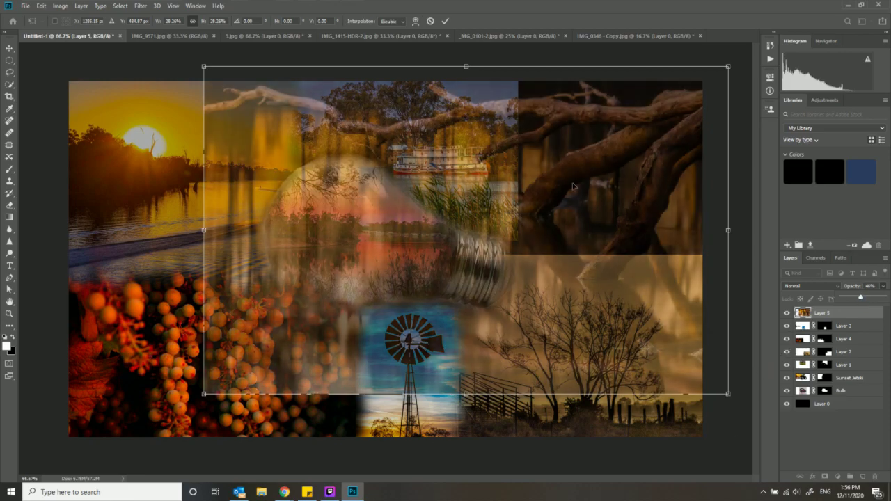
{"action": "left_click", "coordinate": [445, 21]}
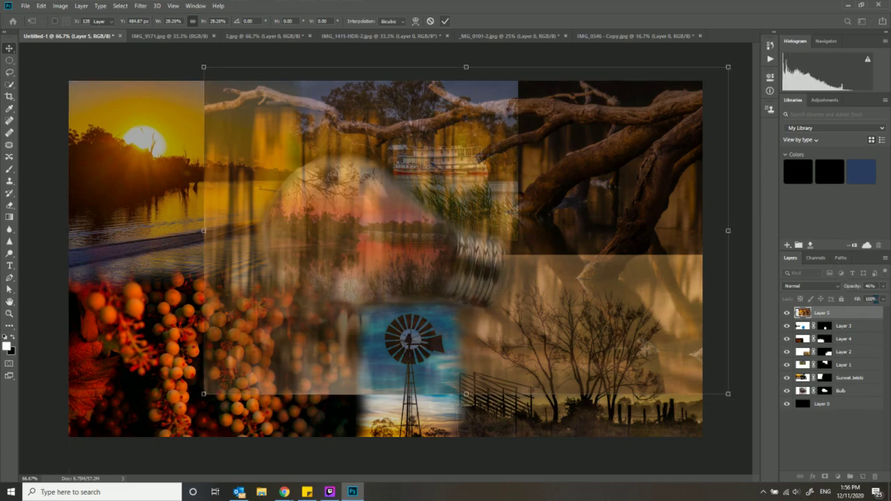
{"action": "left_click", "coordinate": [883, 288]}
{"action": "left_click_drag", "start_coordinate": [882, 299], "coordinate": [863, 299]}
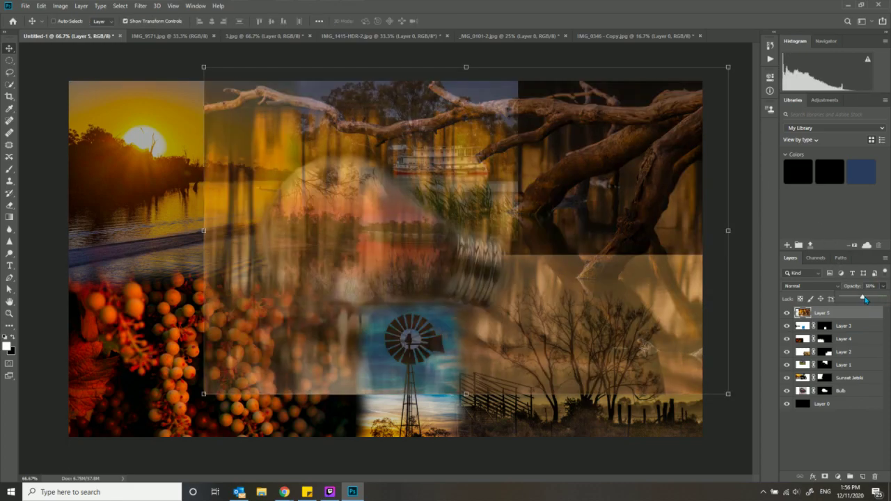
Search 'layer mask' and add a white layer mask to the branch layer
{"action": "key", "text": "b"}
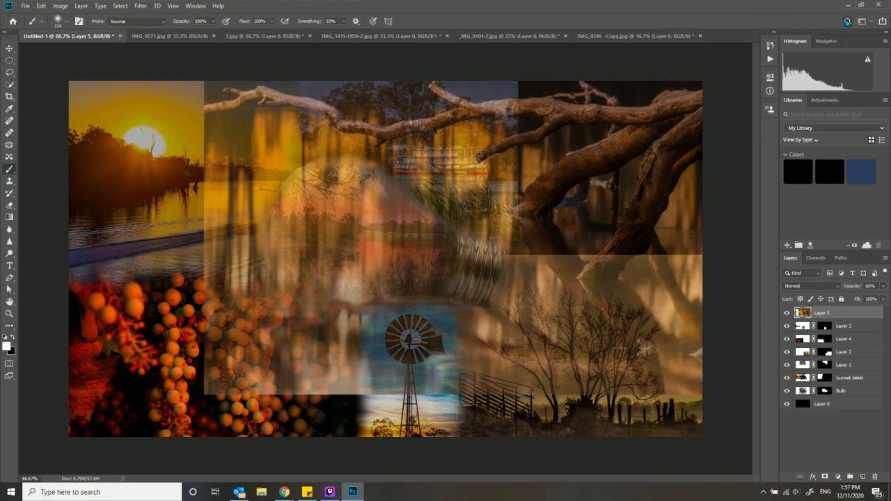
{"action": "left_click", "coordinate": [847, 21]}
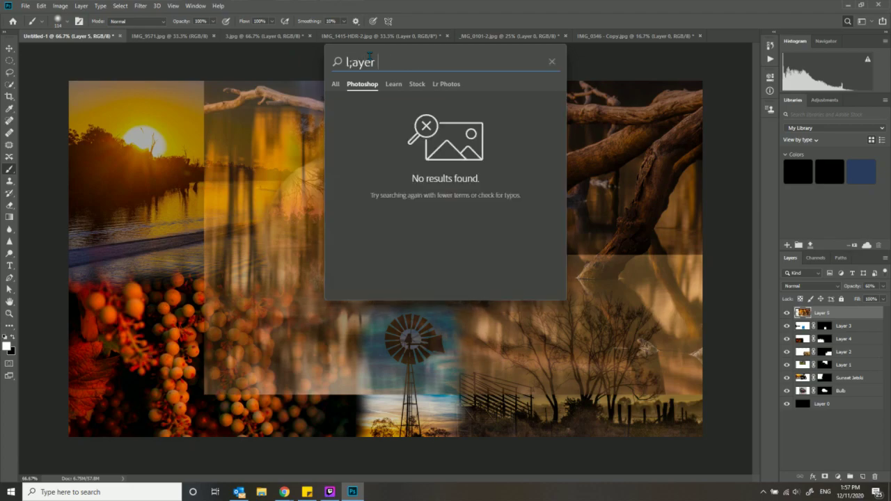
{"action": "type", "text": "ay"}
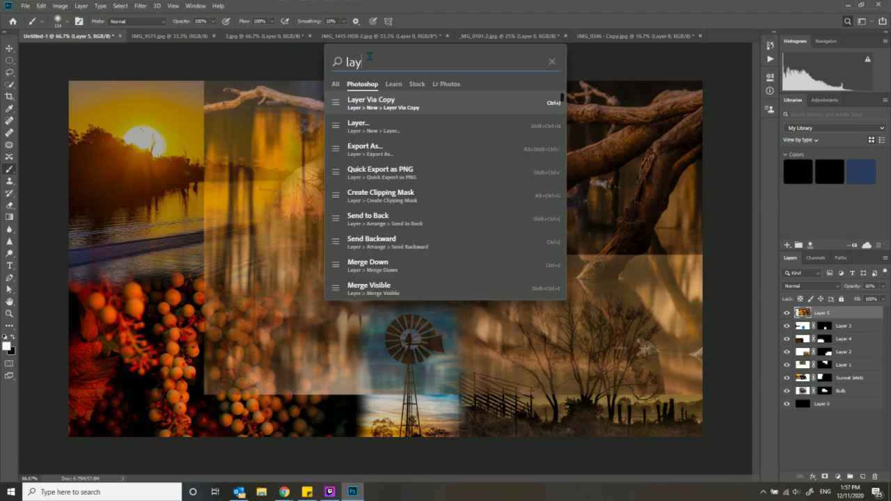
{"action": "scroll", "coordinate": [460, 195], "scroll_direction": "down", "scroll_amount": 3}
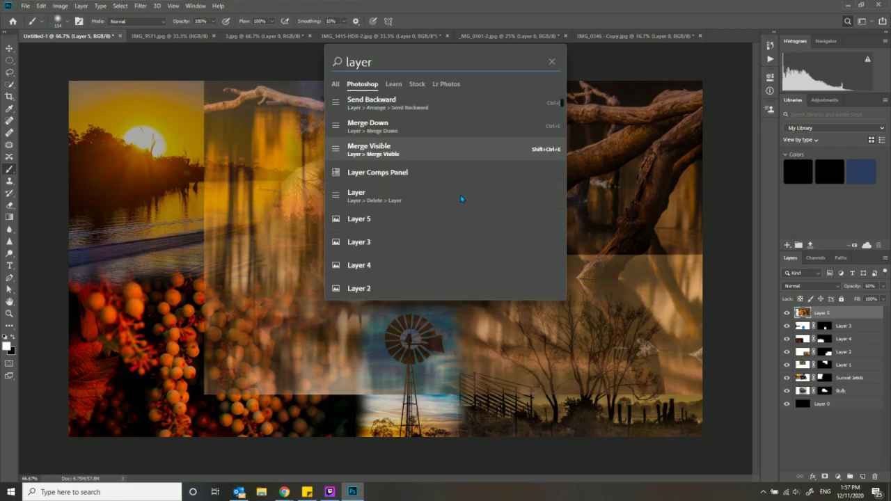
{"action": "scroll", "coordinate": [462, 198], "scroll_direction": "down", "scroll_amount": 5}
{"action": "scroll", "coordinate": [463, 202], "scroll_direction": "up", "scroll_amount": 1}
{"action": "scroll", "coordinate": [462, 204], "scroll_direction": "down", "scroll_amount": 1}
{"action": "scroll", "coordinate": [462, 206], "scroll_direction": "down", "scroll_amount": 4}
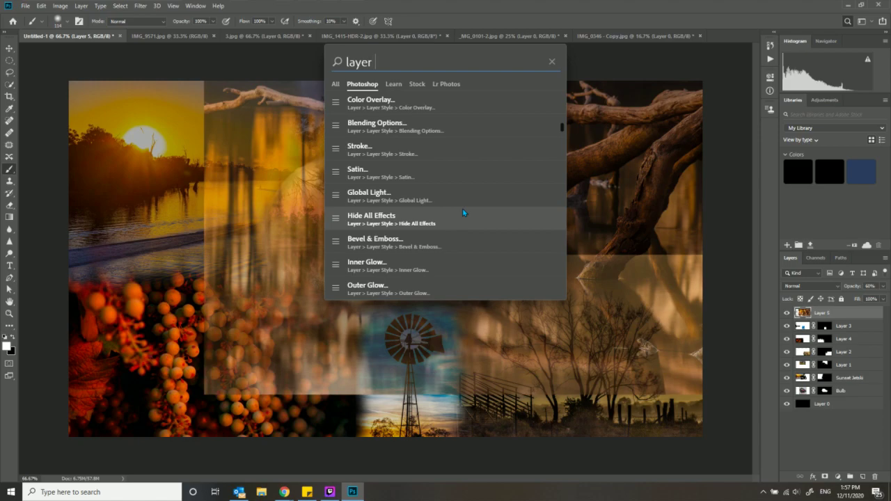
{"action": "type", "text": "mask"}
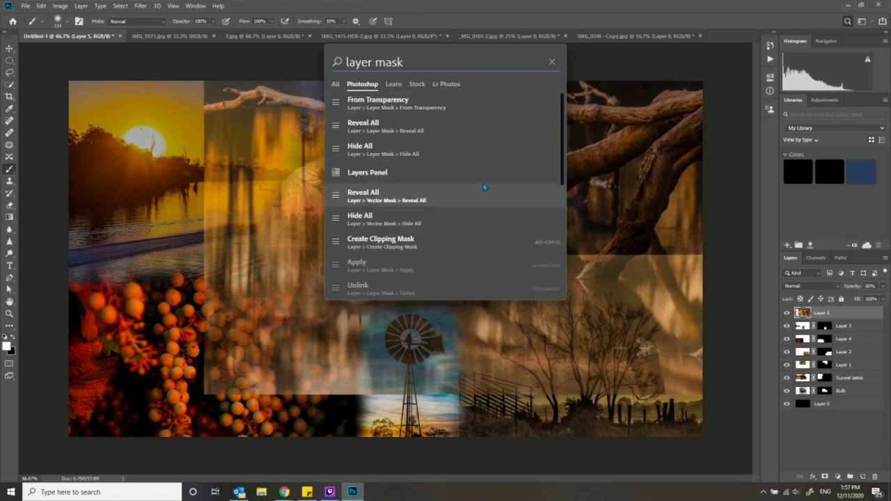
{"action": "left_click", "coordinate": [486, 110]}
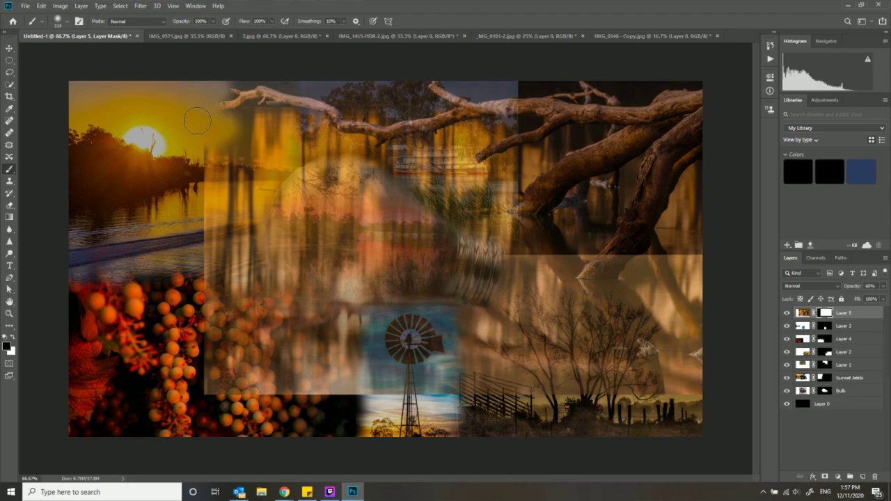
Paint black on Layer 5's mask over the sunset treeline, the sky and the glow left of the bulb
{"action": "mouse_move", "coordinate": [217, 160]}
{"action": "left_mouse_down"}
{"action": "mouse_move", "coordinate": [211, 191]}
{"action": "mouse_move", "coordinate": [197, 186]}
{"action": "mouse_move", "coordinate": [209, 148]}
{"action": "mouse_move", "coordinate": [234, 129]}
{"action": "mouse_move", "coordinate": [305, 137]}
{"action": "mouse_move", "coordinate": [272, 132]}
{"action": "left_mouse_up"}
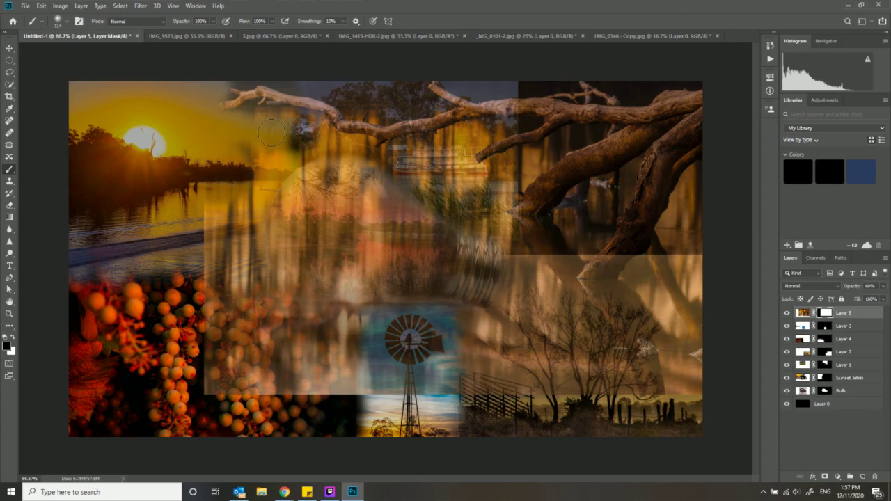
{"action": "mouse_move", "coordinate": [236, 110]}
{"action": "left_mouse_down"}
{"action": "mouse_move", "coordinate": [224, 90]}
{"action": "mouse_move", "coordinate": [243, 80]}
{"action": "mouse_move", "coordinate": [254, 84]}
{"action": "mouse_move", "coordinate": [223, 108]}
{"action": "mouse_move", "coordinate": [238, 105]}
{"action": "mouse_move", "coordinate": [249, 115]}
{"action": "mouse_move", "coordinate": [258, 218]}
{"action": "mouse_move", "coordinate": [234, 195]}
{"action": "mouse_move", "coordinate": [241, 202]}
{"action": "mouse_move", "coordinate": [218, 236]}
{"action": "mouse_move", "coordinate": [173, 235]}
{"action": "mouse_move", "coordinate": [248, 259]}
{"action": "mouse_move", "coordinate": [262, 343]}
{"action": "mouse_move", "coordinate": [233, 380]}
{"action": "mouse_move", "coordinate": [258, 257]}
{"action": "mouse_move", "coordinate": [259, 148]}
{"action": "mouse_move", "coordinate": [277, 125]}
{"action": "mouse_move", "coordinate": [320, 133]}
{"action": "mouse_move", "coordinate": [367, 157]}
{"action": "mouse_move", "coordinate": [439, 157]}
{"action": "mouse_move", "coordinate": [495, 129]}
{"action": "left_mouse_up"}
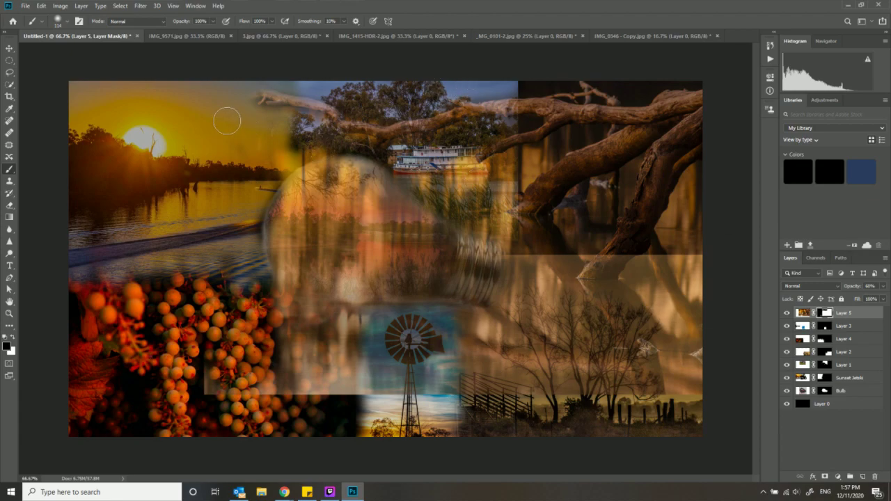
{"action": "mouse_move", "coordinate": [286, 128]}
{"action": "left_mouse_down"}
{"action": "mouse_move", "coordinate": [316, 137]}
{"action": "mouse_move", "coordinate": [293, 165]}
{"action": "mouse_move", "coordinate": [292, 193]}
{"action": "mouse_move", "coordinate": [247, 213]}
{"action": "mouse_move", "coordinate": [231, 235]}
{"action": "mouse_move", "coordinate": [311, 177]}
{"action": "mouse_move", "coordinate": [318, 151]}
{"action": "mouse_move", "coordinate": [407, 181]}
{"action": "mouse_move", "coordinate": [301, 166]}
{"action": "mouse_move", "coordinate": [268, 199]}
{"action": "mouse_move", "coordinate": [406, 208]}
{"action": "mouse_move", "coordinate": [421, 252]}
{"action": "mouse_move", "coordinate": [360, 339]}
{"action": "mouse_move", "coordinate": [211, 300]}
{"action": "mouse_move", "coordinate": [110, 386]}
{"action": "mouse_move", "coordinate": [177, 369]}
{"action": "mouse_move", "coordinate": [179, 379]}
{"action": "mouse_move", "coordinate": [475, 397]}
{"action": "mouse_move", "coordinate": [592, 384]}
{"action": "mouse_move", "coordinate": [271, 347]}
{"action": "mouse_move", "coordinate": [435, 314]}
{"action": "mouse_move", "coordinate": [550, 278]}
{"action": "mouse_move", "coordinate": [511, 253]}
{"action": "mouse_move", "coordinate": [779, 278]}
{"action": "mouse_move", "coordinate": [616, 306]}
{"action": "mouse_move", "coordinate": [704, 326]}
{"action": "mouse_move", "coordinate": [718, 314]}
{"action": "mouse_move", "coordinate": [477, 332]}
{"action": "mouse_move", "coordinate": [735, 328]}
{"action": "mouse_move", "coordinate": [571, 332]}
{"action": "mouse_move", "coordinate": [624, 294]}
{"action": "mouse_move", "coordinate": [698, 279]}
{"action": "mouse_move", "coordinate": [269, 295]}
{"action": "mouse_move", "coordinate": [706, 260]}
{"action": "mouse_move", "coordinate": [693, 302]}
{"action": "mouse_move", "coordinate": [620, 360]}
{"action": "mouse_move", "coordinate": [762, 379]}
{"action": "mouse_move", "coordinate": [530, 401]}
{"action": "mouse_move", "coordinate": [584, 419]}
{"action": "mouse_move", "coordinate": [598, 355]}
{"action": "left_mouse_up"}
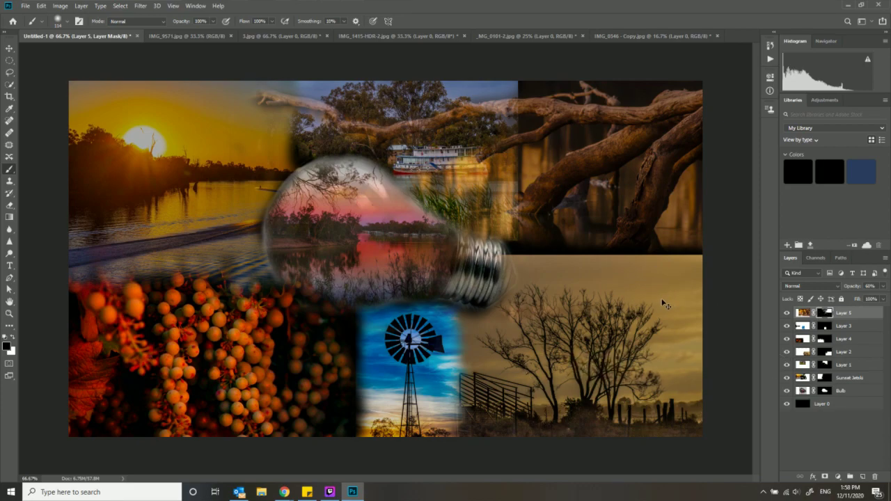
Undo the last mask stroke, then mask the branch overlay off the right-hand trees and the bulb's glass
{"action": "key", "text": "ctrl+i"}
{"action": "mouse_move", "coordinate": [494, 303]}
{"action": "left_mouse_down"}
{"action": "mouse_move", "coordinate": [641, 296]}
{"action": "mouse_move", "coordinate": [716, 307]}
{"action": "mouse_move", "coordinate": [555, 312]}
{"action": "mouse_move", "coordinate": [495, 323]}
{"action": "mouse_move", "coordinate": [698, 325]}
{"action": "mouse_move", "coordinate": [436, 359]}
{"action": "mouse_move", "coordinate": [653, 346]}
{"action": "mouse_move", "coordinate": [697, 361]}
{"action": "mouse_move", "coordinate": [462, 369]}
{"action": "mouse_move", "coordinate": [588, 379]}
{"action": "mouse_move", "coordinate": [697, 408]}
{"action": "mouse_move", "coordinate": [504, 415]}
{"action": "mouse_move", "coordinate": [716, 386]}
{"action": "mouse_move", "coordinate": [675, 354]}
{"action": "mouse_move", "coordinate": [393, 349]}
{"action": "mouse_move", "coordinate": [416, 319]}
{"action": "mouse_move", "coordinate": [411, 307]}
{"action": "mouse_move", "coordinate": [406, 382]}
{"action": "mouse_move", "coordinate": [251, 366]}
{"action": "mouse_move", "coordinate": [325, 327]}
{"action": "mouse_move", "coordinate": [195, 338]}
{"action": "mouse_move", "coordinate": [110, 375]}
{"action": "mouse_move", "coordinate": [429, 382]}
{"action": "mouse_move", "coordinate": [195, 374]}
{"action": "mouse_move", "coordinate": [332, 303]}
{"action": "mouse_move", "coordinate": [208, 297]}
{"action": "mouse_move", "coordinate": [391, 286]}
{"action": "mouse_move", "coordinate": [250, 384]}
{"action": "mouse_move", "coordinate": [388, 386]}
{"action": "mouse_move", "coordinate": [174, 393]}
{"action": "mouse_move", "coordinate": [377, 303]}
{"action": "mouse_move", "coordinate": [258, 282]}
{"action": "mouse_move", "coordinate": [317, 193]}
{"action": "mouse_move", "coordinate": [288, 174]}
{"action": "mouse_move", "coordinate": [297, 174]}
{"action": "mouse_move", "coordinate": [344, 237]}
{"action": "mouse_move", "coordinate": [415, 275]}
{"action": "mouse_move", "coordinate": [473, 258]}
{"action": "mouse_move", "coordinate": [473, 291]}
{"action": "mouse_move", "coordinate": [501, 291]}
{"action": "mouse_move", "coordinate": [487, 254]}
{"action": "mouse_move", "coordinate": [467, 248]}
{"action": "mouse_move", "coordinate": [492, 245]}
{"action": "mouse_move", "coordinate": [504, 273]}
{"action": "left_mouse_up"}
{"action": "mouse_move", "coordinate": [472, 238]}
{"action": "left_mouse_down"}
{"action": "mouse_move", "coordinate": [415, 227]}
{"action": "mouse_move", "coordinate": [382, 189]}
{"action": "mouse_move", "coordinate": [348, 171]}
{"action": "left_mouse_up"}
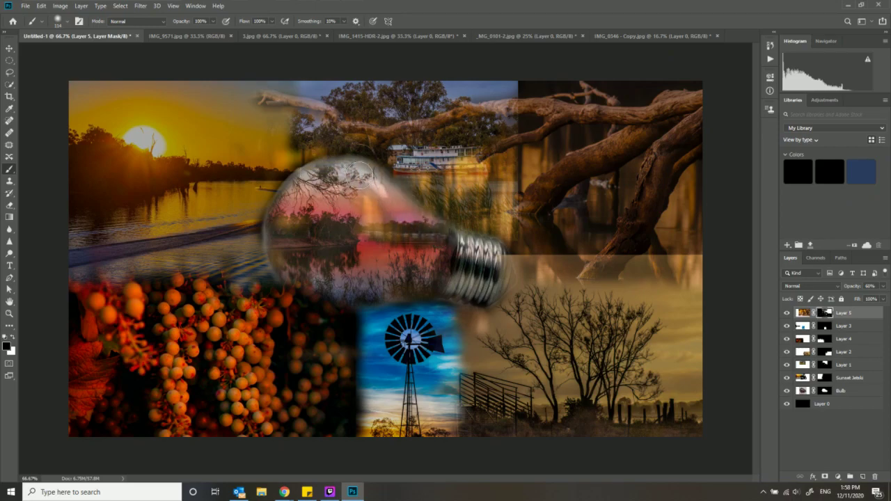
{"action": "mouse_move", "coordinate": [297, 162]}
{"action": "left_mouse_down"}
{"action": "mouse_move", "coordinate": [281, 183]}
{"action": "mouse_move", "coordinate": [291, 246]}
{"action": "mouse_move", "coordinate": [331, 264]}
{"action": "left_mouse_up"}
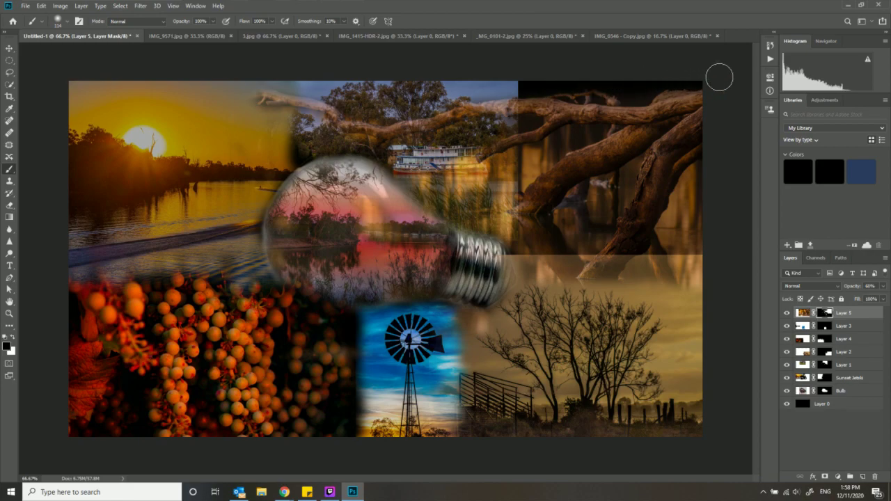
Reveal more branch along the top edge and clear the overlay from the paddle-steamer and reeds
{"action": "left_click_drag", "start_coordinate": [717, 80], "coordinate": [713, 79]}
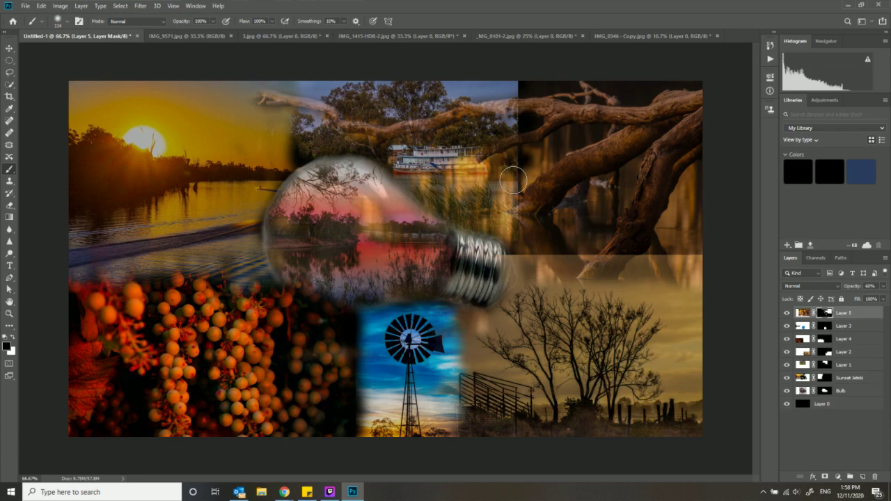
{"action": "mouse_move", "coordinate": [479, 182]}
{"action": "left_mouse_down"}
{"action": "mouse_move", "coordinate": [403, 180]}
{"action": "mouse_move", "coordinate": [452, 167]}
{"action": "left_mouse_up"}
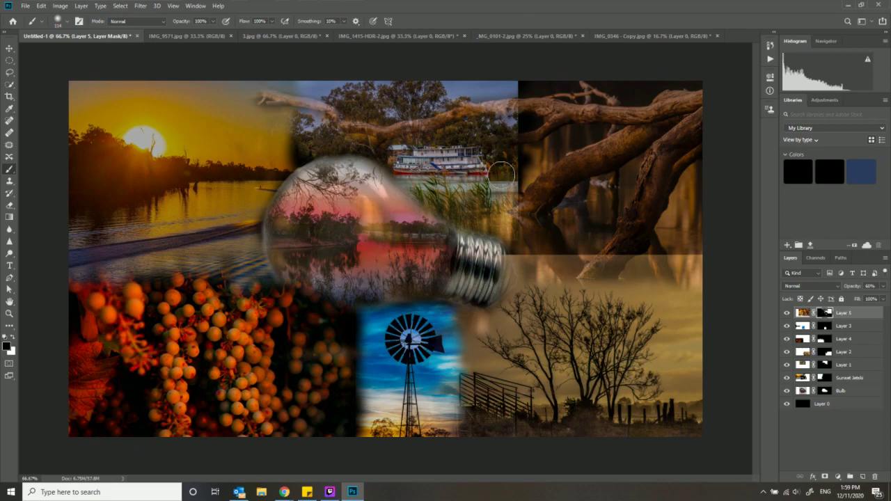
{"action": "mouse_move", "coordinate": [504, 158]}
{"action": "left_mouse_down"}
{"action": "mouse_move", "coordinate": [497, 242]}
{"action": "mouse_move", "coordinate": [506, 212]}
{"action": "mouse_move", "coordinate": [506, 238]}
{"action": "left_mouse_up"}
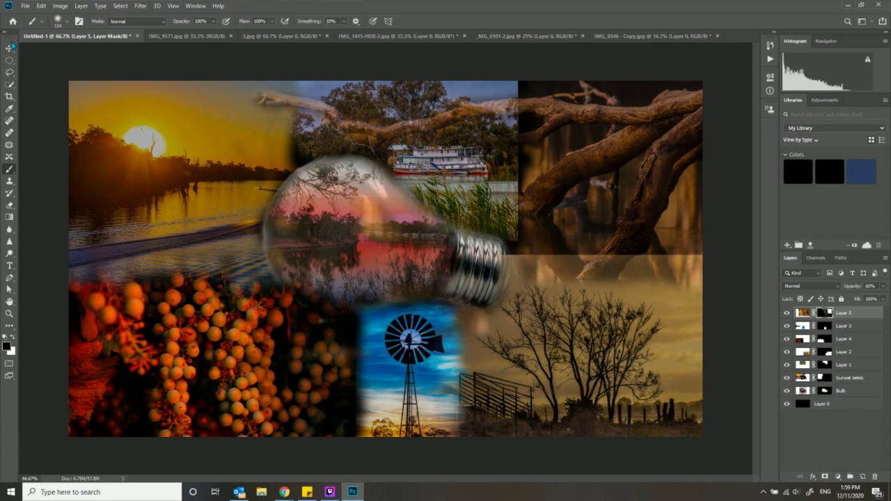
Scale Layer 5 to about 101.6% toward the top-left, nudge it up, and commit
{"action": "key", "text": "v"}
{"action": "left_click_drag", "start_coordinate": [67, 66], "coordinate": [57, 61]}
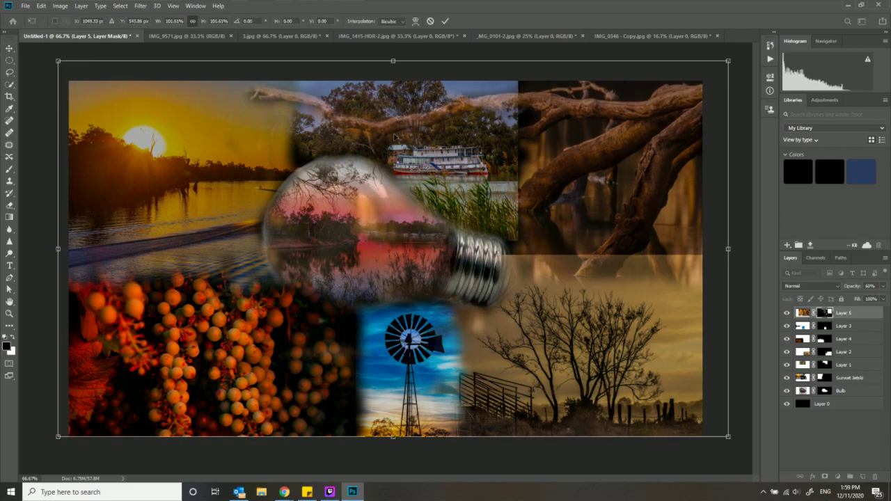
{"action": "left_click_drag", "start_coordinate": [434, 158], "coordinate": [435, 151]}
{"action": "left_click", "coordinate": [444, 21]}
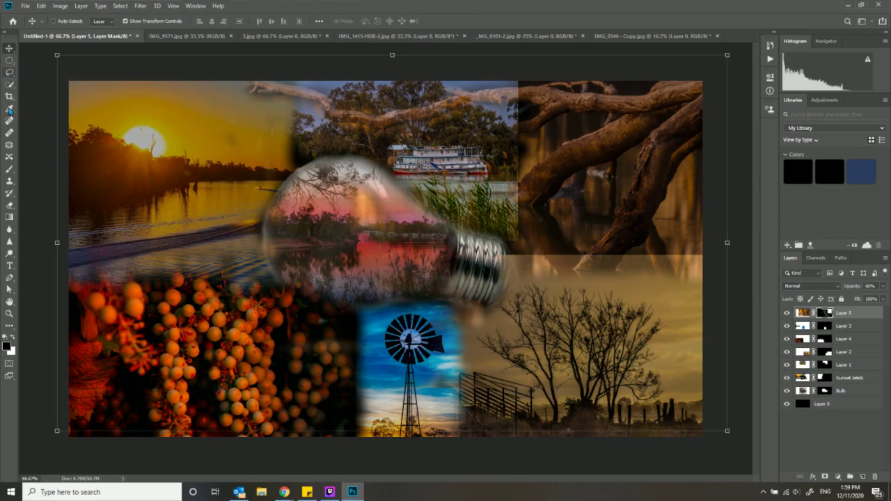
{"action": "left_click", "coordinate": [10, 169]}
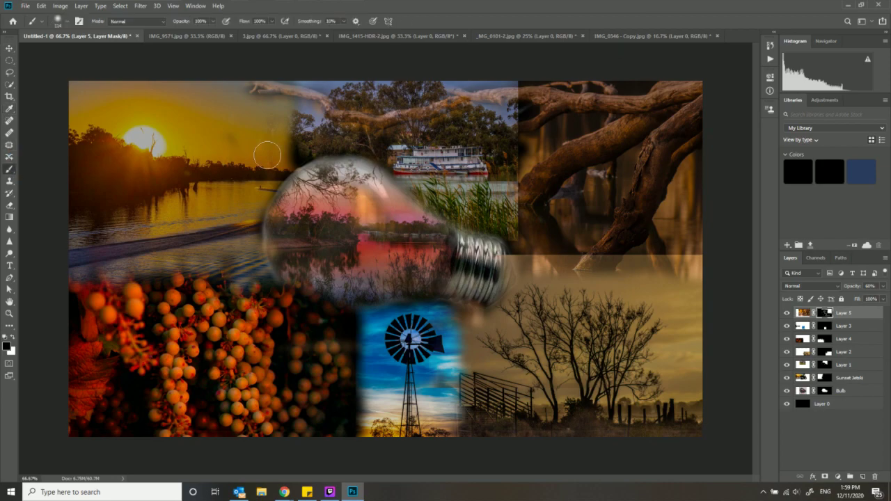
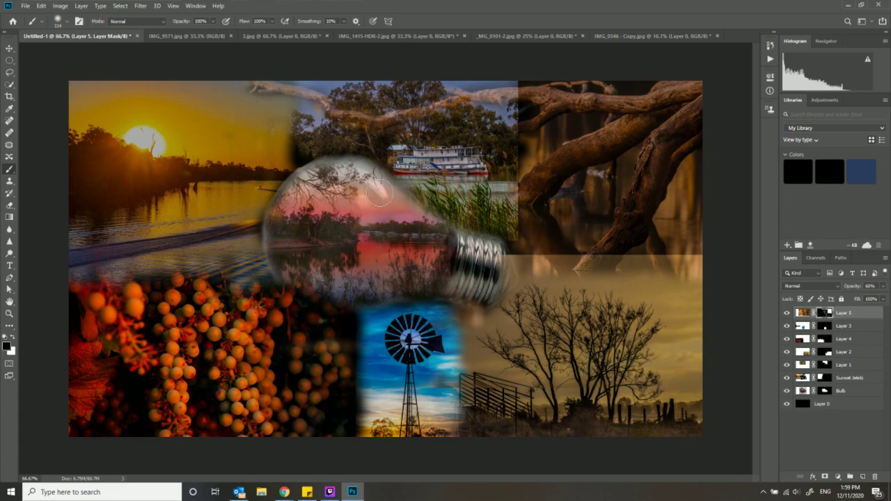
Touch up Layer 5's mask along the bulb's screw base and set its opacity to 96%
{"action": "mouse_move", "coordinate": [428, 283]}
{"action": "left_mouse_down"}
{"action": "mouse_move", "coordinate": [471, 327]}
{"action": "mouse_move", "coordinate": [512, 343]}
{"action": "mouse_move", "coordinate": [427, 332]}
{"action": "mouse_move", "coordinate": [460, 316]}
{"action": "mouse_move", "coordinate": [456, 287]}
{"action": "mouse_move", "coordinate": [468, 256]}
{"action": "left_mouse_up"}
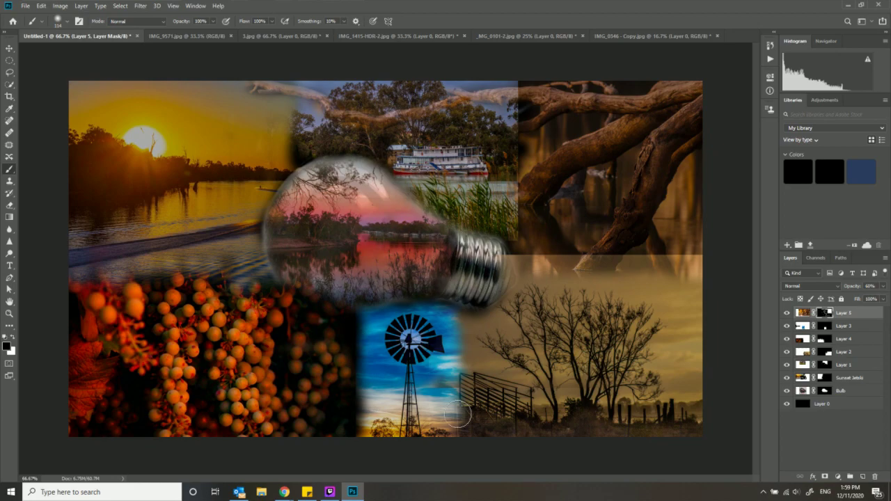
{"action": "left_click", "coordinate": [883, 287]}
{"action": "left_click_drag", "start_coordinate": [878, 302], "coordinate": [888, 302]}
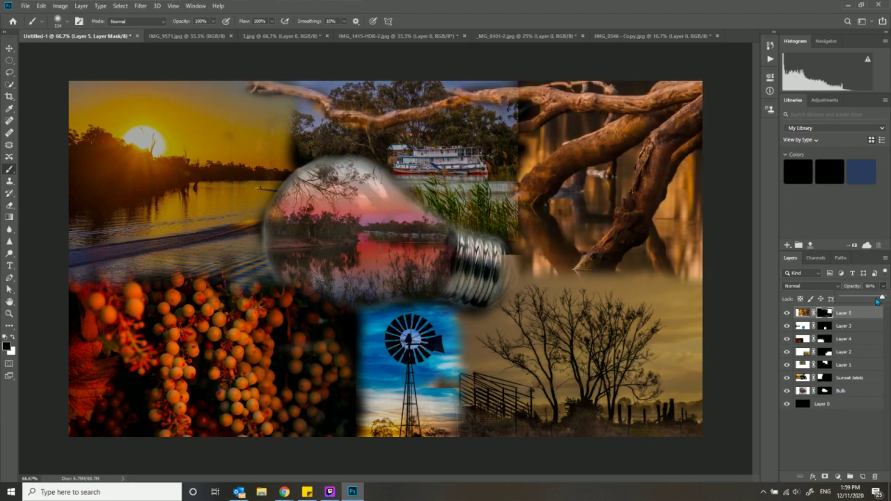
{"action": "left_click", "coordinate": [510, 261]}
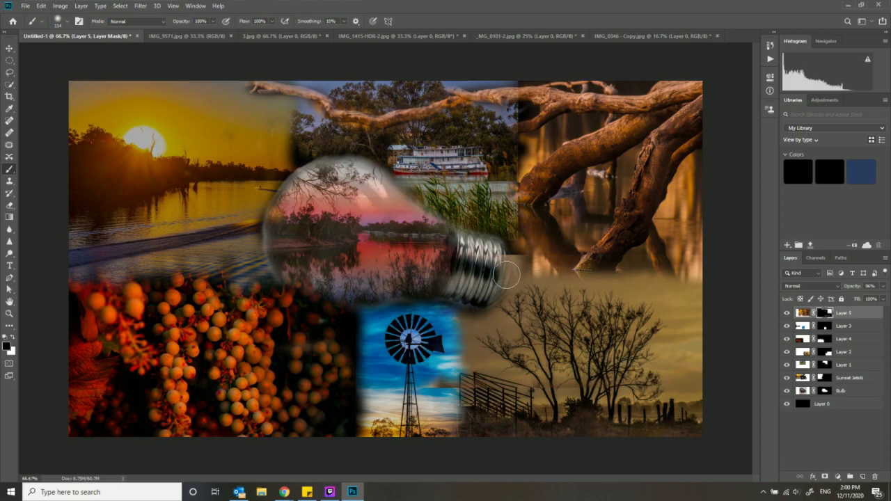
{"action": "left_click", "coordinate": [9, 49]}
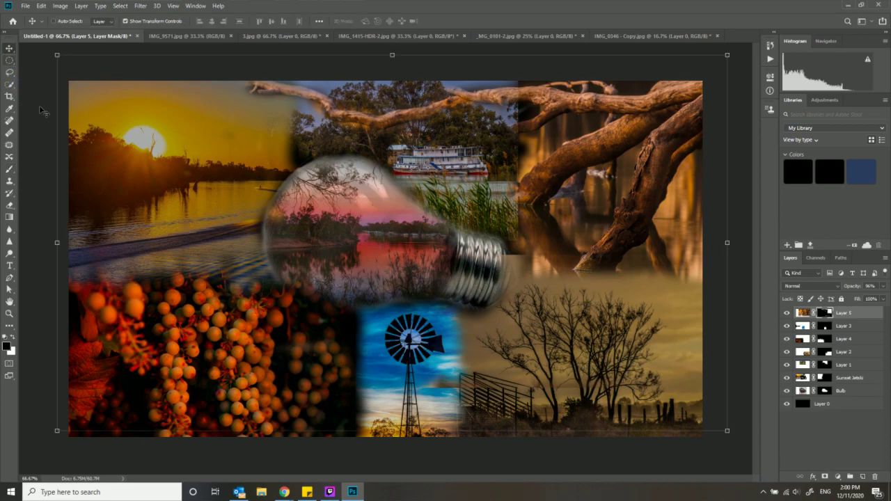
Scale the tree-root layer to about 102%, nudge it up and left, and commit the transform
{"action": "left_click_drag", "start_coordinate": [52, 432], "coordinate": [32, 443]}
{"action": "left_click_drag", "start_coordinate": [639, 234], "coordinate": [634, 227]}
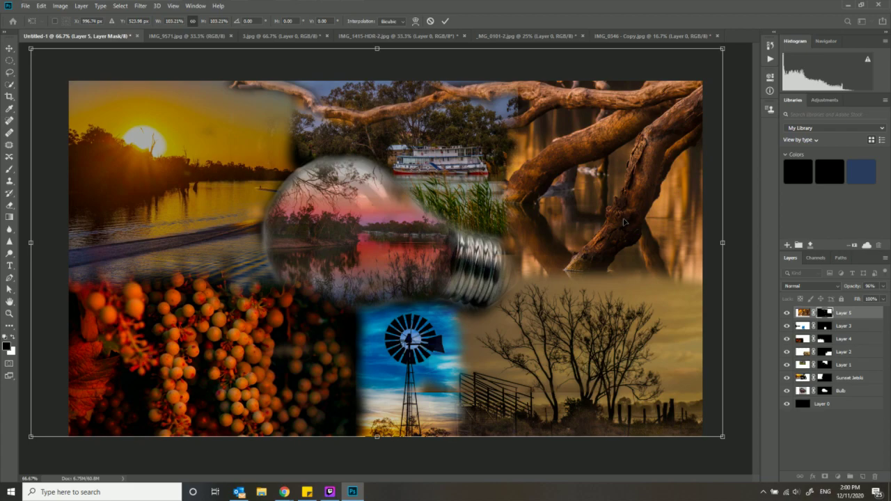
{"action": "mouse_move", "coordinate": [32, 242]}
{"action": "left_mouse_down"}
{"action": "mouse_move", "coordinate": [19, 242]}
{"action": "mouse_move", "coordinate": [36, 245]}
{"action": "left_mouse_up"}
{"action": "left_click_drag", "start_coordinate": [155, 189], "coordinate": [159, 192]}
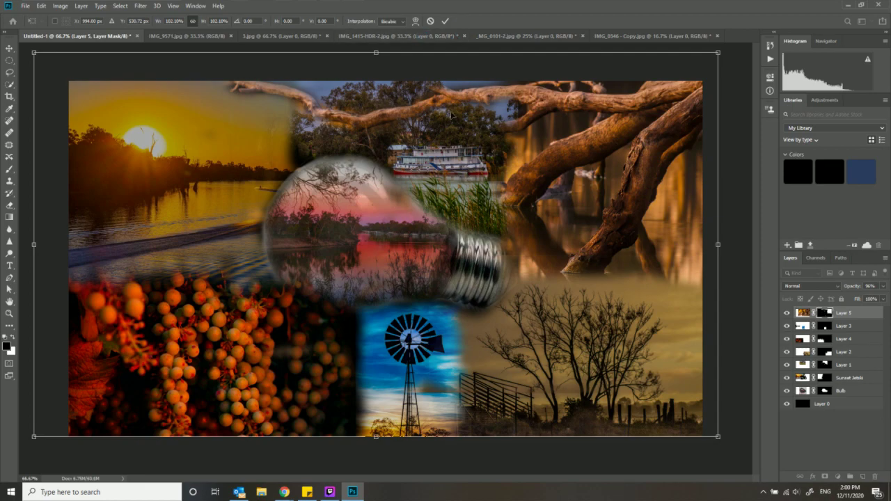
{"action": "left_click", "coordinate": [445, 21]}
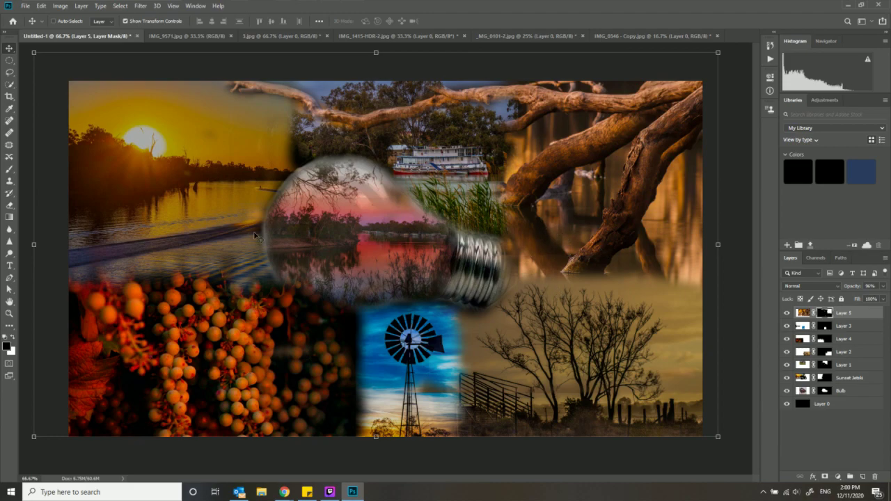
{"action": "left_click", "coordinate": [10, 169]}
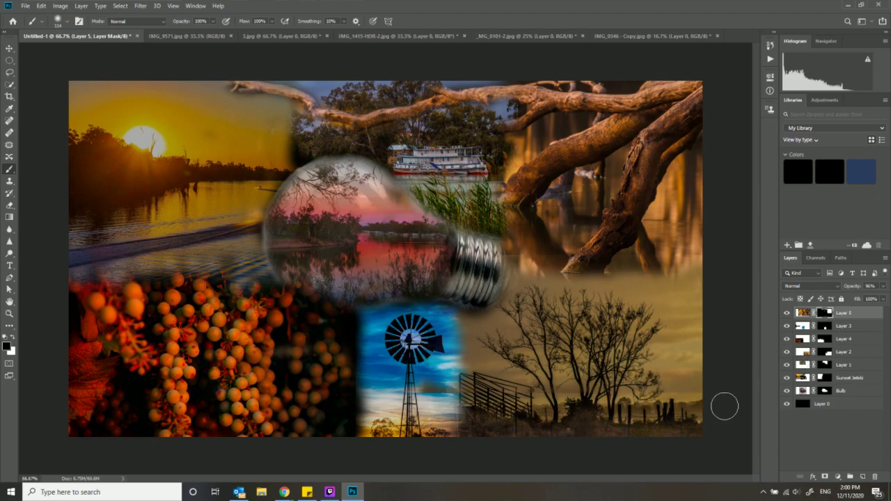
Set the tree-root layer's opacity to 100%
{"action": "left_click", "coordinate": [883, 286]}
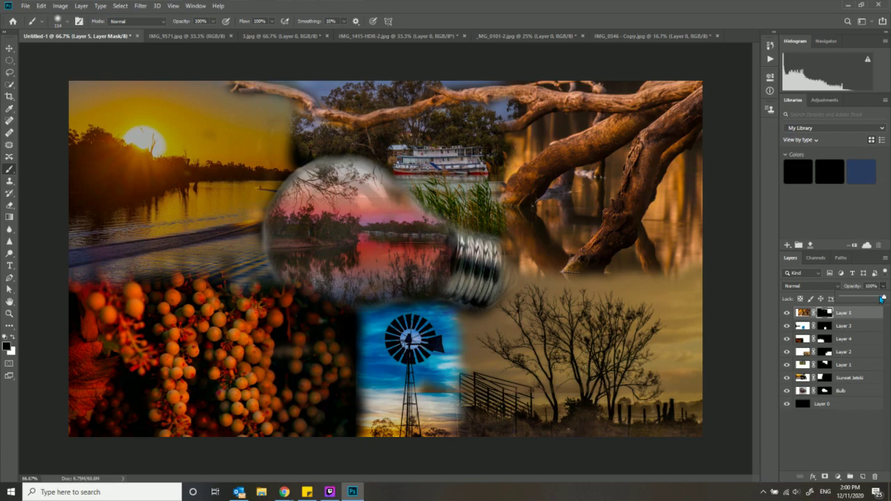
{"action": "left_click_drag", "start_coordinate": [876, 302], "coordinate": [880, 304]}
{"action": "left_click", "coordinate": [500, 218]}
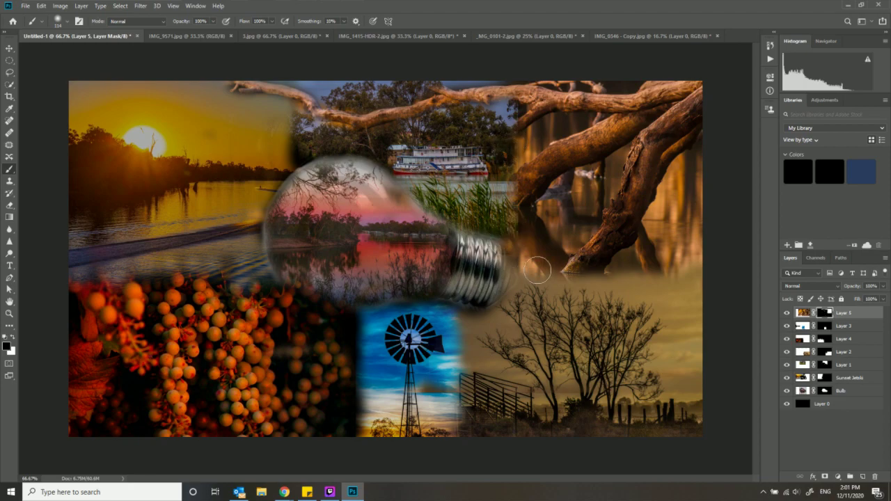
Paint the mask near the reeds, undo it, and begin enlarging the layer from its top-left corner
{"action": "left_click_drag", "start_coordinate": [527, 204], "coordinate": [518, 189]}
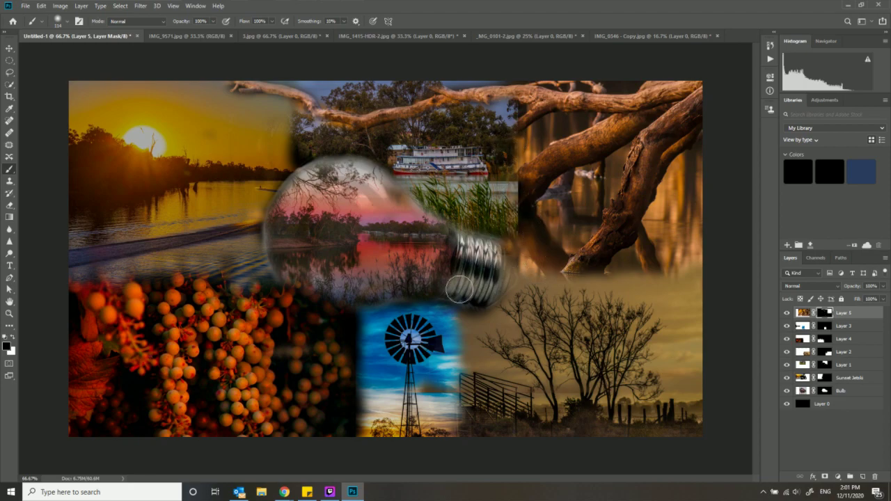
{"action": "key", "text": "ctrl+z"}
{"action": "key", "text": "ctrl+t"}
{"action": "left_click_drag", "start_coordinate": [33, 53], "coordinate": [20, 43]}
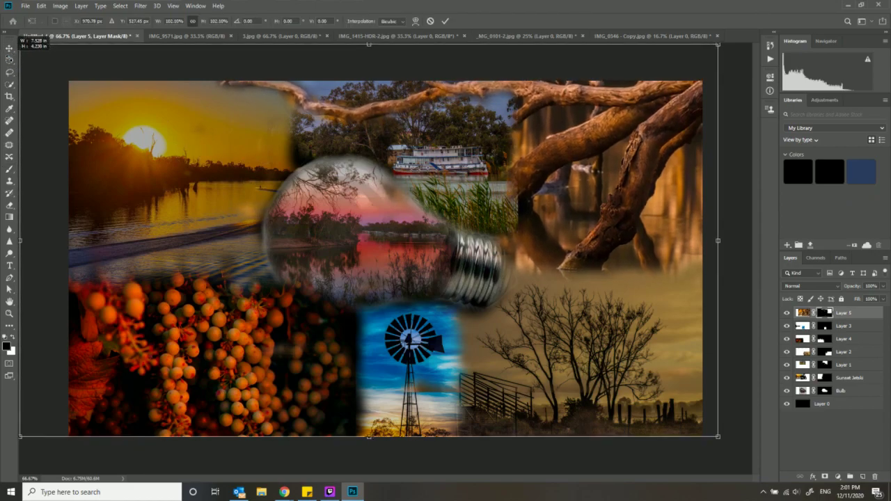
Enlarge the tree-root layer slightly more, shift it down, and apply the transform
{"action": "mouse_move", "coordinate": [249, 136]}
{"action": "left_mouse_down"}
{"action": "mouse_move", "coordinate": [244, 144]}
{"action": "mouse_move", "coordinate": [245, 135]}
{"action": "left_mouse_up"}
{"action": "left_click", "coordinate": [444, 21]}
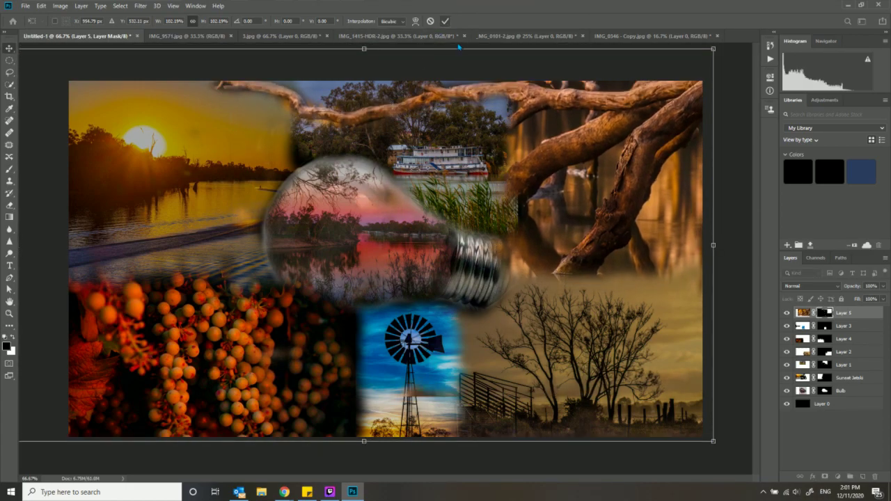
{"action": "left_click", "coordinate": [10, 170]}
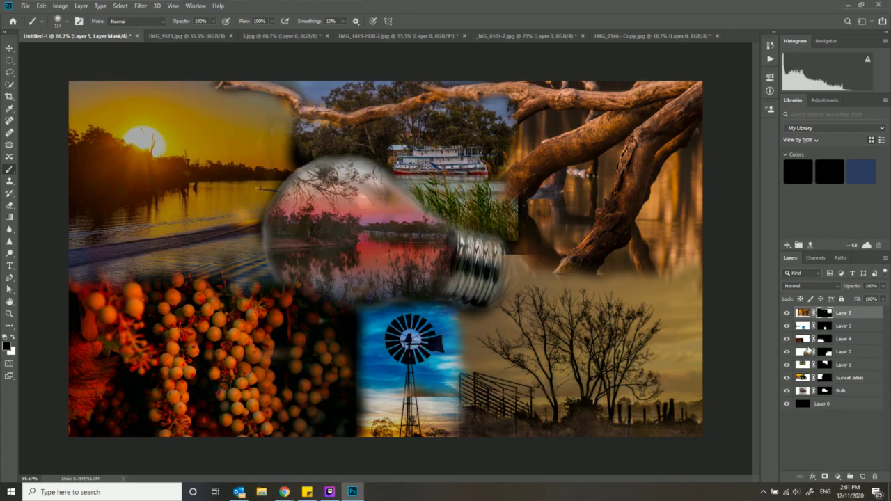
{"action": "left_click", "coordinate": [800, 377]}
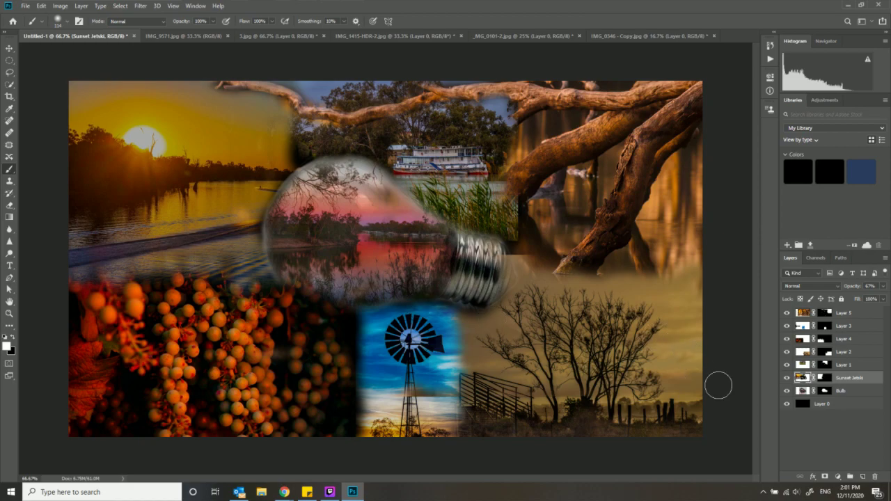
Target Layer 4's grapes mask with black as the painting colour
{"action": "left_click", "coordinate": [803, 391]}
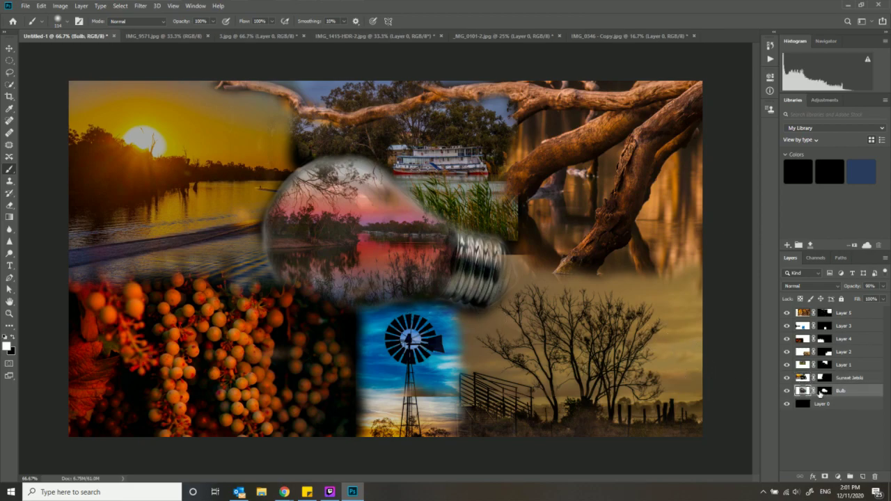
{"action": "left_click", "coordinate": [803, 341]}
{"action": "key", "text": "ctrl+backslash"}
{"action": "key", "text": "x"}
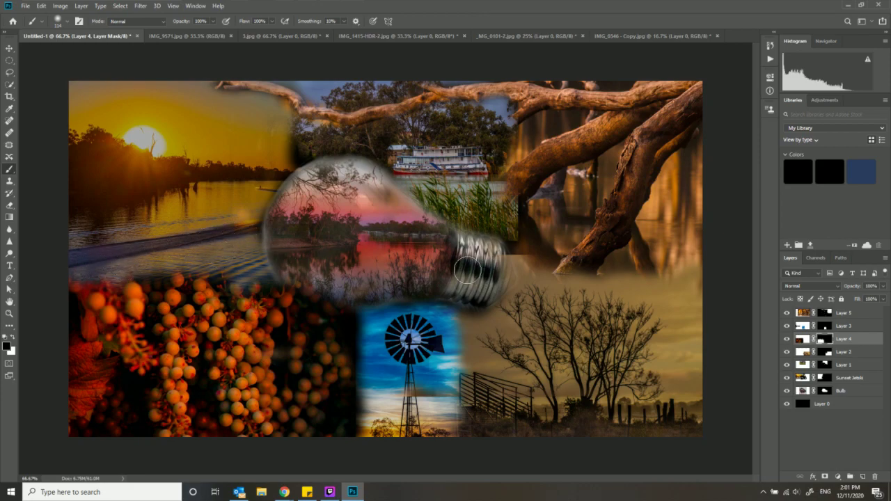
Enlarge the grapes layer from its top-right corner and apply the resize
{"action": "left_click", "coordinate": [9, 48]}
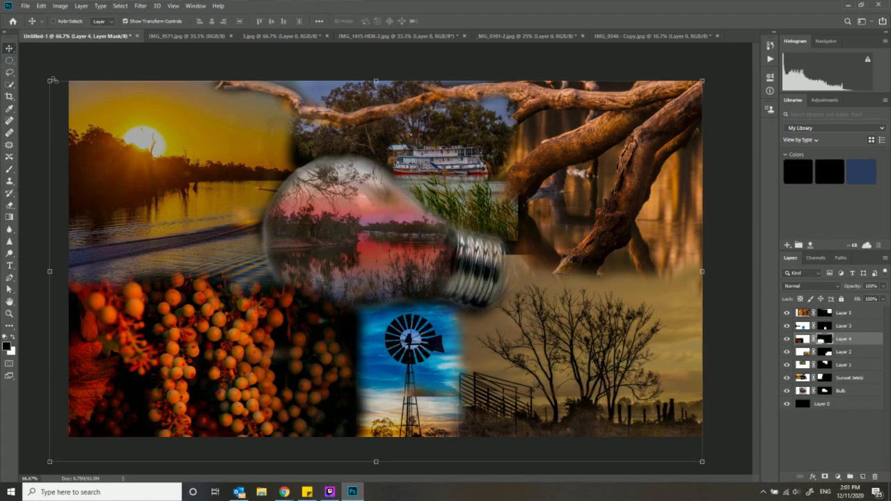
{"action": "left_click_drag", "start_coordinate": [703, 80], "coordinate": [746, 54]}
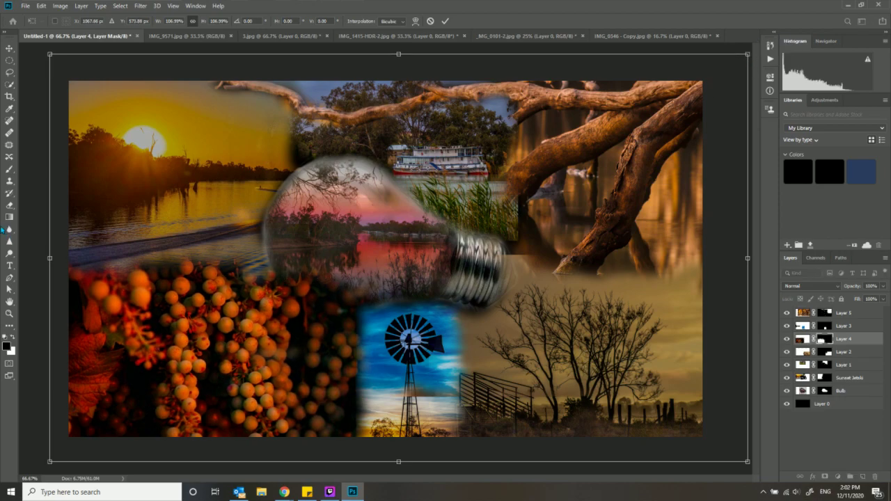
{"action": "left_click", "coordinate": [9, 169]}
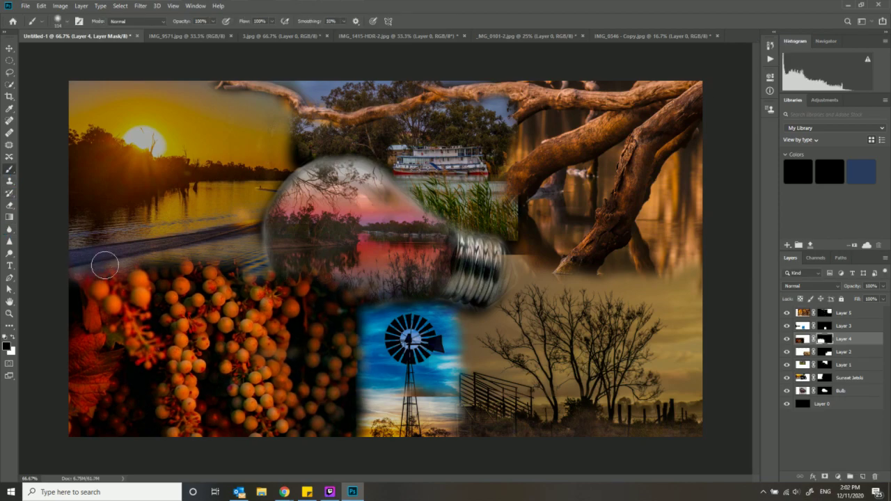
Mask the grapes along the water edge and bulb's lower edge, then view IMG_9571.jpg
{"action": "mouse_move", "coordinate": [155, 260]}
{"action": "left_mouse_down"}
{"action": "mouse_move", "coordinate": [238, 260]}
{"action": "mouse_move", "coordinate": [239, 269]}
{"action": "mouse_move", "coordinate": [143, 268]}
{"action": "left_mouse_up"}
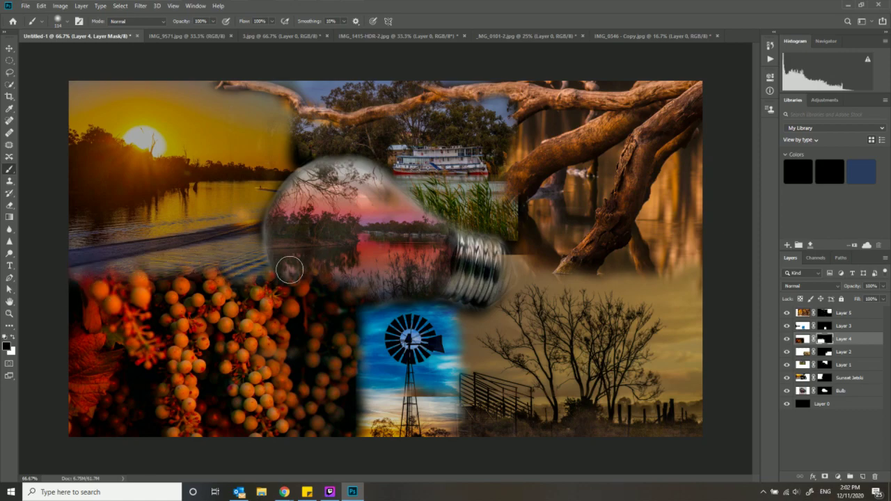
{"action": "mouse_move", "coordinate": [302, 278]}
{"action": "left_mouse_down"}
{"action": "mouse_move", "coordinate": [360, 296]}
{"action": "mouse_move", "coordinate": [322, 291]}
{"action": "mouse_move", "coordinate": [277, 258]}
{"action": "mouse_move", "coordinate": [297, 264]}
{"action": "left_mouse_up"}
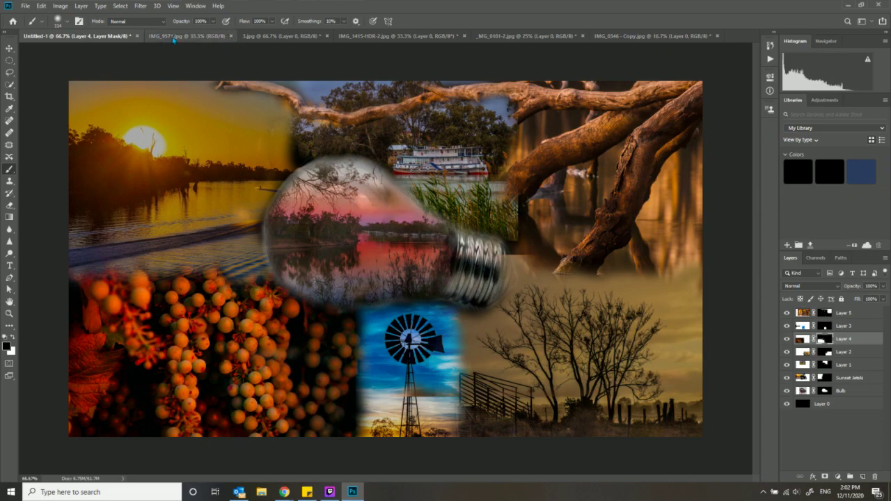
{"action": "left_click", "coordinate": [221, 36]}
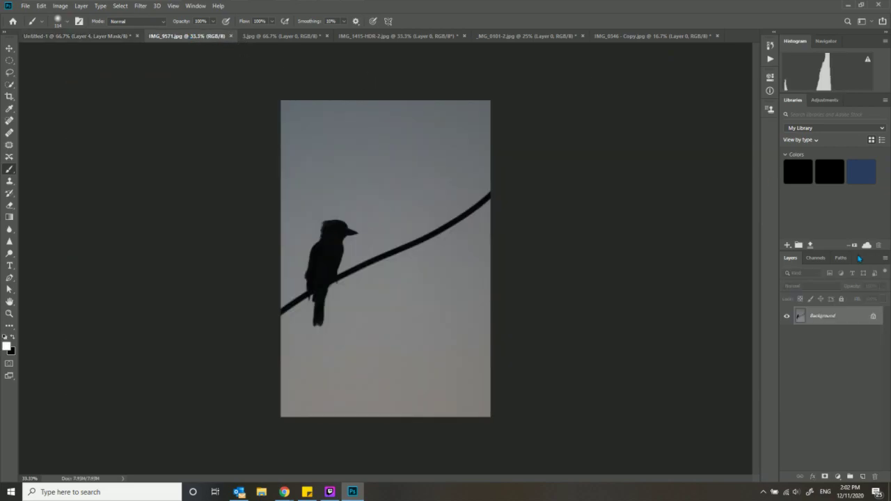
Unlock the bird photo's background as Layer 0 and drag it into the collage
{"action": "double_click", "coordinate": [841, 325]}
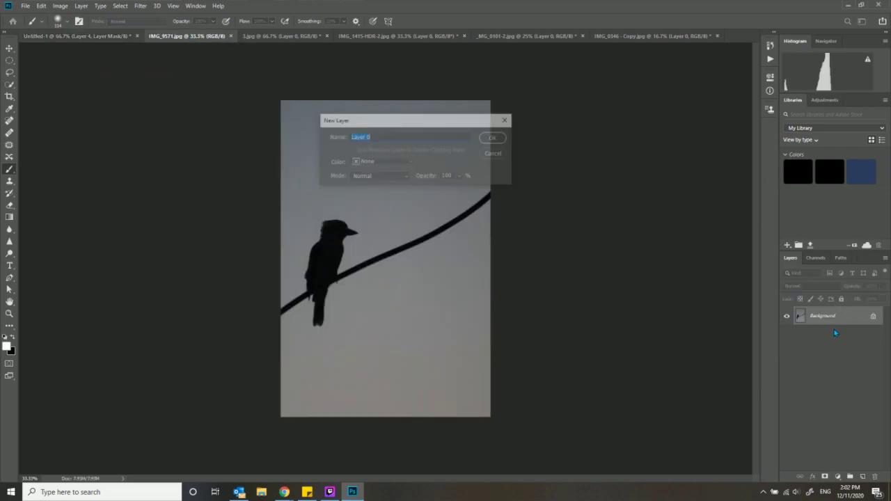
{"action": "left_click", "coordinate": [494, 137]}
{"action": "left_click", "coordinate": [135, 36]}
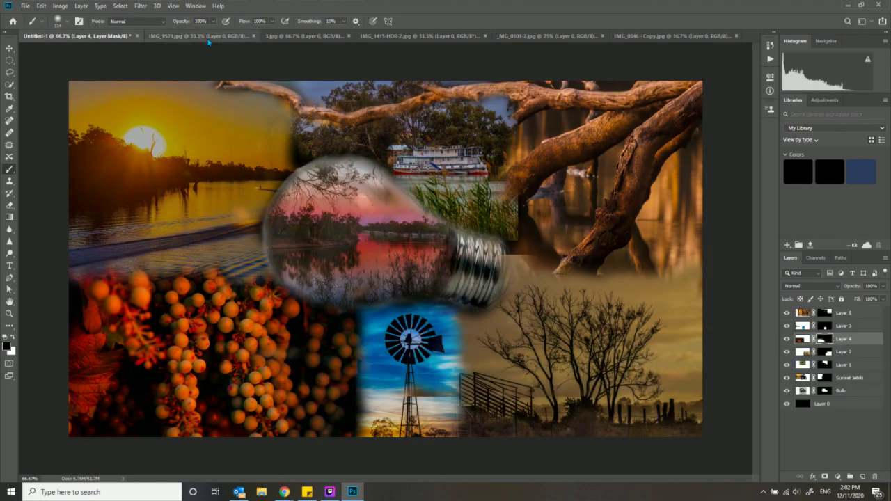
{"action": "left_click", "coordinate": [207, 38]}
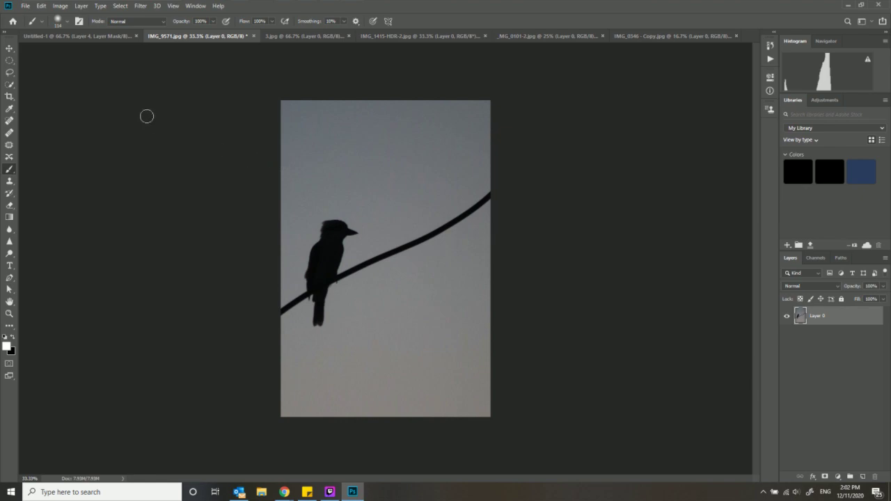
{"action": "left_click", "coordinate": [97, 36]}
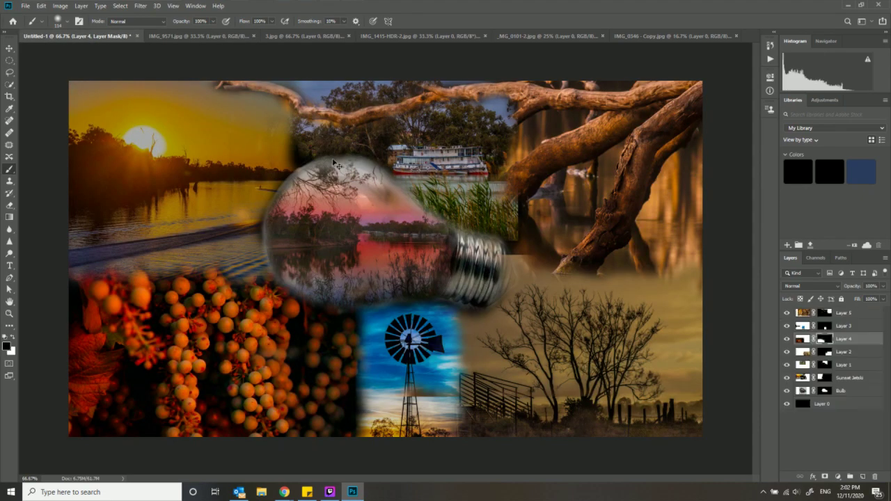
{"action": "left_click_drag", "start_coordinate": [334, 164], "coordinate": [292, 163]}
Scale the new layer to about 55%, place it lower right, and set opacity 80%
{"action": "left_click", "coordinate": [9, 48]}
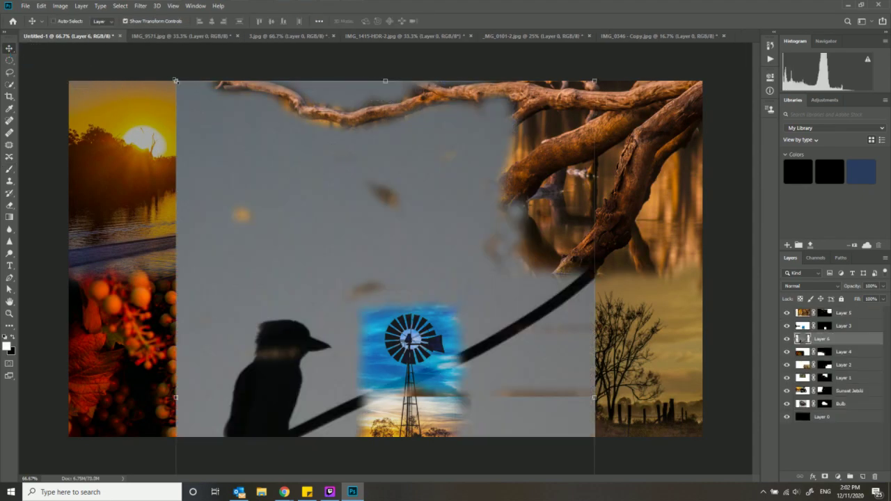
{"action": "left_click_drag", "start_coordinate": [176, 80], "coordinate": [357, 342]}
{"action": "left_click_drag", "start_coordinate": [536, 425], "coordinate": [639, 136]}
{"action": "left_click", "coordinate": [883, 286]}
{"action": "left_click_drag", "start_coordinate": [866, 304], "coordinate": [864, 304]}
{"action": "left_click_drag", "start_coordinate": [618, 341], "coordinate": [639, 350]}
{"action": "left_click_drag", "start_coordinate": [704, 416], "coordinate": [701, 409]}
{"action": "left_click", "coordinate": [883, 287]}
{"action": "left_click_drag", "start_coordinate": [873, 301], "coordinate": [871, 303]}
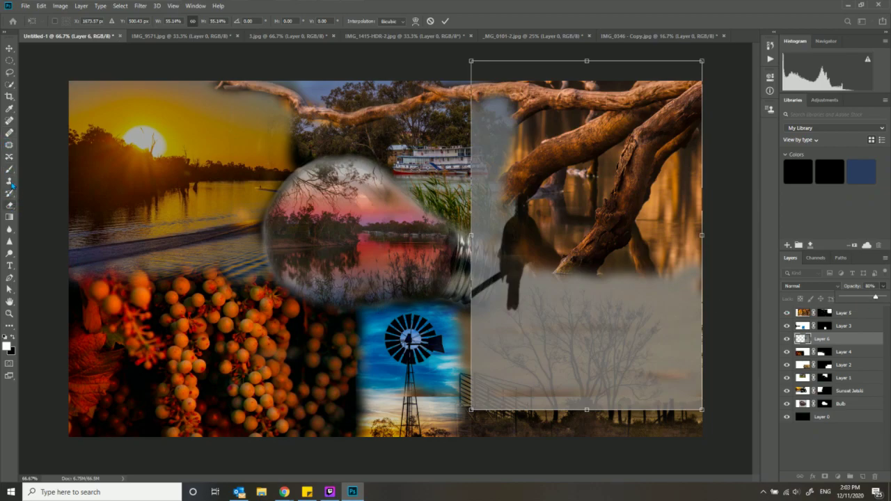
{"action": "key", "text": "Return"}
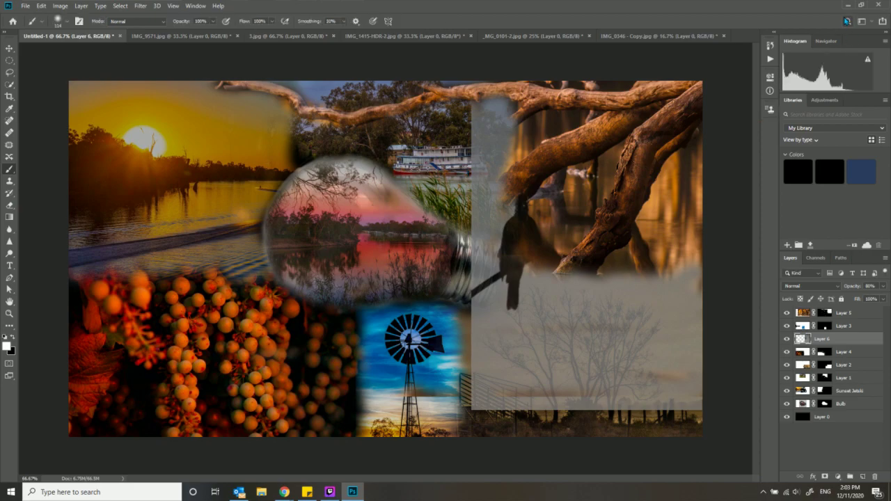
Add a Reveal All layer mask to the new layer via command search
{"action": "left_click", "coordinate": [847, 21]}
{"action": "type", "text": "layer mask"}
{"action": "key", "text": "Down"}
{"action": "key", "text": "Return"}
Mask out the grey overlay around the boat, trees and reeds, and set opacity to 100%
{"action": "mouse_move", "coordinate": [485, 162]}
{"action": "left_mouse_down"}
{"action": "mouse_move", "coordinate": [460, 143]}
{"action": "mouse_move", "coordinate": [476, 106]}
{"action": "mouse_move", "coordinate": [513, 109]}
{"action": "left_mouse_up"}
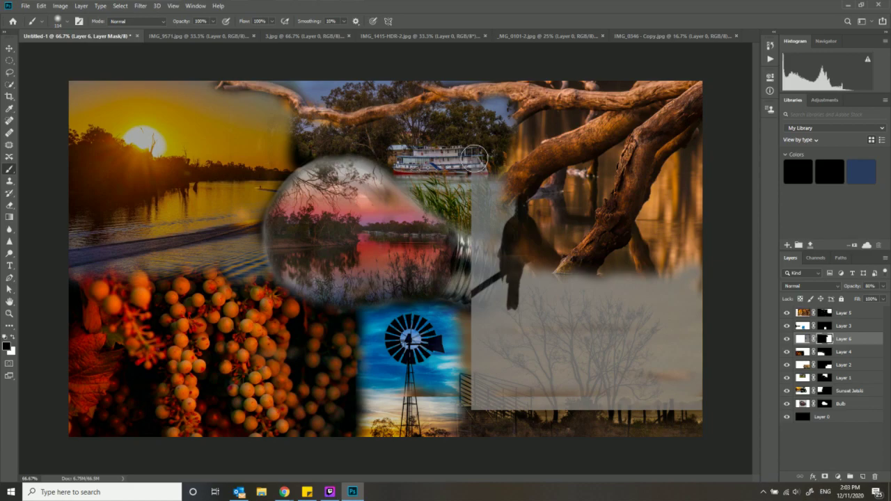
{"action": "mouse_move", "coordinate": [486, 185]}
{"action": "left_mouse_down"}
{"action": "mouse_move", "coordinate": [501, 191]}
{"action": "mouse_move", "coordinate": [521, 175]}
{"action": "left_mouse_up"}
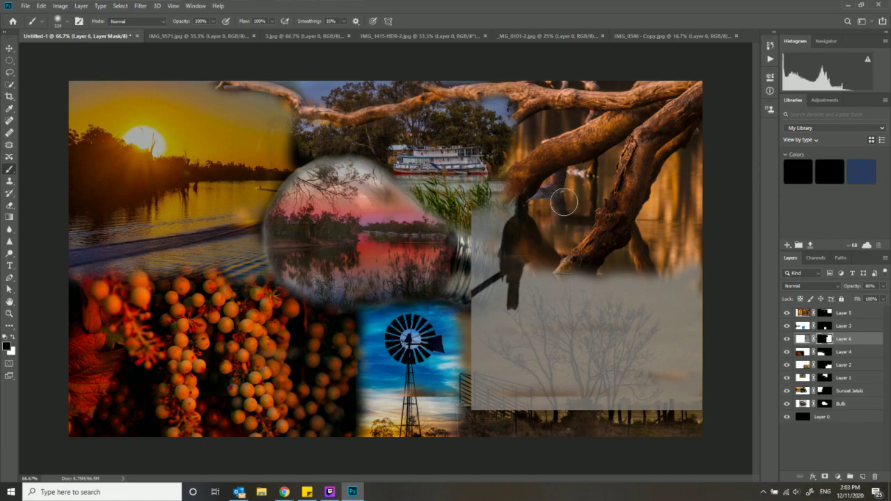
{"action": "left_click", "coordinate": [883, 286]}
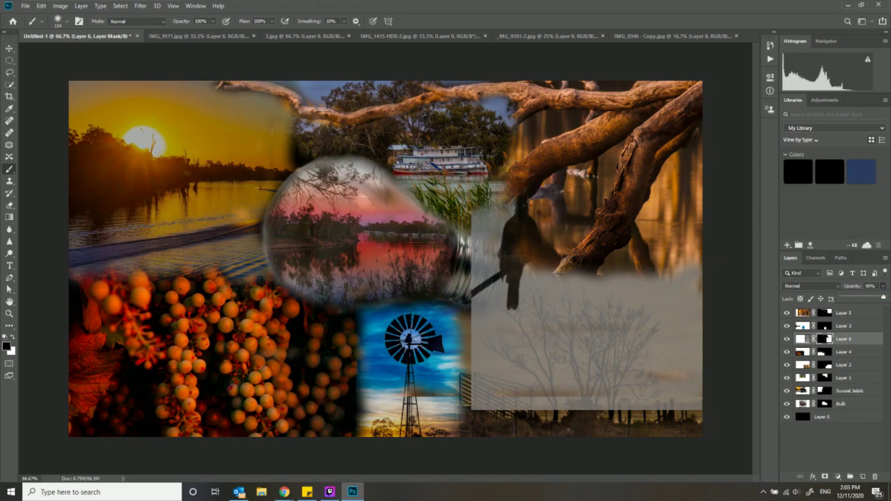
{"action": "left_click_drag", "start_coordinate": [878, 298], "coordinate": [885, 298]}
Move Layer 6 to the top of the stack and paint over the canvas's top right
{"action": "left_click", "coordinate": [9, 48]}
{"action": "left_click_drag", "start_coordinate": [809, 342], "coordinate": [806, 311]}
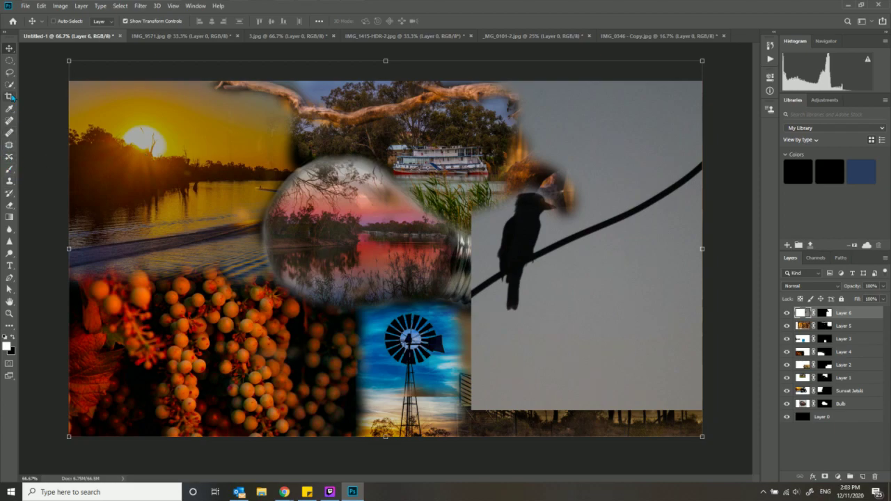
{"action": "left_click", "coordinate": [9, 170]}
{"action": "mouse_move", "coordinate": [512, 104]}
{"action": "left_mouse_down"}
{"action": "mouse_move", "coordinate": [555, 93]}
{"action": "mouse_move", "coordinate": [532, 106]}
{"action": "left_mouse_up"}
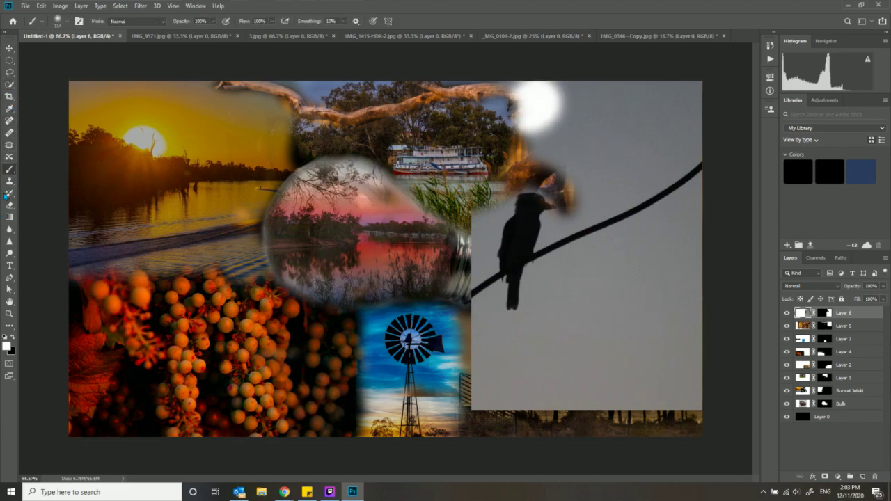
Target Layer 6's mask and paint to reveal the tree branch at top right
{"action": "left_click", "coordinate": [847, 21]}
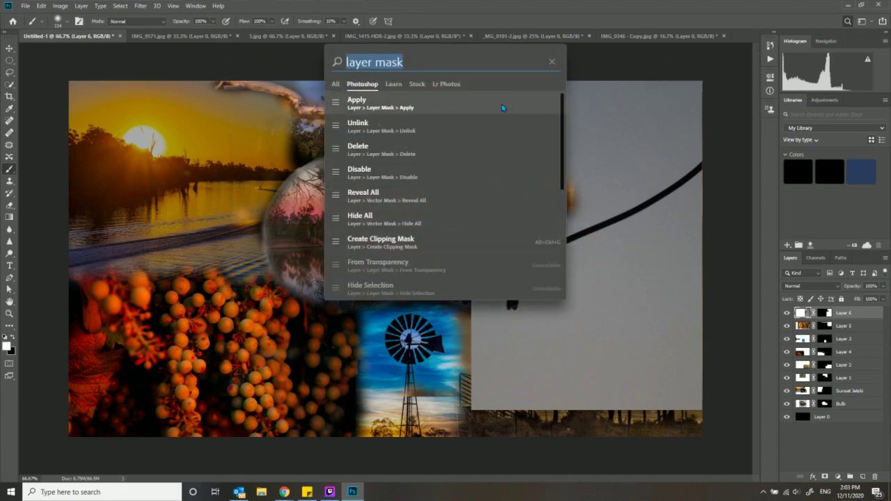
{"action": "left_click", "coordinate": [552, 63]}
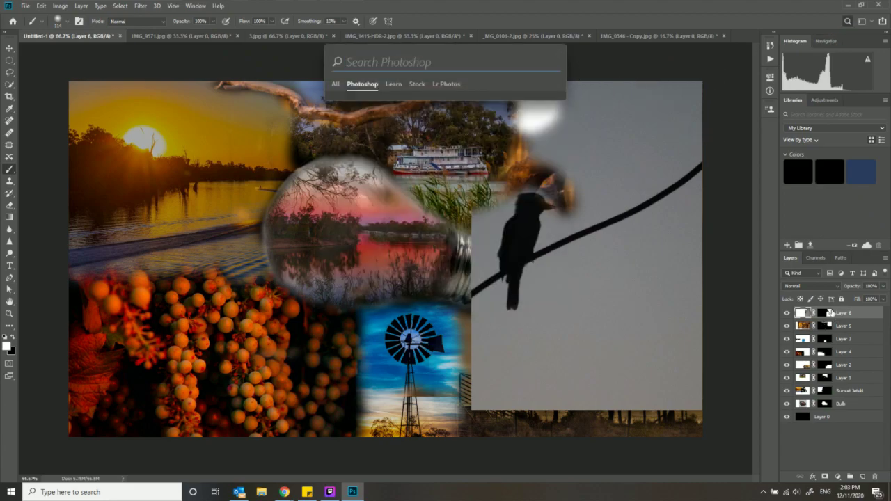
{"action": "left_click", "coordinate": [828, 313]}
{"action": "mouse_move", "coordinate": [499, 96]}
{"action": "left_mouse_down"}
{"action": "mouse_move", "coordinate": [561, 91]}
{"action": "mouse_move", "coordinate": [584, 103]}
{"action": "mouse_move", "coordinate": [578, 123]}
{"action": "mouse_move", "coordinate": [518, 89]}
{"action": "mouse_move", "coordinate": [571, 134]}
{"action": "mouse_move", "coordinate": [587, 163]}
{"action": "mouse_move", "coordinate": [558, 175]}
{"action": "mouse_move", "coordinate": [599, 157]}
{"action": "mouse_move", "coordinate": [579, 187]}
{"action": "mouse_move", "coordinate": [599, 175]}
{"action": "mouse_move", "coordinate": [592, 117]}
{"action": "mouse_move", "coordinate": [614, 91]}
{"action": "mouse_move", "coordinate": [599, 78]}
{"action": "mouse_move", "coordinate": [728, 104]}
{"action": "mouse_move", "coordinate": [700, 95]}
{"action": "mouse_move", "coordinate": [747, 189]}
{"action": "mouse_move", "coordinate": [688, 227]}
{"action": "mouse_move", "coordinate": [683, 240]}
{"action": "mouse_move", "coordinate": [584, 198]}
{"action": "mouse_move", "coordinate": [730, 140]}
{"action": "mouse_move", "coordinate": [662, 209]}
{"action": "mouse_move", "coordinate": [603, 223]}
{"action": "mouse_move", "coordinate": [550, 212]}
{"action": "left_mouse_up"}
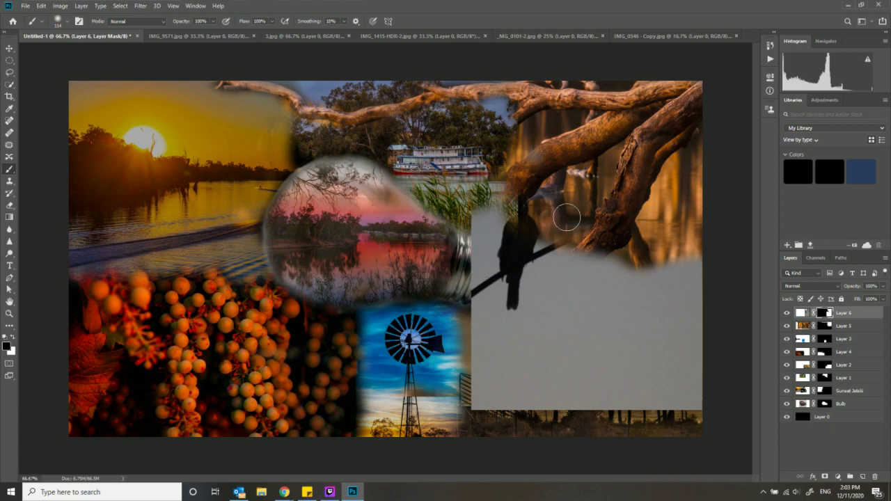
Paint Layer 6's mask to reveal the branches, bulb base, grass and right-side reflection
{"action": "key", "text": "ctrl+z"}
{"action": "mouse_move", "coordinate": [567, 208]}
{"action": "left_mouse_down"}
{"action": "mouse_move", "coordinate": [565, 229]}
{"action": "mouse_move", "coordinate": [550, 223]}
{"action": "mouse_move", "coordinate": [530, 306]}
{"action": "mouse_move", "coordinate": [519, 322]}
{"action": "mouse_move", "coordinate": [486, 318]}
{"action": "left_mouse_up"}
{"action": "mouse_move", "coordinate": [486, 299]}
{"action": "left_mouse_down"}
{"action": "mouse_move", "coordinate": [481, 233]}
{"action": "mouse_move", "coordinate": [498, 188]}
{"action": "mouse_move", "coordinate": [504, 99]}
{"action": "mouse_move", "coordinate": [668, 98]}
{"action": "mouse_move", "coordinate": [557, 129]}
{"action": "mouse_move", "coordinate": [599, 137]}
{"action": "mouse_move", "coordinate": [692, 103]}
{"action": "mouse_move", "coordinate": [694, 70]}
{"action": "mouse_move", "coordinate": [560, 159]}
{"action": "mouse_move", "coordinate": [696, 156]}
{"action": "mouse_move", "coordinate": [526, 159]}
{"action": "mouse_move", "coordinate": [643, 114]}
{"action": "left_mouse_up"}
{"action": "left_click_drag", "start_coordinate": [588, 182], "coordinate": [597, 273]}
{"action": "mouse_move", "coordinate": [646, 162]}
{"action": "left_mouse_down"}
{"action": "mouse_move", "coordinate": [653, 197]}
{"action": "mouse_move", "coordinate": [624, 182]}
{"action": "mouse_move", "coordinate": [729, 206]}
{"action": "mouse_move", "coordinate": [686, 262]}
{"action": "mouse_move", "coordinate": [645, 255]}
{"action": "mouse_move", "coordinate": [667, 217]}
{"action": "mouse_move", "coordinate": [686, 260]}
{"action": "mouse_move", "coordinate": [670, 308]}
{"action": "mouse_move", "coordinate": [669, 297]}
{"action": "mouse_move", "coordinate": [704, 258]}
{"action": "mouse_move", "coordinate": [589, 274]}
{"action": "mouse_move", "coordinate": [593, 282]}
{"action": "mouse_move", "coordinate": [586, 269]}
{"action": "mouse_move", "coordinate": [571, 286]}
{"action": "mouse_move", "coordinate": [557, 251]}
{"action": "mouse_move", "coordinate": [548, 338]}
{"action": "mouse_move", "coordinate": [469, 343]}
{"action": "mouse_move", "coordinate": [434, 290]}
{"action": "mouse_move", "coordinate": [507, 401]}
{"action": "mouse_move", "coordinate": [450, 364]}
{"action": "mouse_move", "coordinate": [511, 403]}
{"action": "mouse_move", "coordinate": [526, 352]}
{"action": "mouse_move", "coordinate": [576, 353]}
{"action": "mouse_move", "coordinate": [531, 390]}
{"action": "mouse_move", "coordinate": [592, 331]}
{"action": "mouse_move", "coordinate": [651, 399]}
{"action": "mouse_move", "coordinate": [552, 446]}
{"action": "mouse_move", "coordinate": [590, 398]}
{"action": "mouse_move", "coordinate": [700, 386]}
{"action": "mouse_move", "coordinate": [684, 373]}
{"action": "mouse_move", "coordinate": [587, 363]}
{"action": "mouse_move", "coordinate": [622, 324]}
{"action": "mouse_move", "coordinate": [661, 331]}
{"action": "mouse_move", "coordinate": [670, 361]}
{"action": "mouse_move", "coordinate": [588, 339]}
{"action": "mouse_move", "coordinate": [666, 322]}
{"action": "mouse_move", "coordinate": [722, 356]}
{"action": "left_mouse_up"}
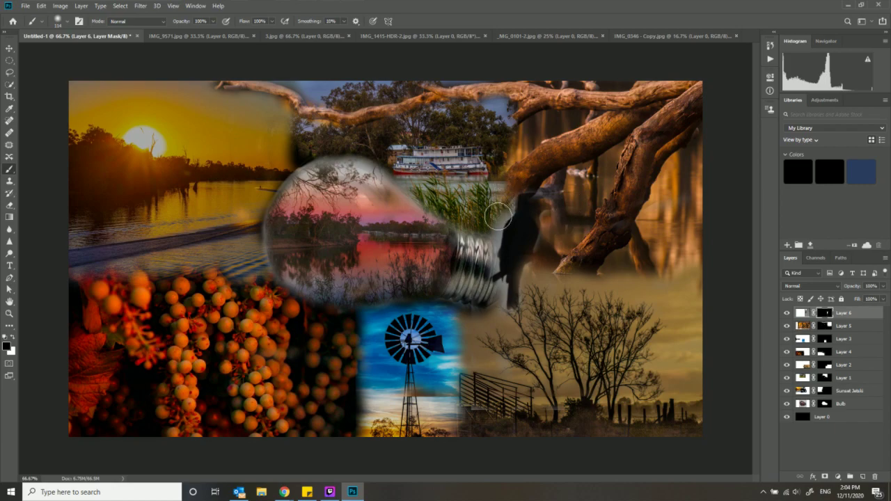
{"action": "mouse_move", "coordinate": [485, 262]}
{"action": "left_mouse_down"}
{"action": "mouse_move", "coordinate": [497, 307]}
{"action": "mouse_move", "coordinate": [499, 299]}
{"action": "left_mouse_up"}
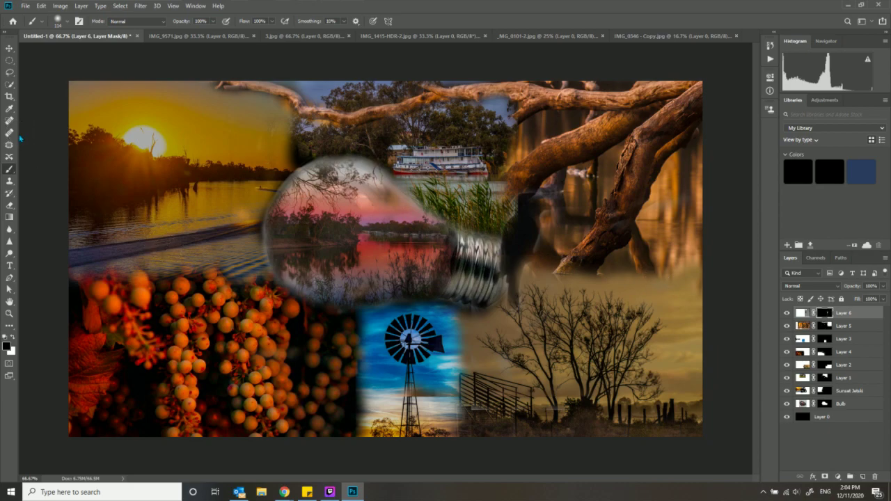
Move the bird silhouette into the bulb, then delete Layer 6
{"action": "left_click", "coordinate": [10, 48]}
{"action": "left_click_drag", "start_coordinate": [543, 237], "coordinate": [585, 193]}
{"action": "key", "text": "Delete"}
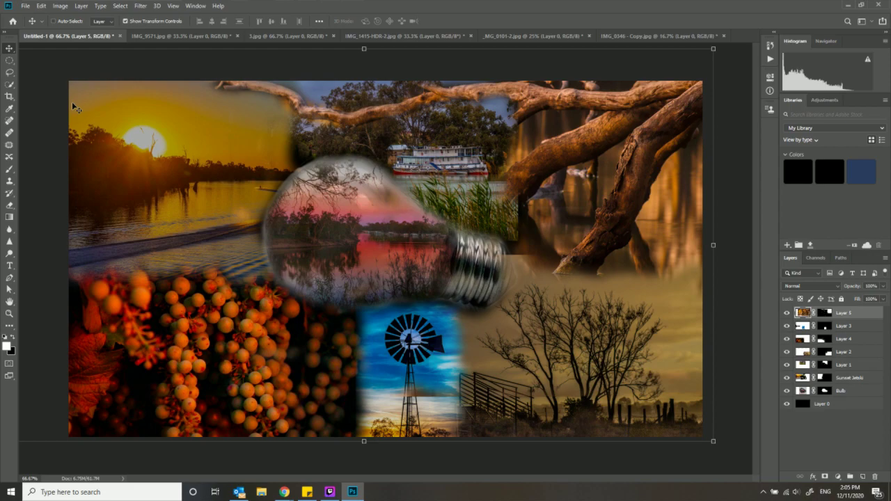
Save the collage as youtube banner.psd
{"action": "left_click", "coordinate": [31, 7]}
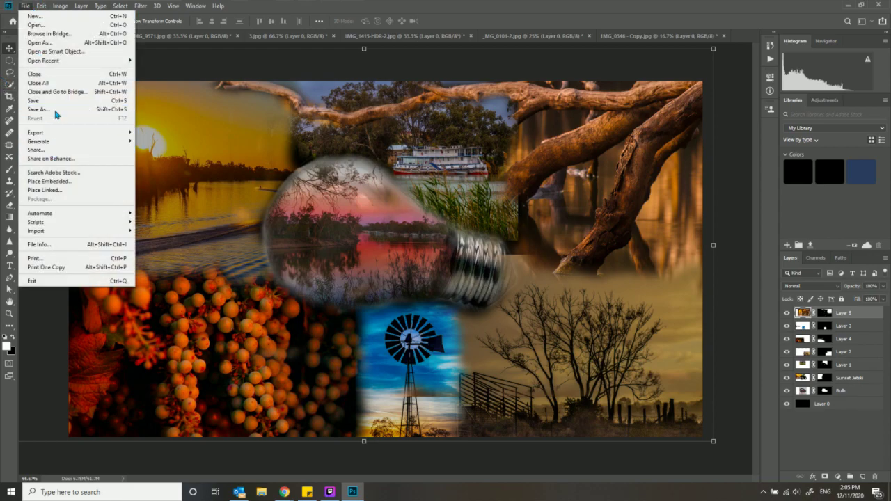
{"action": "left_click", "coordinate": [56, 111]}
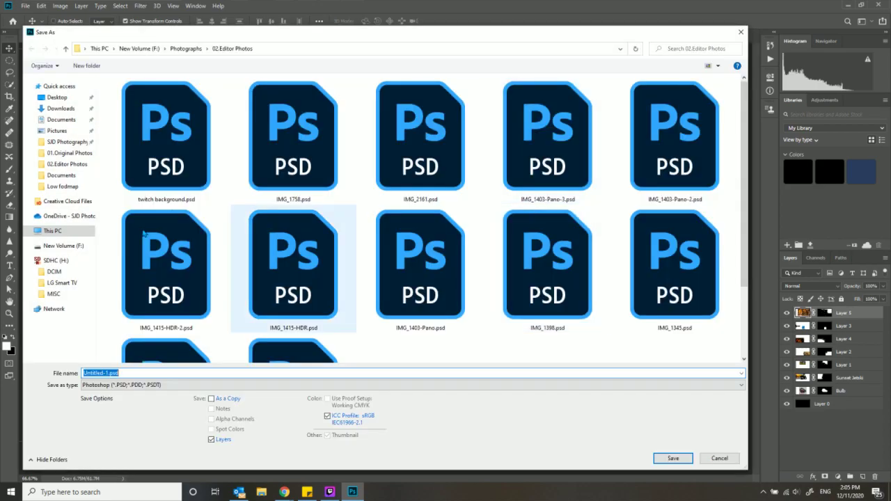
{"action": "type", "text": "fac"}
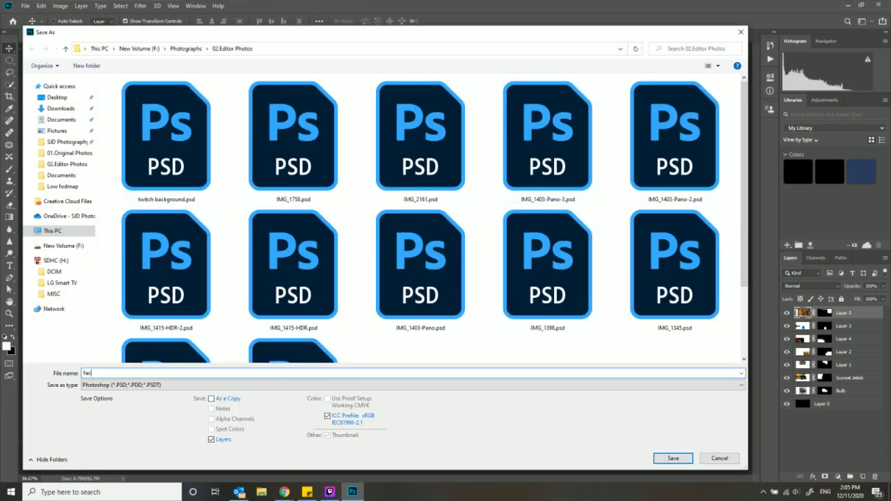
{"action": "type", "text": "e"}
{"action": "key", "text": "BackSpace"}
{"action": "key", "text": "BackSpace"}
{"action": "key", "text": "BackSpace"}
{"action": "key", "text": "BackSpace"}
{"action": "type", "text": "youtube banner"}
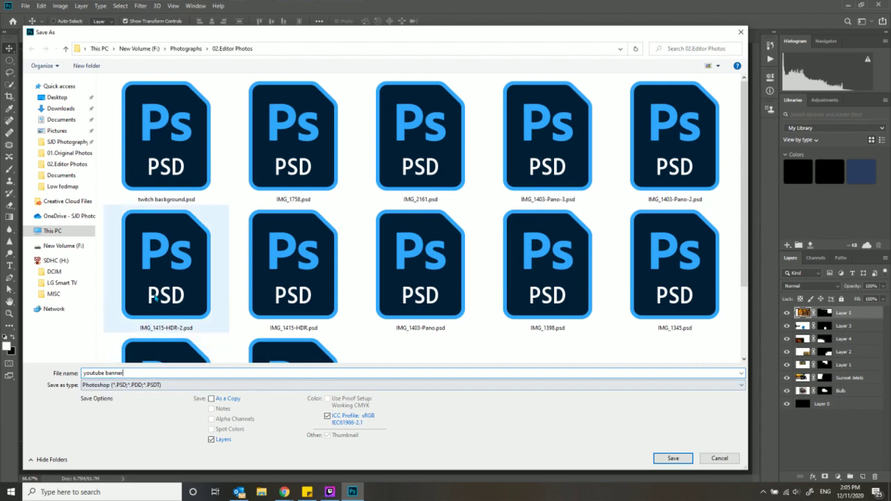
{"action": "left_click", "coordinate": [673, 459]}
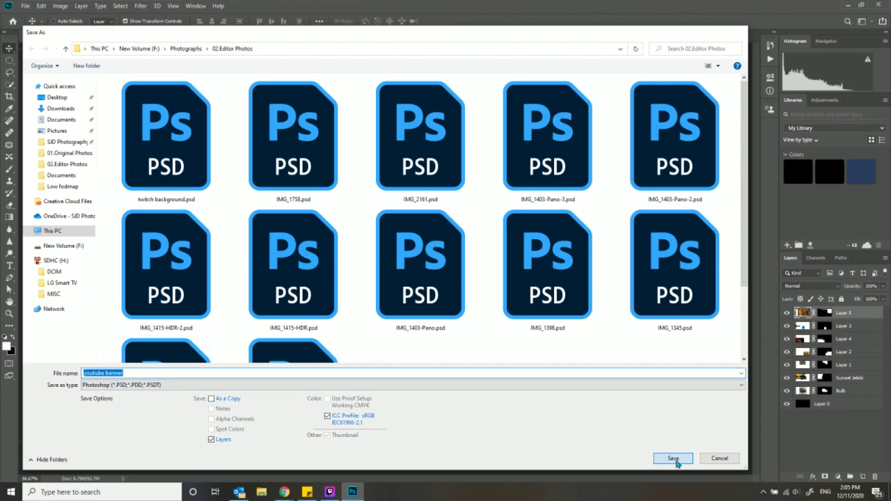
{"action": "left_click", "coordinate": [540, 142]}
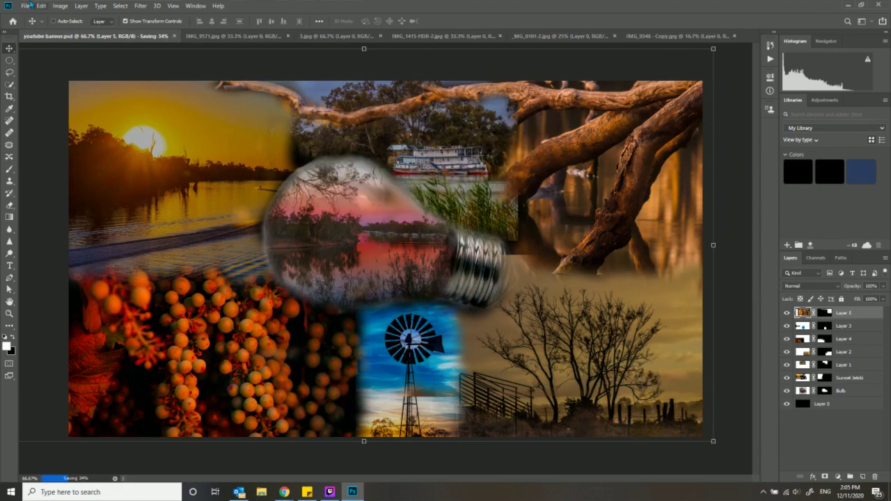
Save a JPEG copy, youtube banner.jpg, at quality 8
{"action": "left_click", "coordinate": [26, 6]}
{"action": "left_click", "coordinate": [40, 112]}
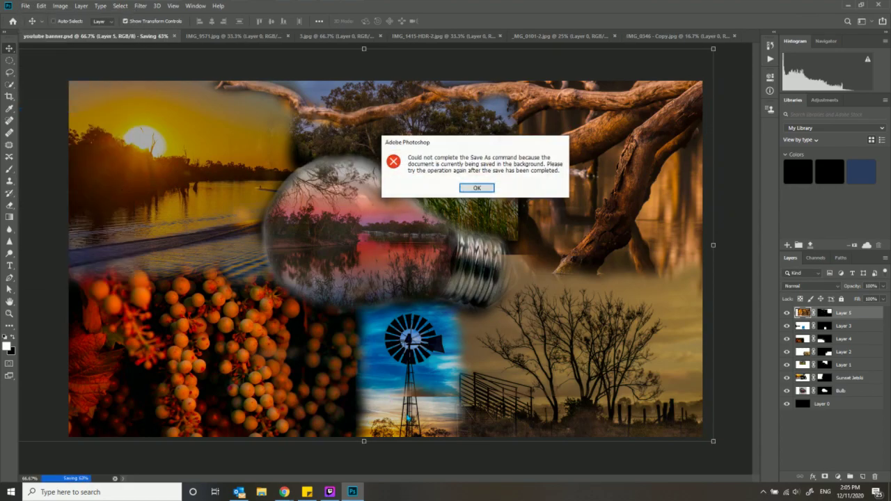
{"action": "left_click", "coordinate": [474, 188]}
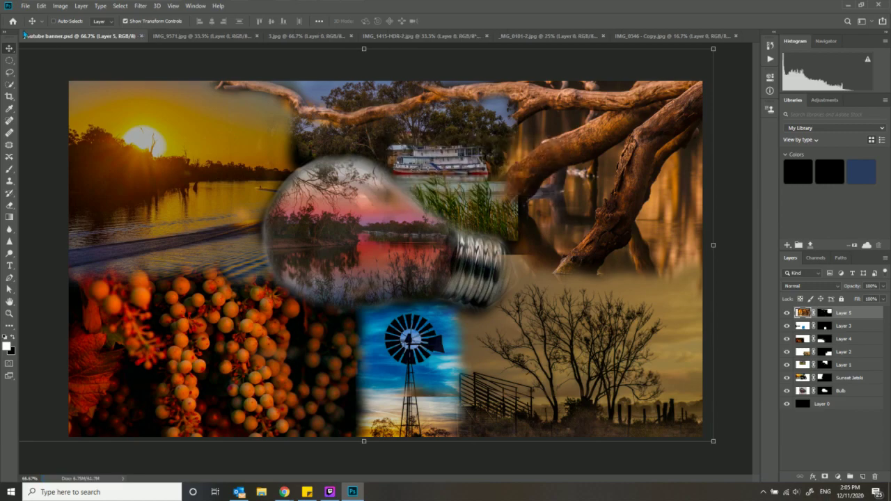
{"action": "left_click", "coordinate": [21, 8]}
{"action": "left_click", "coordinate": [42, 111]}
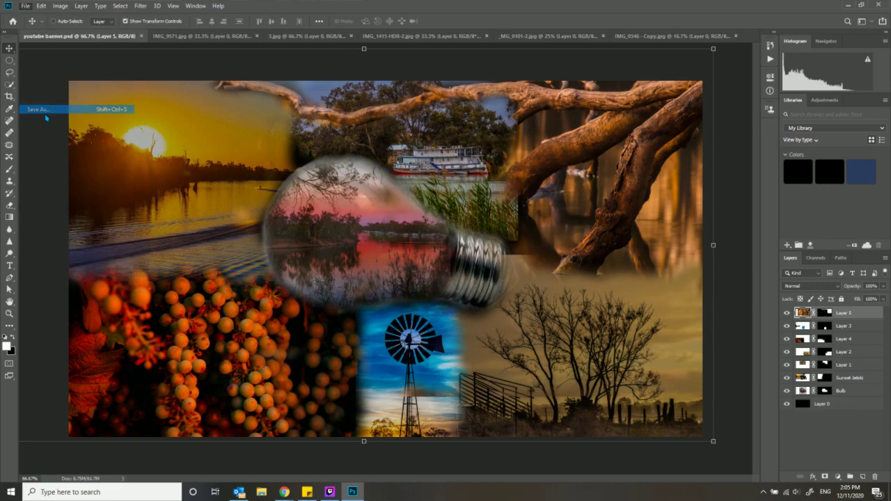
{"action": "left_click", "coordinate": [153, 384]}
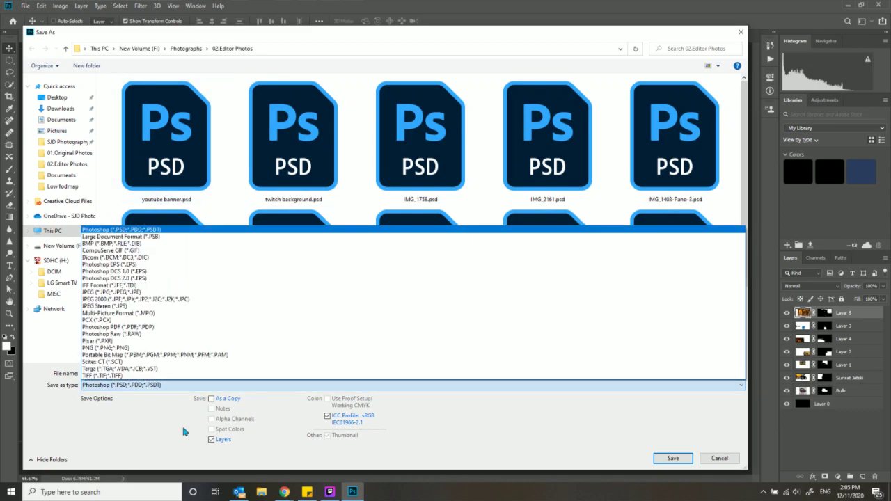
{"action": "left_click", "coordinate": [112, 292]}
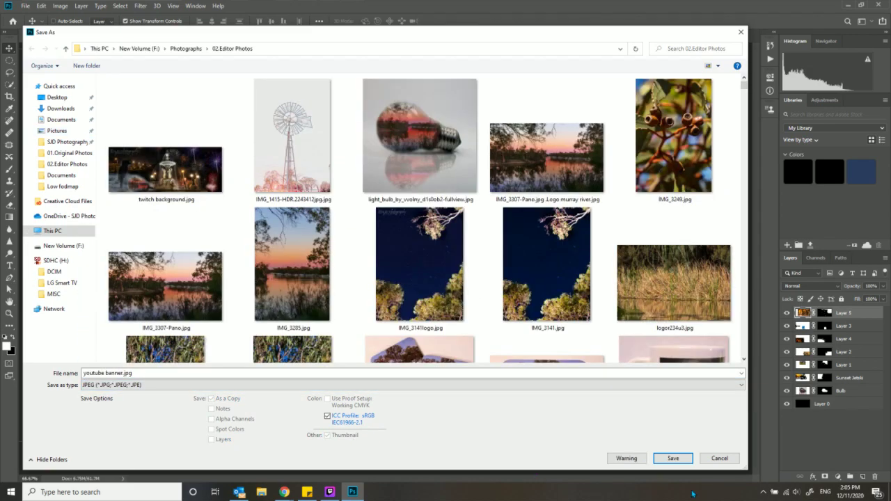
{"action": "left_click", "coordinate": [673, 458]}
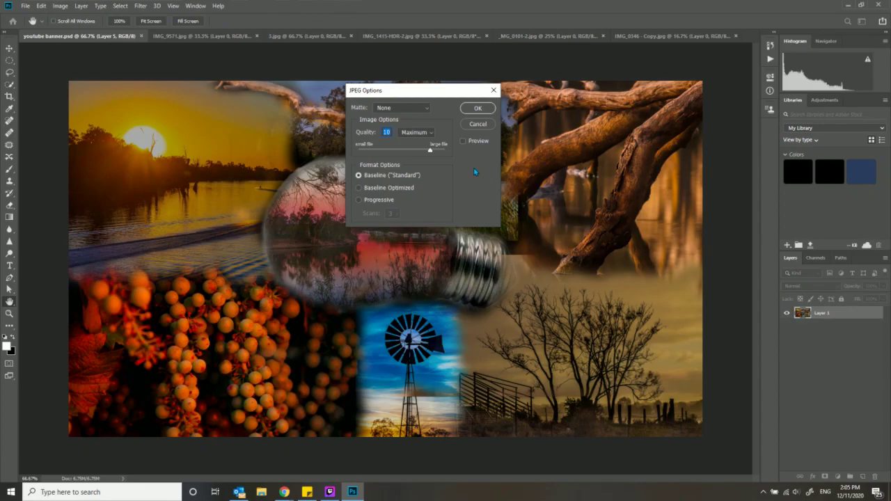
{"action": "left_click_drag", "start_coordinate": [429, 151], "coordinate": [417, 155]}
{"action": "left_click", "coordinate": [479, 108]}
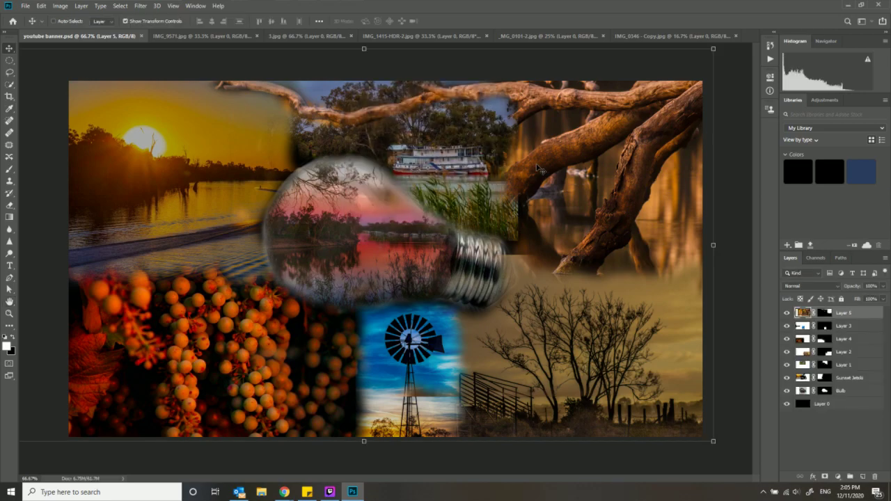
{"action": "left_click", "coordinate": [257, 38]}
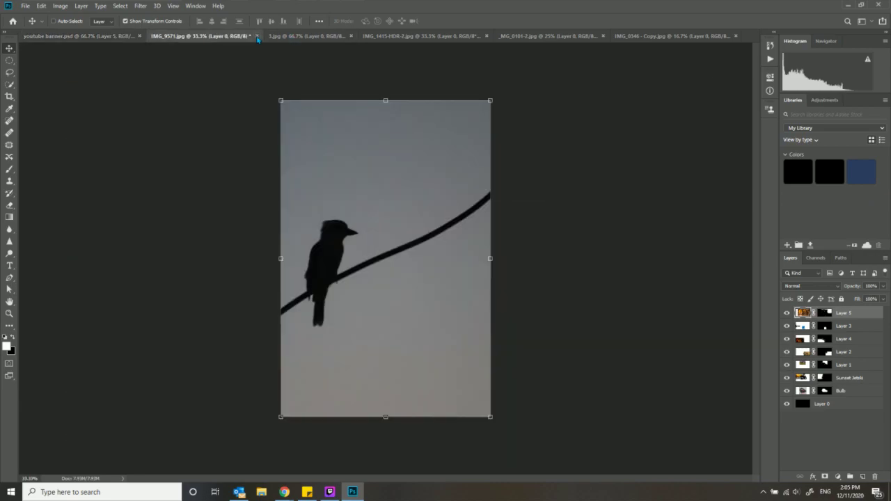
Close IMG_9571.jpg, 3.jpg, the windmill, grapes and IMG_0346 - Copy.jpg photos without saving
{"action": "left_click", "coordinate": [257, 36]}
{"action": "left_click", "coordinate": [474, 182]}
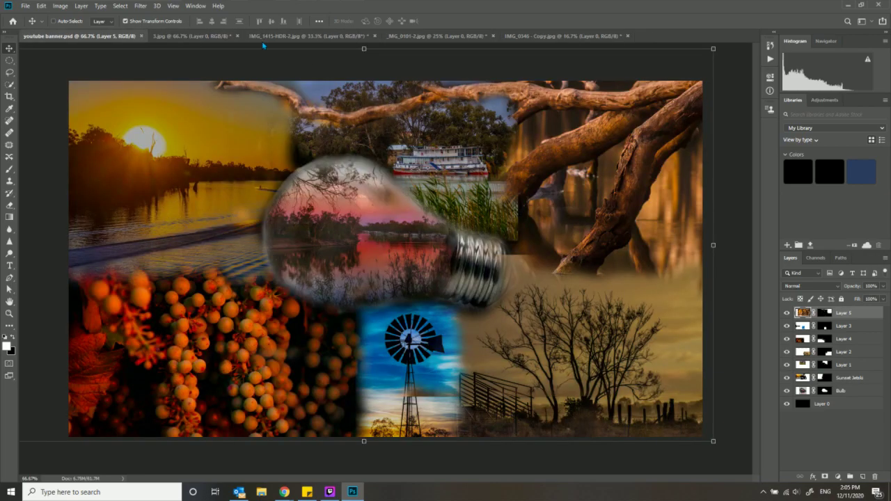
{"action": "left_click", "coordinate": [236, 35]}
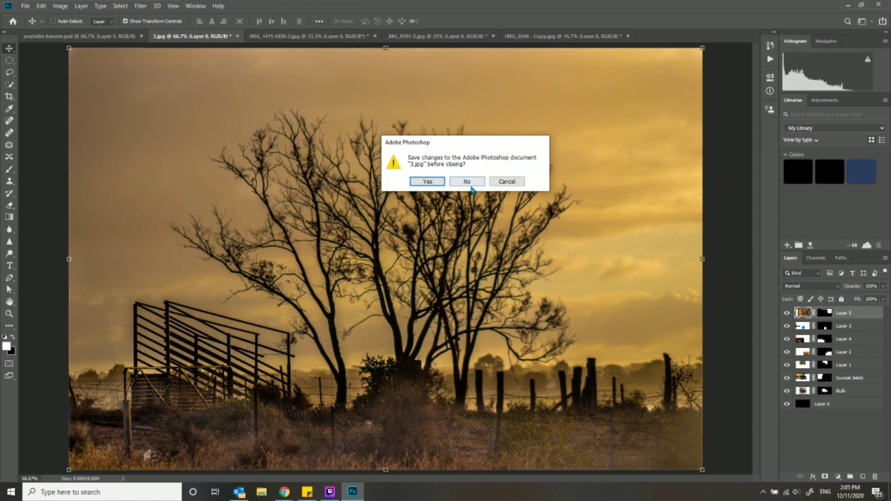
{"action": "left_click", "coordinate": [469, 182]}
{"action": "left_click", "coordinate": [270, 38]}
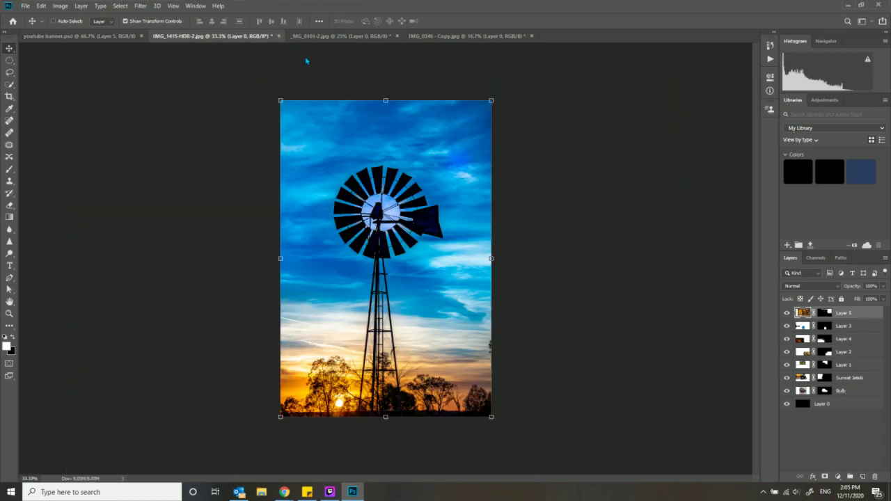
{"action": "left_click", "coordinate": [469, 181]}
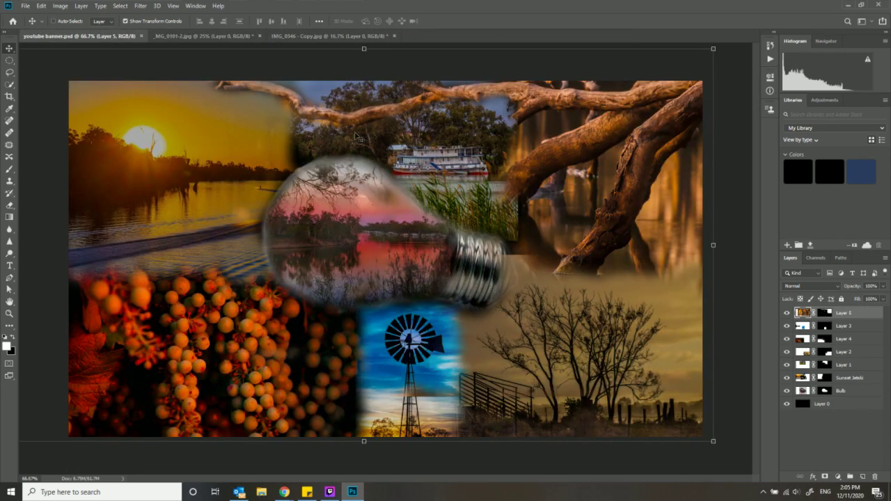
{"action": "left_click", "coordinate": [259, 36]}
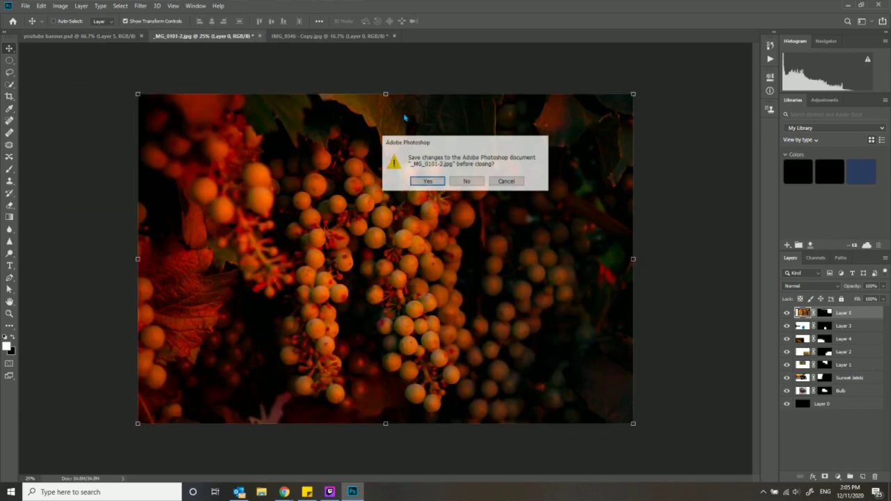
{"action": "left_click", "coordinate": [467, 181]}
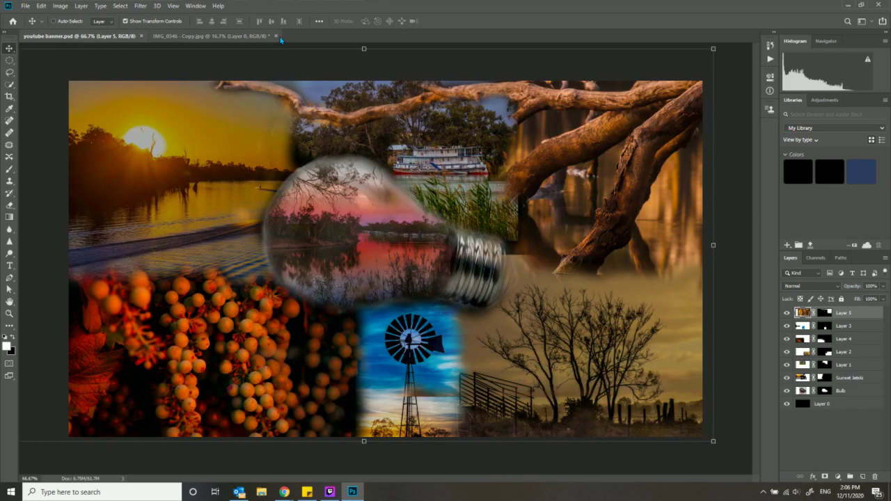
{"action": "left_click", "coordinate": [277, 36]}
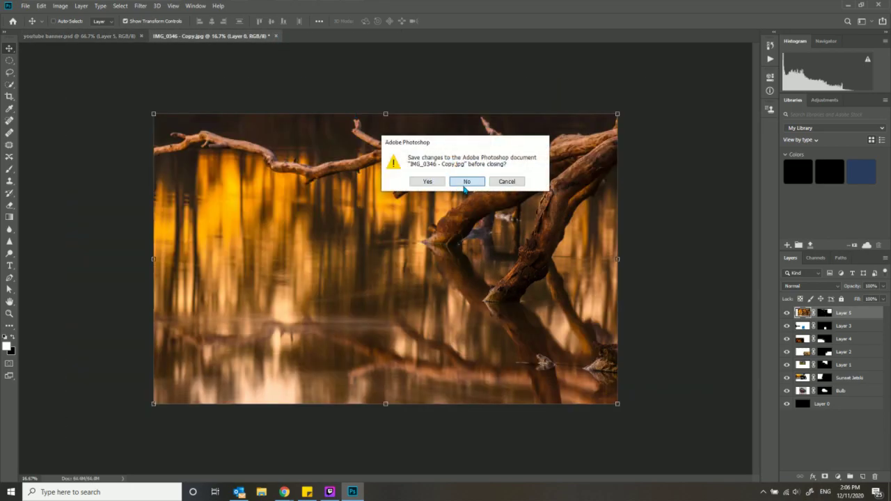
{"action": "left_click", "coordinate": [464, 182]}
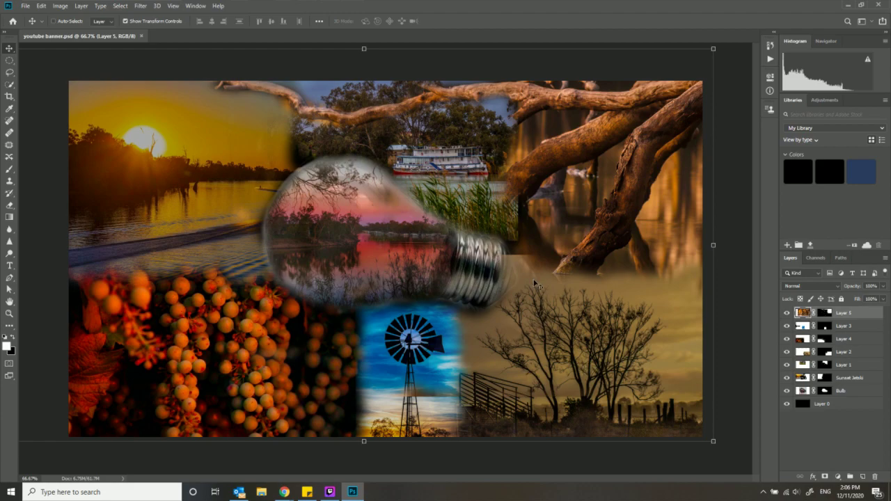
Create a new blank white document, Untitled-1, sized 820 × 462 pixels
{"action": "left_click", "coordinate": [24, 6]}
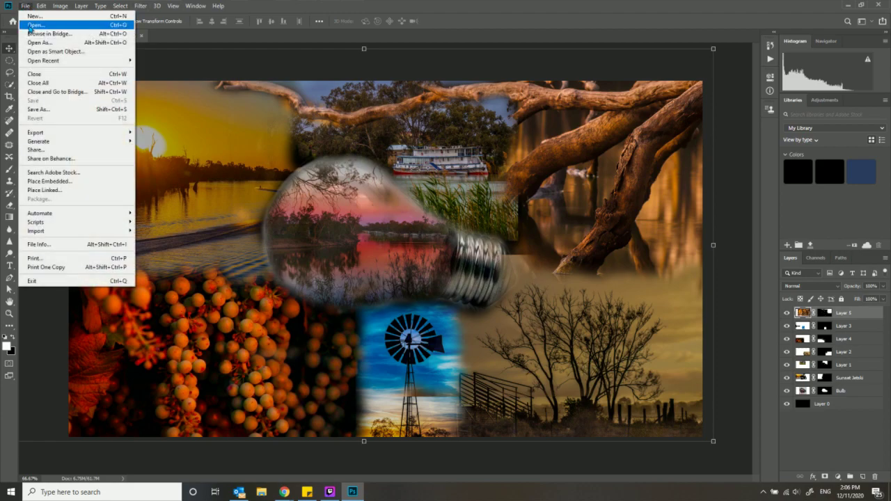
{"action": "left_click", "coordinate": [32, 16]}
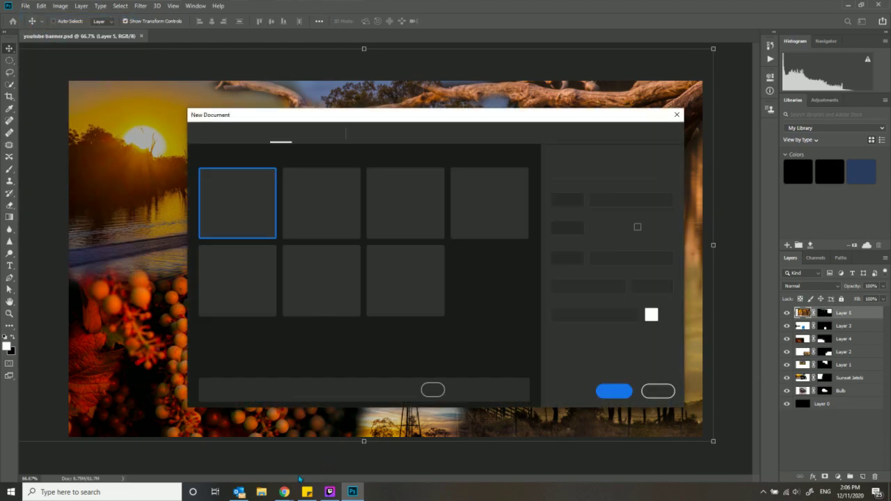
{"action": "mouse_move", "coordinate": [284, 491]}
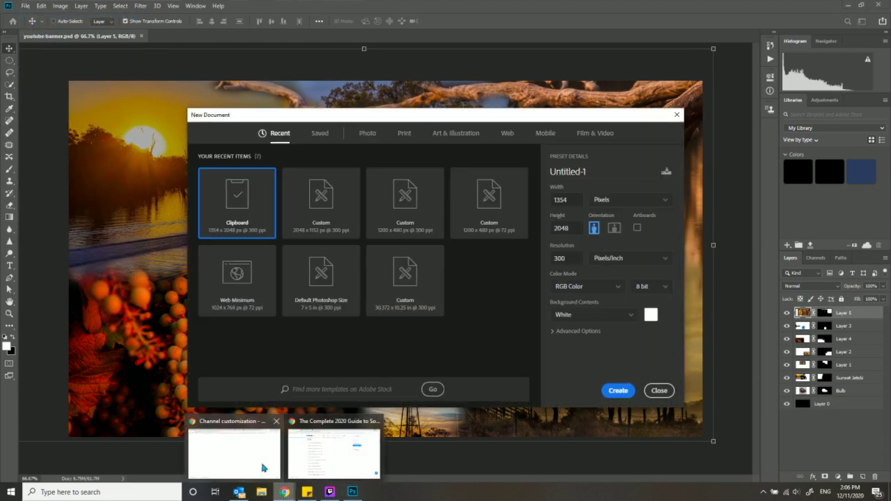
{"action": "left_click", "coordinate": [268, 468]}
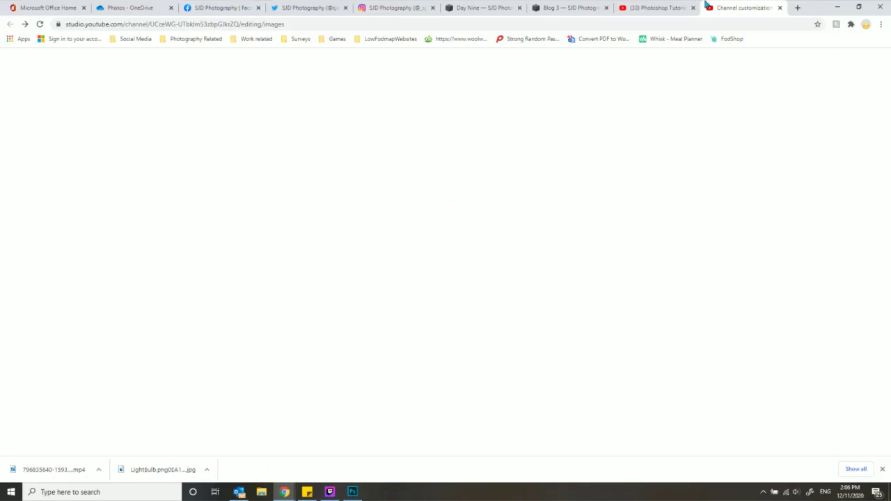
{"action": "left_click", "coordinate": [838, 7]}
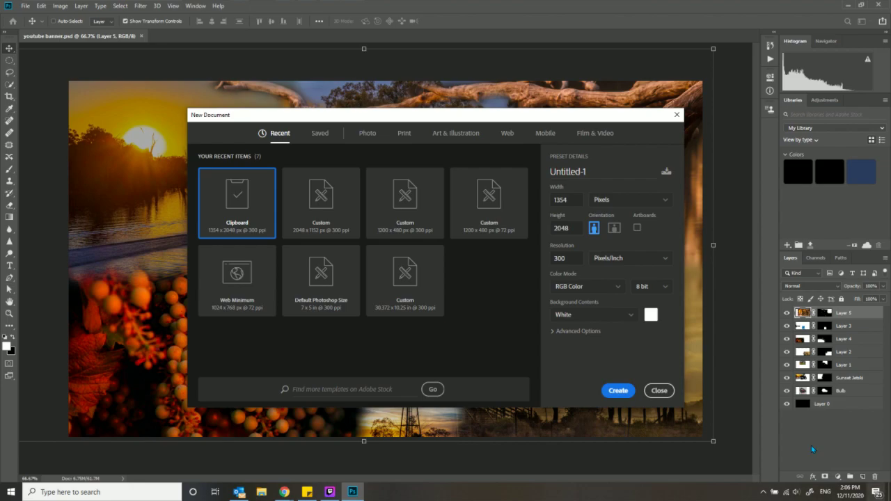
{"action": "left_click", "coordinate": [280, 493]}
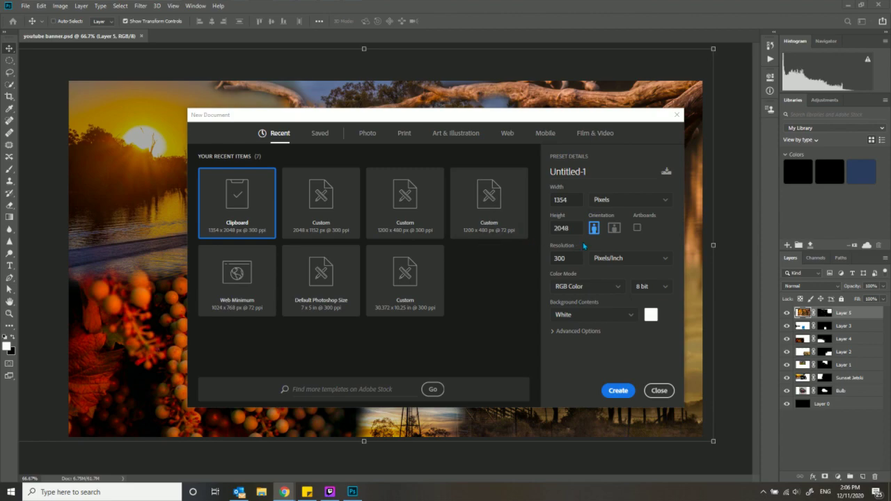
{"action": "double_click", "coordinate": [561, 201]}
{"action": "type", "text": "820"}
{"action": "key", "text": "Tab"}
{"action": "type", "text": "462"}
{"action": "left_click", "coordinate": [626, 392]}
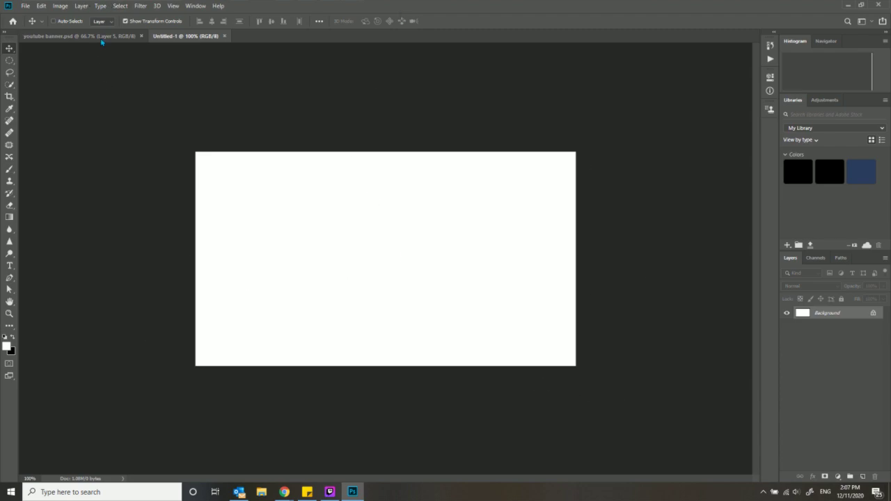
Browse the 02.Editor Photos folder in the Open dialog, then bring up File Explorer's Quick access
{"action": "left_click", "coordinate": [22, 6]}
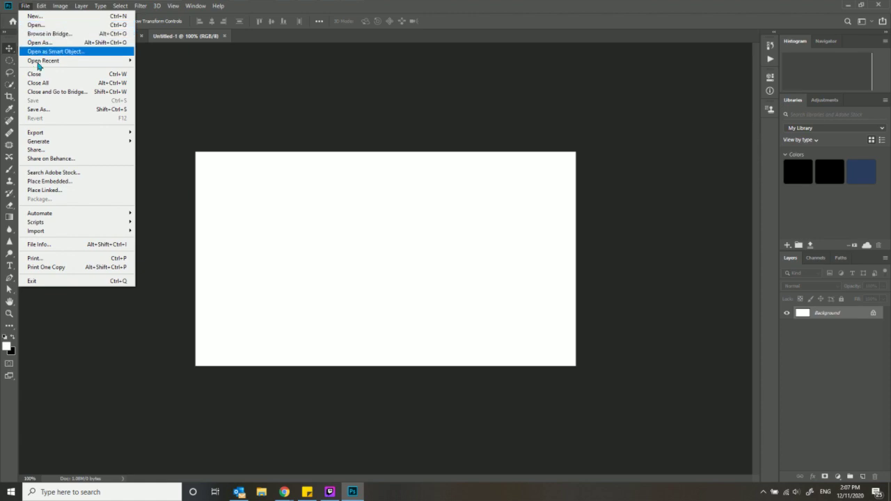
{"action": "left_click", "coordinate": [50, 26]}
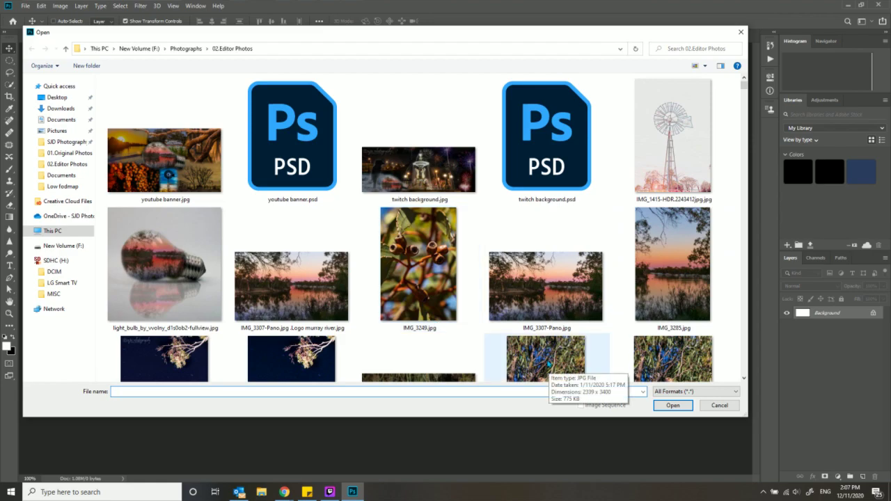
{"action": "scroll", "coordinate": [547, 363], "scroll_direction": "down", "scroll_amount": 1}
{"action": "scroll", "coordinate": [548, 363], "scroll_direction": "up", "scroll_amount": 1}
{"action": "left_click", "coordinate": [261, 492]}
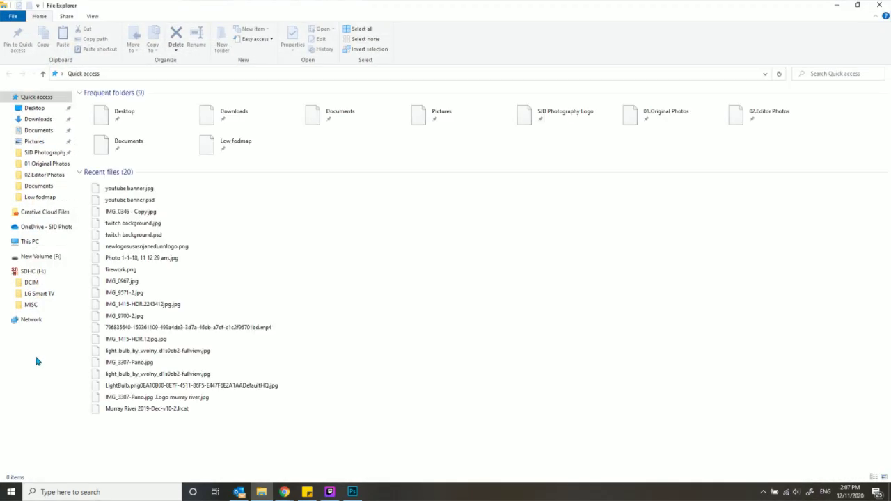
{"action": "left_click", "coordinate": [122, 192]}
{"action": "double_click", "coordinate": [122, 194]}
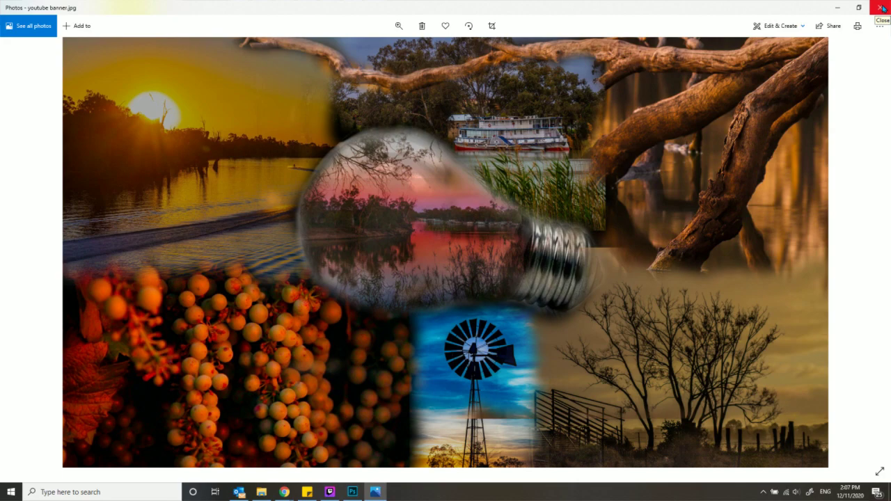
{"action": "left_click", "coordinate": [882, 7]}
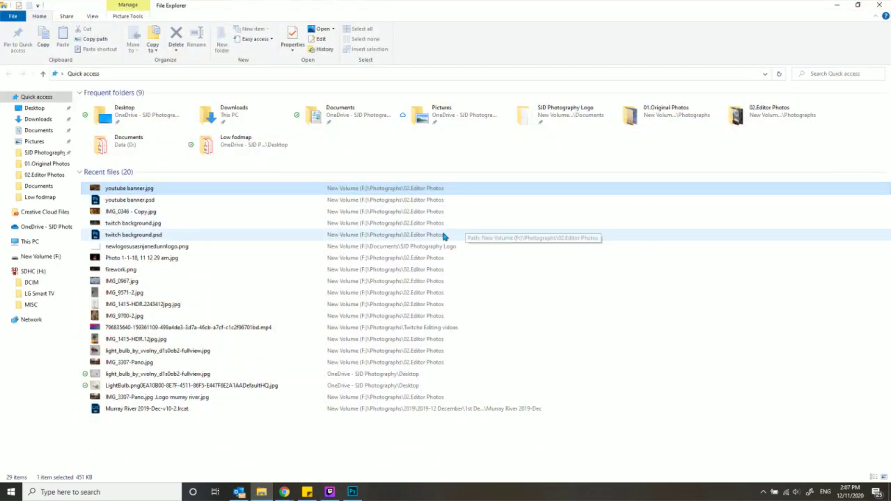
{"action": "left_click", "coordinate": [398, 223]}
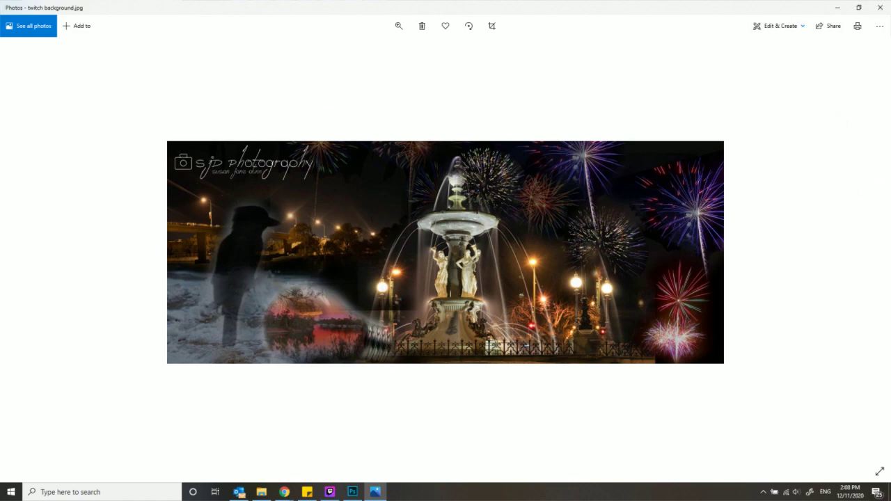
{"action": "left_click", "coordinate": [878, 7]}
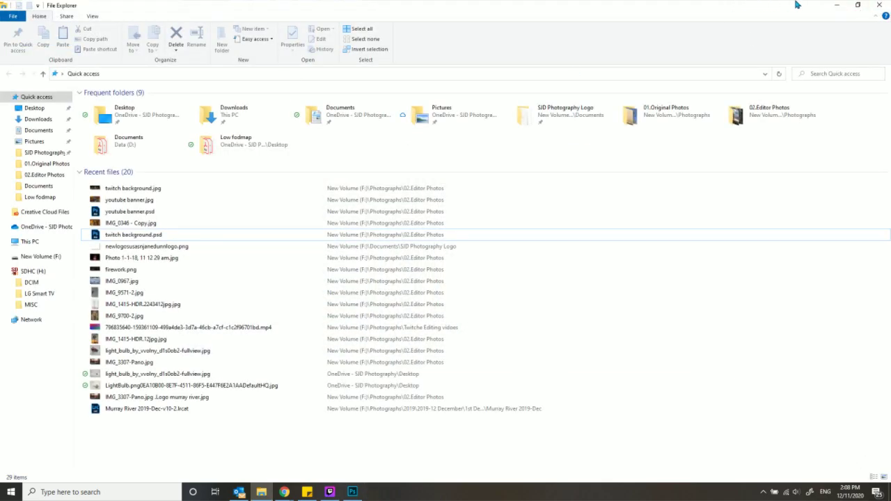
{"action": "left_click", "coordinate": [874, 7]}
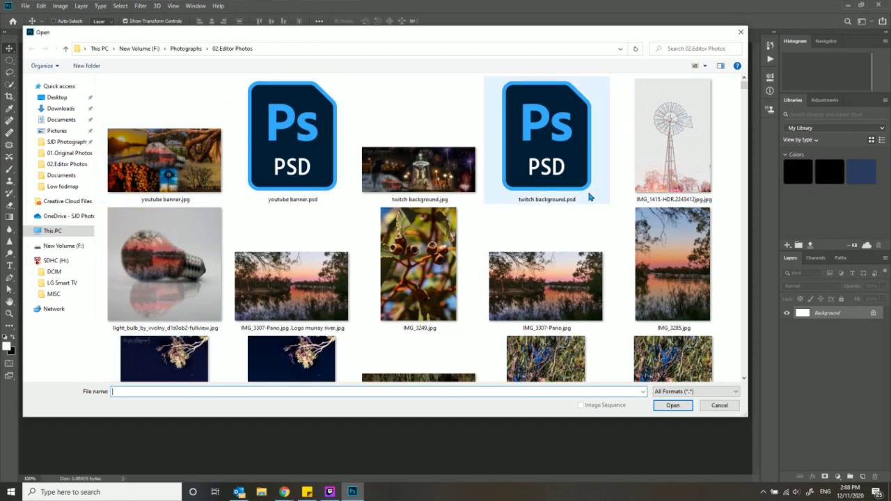
Dismiss the Open dialog and switch to the youtube banner collage document
{"action": "left_click_drag", "start_coordinate": [530, 41], "coordinate": [596, 74]}
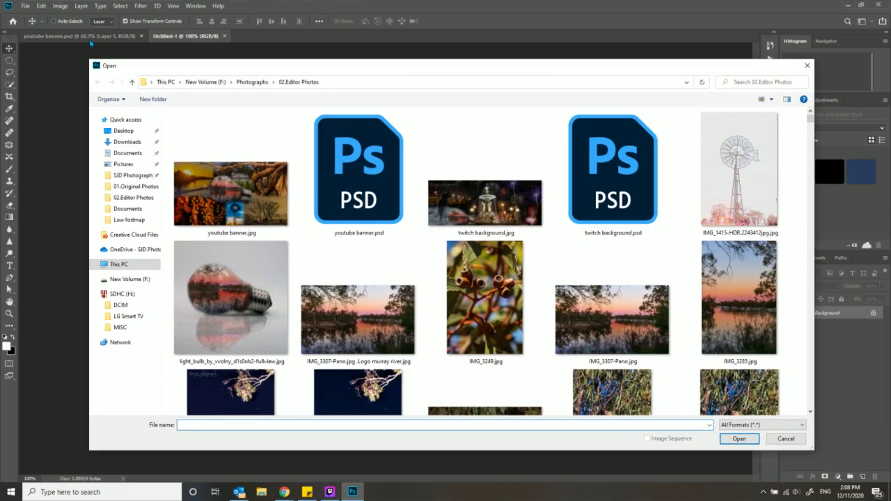
{"action": "key", "text": "Escape"}
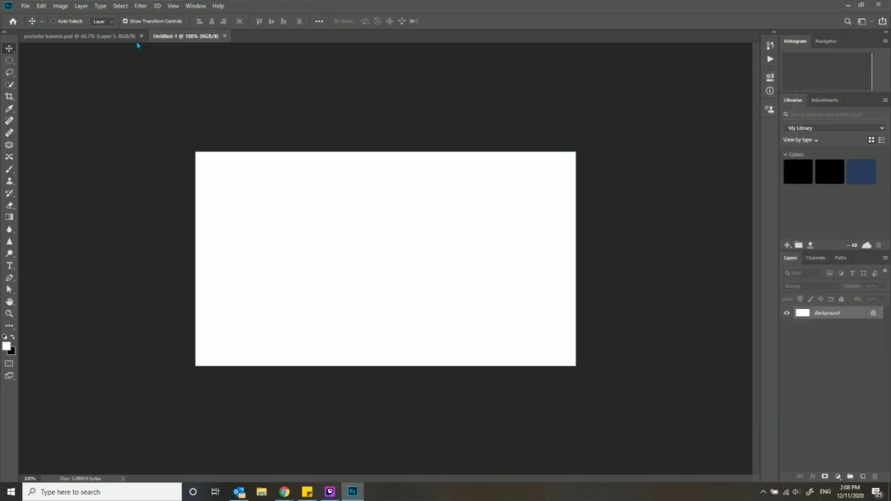
{"action": "left_click", "coordinate": [125, 36]}
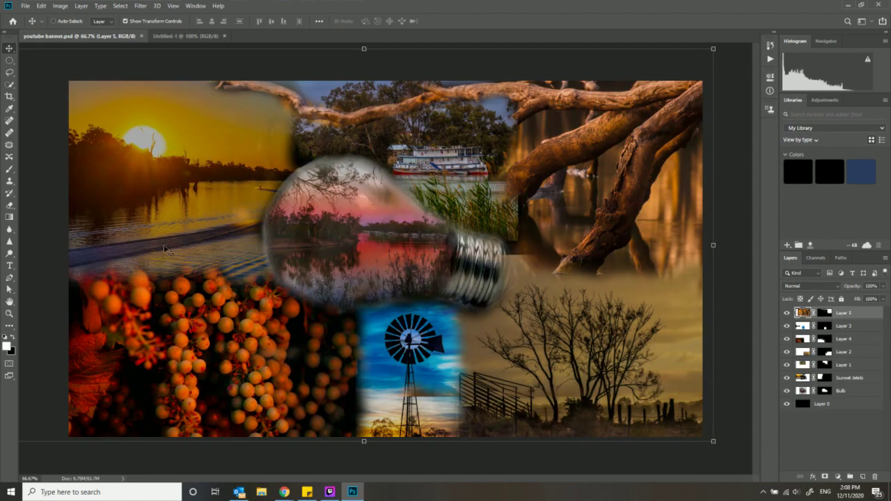
Open the white photography logo PNG from the SID Photography Logo folder
{"action": "left_click", "coordinate": [25, 5]}
{"action": "left_click", "coordinate": [34, 25]}
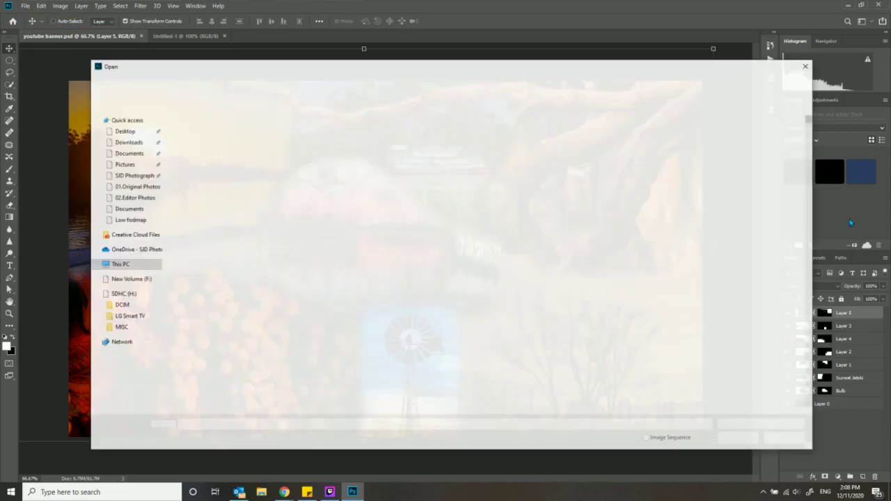
{"action": "left_click", "coordinate": [132, 175]}
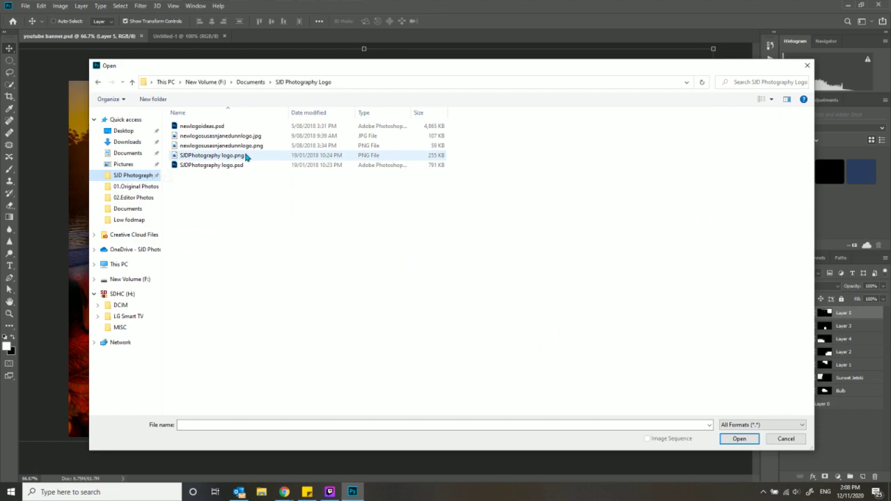
{"action": "double_click", "coordinate": [249, 146]}
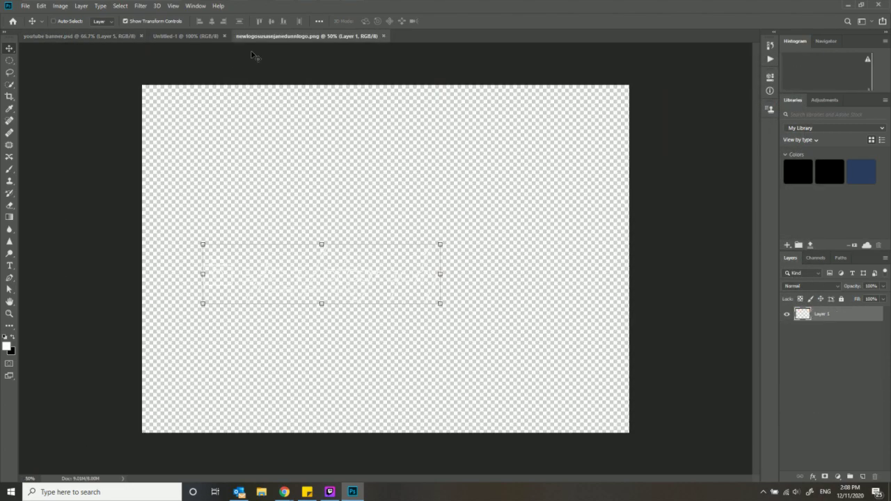
Paste the logo into youtube banner as Layer 6, scaled to about 105% and centred across the bulb
{"action": "left_click", "coordinate": [119, 35]}
{"action": "key", "text": "ctrl+v"}
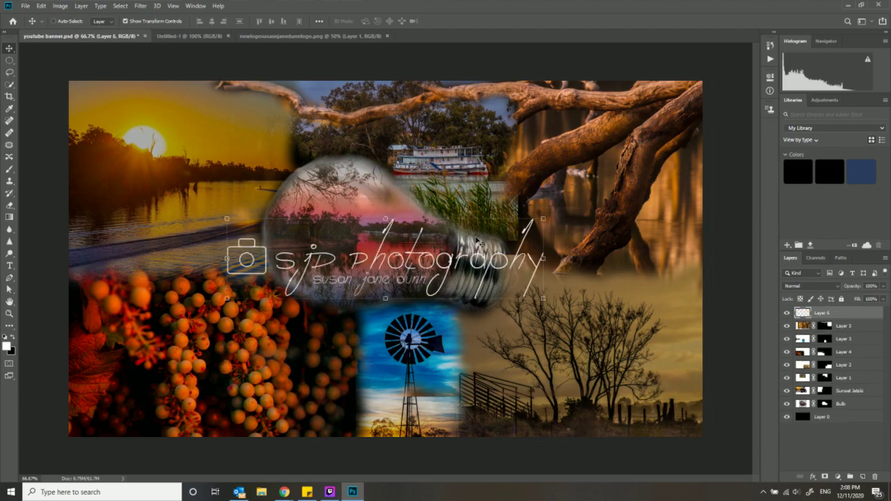
{"action": "left_click_drag", "start_coordinate": [480, 258], "coordinate": [424, 193]}
{"action": "left_click_drag", "start_coordinate": [487, 255], "coordinate": [575, 276]}
{"action": "left_click_drag", "start_coordinate": [515, 264], "coordinate": [523, 322]}
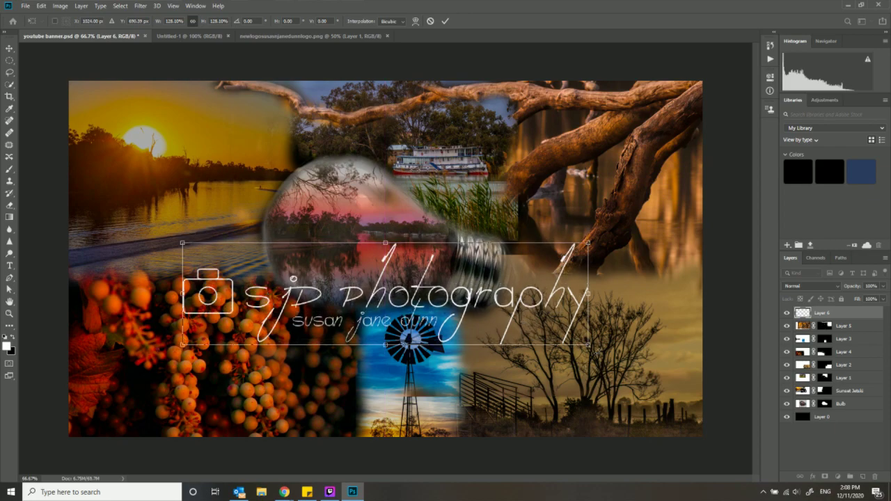
{"action": "left_click_drag", "start_coordinate": [589, 344], "coordinate": [550, 336]}
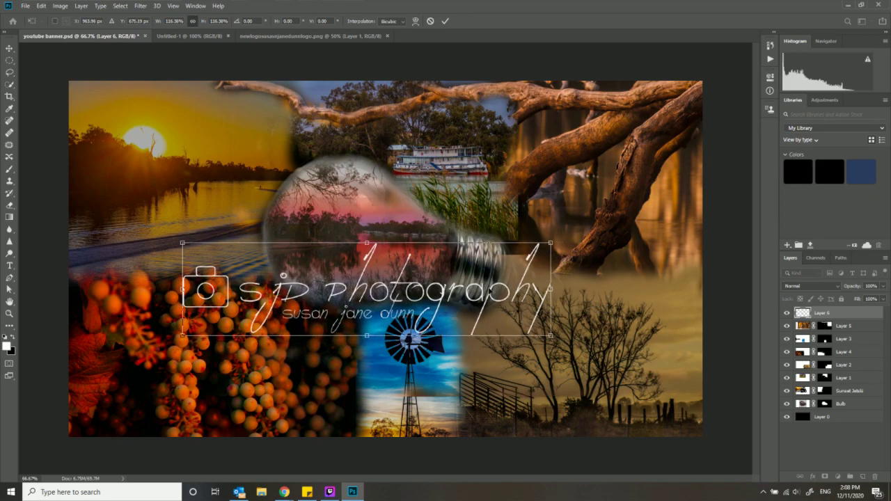
{"action": "left_click_drag", "start_coordinate": [390, 293], "coordinate": [409, 285]}
{"action": "left_click_drag", "start_coordinate": [569, 328], "coordinate": [551, 319]}
{"action": "left_click", "coordinate": [445, 21]}
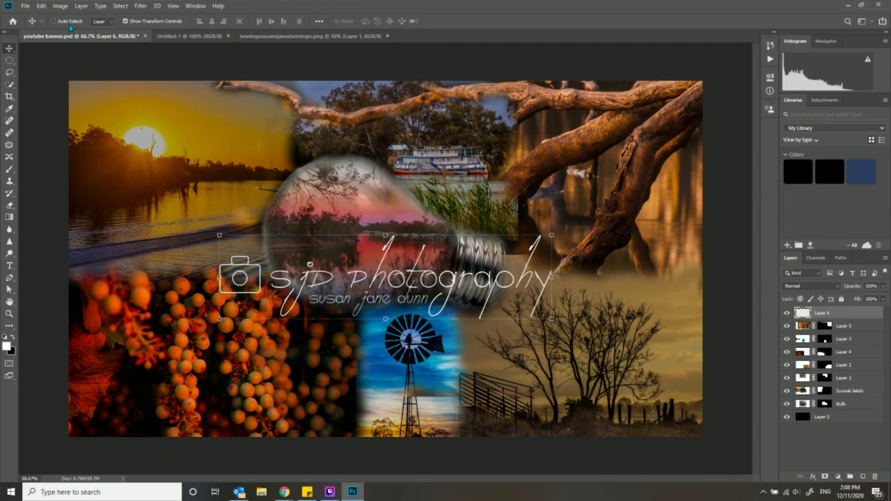
Save the banner as JPEG over youtube banner.jpg at High quality 8, then close it
{"action": "left_click", "coordinate": [28, 6]}
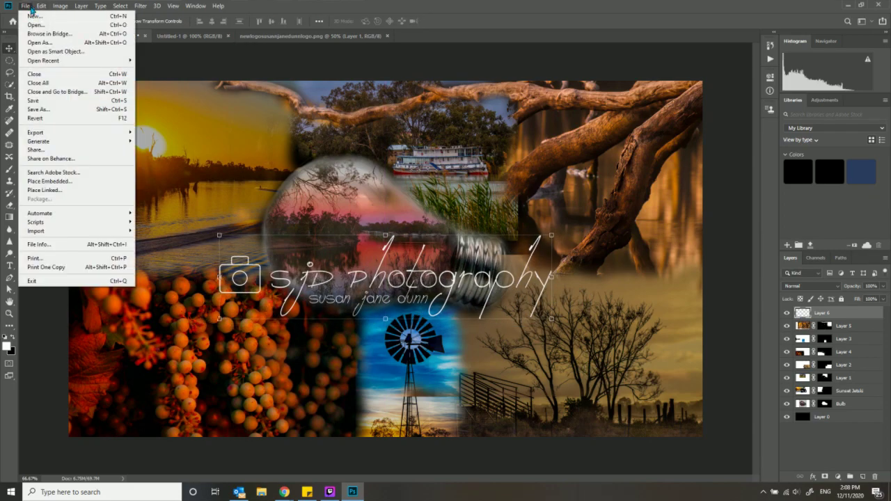
{"action": "left_click", "coordinate": [50, 107]}
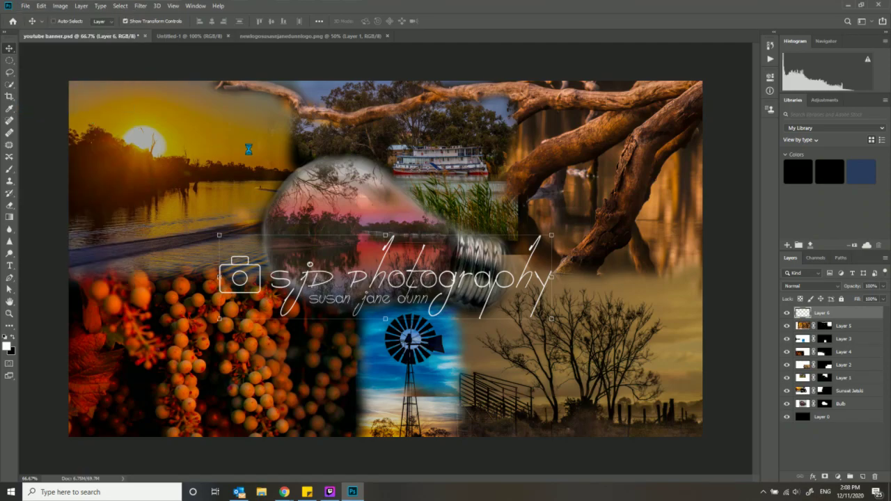
{"action": "left_click", "coordinate": [214, 384]}
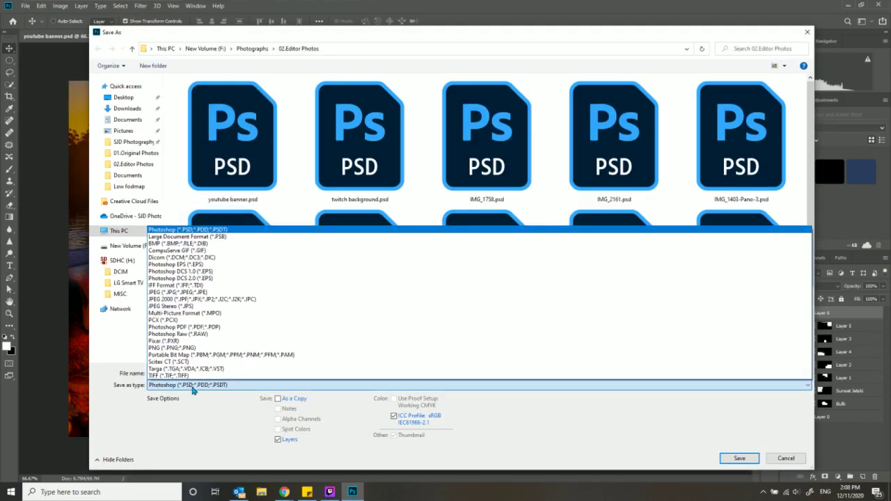
{"action": "left_click", "coordinate": [186, 293]}
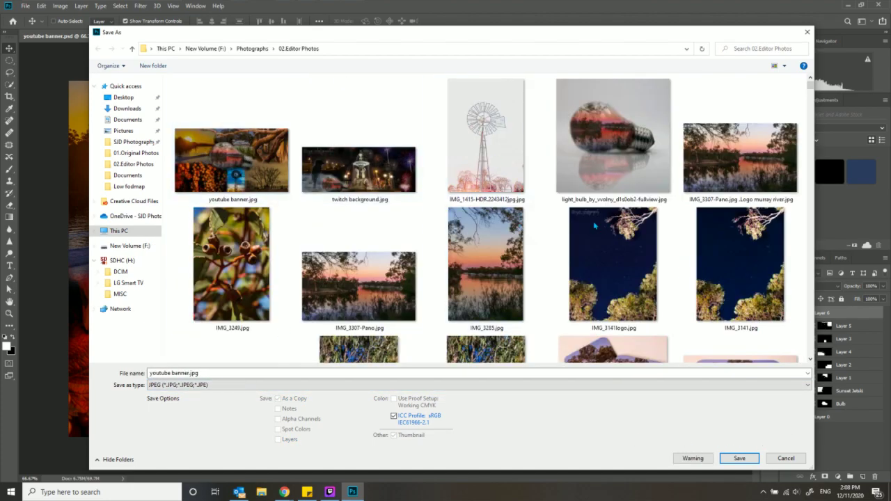
{"action": "left_click", "coordinate": [739, 458]}
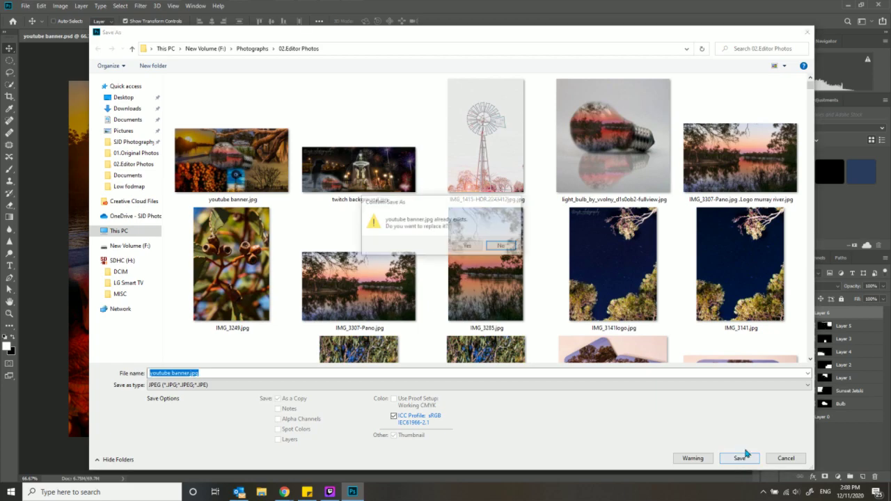
{"action": "left_click", "coordinate": [467, 247]}
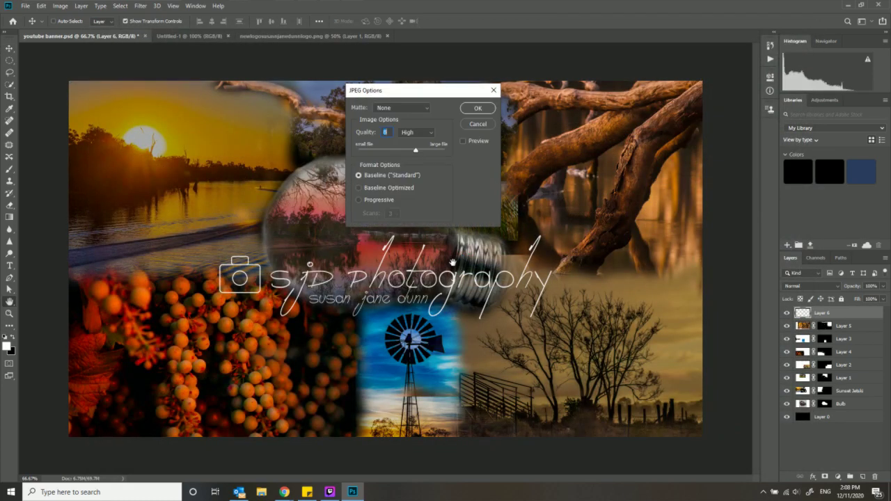
{"action": "left_click", "coordinate": [479, 109]}
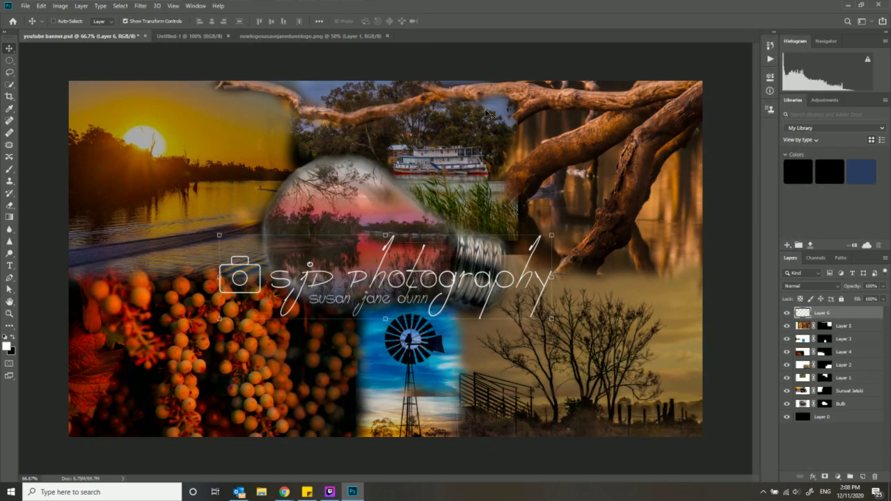
{"action": "left_click", "coordinate": [144, 36]}
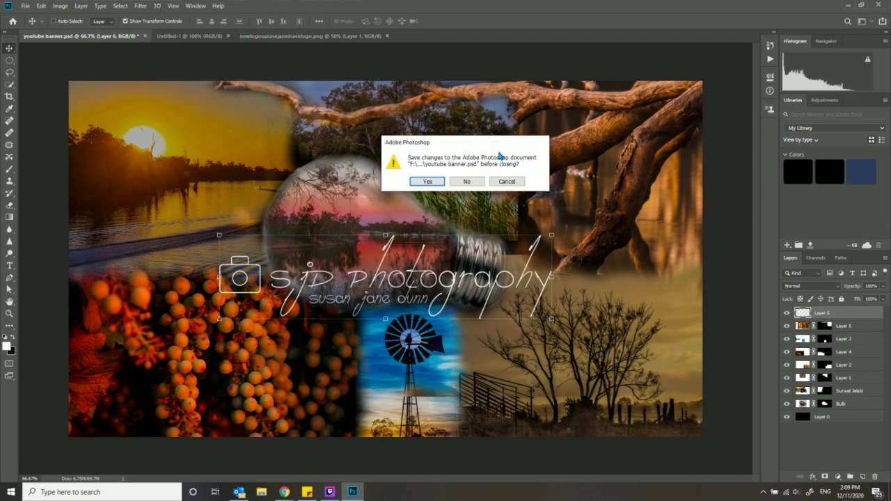
Close youtube banner.psd without saving and close the logo PNG document
{"action": "left_click", "coordinate": [475, 182]}
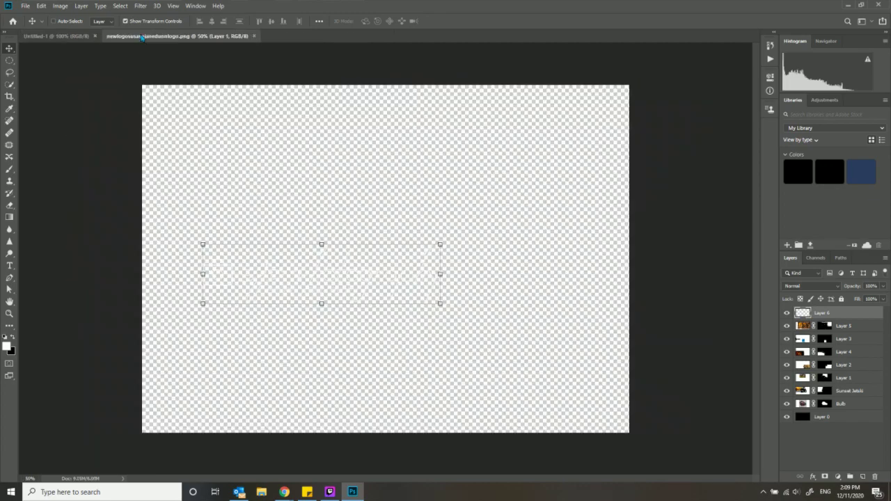
{"action": "left_click", "coordinate": [253, 37]}
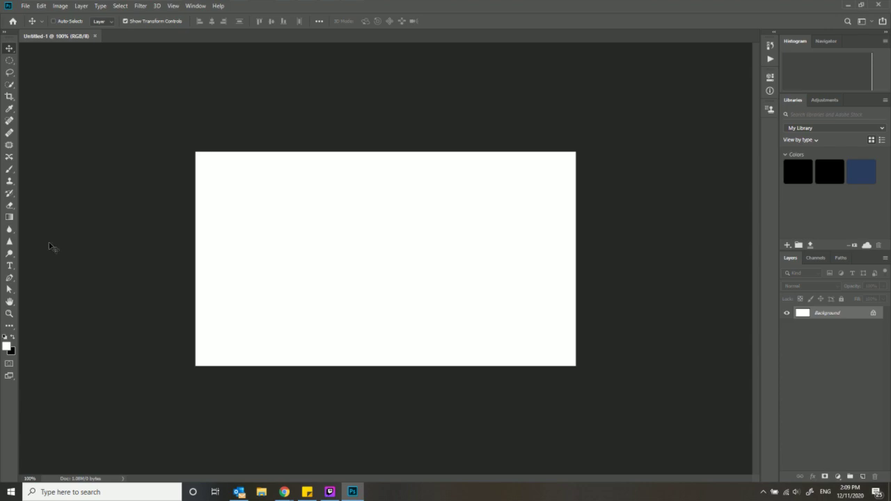
{"action": "left_click", "coordinate": [25, 6]}
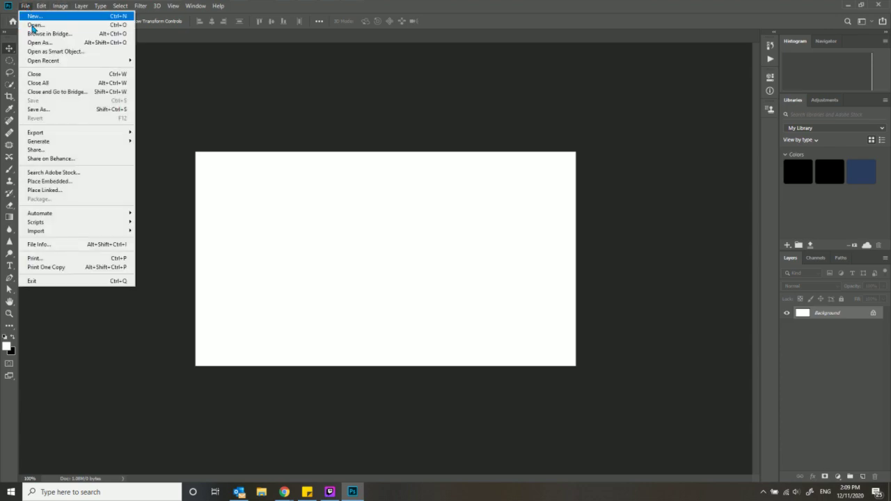
Browse 02.Editor Photos, first picking the windmill photo IMG_1415-HDR-2 - Copy.jpg
{"action": "left_click", "coordinate": [42, 25]}
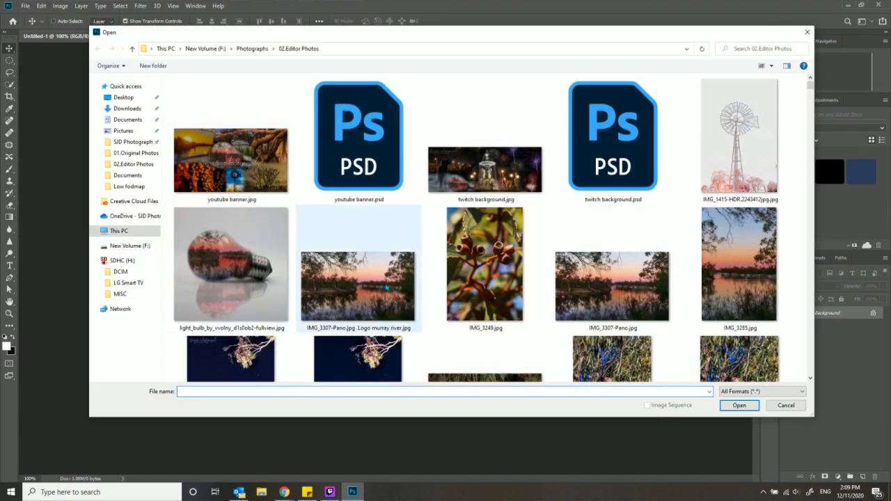
{"action": "scroll", "coordinate": [386, 274], "scroll_direction": "down", "scroll_amount": 10}
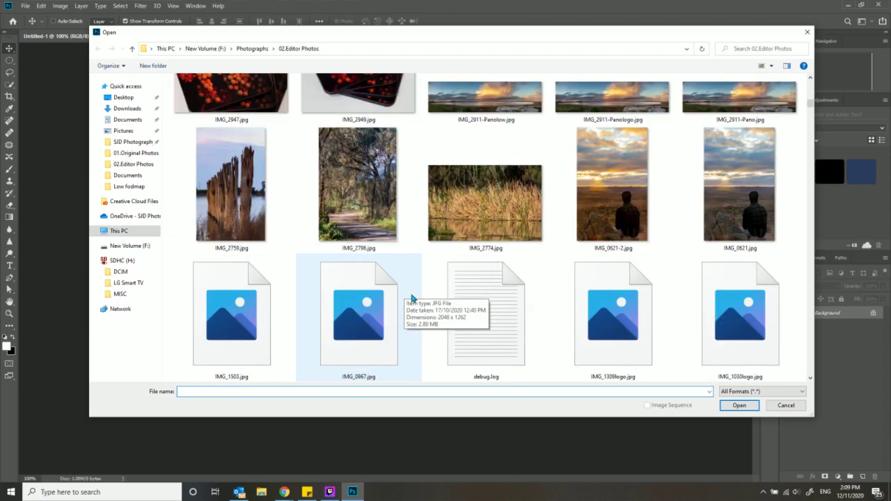
{"action": "scroll", "coordinate": [421, 304], "scroll_direction": "down", "scroll_amount": 3}
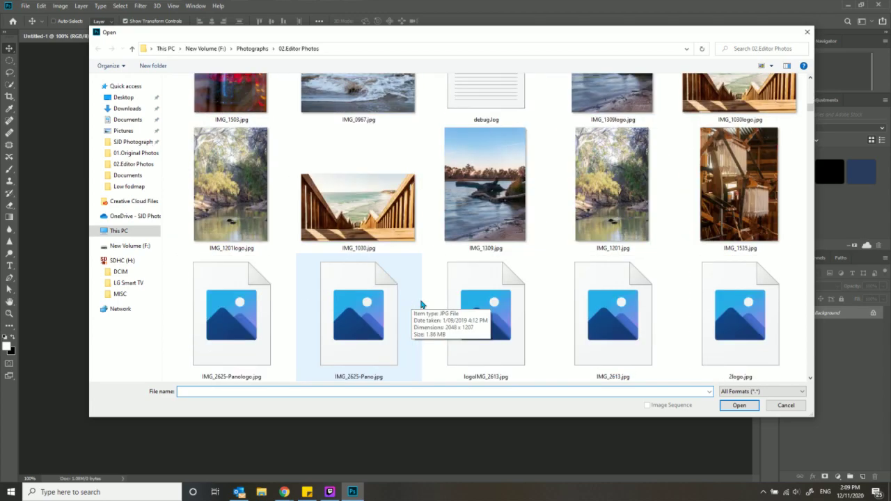
{"action": "scroll", "coordinate": [421, 304], "scroll_direction": "up", "scroll_amount": 2}
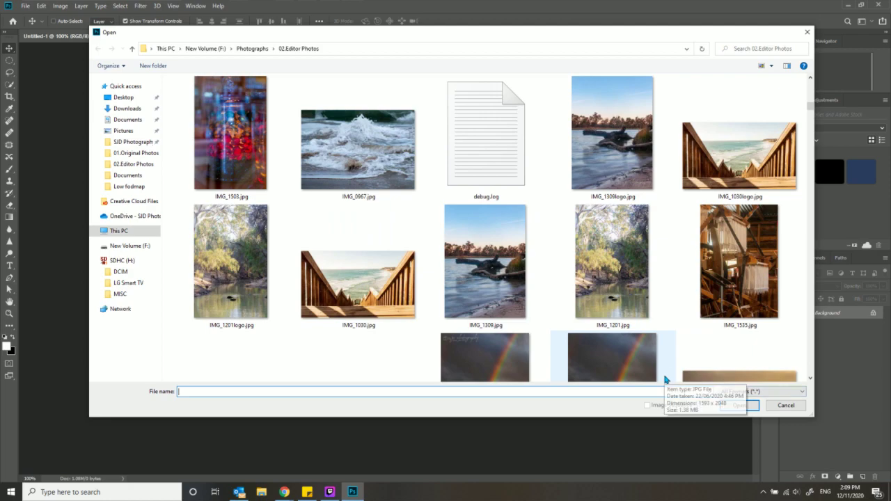
{"action": "scroll", "coordinate": [664, 379], "scroll_direction": "down", "scroll_amount": 3}
{"action": "scroll", "coordinate": [665, 383], "scroll_direction": "down", "scroll_amount": 4}
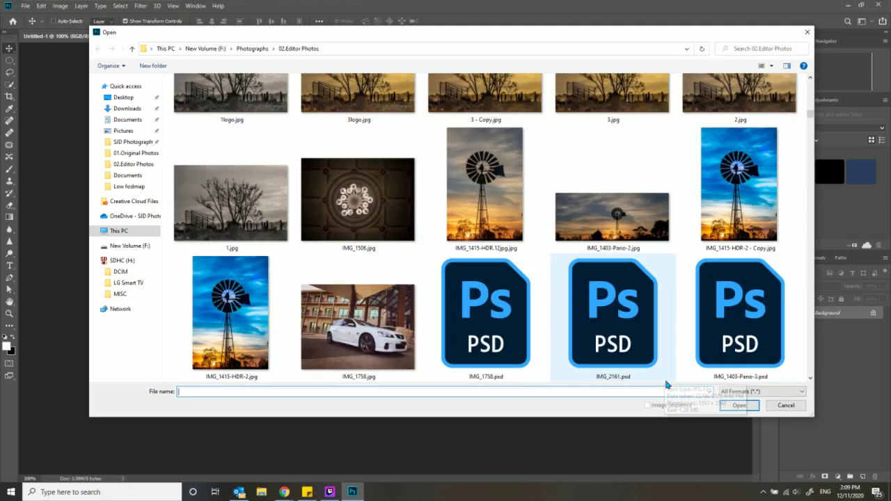
{"action": "left_click", "coordinate": [709, 247]}
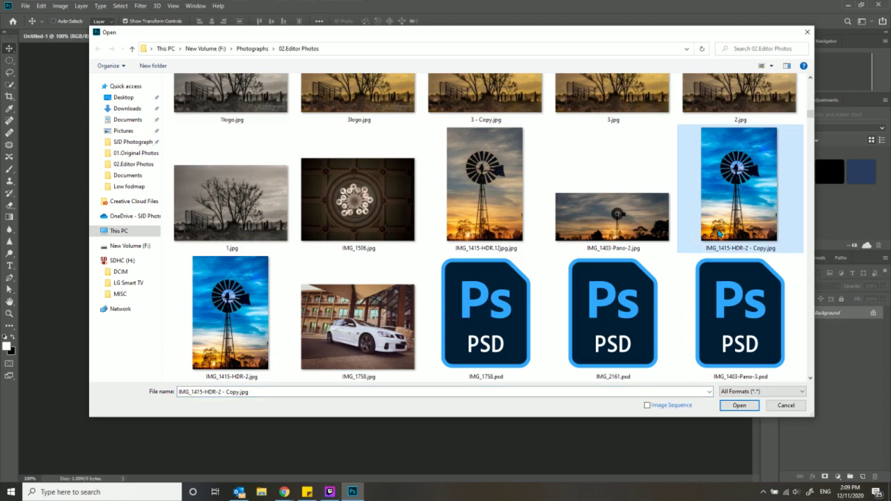
Scroll through the folder and select the night fountain photo IMG_6347editsize.jpg
{"action": "scroll", "coordinate": [707, 247], "scroll_direction": "down", "scroll_amount": 4}
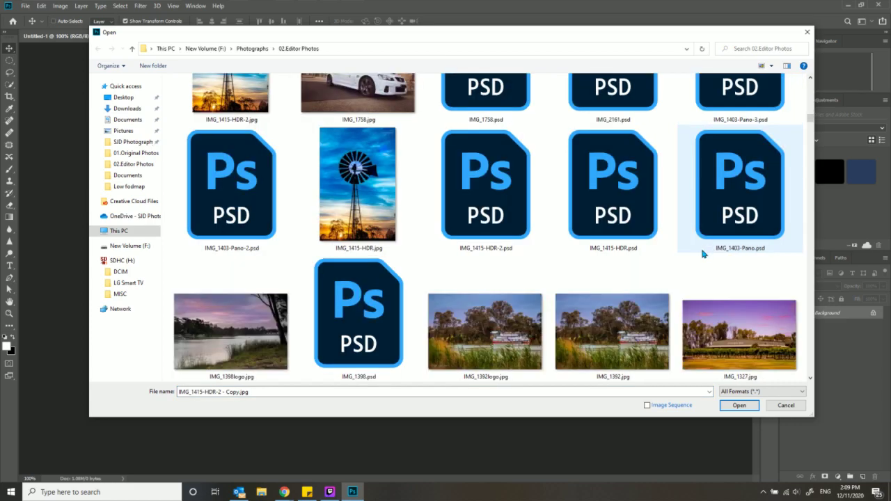
{"action": "scroll", "coordinate": [701, 263], "scroll_direction": "down", "scroll_amount": 4}
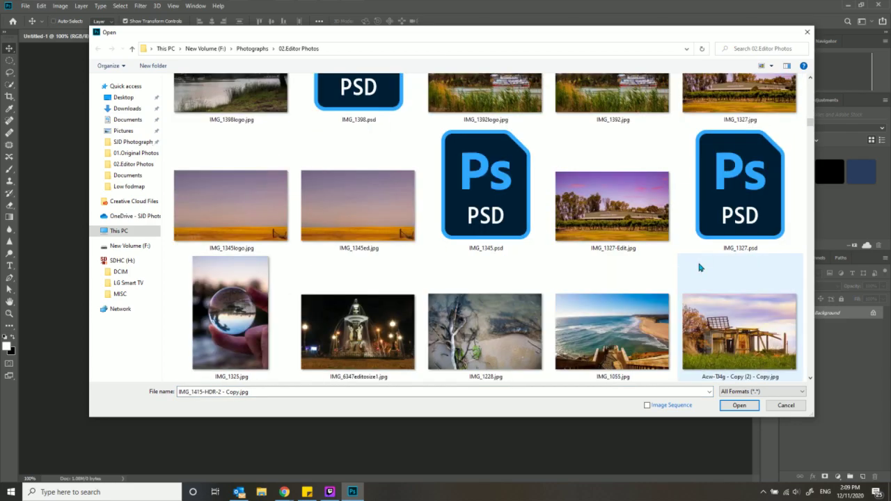
{"action": "scroll", "coordinate": [698, 269], "scroll_direction": "down", "scroll_amount": 2}
{"action": "scroll", "coordinate": [703, 271], "scroll_direction": "down", "scroll_amount": 2}
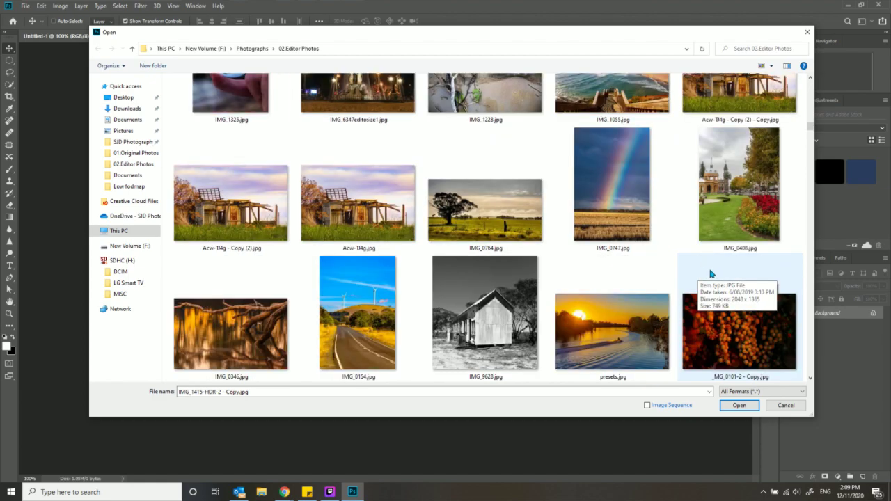
{"action": "scroll", "coordinate": [742, 271], "scroll_direction": "down", "scroll_amount": 2}
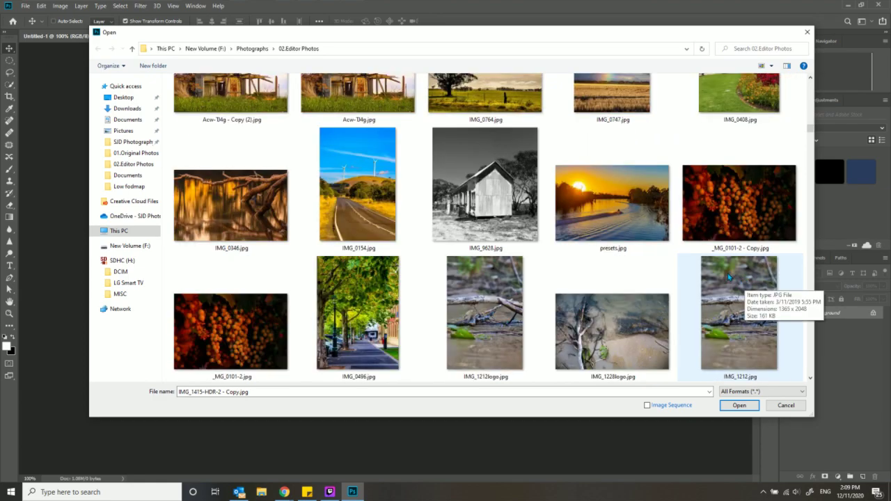
{"action": "scroll", "coordinate": [728, 278], "scroll_direction": "down", "scroll_amount": 2}
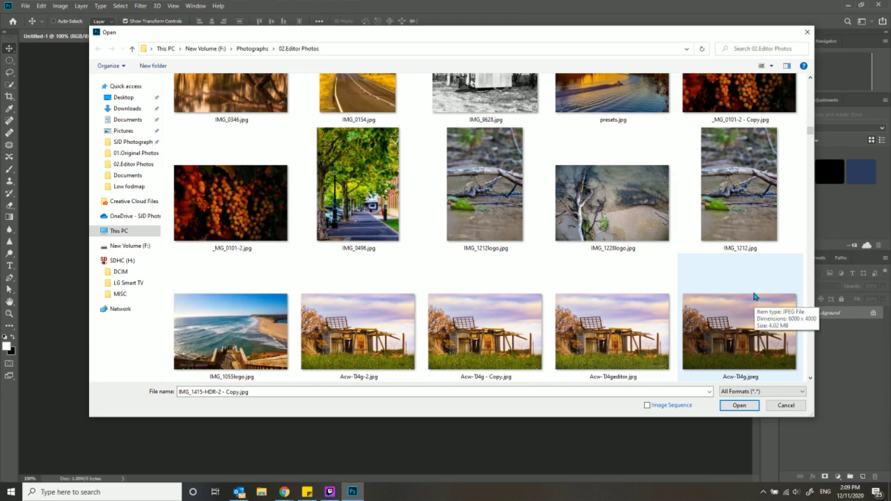
{"action": "scroll", "coordinate": [754, 297], "scroll_direction": "down", "scroll_amount": 2}
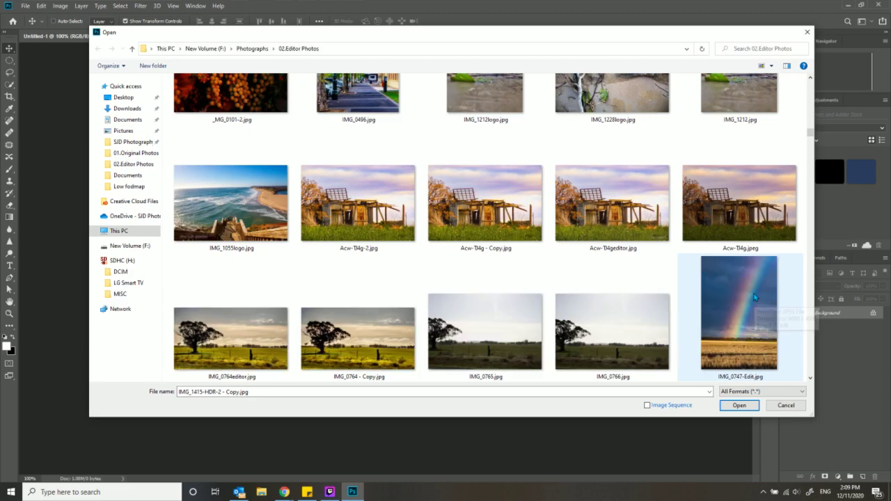
{"action": "scroll", "coordinate": [754, 297], "scroll_direction": "up", "scroll_amount": 1}
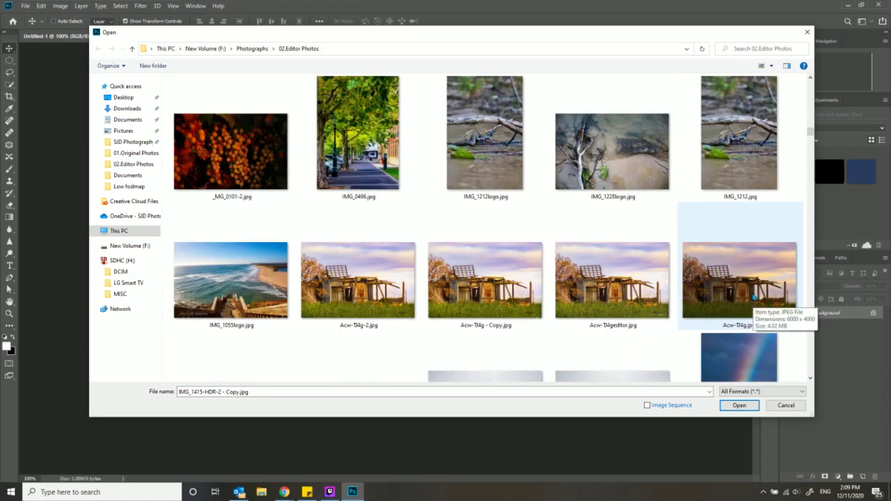
{"action": "scroll", "coordinate": [755, 297], "scroll_direction": "down", "scroll_amount": 3}
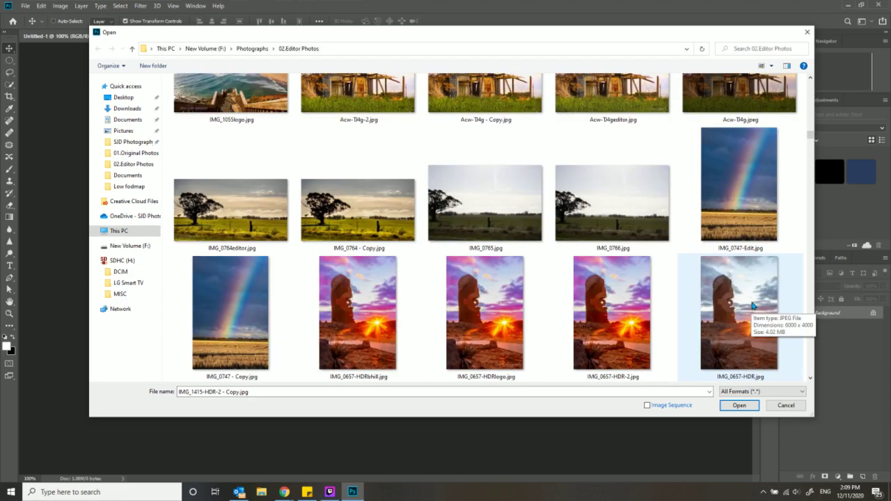
{"action": "scroll", "coordinate": [753, 306], "scroll_direction": "down", "scroll_amount": 2}
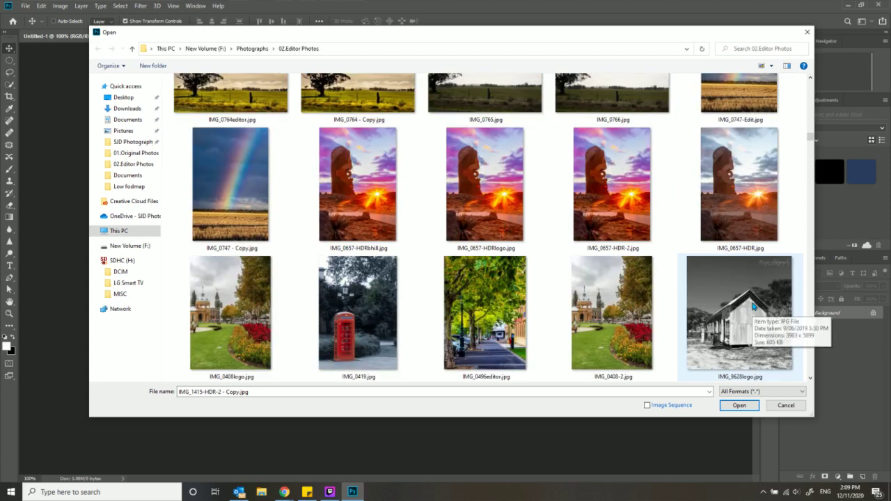
{"action": "scroll", "coordinate": [753, 306], "scroll_direction": "down", "scroll_amount": 2}
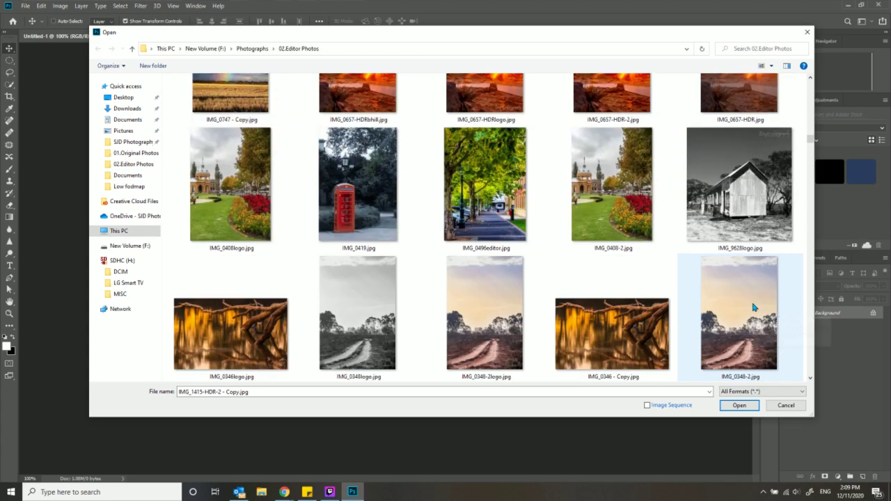
{"action": "scroll", "coordinate": [753, 306], "scroll_direction": "down", "scroll_amount": 2}
{"action": "scroll", "coordinate": [753, 307], "scroll_direction": "down", "scroll_amount": 4}
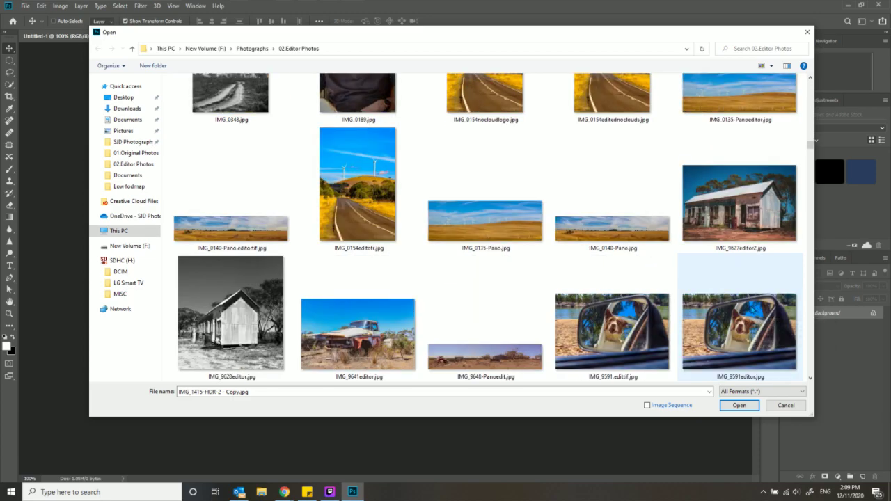
{"action": "scroll", "coordinate": [751, 309], "scroll_direction": "down", "scroll_amount": 2}
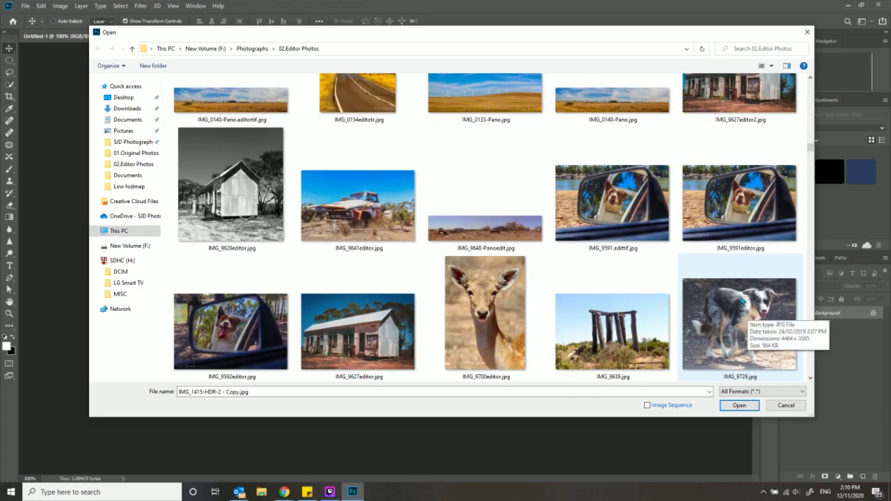
{"action": "scroll", "coordinate": [736, 292], "scroll_direction": "down", "scroll_amount": 4}
{"action": "scroll", "coordinate": [734, 290], "scroll_direction": "up", "scroll_amount": 3}
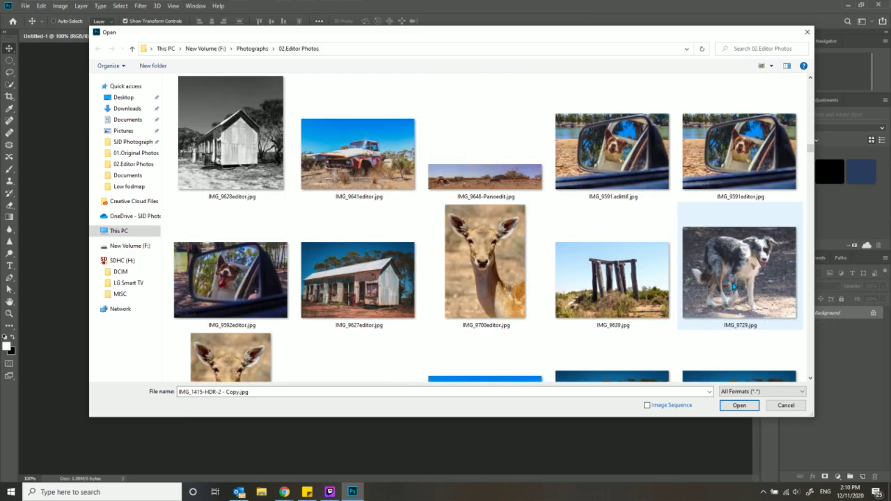
{"action": "scroll", "coordinate": [732, 290], "scroll_direction": "down", "scroll_amount": 1}
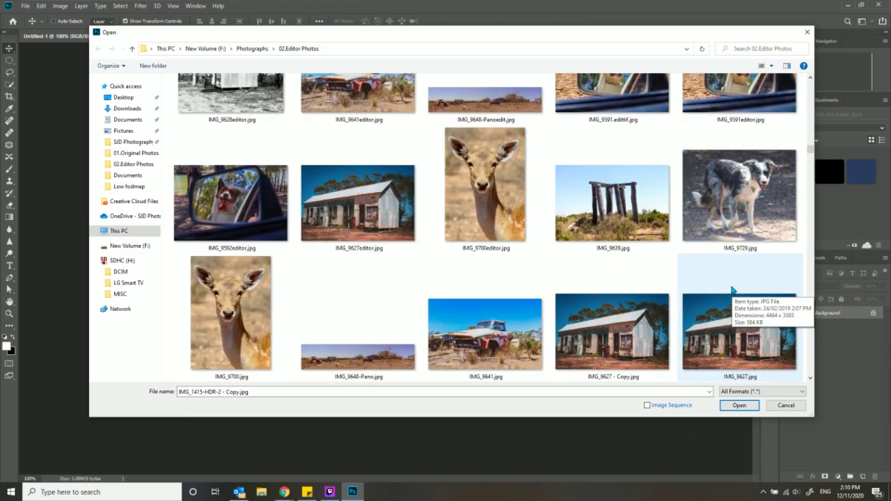
{"action": "scroll", "coordinate": [729, 292], "scroll_direction": "down", "scroll_amount": 3}
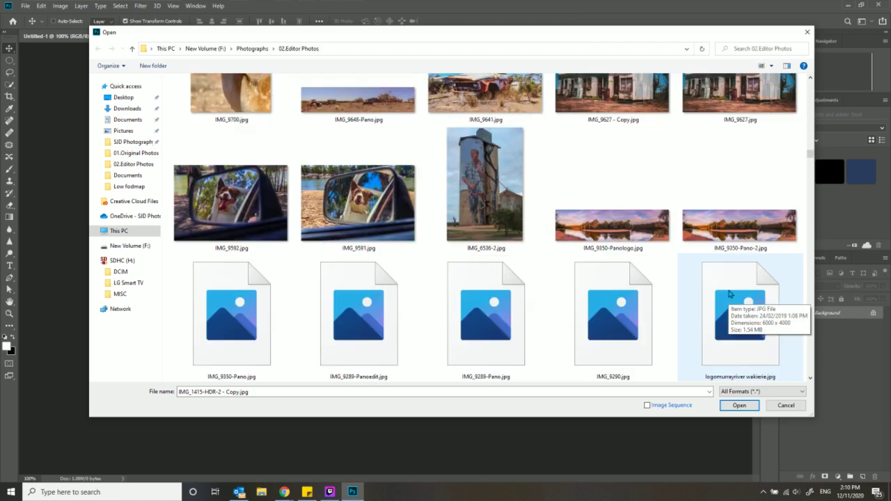
{"action": "scroll", "coordinate": [729, 294], "scroll_direction": "down", "scroll_amount": 3}
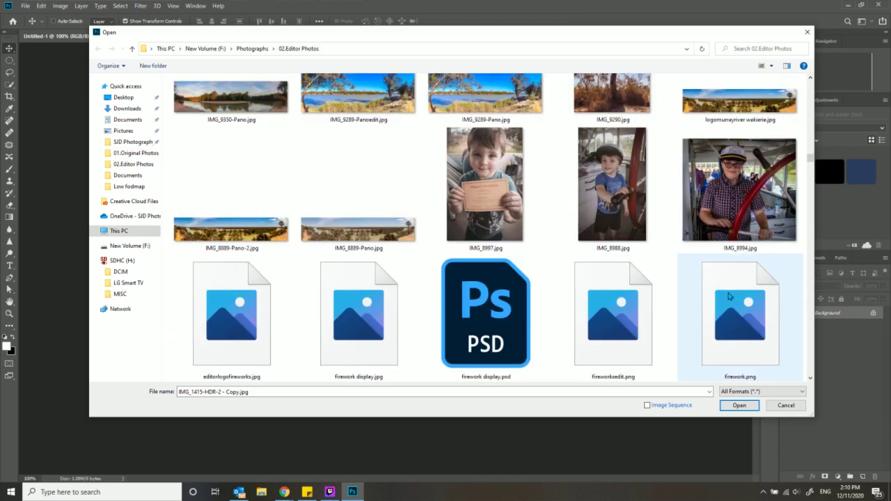
{"action": "scroll", "coordinate": [728, 297], "scroll_direction": "down", "scroll_amount": 2}
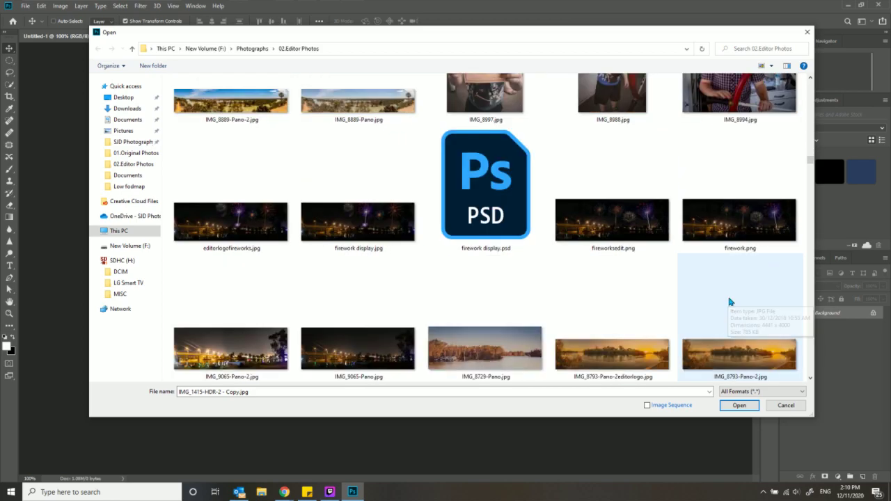
{"action": "scroll", "coordinate": [728, 292], "scroll_direction": "down", "scroll_amount": 2}
{"action": "scroll", "coordinate": [728, 301], "scroll_direction": "down", "scroll_amount": 2}
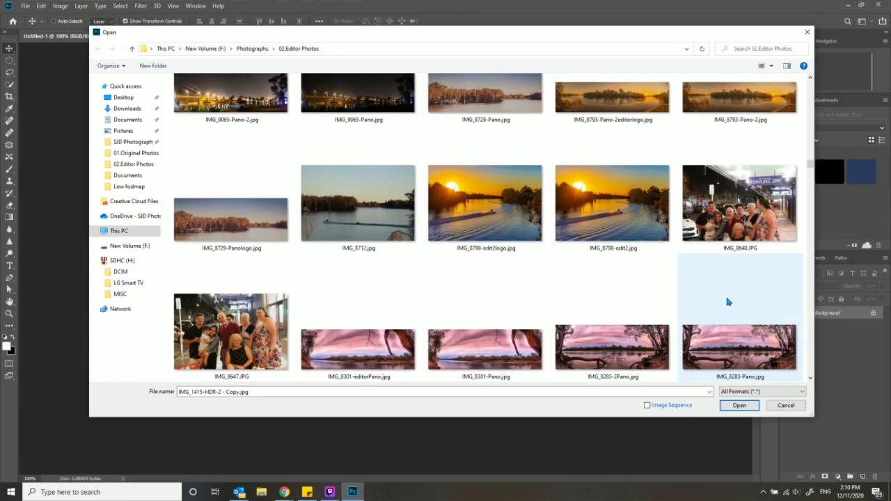
{"action": "scroll", "coordinate": [728, 301], "scroll_direction": "down", "scroll_amount": 3}
{"action": "scroll", "coordinate": [729, 301], "scroll_direction": "down", "scroll_amount": 2}
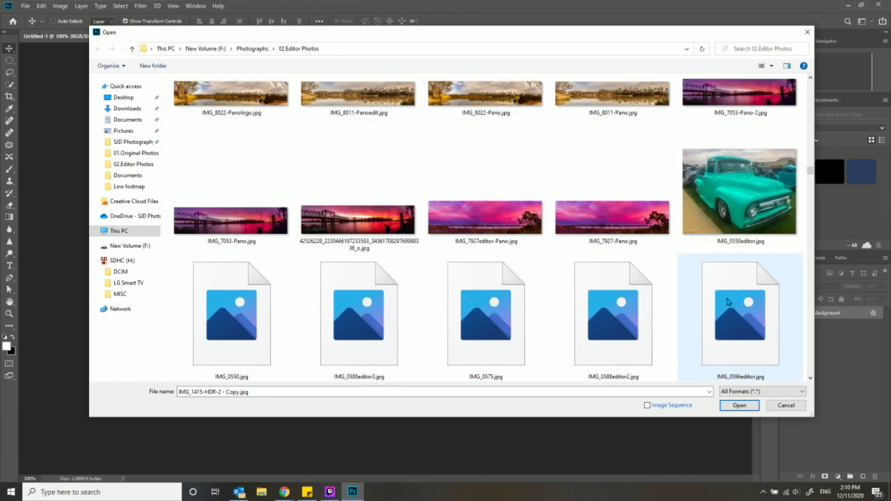
{"action": "scroll", "coordinate": [727, 301], "scroll_direction": "down", "scroll_amount": 8}
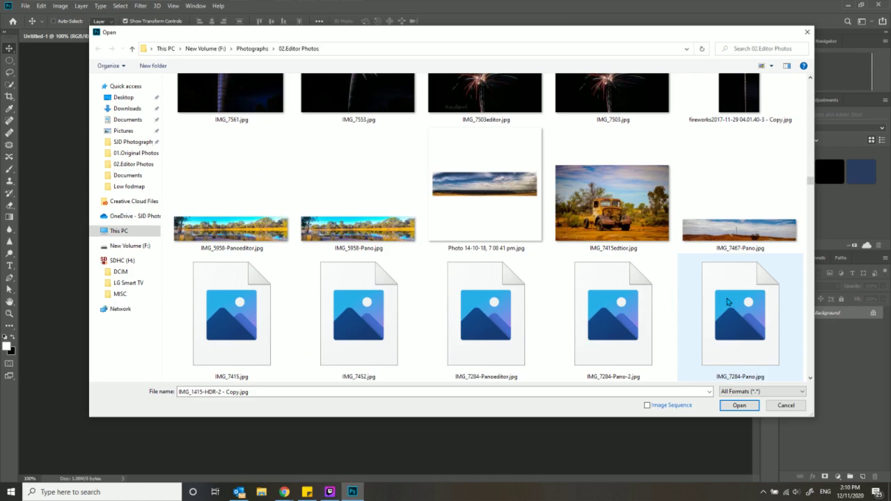
{"action": "scroll", "coordinate": [727, 300], "scroll_direction": "down", "scroll_amount": 4}
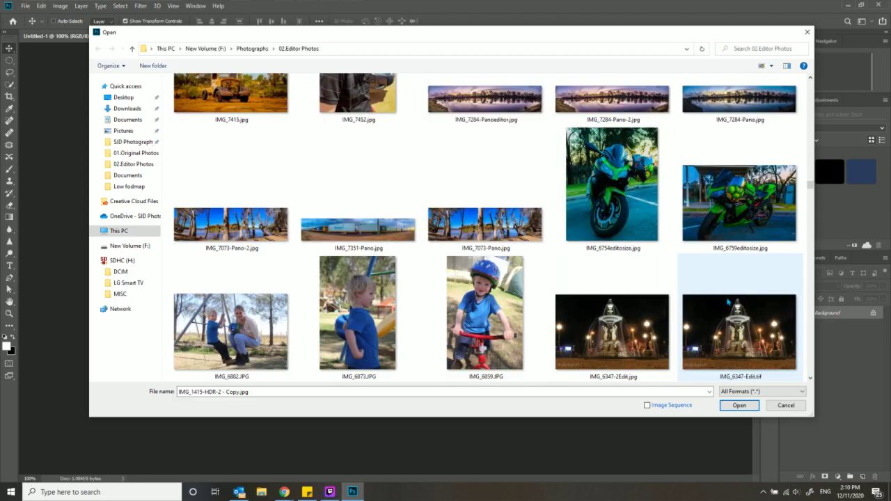
{"action": "scroll", "coordinate": [727, 302], "scroll_direction": "down", "scroll_amount": 6}
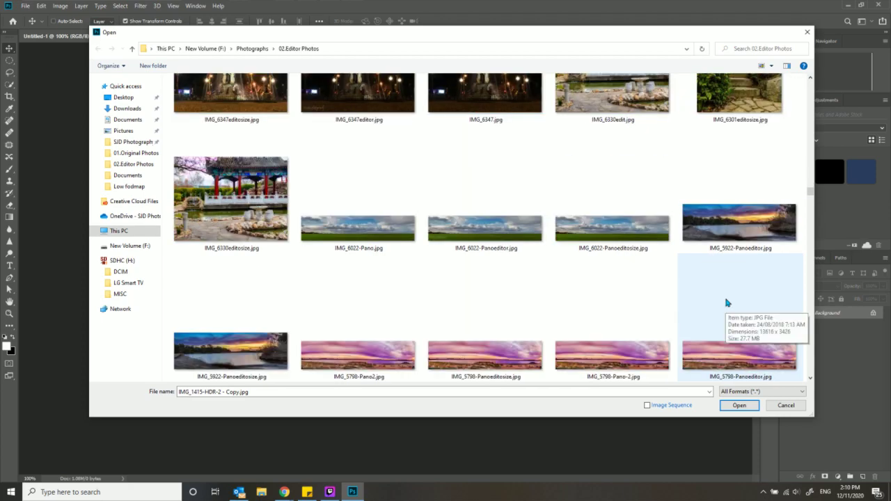
{"action": "scroll", "coordinate": [728, 302], "scroll_direction": "up", "scroll_amount": 4}
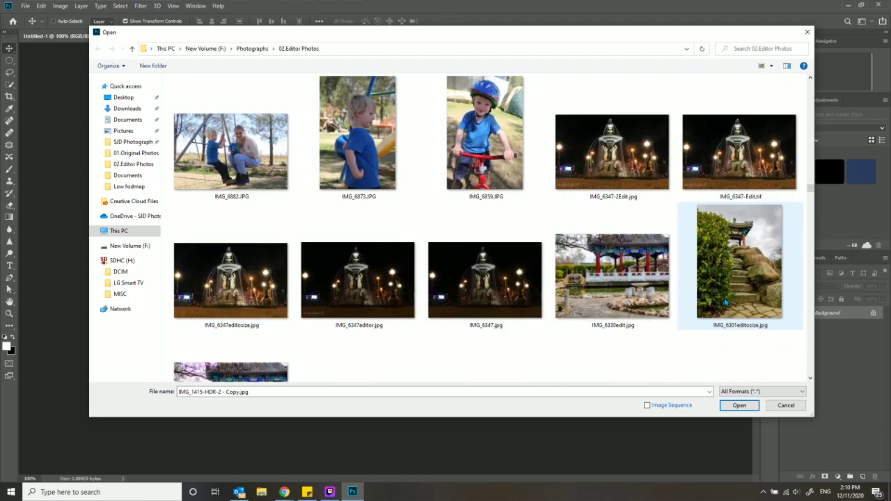
{"action": "scroll", "coordinate": [724, 301], "scroll_direction": "down", "scroll_amount": 1}
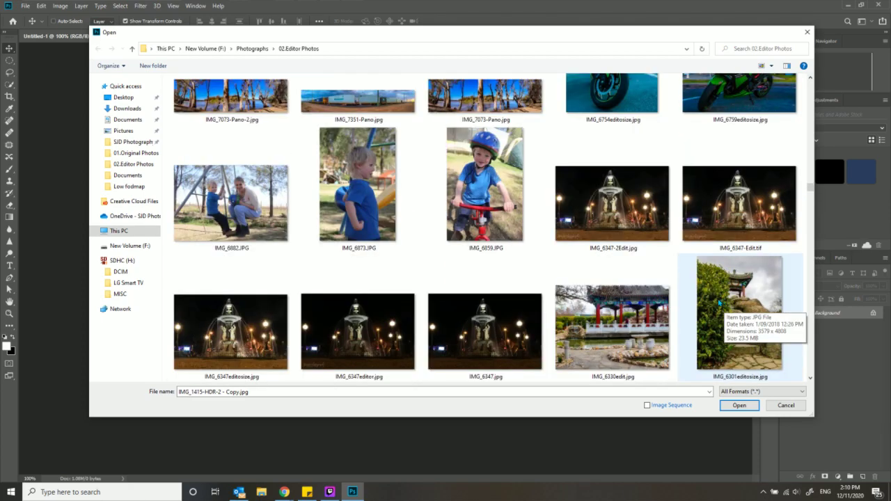
{"action": "scroll", "coordinate": [707, 304], "scroll_direction": "down", "scroll_amount": 3}
{"action": "scroll", "coordinate": [594, 351], "scroll_direction": "down", "scroll_amount": 4}
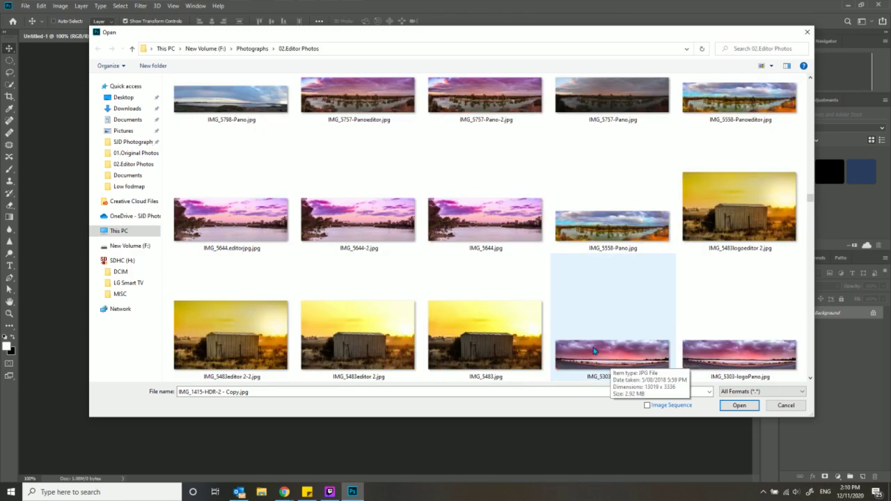
{"action": "scroll", "coordinate": [594, 351], "scroll_direction": "down", "scroll_amount": 5}
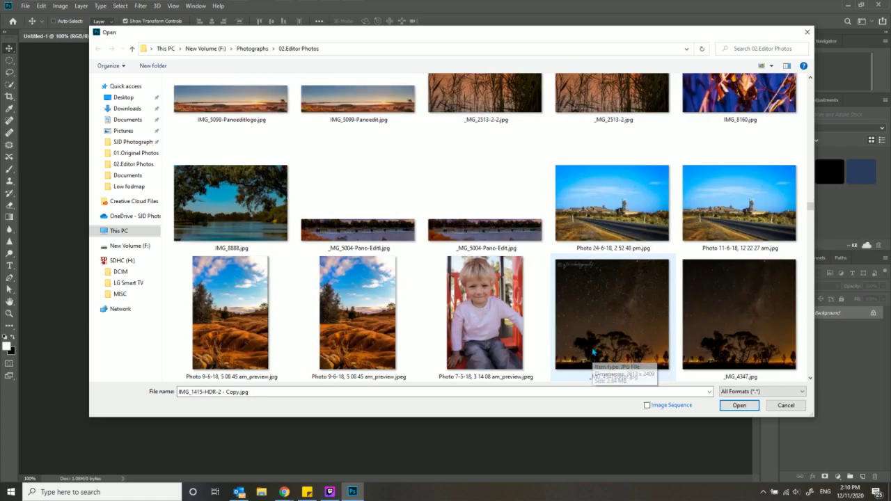
{"action": "scroll", "coordinate": [594, 353], "scroll_direction": "down", "scroll_amount": 3}
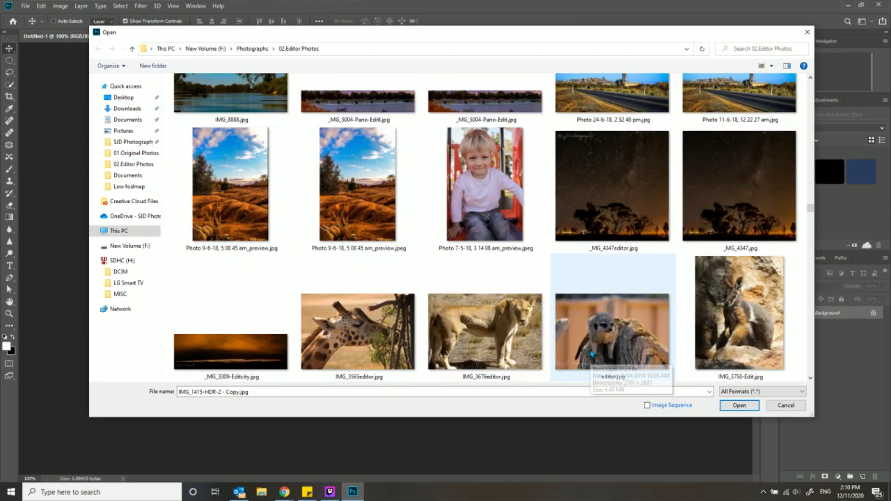
{"action": "scroll", "coordinate": [594, 353], "scroll_direction": "down", "scroll_amount": 6}
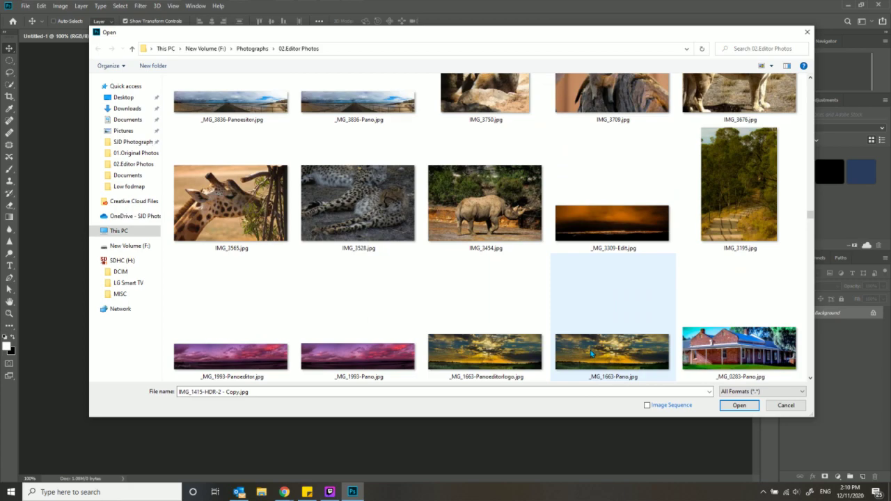
{"action": "scroll", "coordinate": [598, 353], "scroll_direction": "down", "scroll_amount": 3}
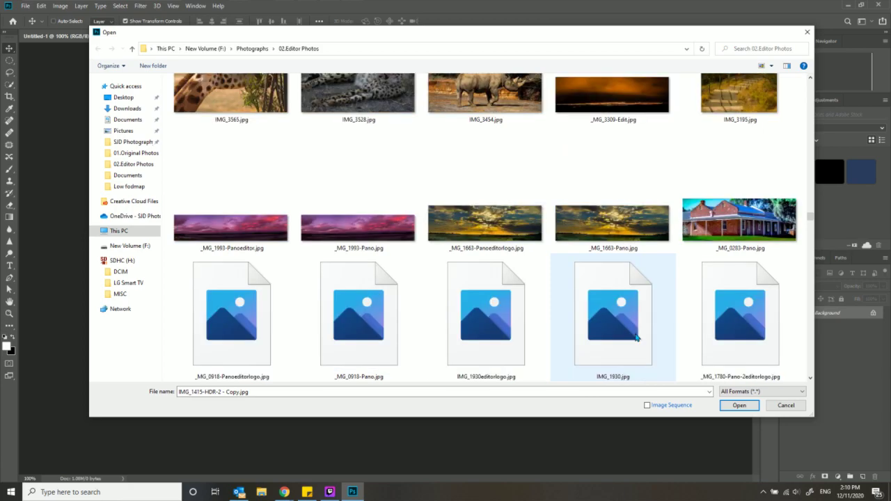
{"action": "scroll", "coordinate": [624, 362], "scroll_direction": "up", "scroll_amount": 3}
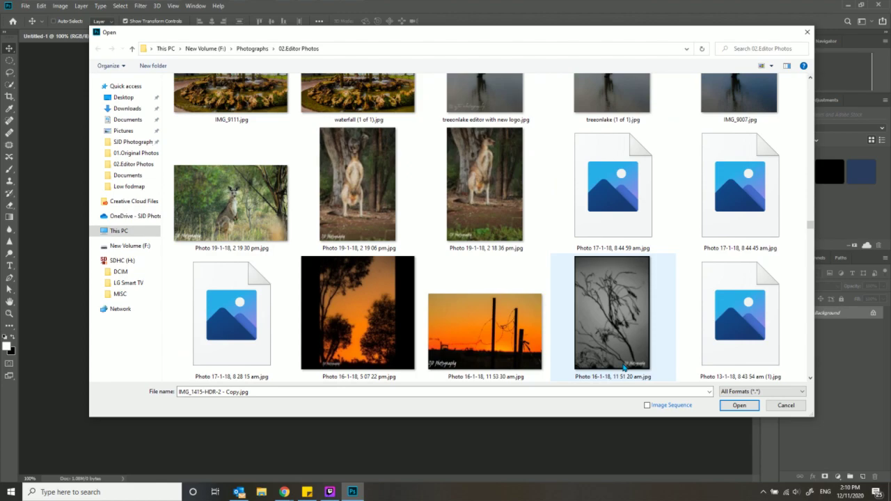
{"action": "scroll", "coordinate": [621, 372], "scroll_direction": "down", "scroll_amount": 6}
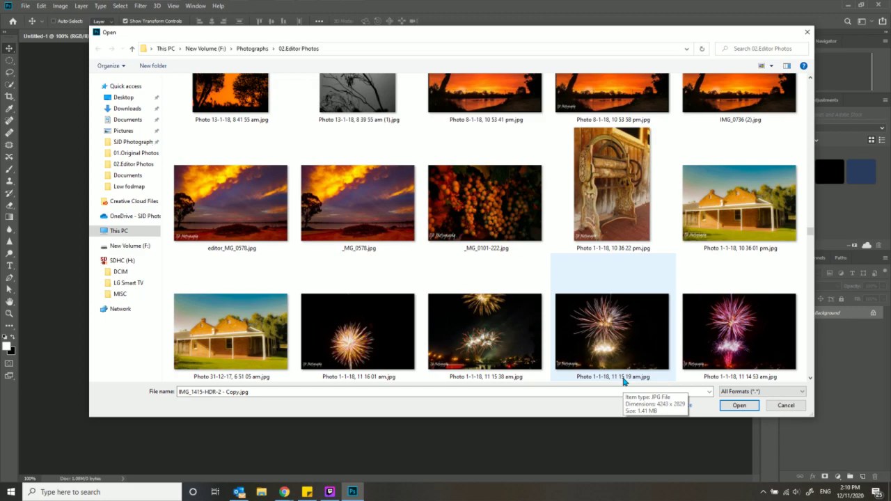
{"action": "scroll", "coordinate": [624, 379], "scroll_direction": "down", "scroll_amount": 2}
{"action": "scroll", "coordinate": [624, 382], "scroll_direction": "up", "scroll_amount": 1}
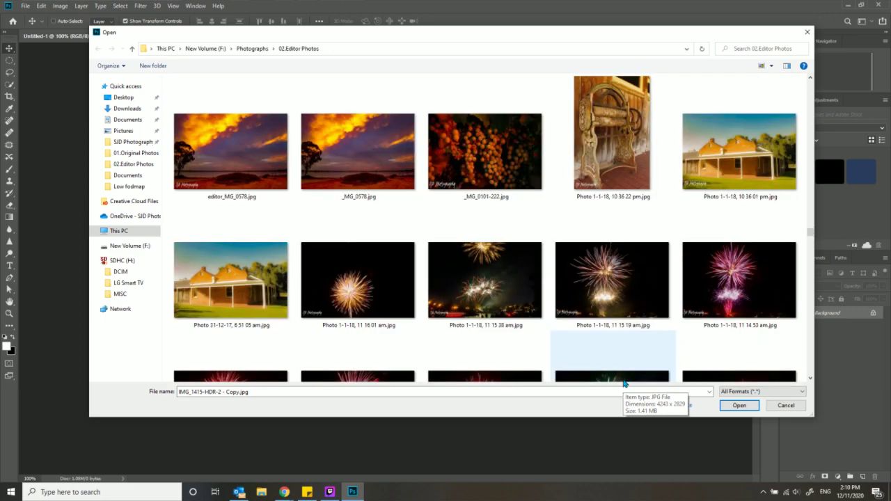
{"action": "scroll", "coordinate": [625, 383], "scroll_direction": "down", "scroll_amount": 15}
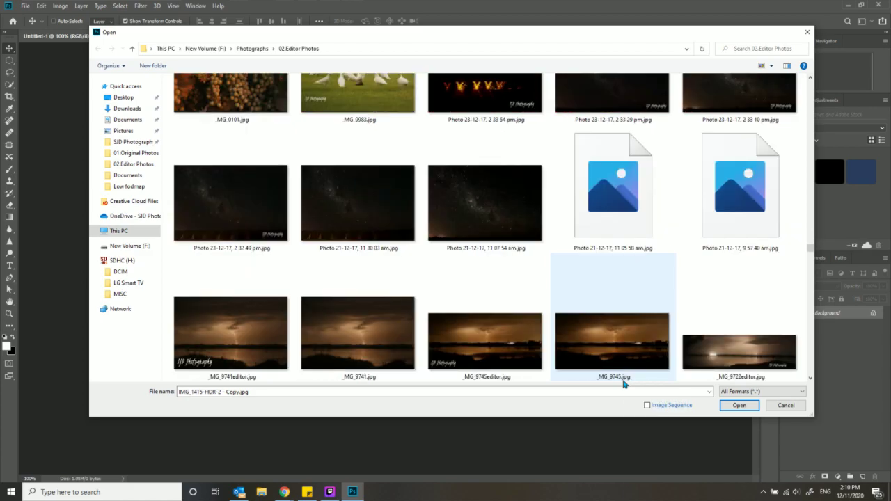
{"action": "scroll", "coordinate": [624, 383], "scroll_direction": "down", "scroll_amount": 4}
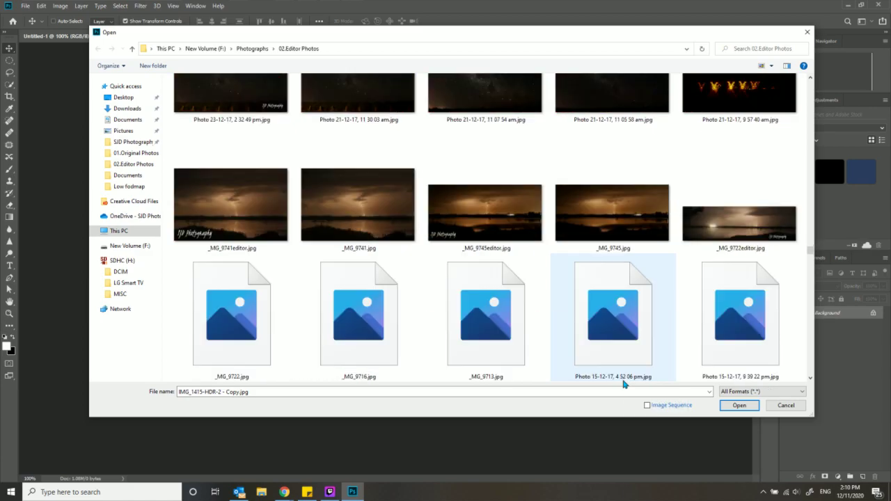
{"action": "scroll", "coordinate": [593, 368], "scroll_direction": "down", "scroll_amount": 6}
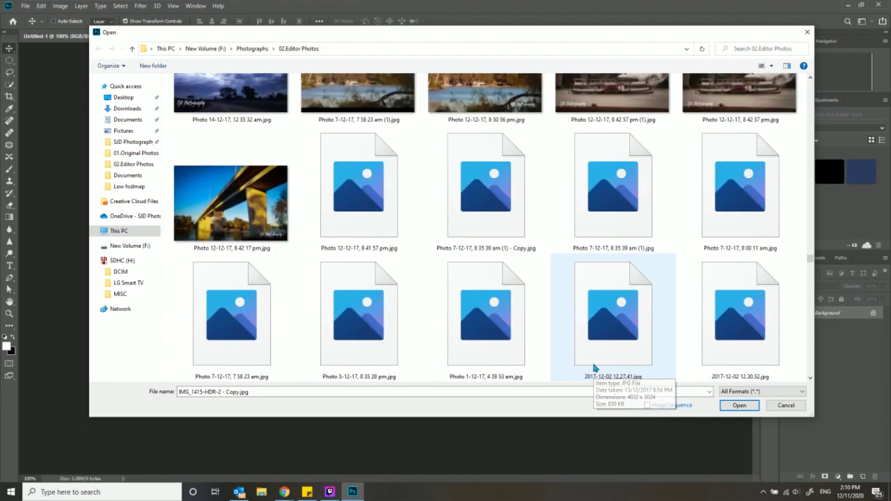
{"action": "scroll", "coordinate": [593, 367], "scroll_direction": "down", "scroll_amount": 3}
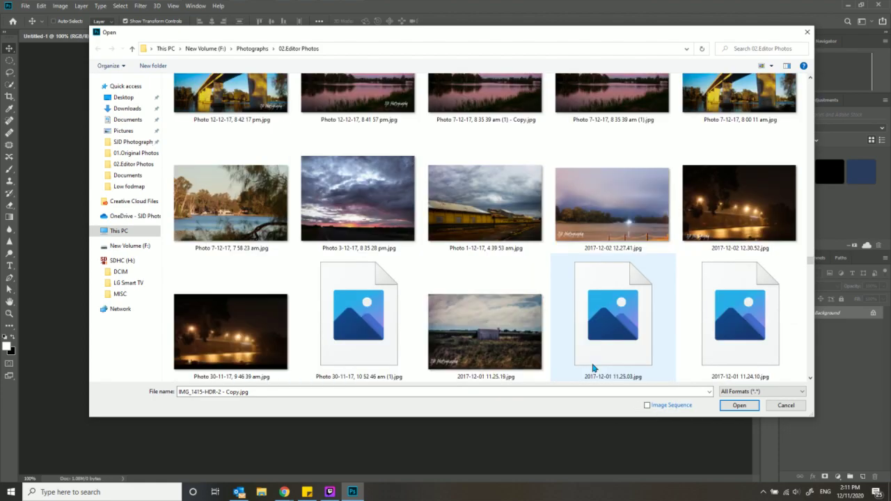
{"action": "scroll", "coordinate": [592, 358], "scroll_direction": "down", "scroll_amount": 4}
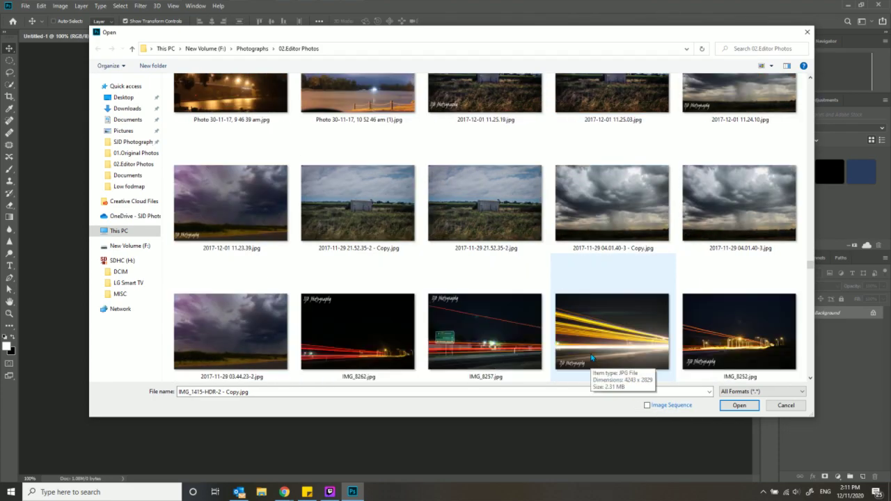
{"action": "scroll", "coordinate": [592, 358], "scroll_direction": "down", "scroll_amount": 3}
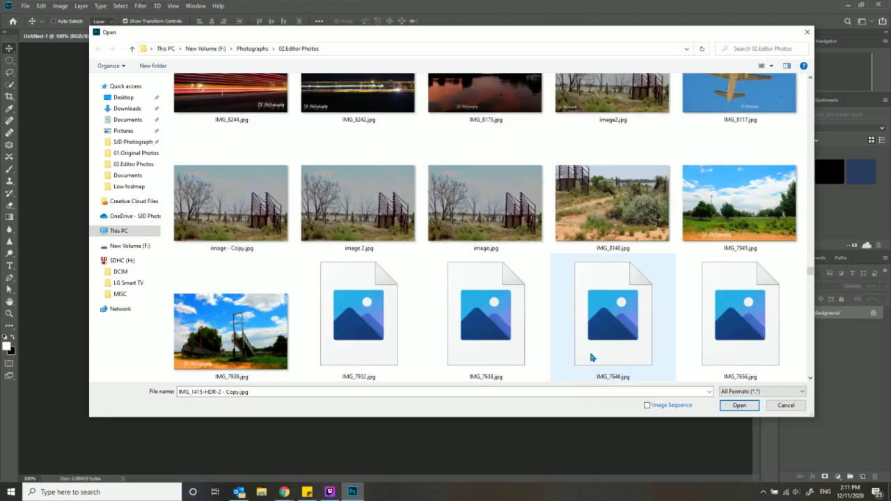
{"action": "scroll", "coordinate": [586, 352], "scroll_direction": "down", "scroll_amount": 3}
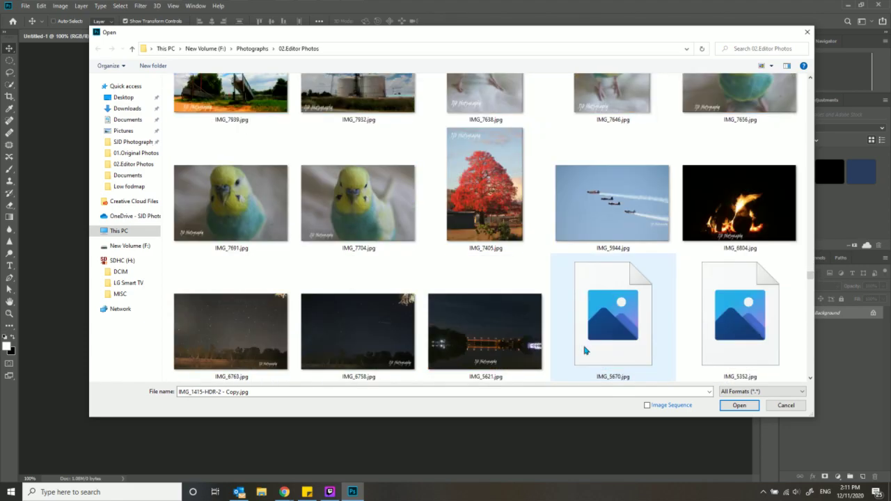
{"action": "scroll", "coordinate": [584, 350], "scroll_direction": "down", "scroll_amount": 3}
{"action": "scroll", "coordinate": [584, 351], "scroll_direction": "up", "scroll_amount": 6}
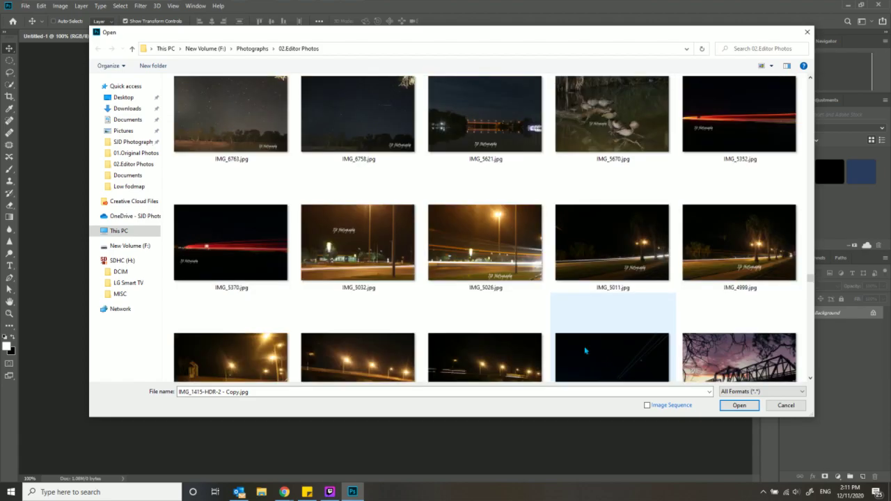
{"action": "scroll", "coordinate": [584, 350], "scroll_direction": "up", "scroll_amount": 15}
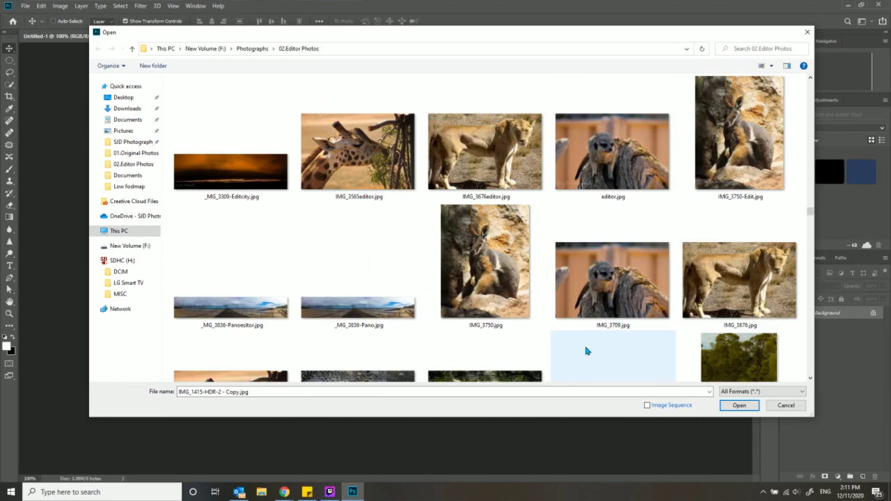
{"action": "scroll", "coordinate": [586, 350], "scroll_direction": "up", "scroll_amount": 15}
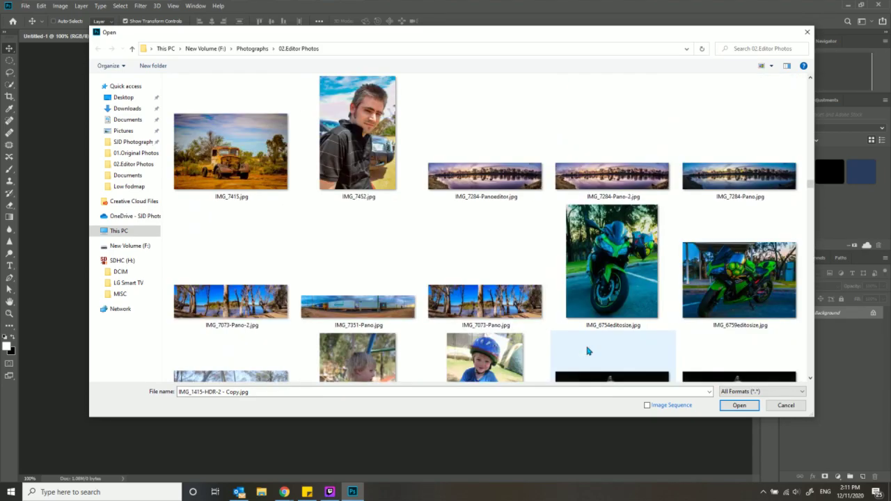
{"action": "scroll", "coordinate": [586, 351], "scroll_direction": "up", "scroll_amount": 5}
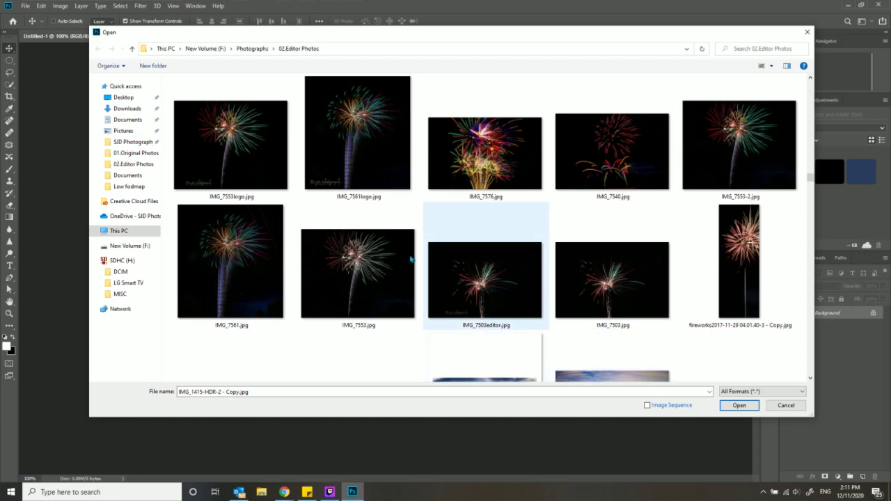
{"action": "scroll", "coordinate": [504, 295], "scroll_direction": "up", "scroll_amount": 2}
{"action": "scroll", "coordinate": [504, 295], "scroll_direction": "up", "scroll_amount": 5}
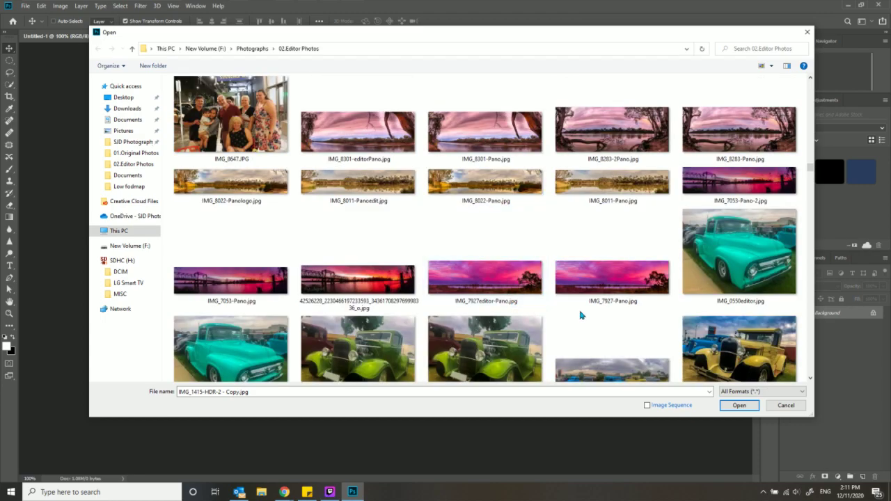
{"action": "scroll", "coordinate": [578, 315], "scroll_direction": "up", "scroll_amount": 3}
{"action": "scroll", "coordinate": [577, 315], "scroll_direction": "up", "scroll_amount": 3}
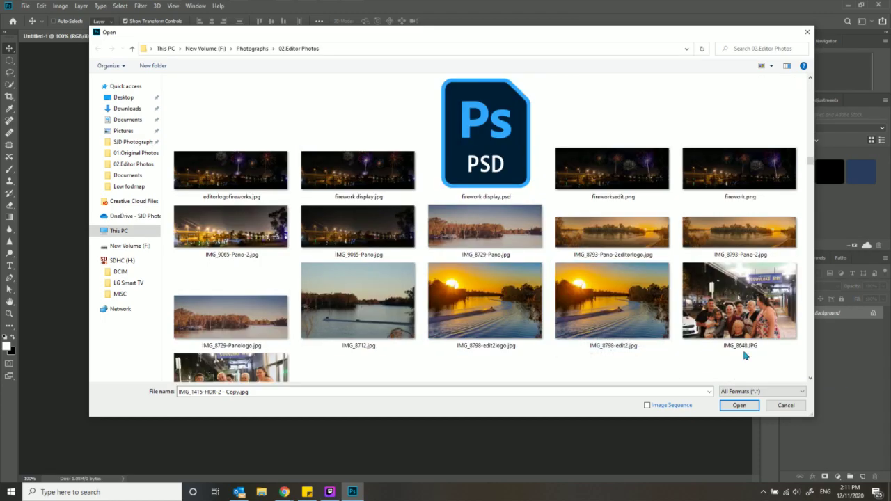
{"action": "scroll", "coordinate": [584, 328], "scroll_direction": "up", "scroll_amount": 3}
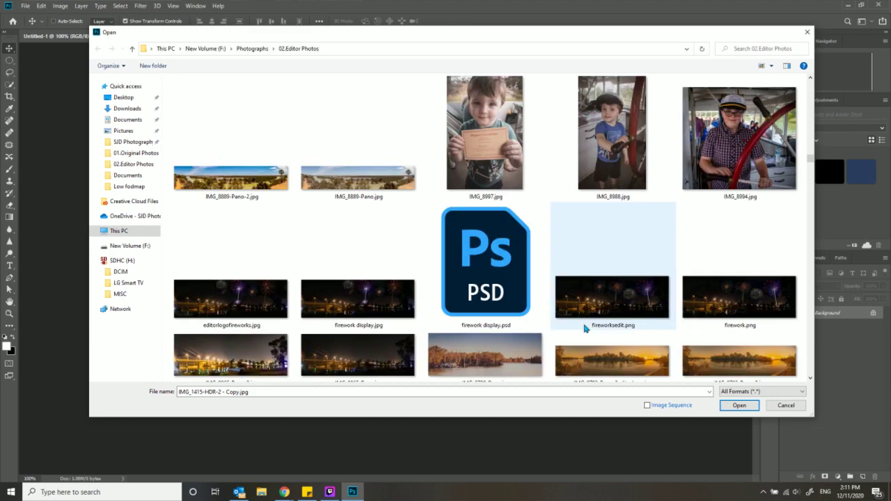
{"action": "scroll", "coordinate": [583, 328], "scroll_direction": "up", "scroll_amount": 3}
{"action": "scroll", "coordinate": [581, 329], "scroll_direction": "up", "scroll_amount": 5}
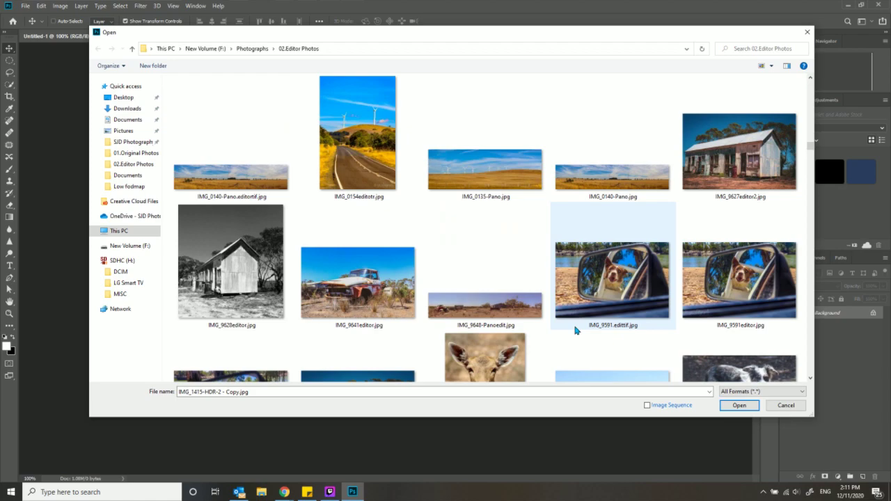
{"action": "scroll", "coordinate": [577, 331], "scroll_direction": "up", "scroll_amount": 5}
{"action": "scroll", "coordinate": [581, 331], "scroll_direction": "up", "scroll_amount": 10}
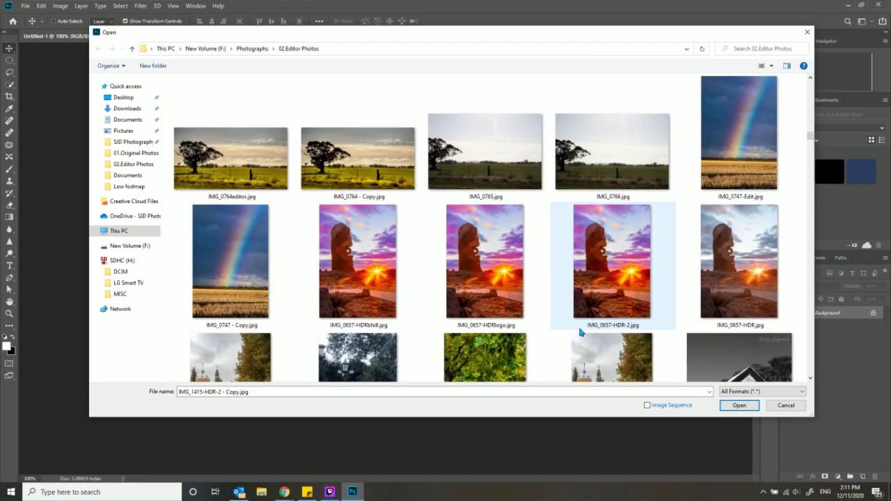
{"action": "scroll", "coordinate": [585, 335], "scroll_direction": "up", "scroll_amount": 5}
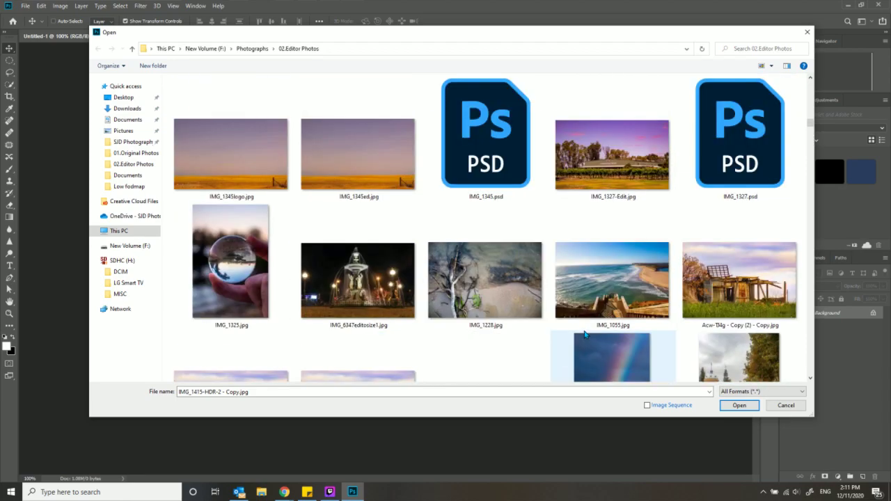
{"action": "scroll", "coordinate": [584, 335], "scroll_direction": "down", "scroll_amount": 10}
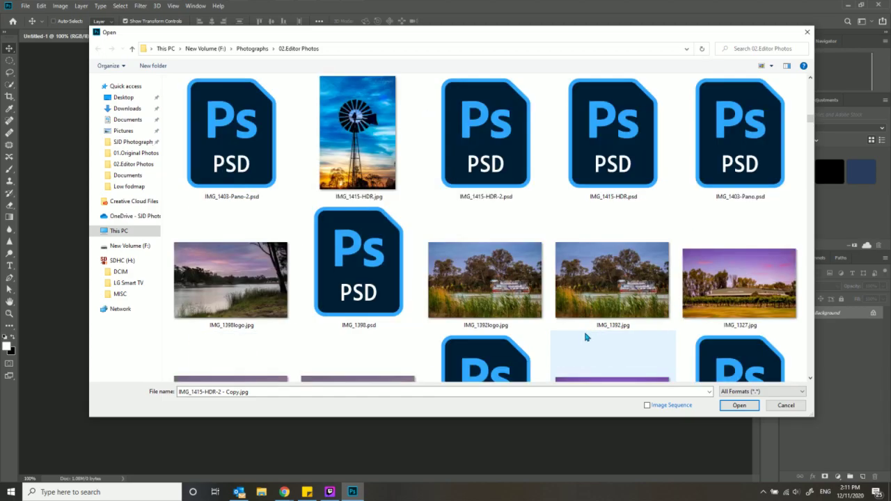
{"action": "scroll", "coordinate": [586, 337], "scroll_direction": "down", "scroll_amount": 10}
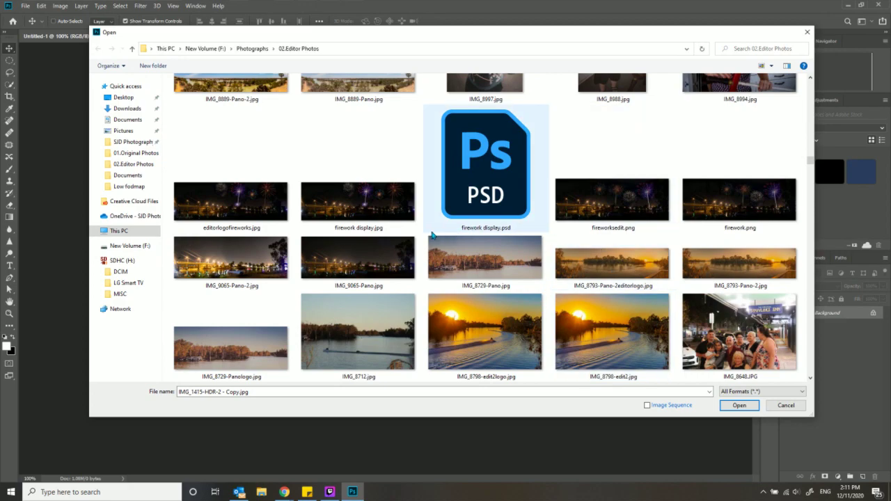
{"action": "scroll", "coordinate": [594, 269], "scroll_direction": "down", "scroll_amount": 5}
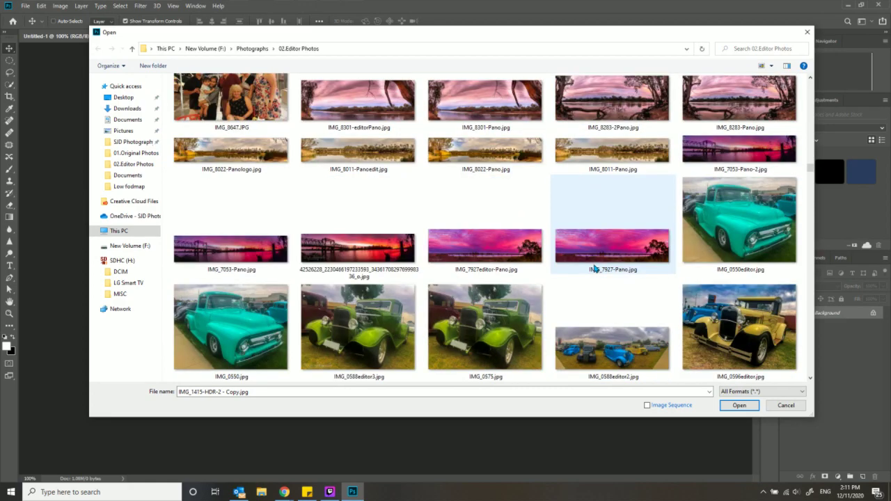
{"action": "scroll", "coordinate": [594, 272], "scroll_direction": "down", "scroll_amount": 10}
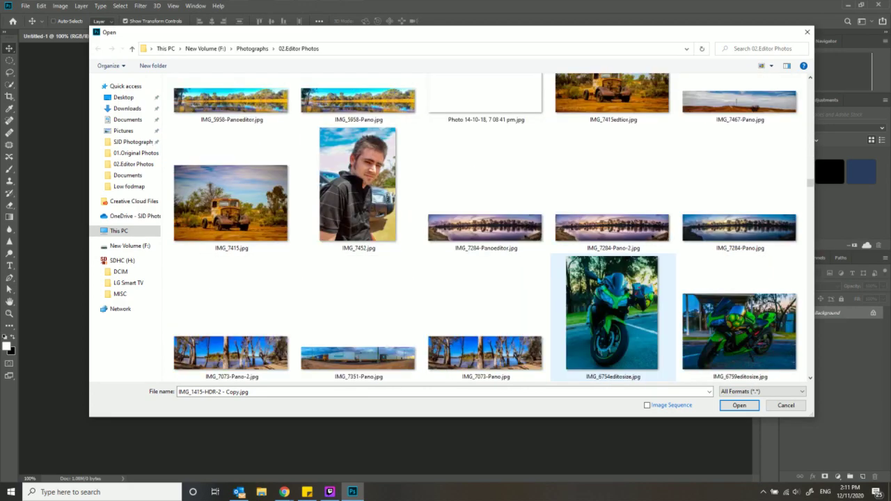
{"action": "scroll", "coordinate": [596, 278], "scroll_direction": "down", "scroll_amount": 3}
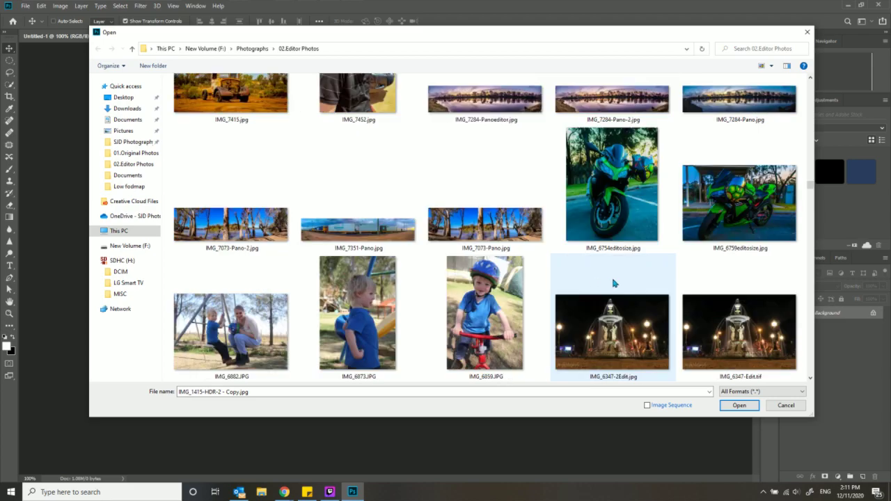
{"action": "scroll", "coordinate": [609, 281], "scroll_direction": "down", "scroll_amount": 5}
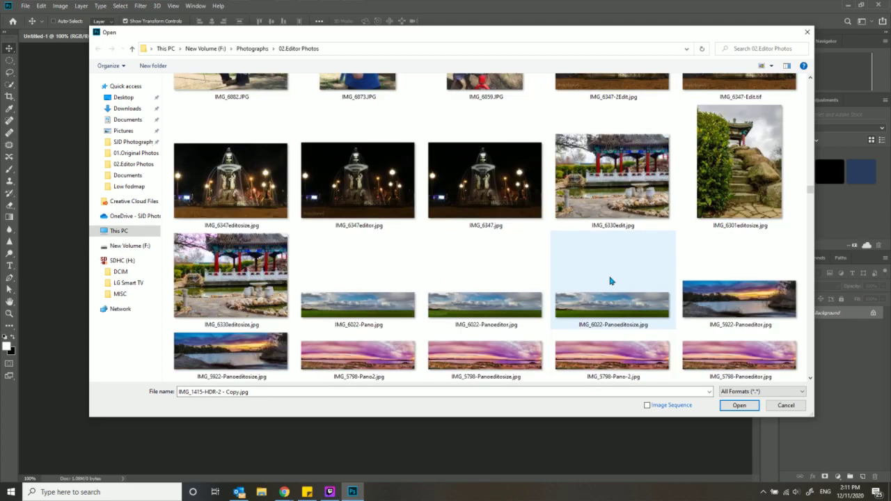
{"action": "left_click", "coordinate": [223, 204]}
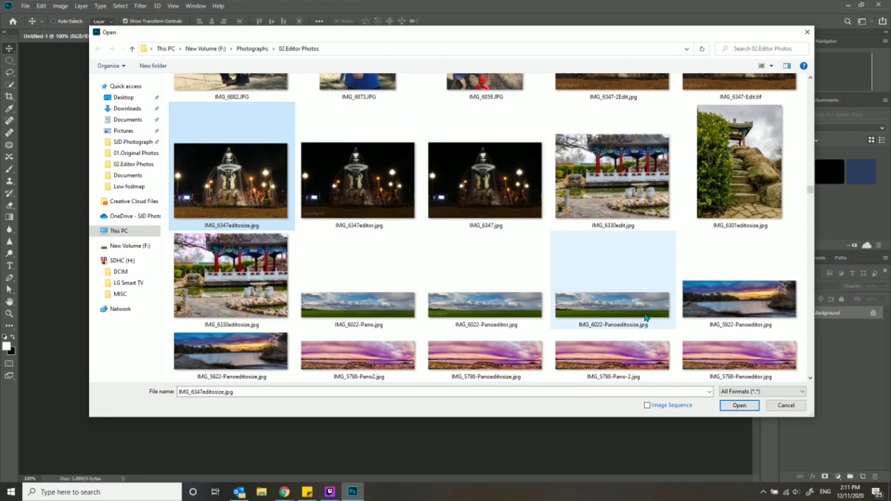
Open the fountain photo, unlock it as Layer 0, copy it into Untitled-1, and start free transform
{"action": "left_click", "coordinate": [755, 407]}
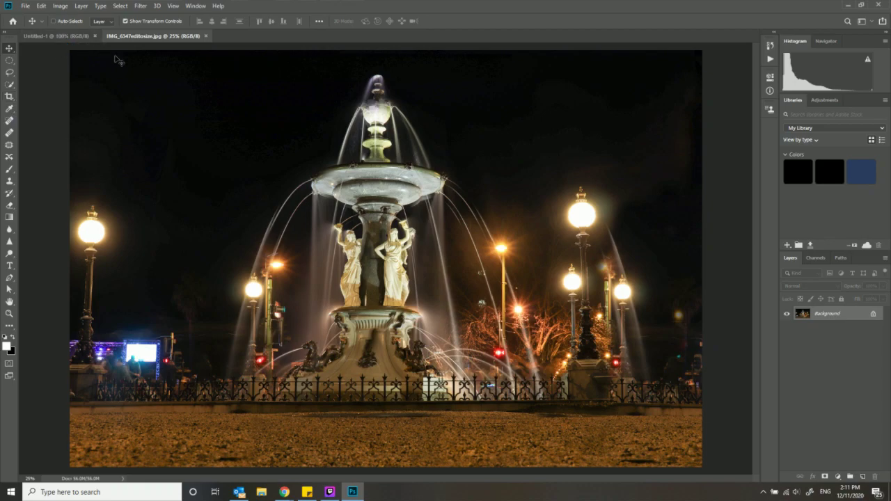
{"action": "double_click", "coordinate": [828, 314]}
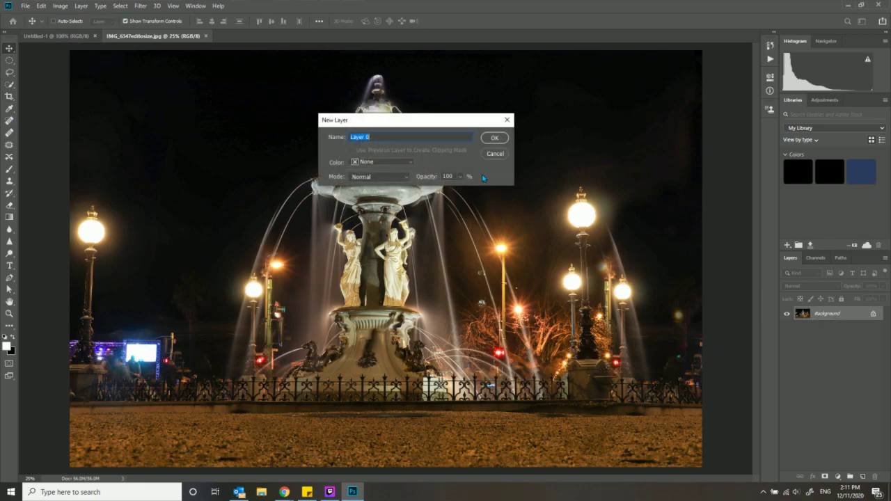
{"action": "left_click", "coordinate": [496, 138]}
{"action": "left_click_drag", "start_coordinate": [499, 157], "coordinate": [288, 175]}
{"action": "key", "text": "ctrl+t"}
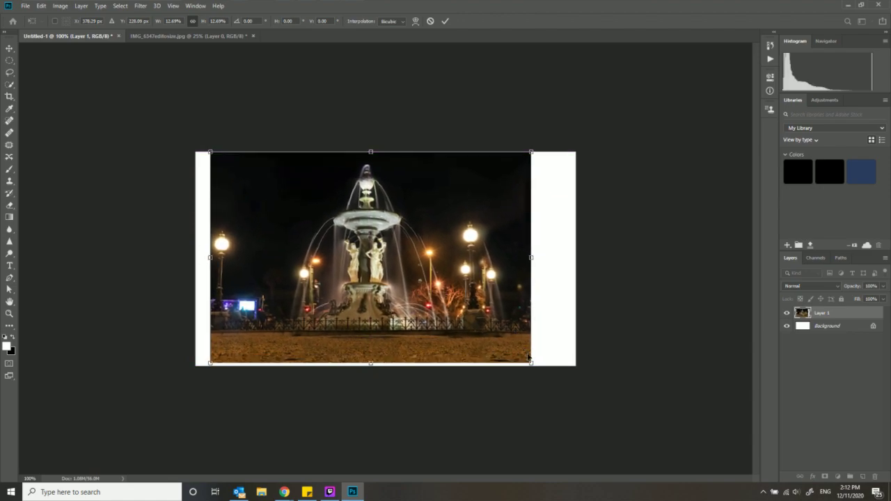
Try scaling and positioning the fountain layer on the canvas, then cancel the transform
{"action": "left_click_drag", "start_coordinate": [532, 363], "coordinate": [592, 398]}
{"action": "mouse_move", "coordinate": [498, 331]}
{"action": "left_mouse_down"}
{"action": "mouse_move", "coordinate": [492, 343]}
{"action": "mouse_move", "coordinate": [502, 357]}
{"action": "mouse_move", "coordinate": [491, 332]}
{"action": "left_mouse_up"}
{"action": "left_click_drag", "start_coordinate": [575, 152], "coordinate": [535, 180]}
{"action": "left_click_drag", "start_coordinate": [426, 182], "coordinate": [446, 187]}
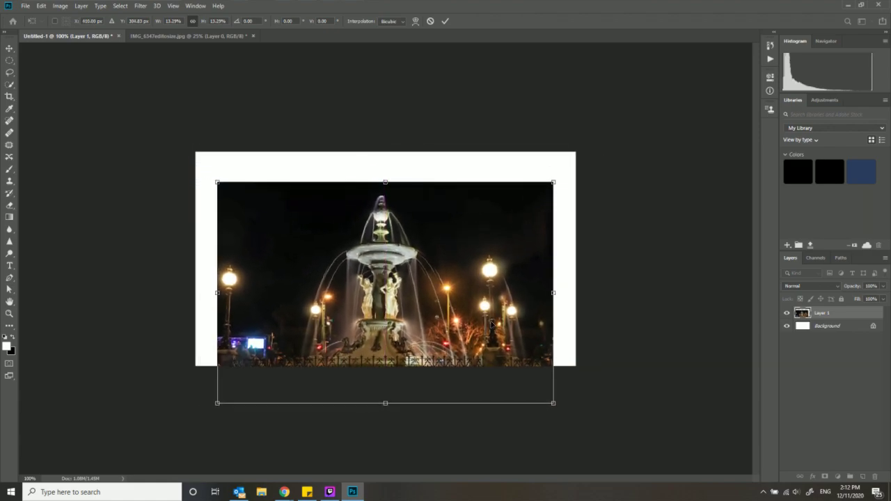
{"action": "left_click_drag", "start_coordinate": [520, 317], "coordinate": [518, 304]}
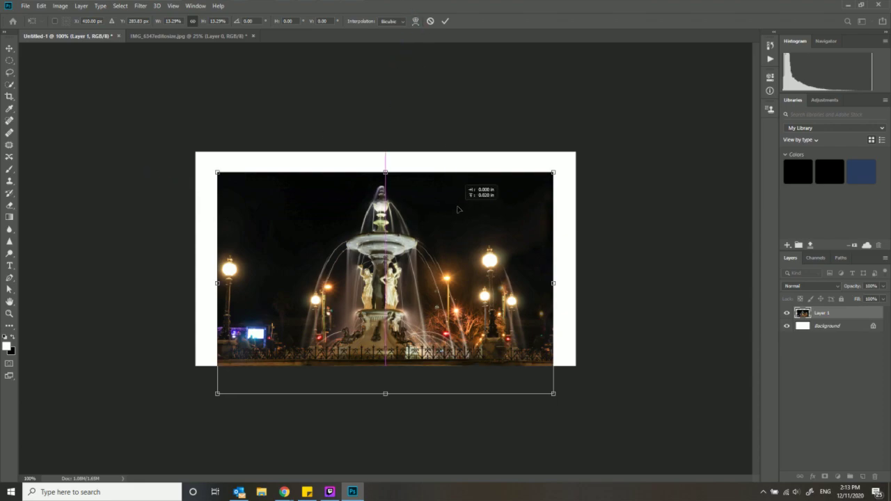
{"action": "left_click_drag", "start_coordinate": [553, 176], "coordinate": [522, 193]}
{"action": "left_click_drag", "start_coordinate": [492, 225], "coordinate": [496, 222]}
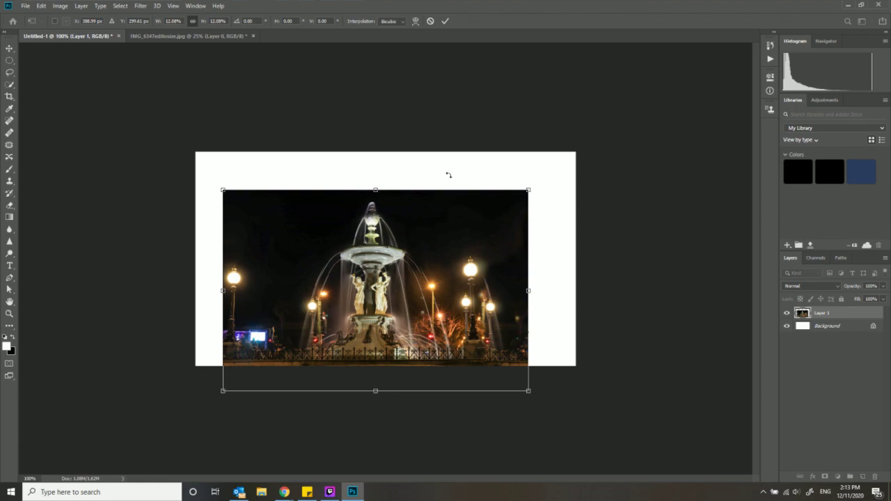
{"action": "left_click", "coordinate": [430, 21]}
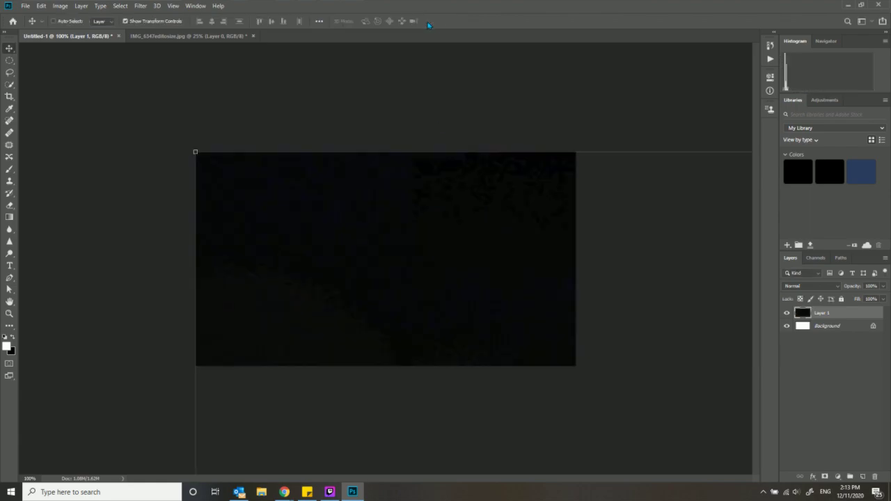
Delete the fountain layer from Untitled-1 and close the fountain photo without saving
{"action": "left_click_drag", "start_coordinate": [480, 216], "coordinate": [489, 220]}
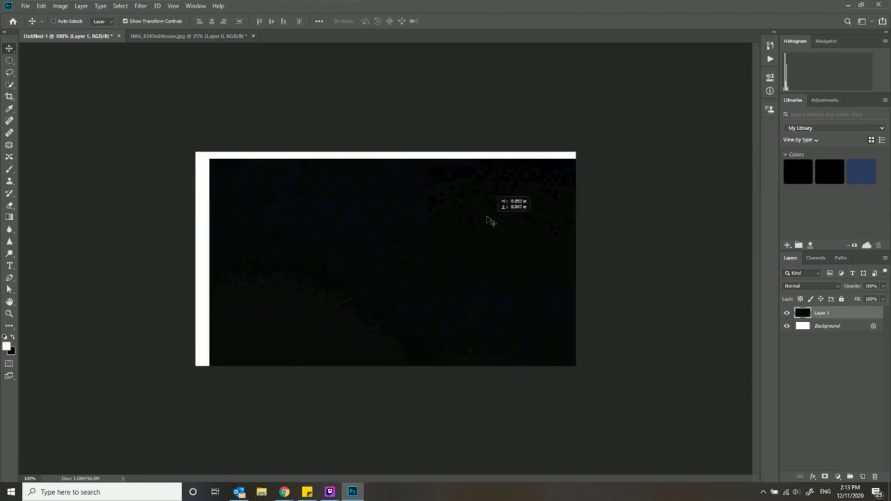
{"action": "key", "text": "Delete"}
{"action": "left_click", "coordinate": [230, 36]}
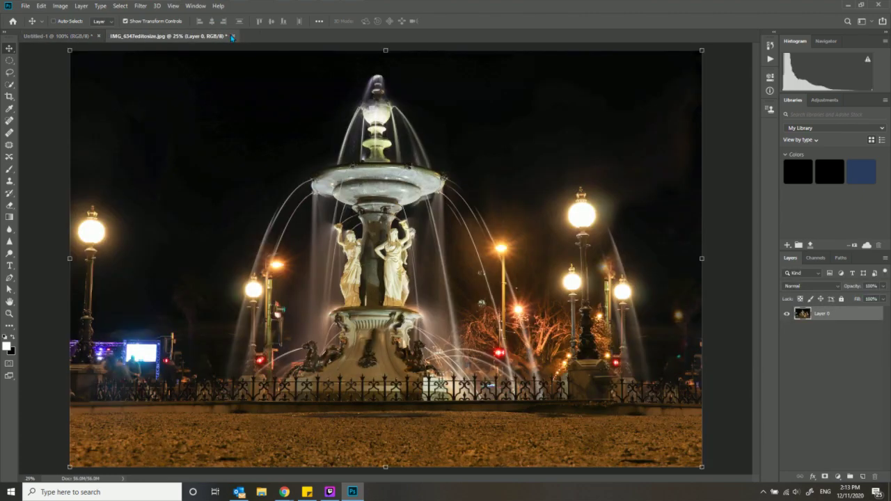
{"action": "left_click", "coordinate": [235, 36]}
{"action": "left_click", "coordinate": [464, 181]}
{"action": "left_click", "coordinate": [28, 7]}
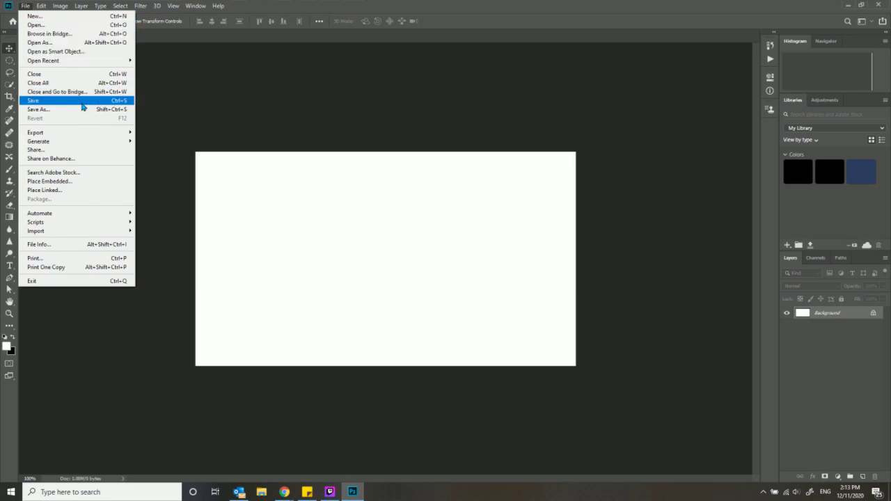
Close the stray Creative Cloud window, then open LightBulb.jpg from the Desktop and close it again
{"action": "left_click", "coordinate": [70, 34]}
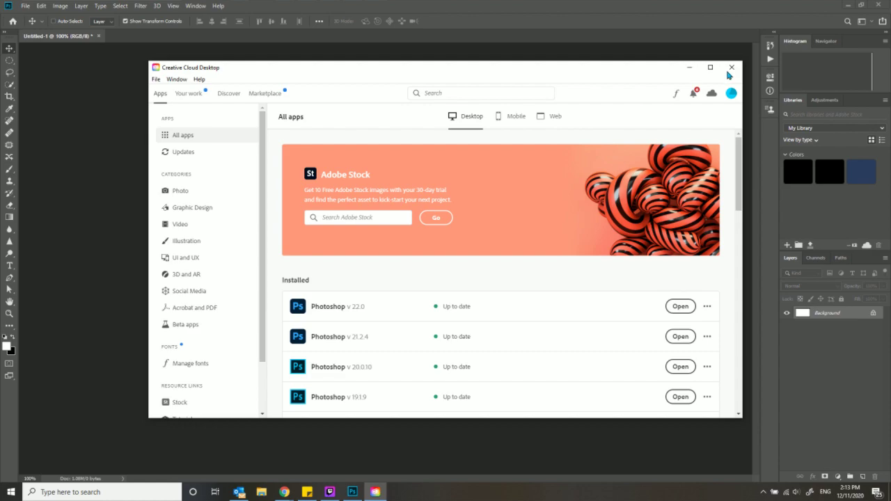
{"action": "left_click", "coordinate": [730, 69]}
{"action": "left_click", "coordinate": [25, 5]}
{"action": "left_click", "coordinate": [36, 24]}
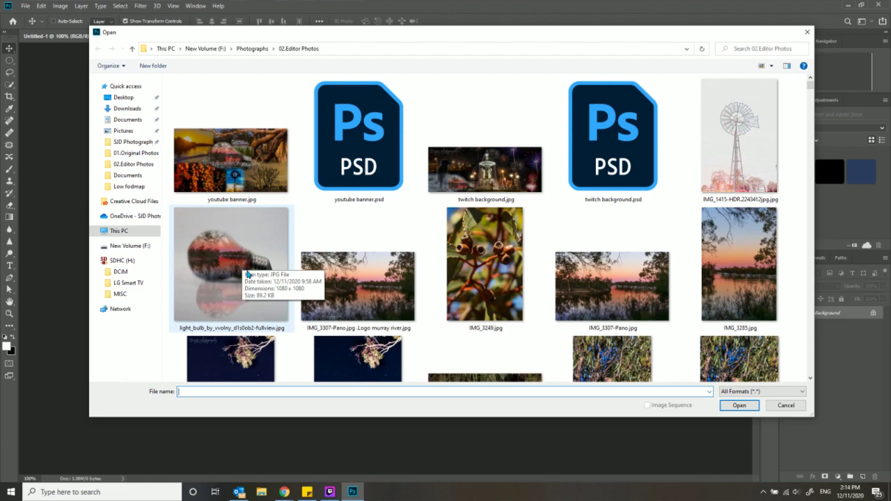
{"action": "left_click", "coordinate": [120, 97]}
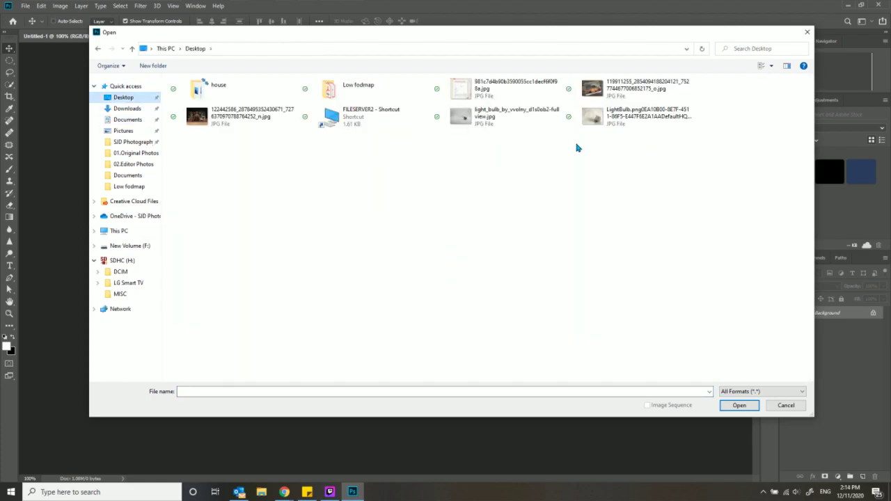
{"action": "double_click", "coordinate": [614, 130]}
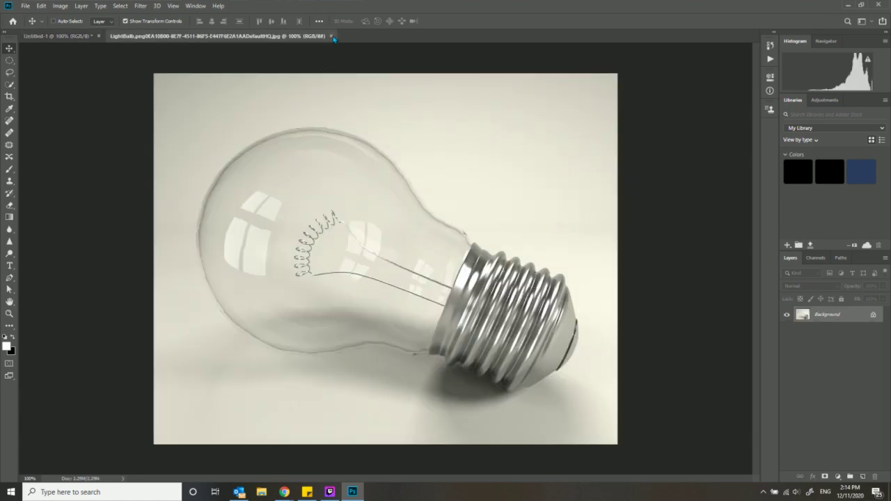
{"action": "key", "text": "ctrl+w"}
Open light_bulb_by_vvolny_d1s0ob2-fullview.jpg, then return to the blank Untitled-1 canvas
{"action": "left_click", "coordinate": [25, 5]}
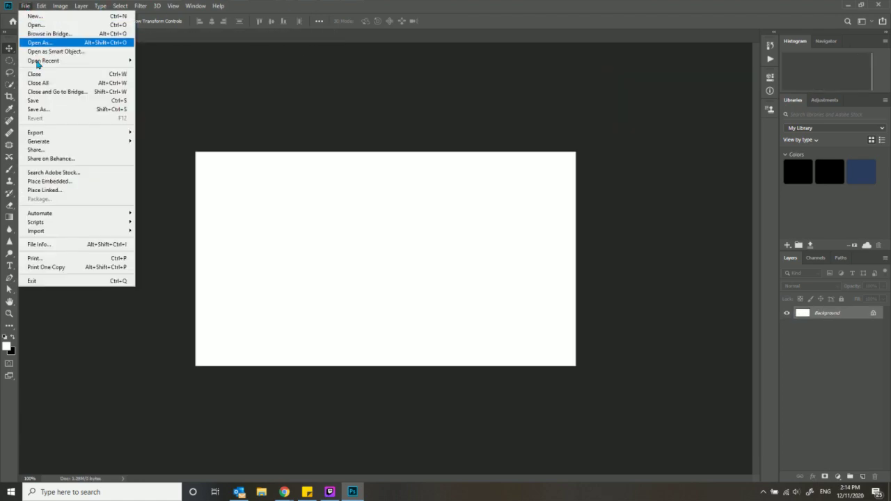
{"action": "left_click", "coordinate": [38, 24]}
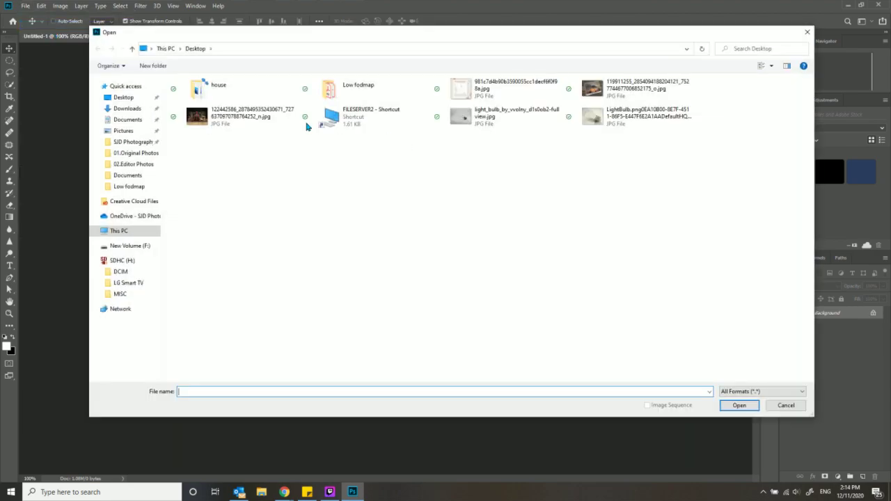
{"action": "double_click", "coordinate": [454, 118]}
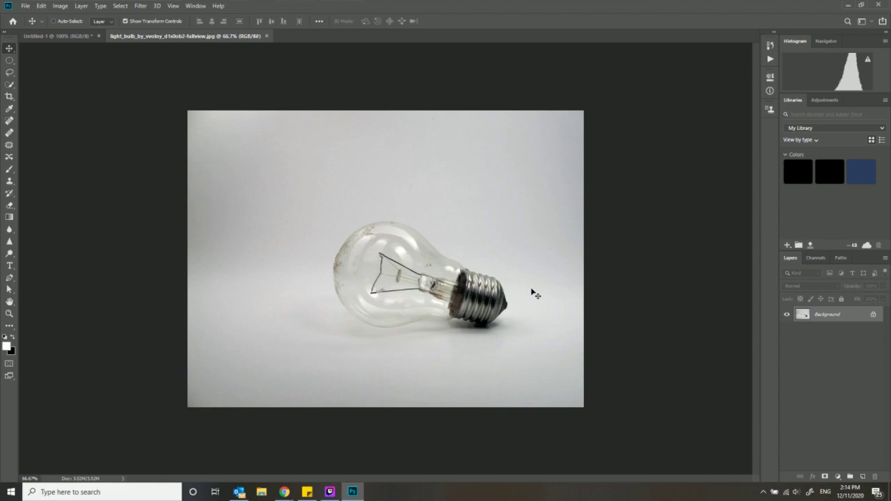
{"action": "left_click", "coordinate": [96, 38]}
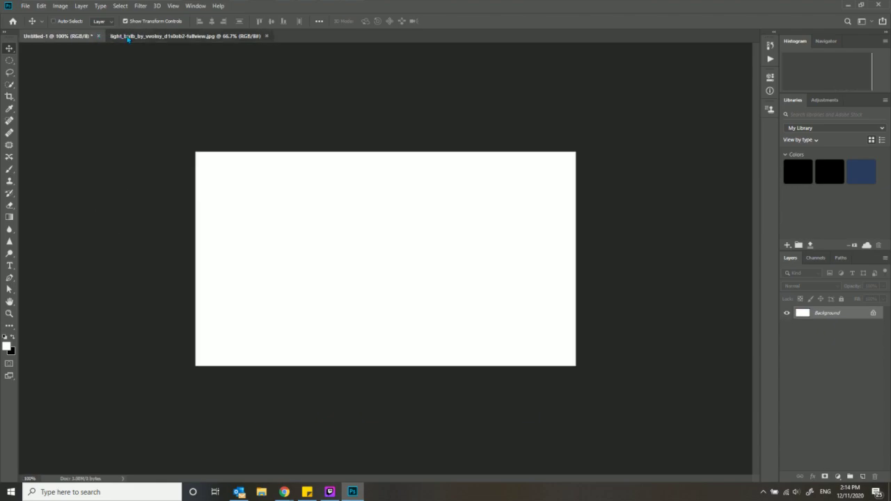
Open the sunset river photo IMG_8798-edit2.jpg from the 02.Editor Photos folder
{"action": "left_click", "coordinate": [129, 37]}
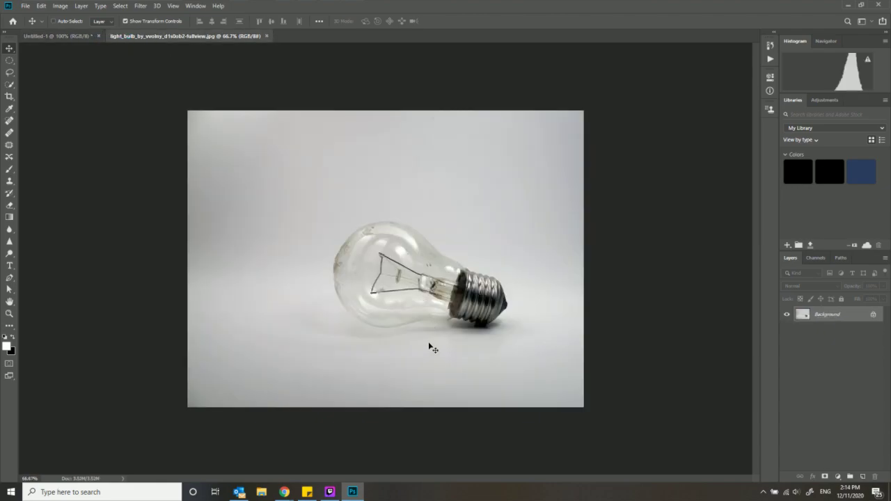
{"action": "left_click", "coordinate": [25, 6]}
{"action": "left_click", "coordinate": [39, 34]}
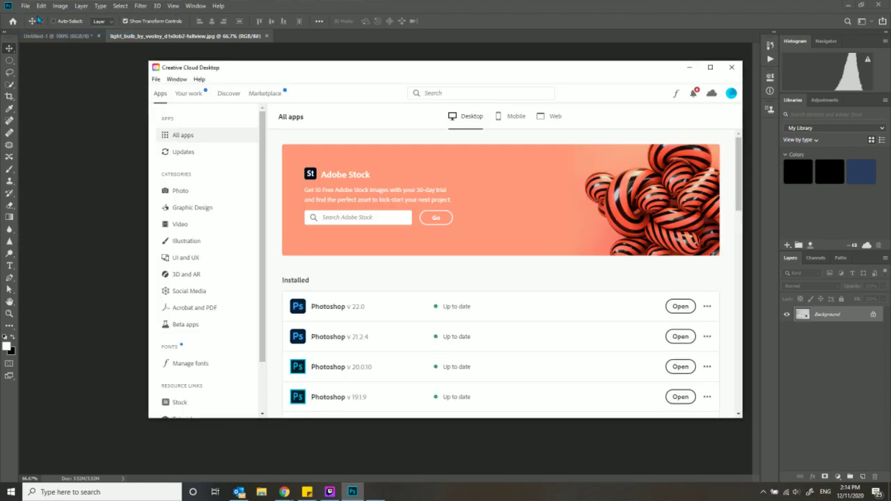
{"action": "left_click", "coordinate": [732, 68]}
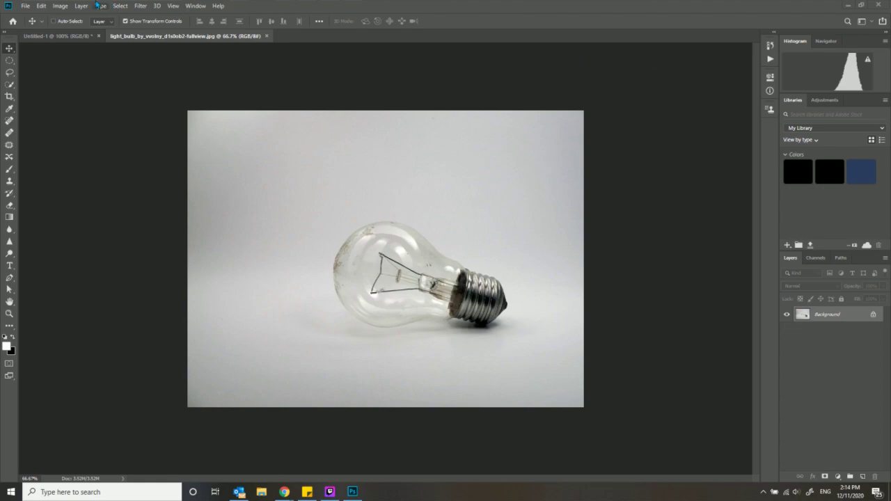
{"action": "left_click", "coordinate": [29, 7]}
{"action": "left_click", "coordinate": [35, 24]}
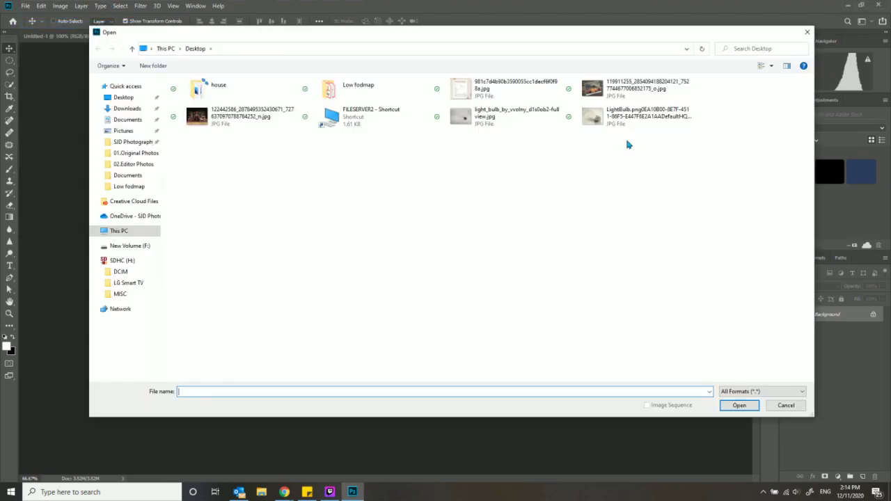
{"action": "left_click", "coordinate": [136, 156]}
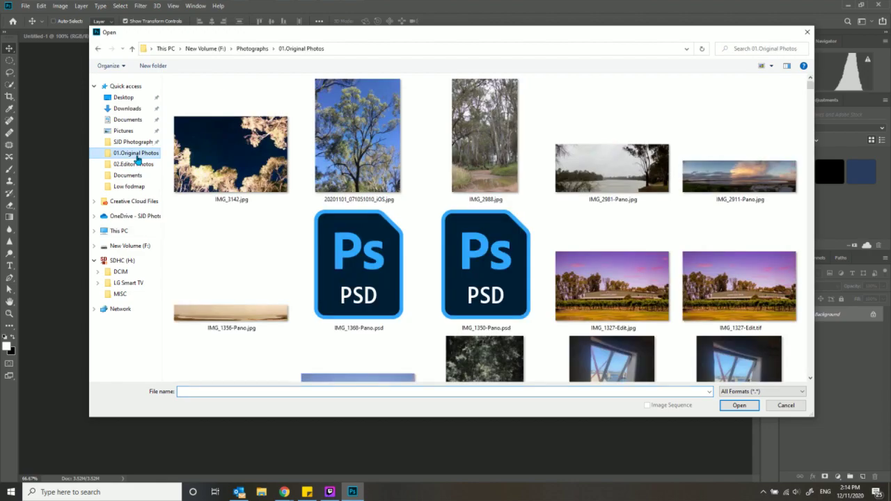
{"action": "left_click", "coordinate": [133, 142]}
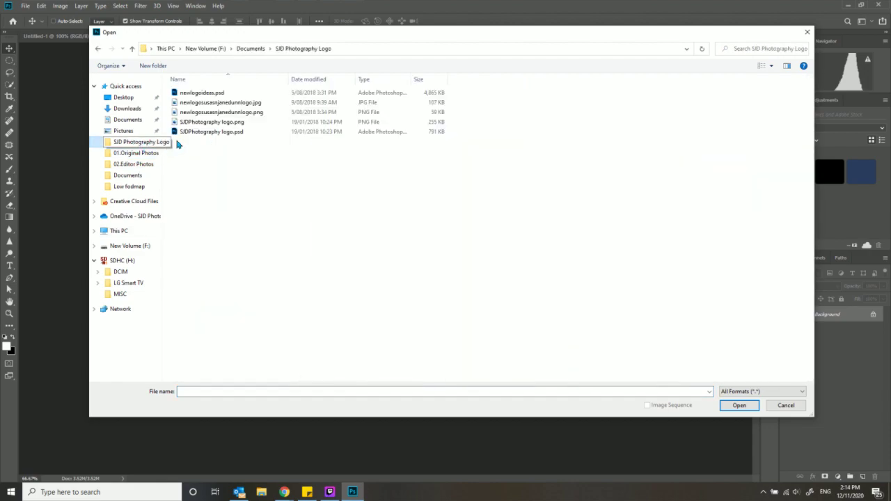
{"action": "left_click", "coordinate": [142, 164]}
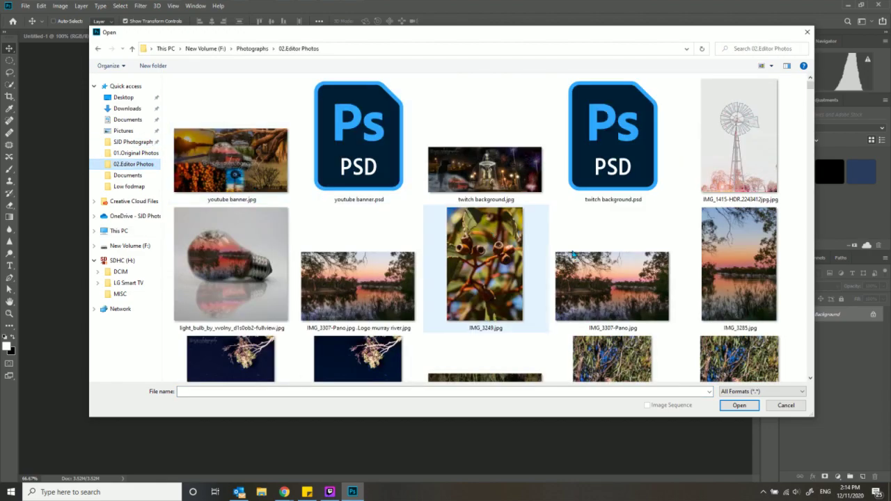
{"action": "scroll", "coordinate": [519, 280], "scroll_direction": "down", "scroll_amount": 3}
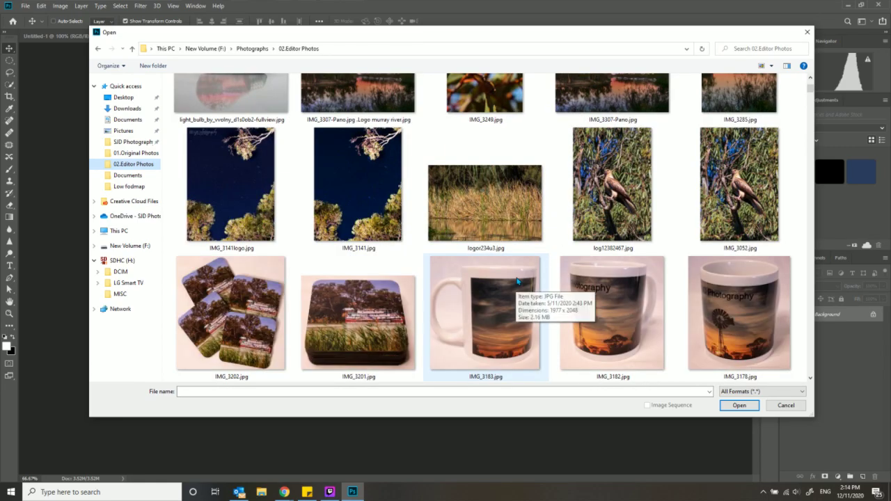
{"action": "scroll", "coordinate": [520, 275], "scroll_direction": "down", "scroll_amount": 6}
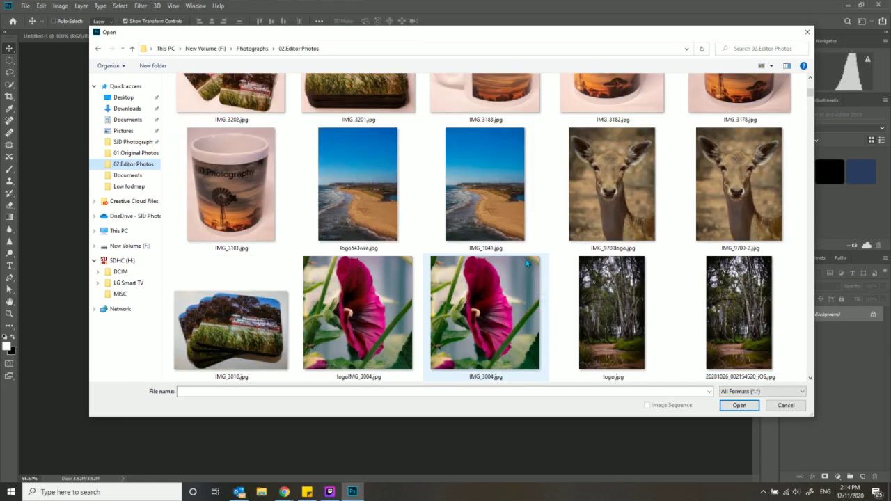
{"action": "scroll", "coordinate": [527, 262], "scroll_direction": "down", "scroll_amount": 10}
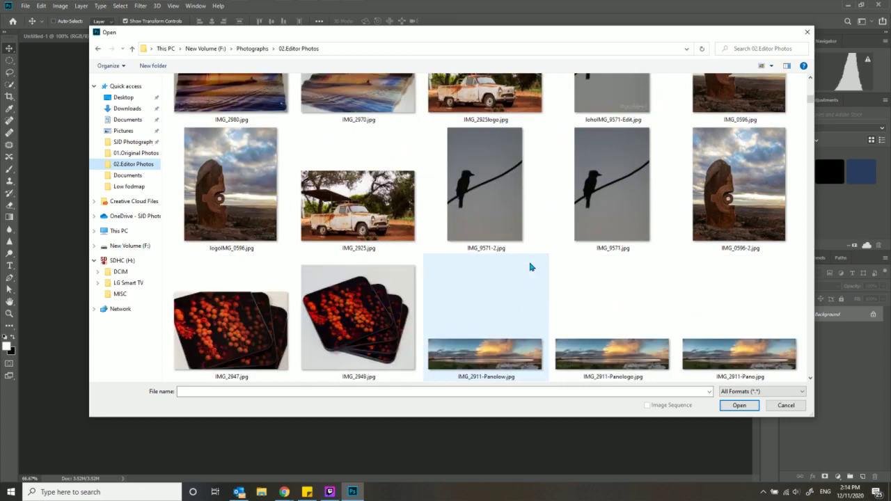
{"action": "scroll", "coordinate": [530, 267], "scroll_direction": "down", "scroll_amount": 15}
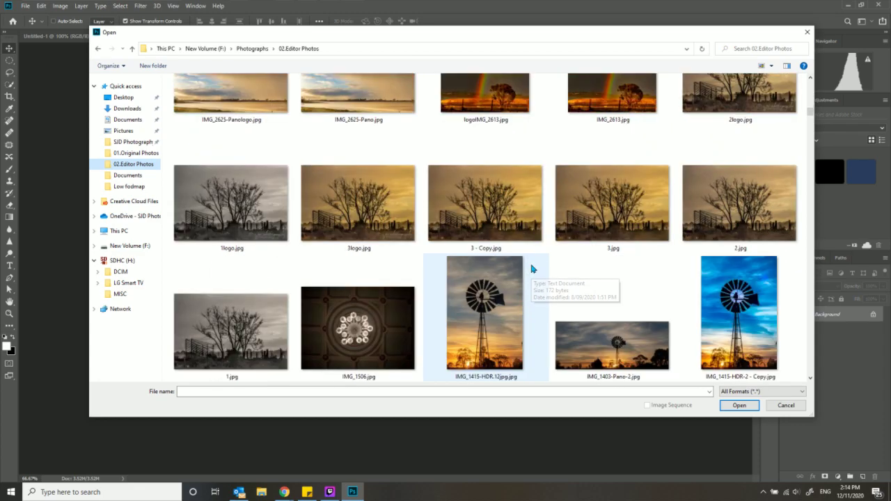
{"action": "scroll", "coordinate": [531, 269], "scroll_direction": "down", "scroll_amount": 2}
{"action": "scroll", "coordinate": [532, 270], "scroll_direction": "down", "scroll_amount": 4}
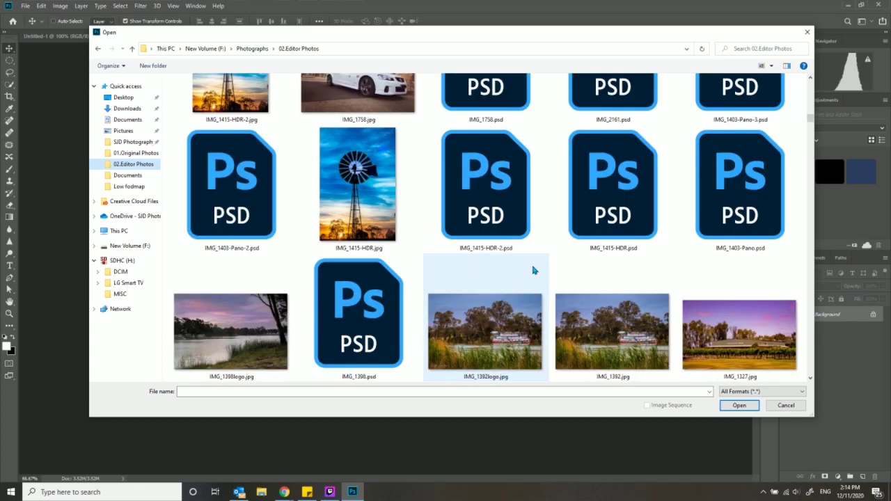
{"action": "scroll", "coordinate": [533, 270], "scroll_direction": "down", "scroll_amount": 4}
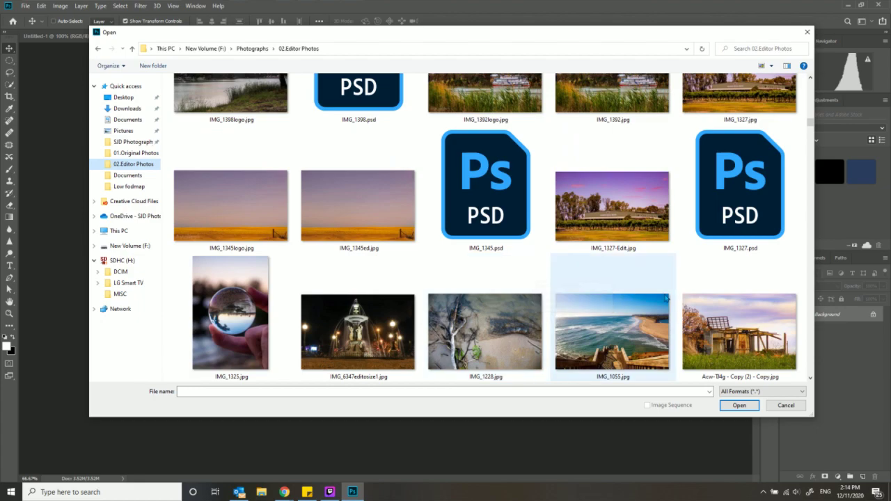
{"action": "scroll", "coordinate": [665, 299], "scroll_direction": "down", "scroll_amount": 2}
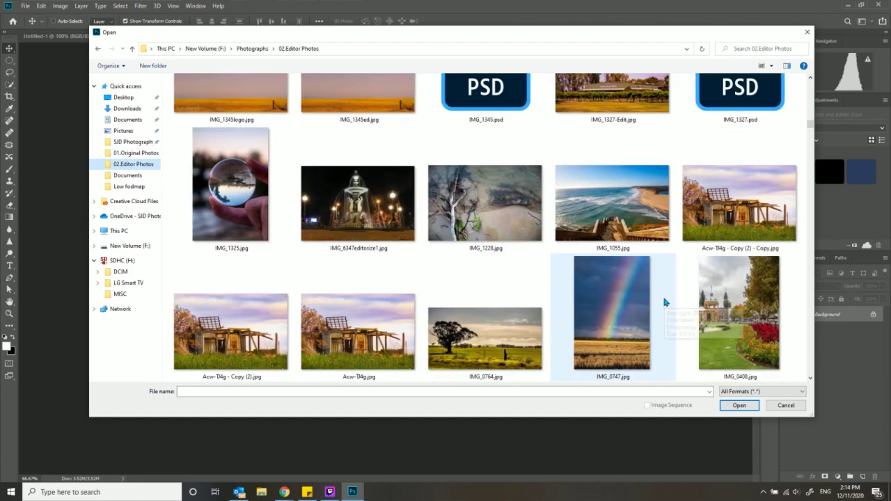
{"action": "scroll", "coordinate": [665, 303], "scroll_direction": "down", "scroll_amount": 6}
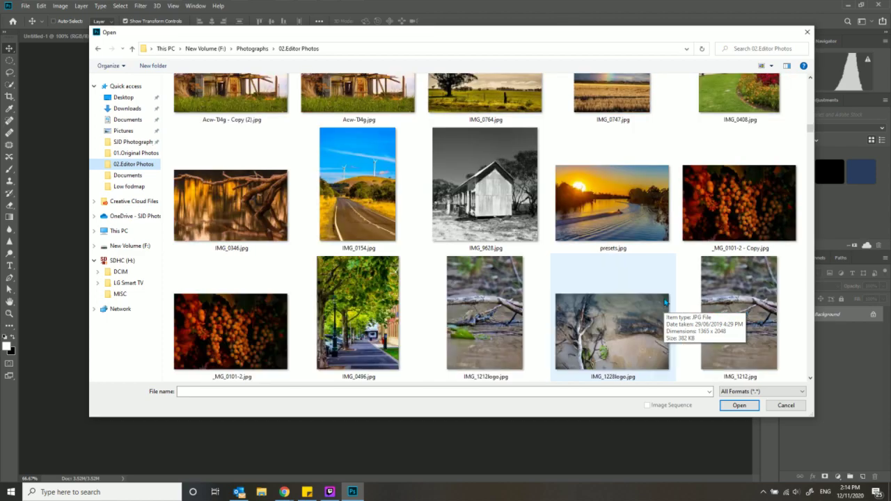
{"action": "scroll", "coordinate": [664, 301], "scroll_direction": "down", "scroll_amount": 2}
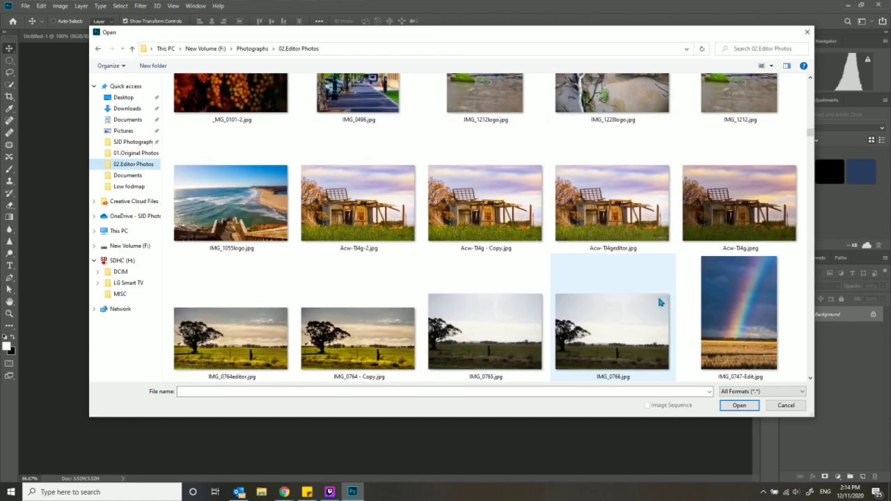
{"action": "scroll", "coordinate": [660, 302], "scroll_direction": "up", "scroll_amount": 2}
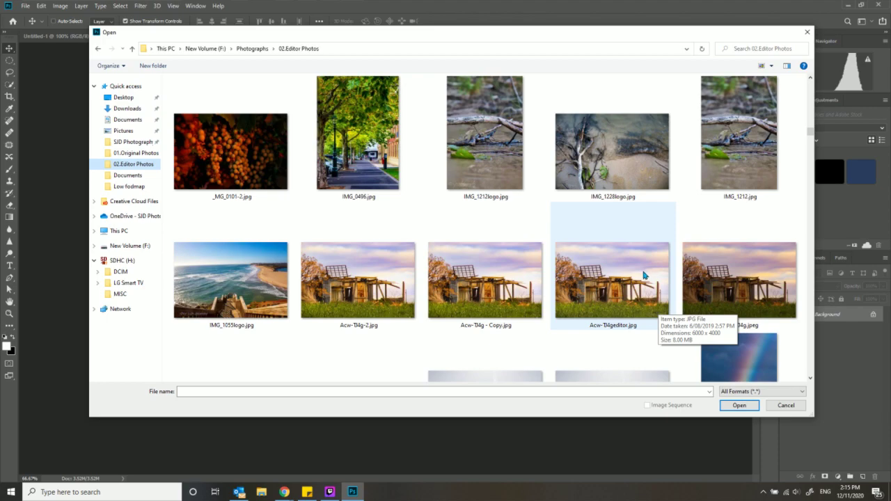
{"action": "scroll", "coordinate": [644, 276], "scroll_direction": "down", "scroll_amount": 1}
{"action": "scroll", "coordinate": [776, 313], "scroll_direction": "down", "scroll_amount": 4}
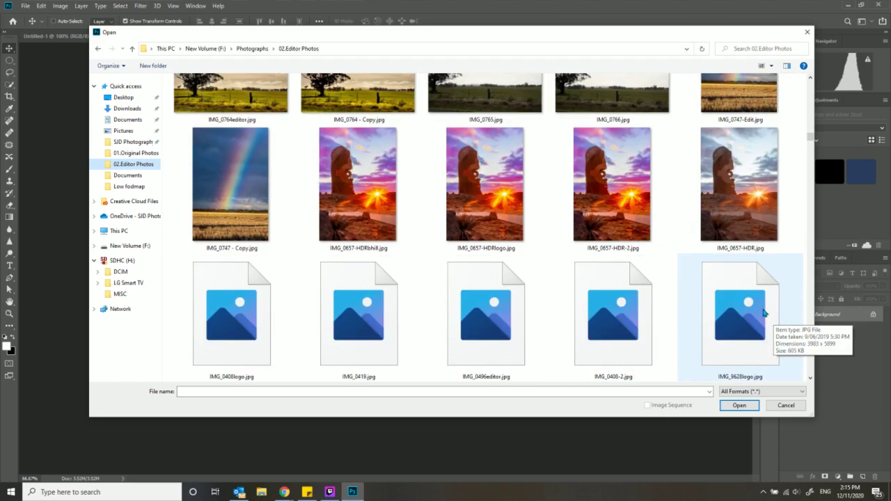
{"action": "scroll", "coordinate": [763, 314], "scroll_direction": "down", "scroll_amount": 5}
{"action": "scroll", "coordinate": [763, 313], "scroll_direction": "down", "scroll_amount": 4}
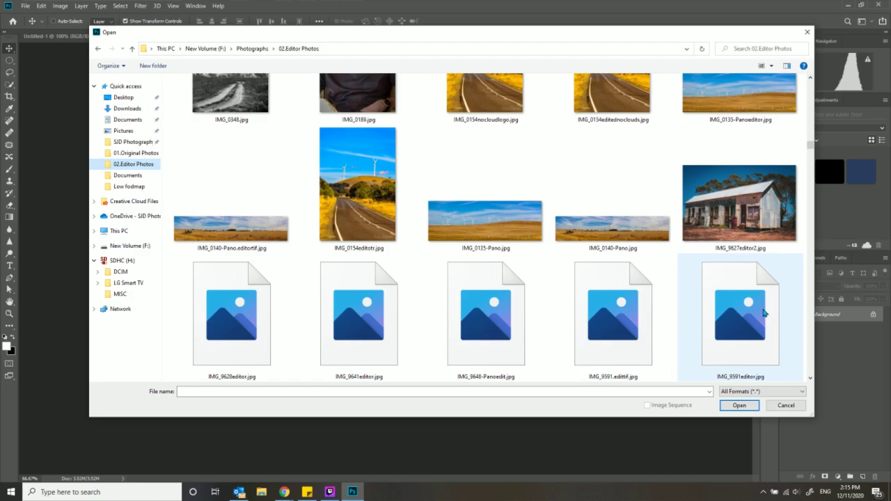
{"action": "scroll", "coordinate": [763, 313], "scroll_direction": "down", "scroll_amount": 6}
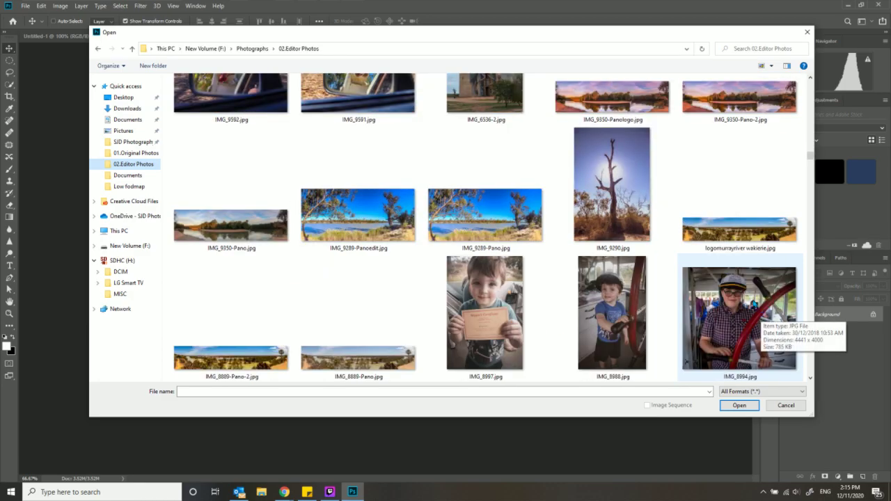
{"action": "scroll", "coordinate": [743, 297], "scroll_direction": "down", "scroll_amount": 4}
{"action": "scroll", "coordinate": [743, 297], "scroll_direction": "down", "scroll_amount": 8}
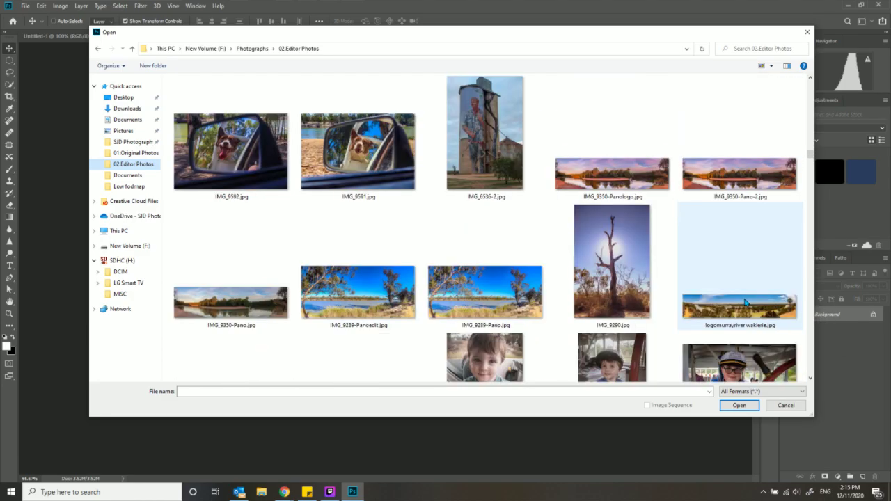
{"action": "scroll", "coordinate": [744, 295], "scroll_direction": "down", "scroll_amount": 8}
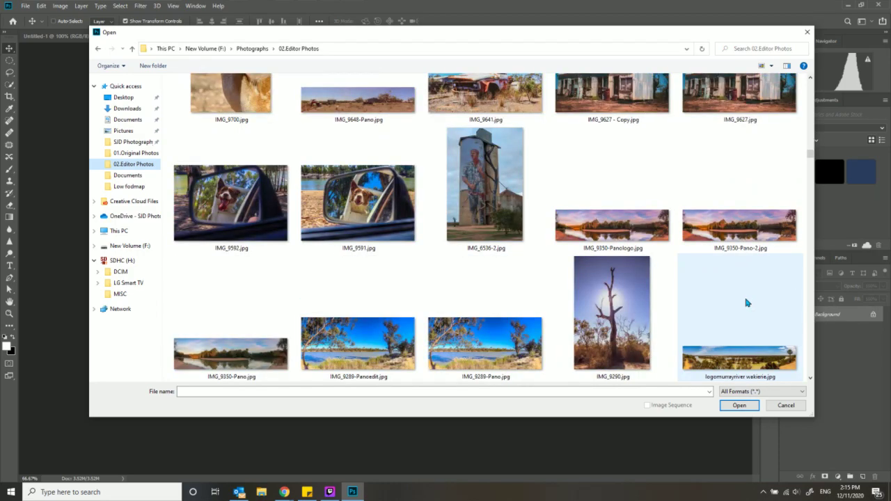
{"action": "scroll", "coordinate": [743, 295], "scroll_direction": "down", "scroll_amount": 2}
{"action": "scroll", "coordinate": [743, 295], "scroll_direction": "up", "scroll_amount": 5}
{"action": "left_click", "coordinate": [612, 208]}
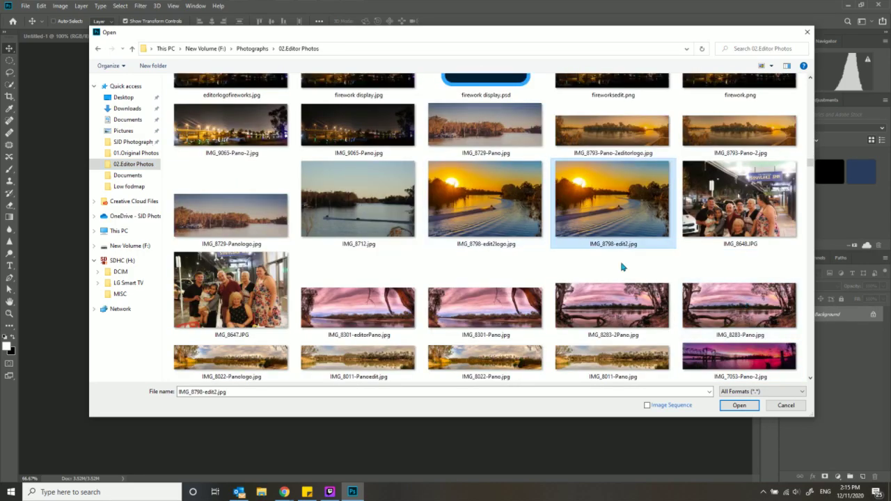
{"action": "left_click", "coordinate": [739, 405]}
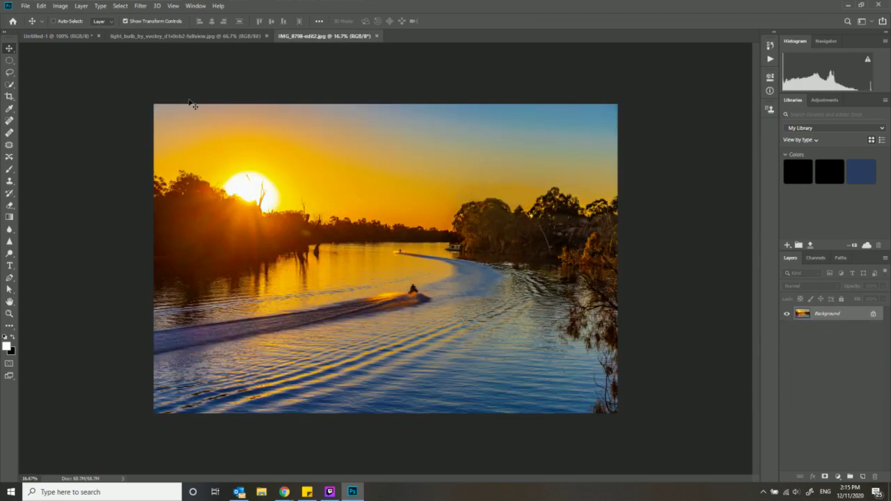
Unlock the sunset photo's Background as Layer 0, then go back to the light bulb photo
{"action": "double_click", "coordinate": [815, 316]}
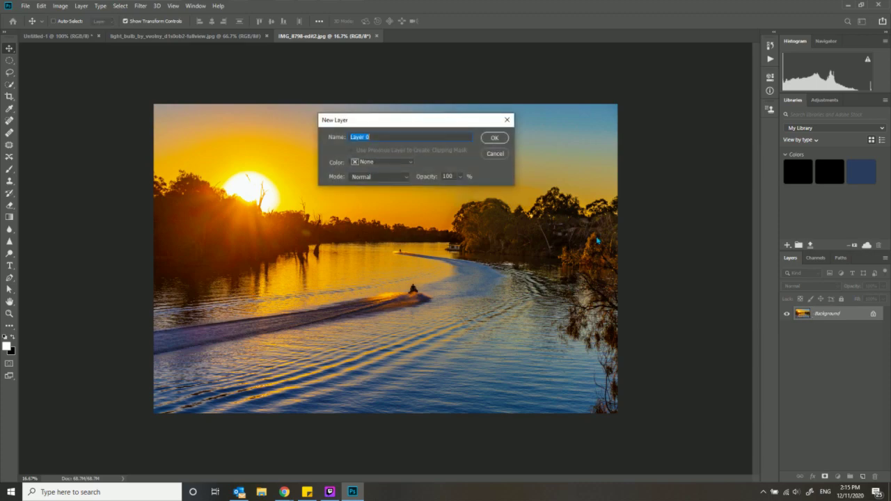
{"action": "left_click", "coordinate": [503, 141]}
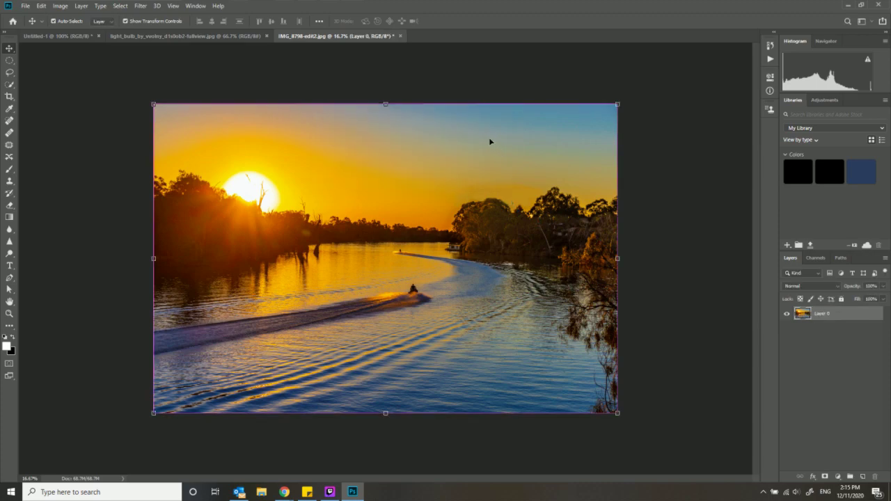
{"action": "left_click", "coordinate": [244, 39]}
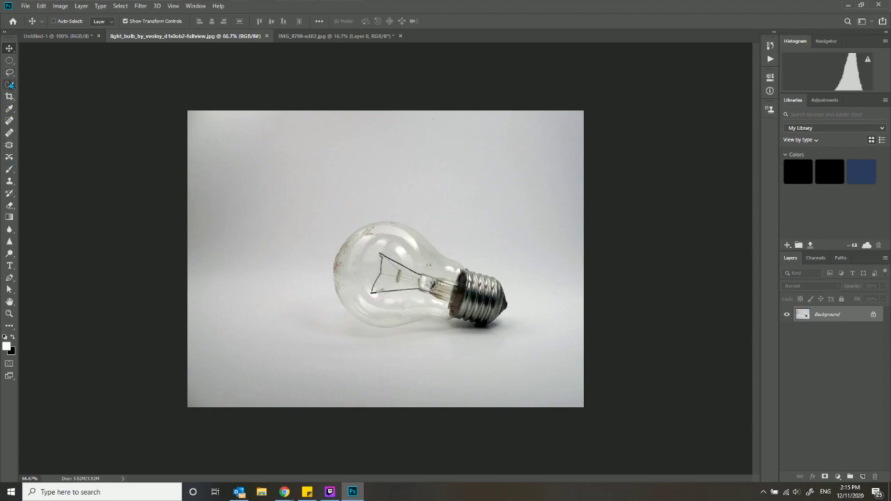
Lasso the upper filament loops and erase them with Content-Aware fill
{"action": "left_click", "coordinate": [10, 73]}
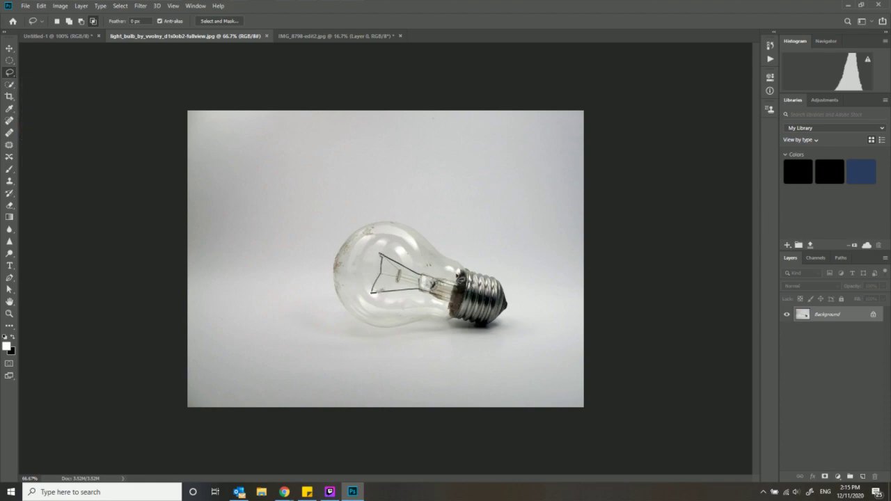
{"action": "mouse_move", "coordinate": [391, 238]}
{"action": "left_mouse_down"}
{"action": "mouse_move", "coordinate": [371, 249]}
{"action": "mouse_move", "coordinate": [362, 280]}
{"action": "mouse_move", "coordinate": [372, 300]}
{"action": "mouse_move", "coordinate": [392, 302]}
{"action": "mouse_move", "coordinate": [401, 283]}
{"action": "mouse_move", "coordinate": [394, 242]}
{"action": "left_mouse_up"}
{"action": "key", "text": "shift+F5"}
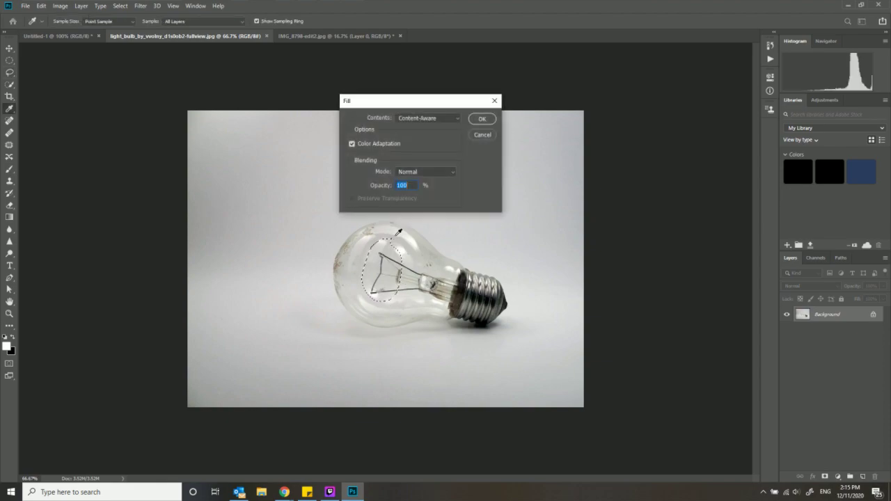
{"action": "key", "text": "Return"}
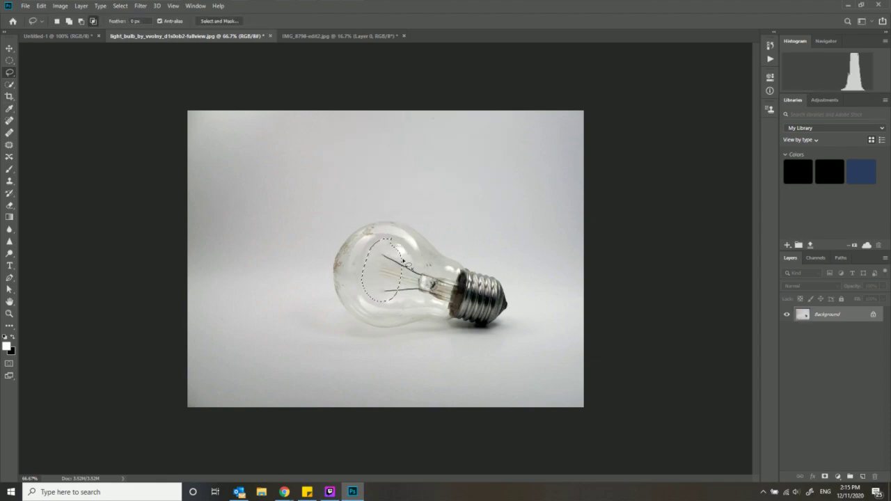
{"action": "left_click_drag", "start_coordinate": [400, 256], "coordinate": [405, 267]}
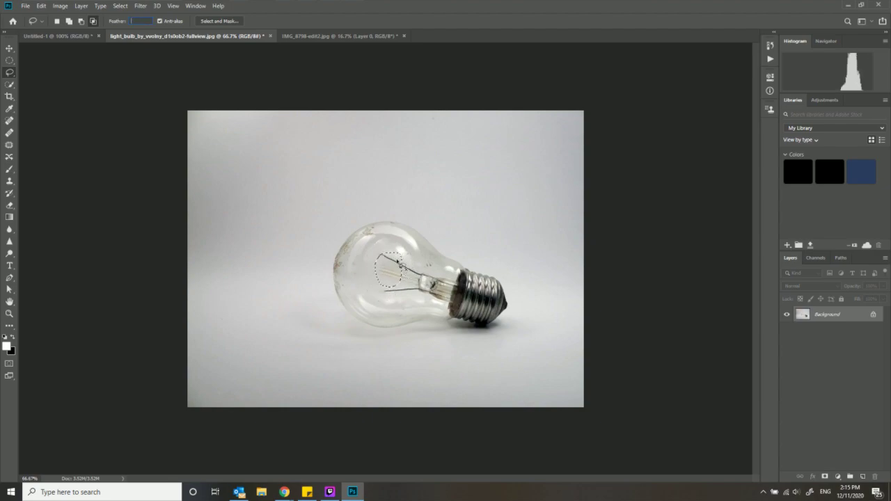
{"action": "key", "text": "Return"}
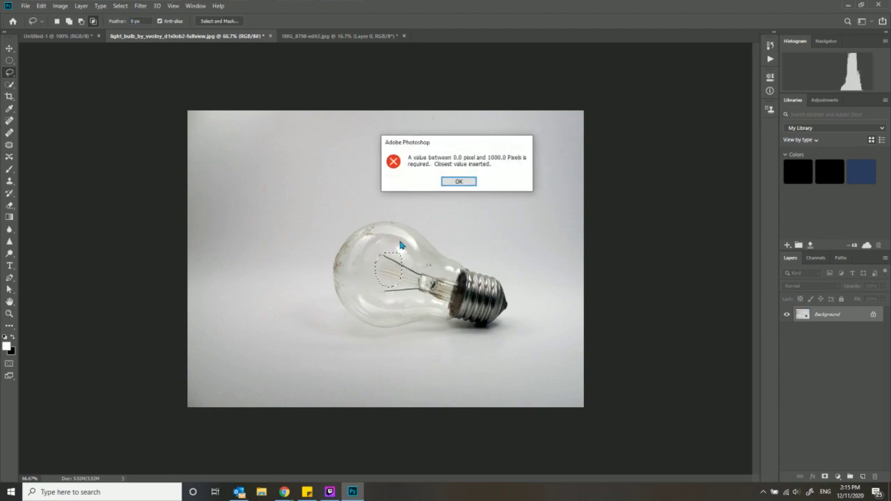
{"action": "left_click", "coordinate": [457, 182]}
{"action": "key", "text": "ctrl+d"}
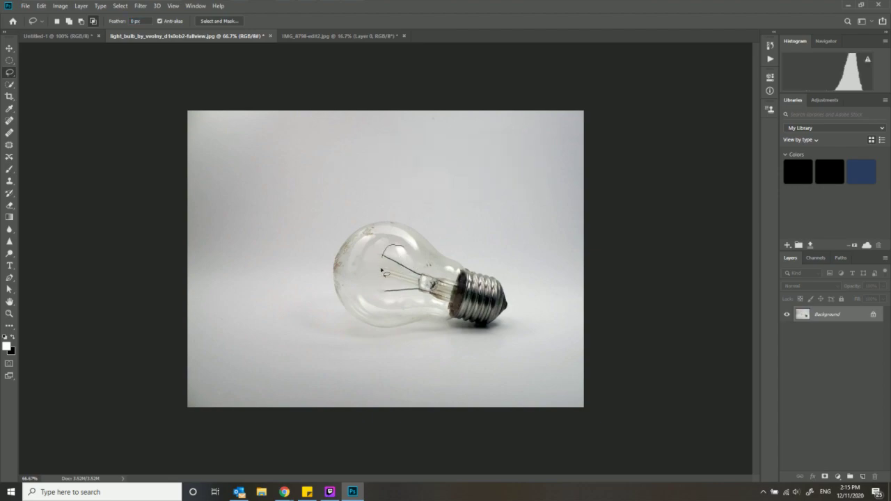
{"action": "left_click_drag", "start_coordinate": [410, 252], "coordinate": [400, 245]}
{"action": "key", "text": "shift+BackSpace"}
{"action": "key", "text": "Return"}
{"action": "key", "text": "ctrl+d"}
{"action": "left_click_drag", "start_coordinate": [401, 249], "coordinate": [404, 251]}
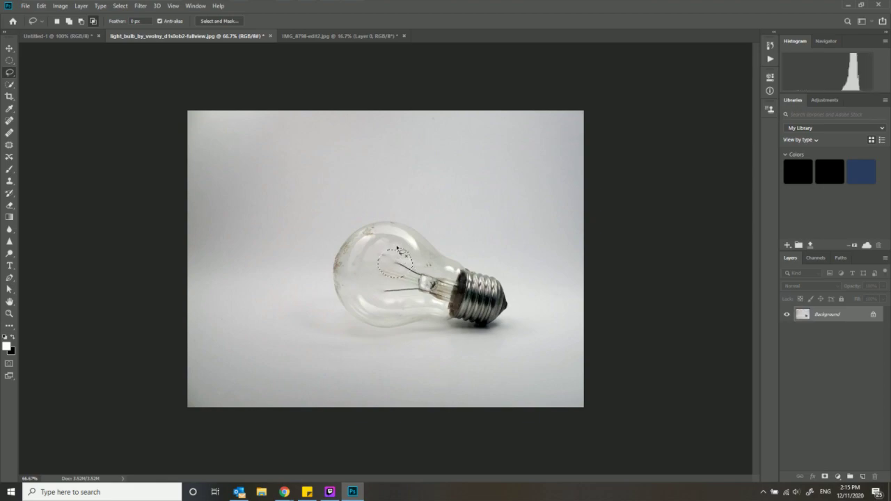
{"action": "key", "text": "shift+BackSpace"}
{"action": "key", "text": "Return"}
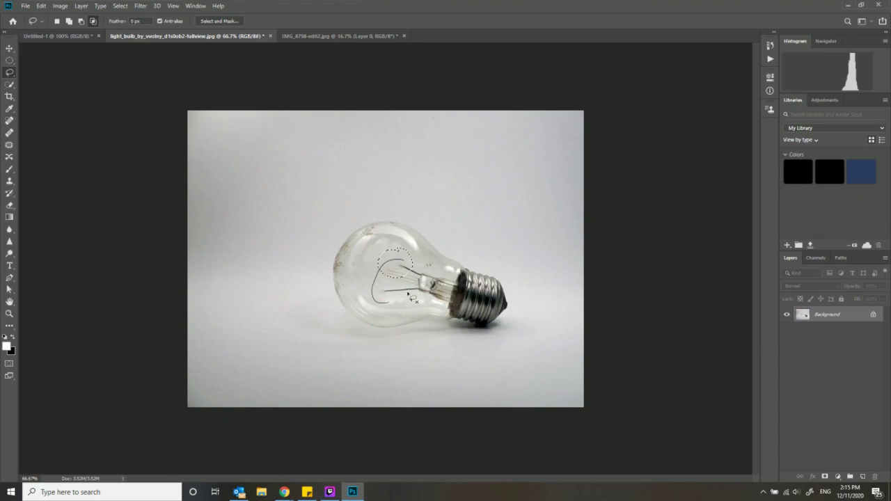
{"action": "mouse_move", "coordinate": [387, 261]}
{"action": "left_mouse_down"}
{"action": "mouse_move", "coordinate": [416, 265]}
{"action": "mouse_move", "coordinate": [382, 292]}
{"action": "mouse_move", "coordinate": [401, 309]}
{"action": "mouse_move", "coordinate": [425, 282]}
{"action": "mouse_move", "coordinate": [418, 260]}
{"action": "left_mouse_up"}
{"action": "key", "text": "shift+BackSpace"}
{"action": "key", "text": "Return"}
{"action": "key", "text": "shift+BackSpace"}
{"action": "key", "text": "Return"}
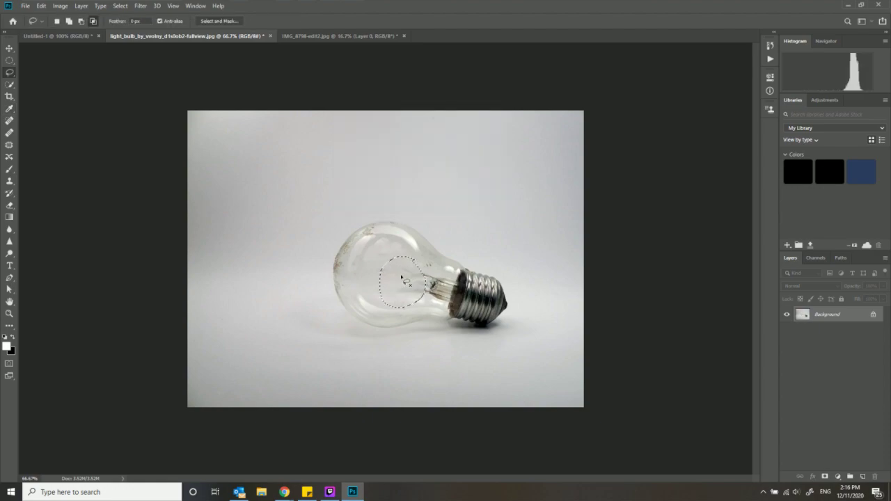
{"action": "key", "text": "ctrl+d"}
Content-aware fill the filament wires and base next to the metal cap
{"action": "mouse_move", "coordinate": [401, 266]}
{"action": "left_mouse_down"}
{"action": "mouse_move", "coordinate": [404, 295]}
{"action": "mouse_move", "coordinate": [419, 302]}
{"action": "mouse_move", "coordinate": [433, 297]}
{"action": "mouse_move", "coordinate": [431, 266]}
{"action": "left_mouse_up"}
{"action": "key", "text": "shift+BackSpace"}
{"action": "key", "text": "Return"}
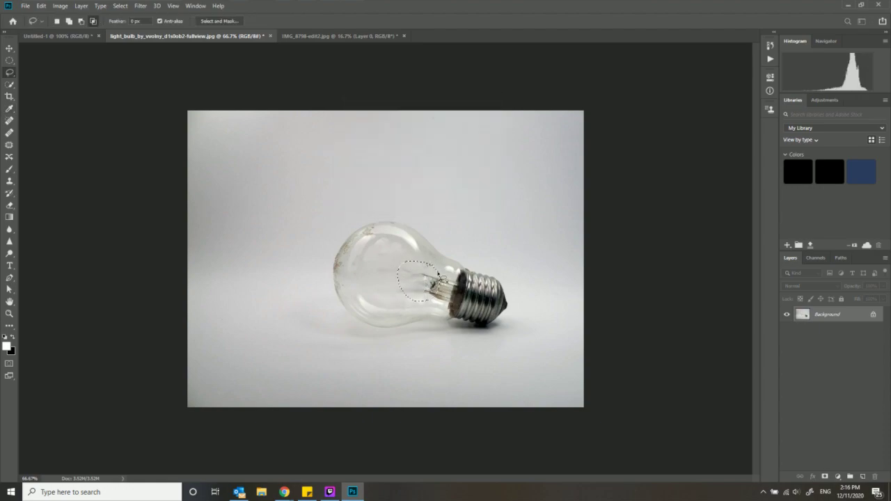
{"action": "mouse_move", "coordinate": [437, 309]}
{"action": "left_mouse_down"}
{"action": "mouse_move", "coordinate": [456, 299]}
{"action": "mouse_move", "coordinate": [449, 282]}
{"action": "left_mouse_up"}
{"action": "key", "text": "shift+BackSpace"}
{"action": "key", "text": "Return"}
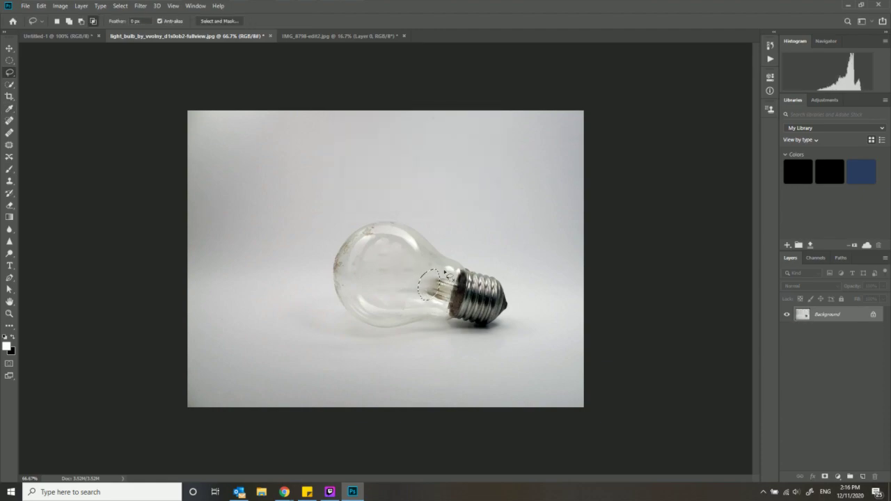
{"action": "key", "text": "shift+BackSpace"}
{"action": "key", "text": "Return"}
{"action": "mouse_move", "coordinate": [436, 272]}
{"action": "left_mouse_down"}
{"action": "mouse_move", "coordinate": [422, 288]}
{"action": "mouse_move", "coordinate": [421, 305]}
{"action": "mouse_move", "coordinate": [449, 296]}
{"action": "left_mouse_up"}
{"action": "key", "text": "shift+BackSpace"}
{"action": "key", "text": "Return"}
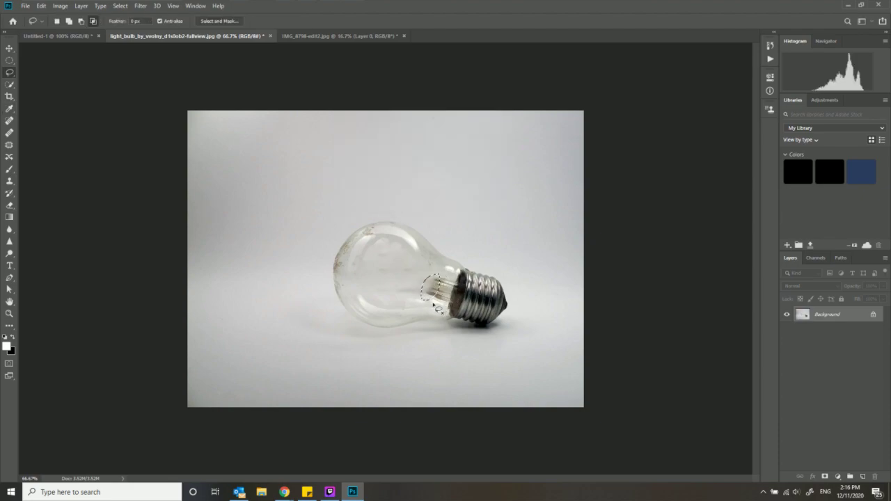
{"action": "key", "text": "ctrl+d"}
{"action": "mouse_move", "coordinate": [445, 312]}
{"action": "left_mouse_down"}
{"action": "mouse_move", "coordinate": [407, 304]}
{"action": "mouse_move", "coordinate": [421, 277]}
{"action": "left_mouse_up"}
{"action": "left_click_drag", "start_coordinate": [448, 309], "coordinate": [443, 308]}
{"action": "key", "text": "shift+BackSpace"}
{"action": "key", "text": "Return"}
{"action": "key", "text": "ctrl+d"}
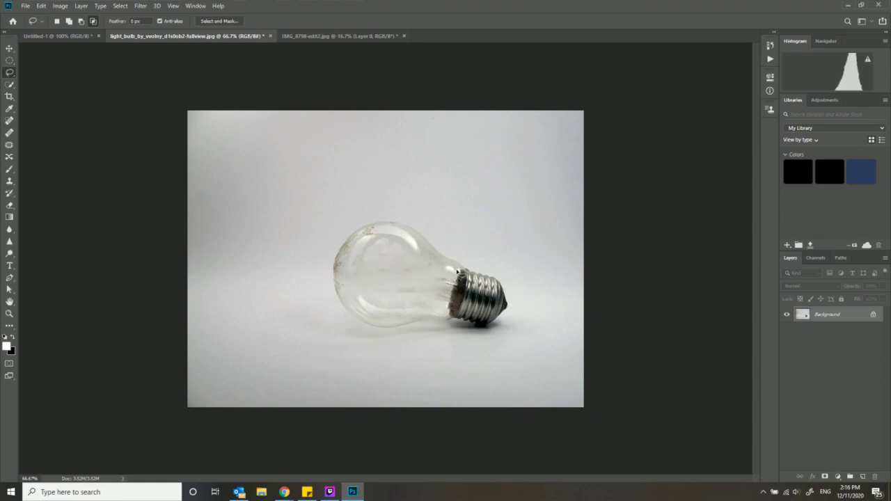
{"action": "mouse_move", "coordinate": [441, 318]}
{"action": "left_mouse_down"}
{"action": "mouse_move", "coordinate": [411, 310]}
{"action": "mouse_move", "coordinate": [405, 299]}
{"action": "mouse_move", "coordinate": [416, 281]}
{"action": "mouse_move", "coordinate": [457, 280]}
{"action": "left_mouse_up"}
{"action": "key", "text": "shift+BackSpace"}
{"action": "key", "text": "Return"}
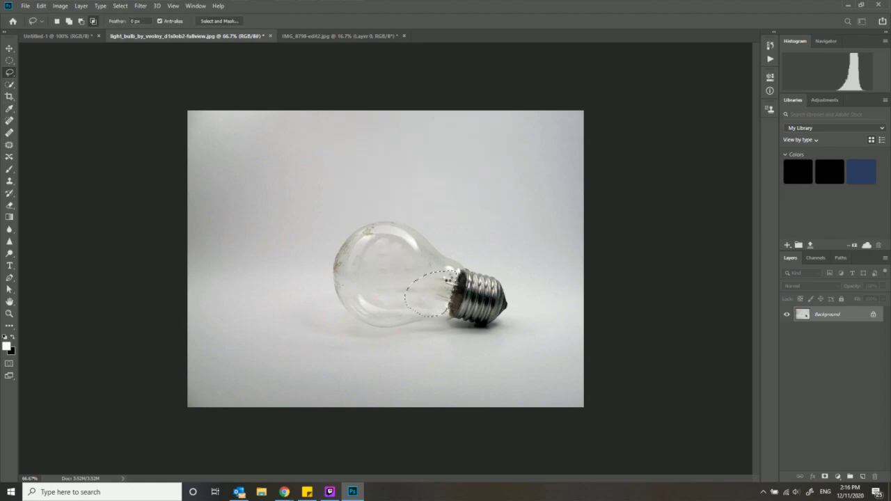
{"action": "key", "text": "ctrl+d"}
Fill away the last filament remnants around the glass stem and deselect
{"action": "left_click_drag", "start_coordinate": [419, 304], "coordinate": [447, 312]}
{"action": "key", "text": "shift+BackSpace"}
{"action": "key", "text": "Return"}
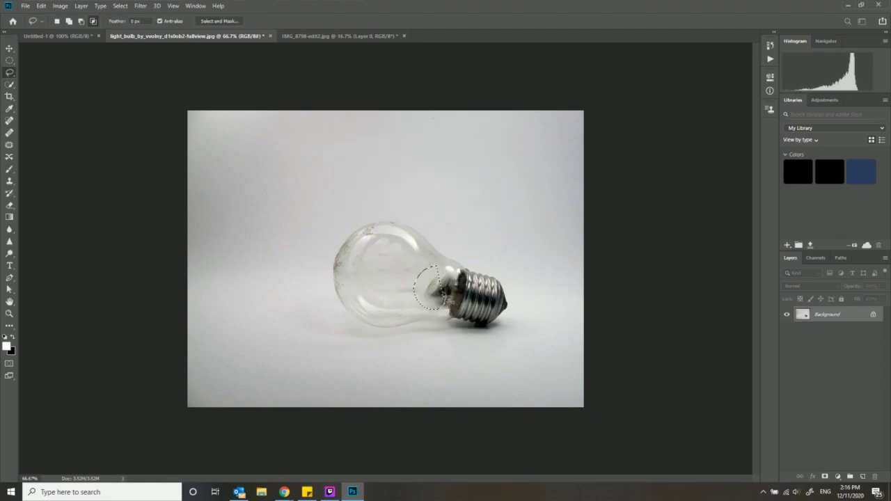
{"action": "mouse_move", "coordinate": [446, 290]}
{"action": "left_mouse_down"}
{"action": "mouse_move", "coordinate": [412, 278]}
{"action": "mouse_move", "coordinate": [406, 302]}
{"action": "mouse_move", "coordinate": [434, 317]}
{"action": "mouse_move", "coordinate": [443, 288]}
{"action": "left_mouse_up"}
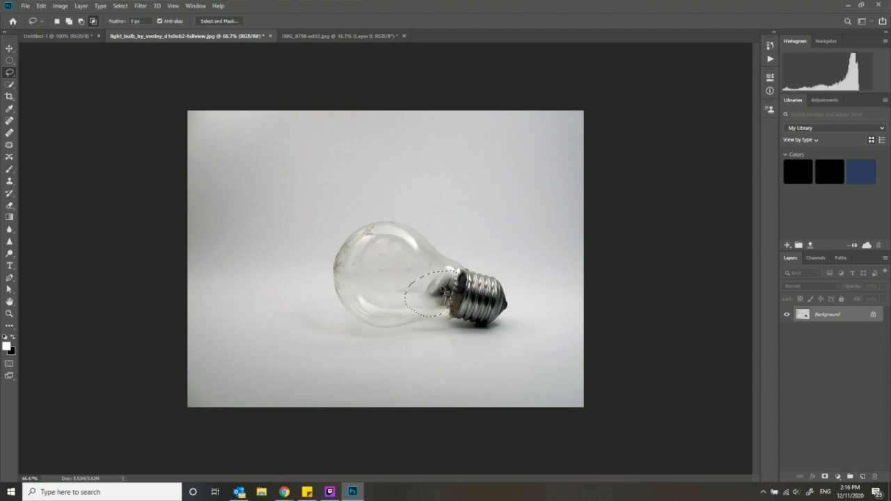
{"action": "key", "text": "shift+BackSpace"}
{"action": "key", "text": "Return"}
{"action": "key", "text": "ctrl+d"}
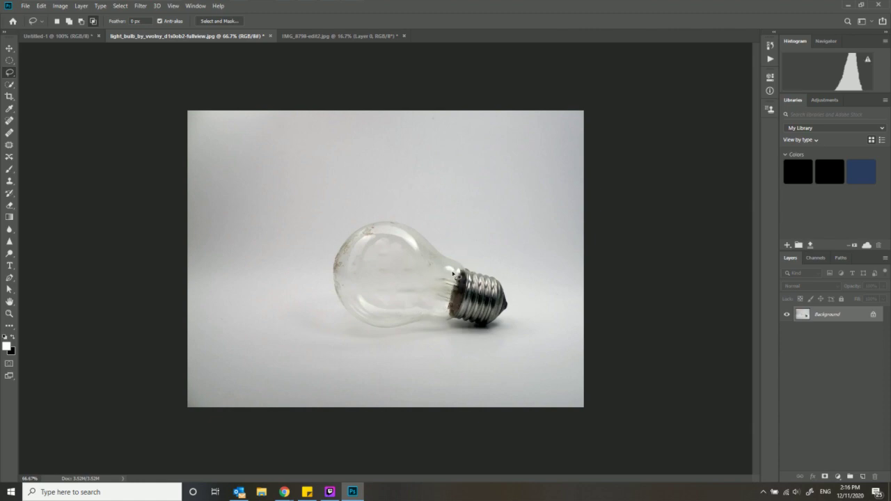
{"action": "left_click_drag", "start_coordinate": [452, 277], "coordinate": [449, 291]}
{"action": "key", "text": "shift+BackSpace"}
{"action": "key", "text": "Return"}
{"action": "key", "text": "ctrl+d"}
{"action": "key", "text": "shift+BackSpace"}
{"action": "key", "text": "Return"}
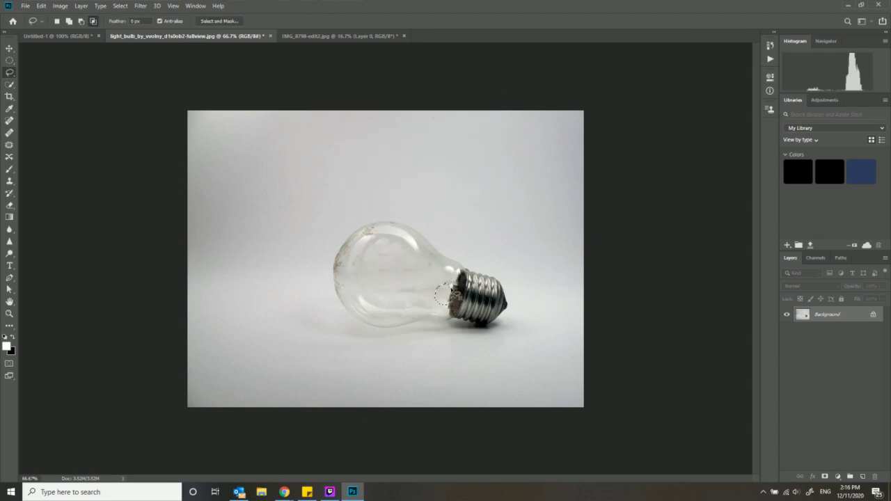
{"action": "key", "text": "ctrl+d"}
{"action": "left_click_drag", "start_coordinate": [446, 281], "coordinate": [451, 280]}
{"action": "key", "text": "shift+BackSpace"}
{"action": "key", "text": "Return"}
{"action": "key", "text": "ctrl+d"}
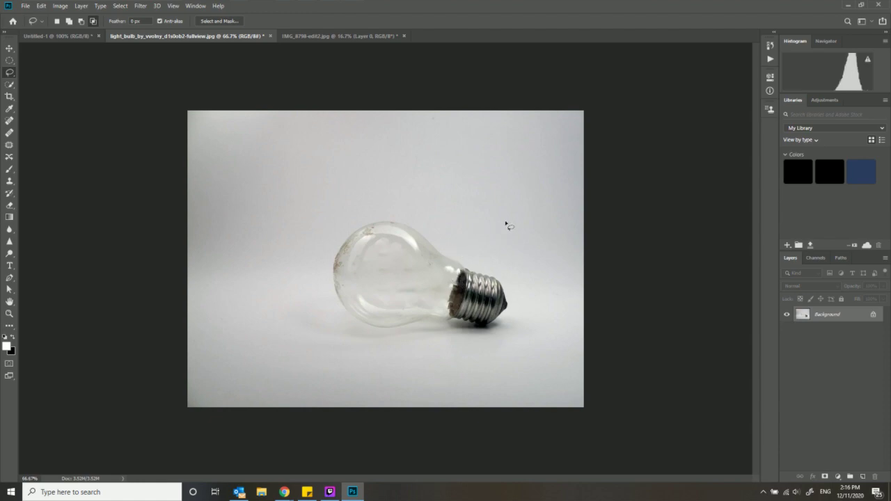
Save the bulb photo as JPEG at quality 8 High, progressive, then view the sunset tab
{"action": "left_click", "coordinate": [25, 6]}
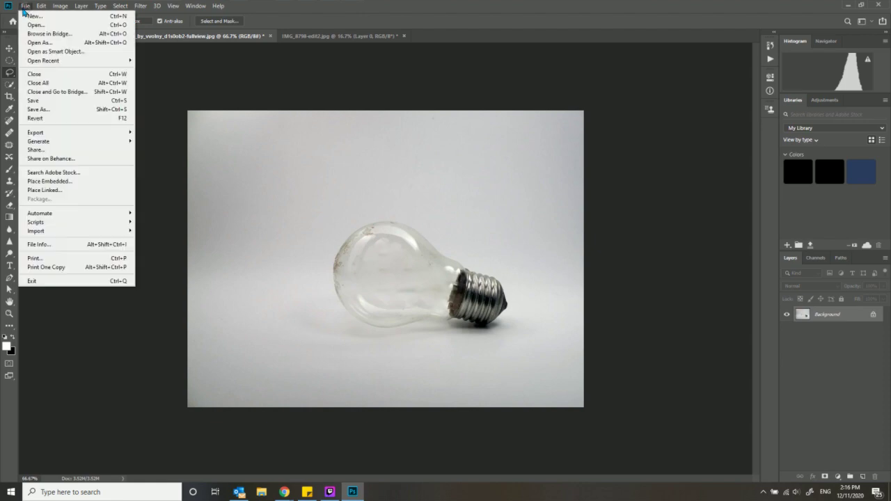
{"action": "left_click", "coordinate": [75, 102]}
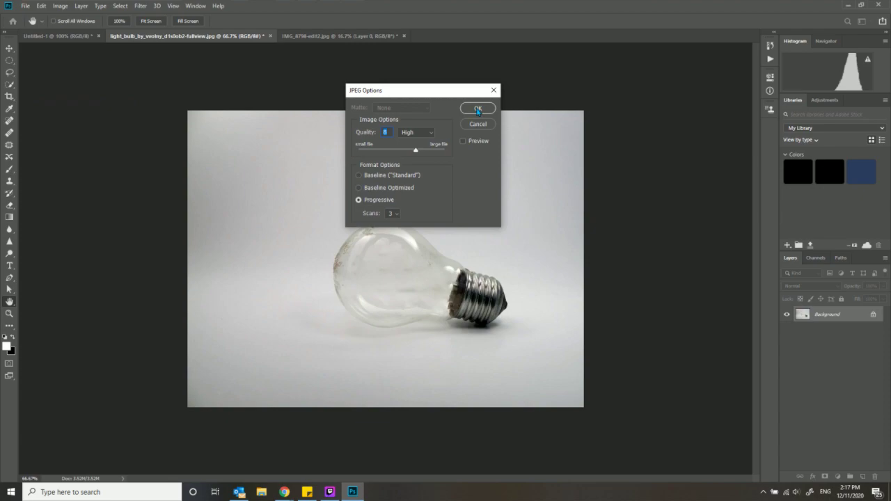
{"action": "left_click", "coordinate": [478, 108]}
{"action": "key", "text": "l"}
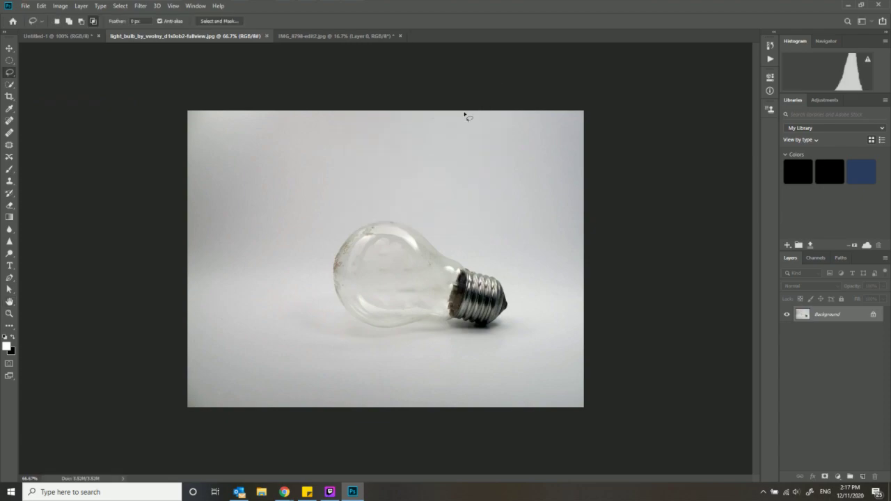
{"action": "left_click", "coordinate": [319, 37]}
Paste the sunset photo into the bulb document as Layer 1, shrinking and positioning it
{"action": "left_click", "coordinate": [230, 35]}
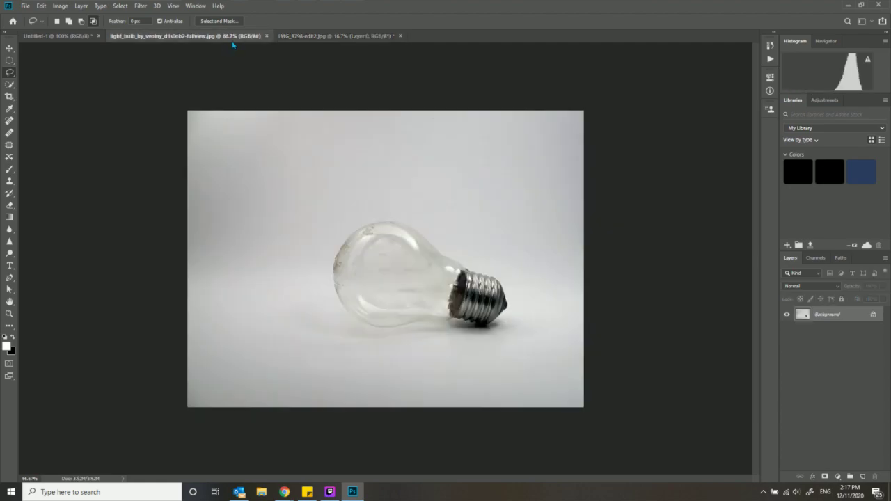
{"action": "key", "text": "ctrl+v"}
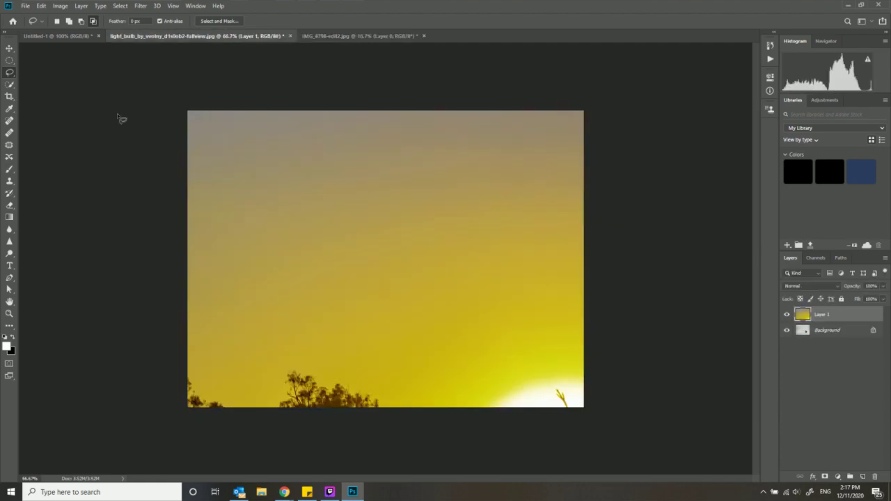
{"action": "left_click", "coordinate": [10, 49]}
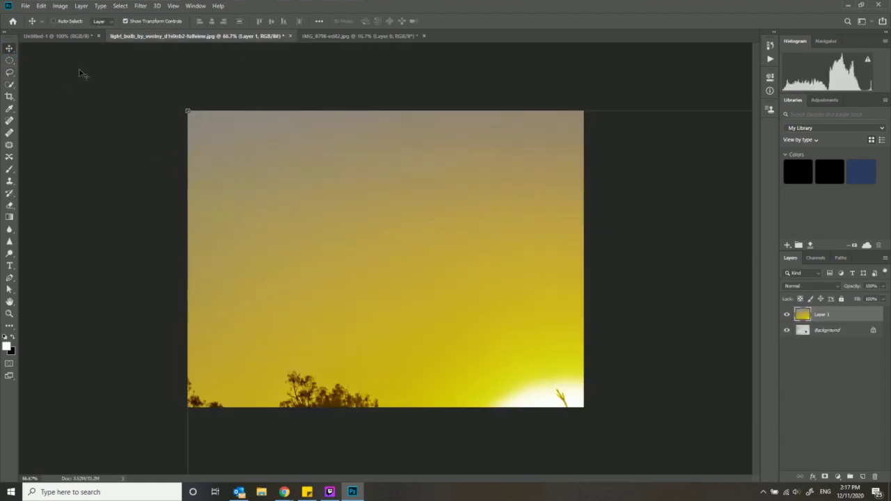
{"action": "left_click_drag", "start_coordinate": [186, 112], "coordinate": [666, 382]}
{"action": "left_click_drag", "start_coordinate": [568, 337], "coordinate": [496, 342]}
{"action": "left_click_drag", "start_coordinate": [406, 259], "coordinate": [208, 189]}
{"action": "left_click_drag", "start_coordinate": [146, 118], "coordinate": [240, 147]}
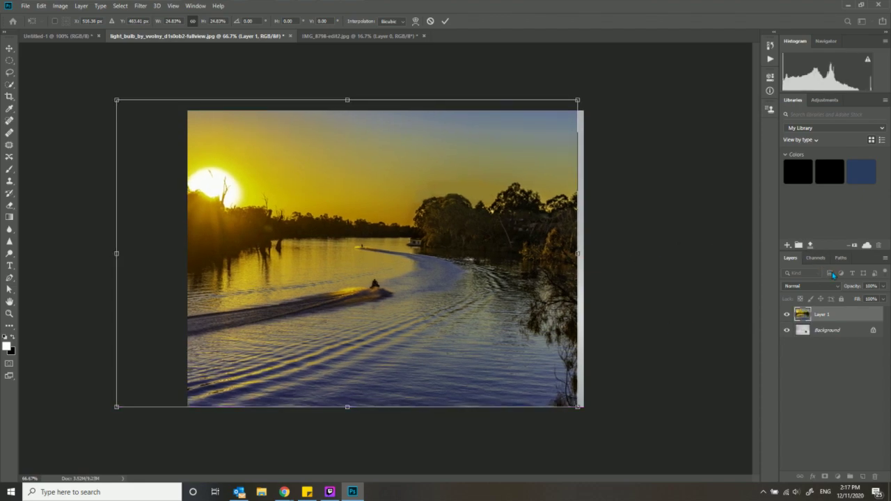
Set Layer 1 opacity to 62%, scale the sunset to about 64%, and move it over the glass
{"action": "left_click", "coordinate": [884, 285]}
{"action": "left_click_drag", "start_coordinate": [877, 293], "coordinate": [882, 299]}
{"action": "left_click_drag", "start_coordinate": [867, 298], "coordinate": [868, 298]}
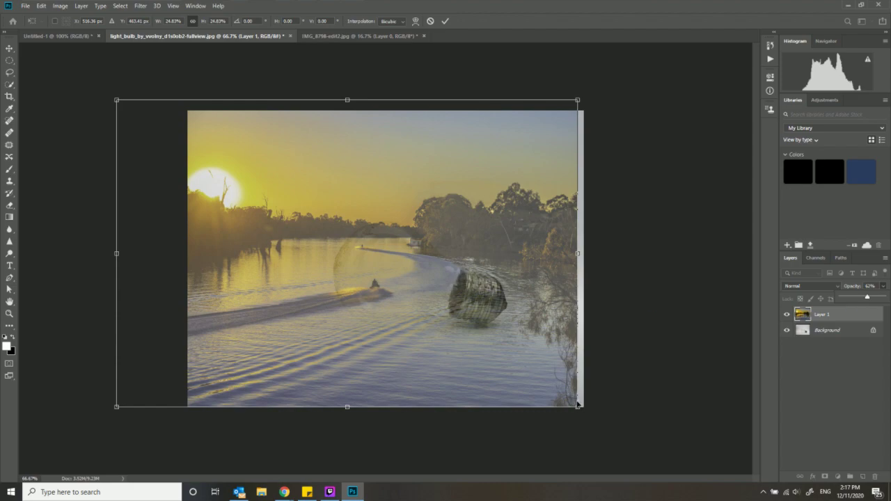
{"action": "left_click_drag", "start_coordinate": [577, 403], "coordinate": [338, 265]}
{"action": "key", "text": "Return"}
{"action": "left_click_drag", "start_coordinate": [315, 230], "coordinate": [441, 298]}
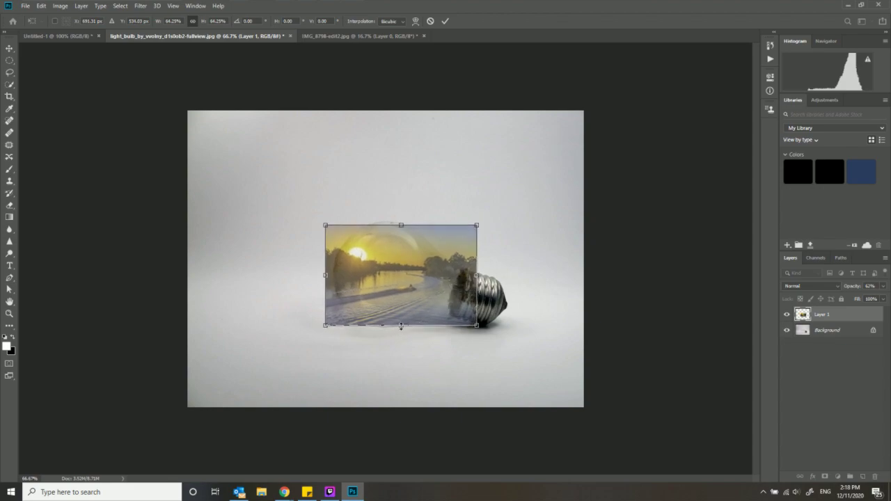
Check the sunset photo's transform options, including perspective distortion, and close them unchanged each time
{"action": "right_click", "coordinate": [404, 331]}
{"action": "key", "text": "Escape"}
{"action": "right_click", "coordinate": [404, 331]}
{"action": "key", "text": "Escape"}
{"action": "right_click", "coordinate": [401, 227]}
{"action": "key", "text": "Escape"}
{"action": "right_click", "coordinate": [401, 224]}
{"action": "key", "text": "Escape"}
{"action": "right_click", "coordinate": [400, 228]}
{"action": "key", "text": "Escape"}
{"action": "right_click", "coordinate": [402, 223]}
{"action": "key", "text": "Escape"}
{"action": "right_click", "coordinate": [401, 223]}
{"action": "key", "text": "Escape"}
{"action": "right_click", "coordinate": [379, 226]}
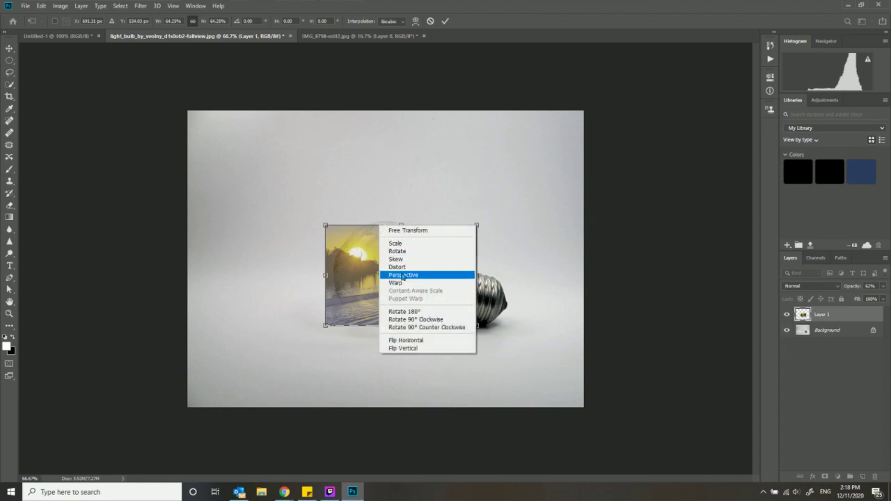
{"action": "key", "text": "Escape"}
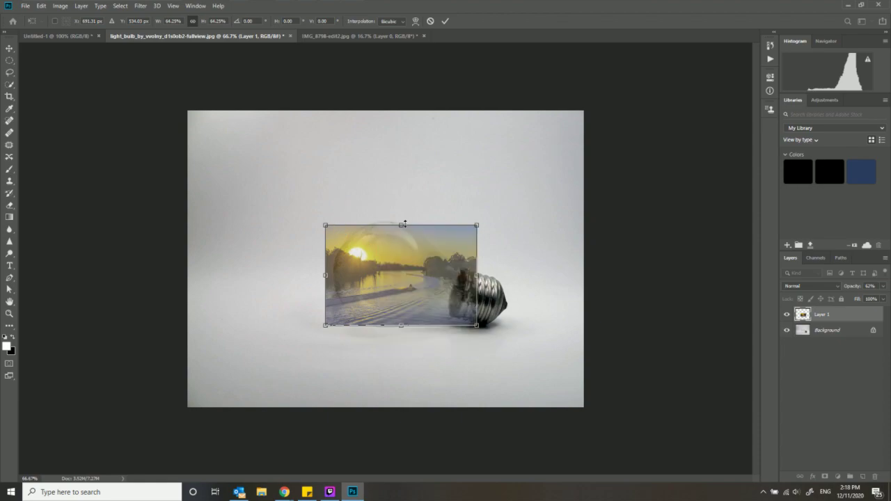
Stretch the sunset photo taller at the top, nudge it over the glass, and commit the transform
{"action": "left_click_drag", "start_coordinate": [400, 221], "coordinate": [400, 217]}
{"action": "left_click_drag", "start_coordinate": [401, 258], "coordinate": [401, 261]}
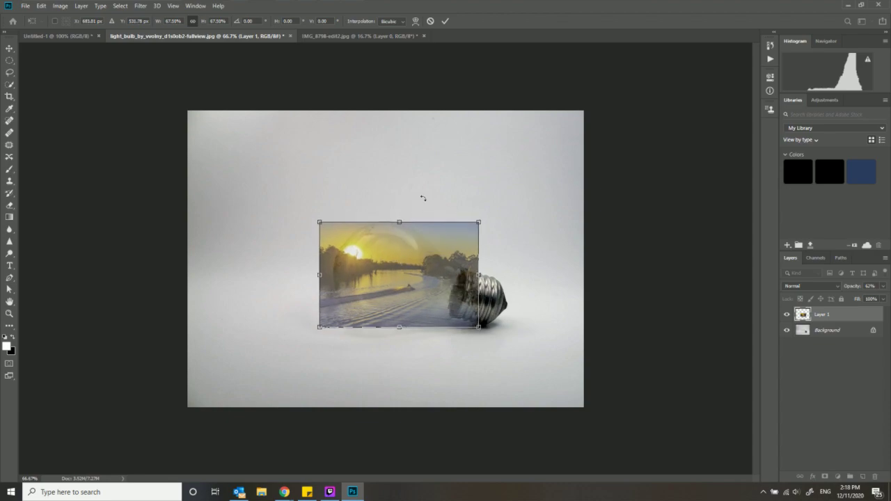
{"action": "left_click", "coordinate": [447, 21]}
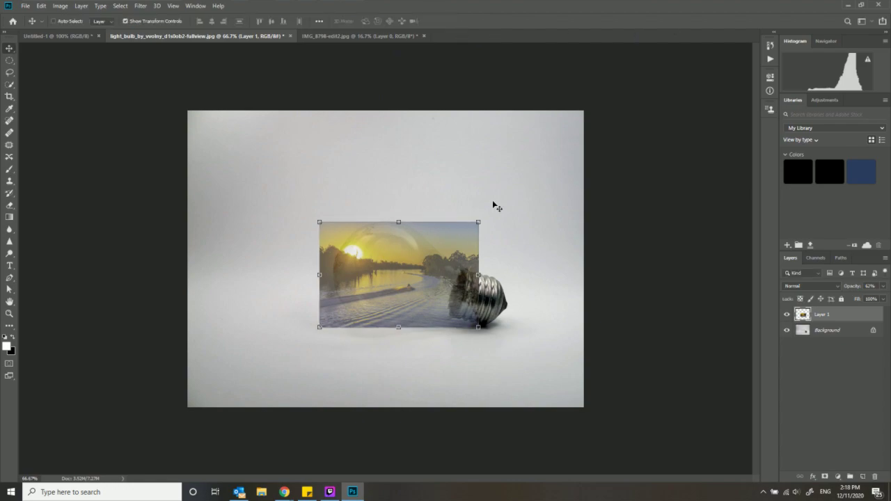
Add a layer mask to the sunset photo's Layer 1 by searching 'layer mask'
{"action": "left_click", "coordinate": [847, 25]}
{"action": "left_click", "coordinate": [846, 26]}
{"action": "left_click", "coordinate": [843, 25]}
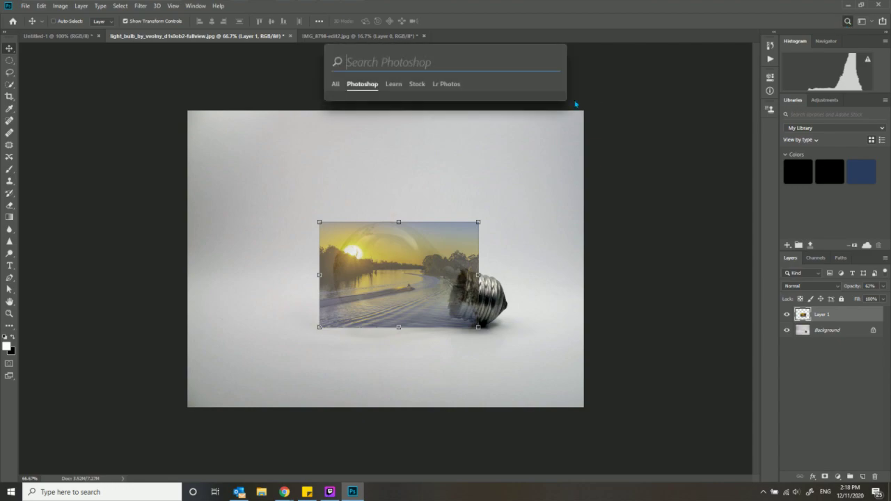
{"action": "type", "text": "la"}
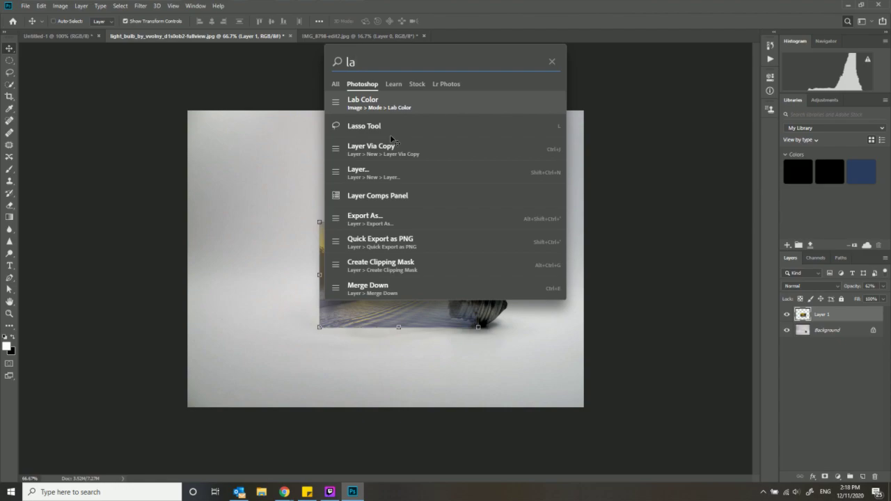
{"action": "type", "text": "yer mask"}
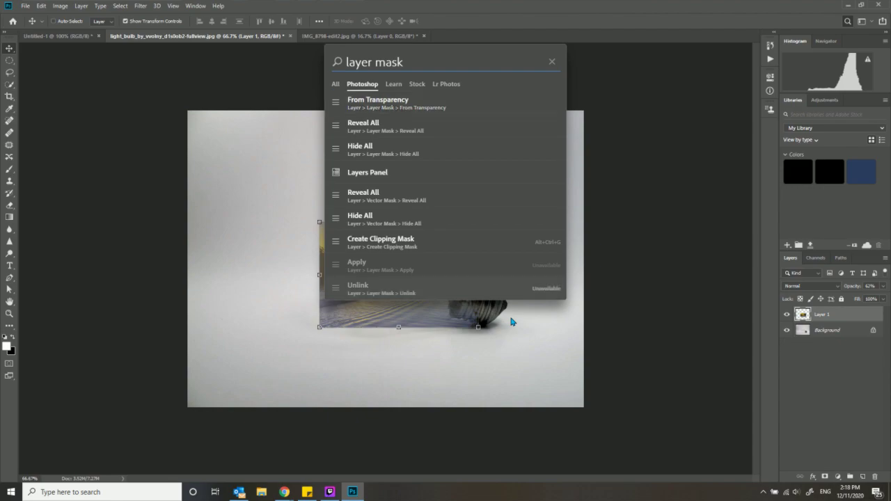
{"action": "key", "text": "Return"}
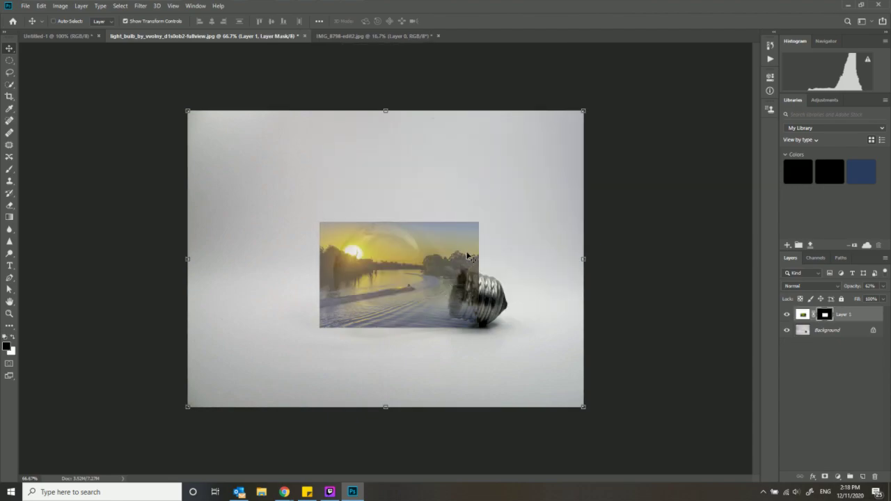
{"action": "left_click", "coordinate": [10, 169]}
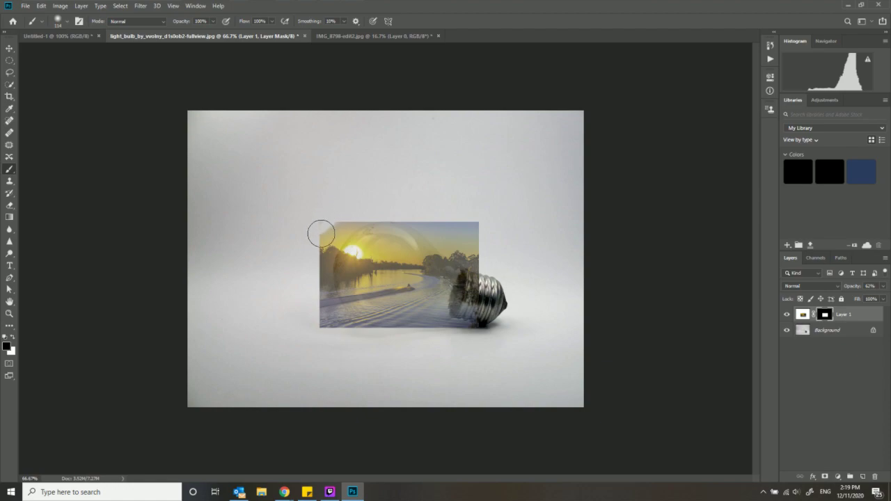
Paint black on the mask to hide the photo's top-left corner and along the bulb's left edge
{"action": "mouse_move", "coordinate": [337, 228]}
{"action": "left_mouse_down"}
{"action": "mouse_move", "coordinate": [359, 215]}
{"action": "mouse_move", "coordinate": [356, 225]}
{"action": "mouse_move", "coordinate": [366, 217]}
{"action": "mouse_move", "coordinate": [325, 257]}
{"action": "mouse_move", "coordinate": [332, 231]}
{"action": "mouse_move", "coordinate": [323, 239]}
{"action": "mouse_move", "coordinate": [321, 249]}
{"action": "mouse_move", "coordinate": [373, 214]}
{"action": "mouse_move", "coordinate": [364, 219]}
{"action": "mouse_move", "coordinate": [389, 212]}
{"action": "mouse_move", "coordinate": [437, 233]}
{"action": "mouse_move", "coordinate": [424, 217]}
{"action": "mouse_move", "coordinate": [446, 241]}
{"action": "mouse_move", "coordinate": [441, 220]}
{"action": "mouse_move", "coordinate": [460, 245]}
{"action": "mouse_move", "coordinate": [479, 232]}
{"action": "mouse_move", "coordinate": [448, 219]}
{"action": "mouse_move", "coordinate": [423, 240]}
{"action": "left_mouse_up"}
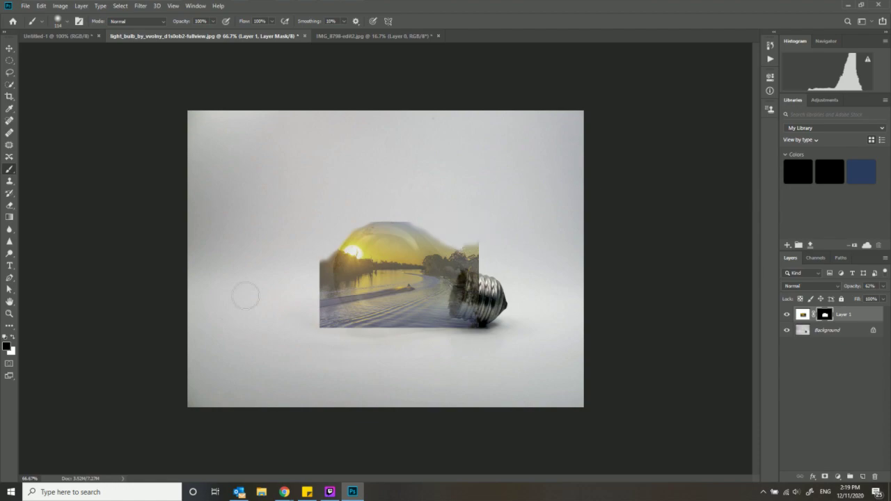
{"action": "left_click", "coordinate": [7, 346]}
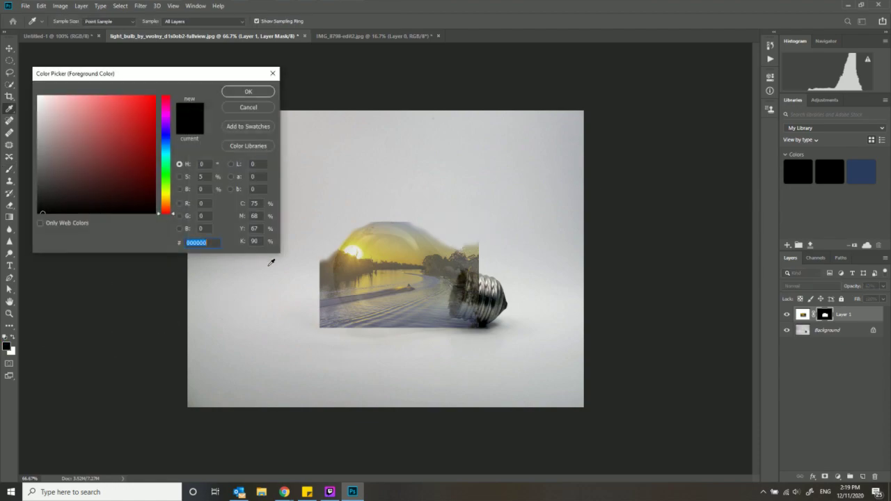
{"action": "left_click", "coordinate": [270, 92]}
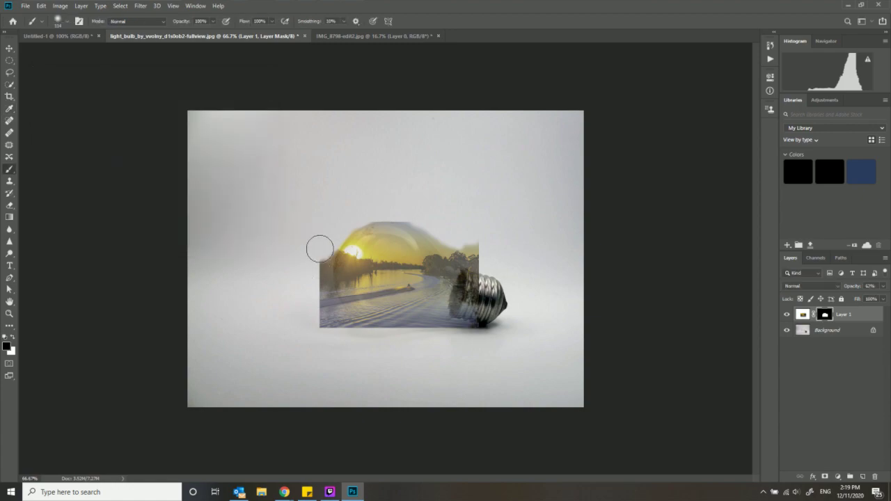
{"action": "mouse_move", "coordinate": [320, 263]}
{"action": "left_mouse_down"}
{"action": "mouse_move", "coordinate": [335, 235]}
{"action": "mouse_move", "coordinate": [322, 281]}
{"action": "mouse_move", "coordinate": [325, 314]}
{"action": "left_mouse_up"}
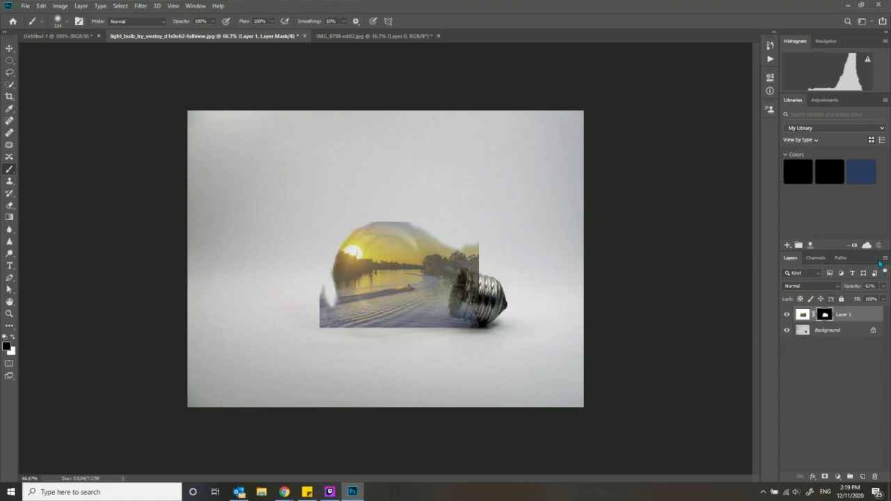
Lower Layer 1 to 36% opacity and mask out the photo's lower-left part below the bulb
{"action": "left_click", "coordinate": [885, 287]}
{"action": "left_click_drag", "start_coordinate": [853, 302], "coordinate": [867, 302]}
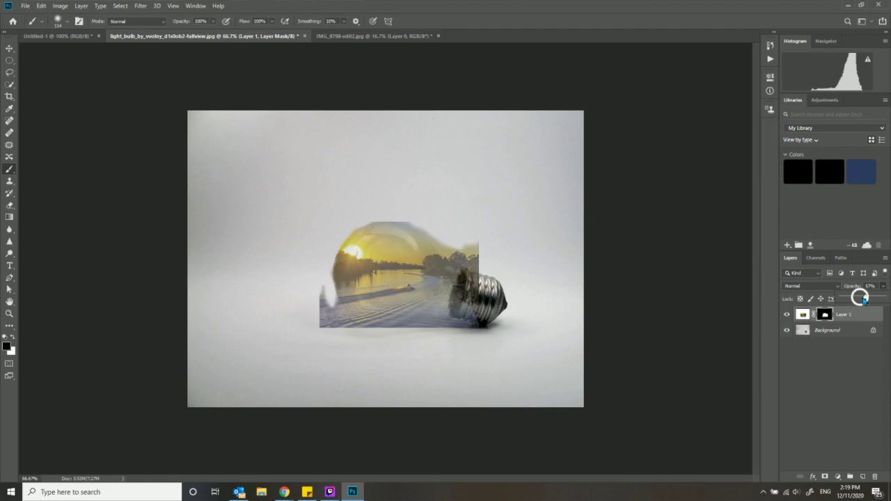
{"action": "left_click_drag", "start_coordinate": [859, 302], "coordinate": [858, 302]}
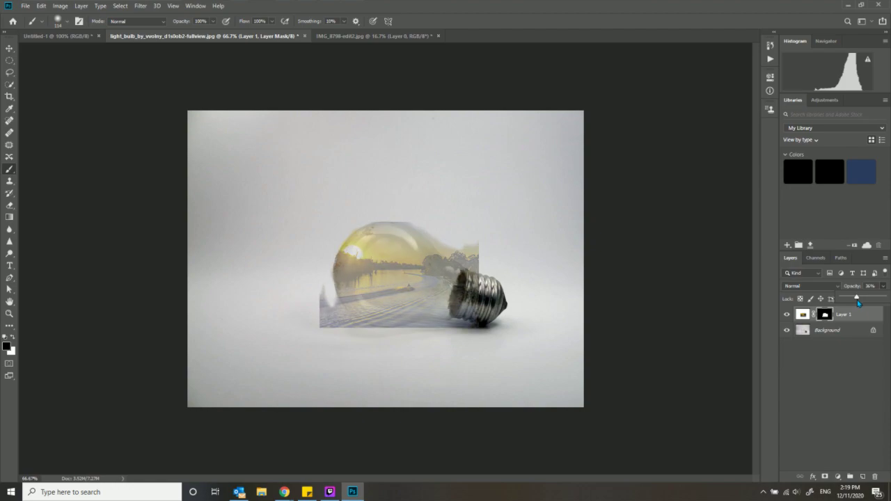
{"action": "left_click", "coordinate": [320, 290]}
{"action": "mouse_move", "coordinate": [320, 290]}
{"action": "left_mouse_down"}
{"action": "mouse_move", "coordinate": [363, 333]}
{"action": "mouse_move", "coordinate": [427, 328]}
{"action": "mouse_move", "coordinate": [465, 338]}
{"action": "mouse_move", "coordinate": [455, 335]}
{"action": "left_mouse_up"}
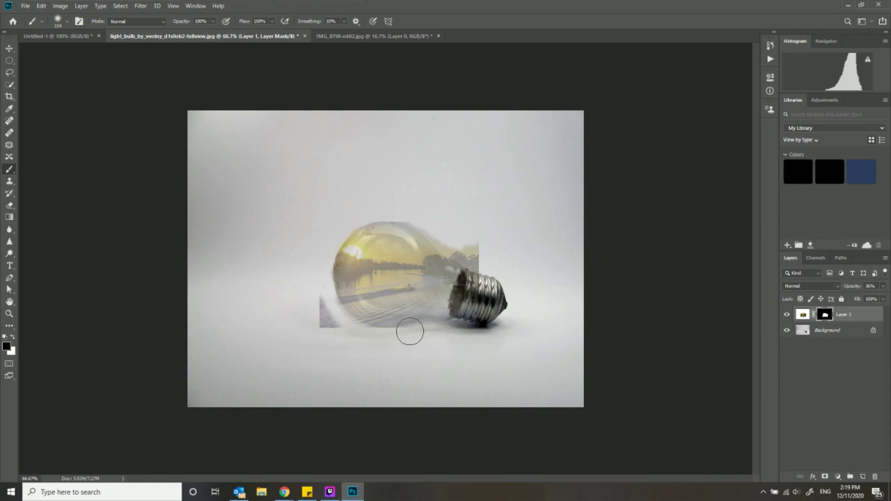
{"action": "mouse_move", "coordinate": [314, 334]}
{"action": "left_mouse_down"}
{"action": "mouse_move", "coordinate": [315, 297]}
{"action": "mouse_move", "coordinate": [333, 330]}
{"action": "mouse_move", "coordinate": [317, 295]}
{"action": "mouse_move", "coordinate": [337, 316]}
{"action": "left_mouse_up"}
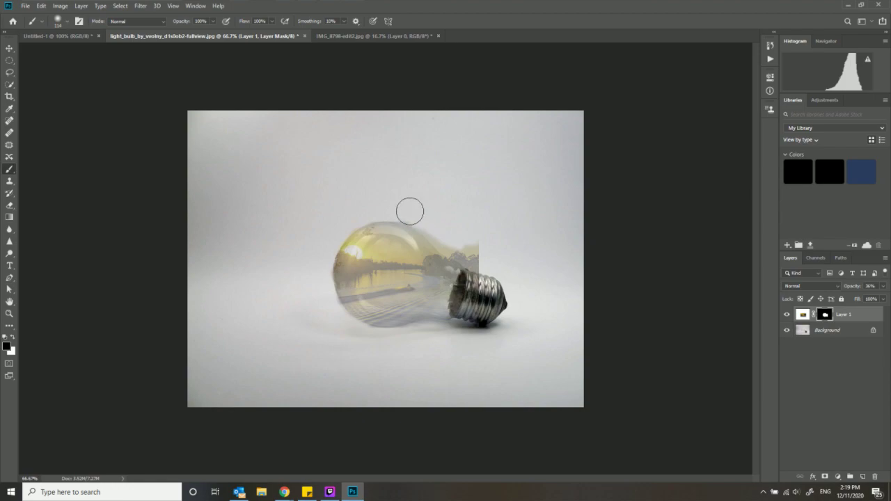
Paint the mask with a soft brush to hide sunset overspill along the bulb's top edge
{"action": "mouse_move", "coordinate": [410, 211]}
{"action": "left_mouse_down"}
{"action": "mouse_move", "coordinate": [399, 205]}
{"action": "mouse_move", "coordinate": [453, 247]}
{"action": "mouse_move", "coordinate": [481, 257]}
{"action": "mouse_move", "coordinate": [481, 244]}
{"action": "mouse_move", "coordinate": [483, 260]}
{"action": "mouse_move", "coordinate": [461, 258]}
{"action": "mouse_move", "coordinate": [472, 260]}
{"action": "mouse_move", "coordinate": [420, 215]}
{"action": "mouse_move", "coordinate": [403, 215]}
{"action": "mouse_move", "coordinate": [408, 209]}
{"action": "mouse_move", "coordinate": [481, 269]}
{"action": "mouse_move", "coordinate": [473, 257]}
{"action": "mouse_move", "coordinate": [464, 275]}
{"action": "left_mouse_up"}
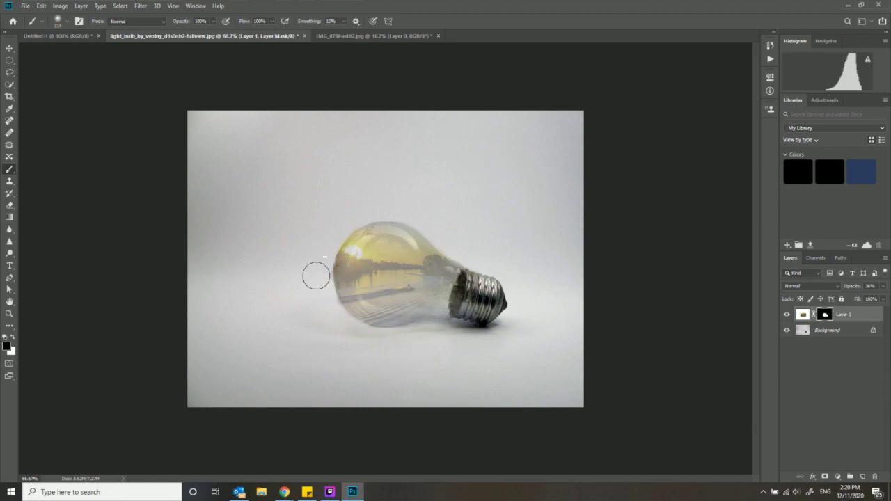
{"action": "right_click", "coordinate": [317, 275]}
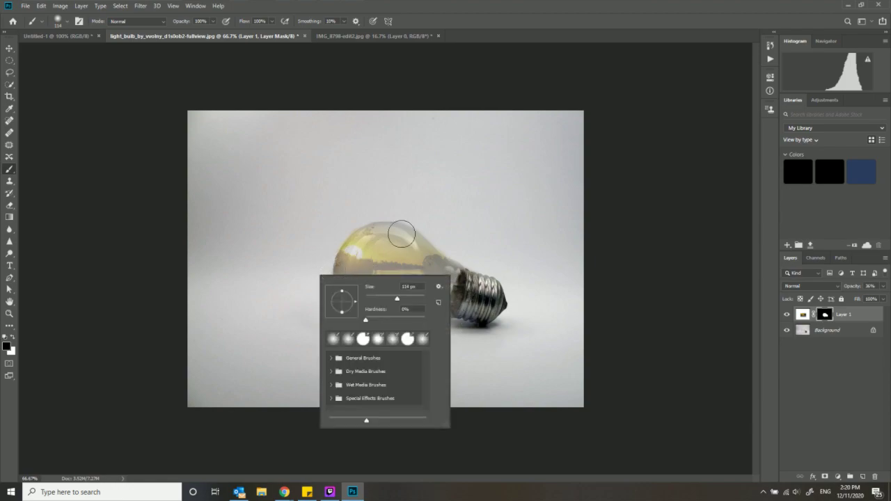
{"action": "left_click", "coordinate": [525, 178]}
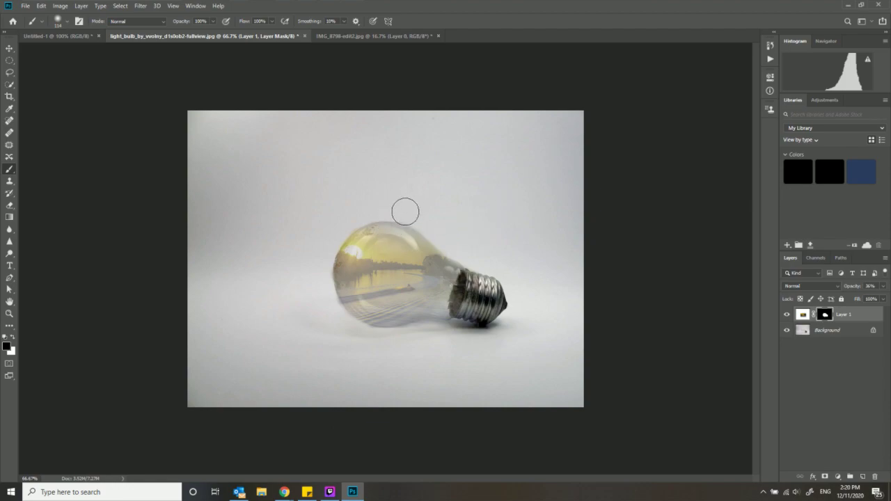
{"action": "right_click", "coordinate": [405, 211]}
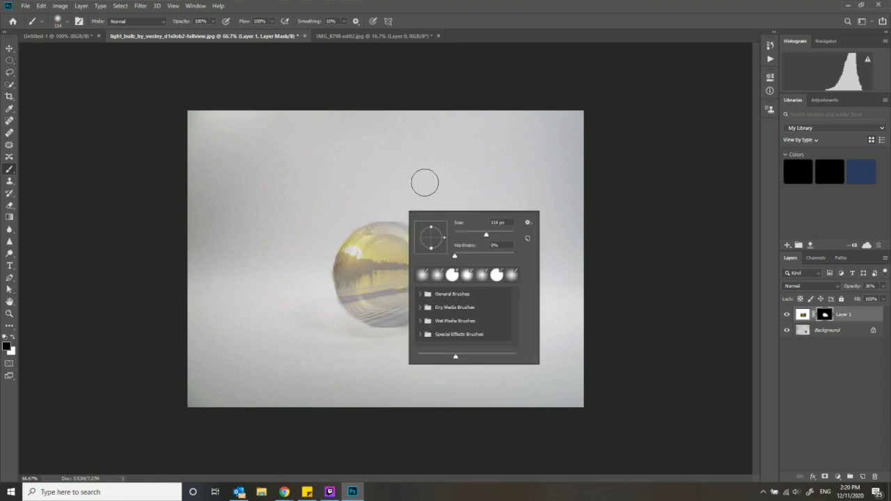
{"action": "left_click", "coordinate": [427, 180]}
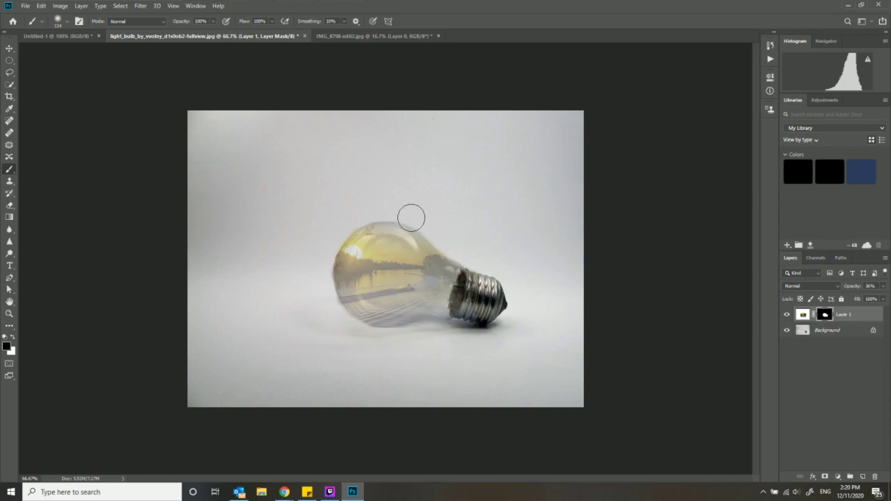
Mask the sunset off the metal base and set Layer 1 opacity to about 92%
{"action": "left_click", "coordinate": [882, 288]}
{"action": "left_click_drag", "start_coordinate": [863, 298], "coordinate": [881, 298]}
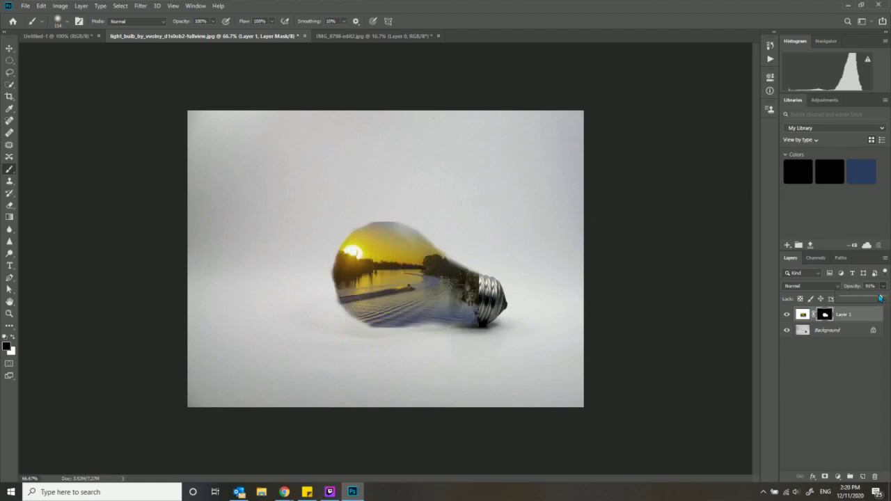
{"action": "left_click_drag", "start_coordinate": [873, 297], "coordinate": [869, 297]}
{"action": "left_click", "coordinate": [449, 334]}
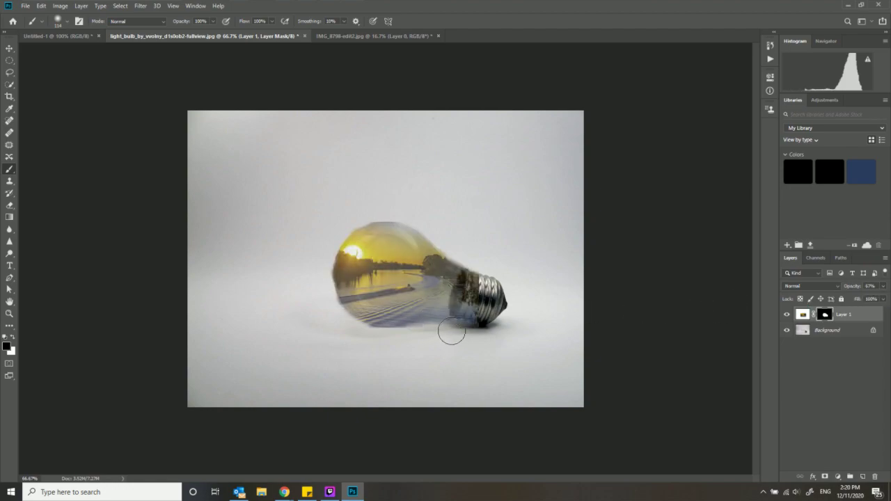
{"action": "mouse_move", "coordinate": [467, 334]}
{"action": "left_mouse_down"}
{"action": "mouse_move", "coordinate": [494, 323]}
{"action": "mouse_move", "coordinate": [497, 258]}
{"action": "mouse_move", "coordinate": [473, 261]}
{"action": "mouse_move", "coordinate": [447, 235]}
{"action": "left_mouse_up"}
{"action": "left_click", "coordinate": [882, 288]}
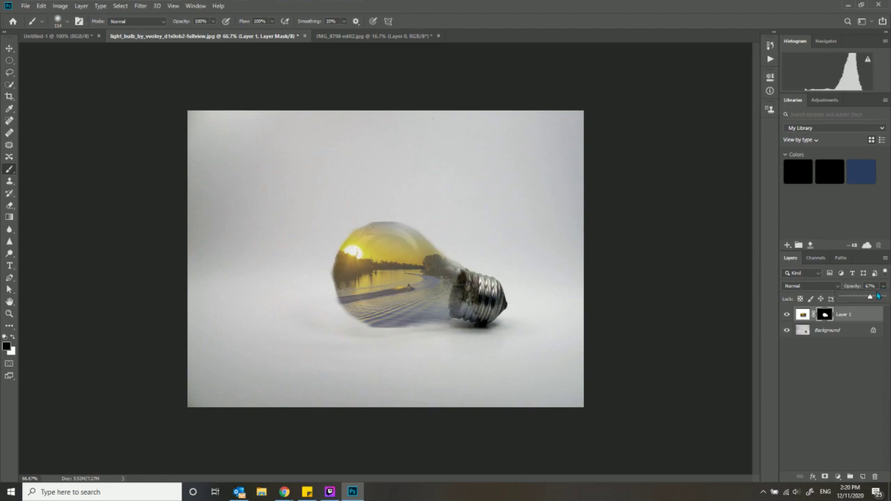
{"action": "left_click_drag", "start_coordinate": [881, 302], "coordinate": [885, 301]}
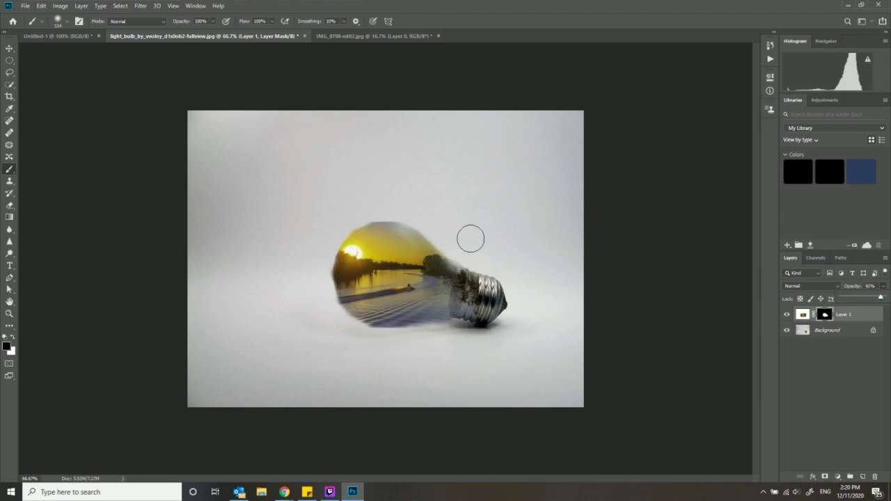
{"action": "left_click", "coordinate": [441, 243]}
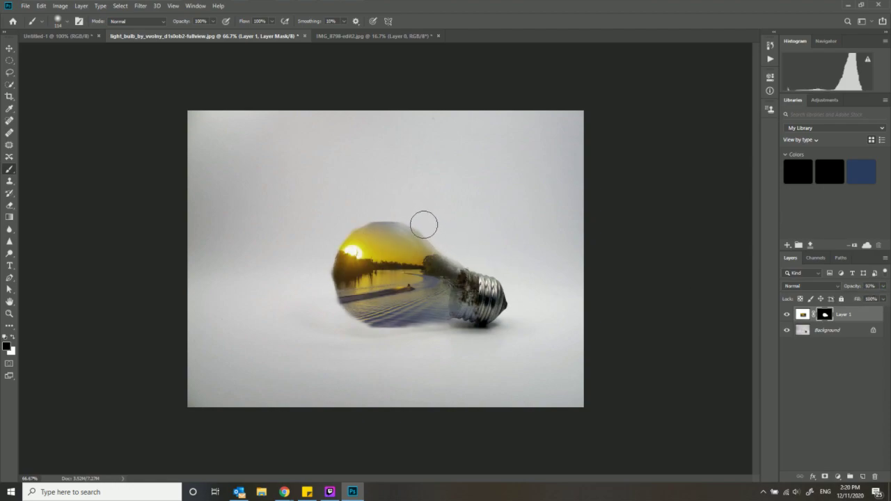
{"action": "left_click", "coordinate": [826, 332]}
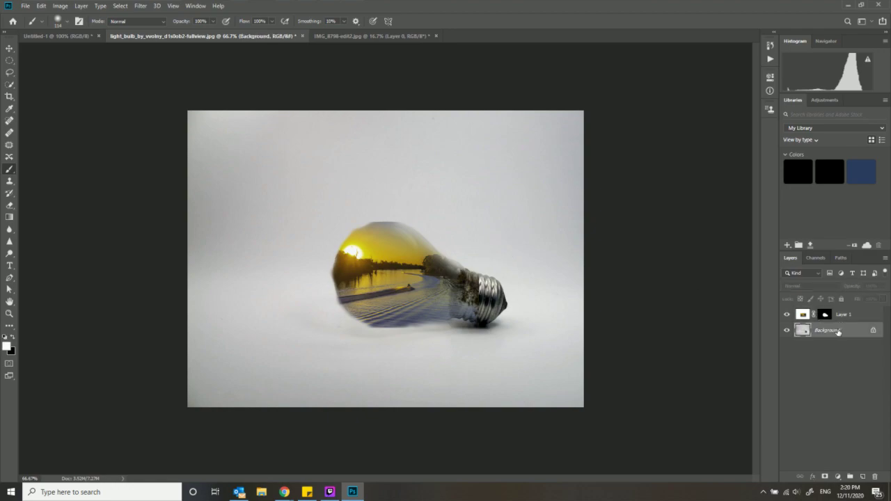
{"action": "right_click", "coordinate": [837, 331]}
{"action": "left_click", "coordinate": [796, 330]}
{"action": "double_click", "coordinate": [828, 331]}
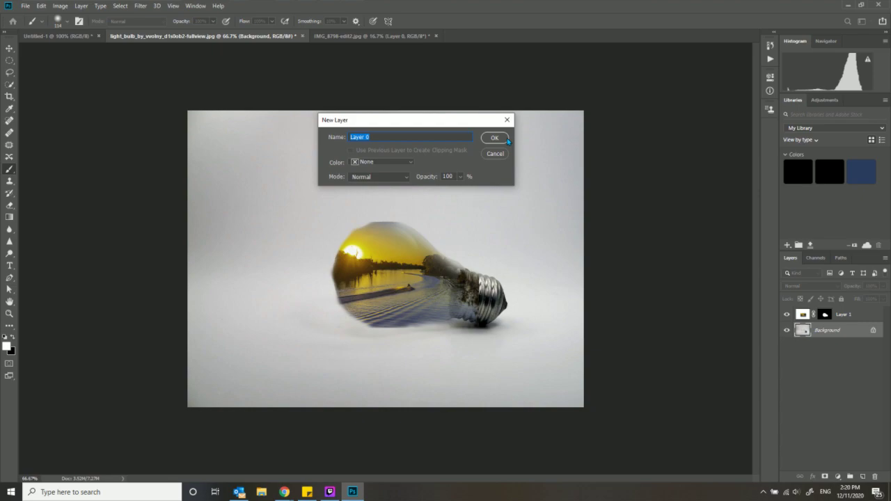
{"action": "left_click", "coordinate": [494, 137]}
{"action": "left_click", "coordinate": [851, 315]}
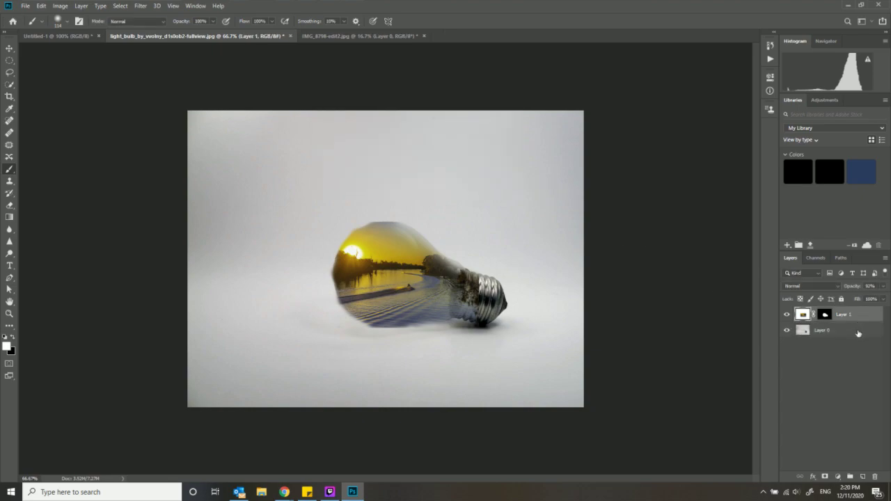
{"action": "left_click", "coordinate": [881, 287]}
{"action": "left_click_drag", "start_coordinate": [881, 298], "coordinate": [872, 298]}
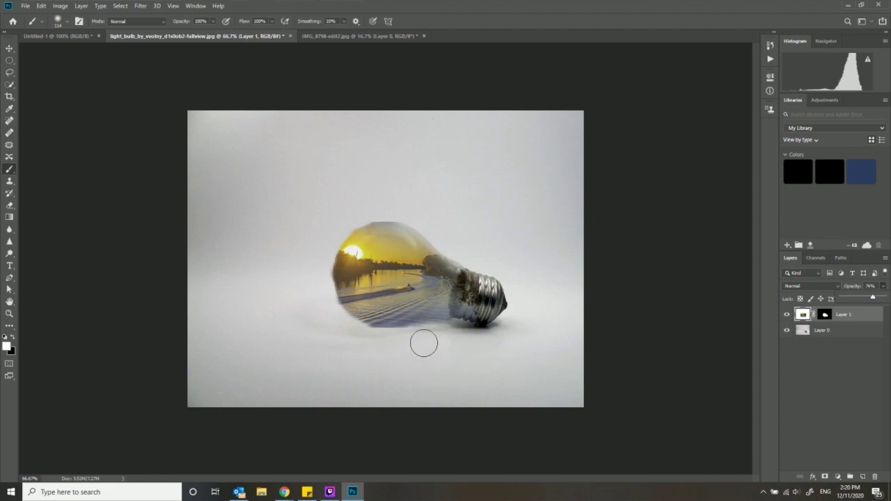
{"action": "left_click", "coordinate": [830, 332]}
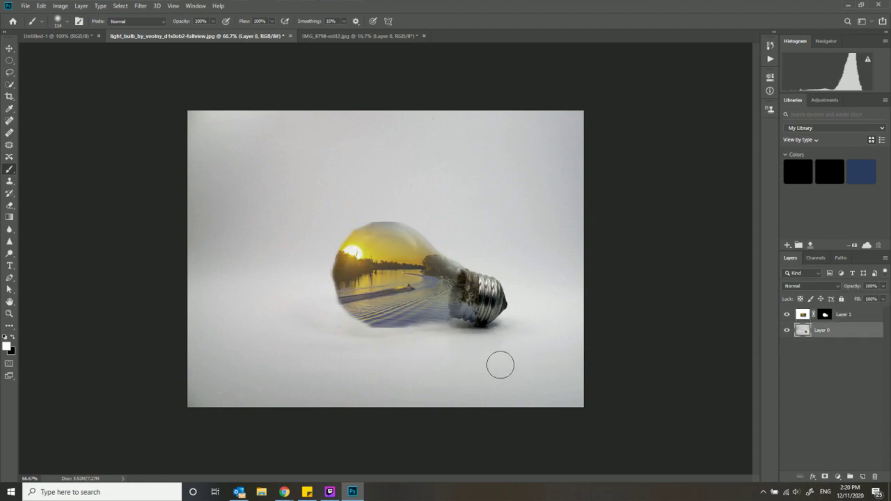
{"action": "mouse_move", "coordinate": [420, 338]}
{"action": "left_mouse_down"}
{"action": "mouse_move", "coordinate": [448, 328]}
{"action": "mouse_move", "coordinate": [420, 334]}
{"action": "left_mouse_up"}
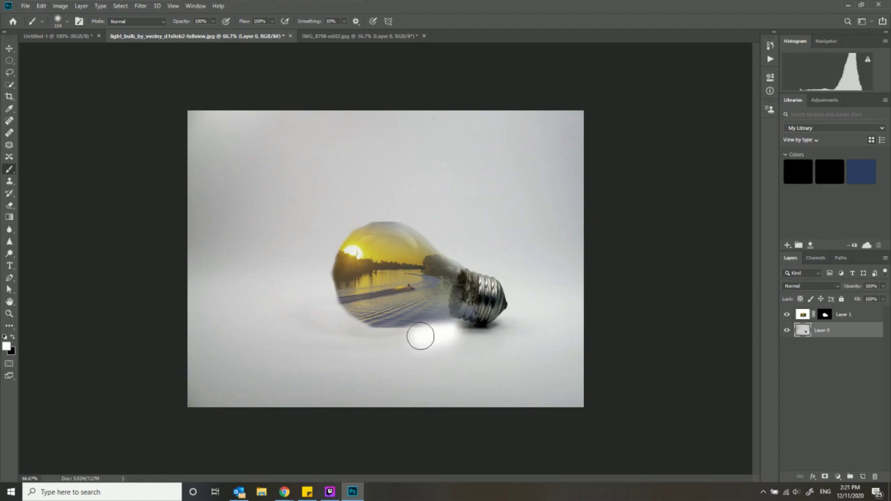
{"action": "left_click", "coordinate": [7, 345]}
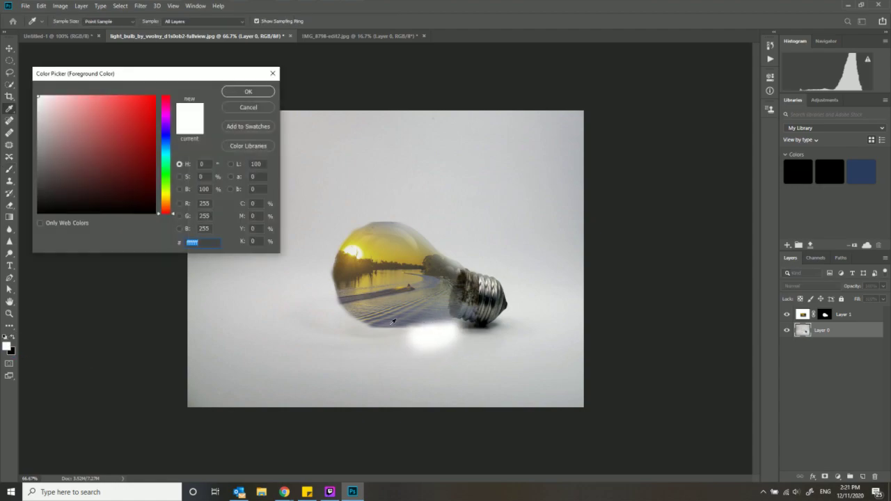
{"action": "left_click", "coordinate": [248, 91]}
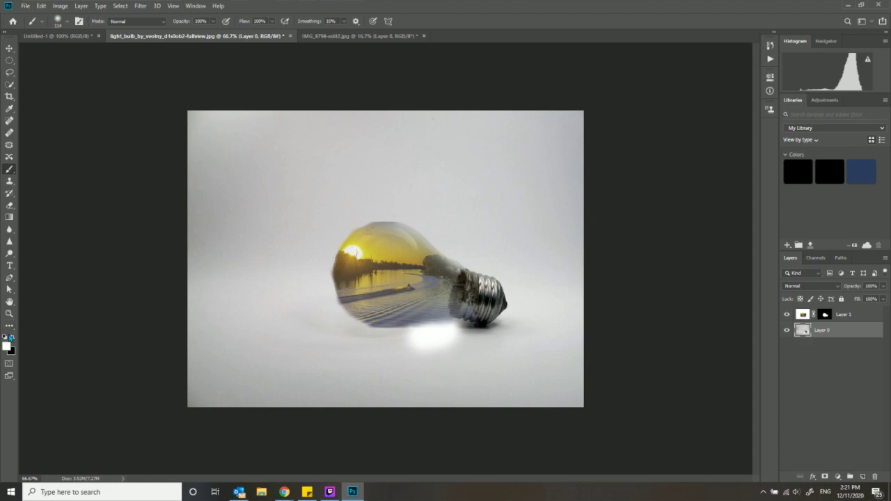
{"action": "mouse_move", "coordinate": [479, 346]}
{"action": "left_mouse_down"}
{"action": "mouse_move", "coordinate": [400, 346]}
{"action": "mouse_move", "coordinate": [417, 344]}
{"action": "mouse_move", "coordinate": [338, 333]}
{"action": "mouse_move", "coordinate": [315, 279]}
{"action": "mouse_move", "coordinate": [323, 244]}
{"action": "mouse_move", "coordinate": [356, 226]}
{"action": "mouse_move", "coordinate": [405, 226]}
{"action": "mouse_move", "coordinate": [514, 292]}
{"action": "mouse_move", "coordinate": [504, 316]}
{"action": "mouse_move", "coordinate": [467, 341]}
{"action": "left_mouse_up"}
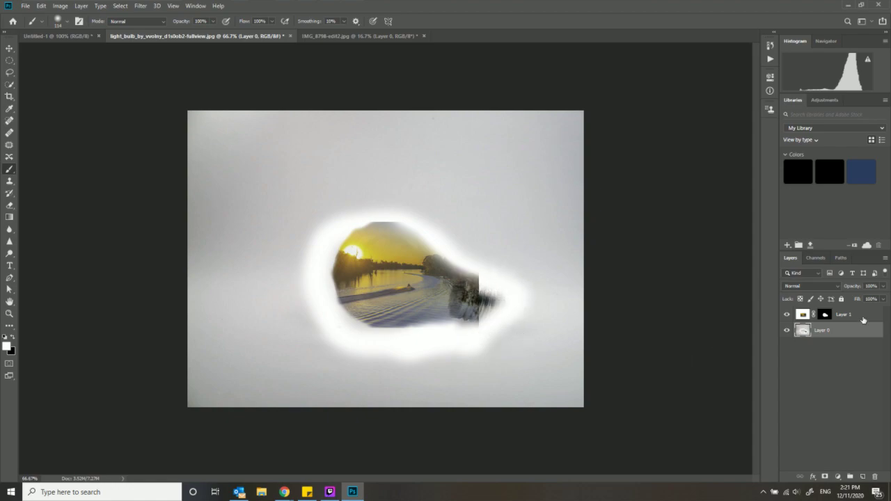
{"action": "left_click", "coordinate": [802, 315]}
{"action": "left_click", "coordinate": [825, 315]}
{"action": "key", "text": "x"}
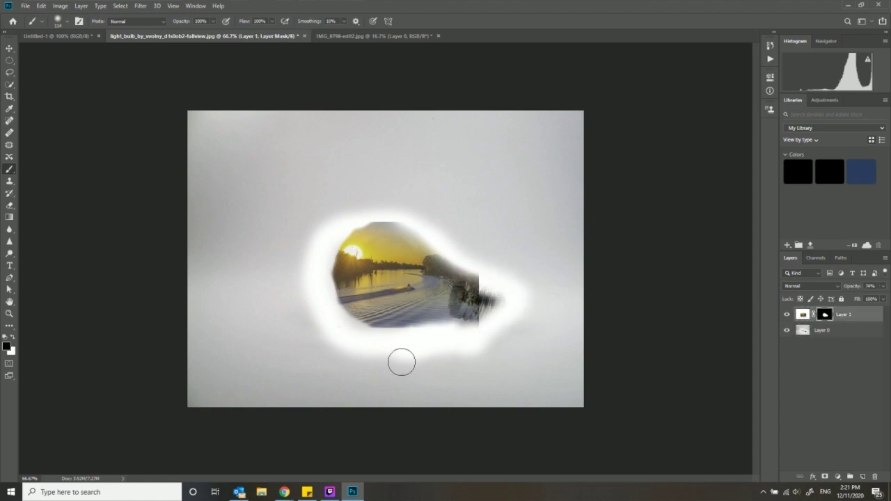
{"action": "mouse_move", "coordinate": [460, 324]}
{"action": "left_mouse_down"}
{"action": "mouse_move", "coordinate": [362, 328]}
{"action": "mouse_move", "coordinate": [331, 302]}
{"action": "mouse_move", "coordinate": [319, 263]}
{"action": "mouse_move", "coordinate": [336, 231]}
{"action": "mouse_move", "coordinate": [327, 279]}
{"action": "mouse_move", "coordinate": [353, 224]}
{"action": "mouse_move", "coordinate": [460, 244]}
{"action": "left_mouse_up"}
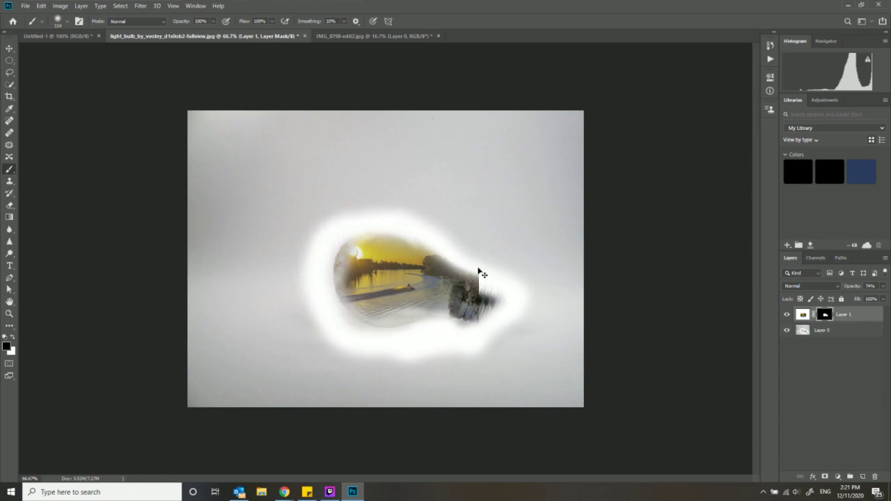
{"action": "key", "text": "ctrl+z"}
{"action": "key", "text": "ctrl+z"}
{"action": "key", "text": "ctrl+z"}
{"action": "key", "text": "ctrl+z"}
{"action": "key", "text": "ctrl+z"}
{"action": "key", "text": "ctrl+z"}
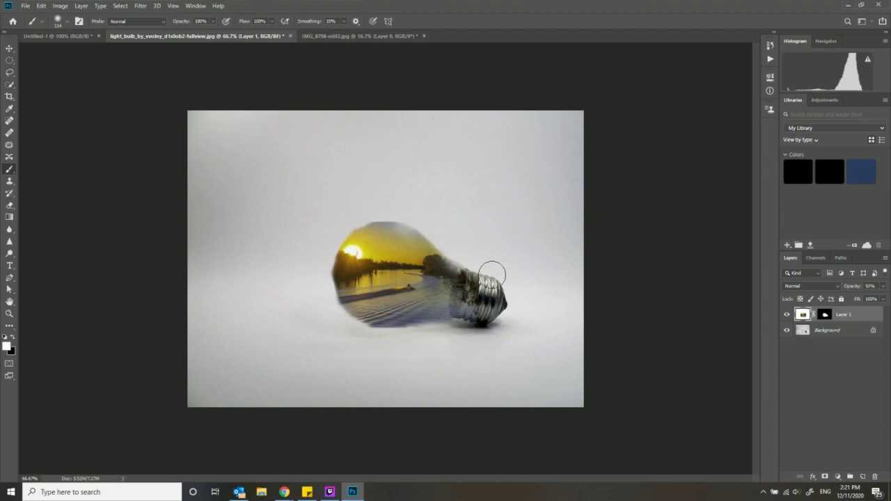
Convert Background to Layer 0 and delete the old sunset layer, Layer 1
{"action": "left_click", "coordinate": [814, 333]}
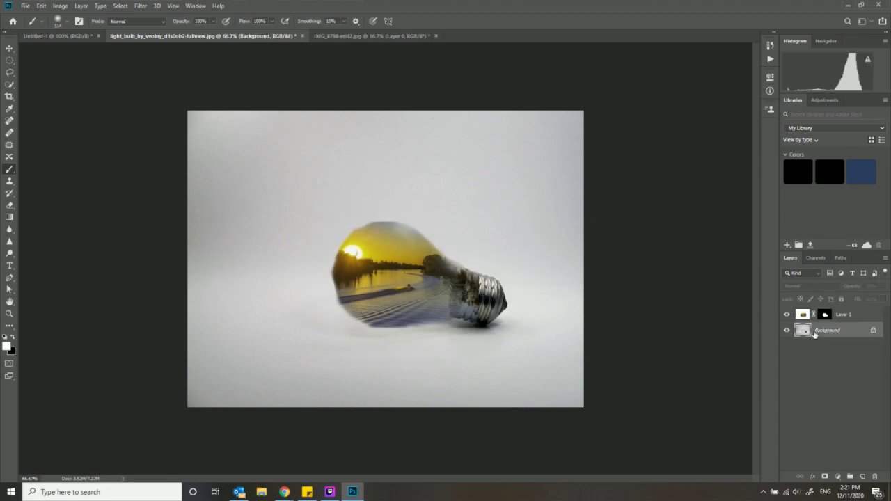
{"action": "double_click", "coordinate": [857, 335]}
{"action": "left_click", "coordinate": [507, 137]}
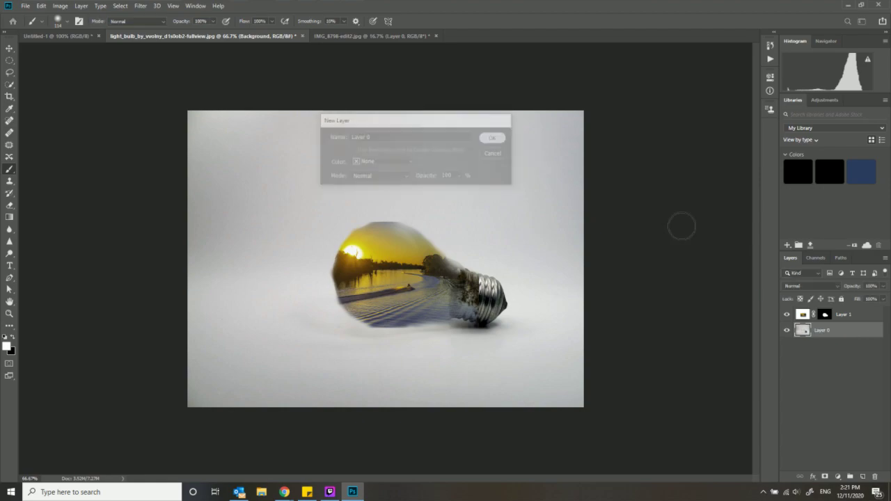
{"action": "left_click", "coordinate": [869, 316]}
{"action": "key", "text": "Delete"}
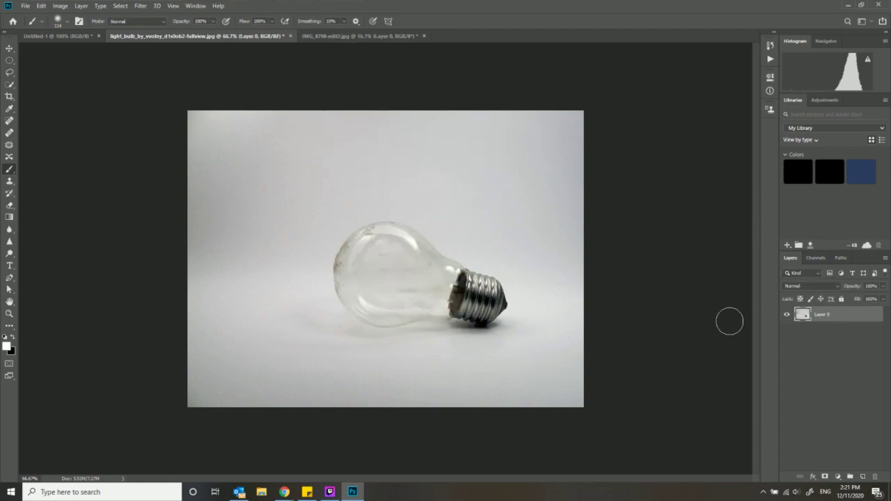
Paste the sunset photo and scale it down to cover the bulb's glass
{"action": "key", "text": "ctrl+v"}
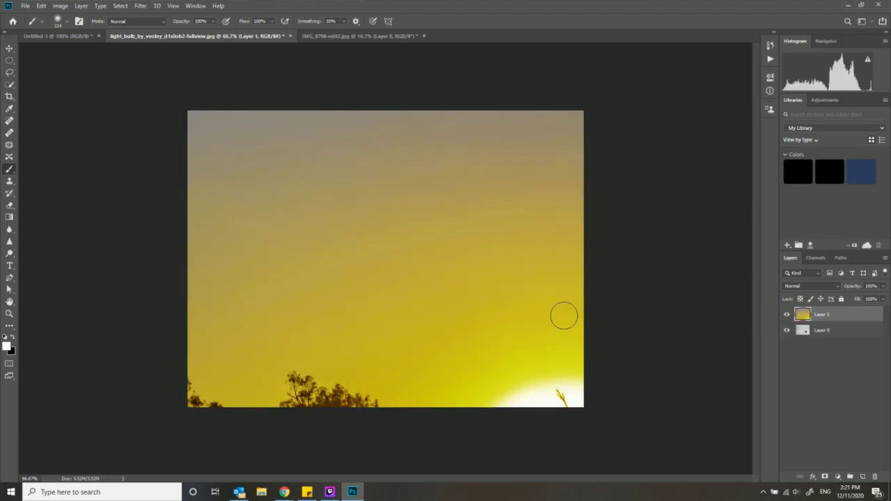
{"action": "key", "text": "ctrl+t"}
{"action": "left_click_drag", "start_coordinate": [348, 225], "coordinate": [163, 133]}
{"action": "left_click_drag", "start_coordinate": [132, 106], "coordinate": [169, 154]}
{"action": "left_click_drag", "start_coordinate": [124, 134], "coordinate": [374, 245]}
{"action": "left_click_drag", "start_coordinate": [401, 323], "coordinate": [401, 329]}
{"action": "key", "text": "Return"}
{"action": "left_click", "coordinate": [803, 332]}
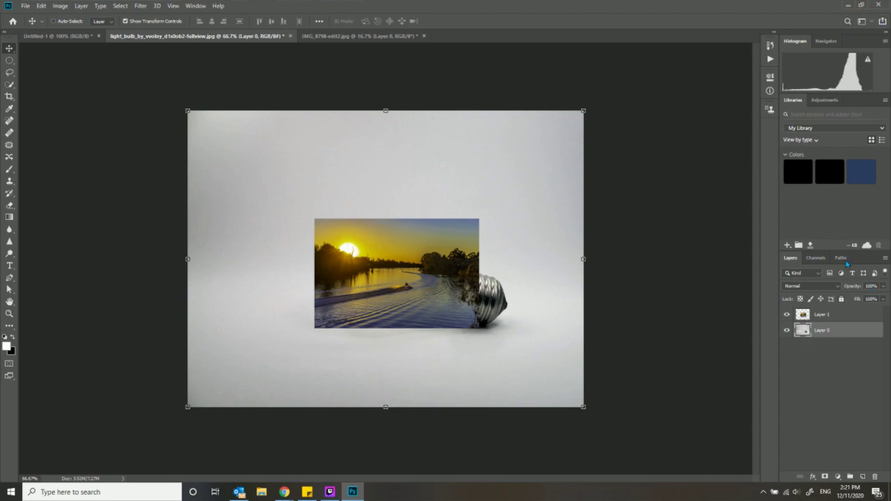
Lower the sunset layer's opacity to 26% so the bulb shows through
{"action": "left_click", "coordinate": [816, 317]}
{"action": "left_click", "coordinate": [884, 286]}
{"action": "left_click_drag", "start_coordinate": [865, 299], "coordinate": [852, 299]}
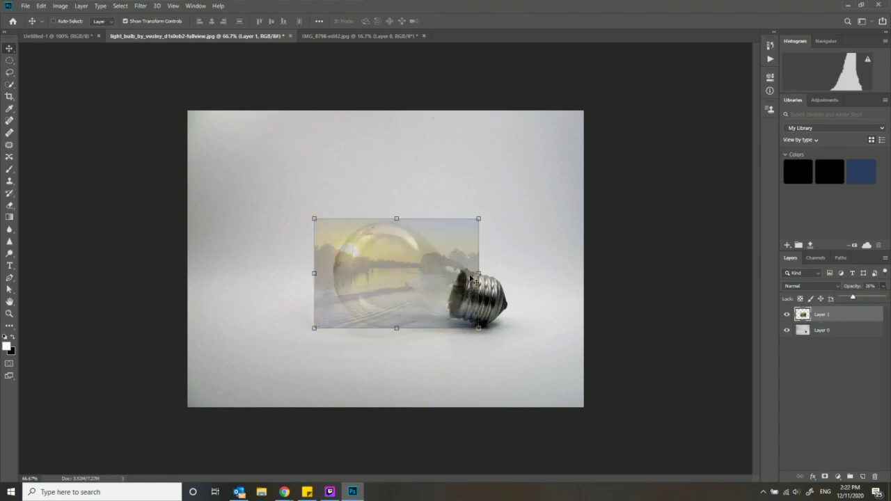
{"action": "left_click", "coordinate": [428, 273]}
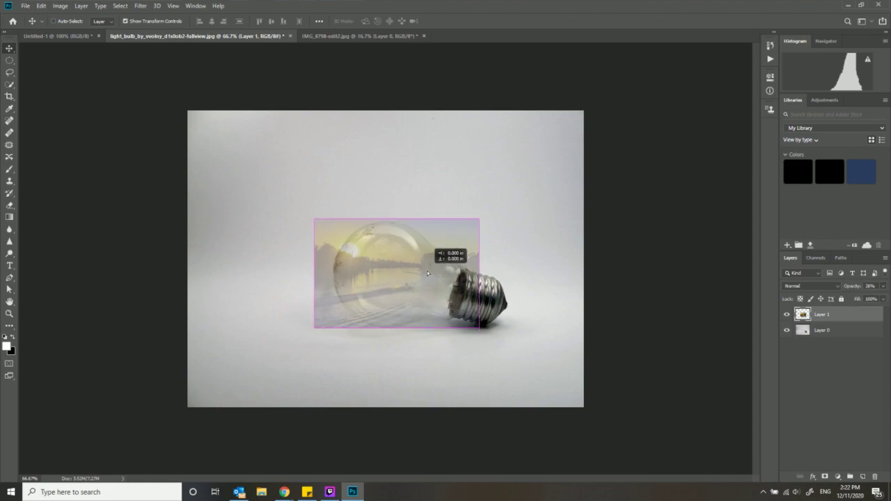
Set the background colour to black and add a layer mask to Layer 1
{"action": "left_click", "coordinate": [12, 353]}
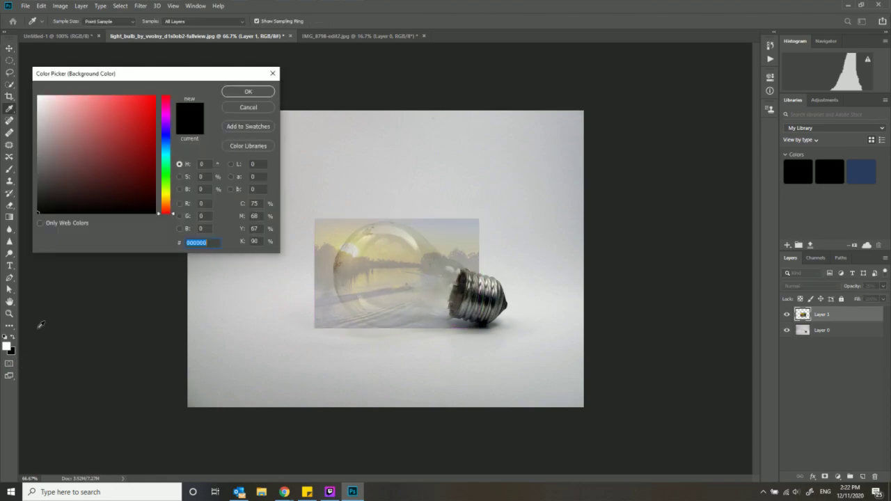
{"action": "left_click", "coordinate": [244, 96]}
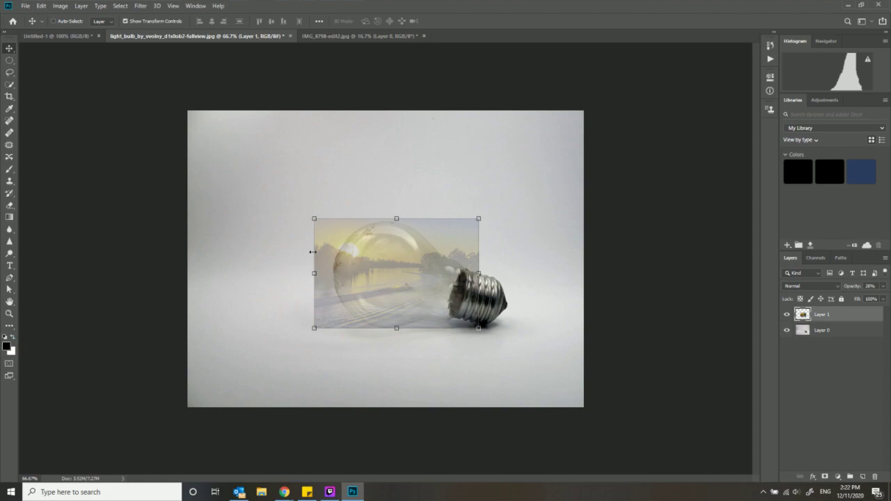
{"action": "left_click", "coordinate": [847, 21]}
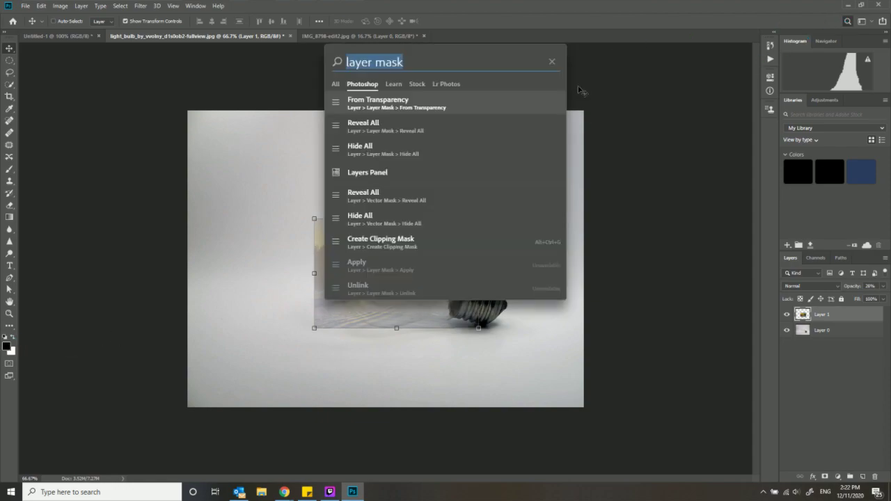
{"action": "left_click", "coordinate": [538, 107]}
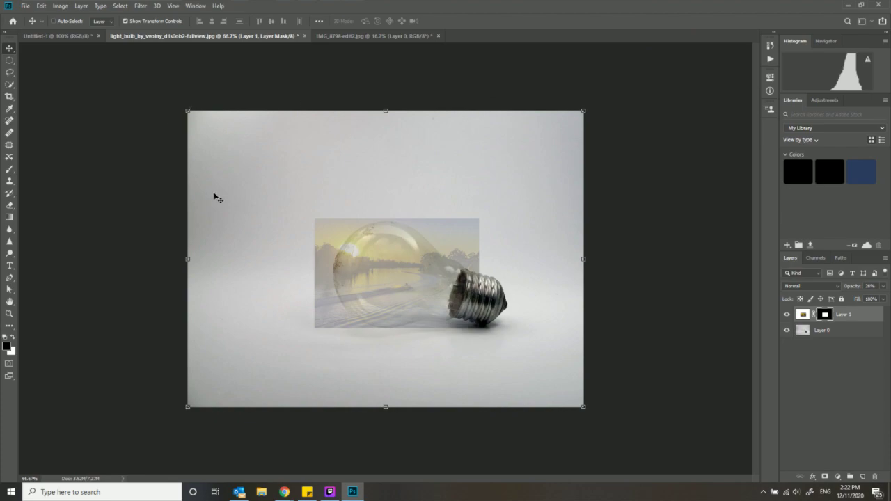
Paint black on Layer 1's mask to hide the overlay outside the bulb
{"action": "left_click", "coordinate": [10, 170]}
{"action": "mouse_move", "coordinate": [349, 211]}
{"action": "left_mouse_down"}
{"action": "mouse_move", "coordinate": [326, 239]}
{"action": "mouse_move", "coordinate": [339, 233]}
{"action": "mouse_move", "coordinate": [321, 278]}
{"action": "mouse_move", "coordinate": [337, 326]}
{"action": "mouse_move", "coordinate": [324, 297]}
{"action": "mouse_move", "coordinate": [340, 325]}
{"action": "mouse_move", "coordinate": [366, 340]}
{"action": "mouse_move", "coordinate": [382, 343]}
{"action": "mouse_move", "coordinate": [349, 330]}
{"action": "mouse_move", "coordinate": [397, 339]}
{"action": "mouse_move", "coordinate": [439, 327]}
{"action": "mouse_move", "coordinate": [507, 326]}
{"action": "left_mouse_up"}
{"action": "mouse_move", "coordinate": [478, 261]}
{"action": "left_mouse_down"}
{"action": "mouse_move", "coordinate": [389, 212]}
{"action": "mouse_move", "coordinate": [340, 223]}
{"action": "mouse_move", "coordinate": [323, 239]}
{"action": "mouse_move", "coordinate": [305, 362]}
{"action": "mouse_move", "coordinate": [318, 335]}
{"action": "left_mouse_up"}
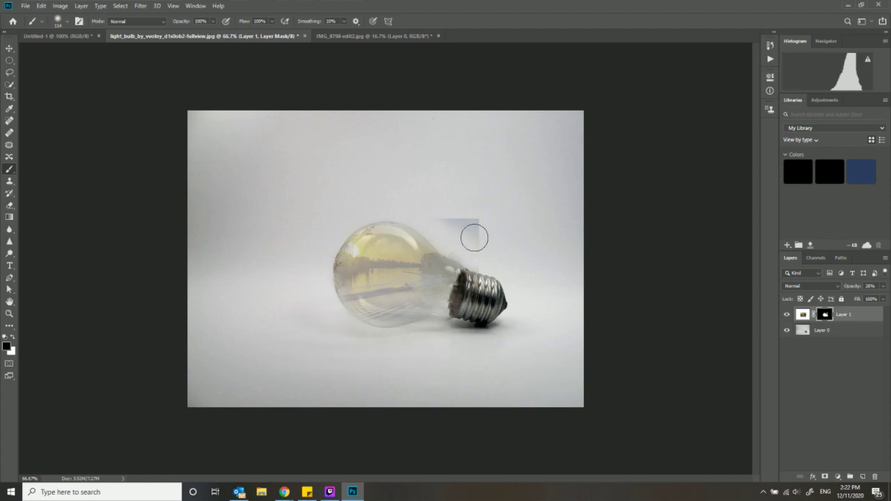
{"action": "left_click_drag", "start_coordinate": [469, 218], "coordinate": [432, 225]}
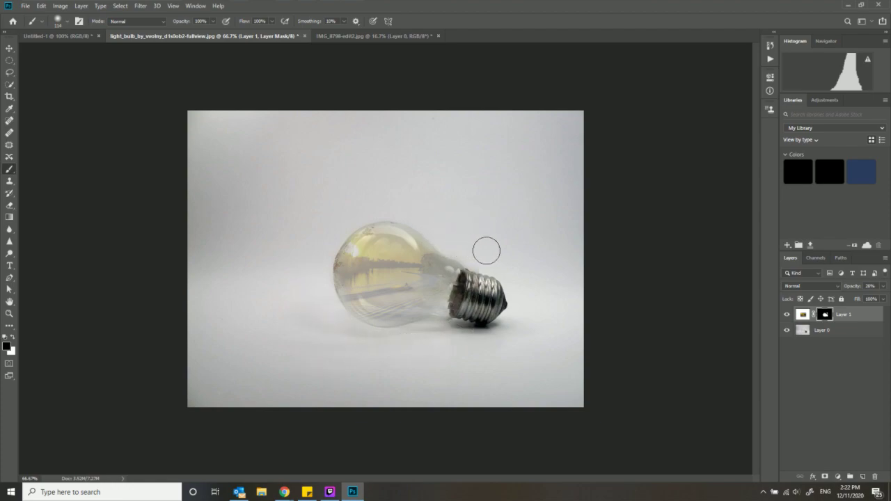
Raise Layer 1 opacity to 85% and refine the mask along the bulb's neck and lower edge
{"action": "left_click", "coordinate": [883, 286]}
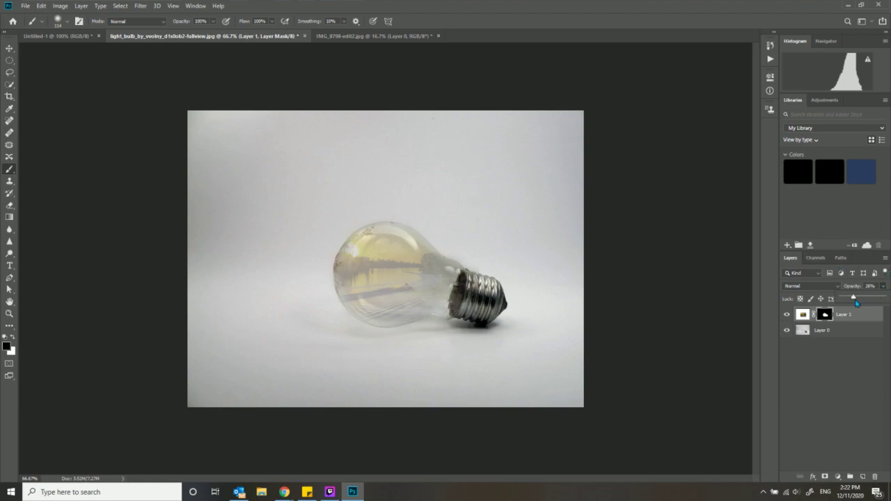
{"action": "left_click_drag", "start_coordinate": [879, 303], "coordinate": [881, 303]}
{"action": "left_click", "coordinate": [455, 247]}
{"action": "left_click_drag", "start_coordinate": [454, 254], "coordinate": [491, 269]}
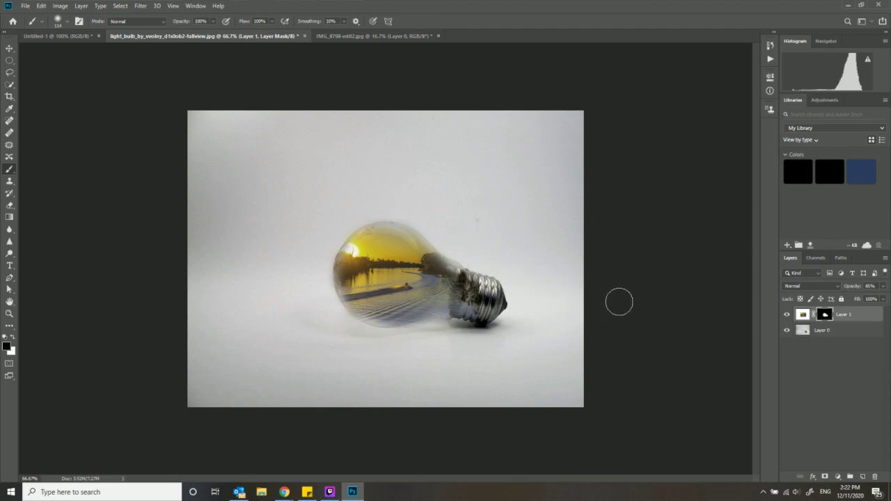
{"action": "mouse_move", "coordinate": [479, 273]}
{"action": "left_mouse_down"}
{"action": "mouse_move", "coordinate": [449, 275]}
{"action": "mouse_move", "coordinate": [493, 269]}
{"action": "mouse_move", "coordinate": [489, 296]}
{"action": "mouse_move", "coordinate": [479, 273]}
{"action": "mouse_move", "coordinate": [470, 285]}
{"action": "left_mouse_up"}
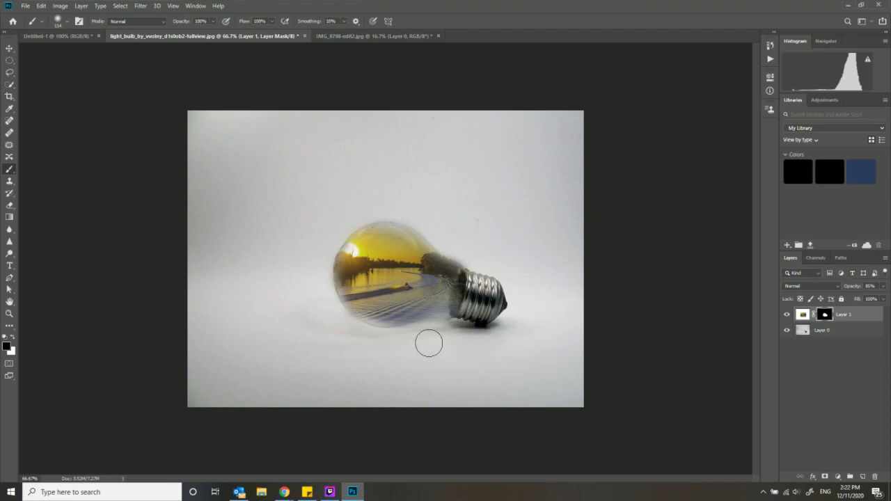
{"action": "left_click_drag", "start_coordinate": [387, 316], "coordinate": [375, 318]}
Paint white on the mask to reveal more lake along the bulb's lower edge
{"action": "left_click", "coordinate": [11, 351]}
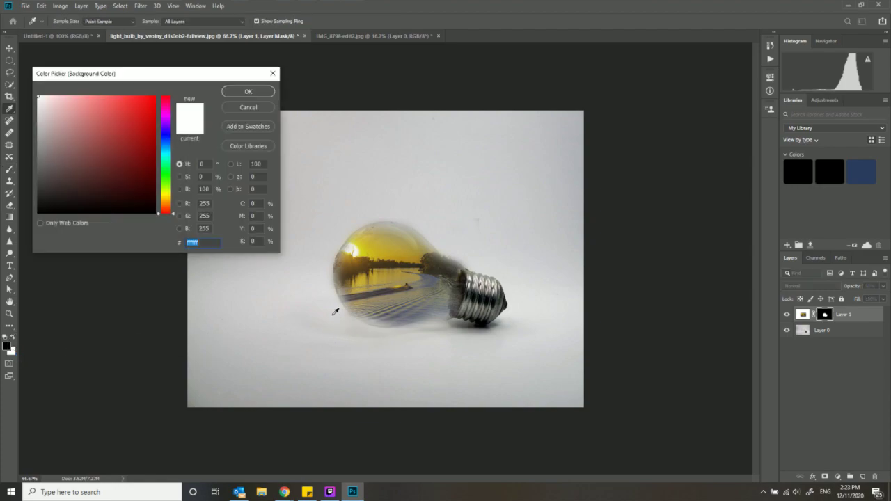
{"action": "left_click", "coordinate": [266, 95]}
{"action": "left_click", "coordinate": [14, 338]}
{"action": "mouse_move", "coordinate": [373, 313]}
{"action": "left_mouse_down"}
{"action": "mouse_move", "coordinate": [388, 327]}
{"action": "mouse_move", "coordinate": [379, 315]}
{"action": "mouse_move", "coordinate": [391, 315]}
{"action": "mouse_move", "coordinate": [372, 311]}
{"action": "mouse_move", "coordinate": [452, 305]}
{"action": "mouse_move", "coordinate": [442, 298]}
{"action": "mouse_move", "coordinate": [451, 278]}
{"action": "mouse_move", "coordinate": [434, 267]}
{"action": "mouse_move", "coordinate": [380, 277]}
{"action": "mouse_move", "coordinate": [398, 245]}
{"action": "mouse_move", "coordinate": [375, 238]}
{"action": "mouse_move", "coordinate": [348, 260]}
{"action": "mouse_move", "coordinate": [347, 284]}
{"action": "mouse_move", "coordinate": [363, 308]}
{"action": "mouse_move", "coordinate": [548, 320]}
{"action": "mouse_move", "coordinate": [501, 323]}
{"action": "mouse_move", "coordinate": [434, 297]}
{"action": "mouse_move", "coordinate": [405, 310]}
{"action": "mouse_move", "coordinate": [432, 309]}
{"action": "left_mouse_up"}
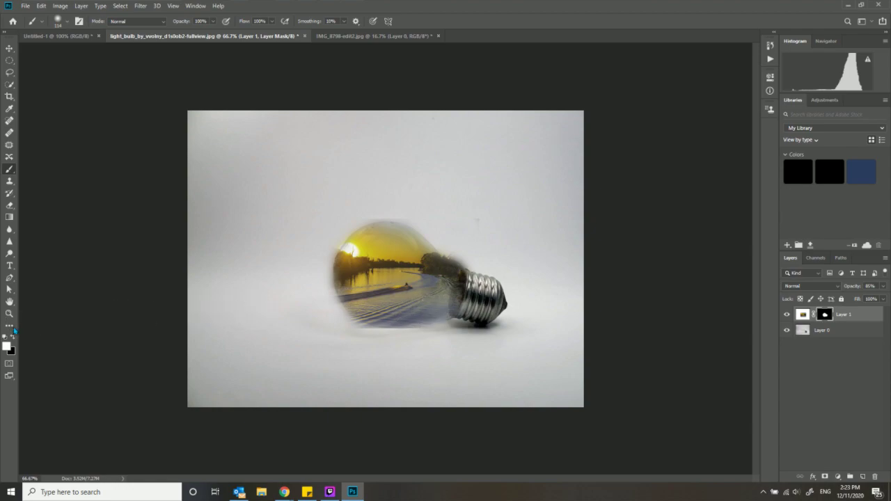
{"action": "left_click", "coordinate": [12, 352]}
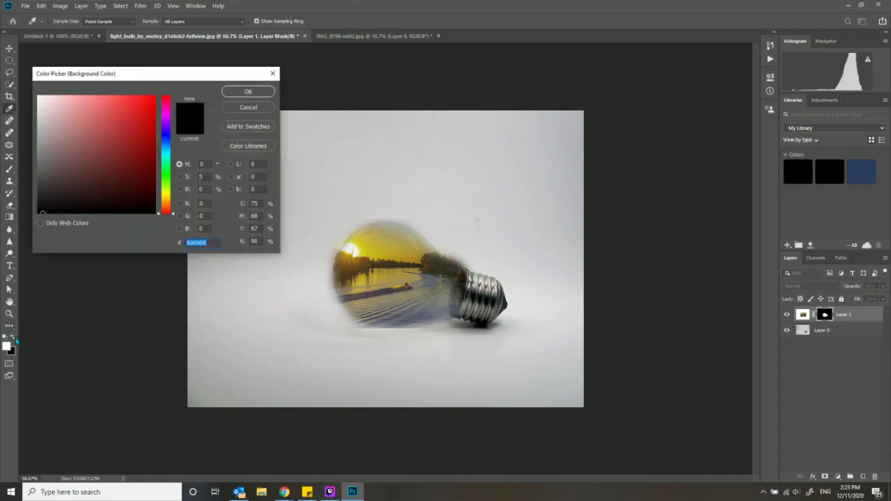
{"action": "left_click", "coordinate": [273, 73]}
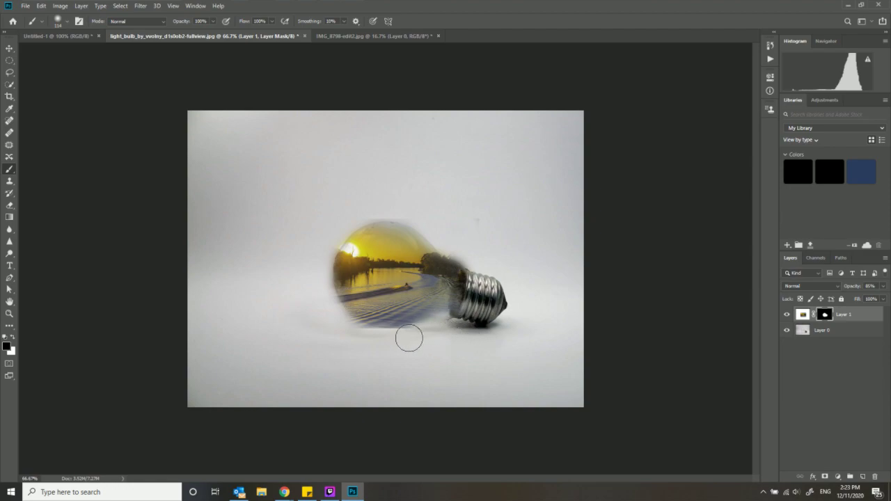
Lower Layer 1 opacity to 63% and return to painting white on the mask
{"action": "left_click", "coordinate": [882, 286]}
{"action": "left_click_drag", "start_coordinate": [866, 299], "coordinate": [853, 307]}
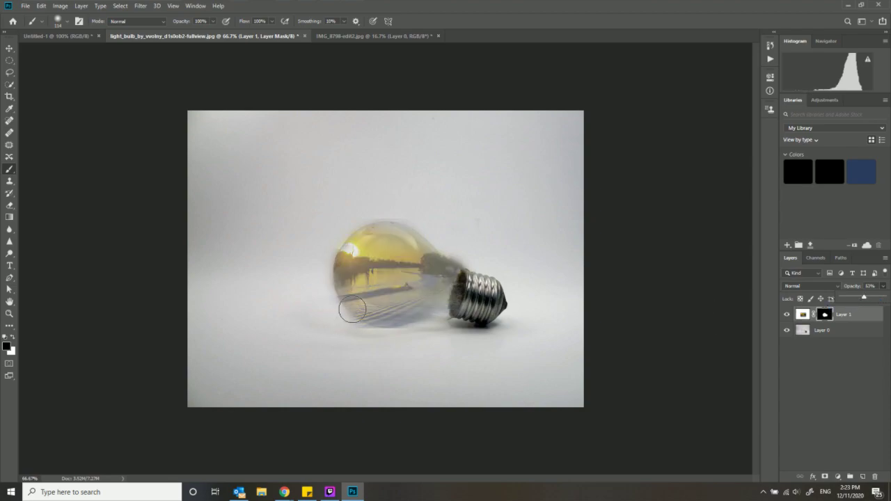
{"action": "left_click", "coordinate": [426, 331]}
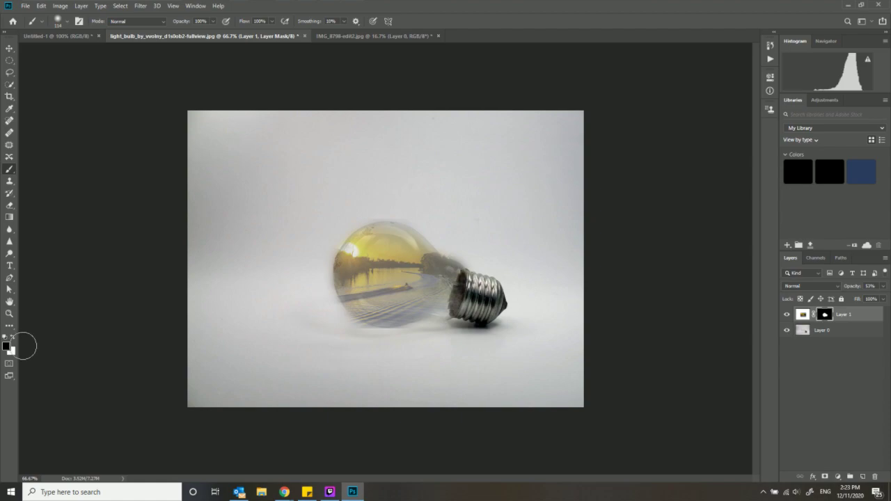
{"action": "left_click", "coordinate": [8, 348]}
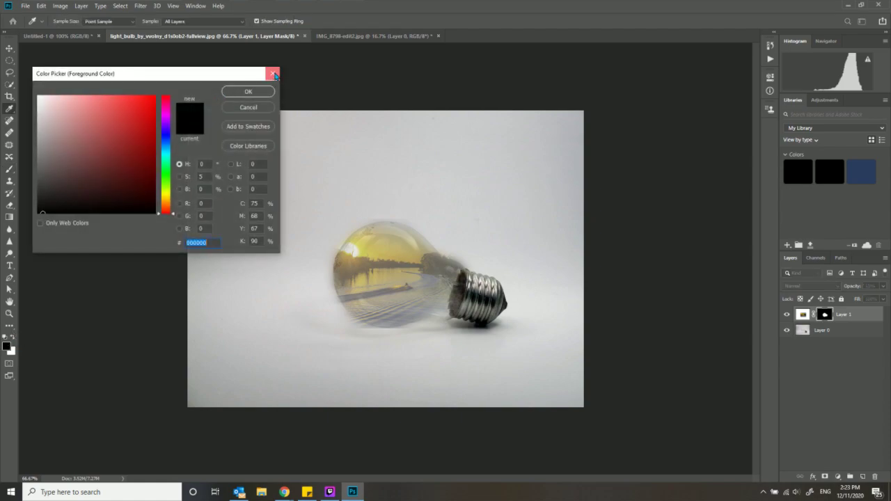
{"action": "left_click", "coordinate": [248, 92]}
{"action": "key", "text": "b"}
{"action": "left_click", "coordinate": [14, 338]}
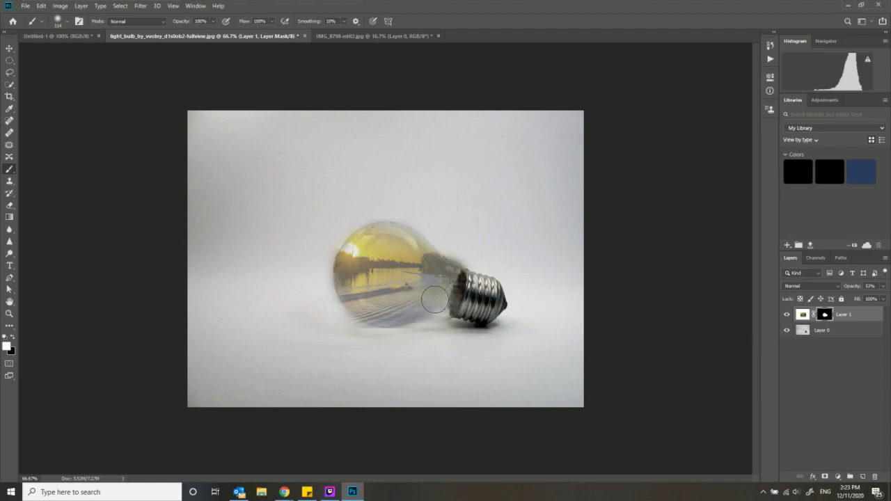
Raise Layer 1 opacity to 86% and brush the mask along the lower edge
{"action": "left_click", "coordinate": [882, 286]}
{"action": "left_click_drag", "start_coordinate": [868, 301], "coordinate": [879, 303]}
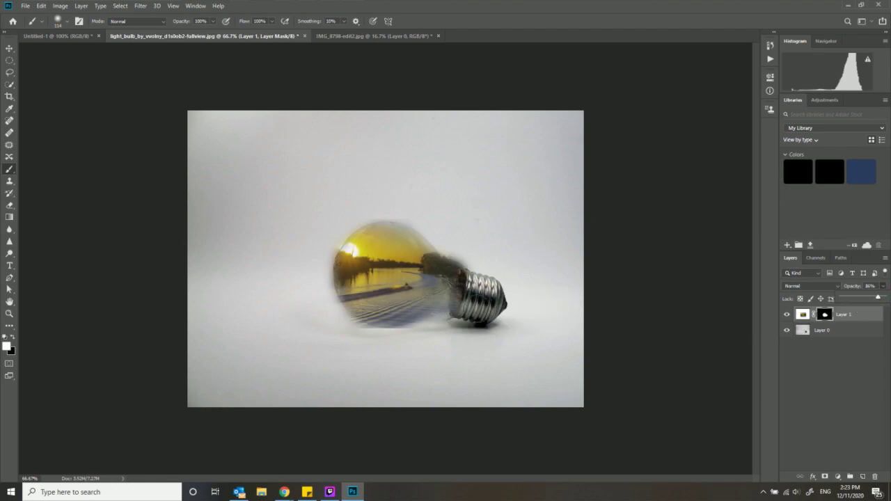
{"action": "mouse_move", "coordinate": [436, 306]}
{"action": "left_mouse_down"}
{"action": "mouse_move", "coordinate": [383, 315]}
{"action": "mouse_move", "coordinate": [356, 304]}
{"action": "left_mouse_up"}
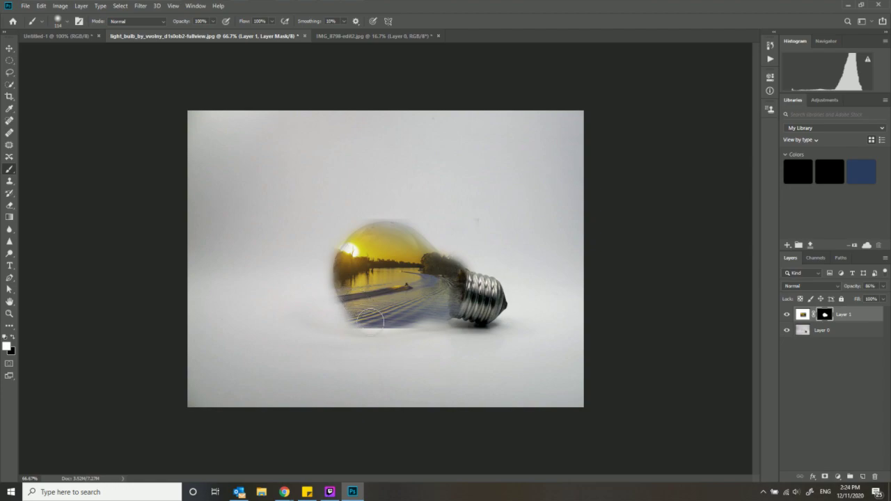
{"action": "left_click", "coordinate": [12, 337]}
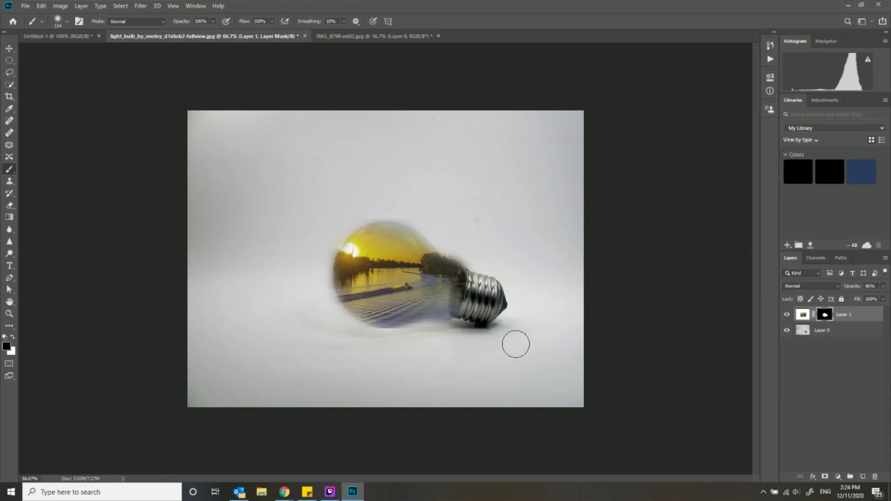
Save the composite as JPEG 'hgsfhsfh' in the 02.Editor Photos folder
{"action": "left_click", "coordinate": [25, 6]}
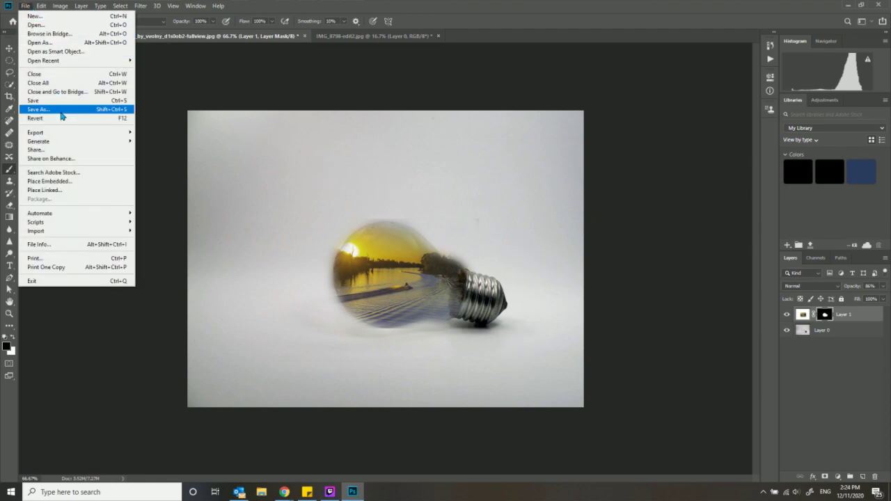
{"action": "left_click", "coordinate": [61, 110]}
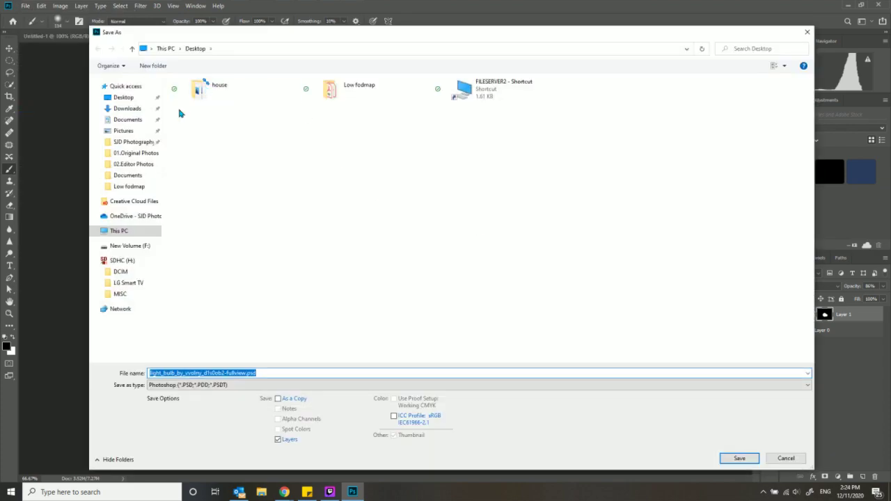
{"action": "left_click", "coordinate": [149, 165]}
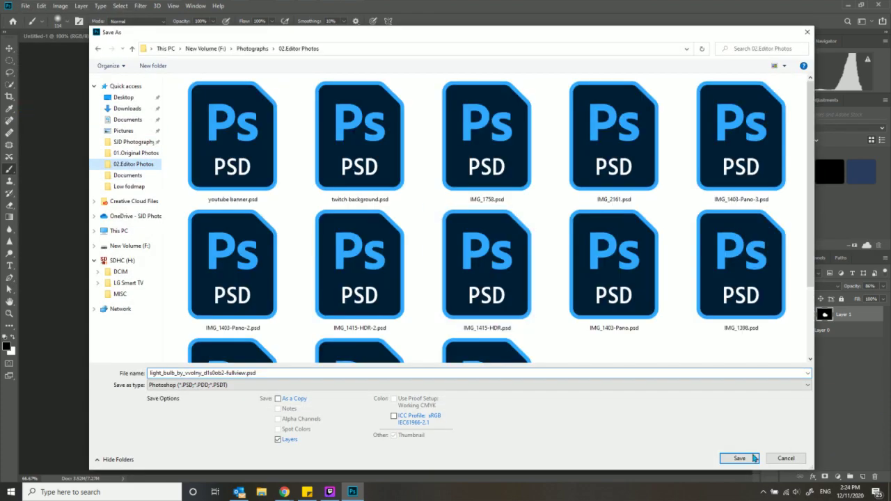
{"action": "left_click", "coordinate": [516, 386]}
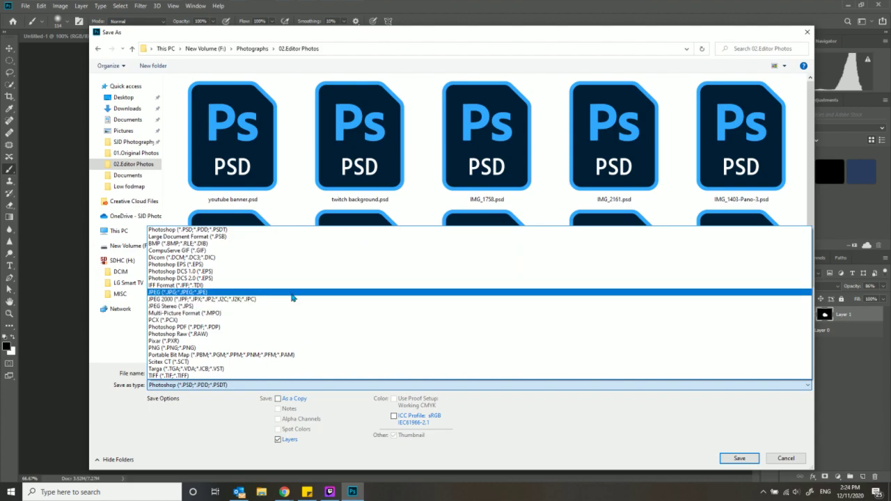
{"action": "left_click", "coordinate": [529, 295]}
{"action": "left_click", "coordinate": [748, 459]}
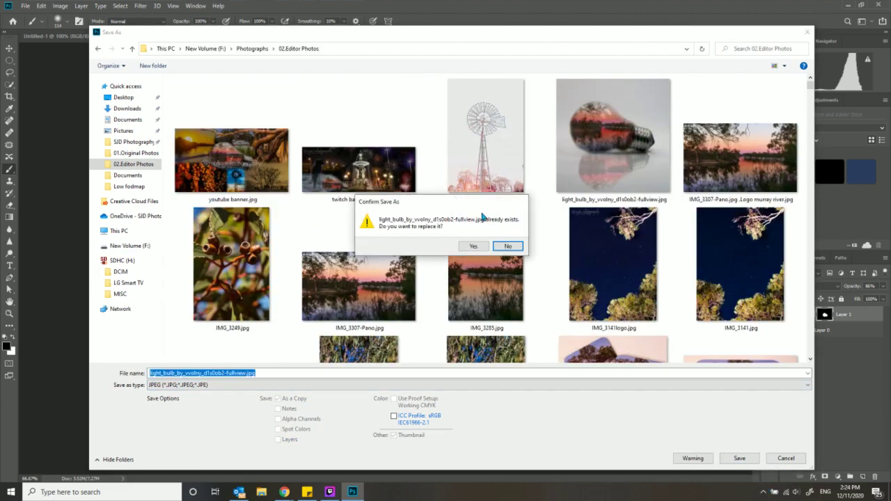
{"action": "left_click", "coordinate": [507, 247]}
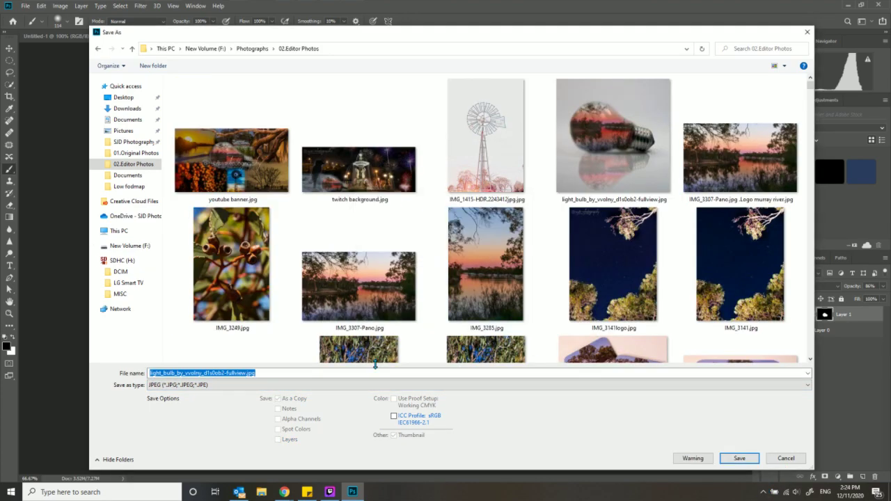
{"action": "type", "text": "hgsfh"}
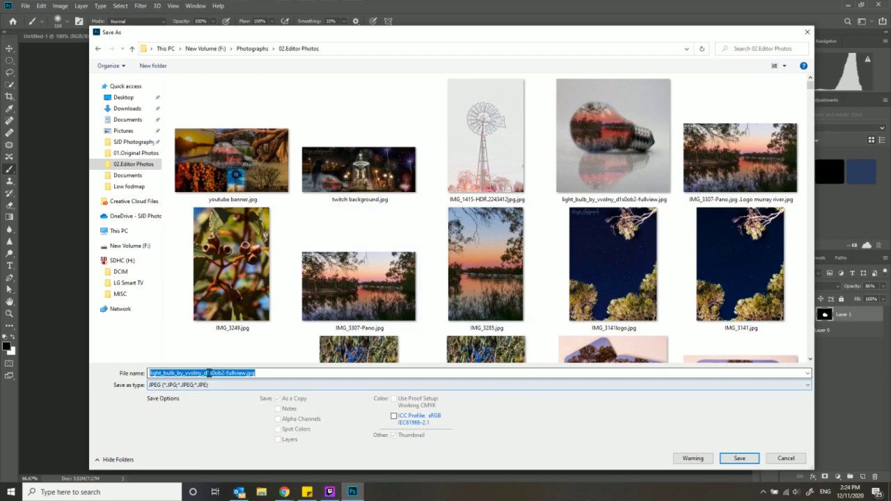
{"action": "type", "text": "sfh"}
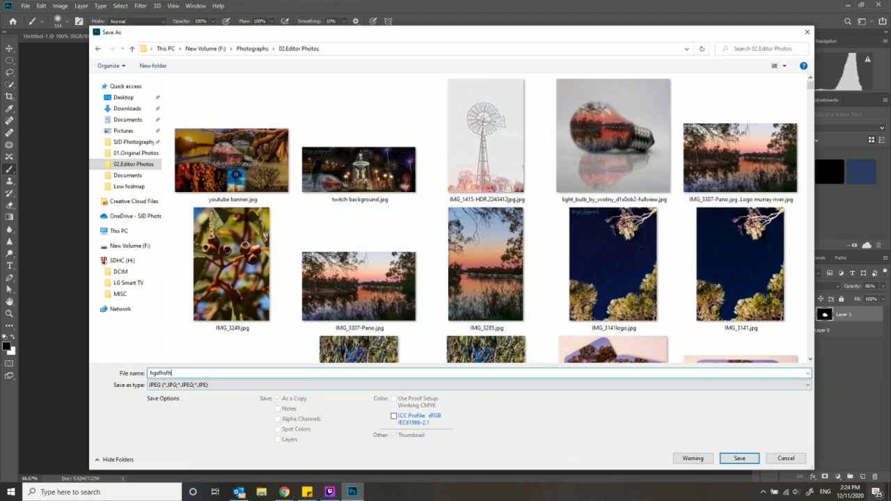
{"action": "left_click", "coordinate": [739, 458]}
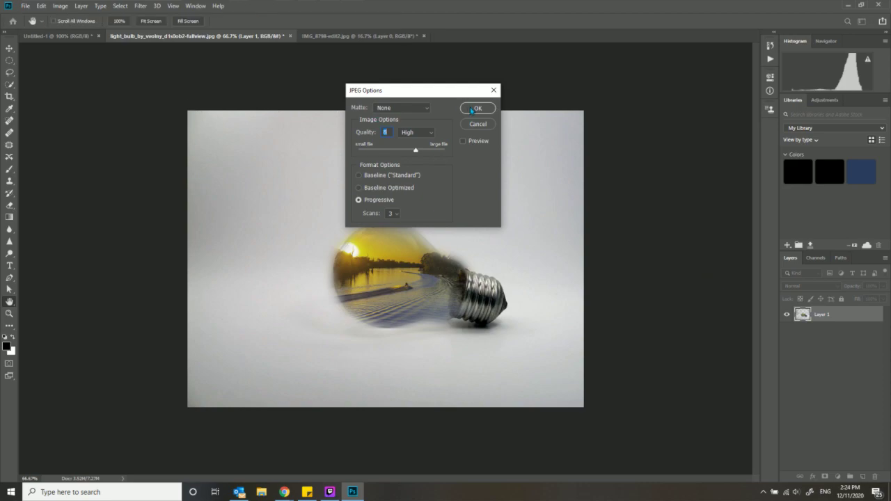
{"action": "left_click", "coordinate": [477, 109]}
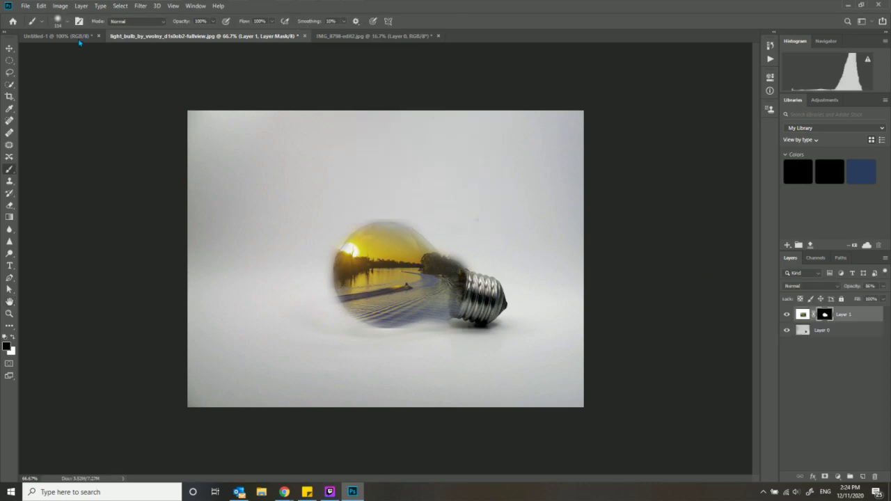
Switch to Untitled-1 and select the new hgsfhsfh.jpg in the Open dialog
{"action": "left_click", "coordinate": [56, 36]}
{"action": "left_click", "coordinate": [25, 5]}
{"action": "left_click", "coordinate": [39, 17]}
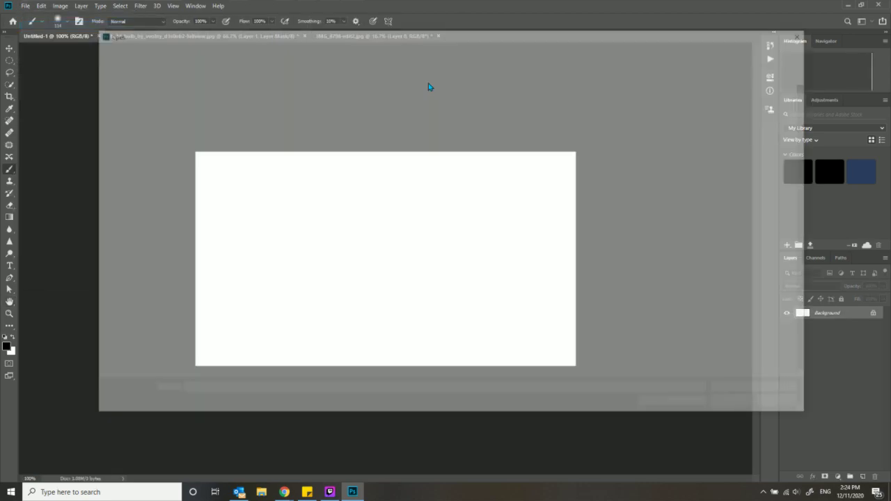
{"action": "left_click", "coordinate": [240, 188]}
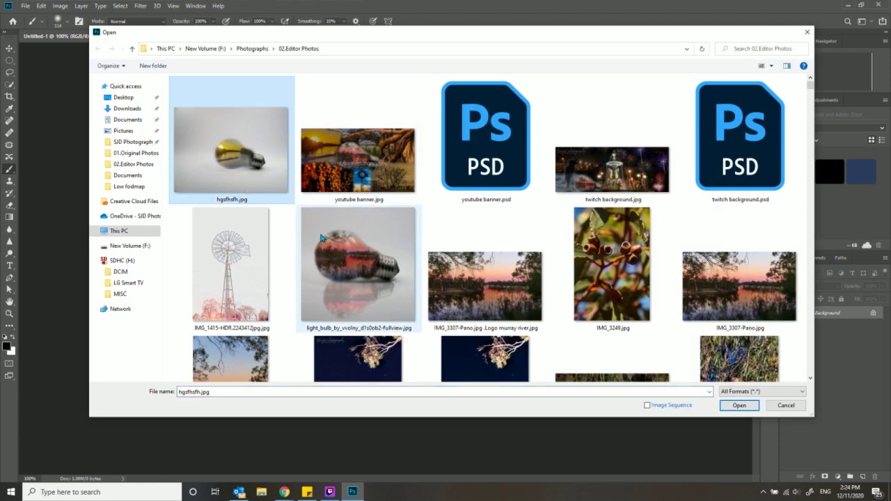
Open hgsfhsfh.jpg together with the light-bulb reflection photo
{"action": "left_click", "coordinate": [350, 261], "text": "ctrl"}
{"action": "left_click", "coordinate": [739, 406]}
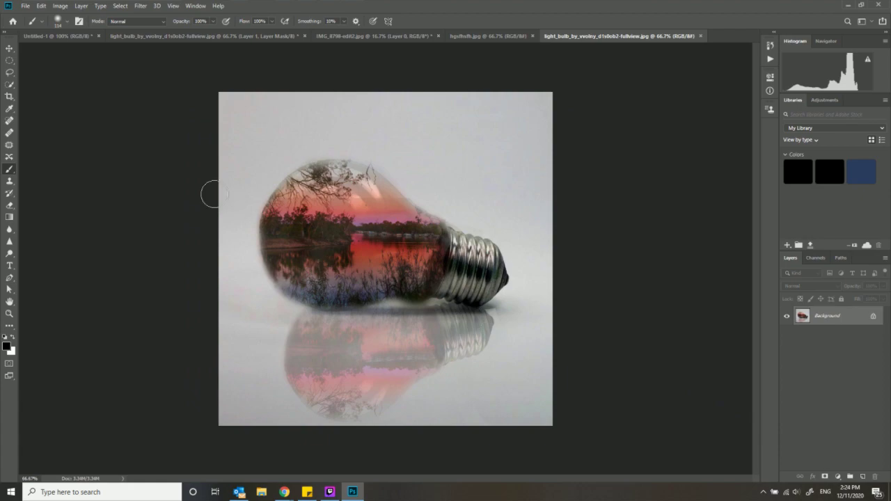
{"action": "left_click", "coordinate": [373, 35]}
{"action": "left_click", "coordinate": [487, 36]}
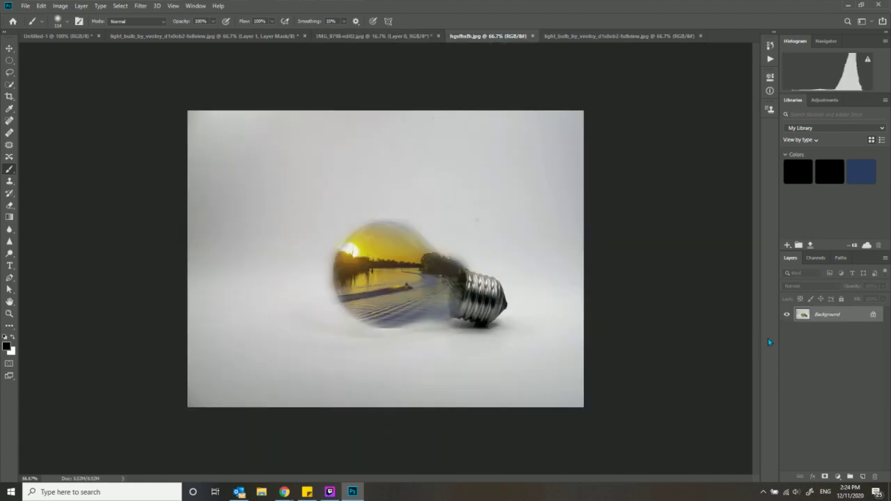
Convert both images' Background layers to Layer 0 and select the Move tool
{"action": "double_click", "coordinate": [821, 318]}
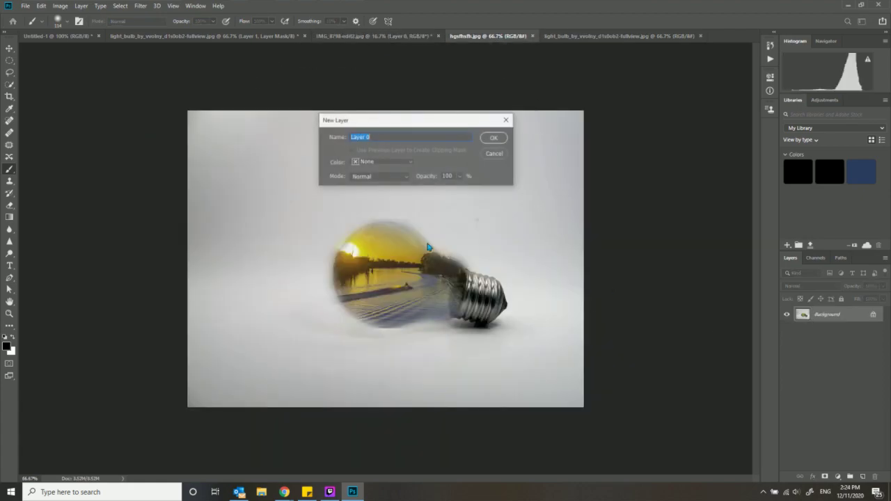
{"action": "left_click", "coordinate": [494, 137]}
{"action": "left_click", "coordinate": [618, 36]}
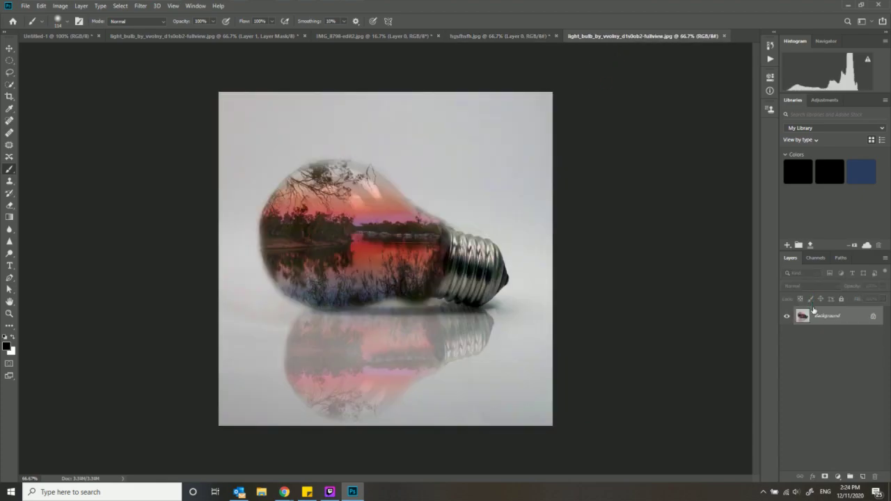
{"action": "double_click", "coordinate": [819, 317]}
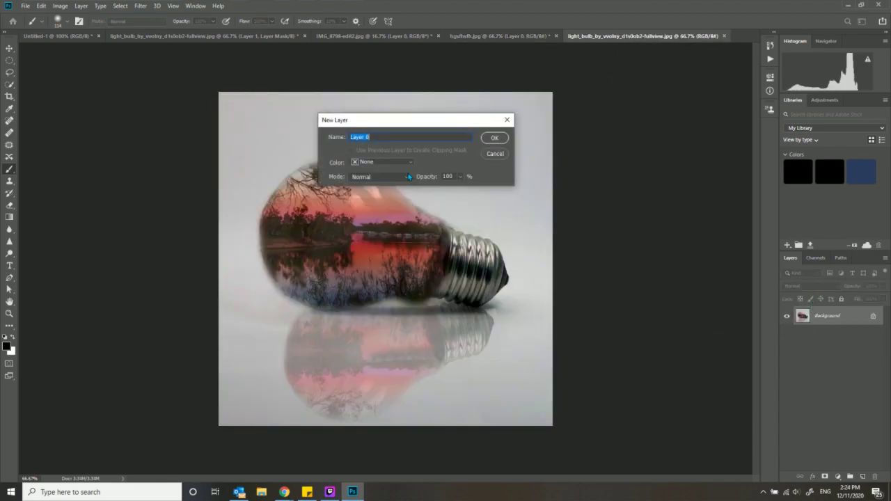
{"action": "left_click", "coordinate": [494, 137]}
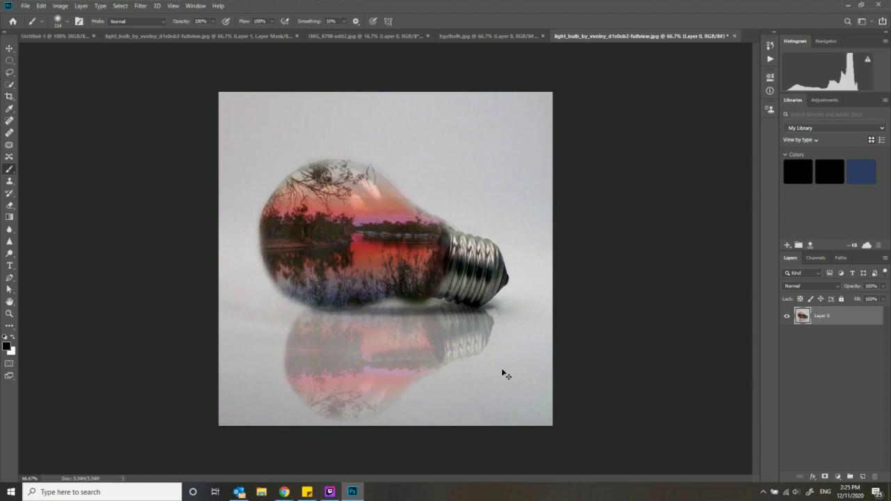
{"action": "left_click", "coordinate": [9, 48]}
{"action": "left_click", "coordinate": [62, 37]}
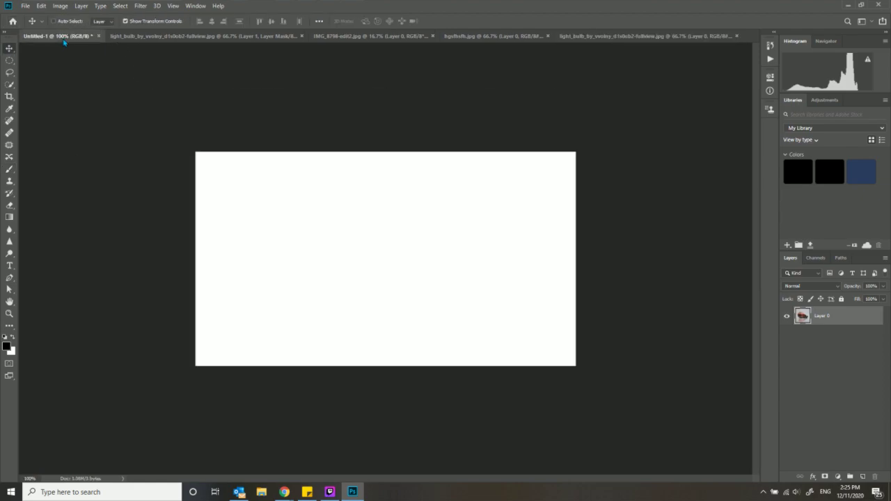
Drag the light-bulb image into Untitled-1 and scale it down, left of centre
{"action": "left_click_drag", "start_coordinate": [63, 42], "coordinate": [351, 190]}
{"action": "key", "text": "ctrl+t"}
{"action": "left_click_drag", "start_coordinate": [664, 82], "coordinate": [503, 206]}
{"action": "left_click_drag", "start_coordinate": [415, 317], "coordinate": [303, 305]}
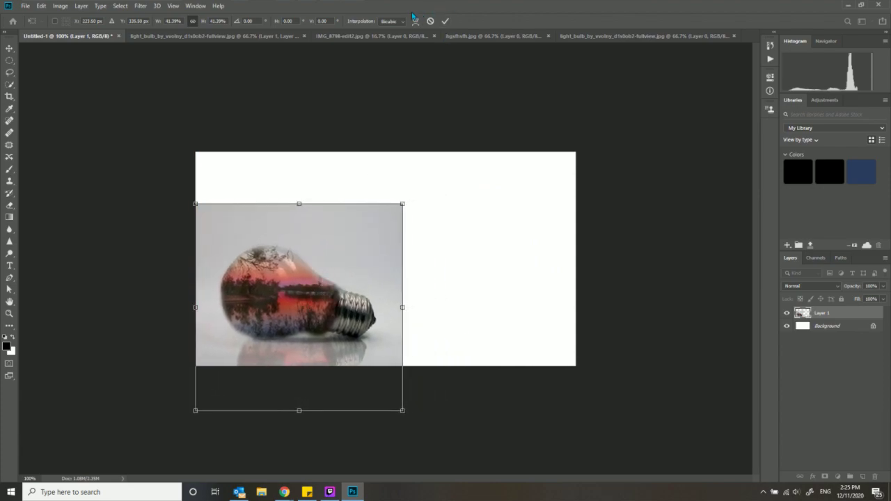
Try a warp and a crop, undo both, then move the bulb up and right
{"action": "left_click", "coordinate": [414, 22]}
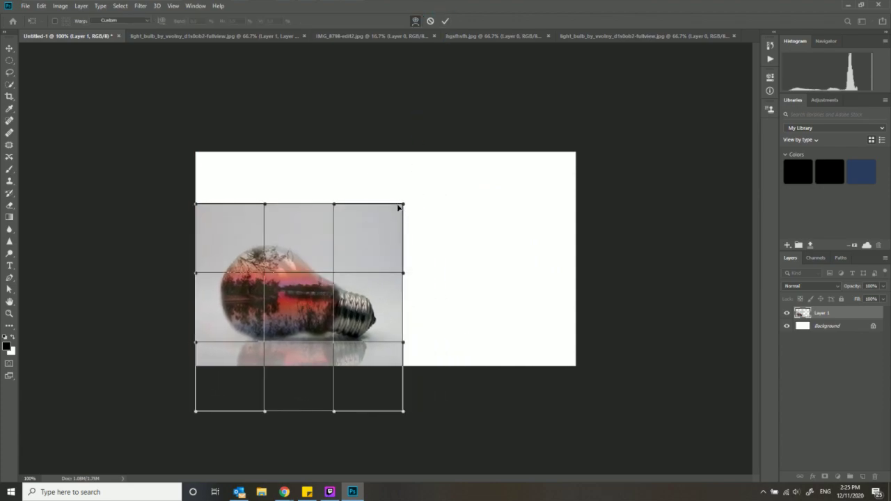
{"action": "left_click_drag", "start_coordinate": [405, 207], "coordinate": [409, 255]}
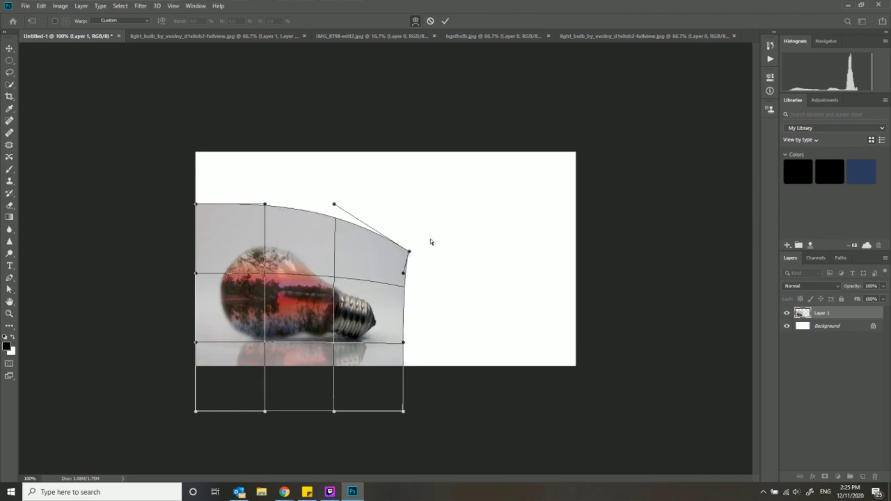
{"action": "key", "text": "ctrl+z"}
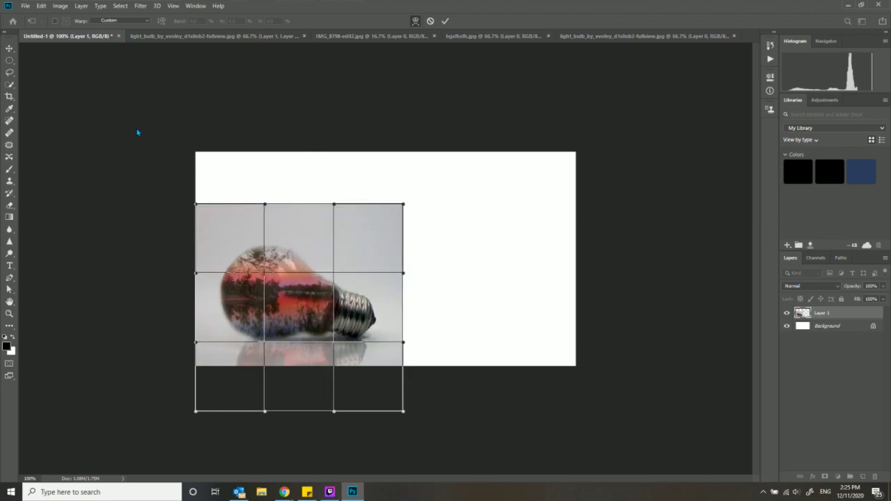
{"action": "left_click", "coordinate": [9, 96]}
{"action": "left_click", "coordinate": [312, 278]}
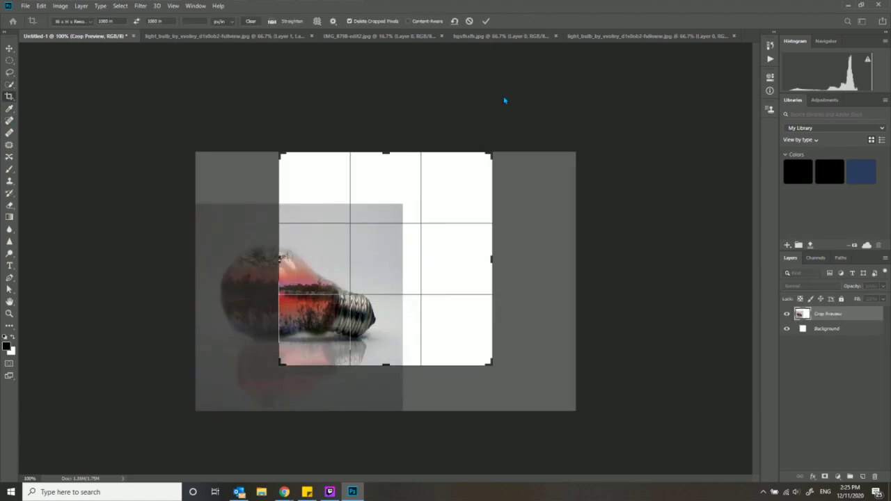
{"action": "left_click", "coordinate": [453, 21]}
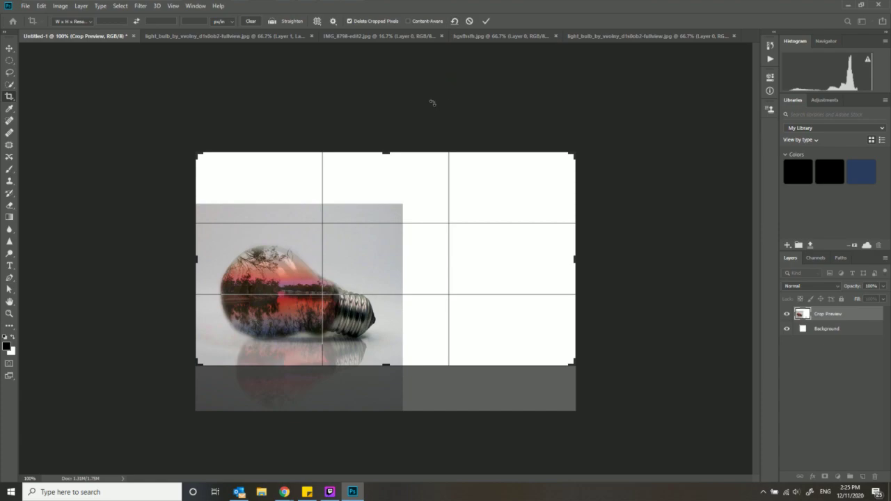
{"action": "key", "text": "v"}
{"action": "left_click_drag", "start_coordinate": [280, 267], "coordinate": [323, 234]}
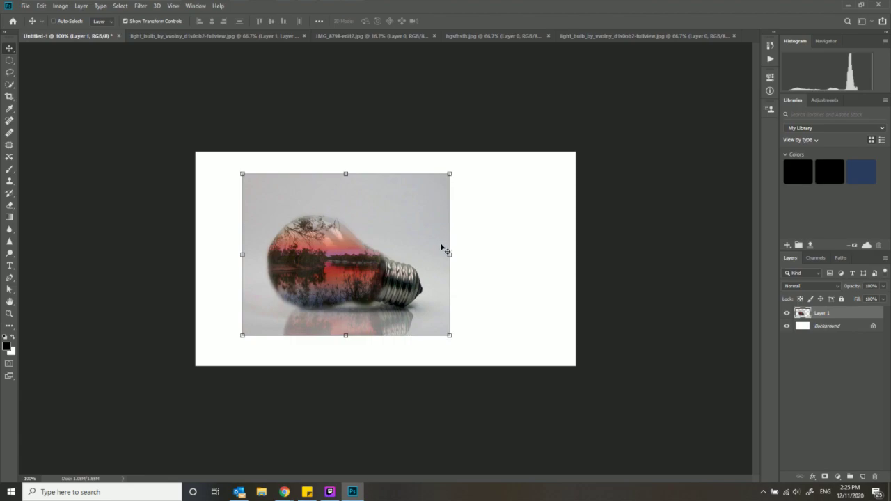
Check the History panel and layer options, then delete bulb Layer 1 from Untitled-1
{"action": "left_click", "coordinate": [769, 46]}
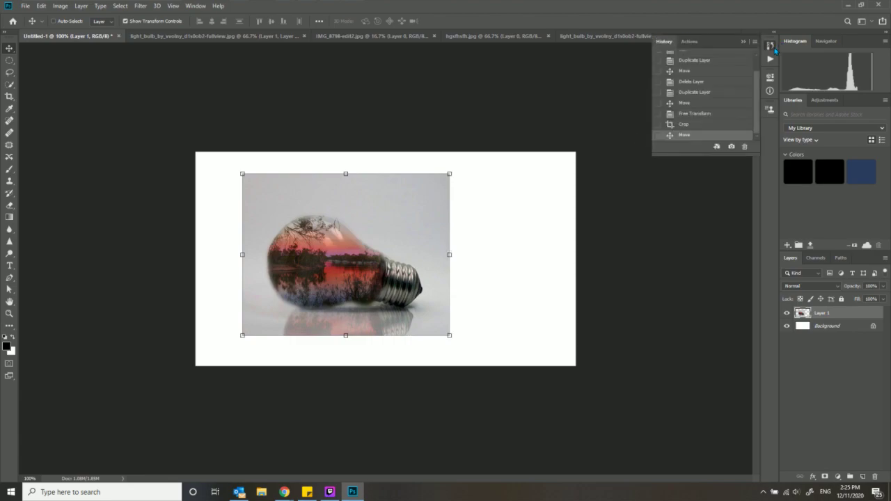
{"action": "scroll", "coordinate": [731, 117], "scroll_direction": "up", "scroll_amount": 1}
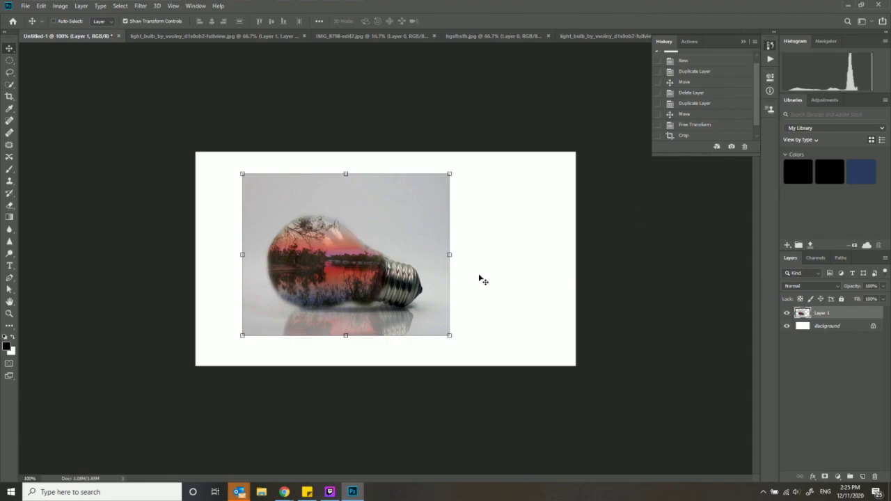
{"action": "right_click", "coordinate": [375, 279]}
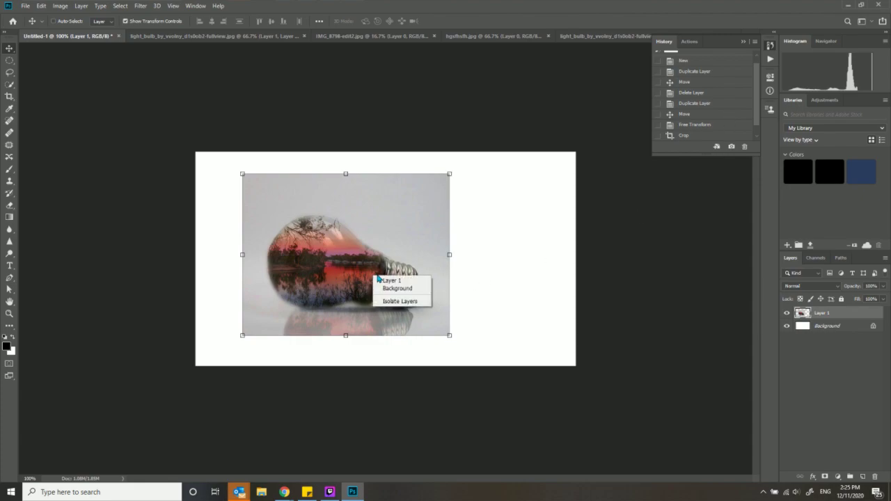
{"action": "left_click", "coordinate": [642, 251]}
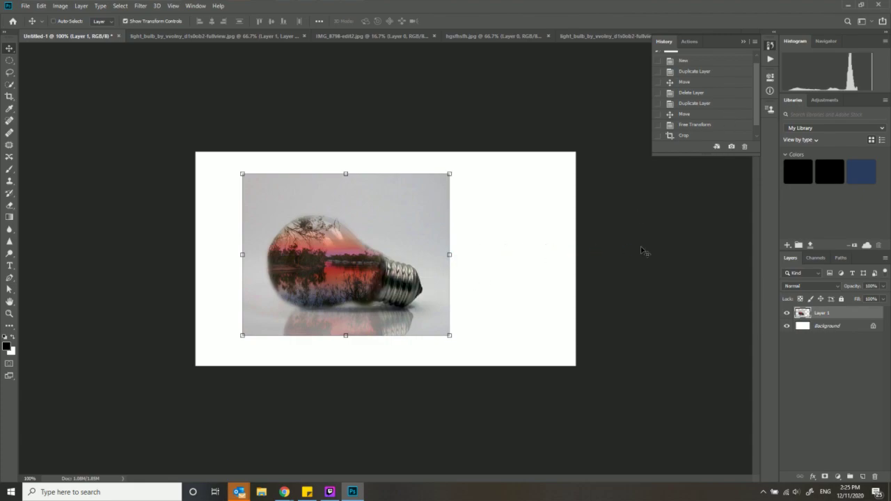
{"action": "right_click", "coordinate": [850, 319]}
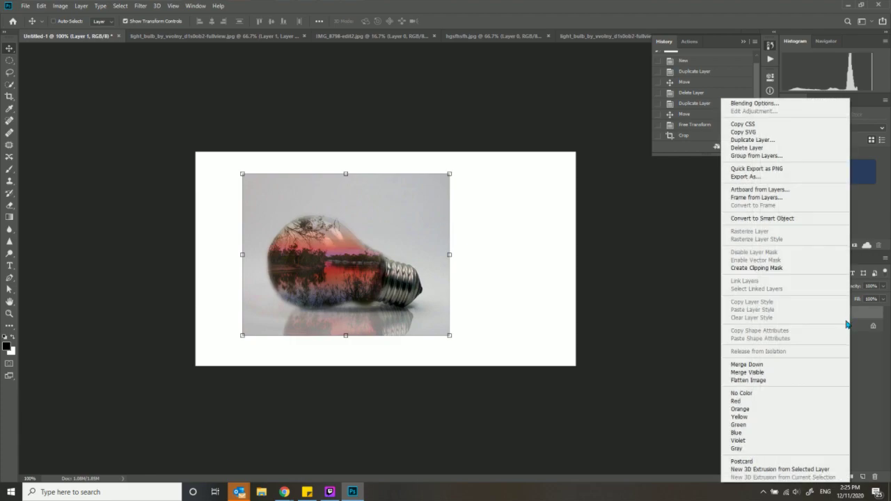
{"action": "left_click", "coordinate": [674, 328]}
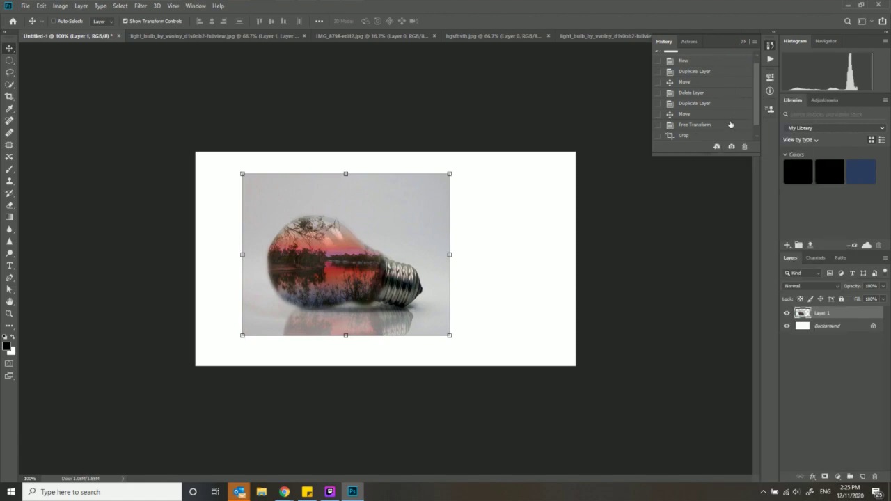
{"action": "scroll", "coordinate": [730, 124], "scroll_direction": "up", "scroll_amount": 1}
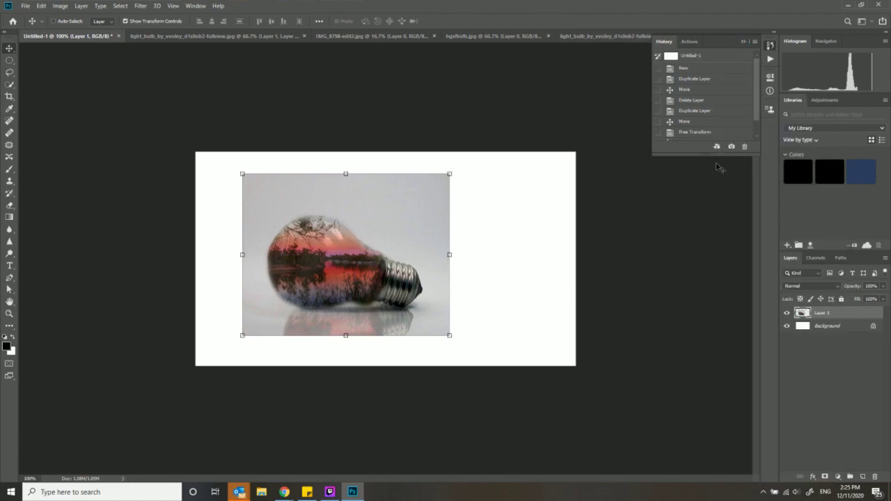
{"action": "key", "text": "Delete"}
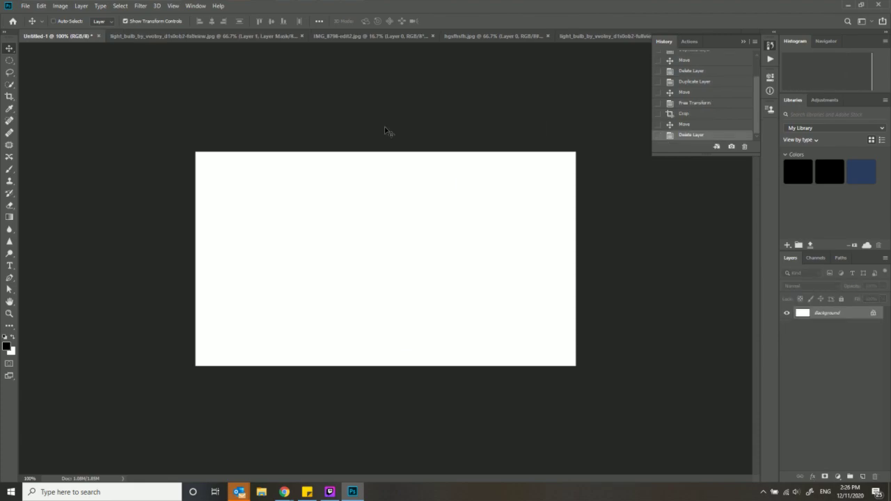
{"action": "left_click", "coordinate": [487, 35]}
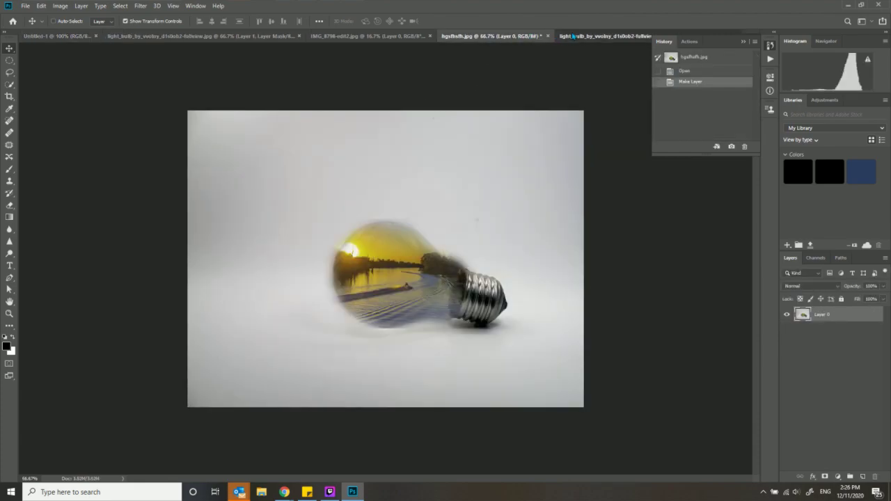
Rotate the light-bulb reflection photo about 23° clockwise and crop it to a square
{"action": "left_click", "coordinate": [584, 35]}
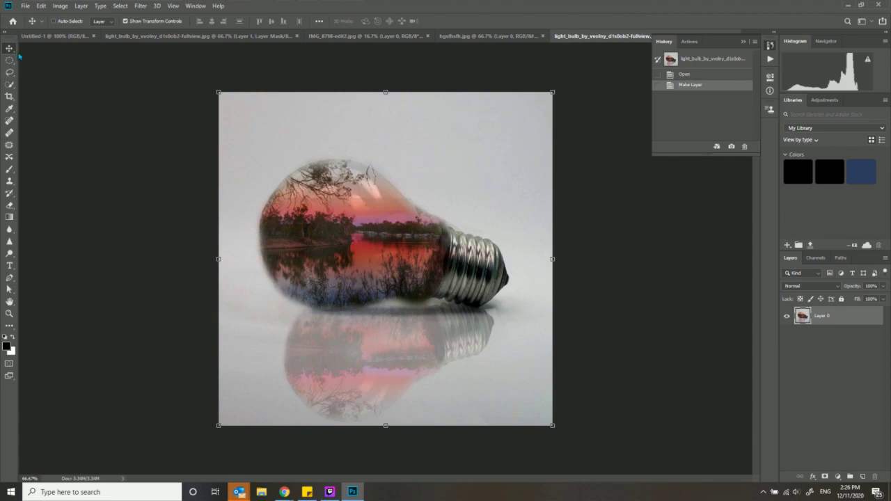
{"action": "left_click", "coordinate": [9, 96]}
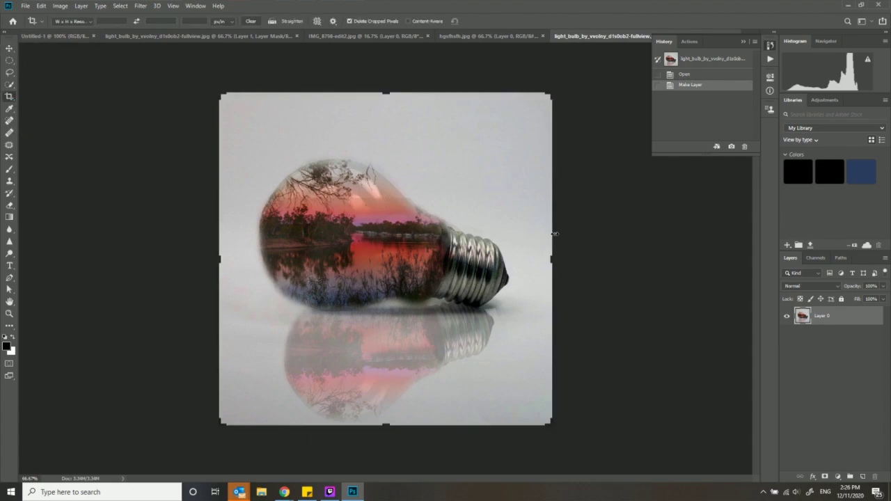
{"action": "left_click_drag", "start_coordinate": [561, 230], "coordinate": [542, 300]}
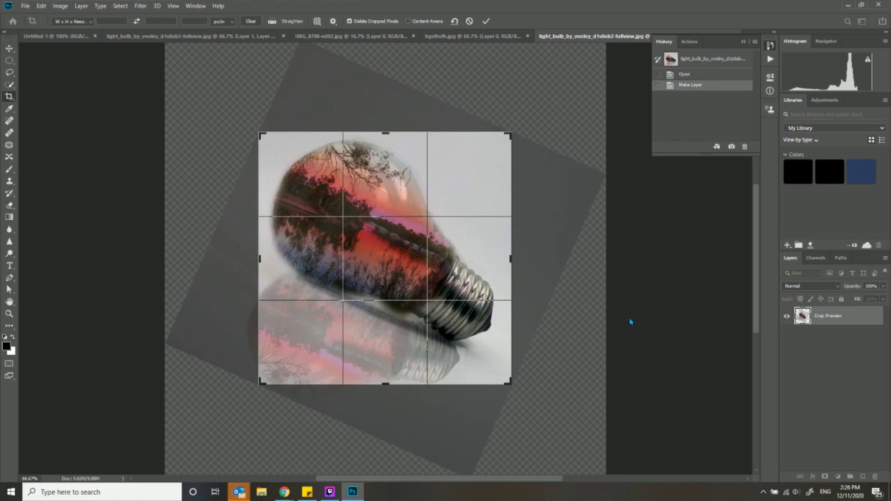
{"action": "left_click", "coordinate": [486, 23]}
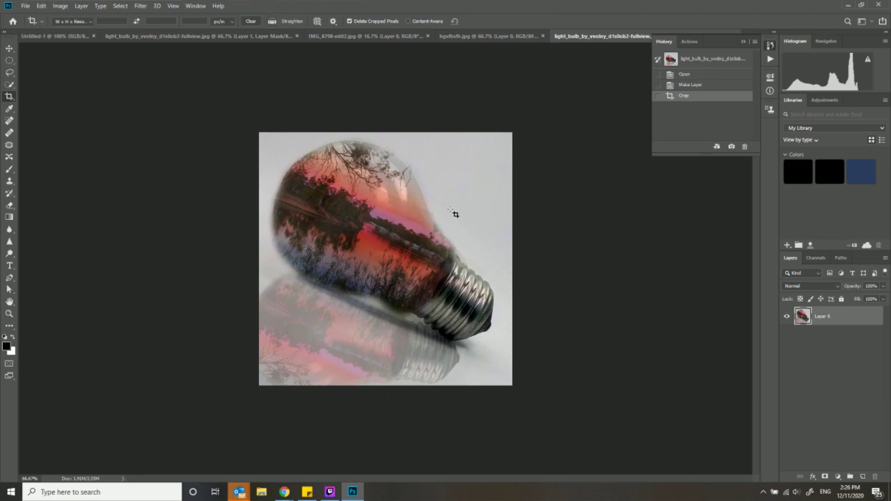
{"action": "left_click", "coordinate": [9, 49]}
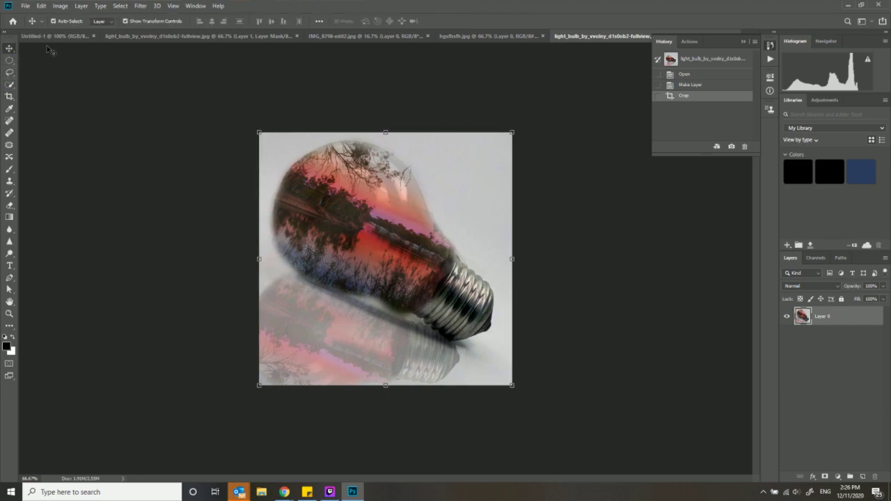
Place the bulb photo in Untitled-1 at the canvas's left edge, nudged slightly up
{"action": "left_click", "coordinate": [83, 36]}
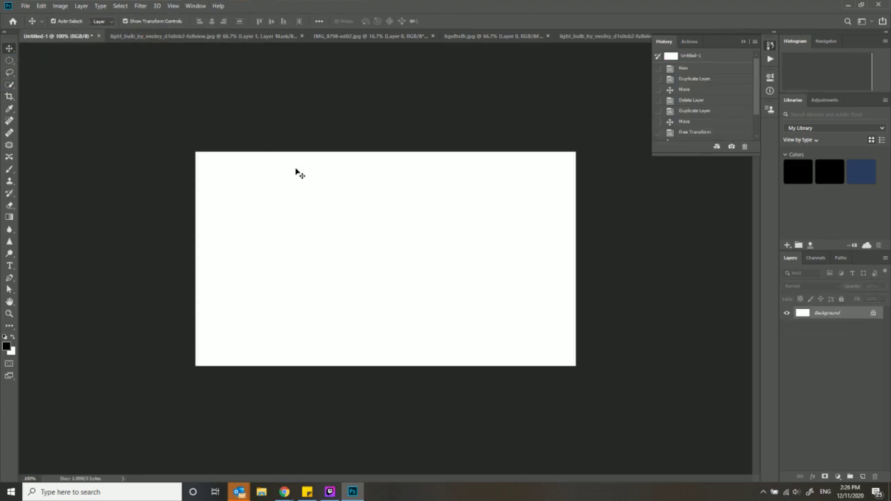
{"action": "left_click_drag", "start_coordinate": [296, 172], "coordinate": [463, 194]}
{"action": "left_click_drag", "start_coordinate": [519, 202], "coordinate": [267, 284]}
{"action": "key", "text": "Return"}
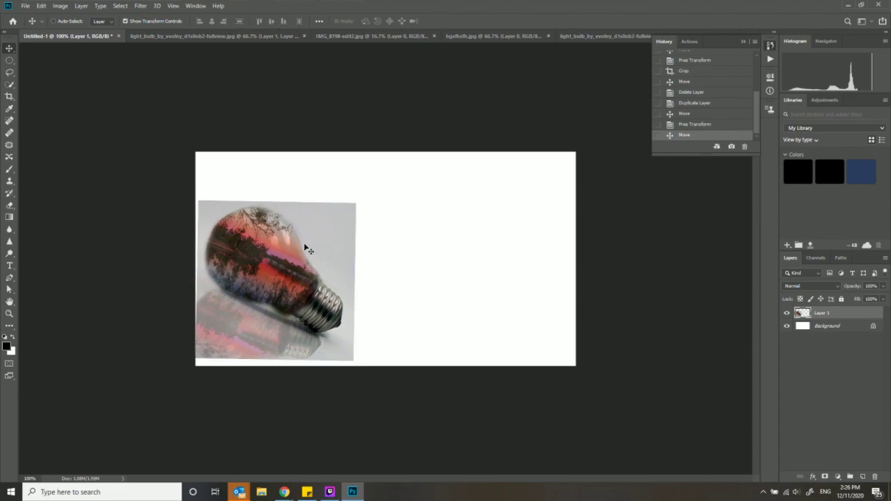
{"action": "mouse_move", "coordinate": [304, 248]}
{"action": "left_mouse_down"}
{"action": "mouse_move", "coordinate": [313, 222]}
{"action": "mouse_move", "coordinate": [312, 248]}
{"action": "left_mouse_up"}
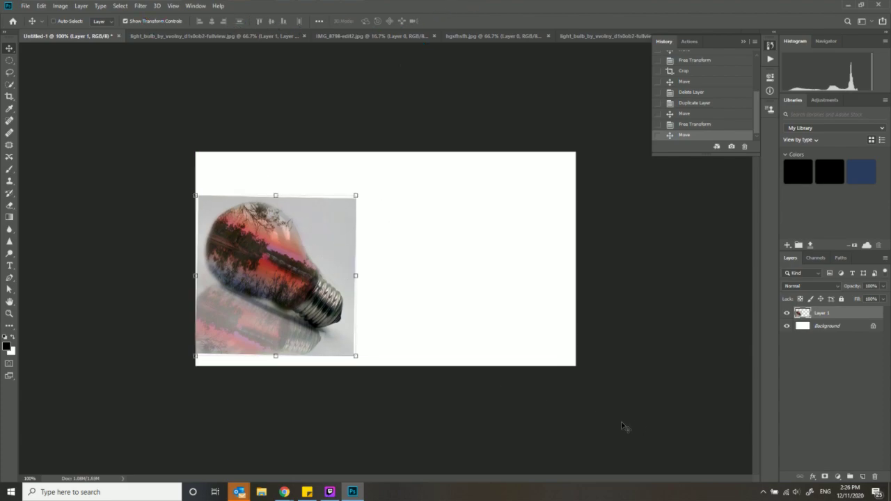
Select the Paint Bucket Tool by searching 'buck'
{"action": "left_click", "coordinate": [848, 21]}
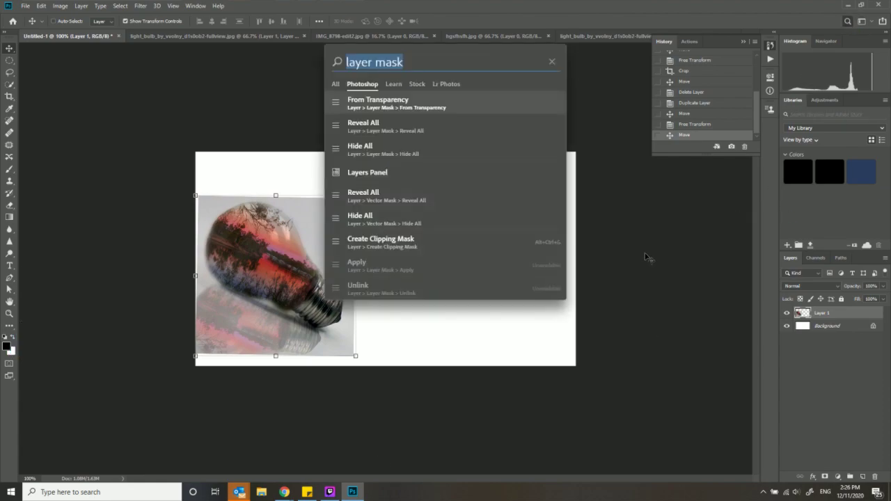
{"action": "type", "text": "buck"}
{"action": "left_click", "coordinate": [414, 102]}
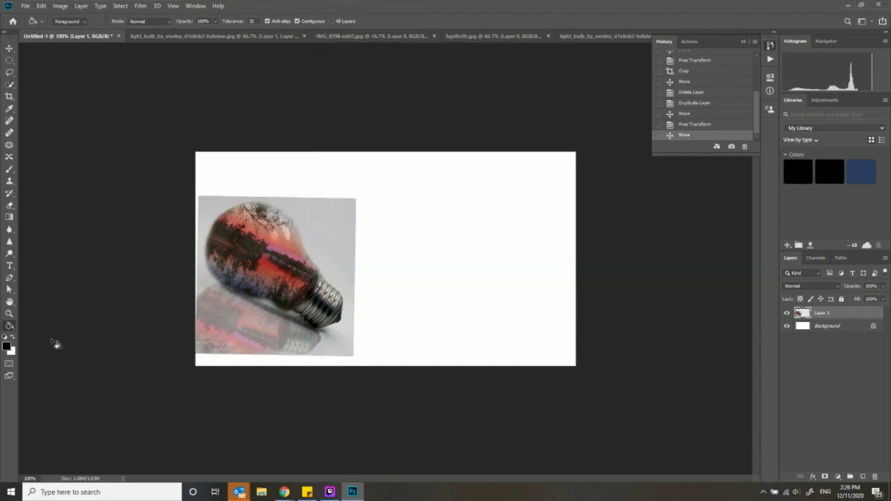
Fill the white canvas black, then add a layer mask to Layer 1 via search
{"action": "left_click", "coordinate": [456, 251]}
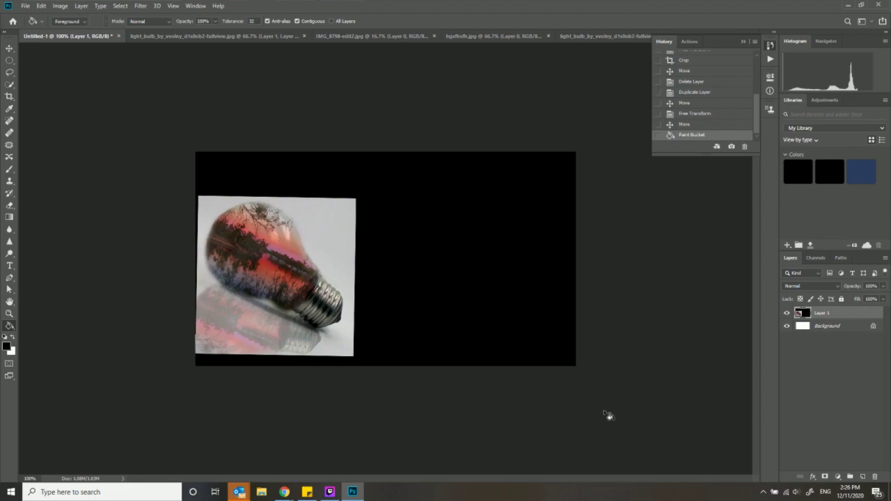
{"action": "left_click", "coordinate": [847, 21]}
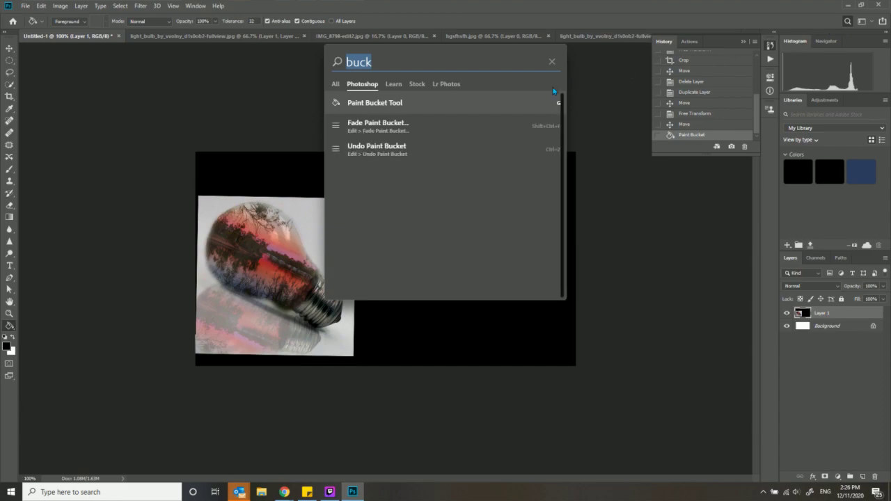
{"action": "key", "text": "BackSpace"}
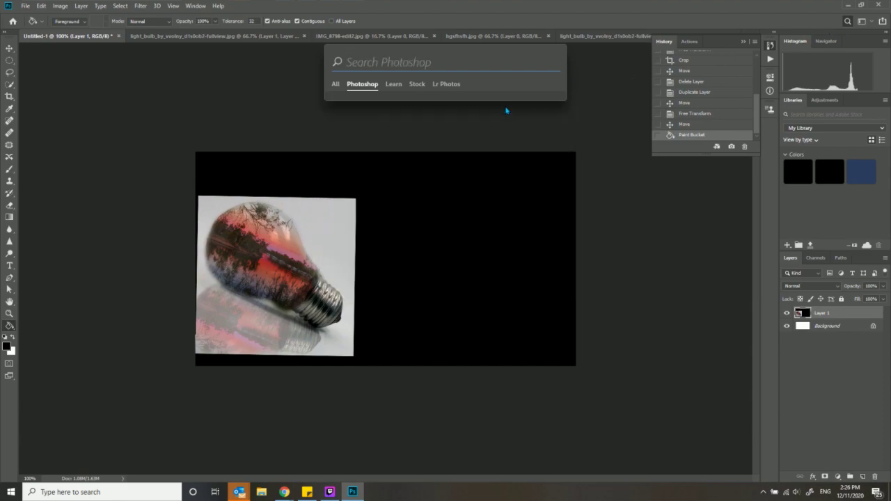
{"action": "type", "text": "layedr"}
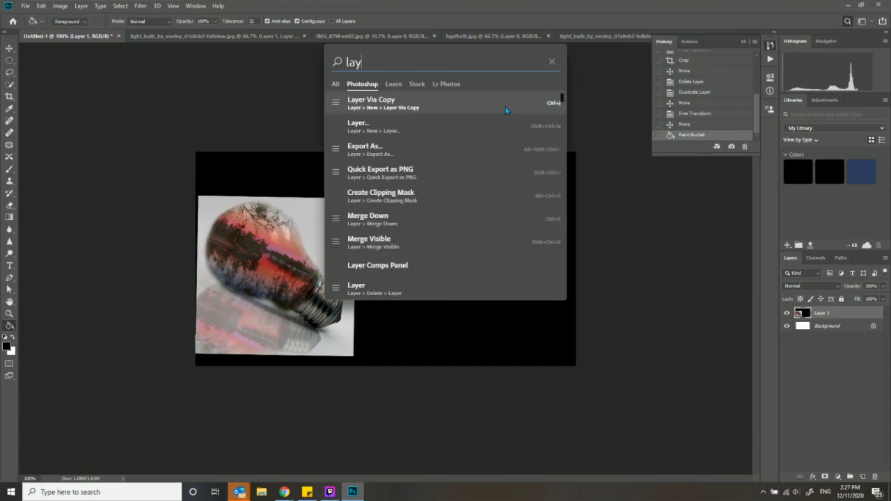
{"action": "key", "text": "BackSpace"}
{"action": "key", "text": "BackSpace"}
{"action": "key", "text": "BackSpace"}
{"action": "key", "text": "BackSpace"}
{"action": "key", "text": "BackSpace"}
{"action": "key", "text": "BackSpace"}
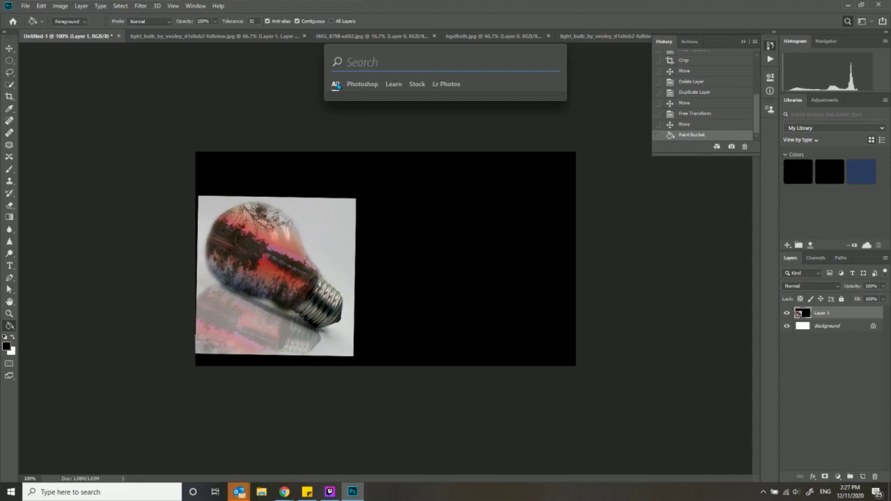
{"action": "type", "text": "la"}
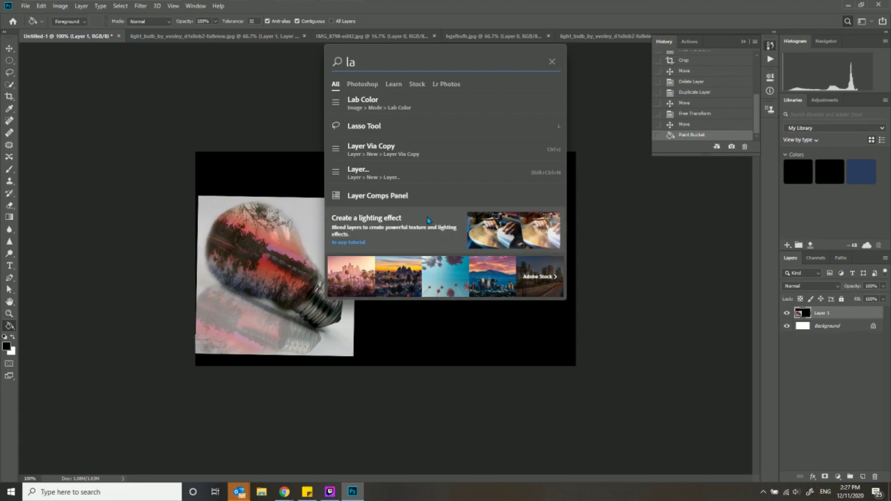
{"action": "type", "text": "y"}
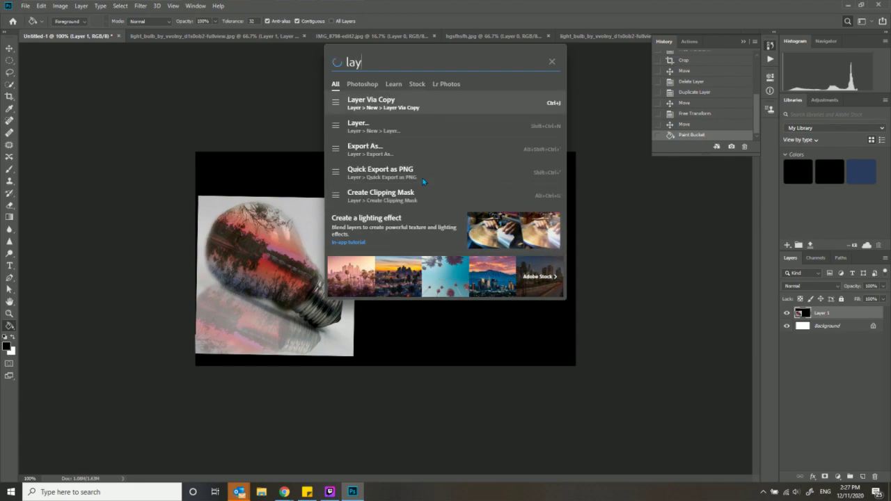
{"action": "type", "text": "er mas"}
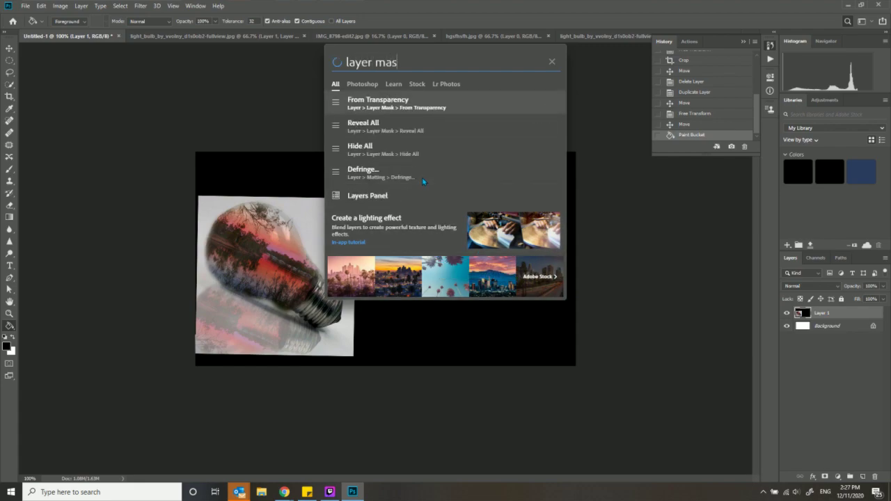
{"action": "left_click", "coordinate": [471, 101]}
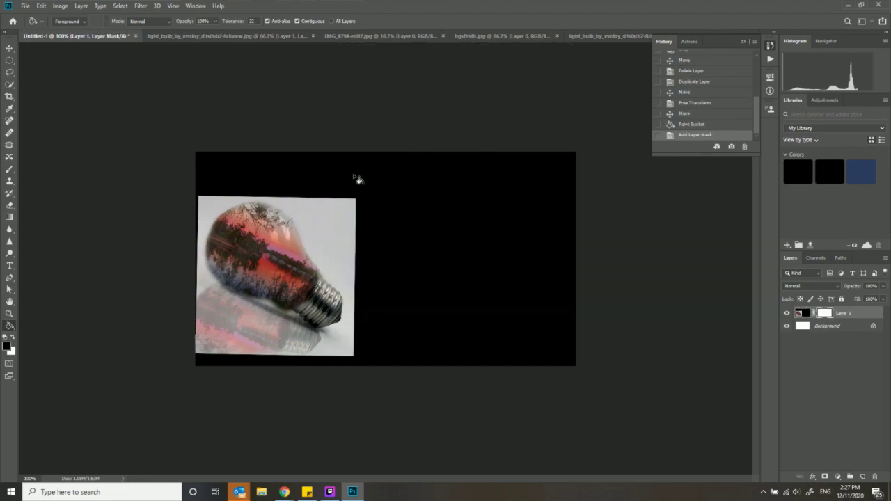
Paint soft brush dabs on Layer 1's mask, undo them, and swap foreground and background colours
{"action": "key", "text": "b"}
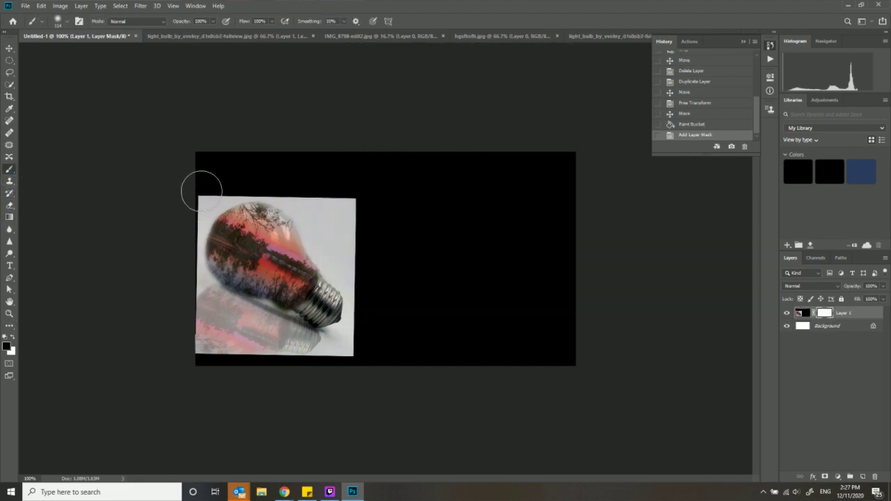
{"action": "left_click", "coordinate": [209, 183]}
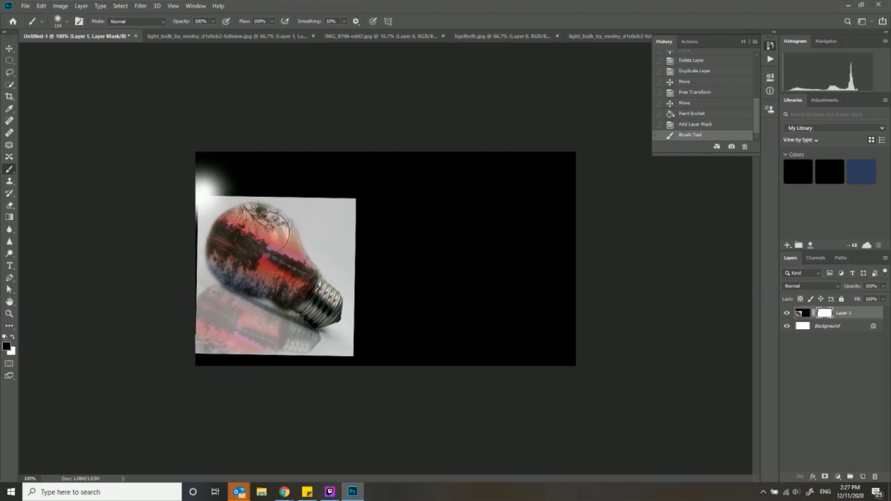
{"action": "mouse_move", "coordinate": [327, 191]}
{"action": "left_mouse_down"}
{"action": "mouse_move", "coordinate": [352, 231]}
{"action": "mouse_move", "coordinate": [344, 199]}
{"action": "mouse_move", "coordinate": [376, 249]}
{"action": "left_mouse_up"}
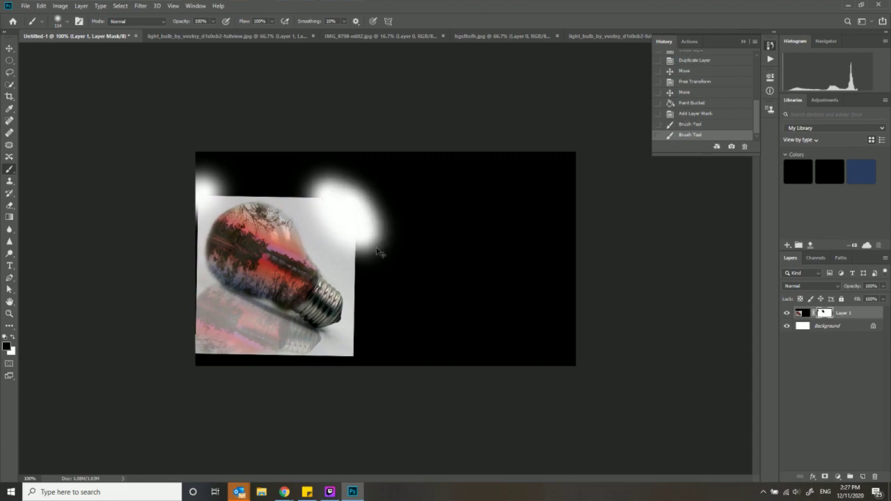
{"action": "key", "text": "ctrl+z"}
{"action": "key", "text": "ctrl+z"}
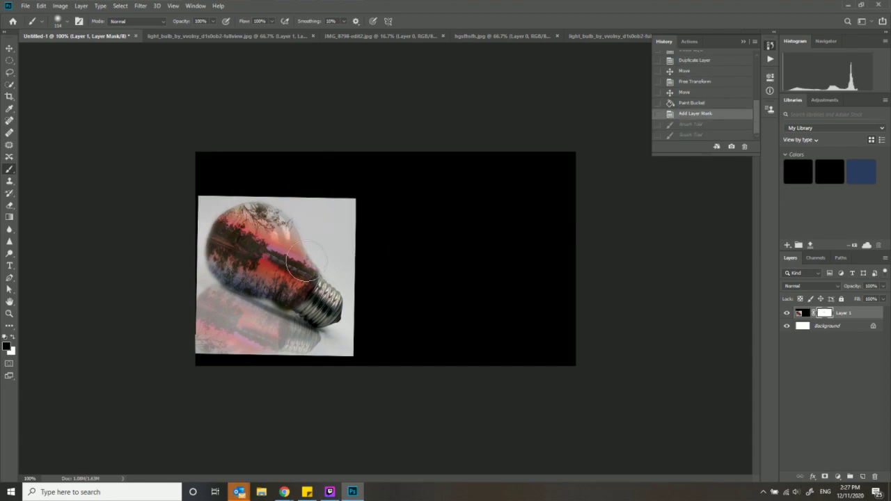
{"action": "left_click", "coordinate": [12, 350]}
{"action": "left_click", "coordinate": [276, 73]}
{"action": "left_click", "coordinate": [205, 192]}
{"action": "left_click", "coordinate": [231, 327]}
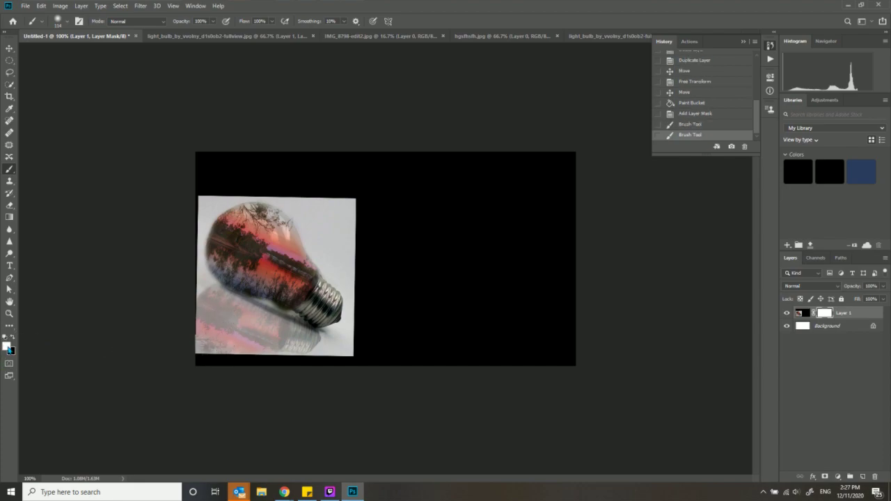
{"action": "left_click", "coordinate": [12, 337]}
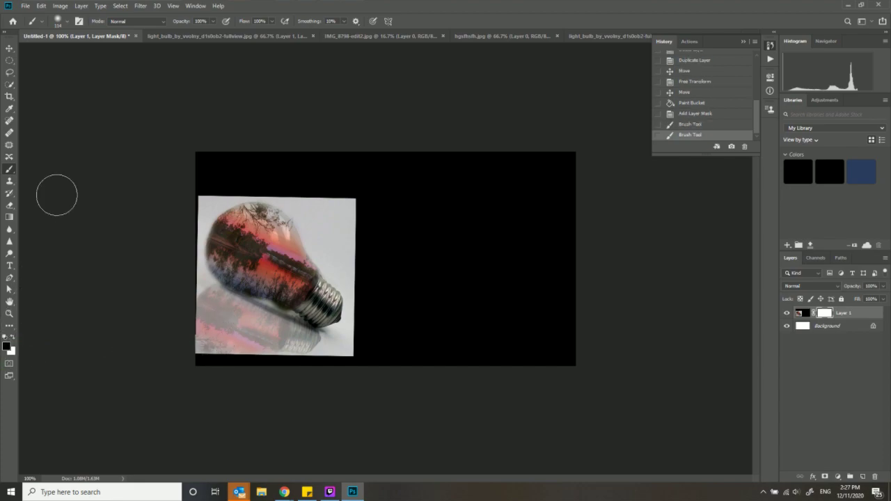
Delete Layer 1's mask from the mask thumbnail's context menu
{"action": "left_click", "coordinate": [846, 22]}
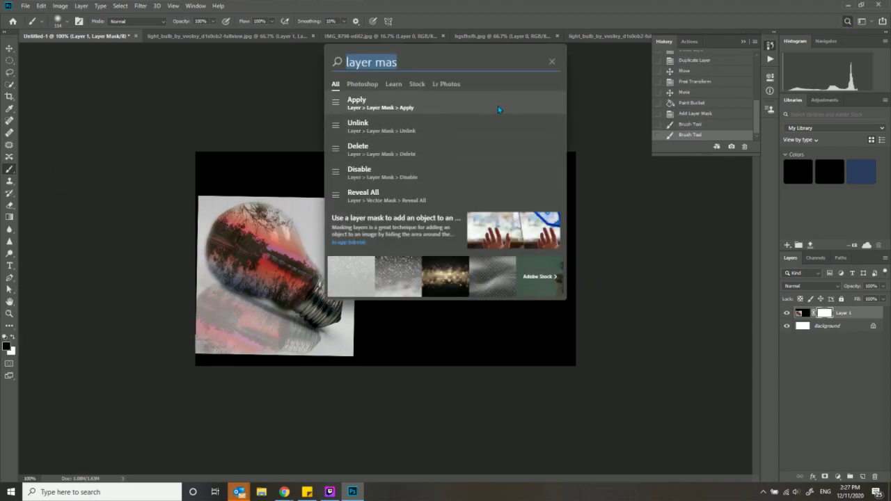
{"action": "type", "text": "l"}
{"action": "key", "text": "BackSpace"}
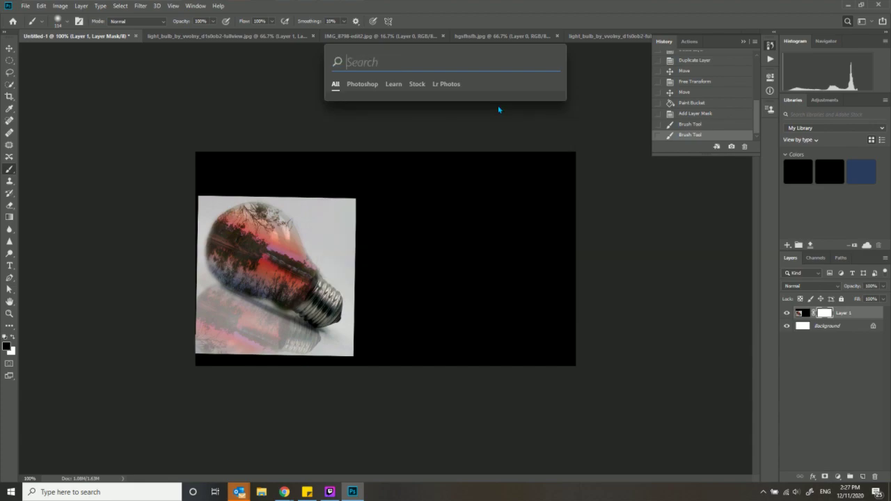
{"action": "type", "text": "layer ma"}
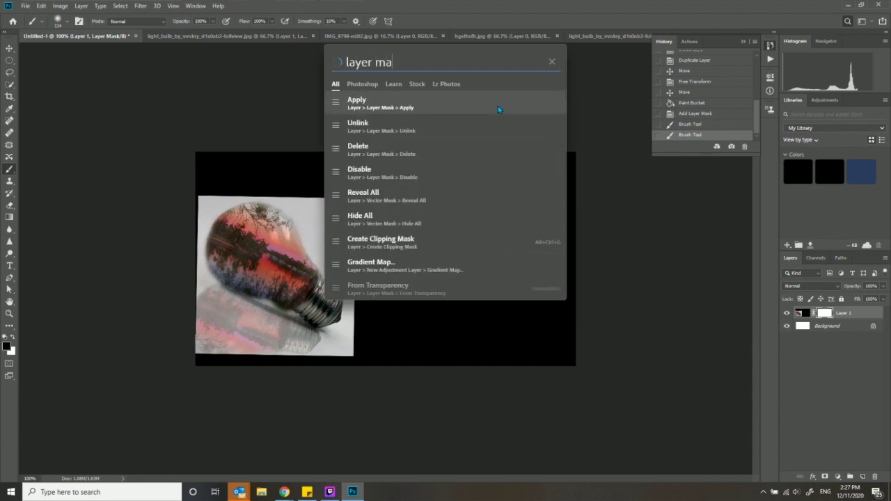
{"action": "type", "text": "sk"}
{"action": "key", "text": "Down"}
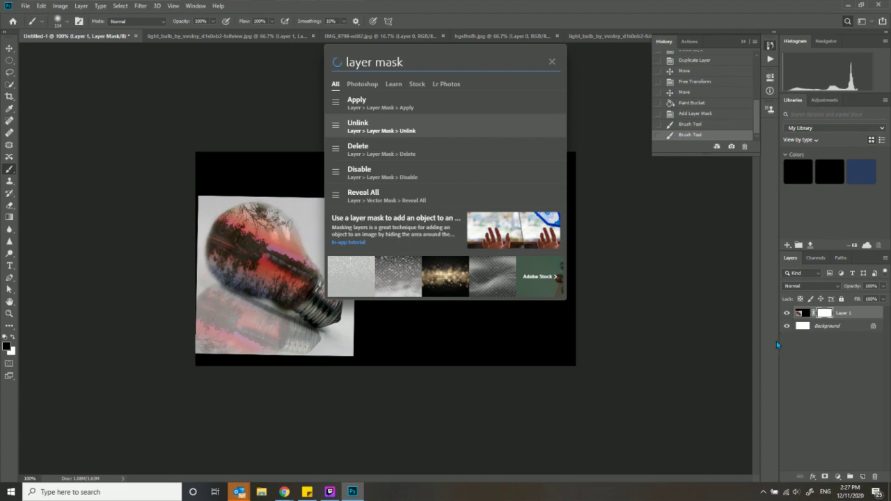
{"action": "left_click", "coordinate": [800, 314]}
{"action": "left_click", "coordinate": [826, 313]}
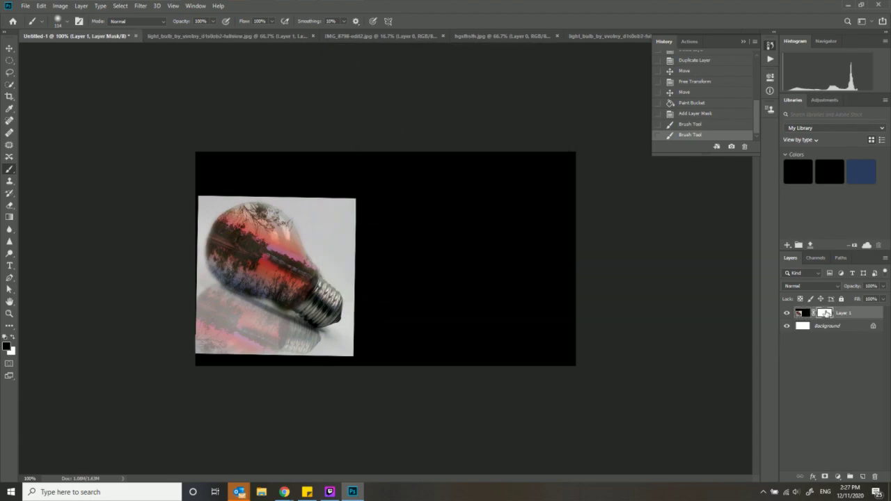
{"action": "right_click", "coordinate": [826, 314]}
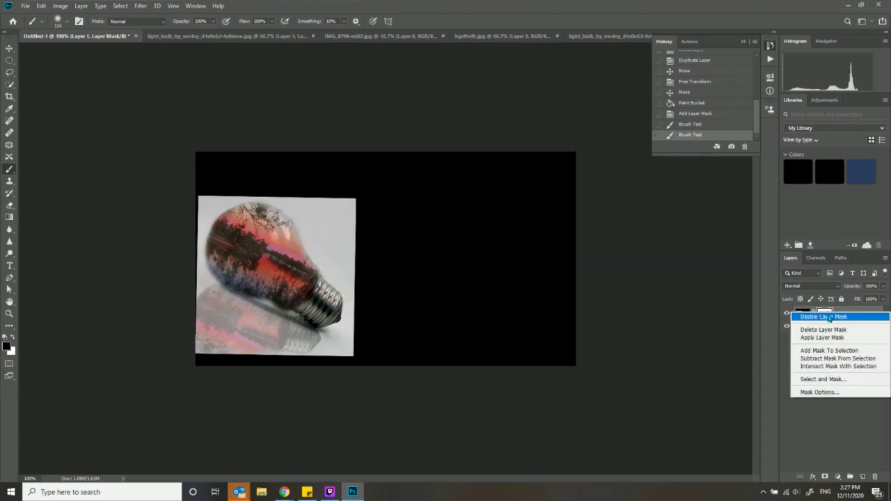
{"action": "left_click", "coordinate": [835, 330]}
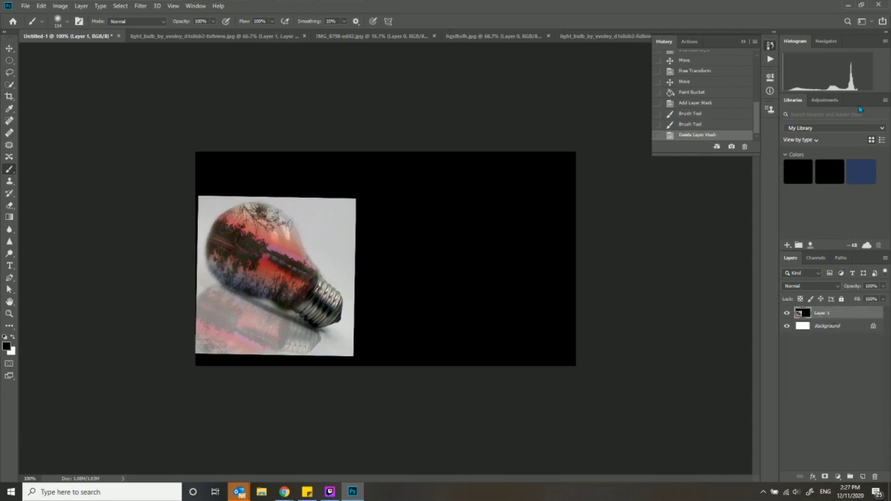
Add a new mask to Layer 1, try white and black strokes around the bulb, then undo
{"action": "left_click", "coordinate": [845, 23]}
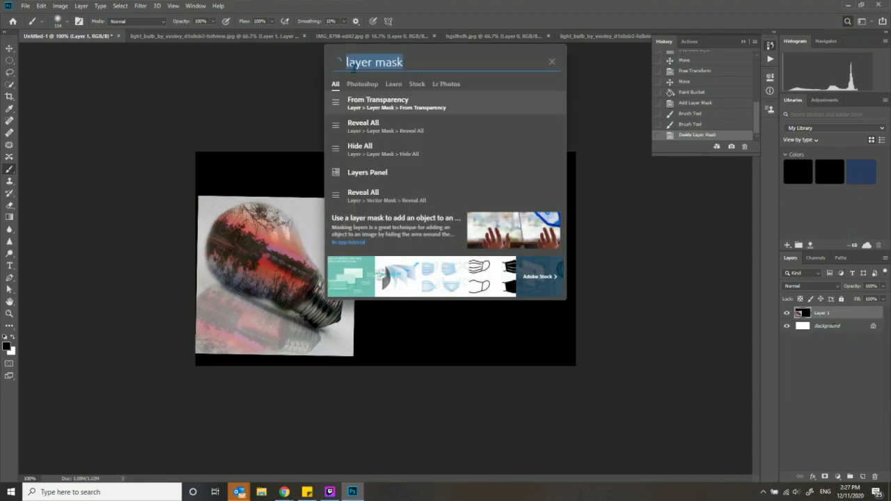
{"action": "left_click", "coordinate": [383, 124]}
{"action": "left_click_drag", "start_coordinate": [324, 216], "coordinate": [321, 198]}
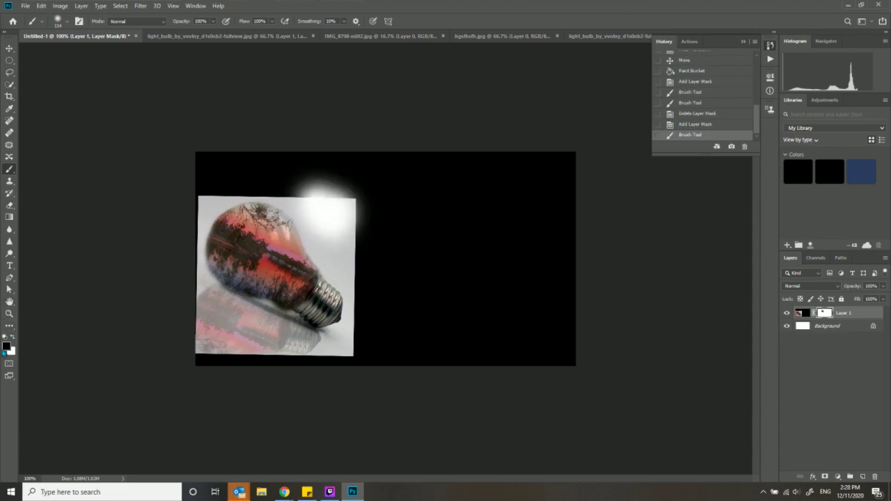
{"action": "left_click", "coordinate": [10, 352]}
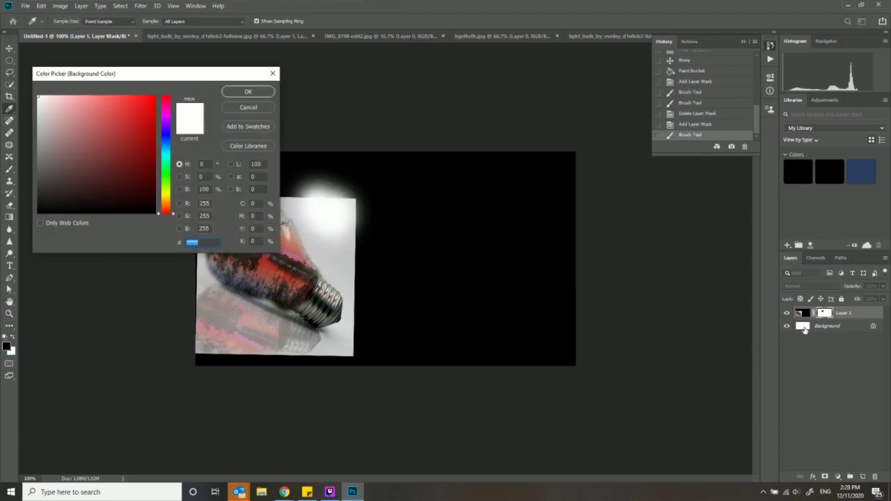
{"action": "left_click", "coordinate": [248, 91]}
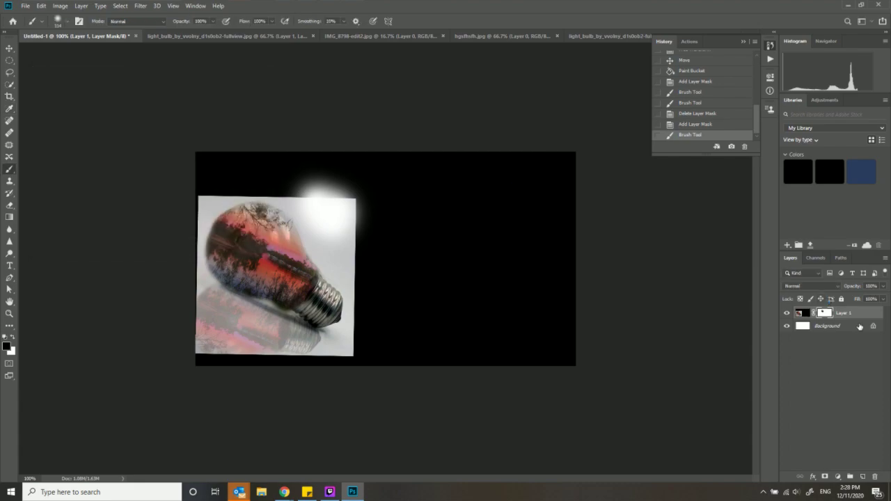
{"action": "left_click", "coordinate": [807, 326]}
{"action": "mouse_move", "coordinate": [321, 197]}
{"action": "left_mouse_down"}
{"action": "mouse_move", "coordinate": [350, 199]}
{"action": "mouse_move", "coordinate": [357, 224]}
{"action": "mouse_move", "coordinate": [346, 215]}
{"action": "mouse_move", "coordinate": [355, 224]}
{"action": "left_mouse_up"}
{"action": "right_click", "coordinate": [834, 329]}
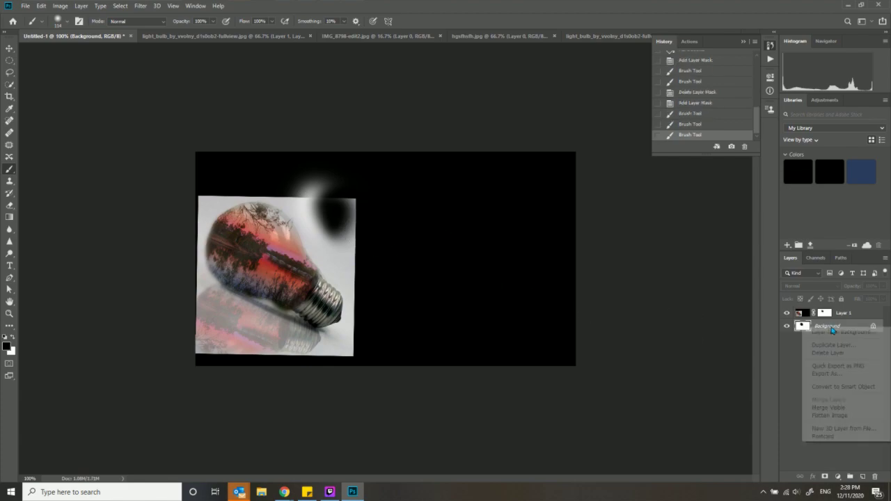
{"action": "key", "text": "Escape"}
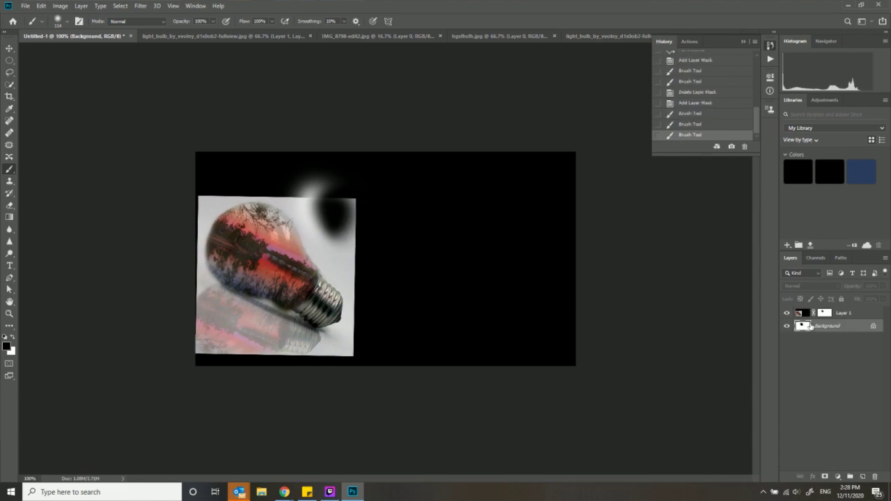
{"action": "key", "text": "ctrl+z"}
{"action": "key", "text": "ctrl+z"}
{"action": "key", "text": "ctrl+z"}
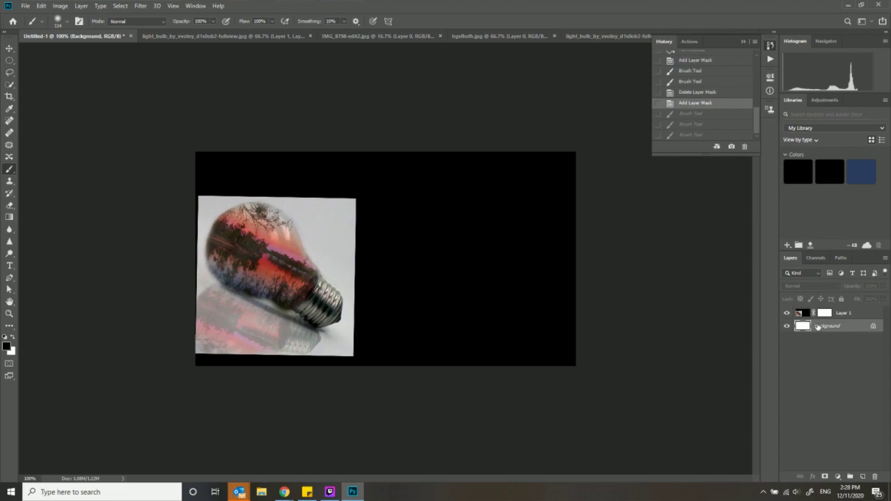
Convert the locked Background into an editable Layer 0
{"action": "right_click", "coordinate": [818, 327]}
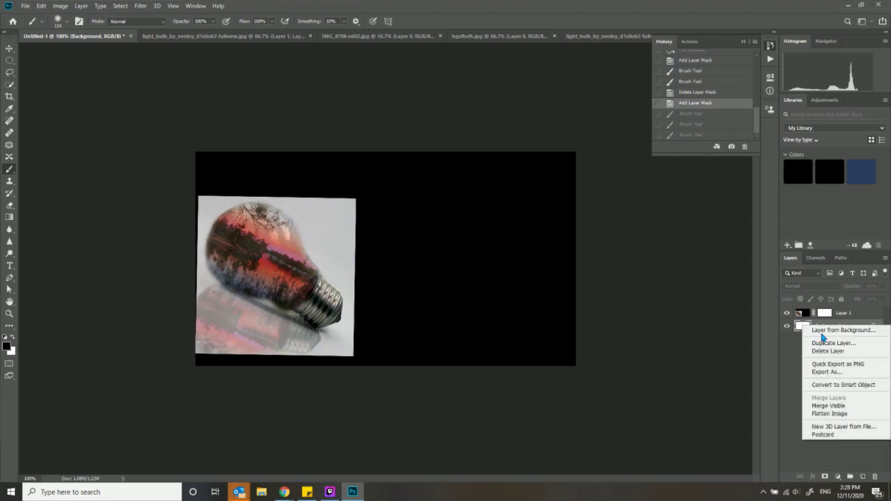
{"action": "left_click", "coordinate": [799, 330]}
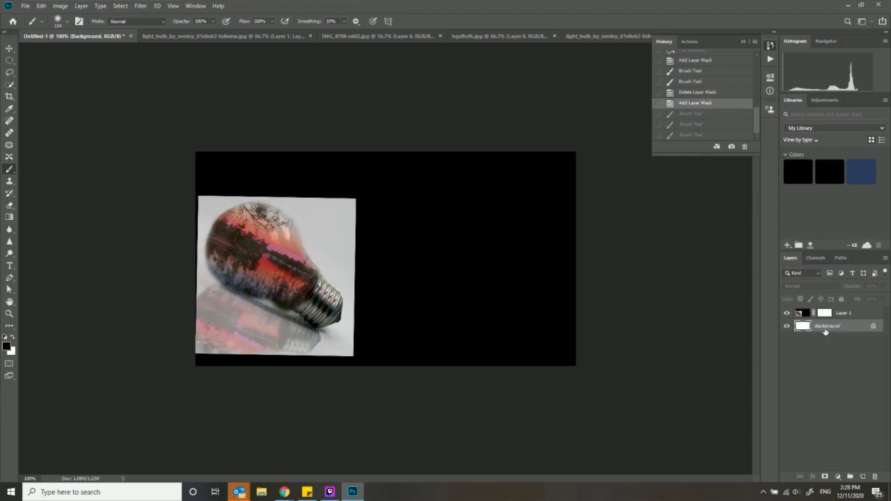
{"action": "double_click", "coordinate": [825, 327]}
{"action": "left_click", "coordinate": [498, 138]}
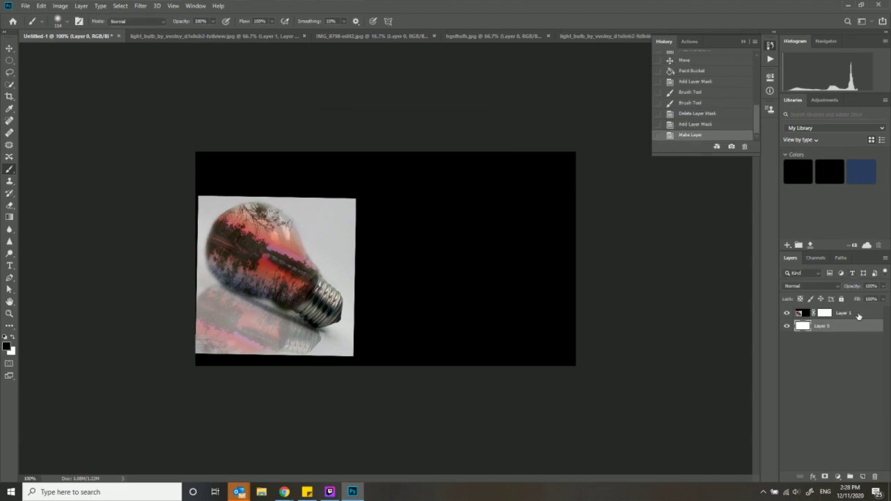
Paint a white glow on Layer 1's mask, undo it, and retarget the layer image
{"action": "left_click", "coordinate": [824, 312]}
{"action": "mouse_move", "coordinate": [348, 187]}
{"action": "left_mouse_down"}
{"action": "mouse_move", "coordinate": [375, 213]}
{"action": "mouse_move", "coordinate": [346, 216]}
{"action": "left_mouse_up"}
{"action": "left_click", "coordinate": [7, 346]}
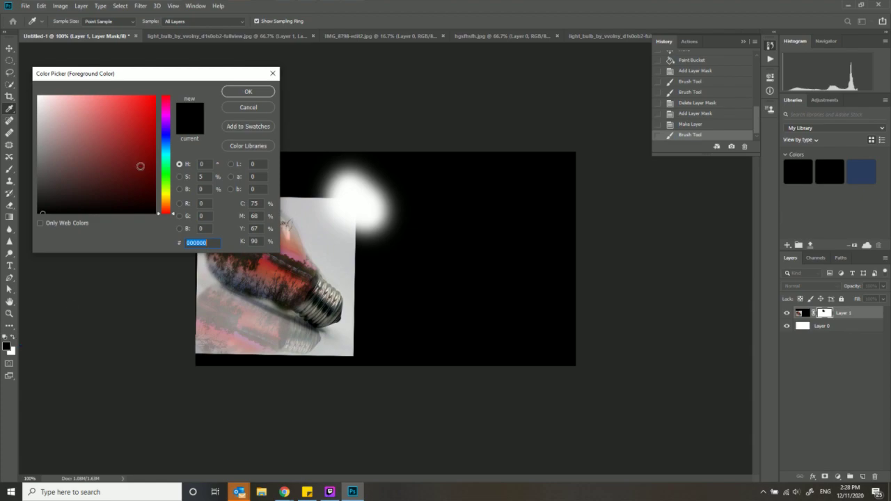
{"action": "left_click", "coordinate": [258, 96]}
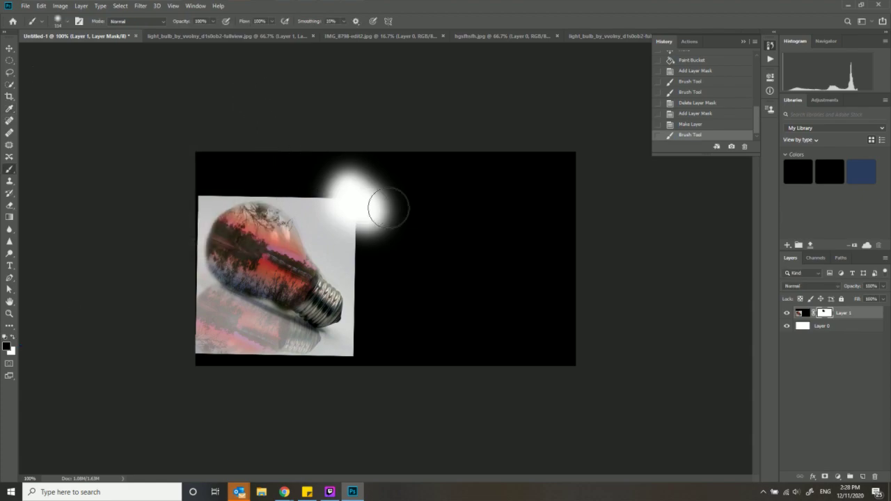
{"action": "key", "text": "ctrl+z"}
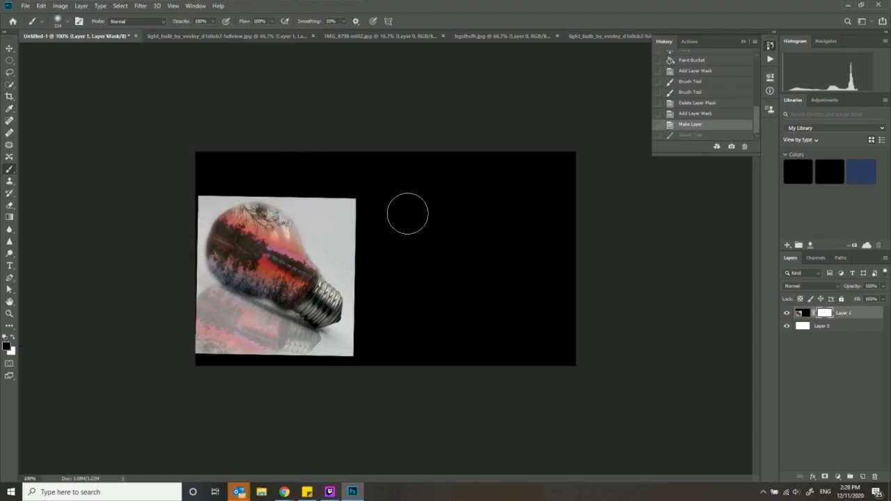
{"action": "left_click", "coordinate": [804, 314]}
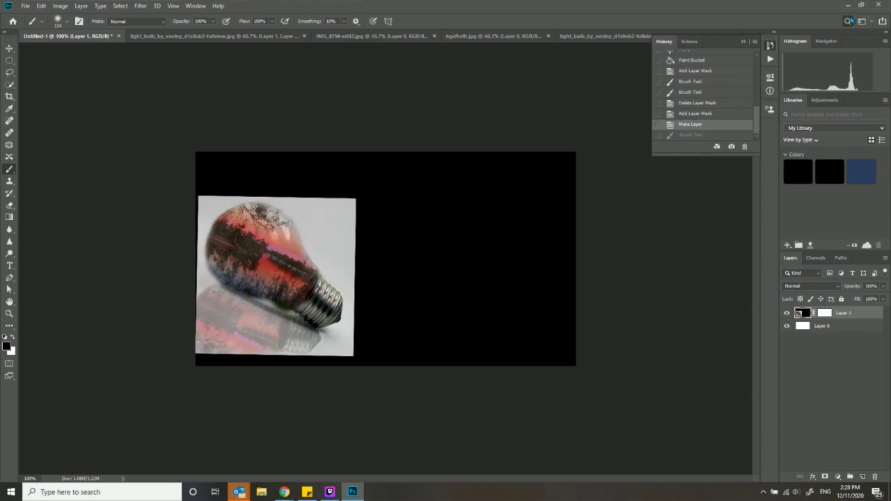
Apply Layer 1's layer mask permanently using the 'layer mask' search results
{"action": "left_click", "coordinate": [848, 20]}
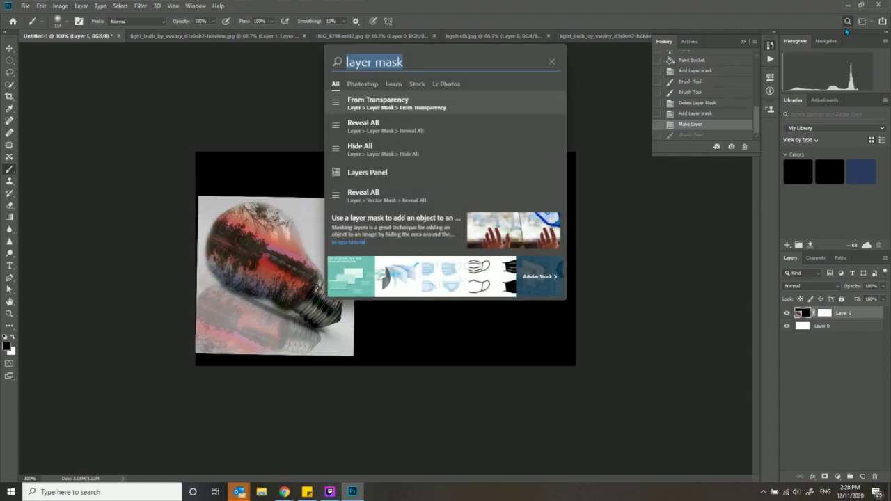
{"action": "left_click", "coordinate": [417, 84]}
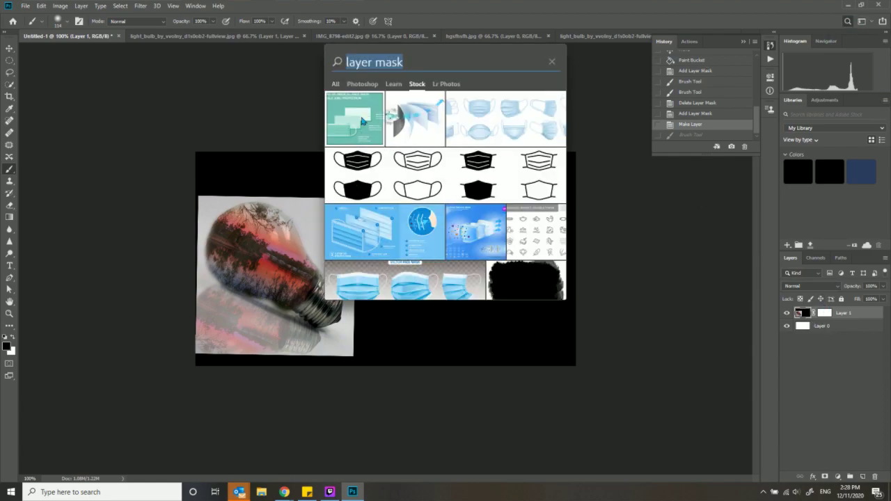
{"action": "left_click", "coordinate": [335, 84]}
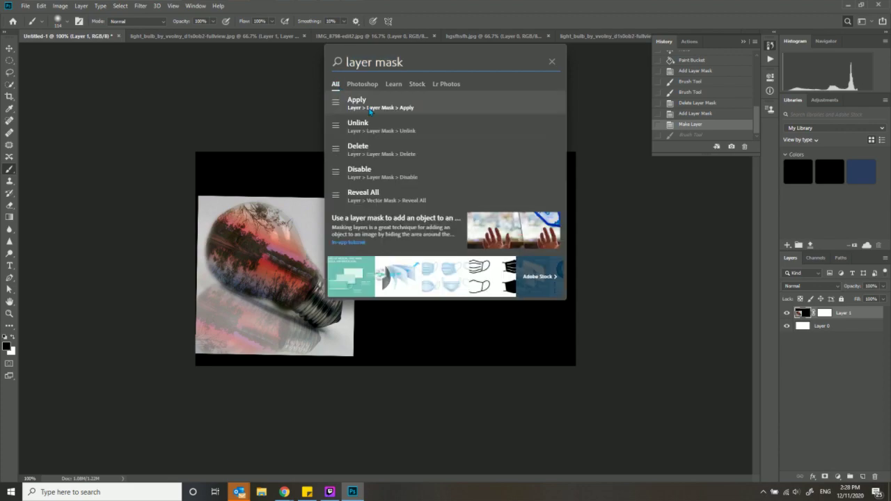
{"action": "left_click", "coordinate": [370, 110]}
Brush black over the bulb's top-right and lower-left edges, undoing the last three strokes
{"action": "mouse_move", "coordinate": [338, 199]}
{"action": "left_mouse_down"}
{"action": "mouse_move", "coordinate": [357, 206]}
{"action": "mouse_move", "coordinate": [338, 213]}
{"action": "mouse_move", "coordinate": [317, 197]}
{"action": "mouse_move", "coordinate": [366, 278]}
{"action": "mouse_move", "coordinate": [368, 318]}
{"action": "mouse_move", "coordinate": [353, 349]}
{"action": "mouse_move", "coordinate": [208, 351]}
{"action": "mouse_move", "coordinate": [185, 292]}
{"action": "mouse_move", "coordinate": [207, 300]}
{"action": "mouse_move", "coordinate": [199, 299]}
{"action": "left_mouse_up"}
{"action": "left_click", "coordinate": [199, 299]}
{"action": "left_click", "coordinate": [199, 299]}
{"action": "left_click", "coordinate": [199, 299]}
{"action": "left_click", "coordinate": [200, 300]}
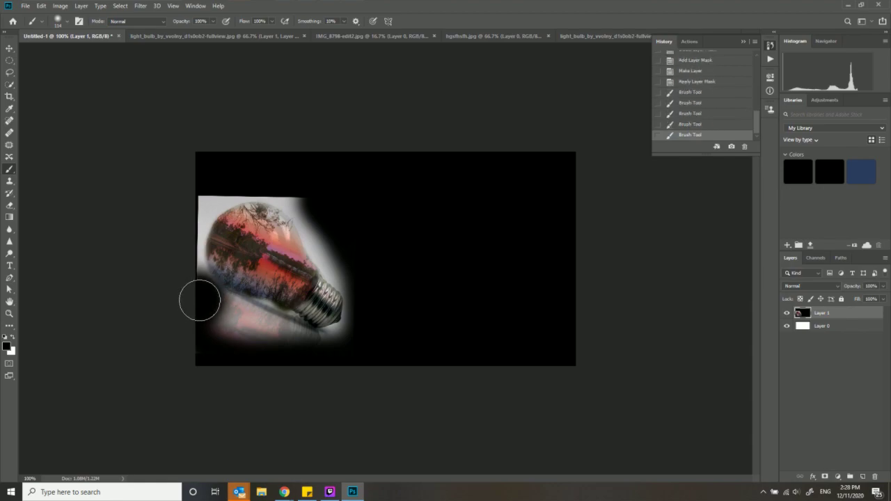
{"action": "left_click", "coordinate": [205, 308]}
{"action": "left_click", "coordinate": [207, 309]}
{"action": "mouse_move", "coordinate": [213, 322]}
{"action": "left_mouse_down"}
{"action": "mouse_move", "coordinate": [291, 340]}
{"action": "mouse_move", "coordinate": [265, 332]}
{"action": "mouse_move", "coordinate": [268, 323]}
{"action": "mouse_move", "coordinate": [312, 344]}
{"action": "mouse_move", "coordinate": [367, 340]}
{"action": "mouse_move", "coordinate": [368, 329]}
{"action": "mouse_move", "coordinate": [339, 343]}
{"action": "mouse_move", "coordinate": [357, 329]}
{"action": "mouse_move", "coordinate": [353, 279]}
{"action": "mouse_move", "coordinate": [313, 198]}
{"action": "mouse_move", "coordinate": [279, 174]}
{"action": "mouse_move", "coordinate": [223, 177]}
{"action": "mouse_move", "coordinate": [207, 189]}
{"action": "mouse_move", "coordinate": [276, 182]}
{"action": "mouse_move", "coordinate": [317, 192]}
{"action": "mouse_move", "coordinate": [335, 255]}
{"action": "mouse_move", "coordinate": [406, 277]}
{"action": "left_mouse_up"}
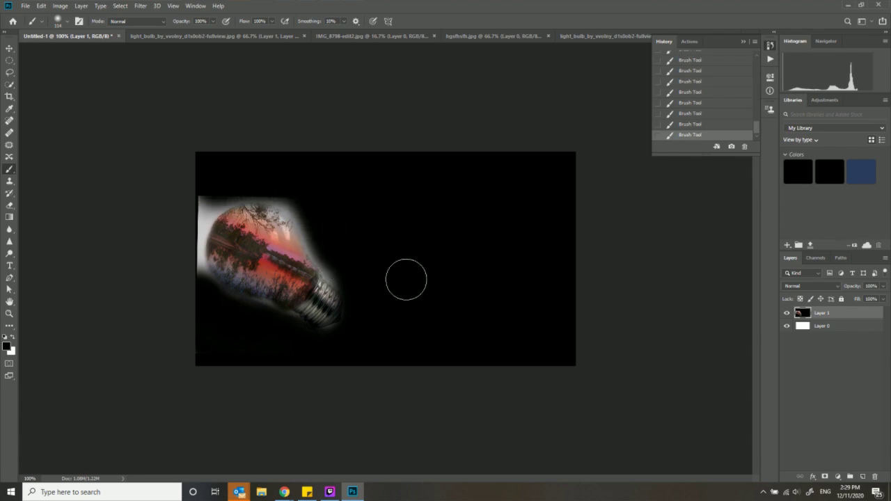
{"action": "key", "text": "ctrl+z"}
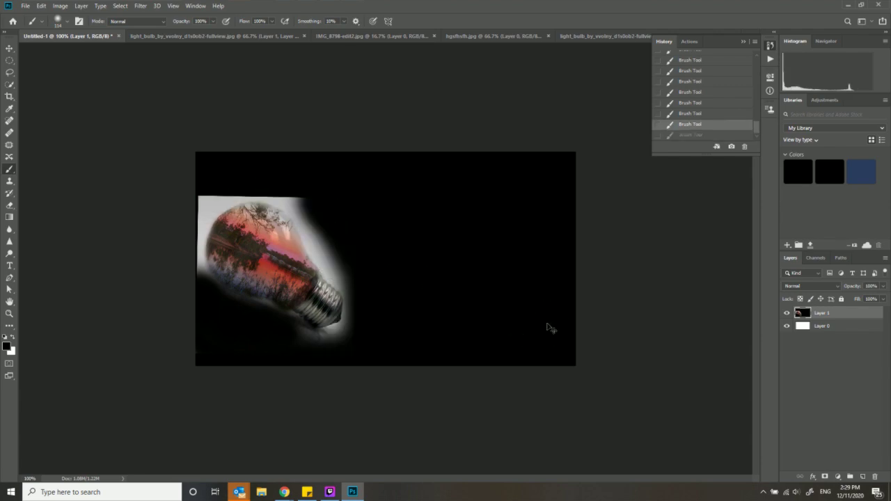
{"action": "key", "text": "ctrl+z"}
{"action": "key", "text": "ctrl+z"}
{"action": "key", "text": "ctrl+z"}
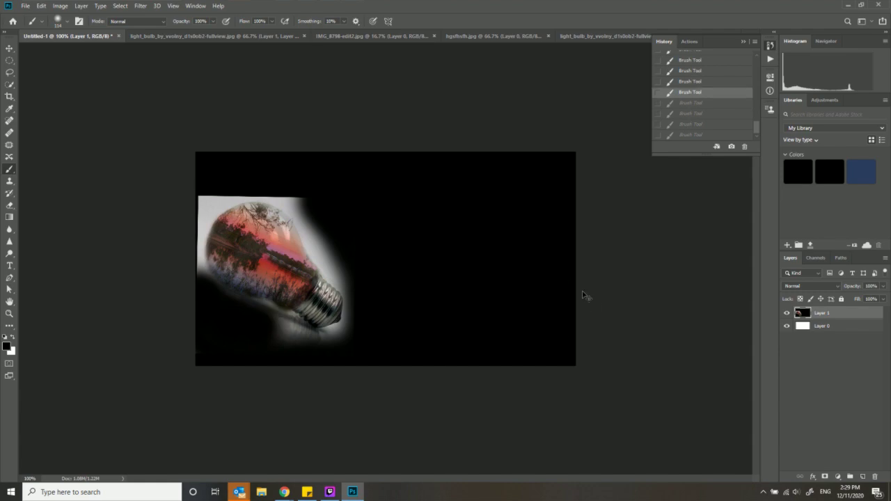
{"action": "key", "text": "ctrl+z"}
Check the foreground colour on Layer 0 and the Image menu, then reselect Layer 1
{"action": "left_click", "coordinate": [826, 327]}
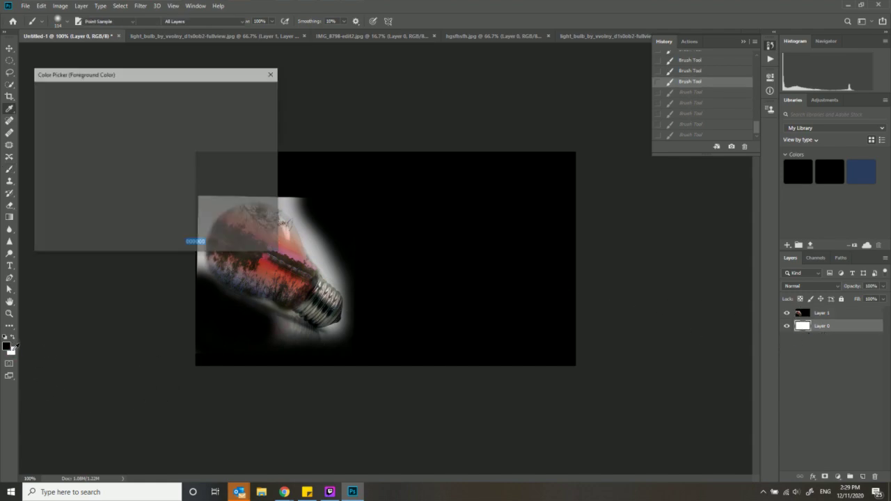
{"action": "left_click", "coordinate": [8, 346]}
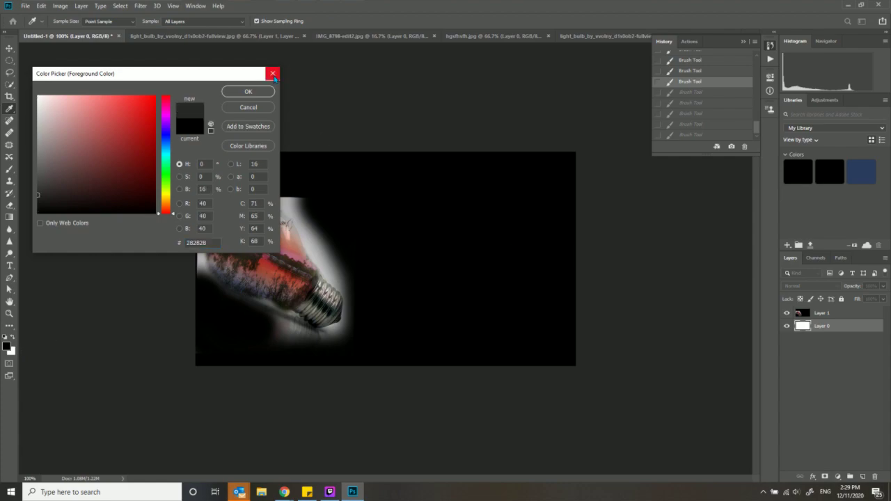
{"action": "left_click", "coordinate": [273, 75]}
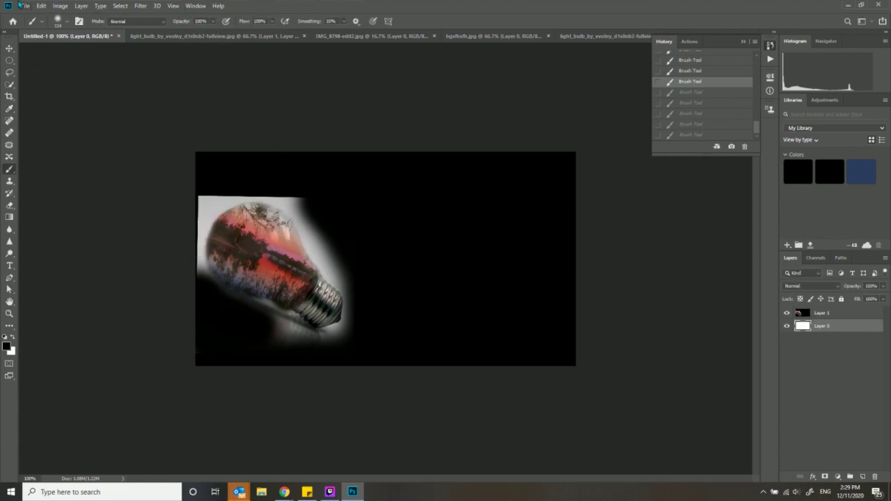
{"action": "left_click", "coordinate": [56, 7]}
{"action": "mouse_move", "coordinate": [40, 6]}
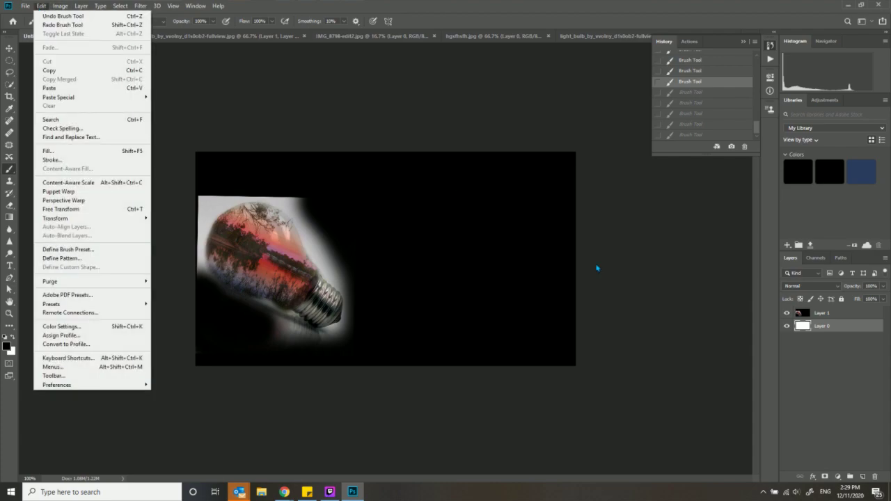
{"action": "left_click", "coordinate": [805, 344]}
{"action": "left_click", "coordinate": [821, 314]}
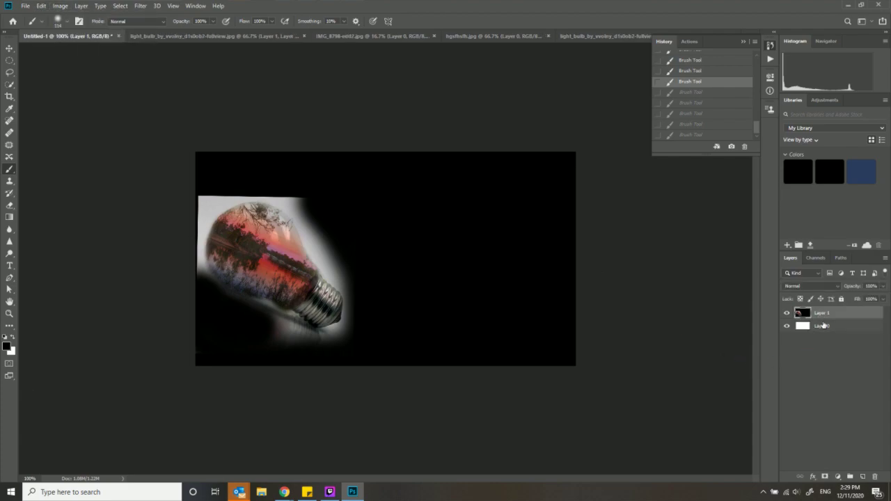
Delete the blended bulb layer and bring in a fresh bulb copy with Ctrl+J
{"action": "key", "text": "Delete"}
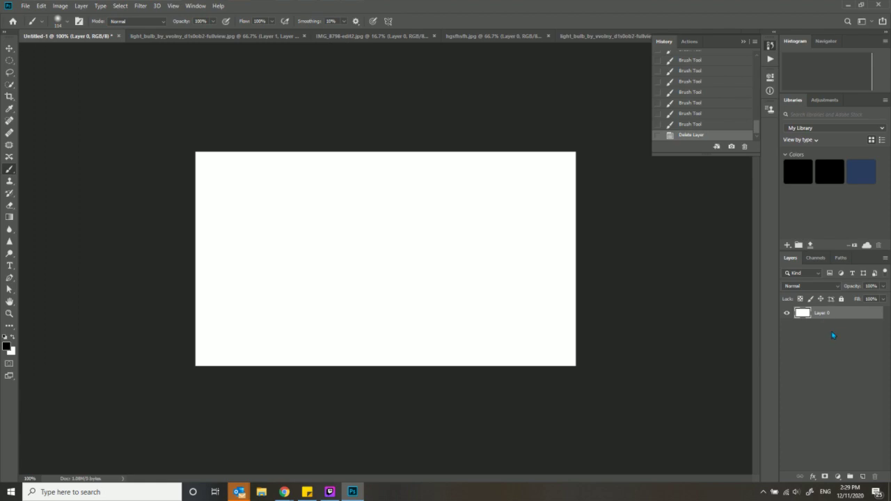
{"action": "left_click", "coordinate": [832, 335]}
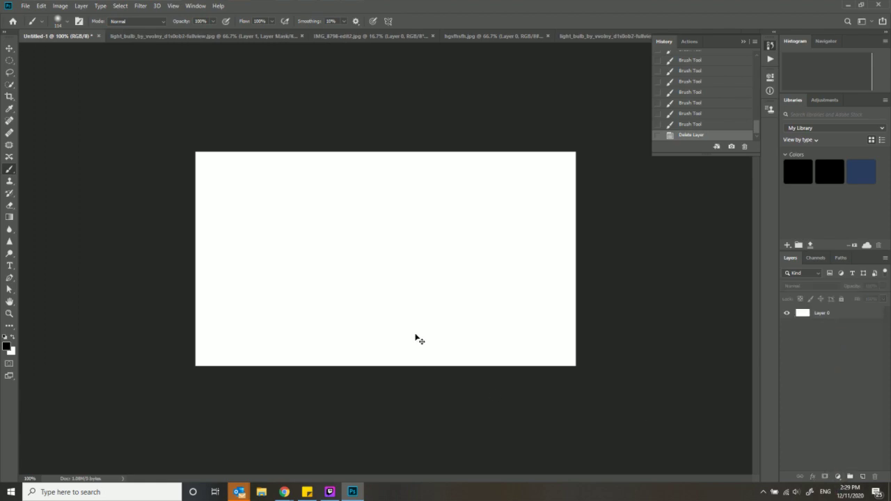
{"action": "key", "text": "ctrl+j"}
Scale the new bulb photo to about 39% at the canvas's left, then brush a black dab top-left
{"action": "left_click", "coordinate": [9, 48]}
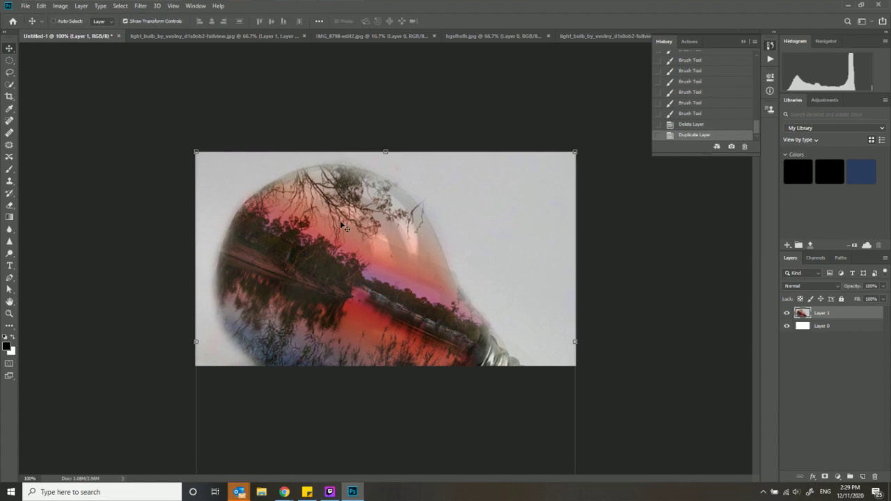
{"action": "left_click_drag", "start_coordinate": [575, 153], "coordinate": [341, 226]}
{"action": "left_click_drag", "start_coordinate": [316, 295], "coordinate": [295, 280]}
{"action": "left_click_drag", "start_coordinate": [324, 249], "coordinate": [321, 255]}
{"action": "left_click_drag", "start_coordinate": [346, 193], "coordinate": [329, 206]}
{"action": "left_click_drag", "start_coordinate": [319, 249], "coordinate": [316, 255]}
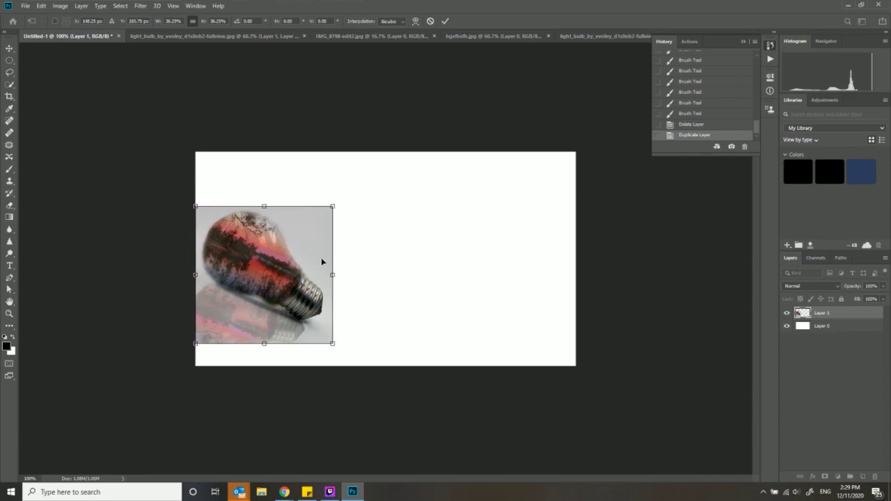
{"action": "left_click_drag", "start_coordinate": [325, 263], "coordinate": [349, 262]}
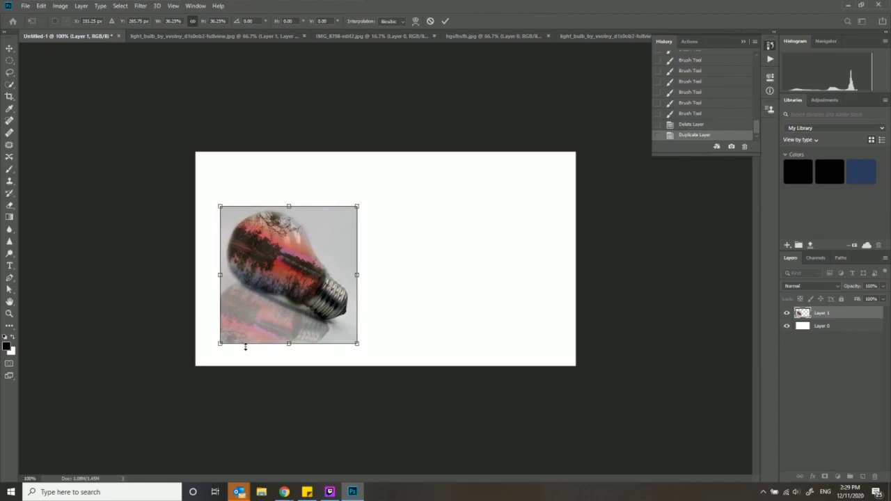
{"action": "mouse_move", "coordinate": [217, 342]}
{"action": "left_mouse_down"}
{"action": "mouse_move", "coordinate": [203, 348]}
{"action": "mouse_move", "coordinate": [209, 354]}
{"action": "left_mouse_up"}
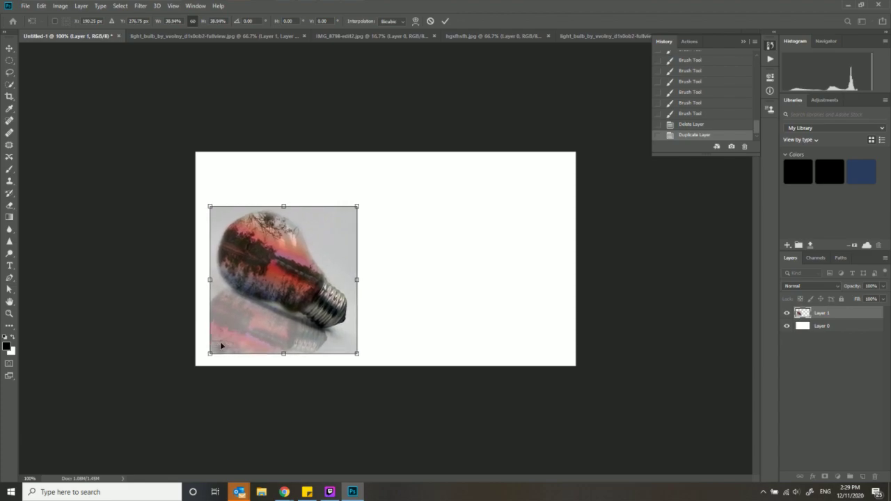
{"action": "left_click_drag", "start_coordinate": [257, 315], "coordinate": [261, 291]}
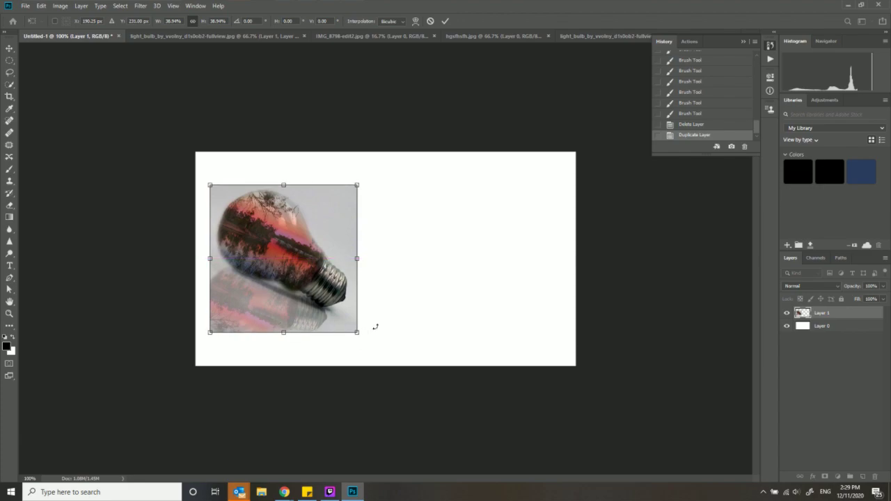
{"action": "left_click", "coordinate": [444, 22]}
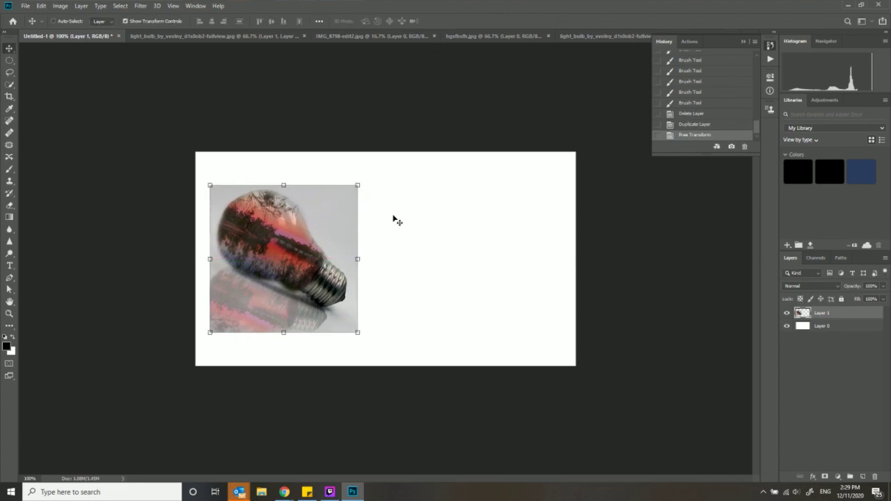
{"action": "left_click", "coordinate": [10, 170]}
{"action": "mouse_move", "coordinate": [209, 199]}
{"action": "left_mouse_down"}
{"action": "mouse_move", "coordinate": [224, 175]}
{"action": "mouse_move", "coordinate": [232, 180]}
{"action": "left_mouse_up"}
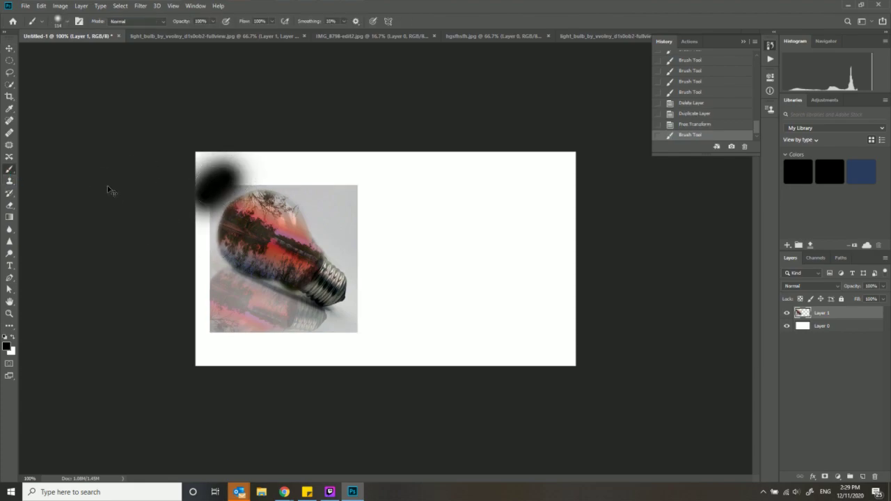
Undo the stray stroke, add a Reveal All mask to Layer 1, fade its edges, shift it down-left
{"action": "key", "text": "ctrl+z"}
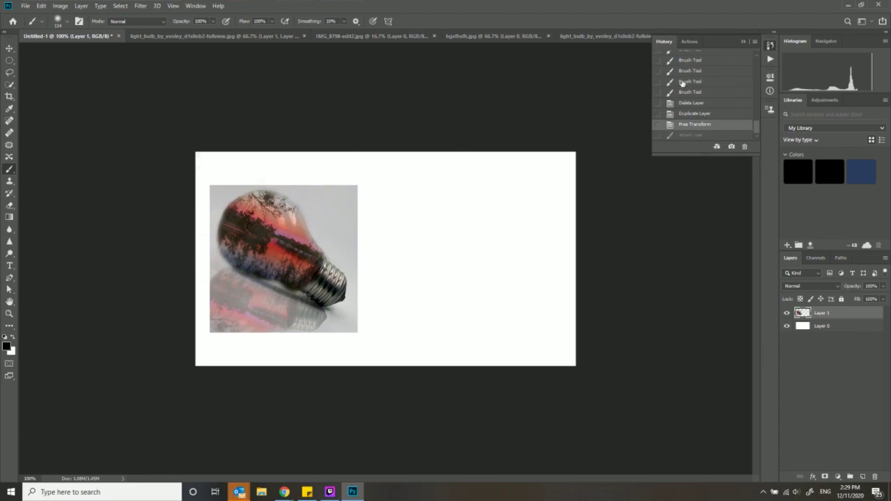
{"action": "left_click", "coordinate": [846, 21]}
{"action": "left_click", "coordinate": [358, 126]}
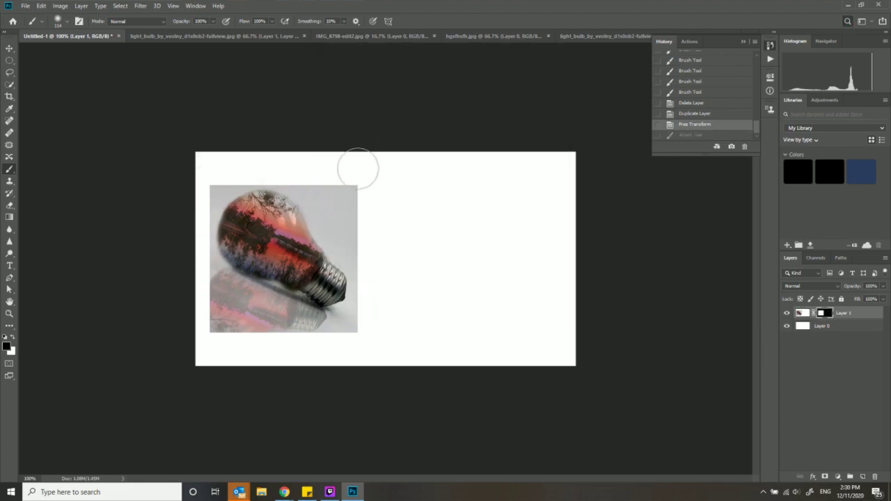
{"action": "mouse_move", "coordinate": [214, 192]}
{"action": "left_mouse_down"}
{"action": "mouse_move", "coordinate": [192, 245]}
{"action": "mouse_move", "coordinate": [213, 312]}
{"action": "mouse_move", "coordinate": [258, 338]}
{"action": "mouse_move", "coordinate": [369, 340]}
{"action": "mouse_move", "coordinate": [203, 335]}
{"action": "mouse_move", "coordinate": [215, 284]}
{"action": "mouse_move", "coordinate": [329, 338]}
{"action": "mouse_move", "coordinate": [359, 334]}
{"action": "mouse_move", "coordinate": [315, 332]}
{"action": "mouse_move", "coordinate": [351, 333]}
{"action": "mouse_move", "coordinate": [371, 270]}
{"action": "mouse_move", "coordinate": [341, 190]}
{"action": "mouse_move", "coordinate": [358, 260]}
{"action": "mouse_move", "coordinate": [332, 236]}
{"action": "mouse_move", "coordinate": [320, 182]}
{"action": "mouse_move", "coordinate": [223, 171]}
{"action": "mouse_move", "coordinate": [203, 195]}
{"action": "mouse_move", "coordinate": [251, 174]}
{"action": "mouse_move", "coordinate": [308, 175]}
{"action": "mouse_move", "coordinate": [330, 189]}
{"action": "mouse_move", "coordinate": [341, 214]}
{"action": "mouse_move", "coordinate": [317, 193]}
{"action": "mouse_move", "coordinate": [327, 214]}
{"action": "mouse_move", "coordinate": [310, 179]}
{"action": "mouse_move", "coordinate": [315, 194]}
{"action": "mouse_move", "coordinate": [264, 165]}
{"action": "mouse_move", "coordinate": [216, 168]}
{"action": "mouse_move", "coordinate": [199, 239]}
{"action": "mouse_move", "coordinate": [201, 270]}
{"action": "mouse_move", "coordinate": [220, 295]}
{"action": "mouse_move", "coordinate": [272, 302]}
{"action": "mouse_move", "coordinate": [332, 330]}
{"action": "left_mouse_up"}
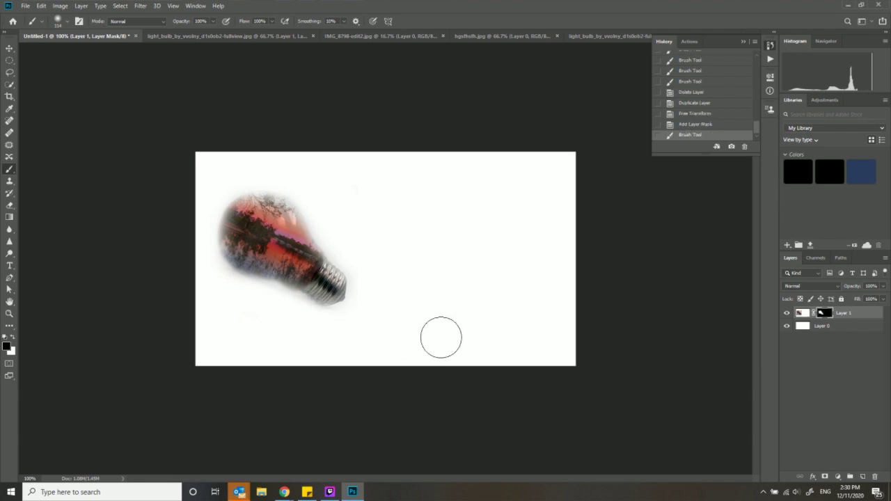
{"action": "left_click", "coordinate": [11, 49]}
{"action": "left_click_drag", "start_coordinate": [254, 258], "coordinate": [231, 298]}
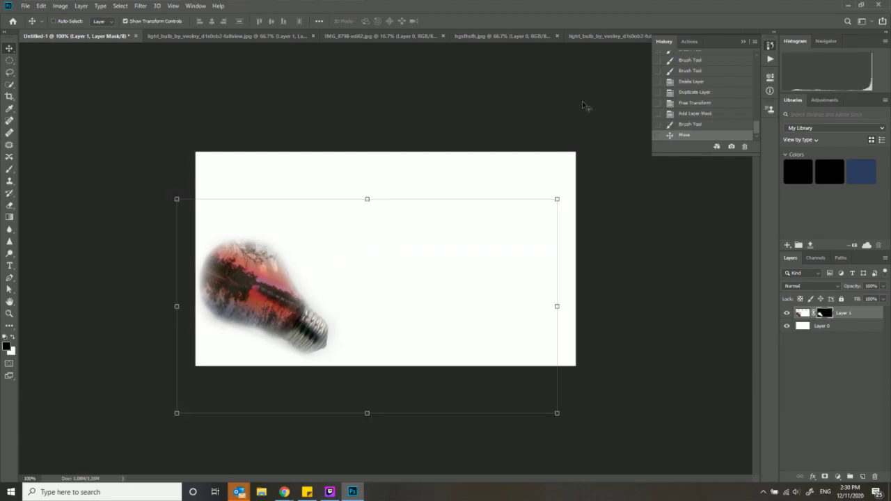
Rotate hgsfhsfh.jpg about 31° with the Crop tool and crop tightly around the bulb
{"action": "left_click", "coordinate": [503, 36]}
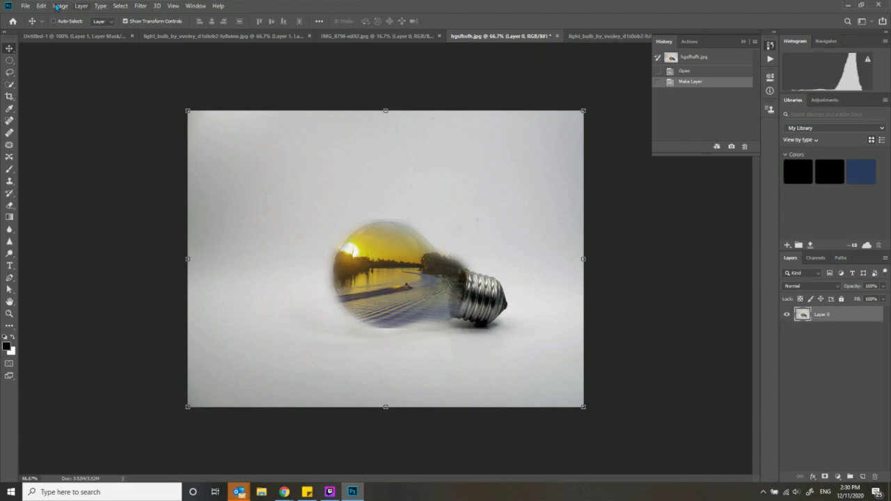
{"action": "left_click", "coordinate": [10, 96]}
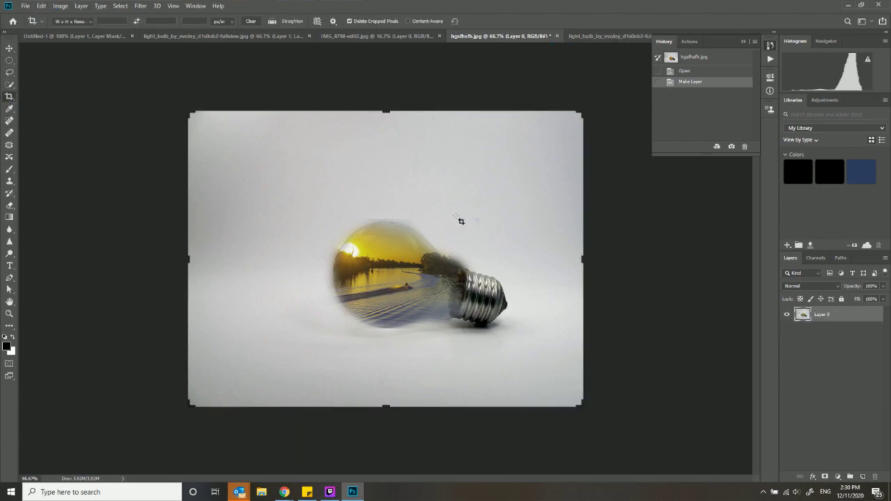
{"action": "left_click_drag", "start_coordinate": [594, 192], "coordinate": [571, 285]}
{"action": "left_click_drag", "start_coordinate": [441, 284], "coordinate": [436, 258]}
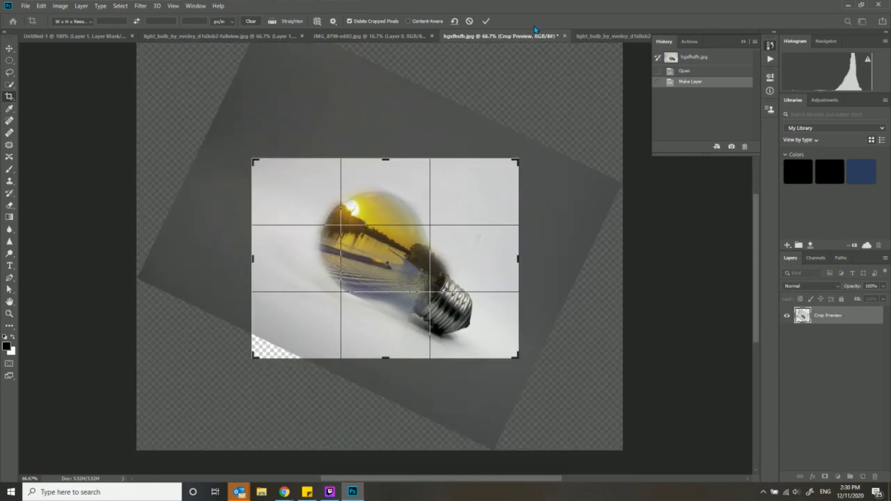
{"action": "left_click", "coordinate": [487, 21]}
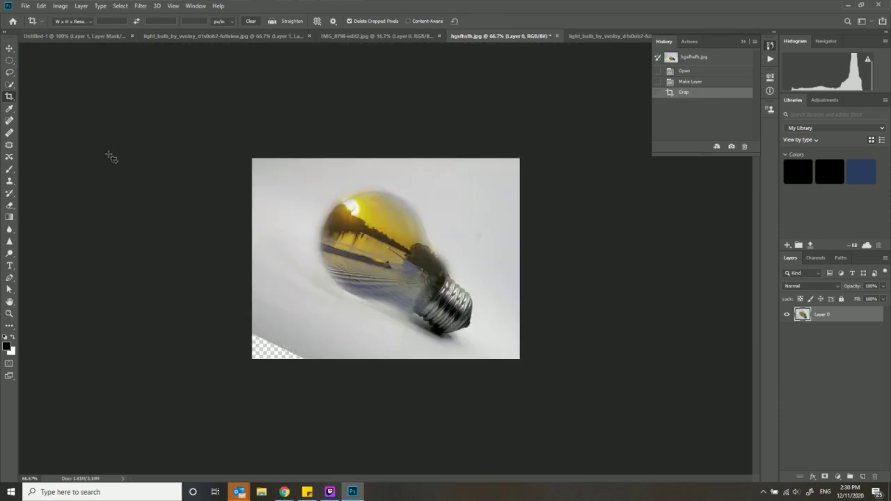
{"action": "left_click", "coordinate": [10, 48]}
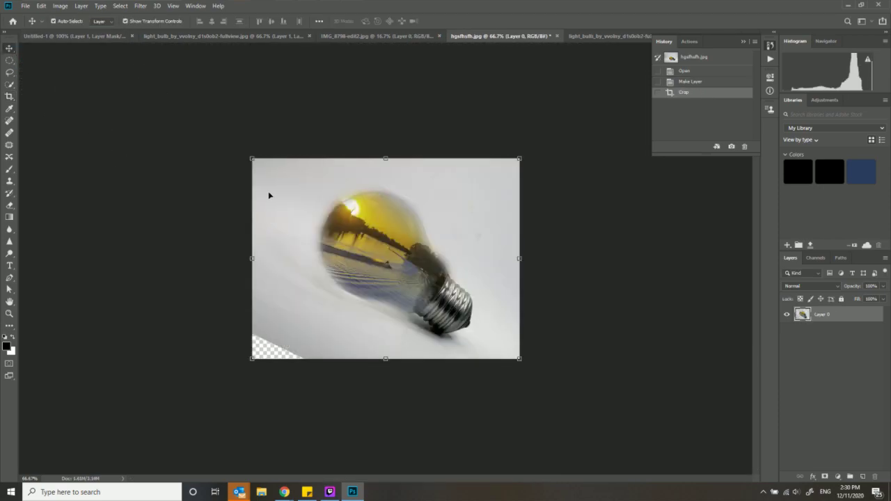
Copy the yellow bulb into Untitled-1 as Layer 2, scaled to about 51% at top-left
{"action": "left_click_drag", "start_coordinate": [98, 44], "coordinate": [417, 248]}
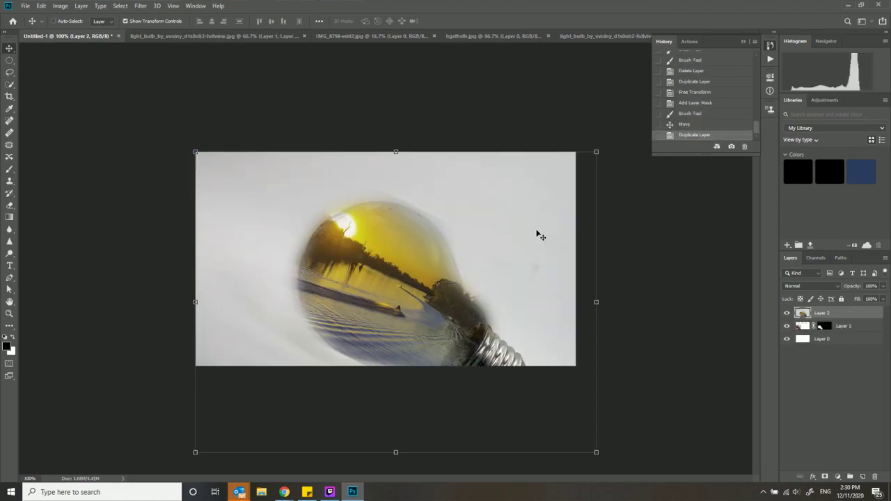
{"action": "left_click_drag", "start_coordinate": [595, 151], "coordinate": [401, 299]}
{"action": "left_click_drag", "start_coordinate": [335, 333], "coordinate": [359, 173]}
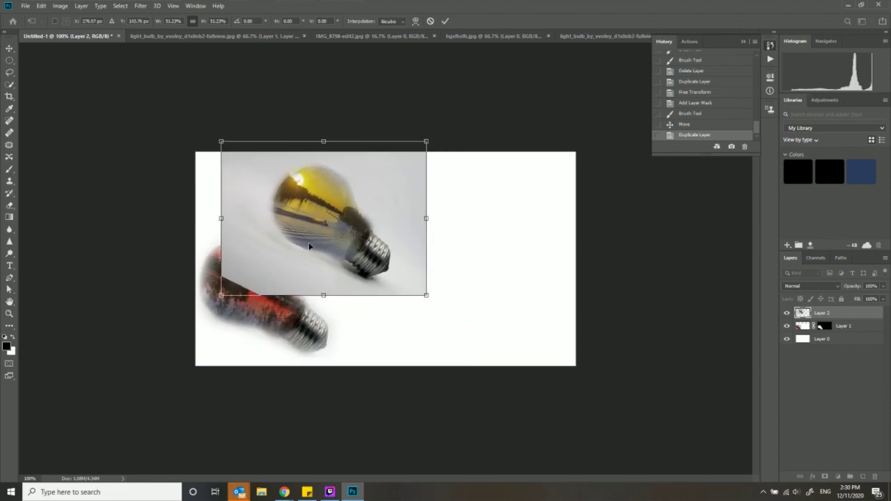
{"action": "left_click_drag", "start_coordinate": [346, 203], "coordinate": [341, 204]}
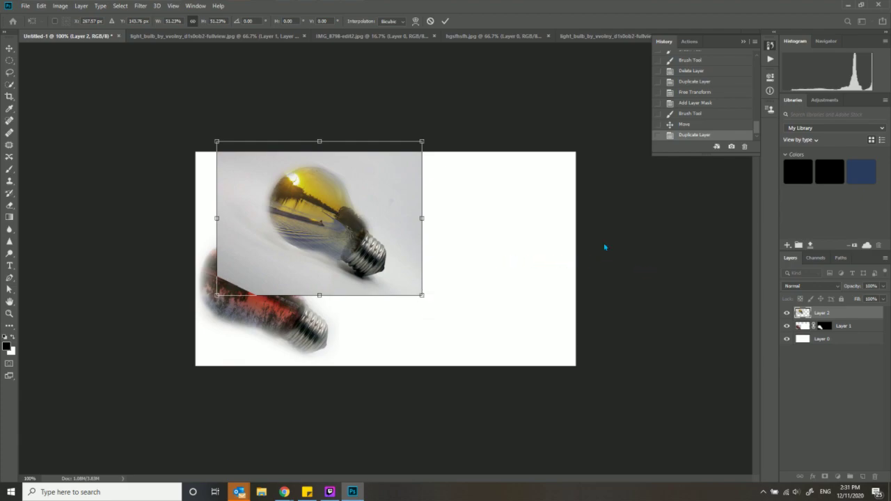
{"action": "key", "text": "Return"}
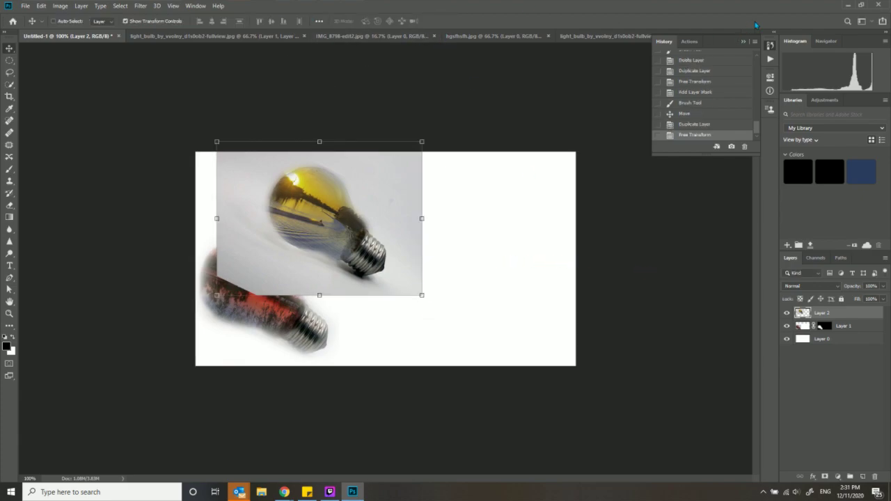
Add a white layer mask to Layer 2 via the 'layer mask' search
{"action": "left_click", "coordinate": [846, 23]}
{"action": "type", "text": "layer mask"}
{"action": "left_click", "coordinate": [484, 115]}
Paint black on Layer 2's mask with a soft brush to hide the yellow bulb's rectangular background
{"action": "left_click", "coordinate": [9, 171]}
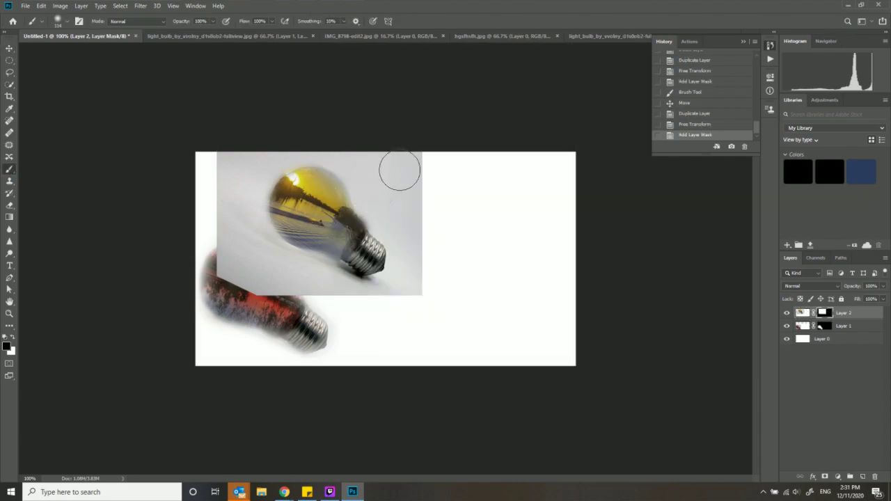
{"action": "mouse_move", "coordinate": [367, 161]}
{"action": "left_mouse_down"}
{"action": "mouse_move", "coordinate": [367, 188]}
{"action": "mouse_move", "coordinate": [386, 213]}
{"action": "mouse_move", "coordinate": [428, 210]}
{"action": "mouse_move", "coordinate": [429, 298]}
{"action": "mouse_move", "coordinate": [414, 236]}
{"action": "mouse_move", "coordinate": [394, 295]}
{"action": "mouse_move", "coordinate": [215, 283]}
{"action": "mouse_move", "coordinate": [217, 184]}
{"action": "mouse_move", "coordinate": [229, 234]}
{"action": "mouse_move", "coordinate": [263, 265]}
{"action": "mouse_move", "coordinate": [307, 286]}
{"action": "mouse_move", "coordinate": [297, 276]}
{"action": "mouse_move", "coordinate": [352, 286]}
{"action": "left_mouse_up"}
{"action": "mouse_move", "coordinate": [352, 285]}
{"action": "left_mouse_down"}
{"action": "mouse_move", "coordinate": [278, 267]}
{"action": "mouse_move", "coordinate": [217, 208]}
{"action": "mouse_move", "coordinate": [216, 182]}
{"action": "mouse_move", "coordinate": [234, 151]}
{"action": "mouse_move", "coordinate": [231, 192]}
{"action": "mouse_move", "coordinate": [244, 230]}
{"action": "mouse_move", "coordinate": [277, 259]}
{"action": "mouse_move", "coordinate": [258, 242]}
{"action": "mouse_move", "coordinate": [252, 189]}
{"action": "mouse_move", "coordinate": [262, 154]}
{"action": "mouse_move", "coordinate": [282, 137]}
{"action": "mouse_move", "coordinate": [382, 151]}
{"action": "mouse_move", "coordinate": [288, 142]}
{"action": "mouse_move", "coordinate": [254, 161]}
{"action": "mouse_move", "coordinate": [316, 144]}
{"action": "mouse_move", "coordinate": [361, 160]}
{"action": "mouse_move", "coordinate": [381, 220]}
{"action": "mouse_move", "coordinate": [433, 232]}
{"action": "mouse_move", "coordinate": [456, 300]}
{"action": "mouse_move", "coordinate": [457, 350]}
{"action": "left_mouse_up"}
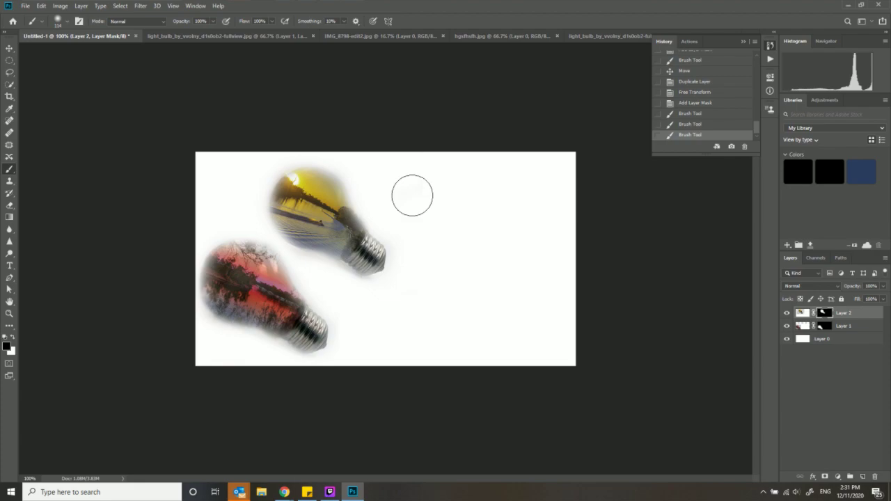
{"action": "left_click", "coordinate": [834, 339]}
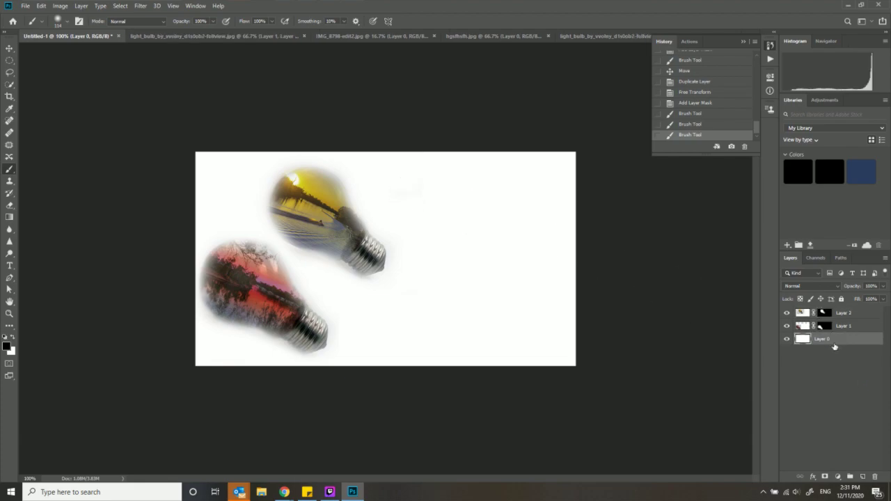
Confirm black as the foreground colour and fill Layer 0 solid black with the Paint Bucket
{"action": "left_click", "coordinate": [6, 347]}
{"action": "left_click", "coordinate": [238, 98]}
{"action": "left_click", "coordinate": [847, 20]}
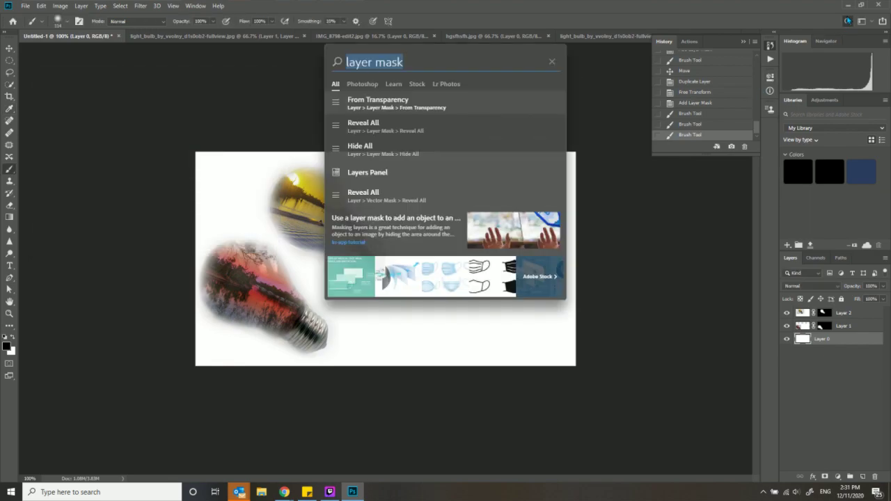
{"action": "type", "text": "by"}
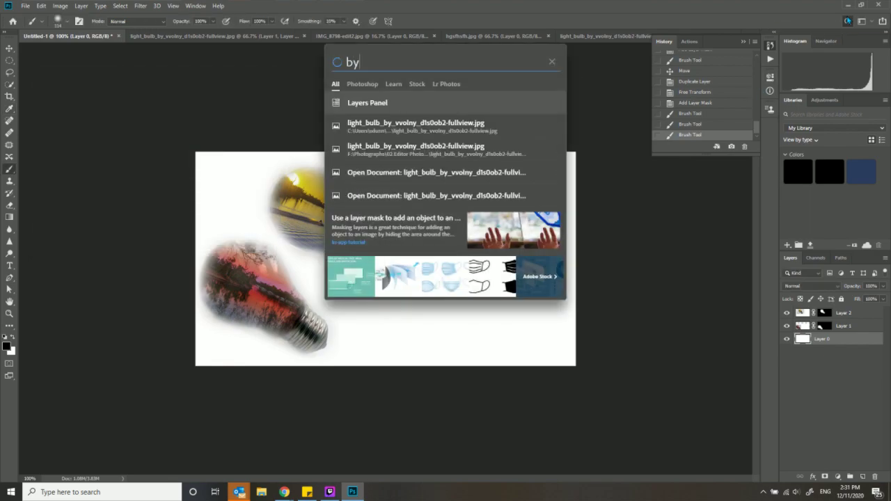
{"action": "key", "text": "BackSpace"}
{"action": "key", "text": "BackSpace"}
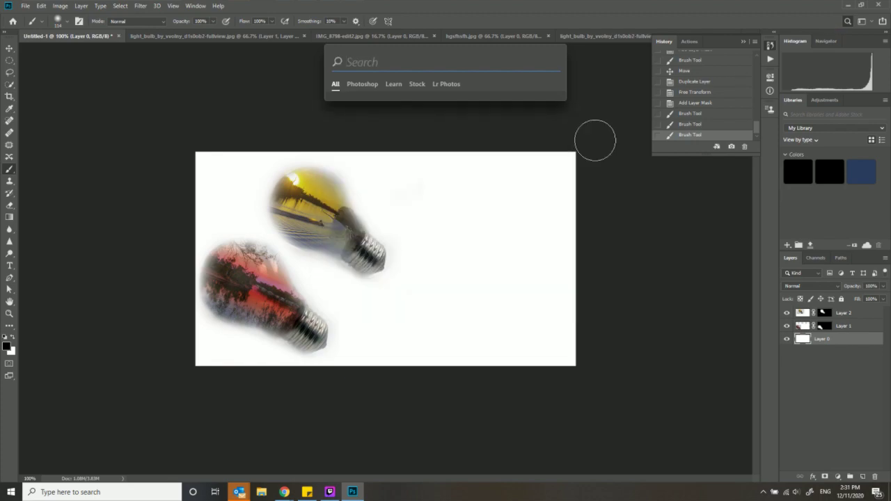
{"action": "left_click", "coordinate": [614, 214]}
{"action": "key", "text": "g"}
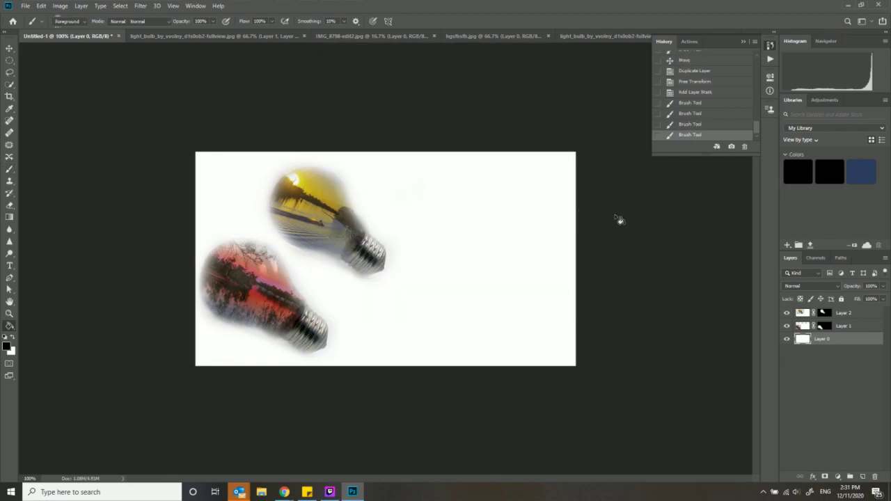
{"action": "left_click", "coordinate": [7, 348]}
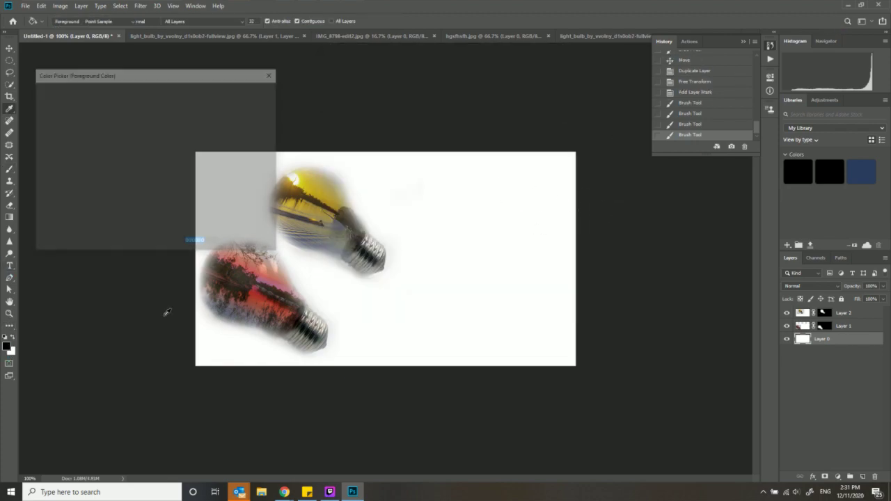
{"action": "key", "text": "Return"}
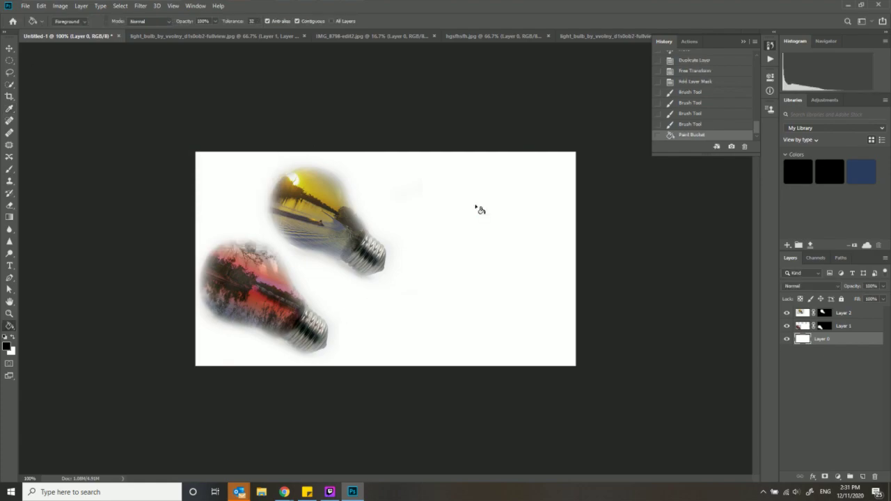
{"action": "left_click", "coordinate": [477, 207]}
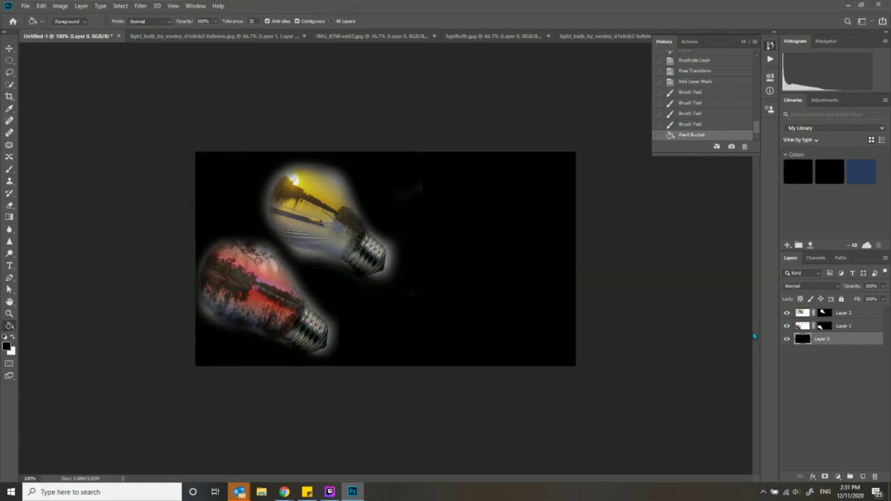
{"action": "left_click", "coordinate": [10, 170]}
{"action": "left_click", "coordinate": [398, 252]}
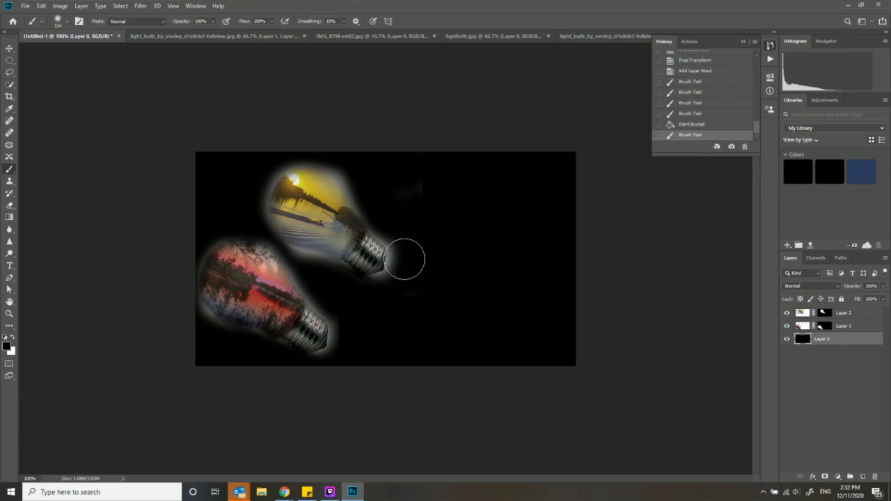
On Layer 1's mask, paint black around the upper bulb's socket and undo the lower-bulb strokes
{"action": "left_click", "coordinate": [840, 327]}
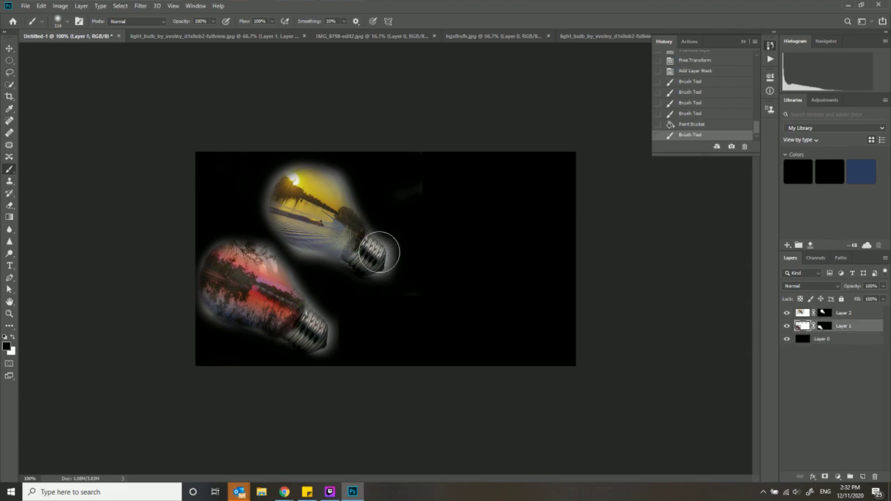
{"action": "left_click_drag", "start_coordinate": [392, 255], "coordinate": [385, 265]}
{"action": "left_click", "coordinate": [824, 327]}
{"action": "left_click", "coordinate": [384, 265]}
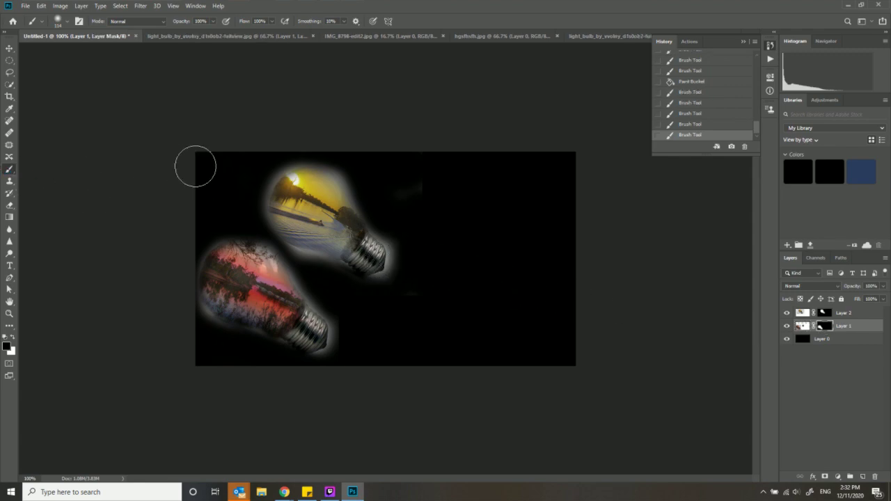
{"action": "left_click_drag", "start_coordinate": [285, 171], "coordinate": [311, 173]}
{"action": "mouse_move", "coordinate": [357, 277]}
{"action": "left_mouse_down"}
{"action": "mouse_move", "coordinate": [307, 281]}
{"action": "mouse_move", "coordinate": [340, 333]}
{"action": "mouse_move", "coordinate": [328, 352]}
{"action": "mouse_move", "coordinate": [276, 362]}
{"action": "mouse_move", "coordinate": [192, 330]}
{"action": "mouse_move", "coordinate": [174, 281]}
{"action": "mouse_move", "coordinate": [188, 249]}
{"action": "mouse_move", "coordinate": [210, 230]}
{"action": "mouse_move", "coordinate": [237, 225]}
{"action": "mouse_move", "coordinate": [283, 244]}
{"action": "mouse_move", "coordinate": [313, 278]}
{"action": "mouse_move", "coordinate": [311, 301]}
{"action": "mouse_move", "coordinate": [212, 326]}
{"action": "mouse_move", "coordinate": [182, 300]}
{"action": "mouse_move", "coordinate": [197, 318]}
{"action": "mouse_move", "coordinate": [246, 341]}
{"action": "mouse_move", "coordinate": [294, 334]}
{"action": "left_mouse_up"}
{"action": "mouse_move", "coordinate": [317, 273]}
{"action": "left_mouse_down"}
{"action": "mouse_move", "coordinate": [283, 255]}
{"action": "mouse_move", "coordinate": [282, 244]}
{"action": "left_mouse_up"}
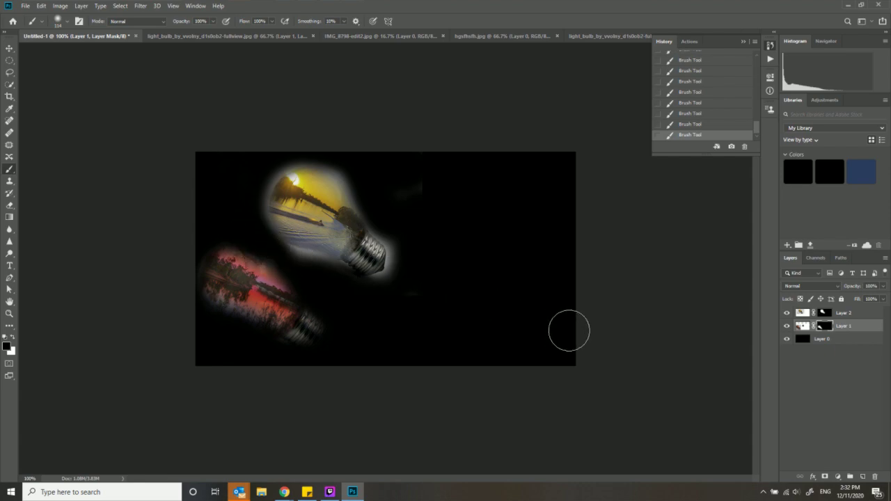
{"action": "key", "text": "ctrl+z"}
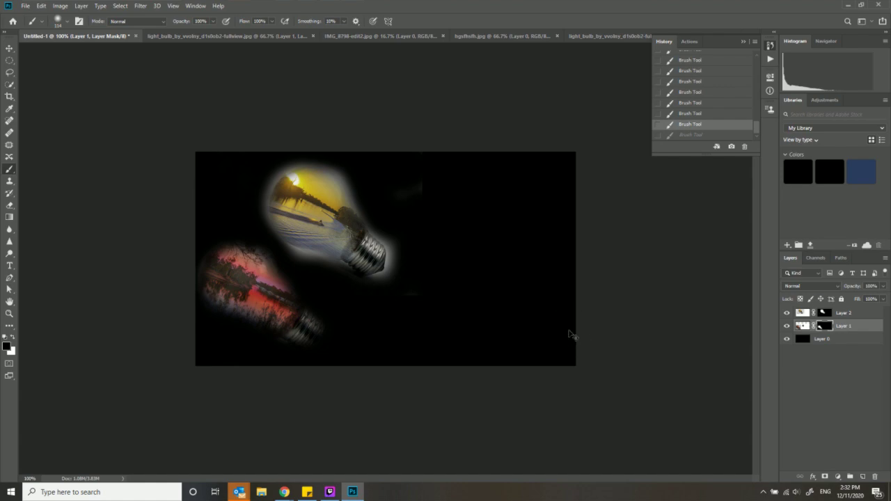
{"action": "key", "text": "ctrl+z"}
{"action": "key", "text": "ctrl+z"}
{"action": "key", "text": "ctrl+z"}
{"action": "key", "text": "ctrl+z"}
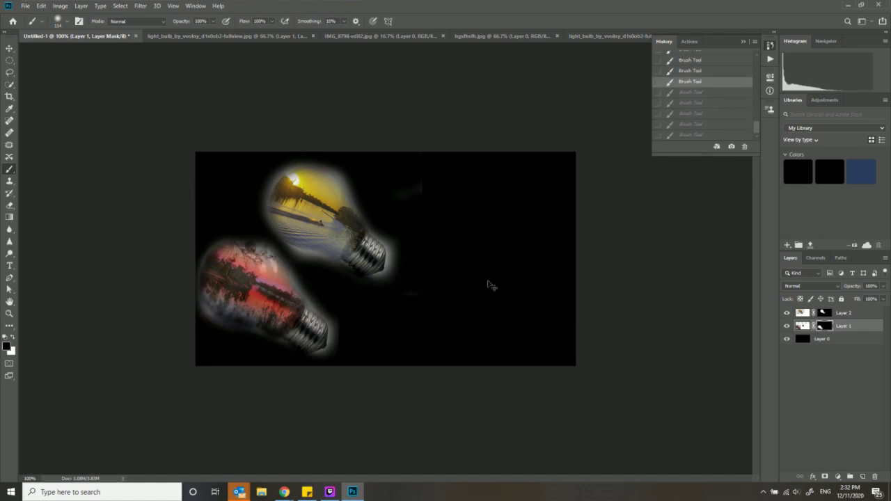
Adjust the brush and mask away the glow along the lower bulb's base, left and upper-right edges
{"action": "left_click", "coordinate": [67, 21]}
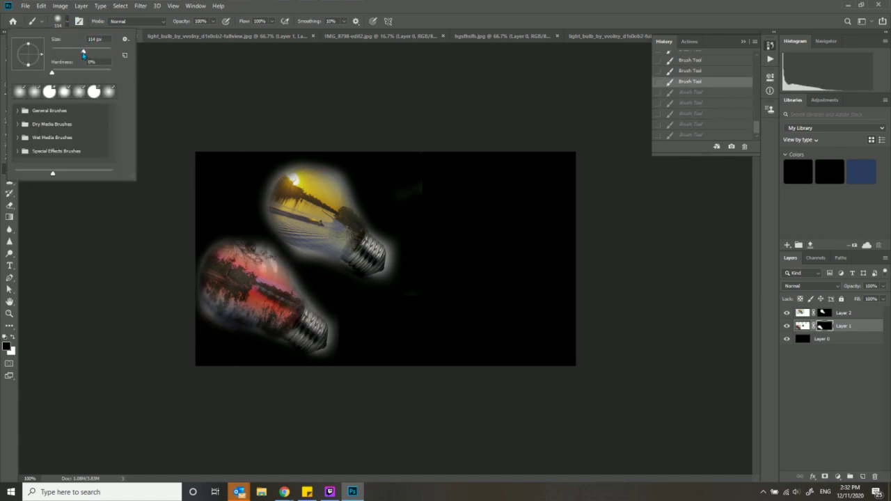
{"action": "key", "text": "Return"}
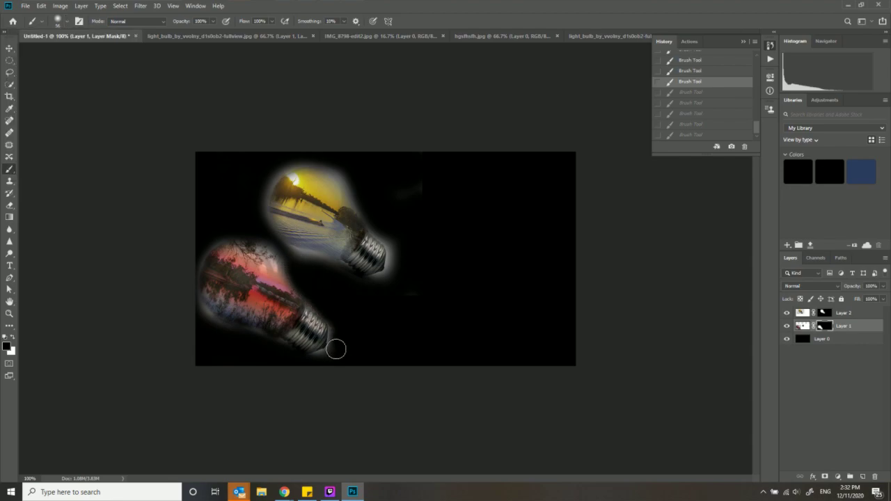
{"action": "left_click_drag", "start_coordinate": [329, 356], "coordinate": [334, 313]}
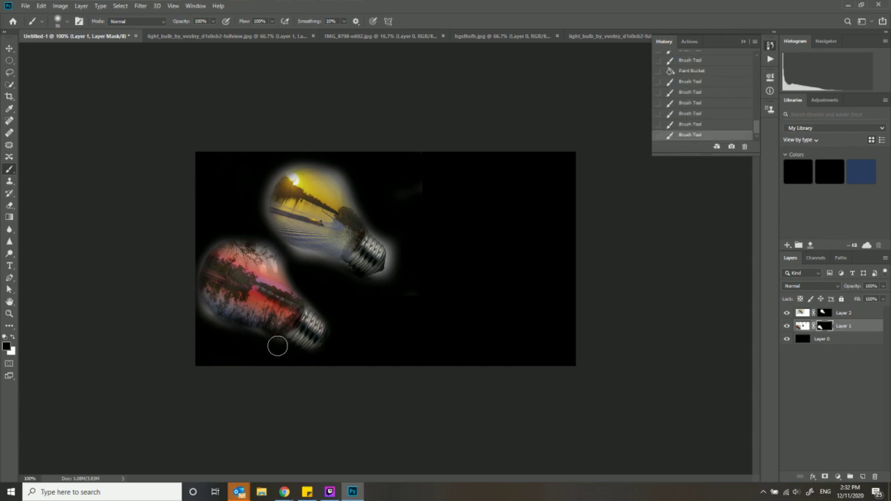
{"action": "mouse_move", "coordinate": [219, 331]}
{"action": "left_mouse_down"}
{"action": "mouse_move", "coordinate": [191, 300]}
{"action": "mouse_move", "coordinate": [205, 238]}
{"action": "mouse_move", "coordinate": [191, 282]}
{"action": "mouse_move", "coordinate": [204, 315]}
{"action": "mouse_move", "coordinate": [229, 328]}
{"action": "left_mouse_up"}
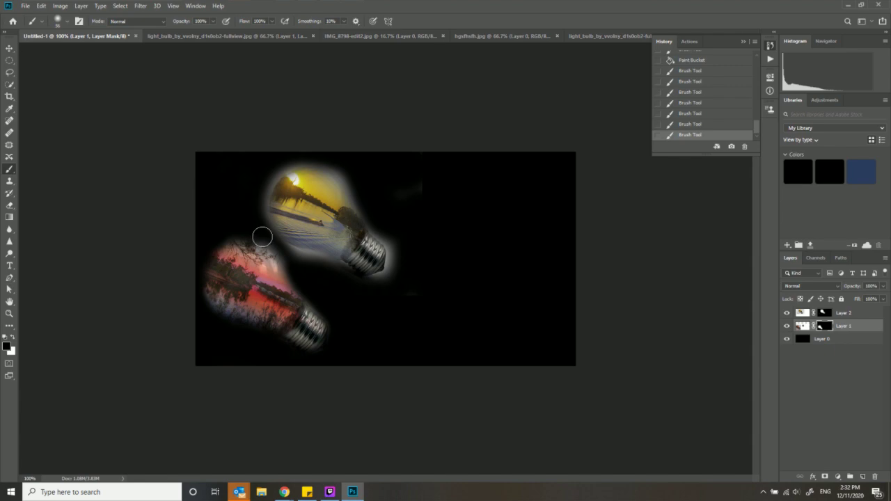
{"action": "mouse_move", "coordinate": [279, 248]}
{"action": "left_mouse_down"}
{"action": "mouse_move", "coordinate": [300, 295]}
{"action": "mouse_move", "coordinate": [330, 312]}
{"action": "left_mouse_up"}
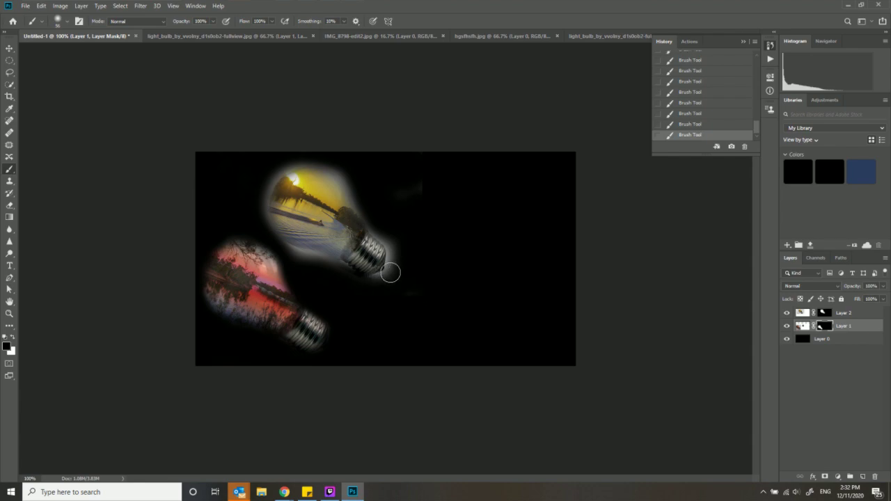
{"action": "left_click", "coordinate": [824, 312]}
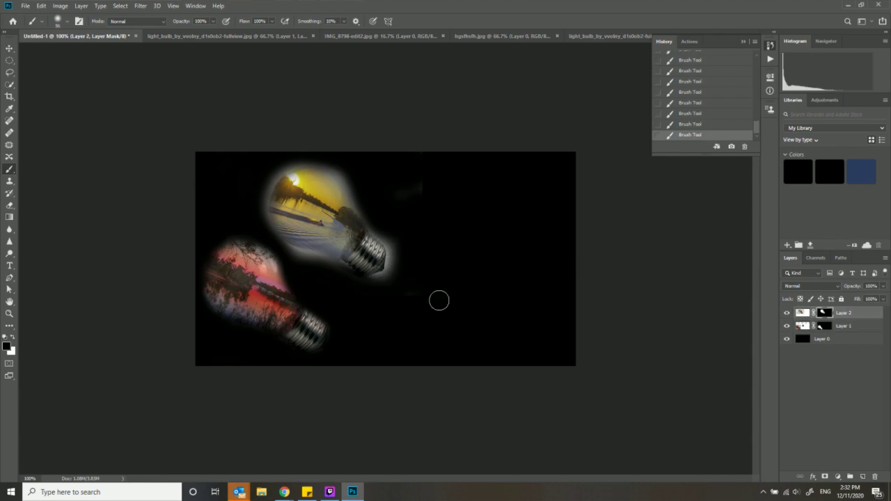
Paint black on Layer 2's mask along the upper bulb's top and right edges, undoing several strokes
{"action": "mouse_move", "coordinate": [382, 284]}
{"action": "left_mouse_down"}
{"action": "mouse_move", "coordinate": [396, 270]}
{"action": "mouse_move", "coordinate": [396, 248]}
{"action": "left_mouse_up"}
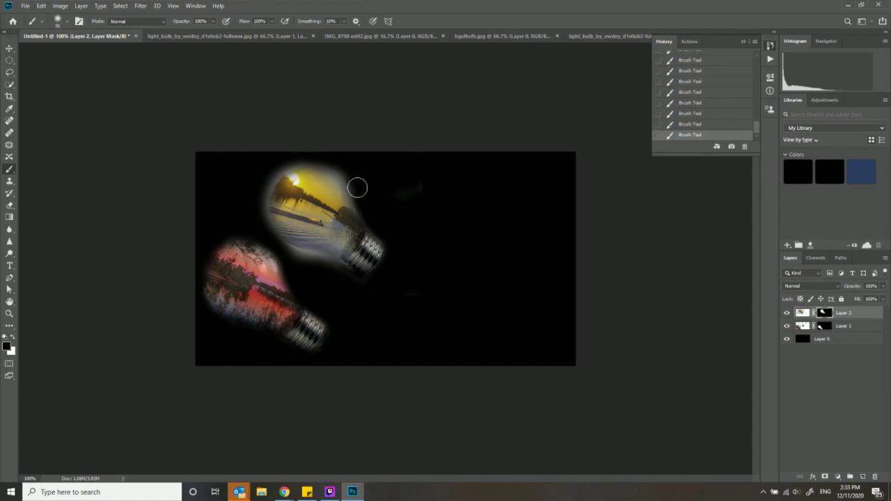
{"action": "mouse_move", "coordinate": [323, 162]}
{"action": "left_mouse_down"}
{"action": "mouse_move", "coordinate": [304, 155]}
{"action": "mouse_move", "coordinate": [269, 172]}
{"action": "mouse_move", "coordinate": [260, 225]}
{"action": "mouse_move", "coordinate": [289, 256]}
{"action": "mouse_move", "coordinate": [320, 260]}
{"action": "mouse_move", "coordinate": [354, 281]}
{"action": "left_mouse_up"}
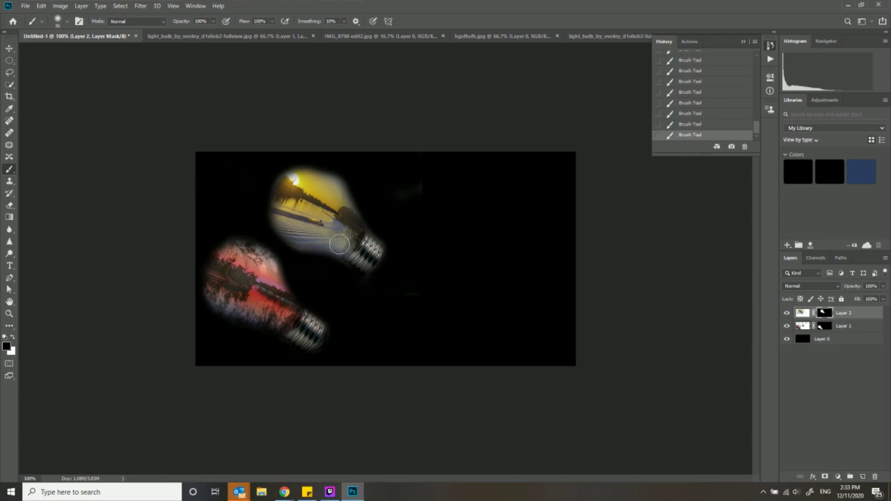
{"action": "left_click_drag", "start_coordinate": [337, 170], "coordinate": [363, 216]}
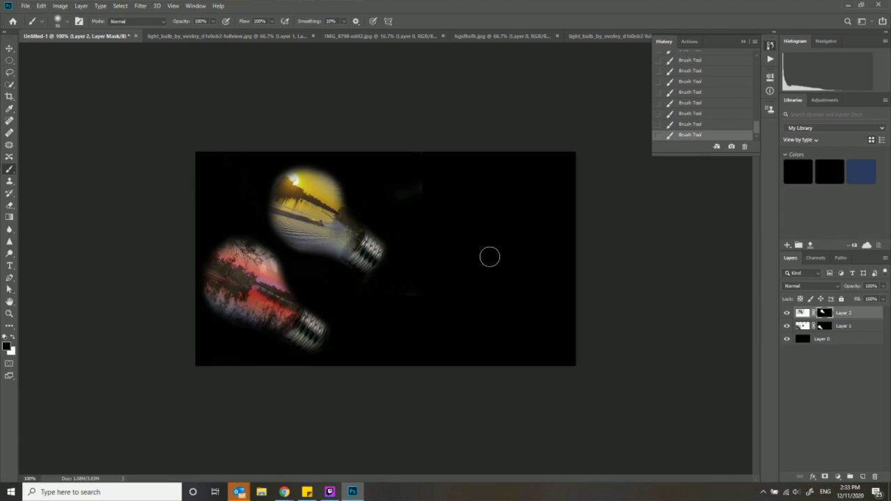
{"action": "key", "text": "ctrl+z"}
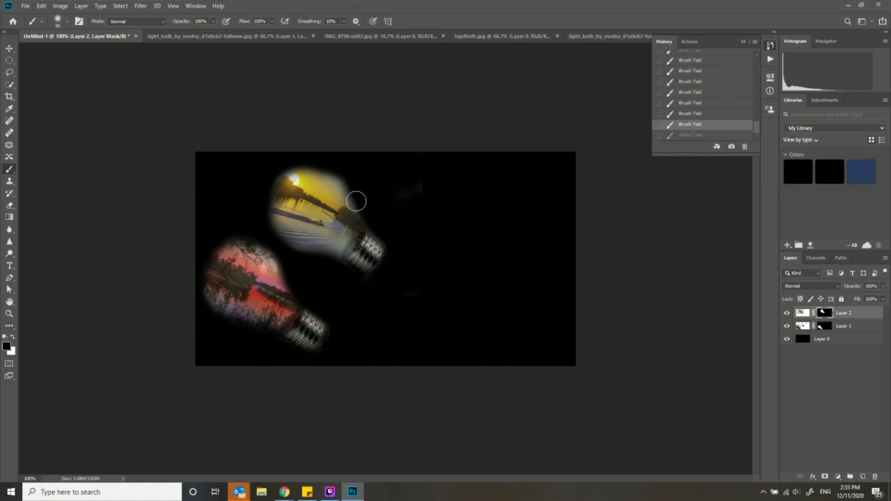
{"action": "key", "text": "ctrl+shift+z"}
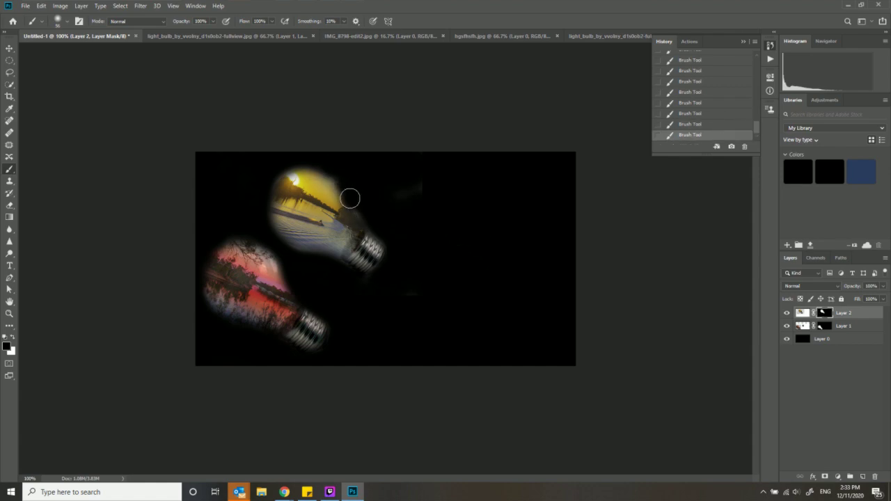
{"action": "key", "text": "ctrl+z"}
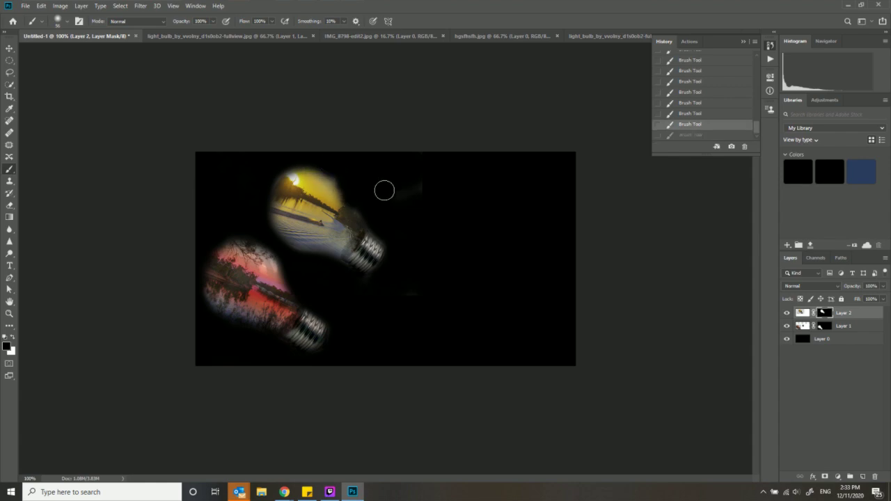
{"action": "key", "text": "ctrl+z"}
{"action": "key", "text": "ctrl+z"}
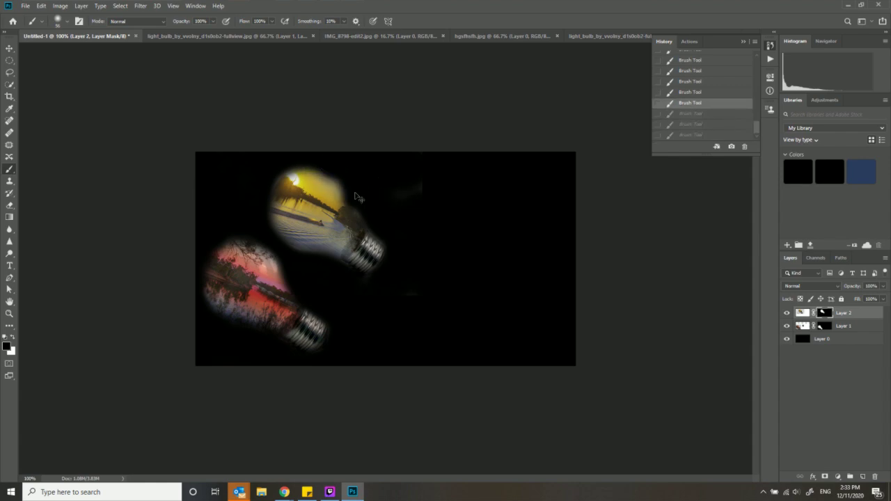
{"action": "key", "text": "ctrl+z"}
{"action": "key", "text": "ctrl+z"}
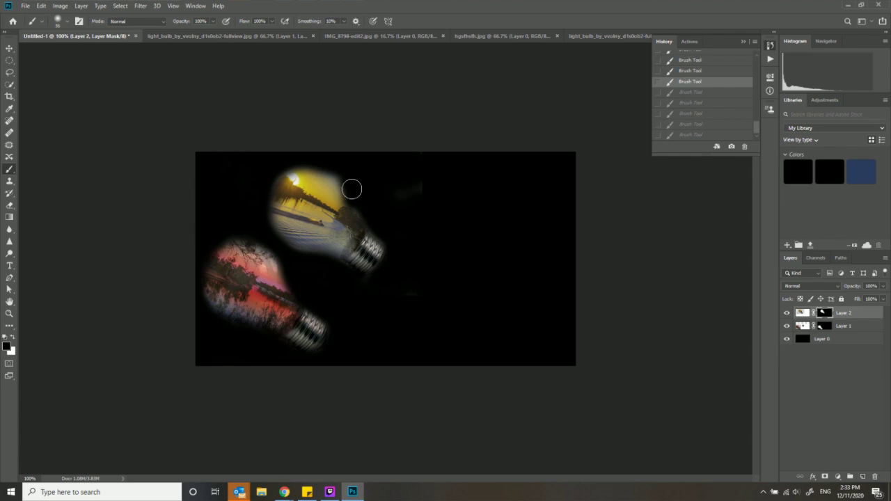
{"action": "key", "text": "ctrl+z"}
{"action": "key", "text": "ctrl+z"}
{"action": "key", "text": "ctrl+z"}
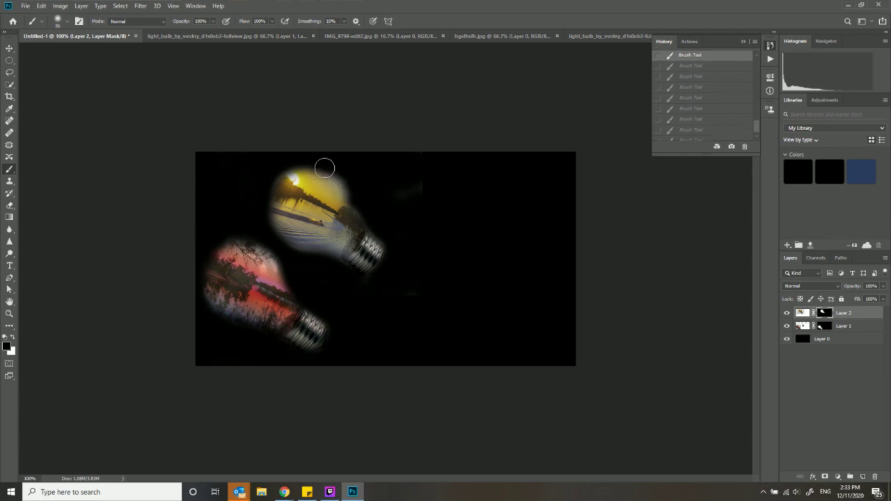
Repaint the mask near the upper bulb's top, restore the undone strokes, and close Untitled-1
{"action": "left_click_drag", "start_coordinate": [339, 172], "coordinate": [357, 213]}
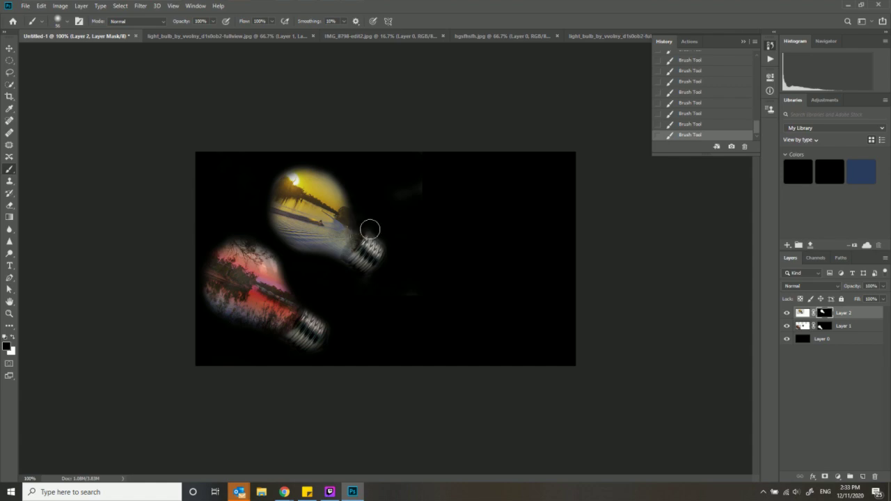
{"action": "key", "text": "ctrl+z"}
{"action": "key", "text": "ctrl+z"}
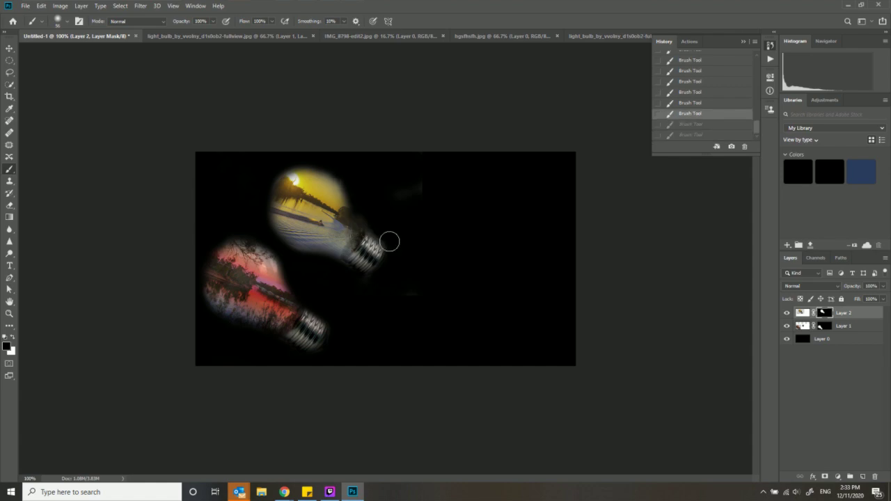
{"action": "key", "text": "ctrl+z"}
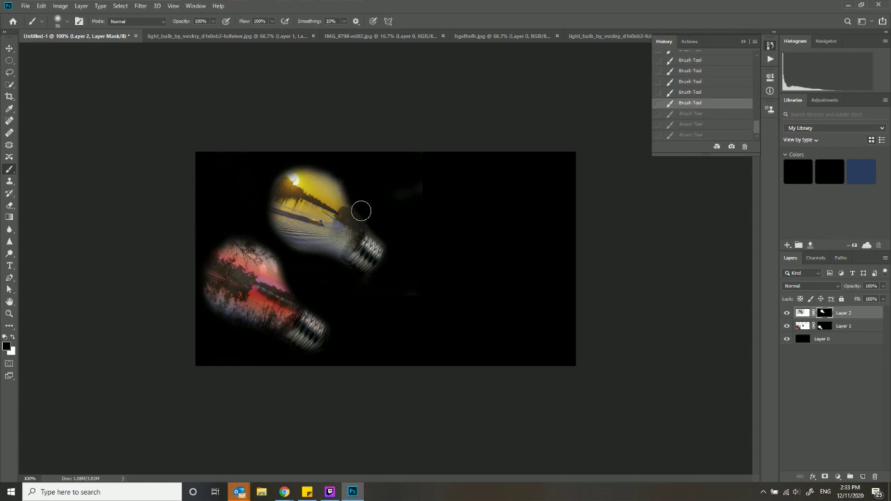
{"action": "key", "text": "ctrl+shift+z"}
{"action": "key", "text": "ctrl+shift+z"}
{"action": "key", "text": "ctrl+shift+z"}
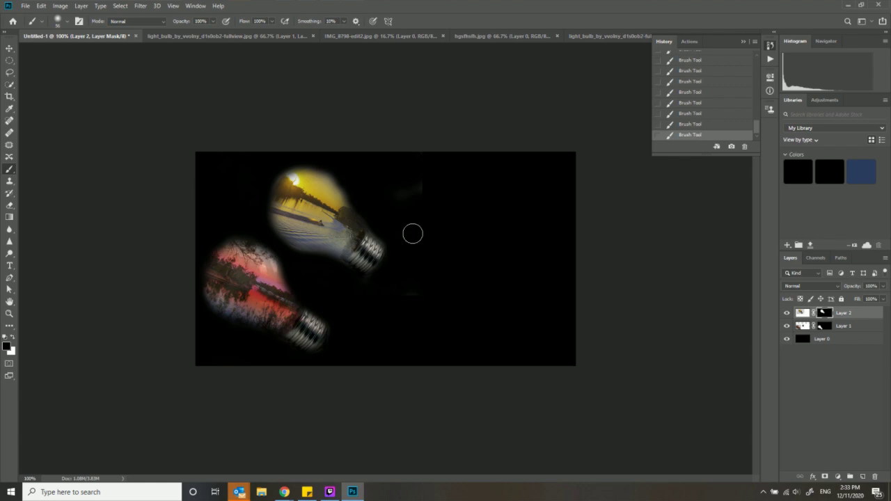
{"action": "left_click", "coordinate": [136, 35]}
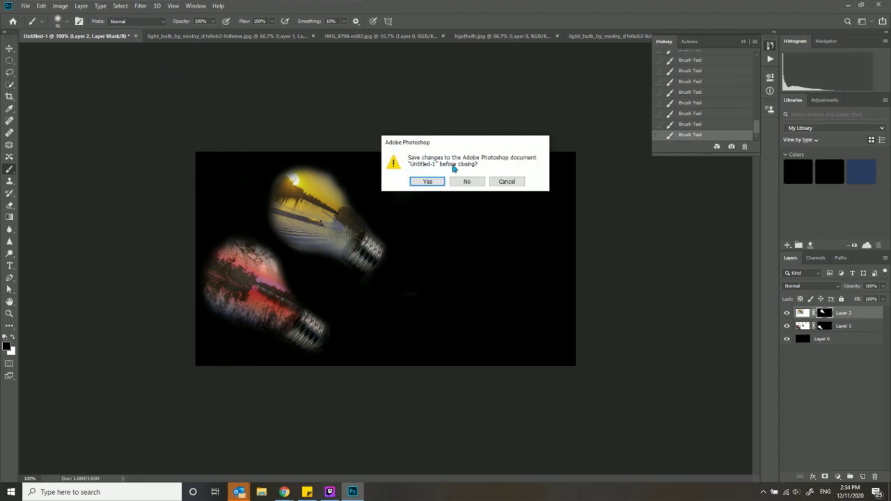
Close Untitled-1, both light bulb documents, IMG_8798-edit2.jpg and hgsfhsfh.jpg, discarding all changes
{"action": "left_click", "coordinate": [467, 182]}
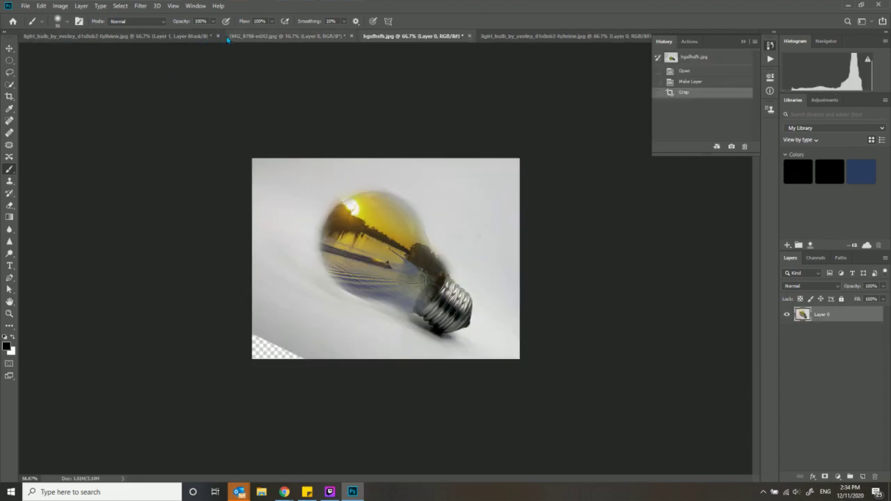
{"action": "left_click", "coordinate": [207, 36]}
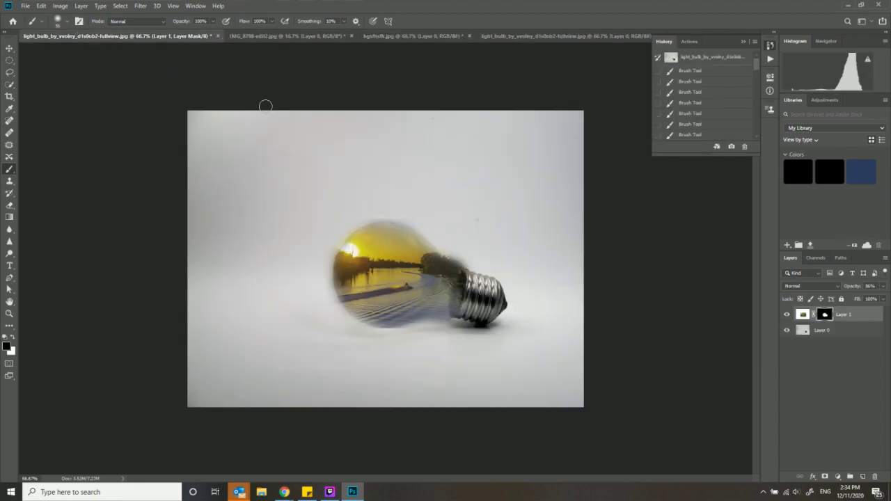
{"action": "left_click", "coordinate": [218, 35]}
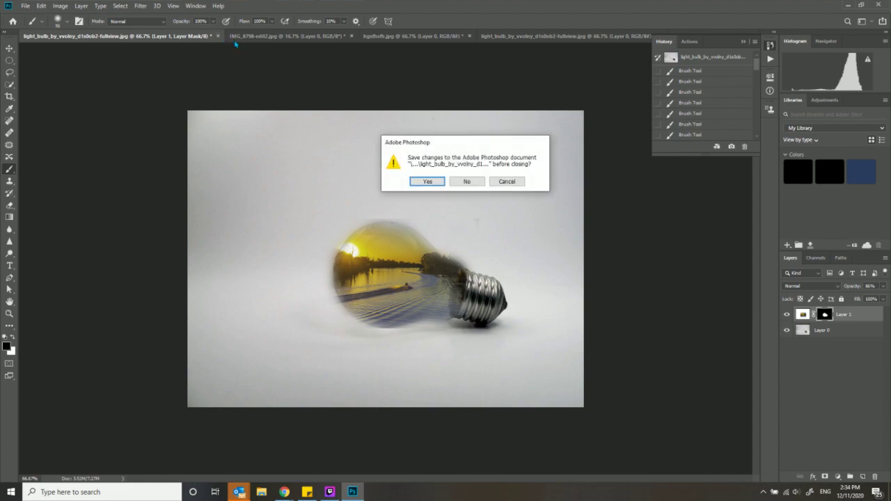
{"action": "left_click", "coordinate": [464, 181]}
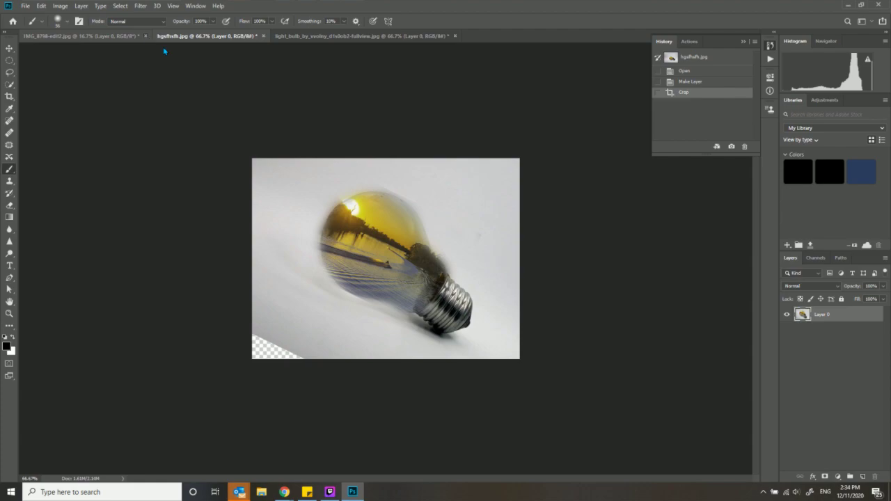
{"action": "left_click", "coordinate": [144, 35]}
{"action": "left_click", "coordinate": [467, 183]}
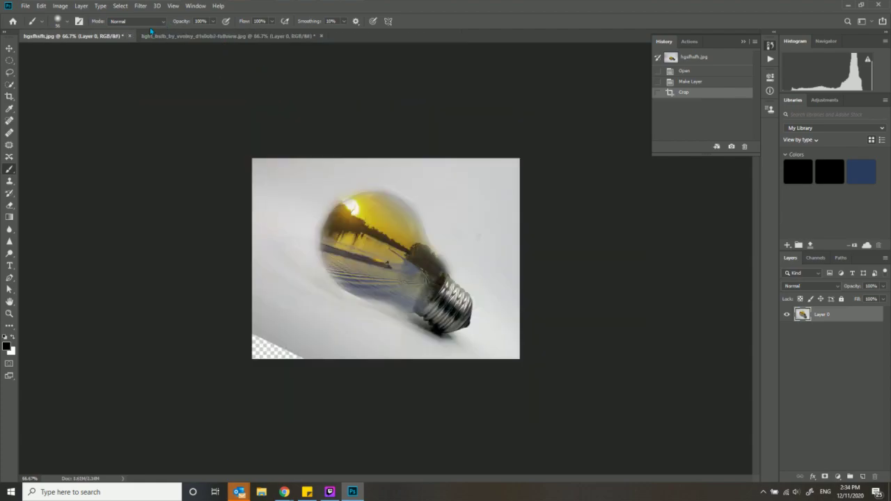
{"action": "left_click", "coordinate": [130, 36]}
{"action": "left_click", "coordinate": [466, 182]}
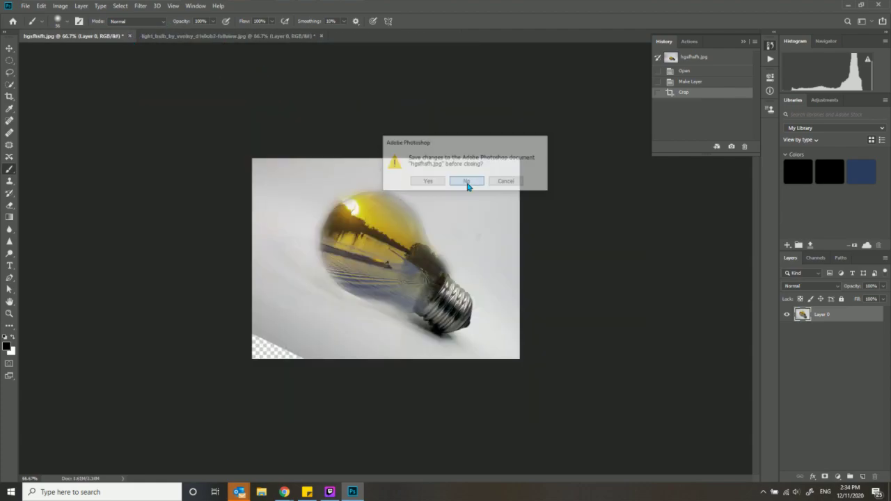
{"action": "left_click", "coordinate": [203, 35]}
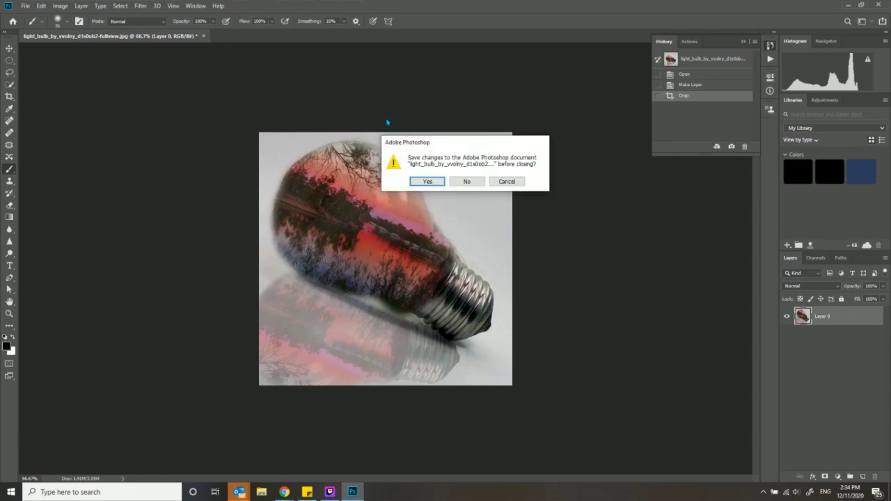
{"action": "left_click", "coordinate": [467, 183]}
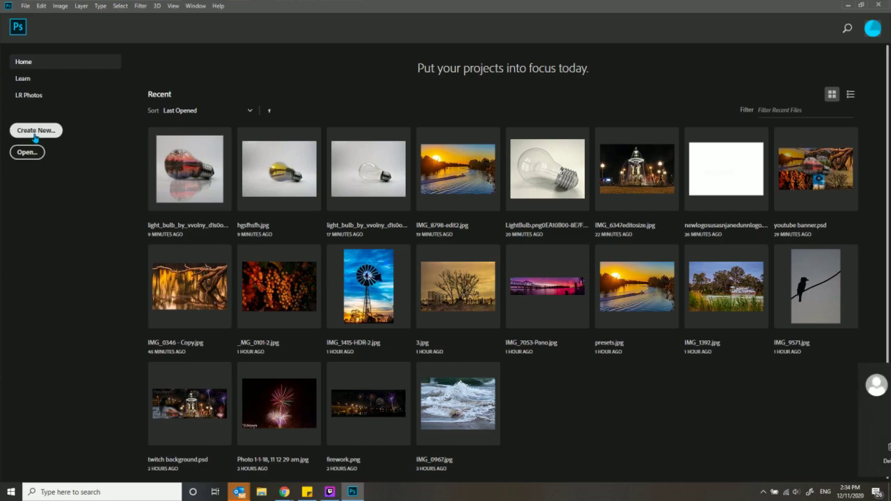
Create a new blank document, then open youtube banner.jpg from the 02.Editor Photos folder
{"action": "left_click", "coordinate": [34, 133]}
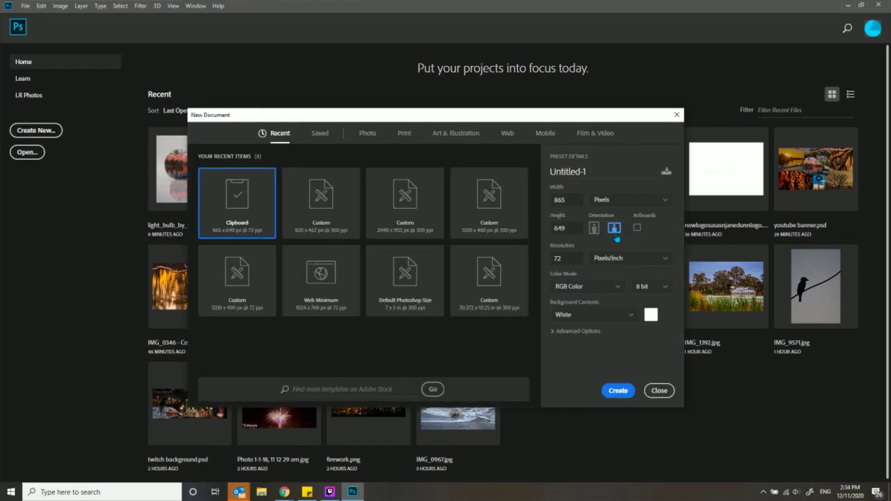
{"action": "left_click", "coordinate": [615, 391]}
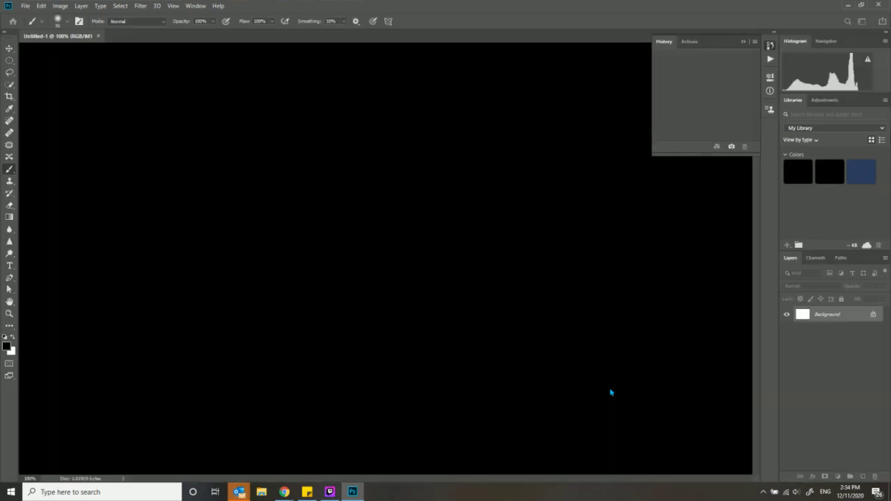
{"action": "left_click", "coordinate": [28, 7]}
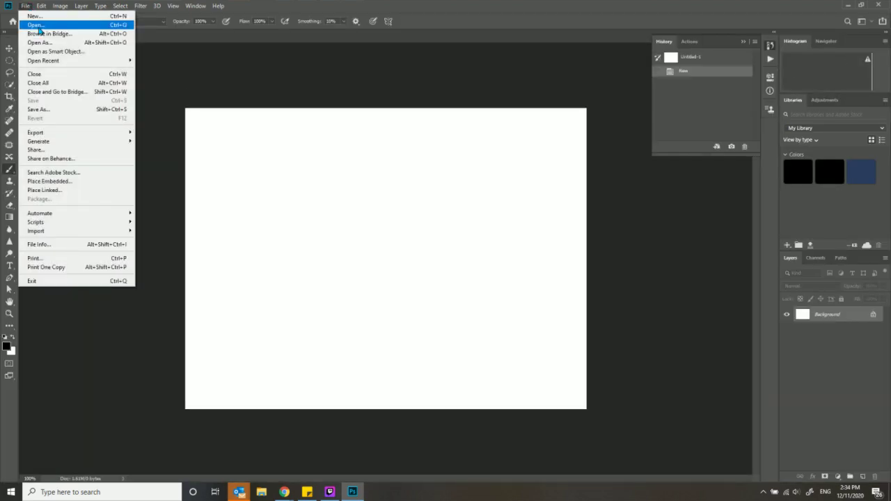
{"action": "left_click", "coordinate": [37, 25]}
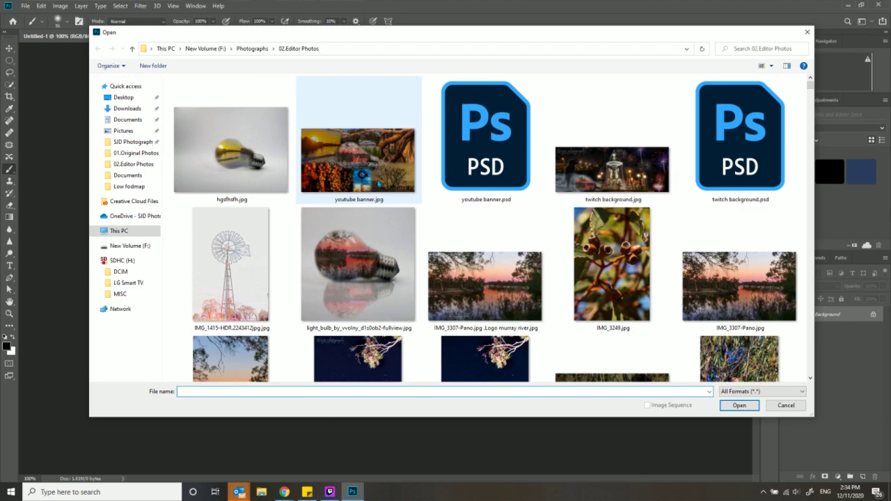
{"action": "left_click", "coordinate": [359, 160]}
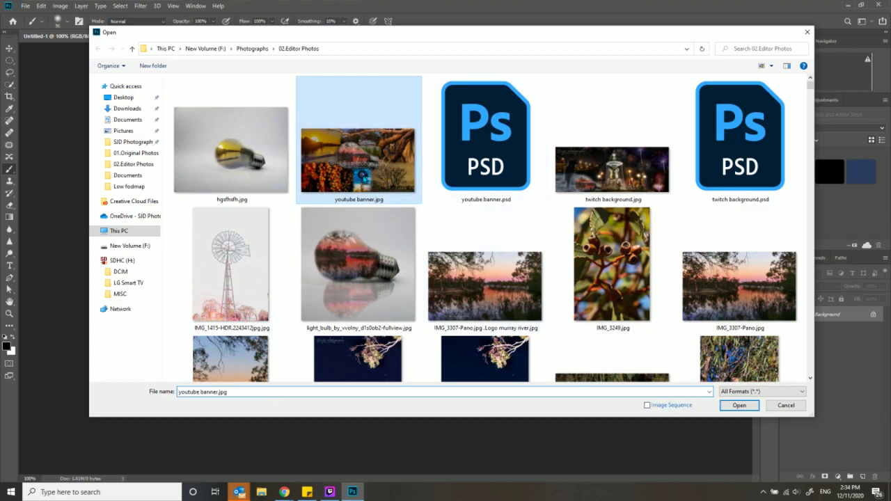
{"action": "left_click", "coordinate": [752, 410]}
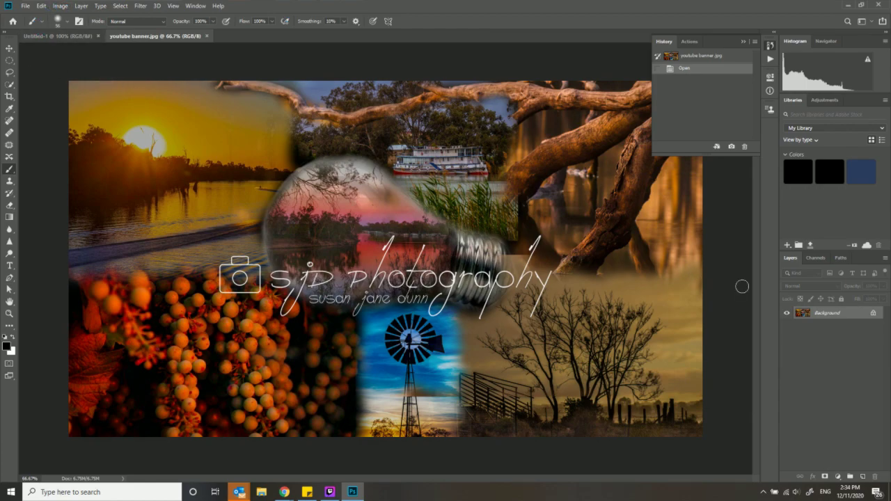
Convert the collage background to Layer 0, copy it into Untitled-1, and scale it to fill the canvas
{"action": "double_click", "coordinate": [850, 315]}
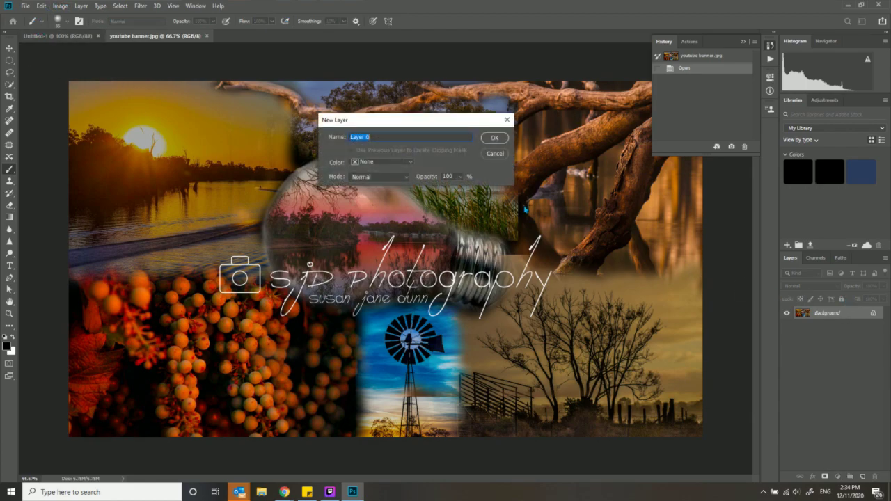
{"action": "left_click", "coordinate": [489, 139]}
{"action": "left_click_drag", "start_coordinate": [251, 91], "coordinate": [364, 180]}
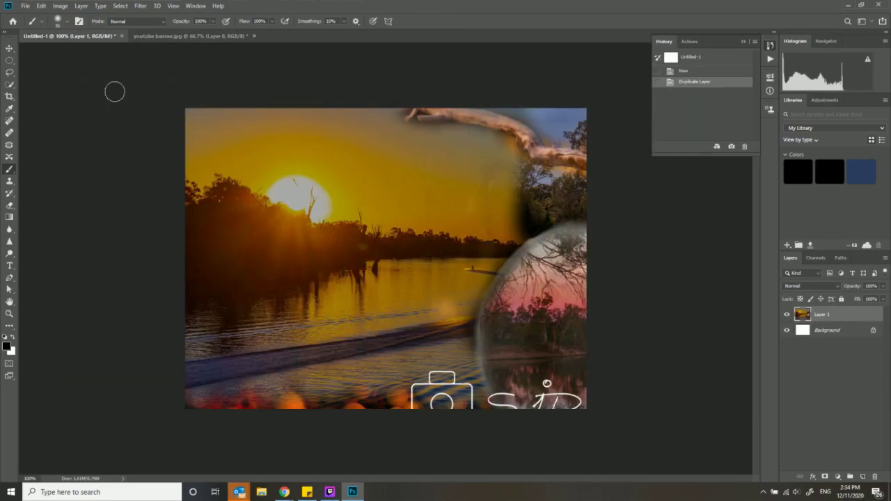
{"action": "left_click", "coordinate": [10, 48]}
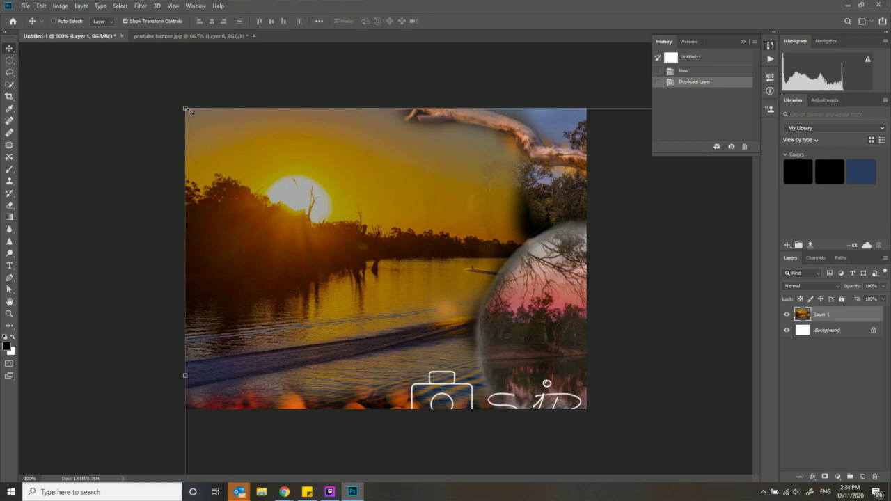
{"action": "left_click_drag", "start_coordinate": [187, 107], "coordinate": [249, 138]}
{"action": "left_click_drag", "start_coordinate": [392, 341], "coordinate": [406, 415]}
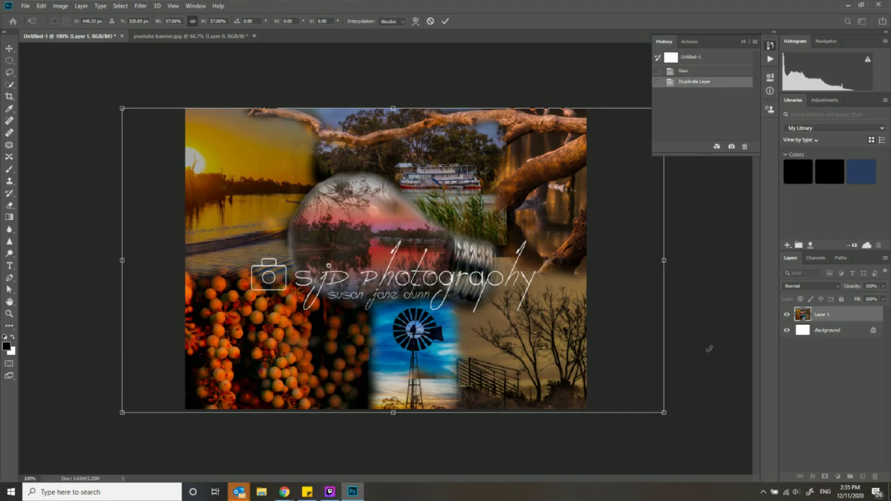
{"action": "left_click", "coordinate": [444, 21]}
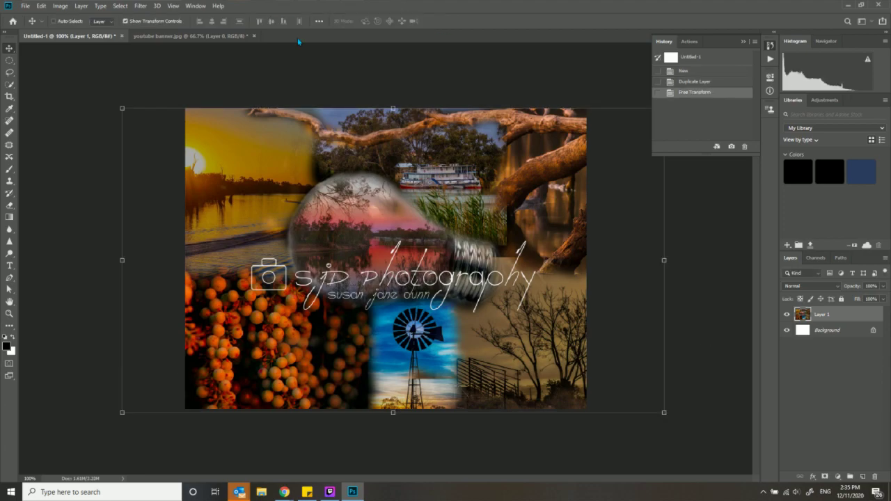
{"action": "left_click", "coordinate": [28, 6]}
Save the document as facebookbanner.psd in Photoshop format, accepting Maximize Compatibility
{"action": "left_click", "coordinate": [286, 228]}
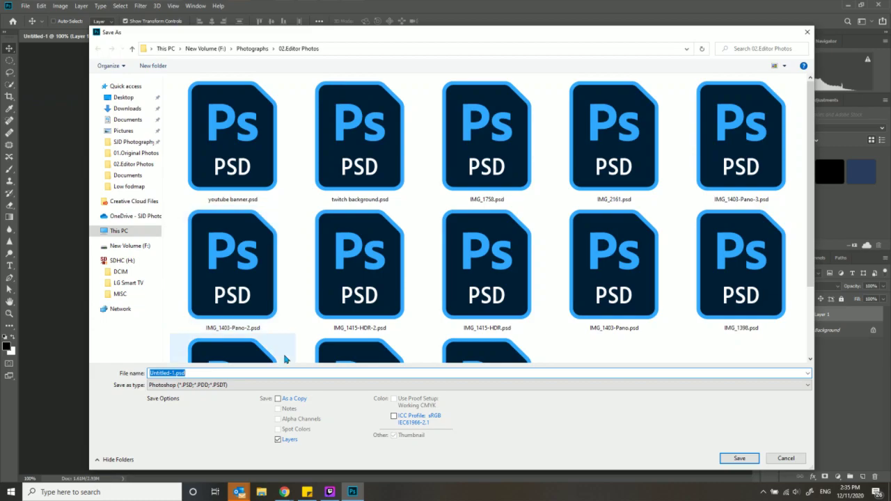
{"action": "type", "text": "fac"}
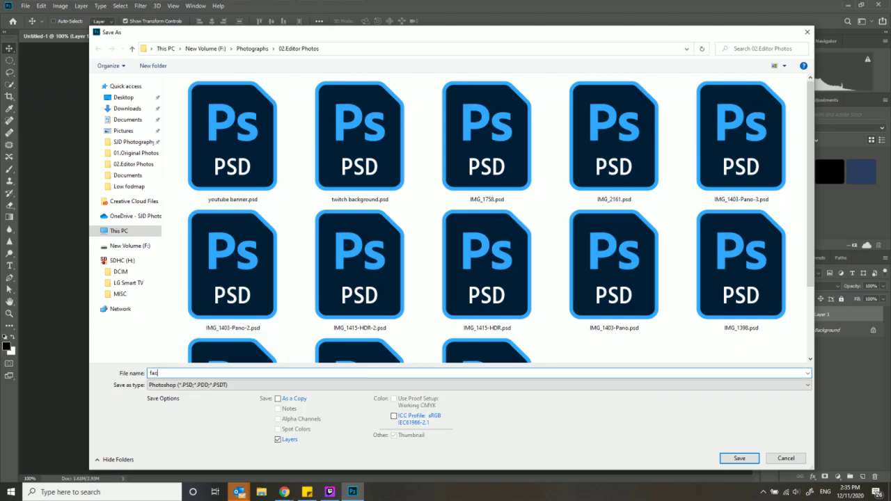
{"action": "type", "text": "ebookbanner"}
{"action": "left_click", "coordinate": [739, 458]}
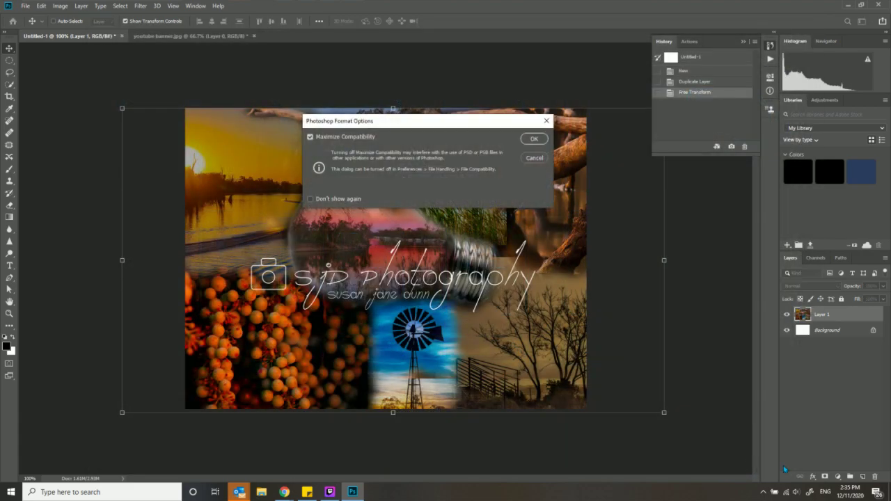
{"action": "left_click", "coordinate": [534, 140]}
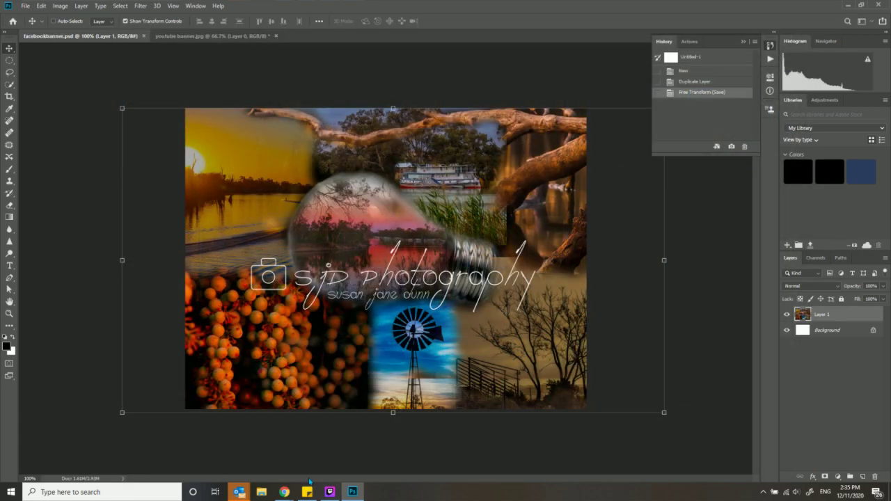
{"action": "mouse_move", "coordinate": [284, 491]}
{"action": "mouse_move", "coordinate": [265, 452]}
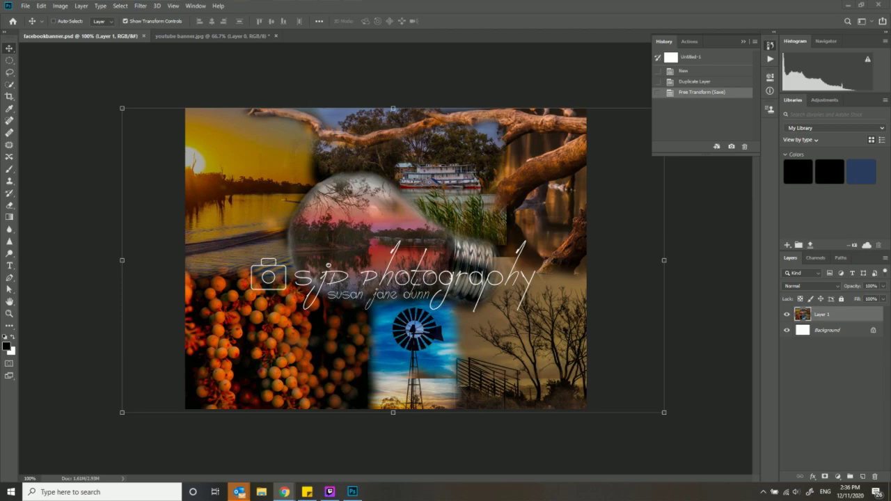
Switch to Chrome showing the SJD Photography YouTube channel page
{"action": "key", "text": "alt+Tab"}
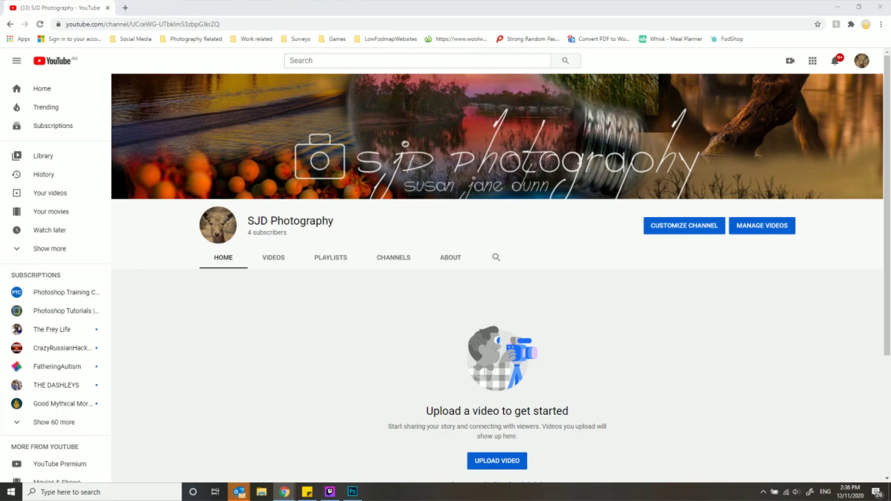
Review the collage banner on the YouTube channel page, then return to Photoshop
{"action": "mouse_move", "coordinate": [855, 146]}
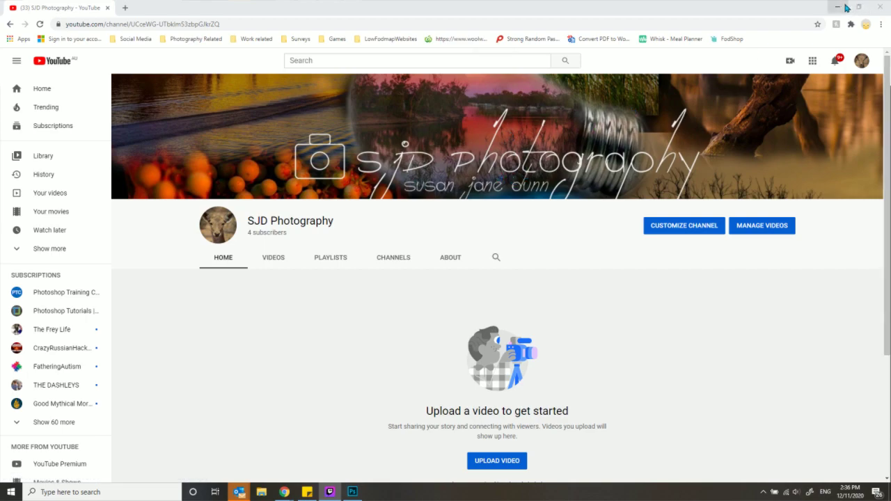
{"action": "left_click", "coordinate": [839, 8]}
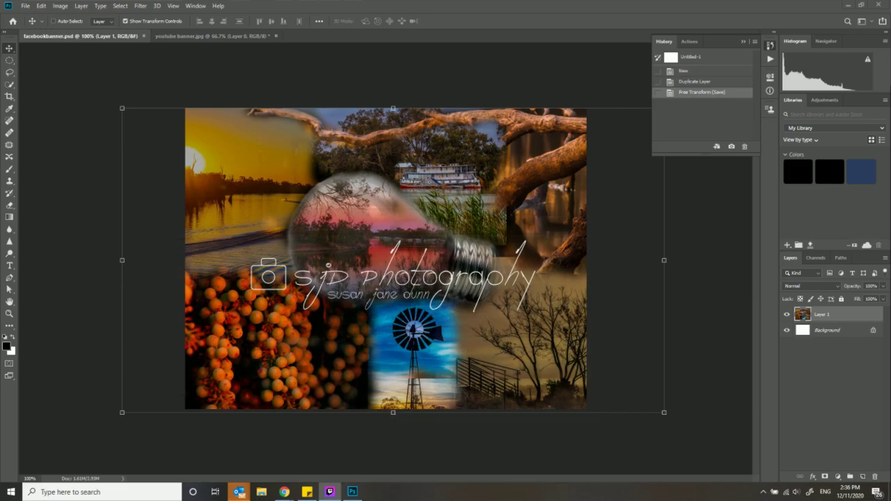
{"action": "left_click", "coordinate": [284, 492]}
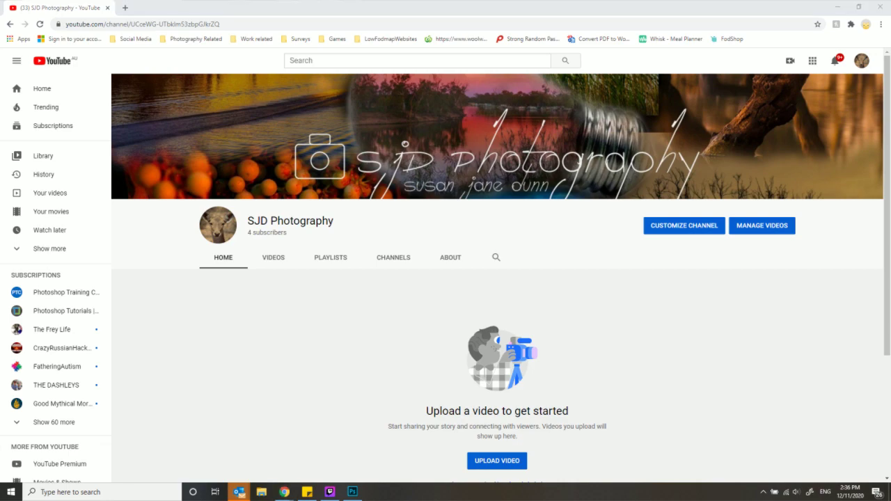
{"action": "key", "text": "super+d"}
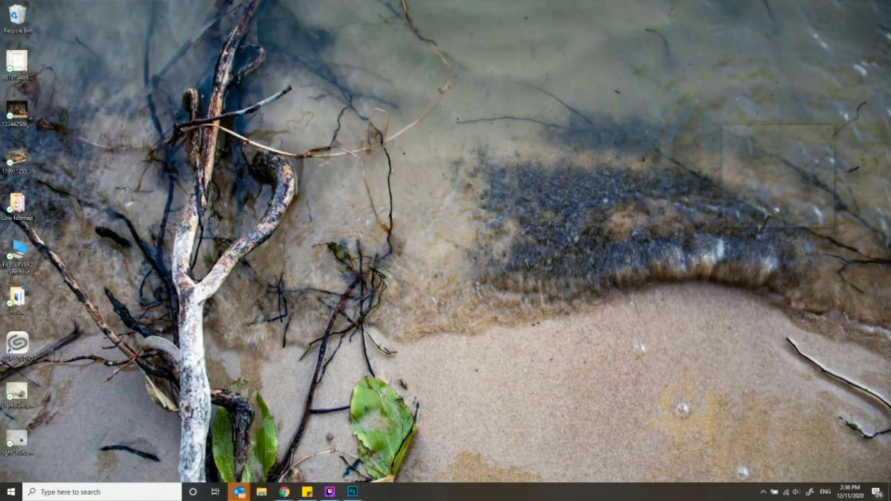
{"action": "key", "text": "super+d"}
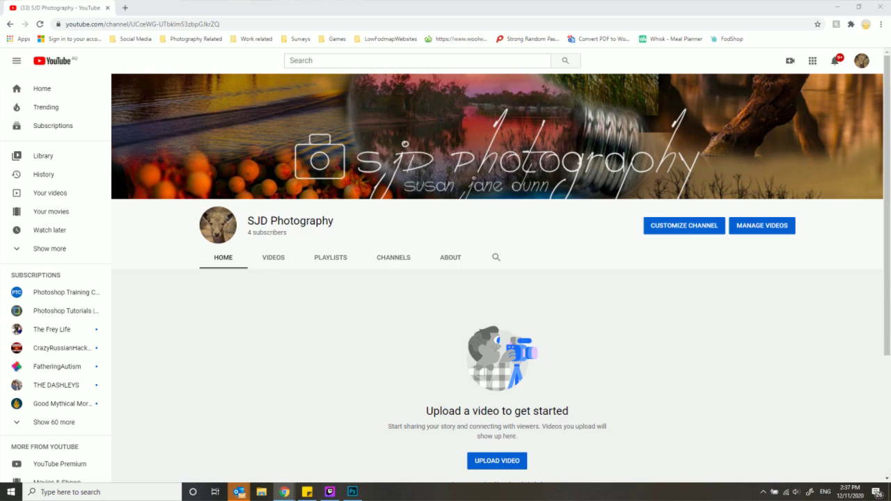
{"action": "key", "text": "alt+Tab"}
Save a JPEG copy named facebookbanner.jpg at quality 8 (High)
{"action": "left_click", "coordinate": [25, 6]}
{"action": "left_click", "coordinate": [26, 6]}
{"action": "left_click", "coordinate": [25, 6]}
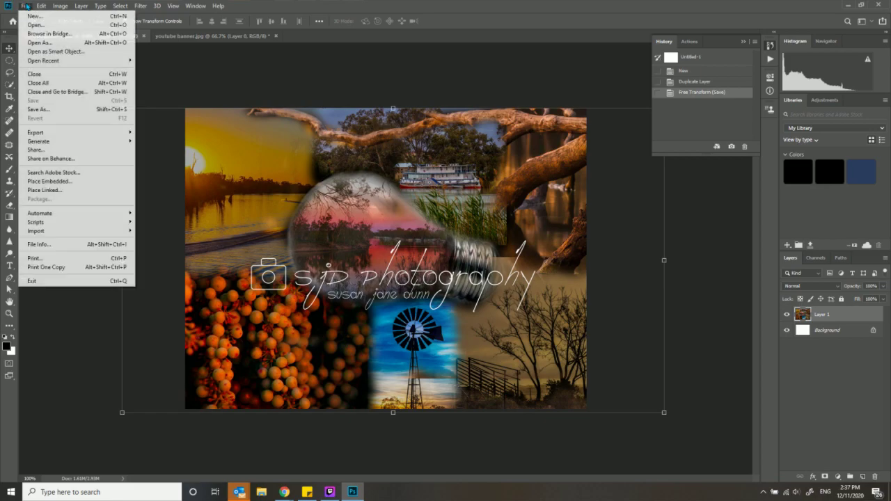
{"action": "left_click", "coordinate": [46, 112]}
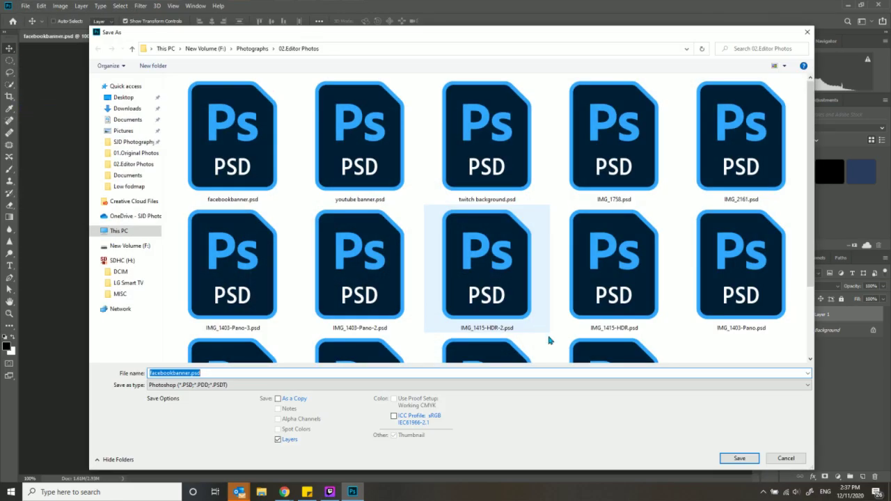
{"action": "left_click", "coordinate": [509, 387]}
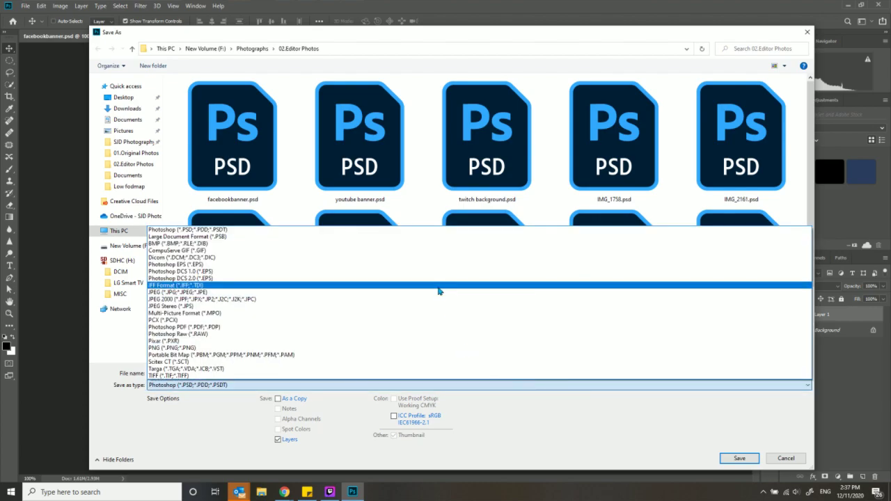
{"action": "left_click", "coordinate": [443, 292]}
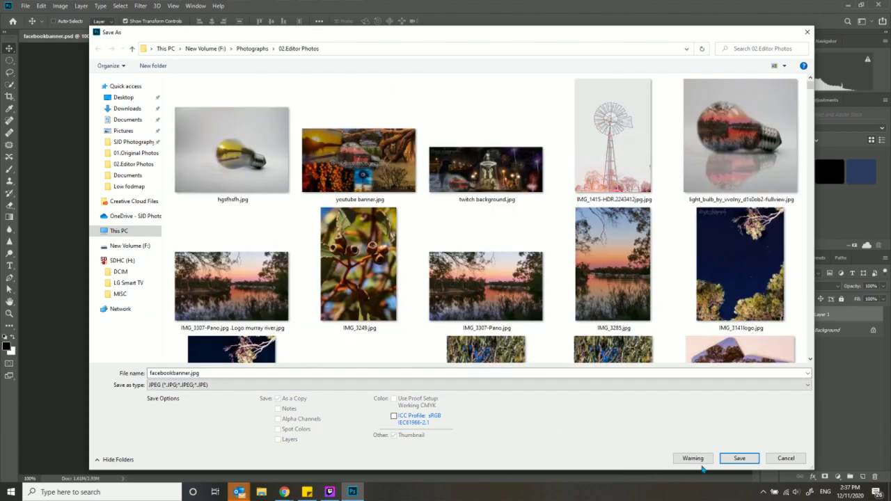
{"action": "left_click", "coordinate": [739, 458]}
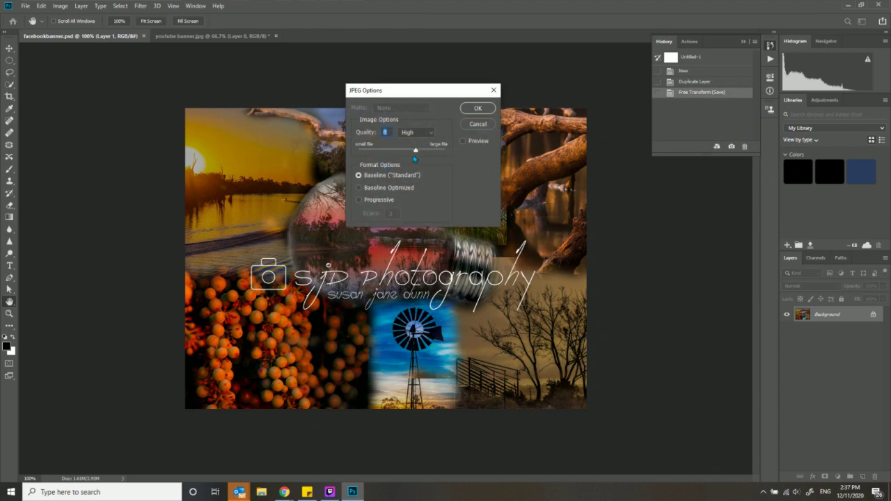
{"action": "left_click", "coordinate": [476, 108]}
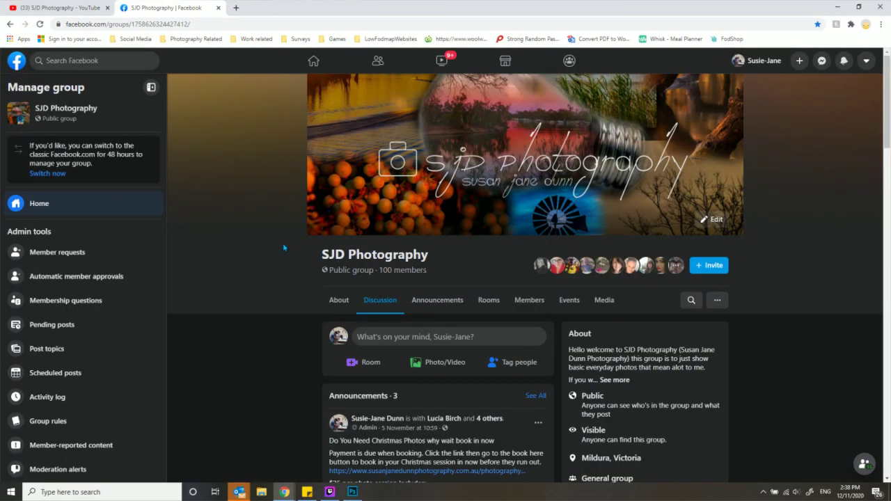
Scroll the Facebook group page to check the new collage cover, then minimize the browser
{"action": "scroll", "coordinate": [835, 353], "scroll_direction": "down", "scroll_amount": 3}
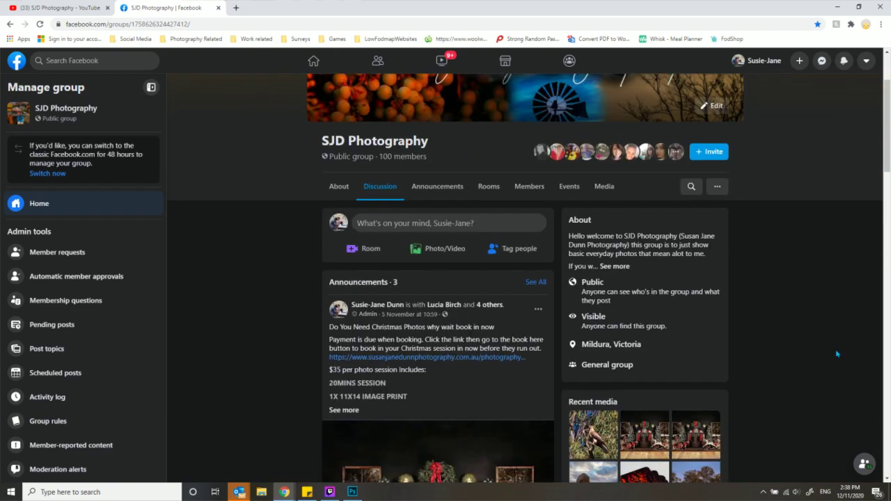
{"action": "scroll", "coordinate": [834, 353], "scroll_direction": "up", "scroll_amount": 3}
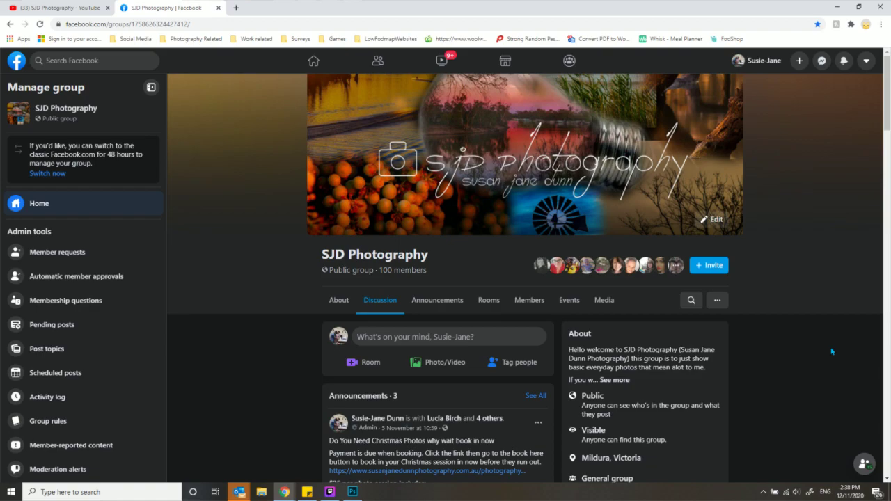
{"action": "left_click", "coordinate": [838, 7]}
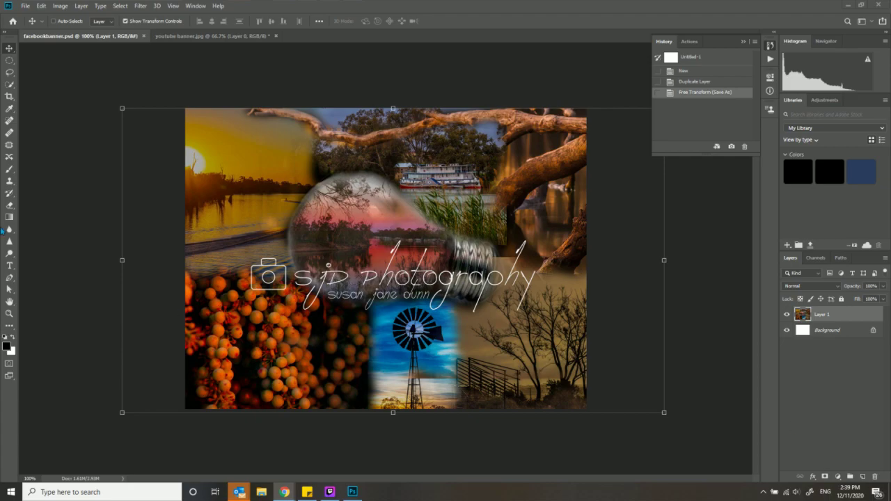
Open twitch background.jpg from the 02.Editor Photos folder, then hide the History panel
{"action": "left_click", "coordinate": [25, 6]}
{"action": "left_click", "coordinate": [25, 6]}
{"action": "left_click", "coordinate": [34, 25]}
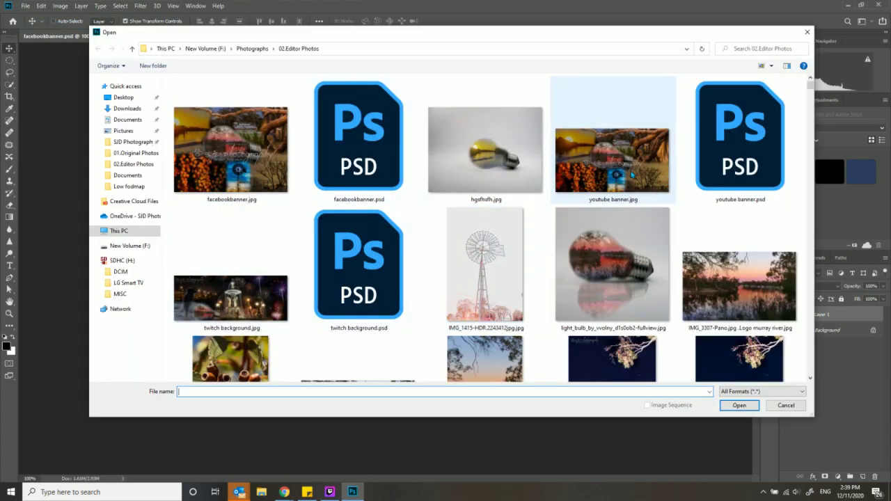
{"action": "left_click", "coordinate": [665, 182]}
{"action": "left_click", "coordinate": [129, 282]}
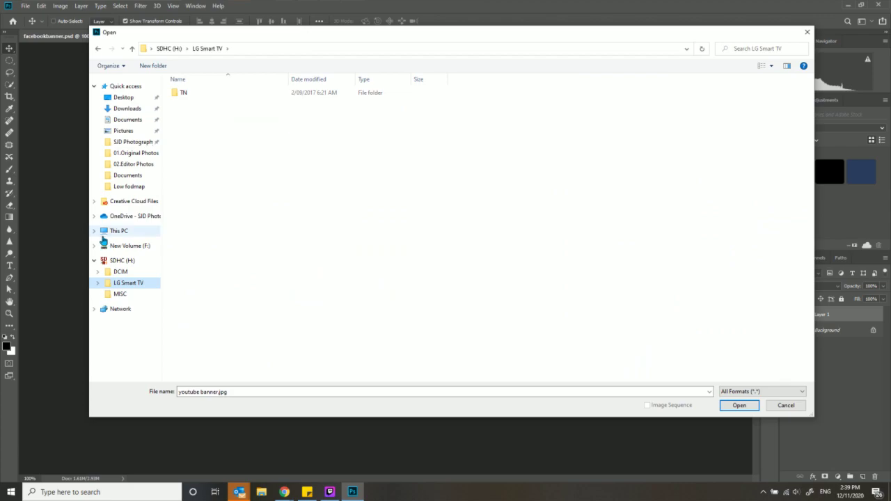
{"action": "left_click", "coordinate": [134, 153]}
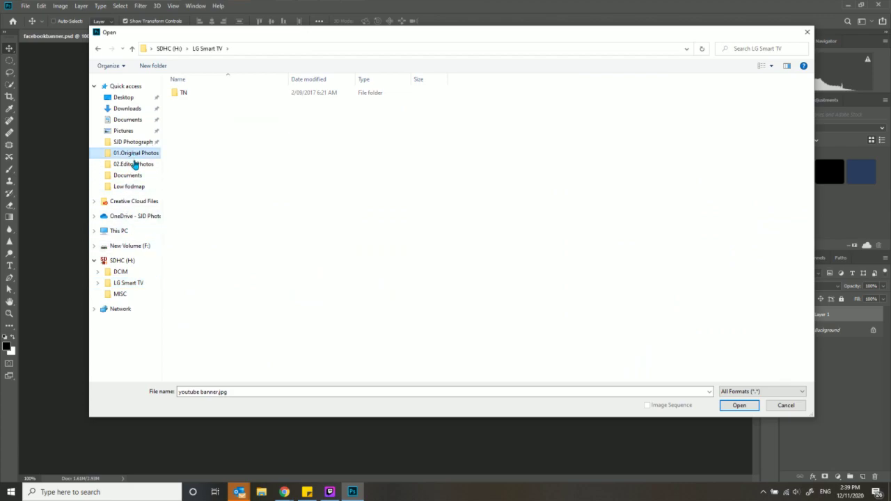
{"action": "left_click", "coordinate": [132, 164]}
{"action": "scroll", "coordinate": [222, 185], "scroll_direction": "down", "scroll_amount": 4}
{"action": "scroll", "coordinate": [222, 139], "scroll_direction": "up", "scroll_amount": 2}
{"action": "double_click", "coordinate": [222, 99]}
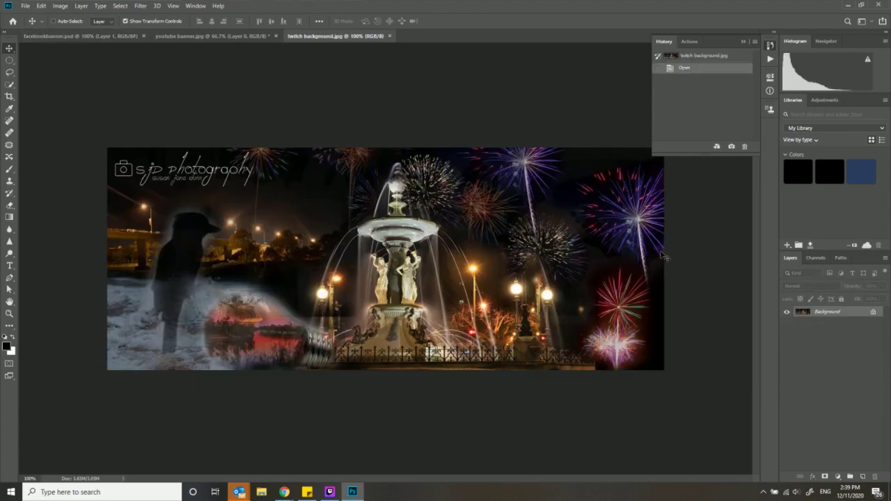
{"action": "left_click", "coordinate": [746, 43]}
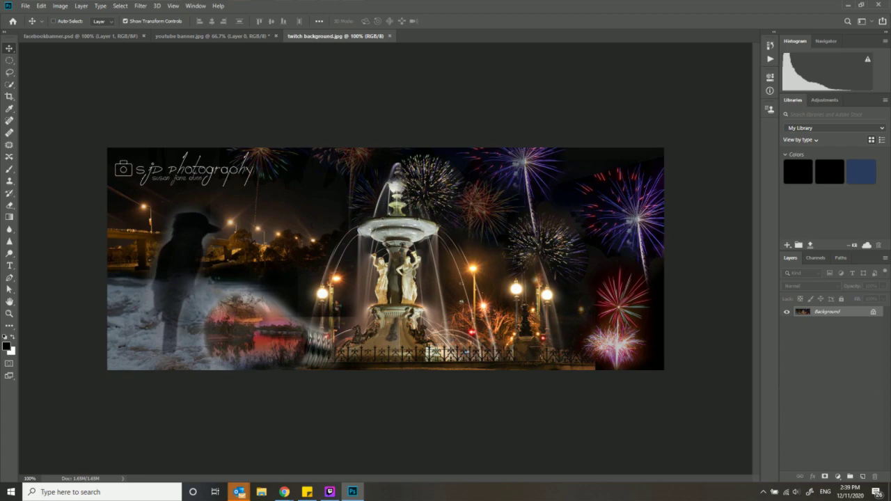
{"action": "left_click", "coordinate": [284, 492]}
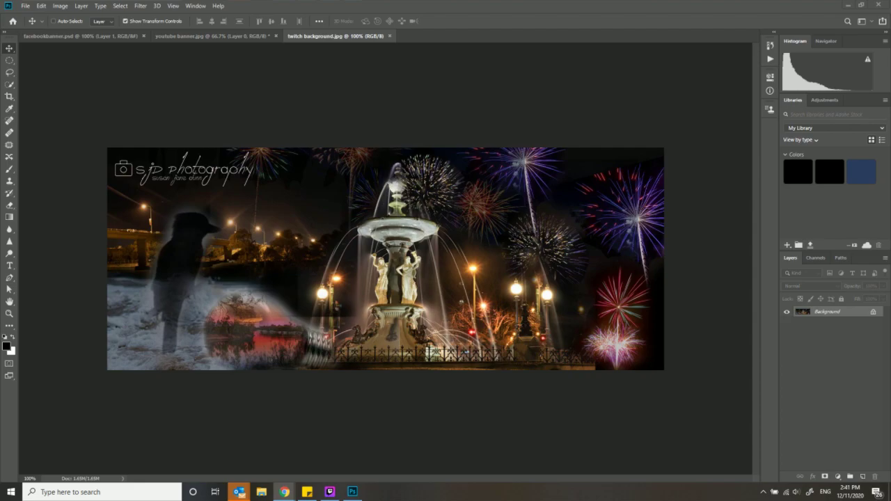
Switch to Chrome and open the YouTube channel's customisation settings
{"action": "key", "text": "super+d"}
{"action": "key", "text": "alt+Tab"}
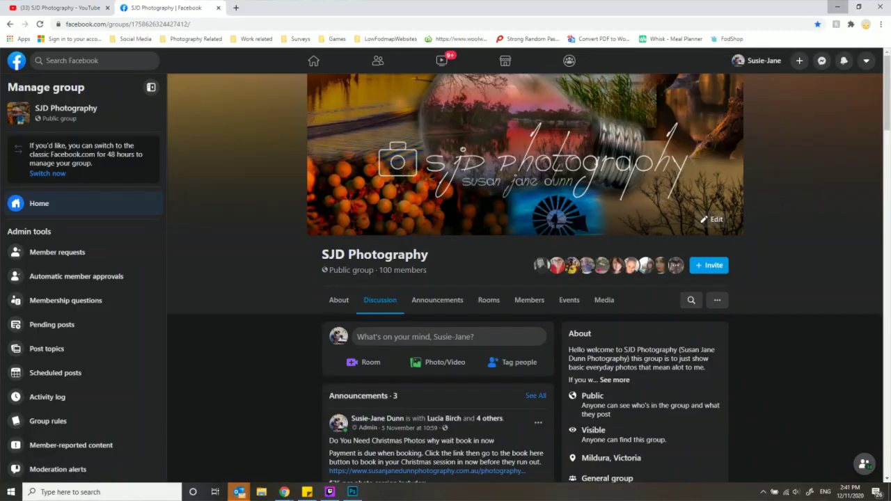
{"action": "left_click", "coordinate": [57, 7]}
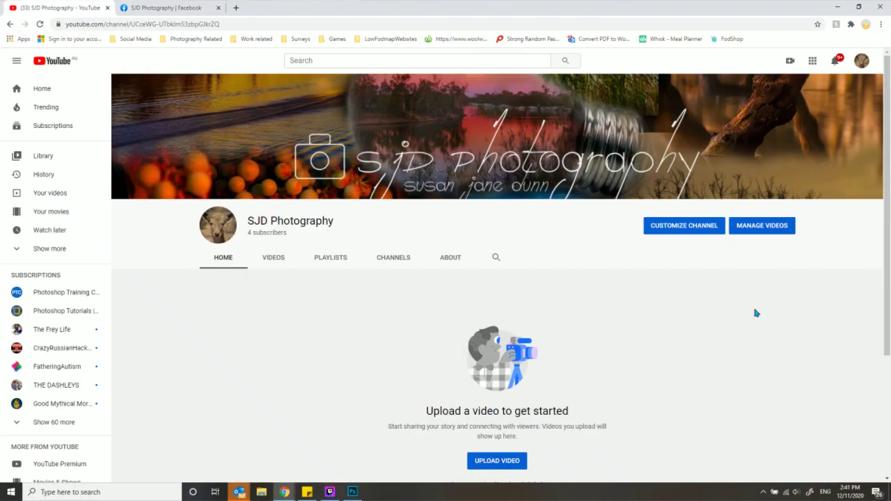
{"action": "left_click", "coordinate": [829, 138]}
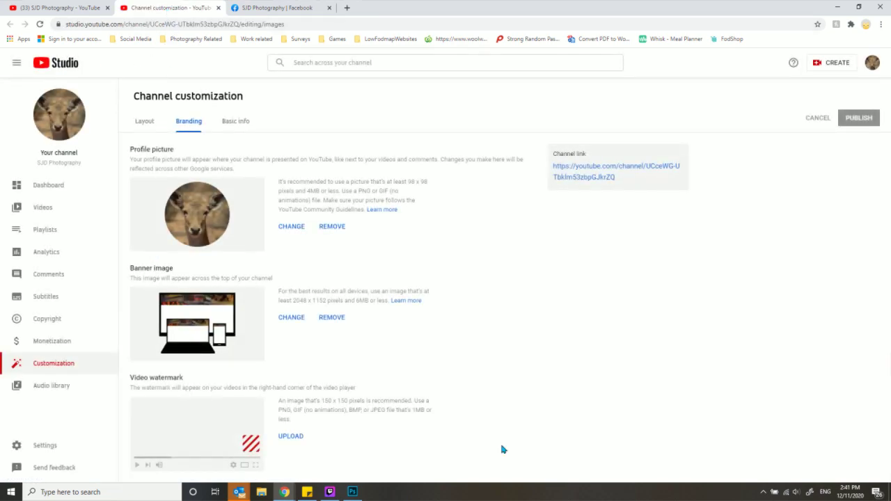
Remove the current channel banner and upload youtube banner.jpg as the new banner
{"action": "left_click", "coordinate": [331, 318]}
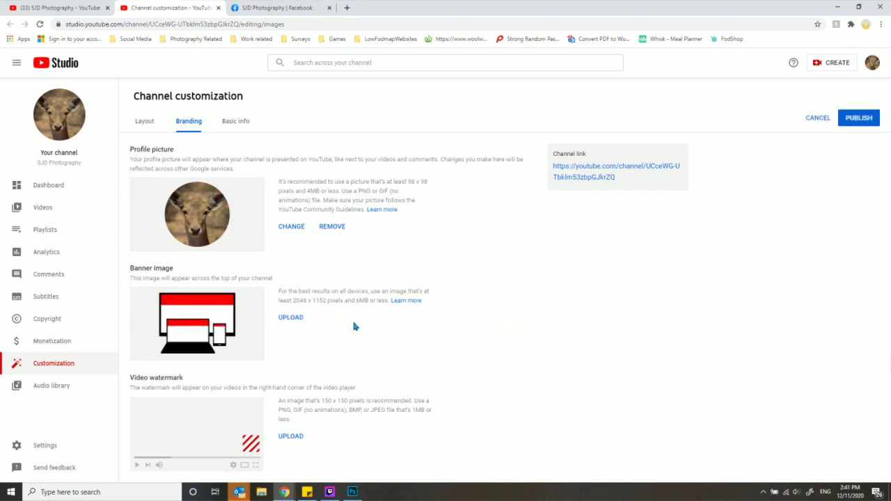
{"action": "left_click", "coordinate": [290, 319]}
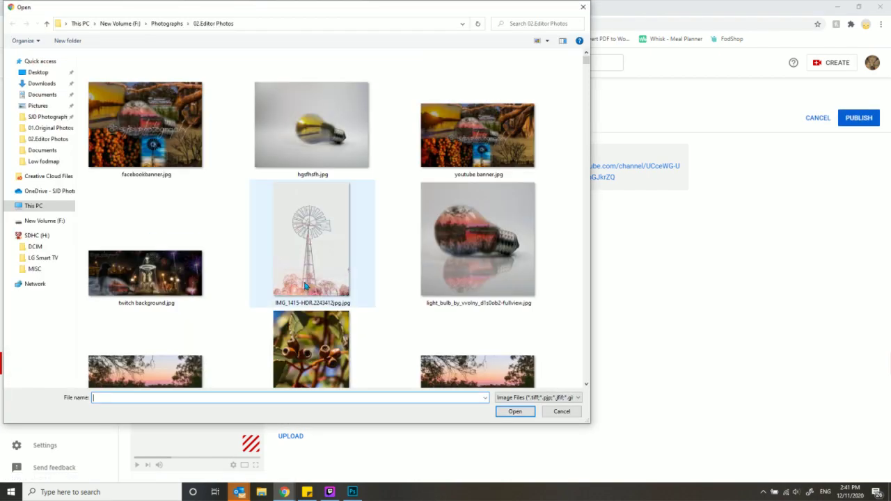
{"action": "left_click", "coordinate": [478, 118]}
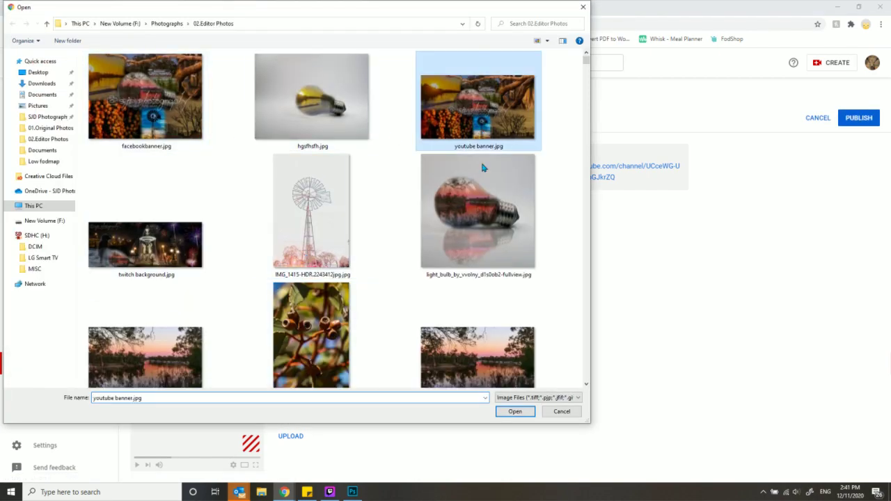
{"action": "left_click", "coordinate": [526, 414]}
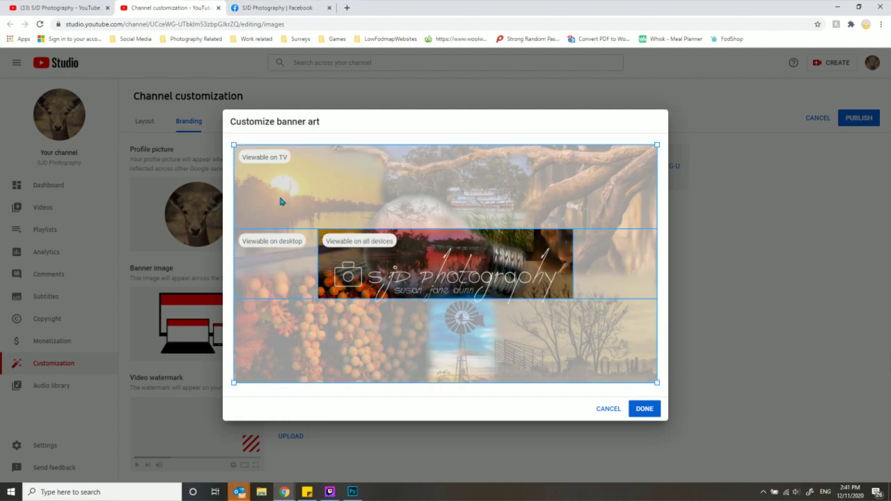
{"action": "left_click", "coordinate": [649, 412]}
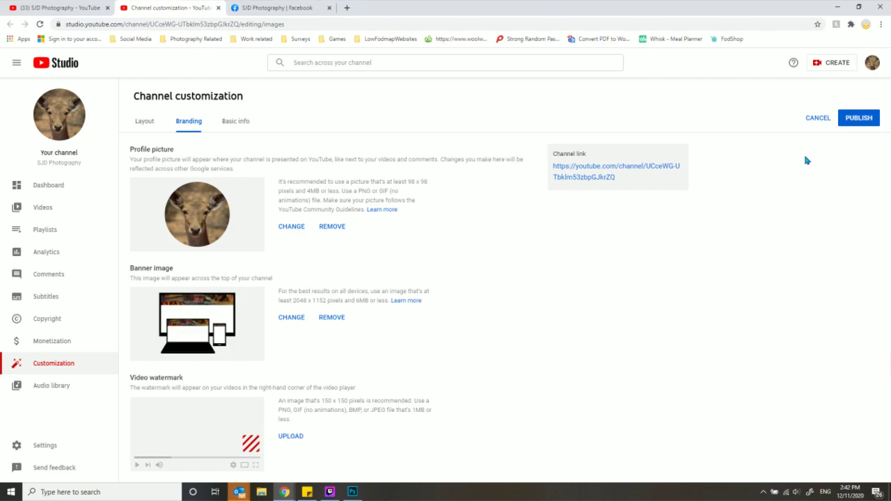
In a new tab, open the SJD Photography Instagram profile from Social Media bookmarks and browse its grid
{"action": "left_click", "coordinate": [347, 8]}
{"action": "left_click", "coordinate": [136, 39]}
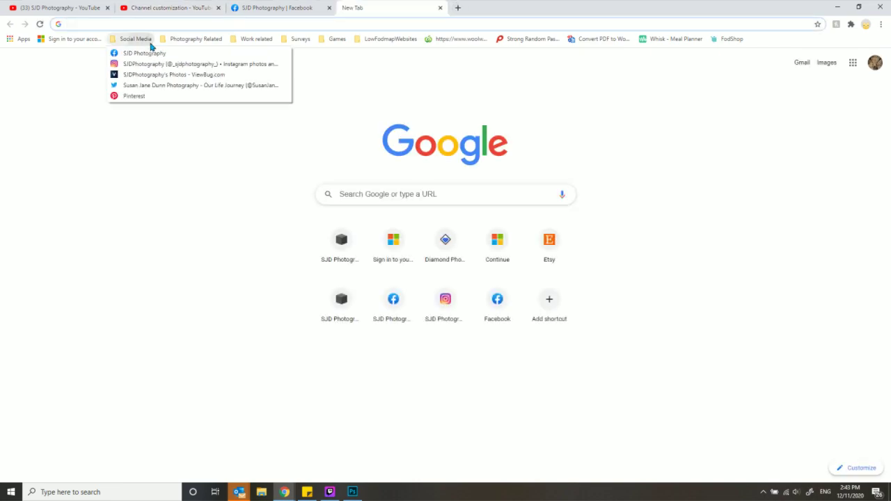
{"action": "left_click", "coordinate": [146, 66]}
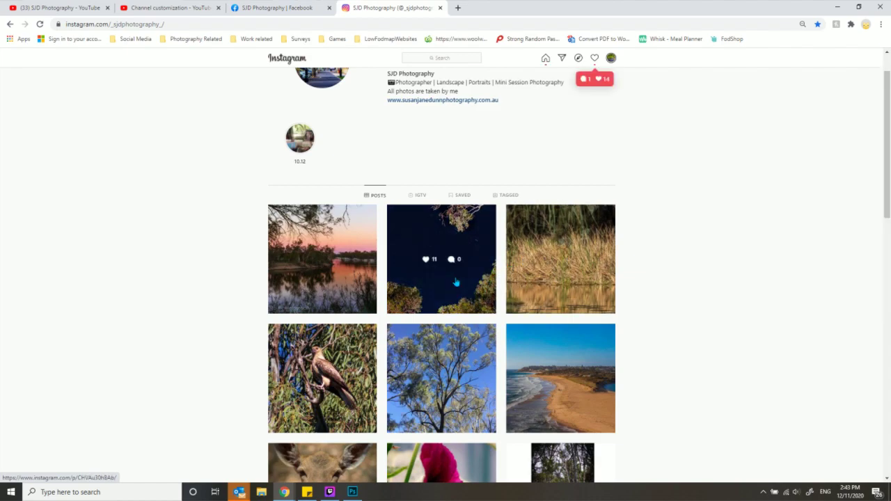
{"action": "scroll", "coordinate": [692, 326], "scroll_direction": "down", "scroll_amount": 1}
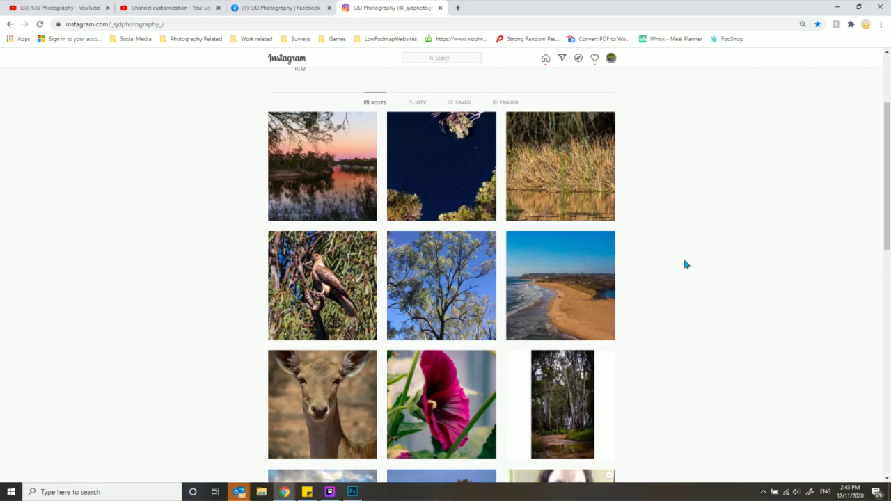
{"action": "scroll", "coordinate": [658, 262], "scroll_direction": "down", "scroll_amount": 1}
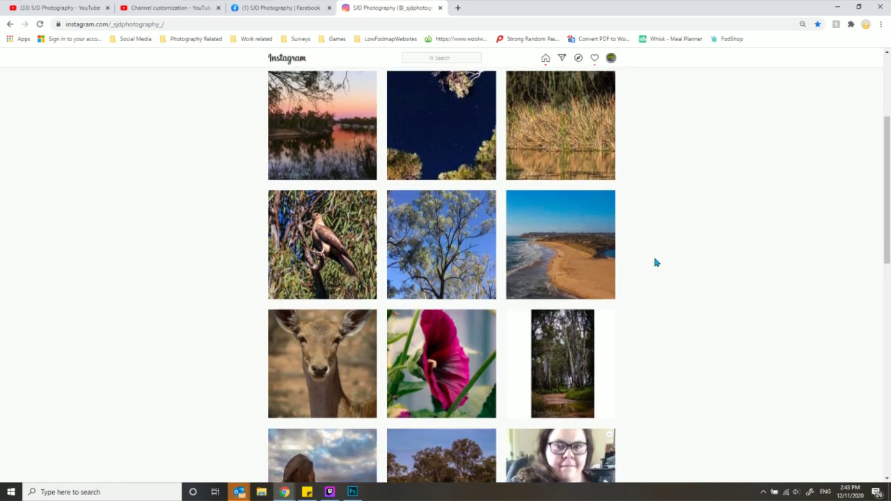
{"action": "scroll", "coordinate": [654, 262], "scroll_direction": "up", "scroll_amount": 2}
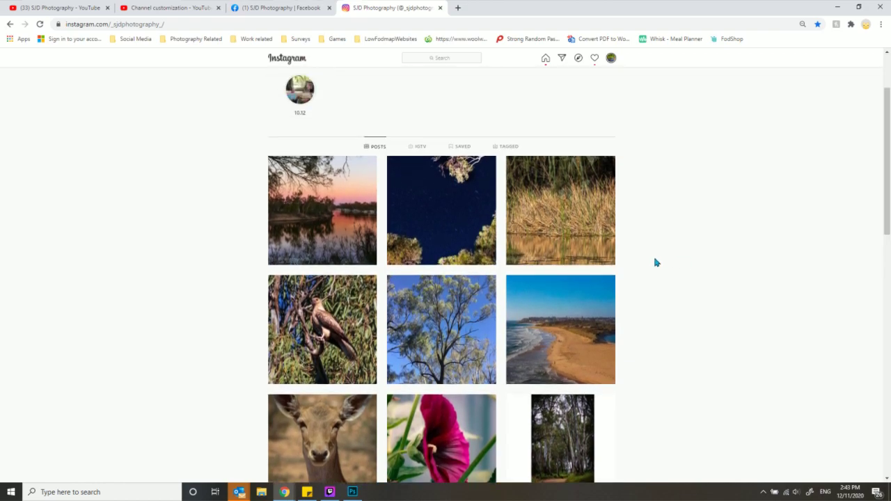
{"action": "scroll", "coordinate": [654, 262], "scroll_direction": "up", "scroll_amount": 2}
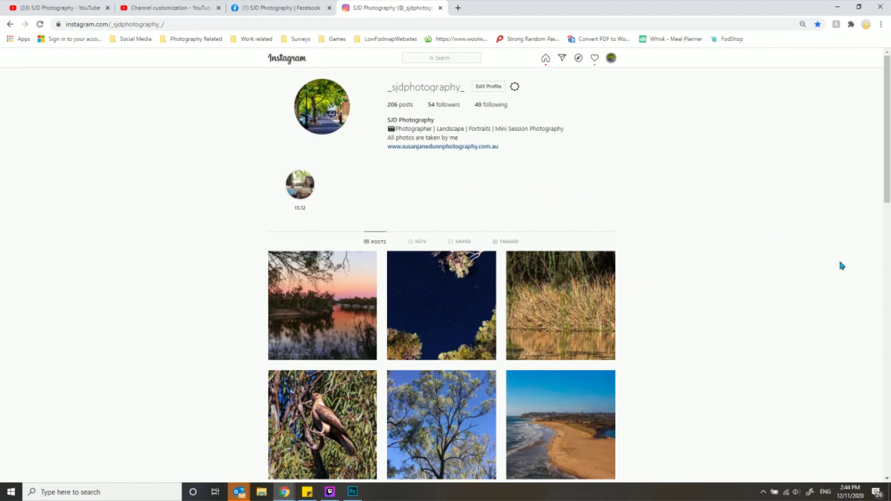
Review the Facebook group's collage cover photo, then return to Photoshop
{"action": "left_click", "coordinate": [274, 8]}
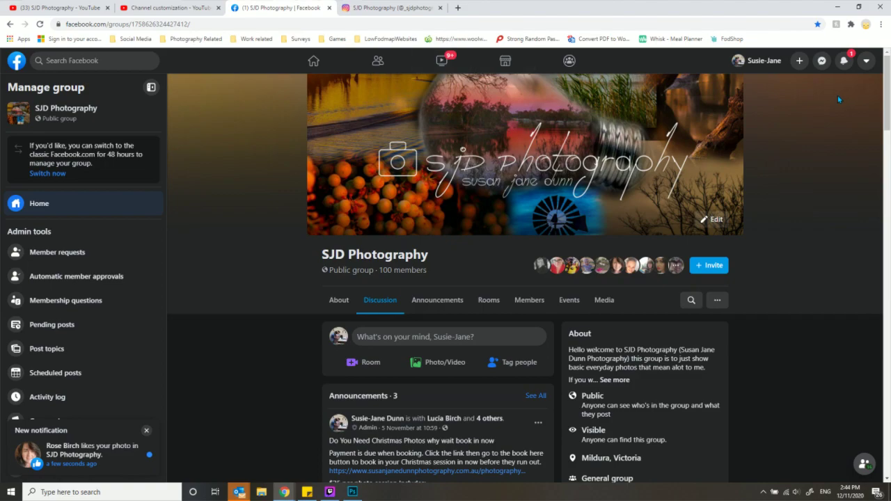
{"action": "left_click", "coordinate": [427, 10]}
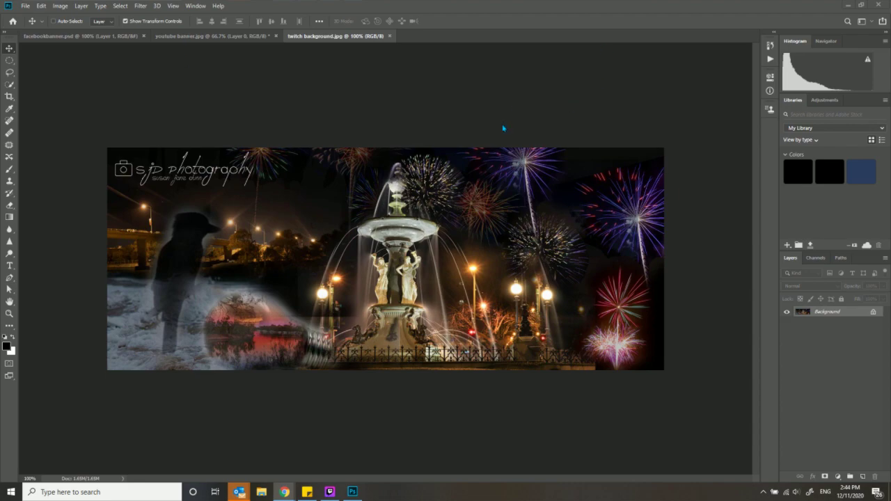
Switch through the youtube banner.jpg document to bring facebookbanner.psd to the front
{"action": "left_click", "coordinate": [177, 36]}
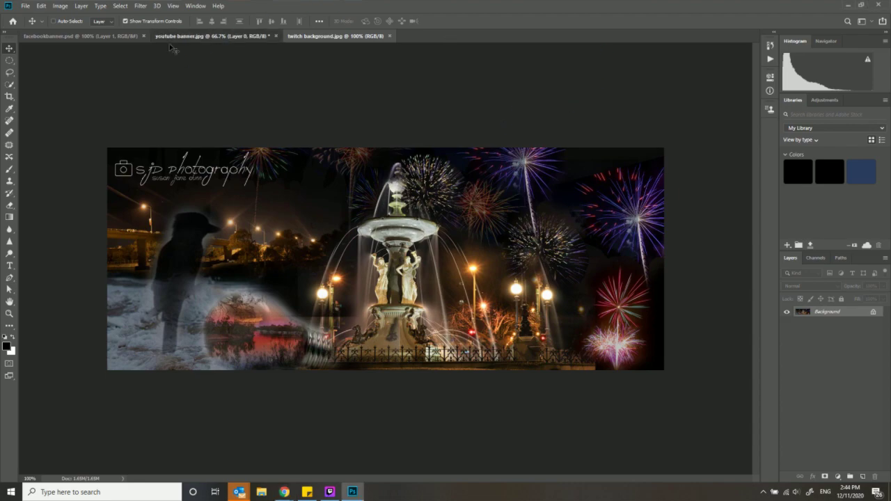
{"action": "left_click", "coordinate": [120, 36]}
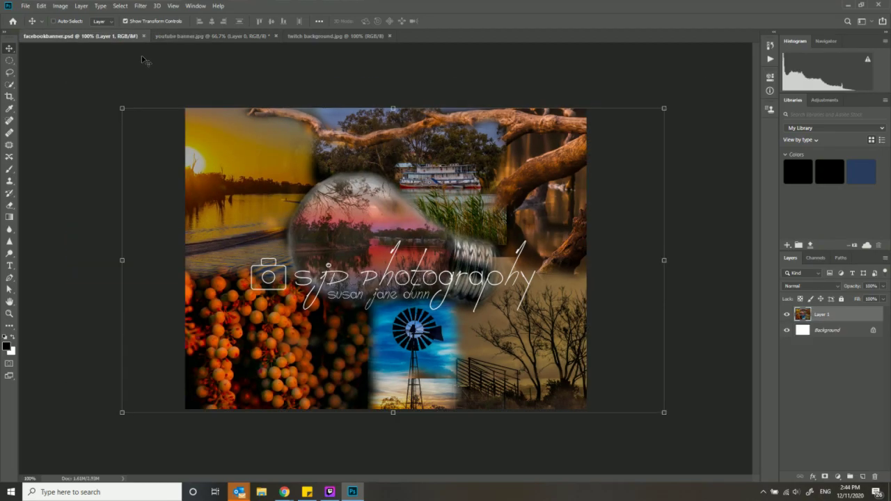